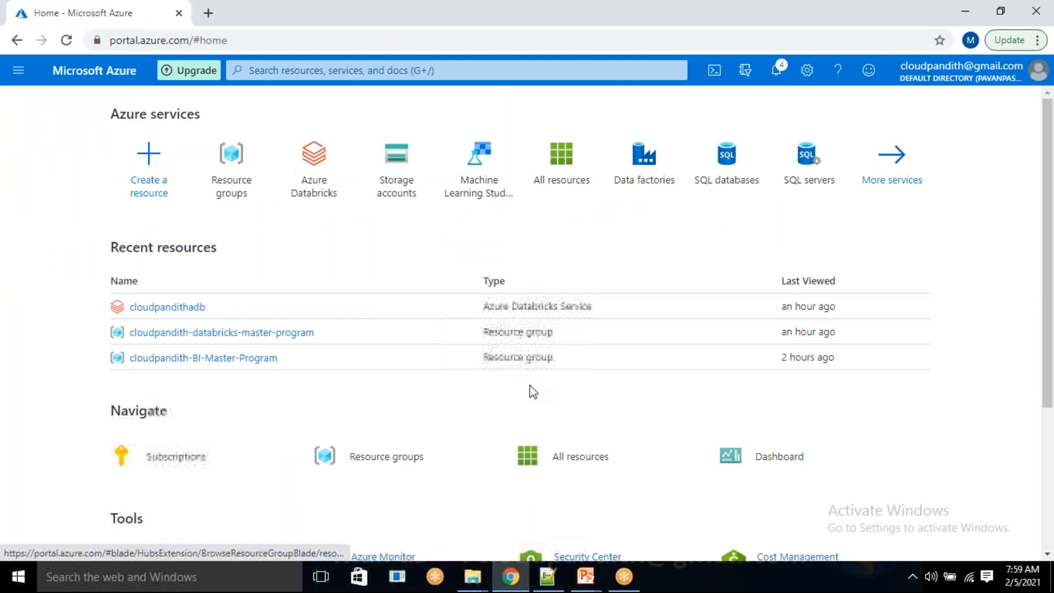
# Open the SQL databases service to bring up the Create SQL Database form
pyautogui.click(754, 179)
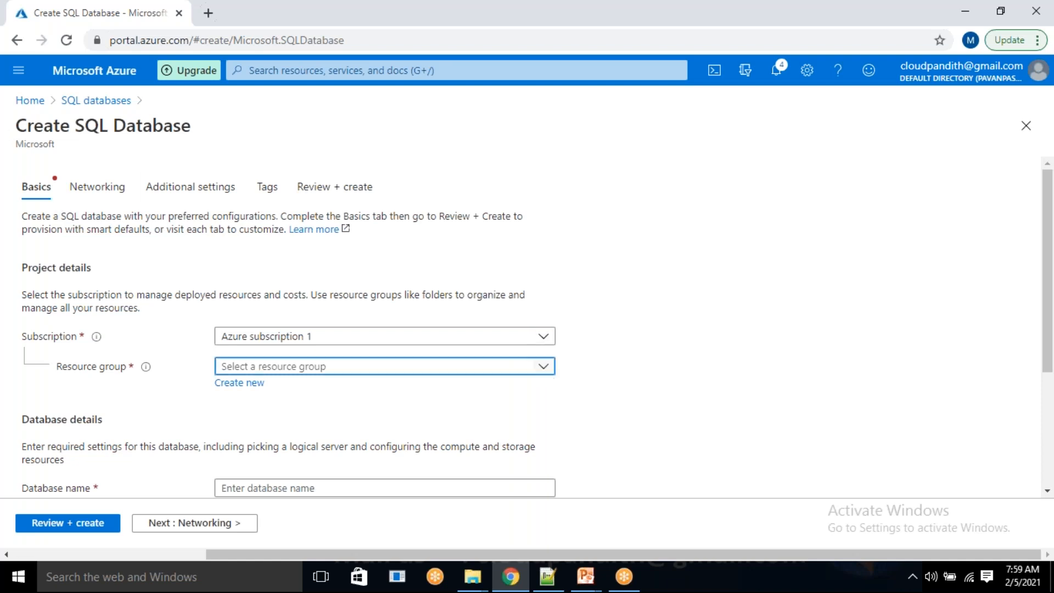
# Create a new resource group named cloudpandith-BI-Master-Program
pyautogui.click(250, 384)
pyautogui.write('cloudpandi')
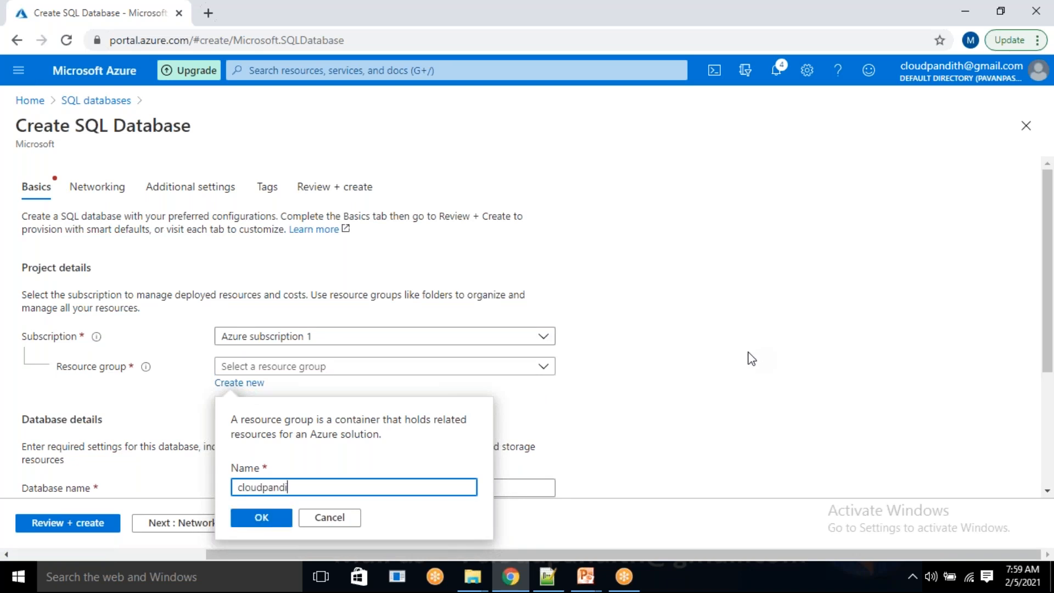
pyautogui.write('th-BI-Master-Program')
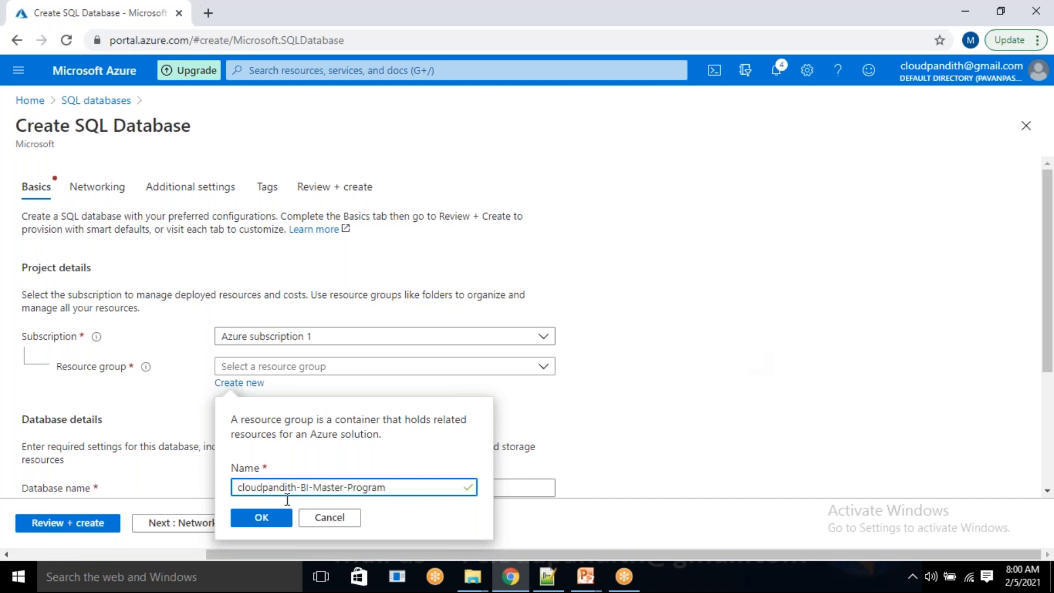
pyautogui.click(269, 519)
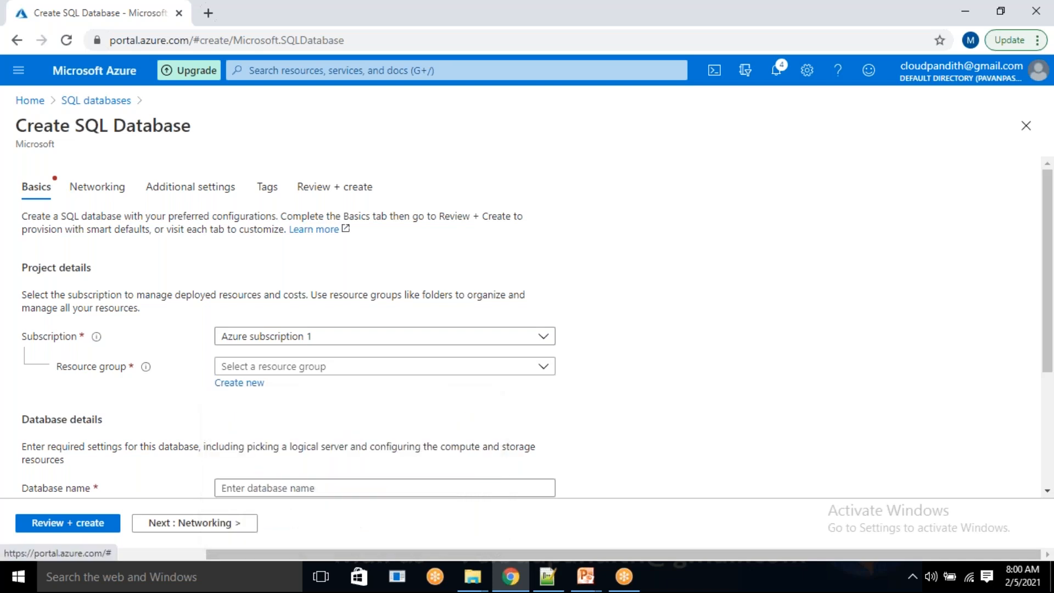
# Name the database cloudpandithdb and begin a new server for it
pyautogui.scroll(-2, 284, 450)
pyautogui.scroll(-1, 284, 449)
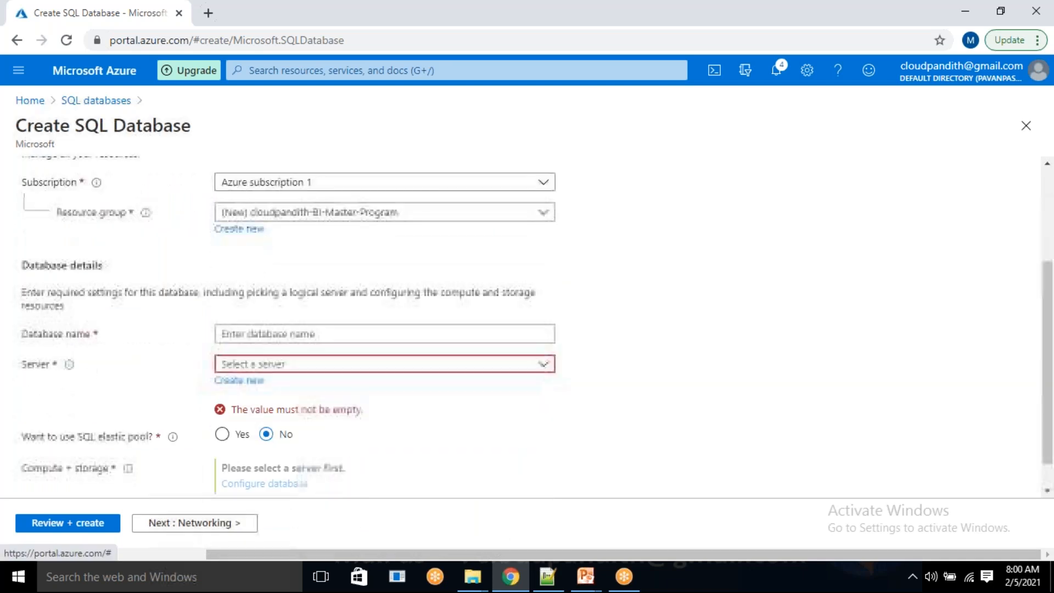
pyautogui.click(271, 333)
pyautogui.write('cloudpandithdb')
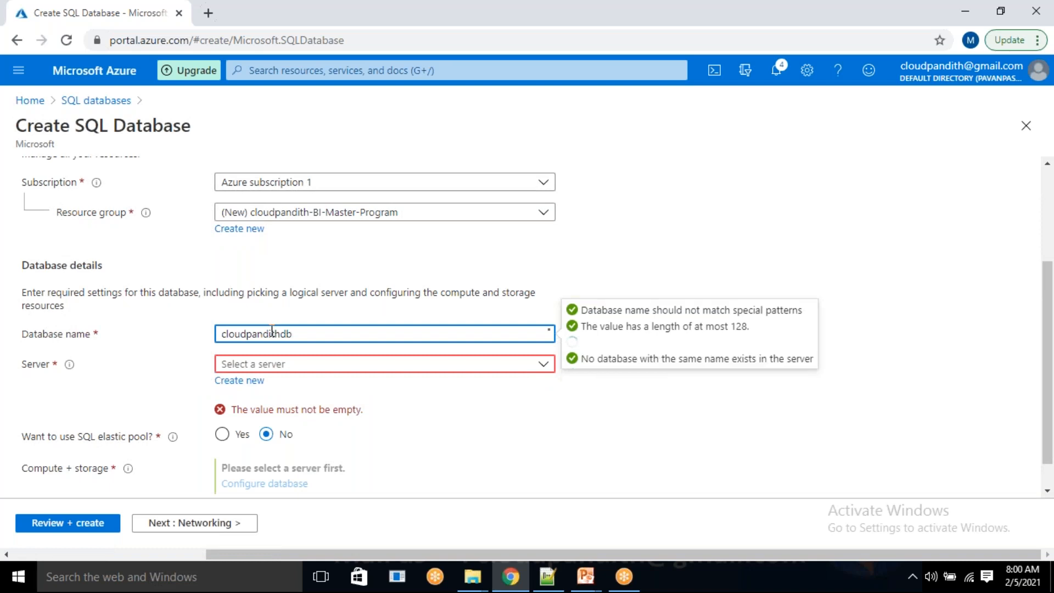
pyautogui.click(240, 379)
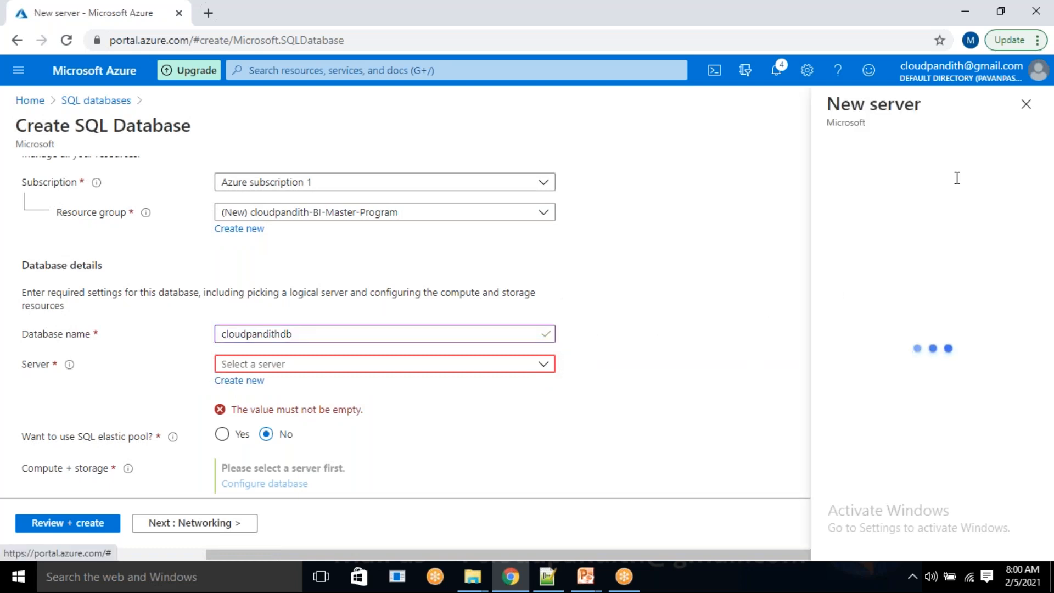
# Enter server name cloudpandithserver0205 and the server admin login
pyautogui.click(916, 175)
pyautogui.write('cloudpand')
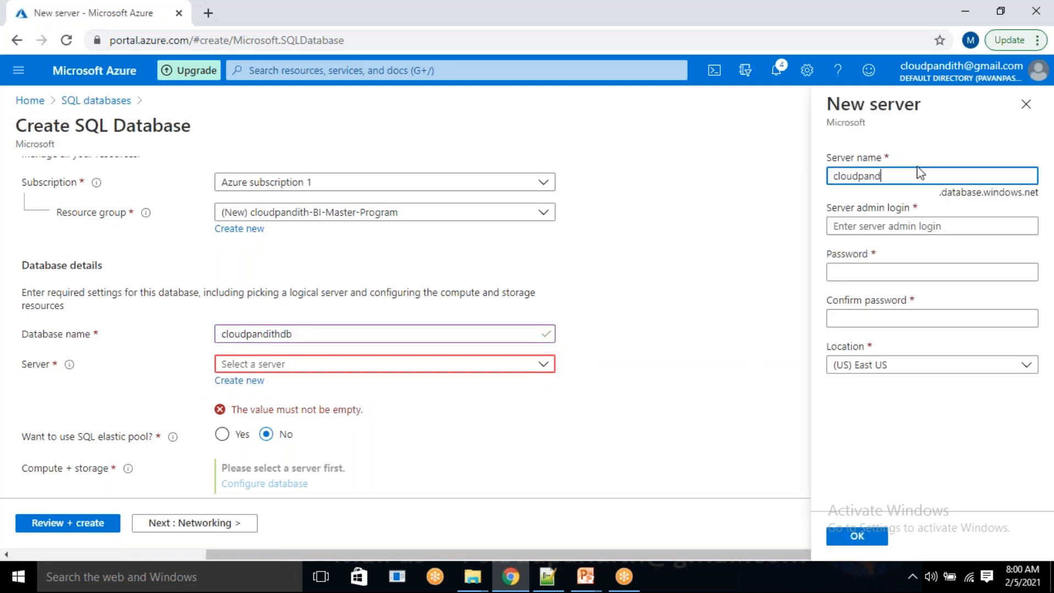
pyautogui.write('ithserver')
pyautogui.press('Tab')
pyautogui.write('mallaiah')
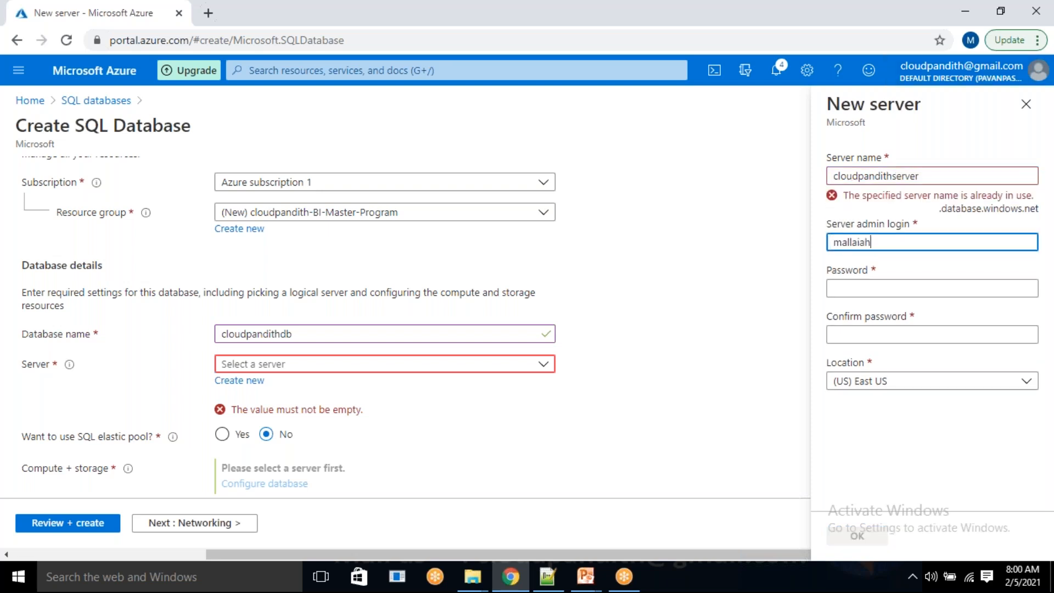
pyautogui.press('Tab')
pyautogui.write('••')
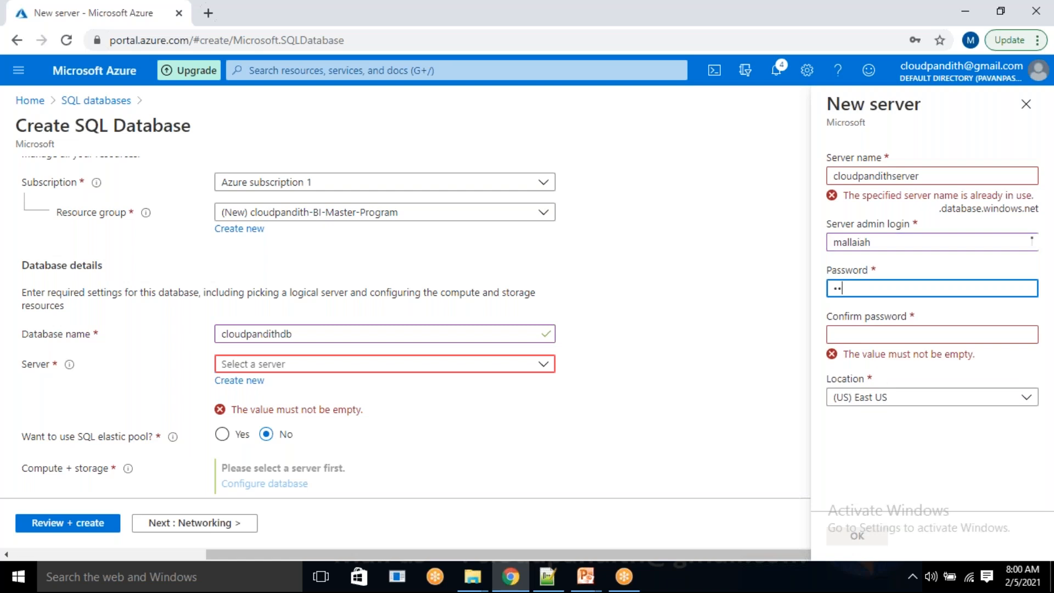
pyautogui.press('BackSpace')
pyautogui.press('BackSpace')
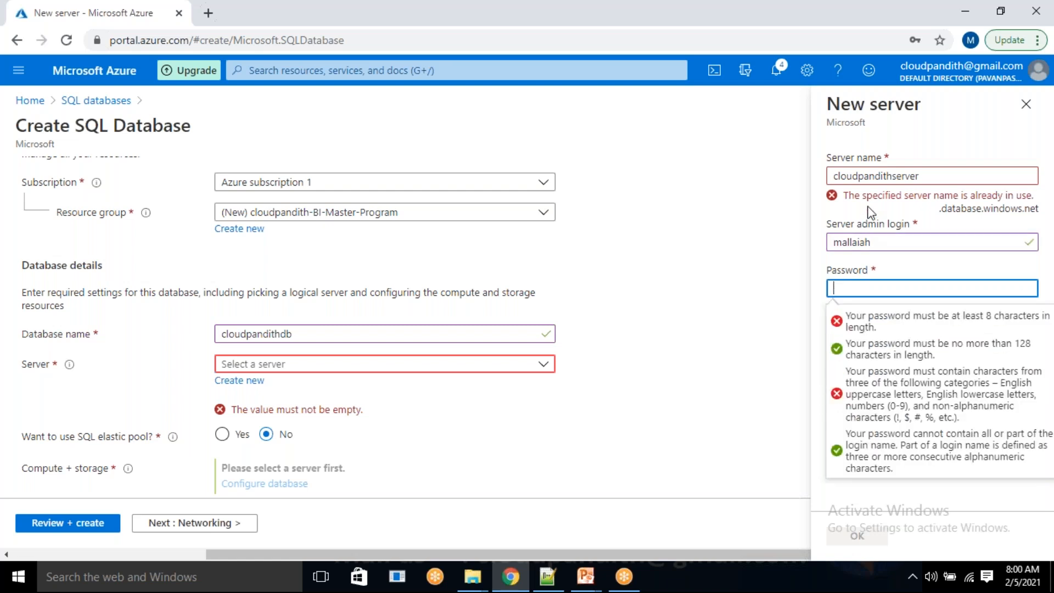
pyautogui.click(926, 175)
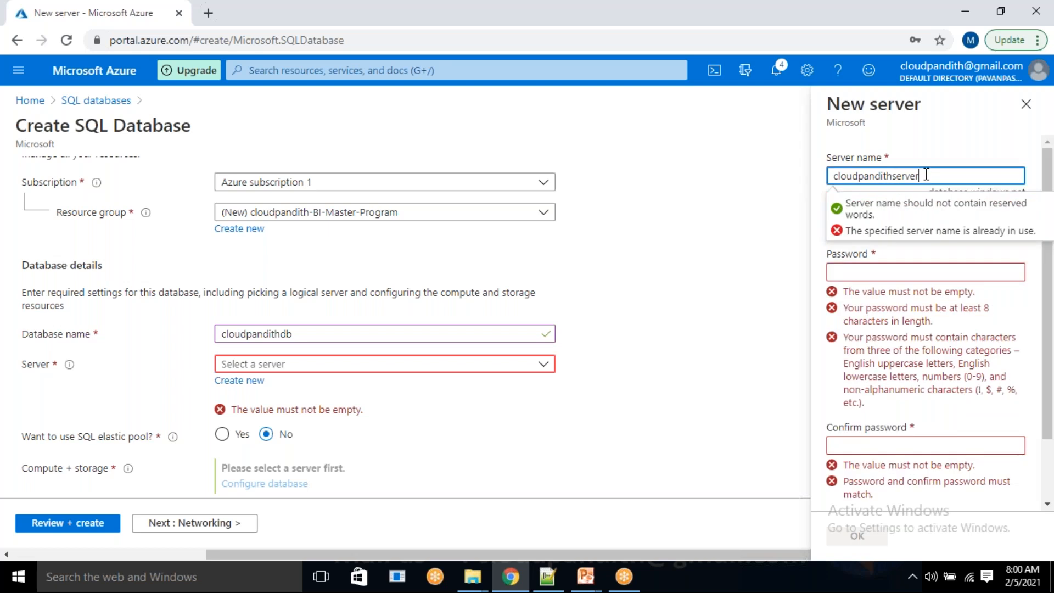
pyautogui.write('0205')
# Enter and confirm the admin password, then submit the East US server
pyautogui.click(842, 274)
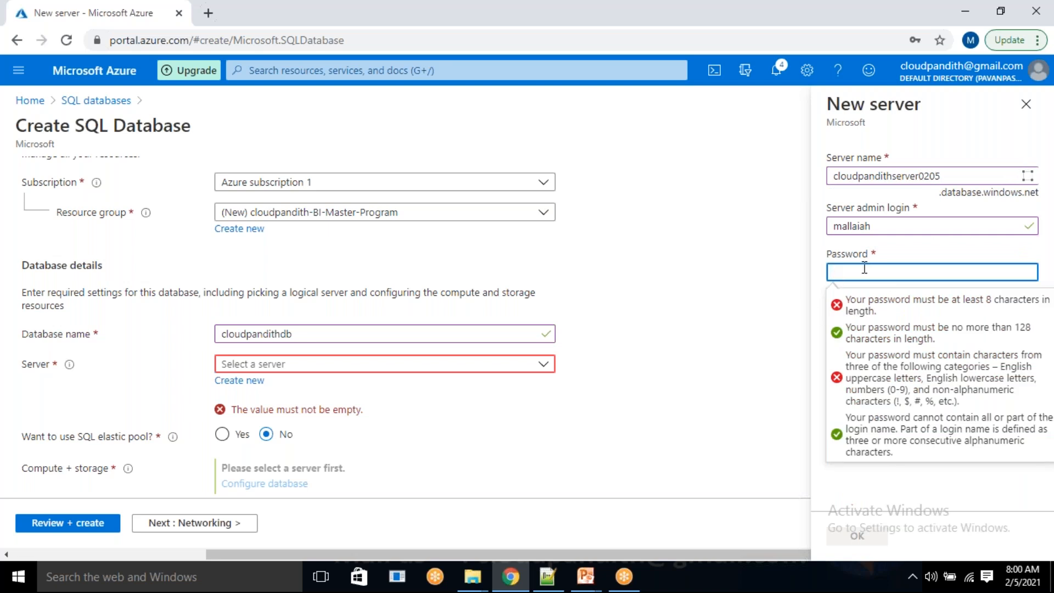
pyautogui.write('••••••••••••')
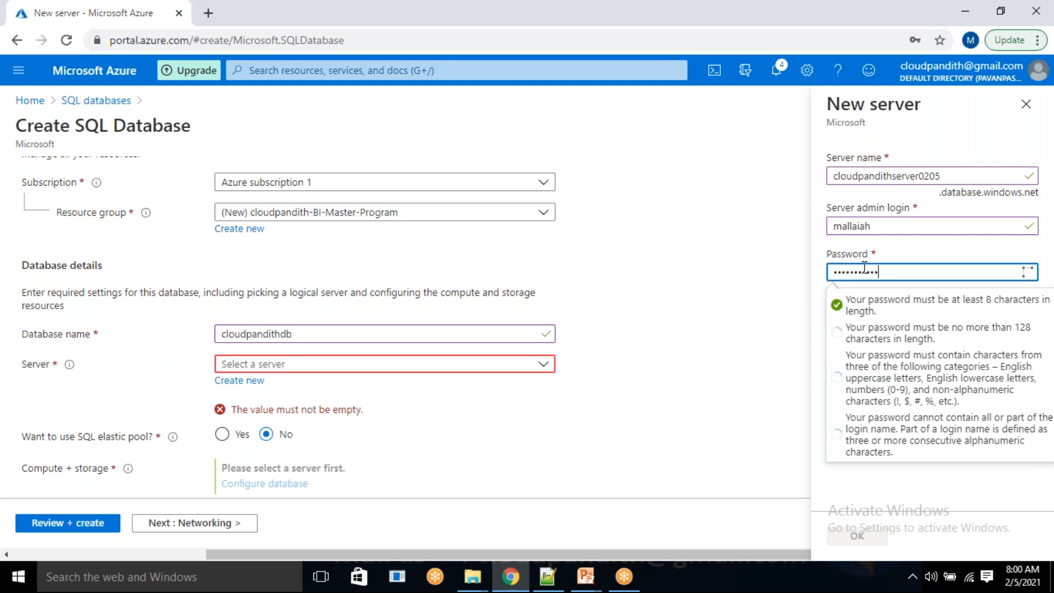
pyautogui.press('Tab')
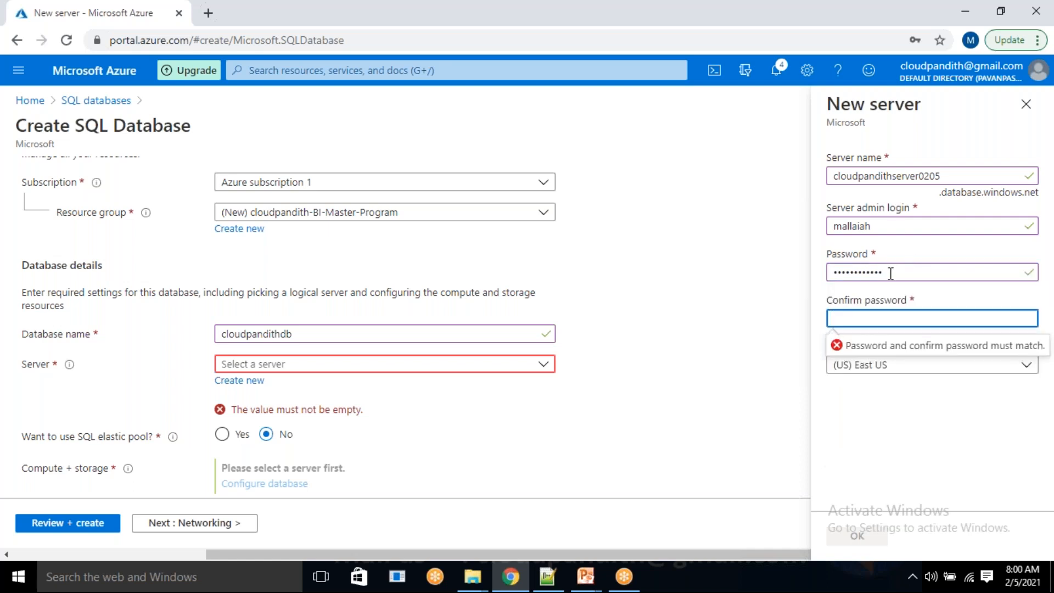
pyautogui.moveTo(890, 272); pyautogui.dragTo(600, 268)
pyautogui.press('BackSpace')
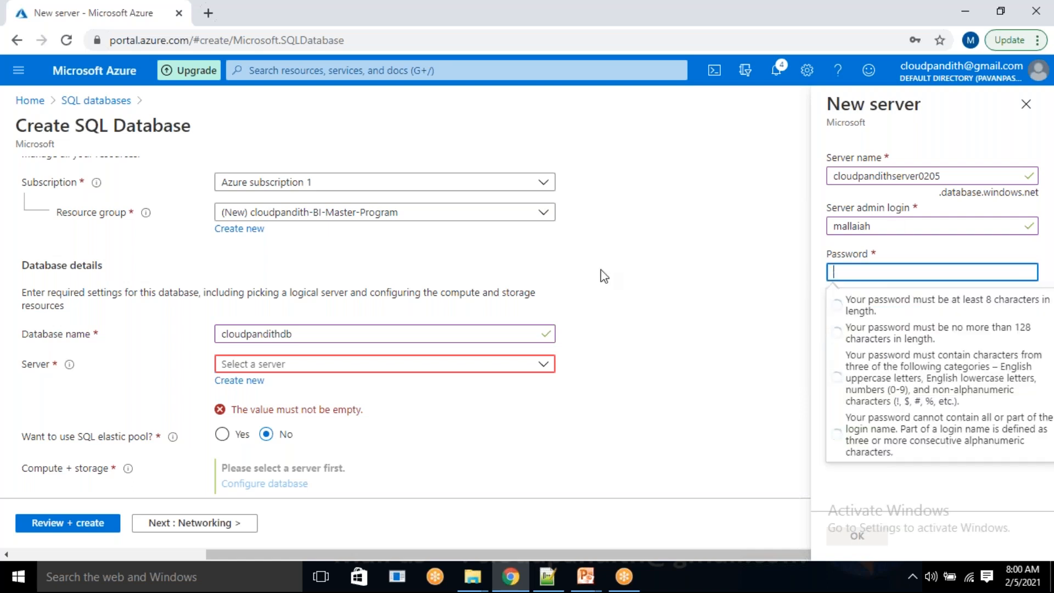
pyautogui.click(879, 228)
pyautogui.write('i')
pyautogui.press('BackSpace')
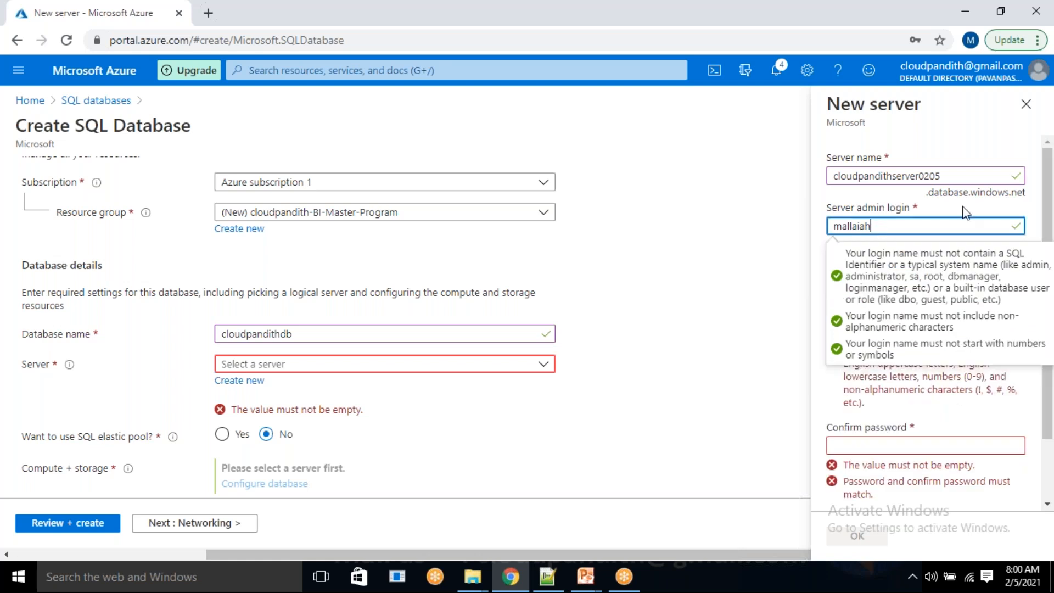
pyautogui.click(857, 271)
pyautogui.write('•••••••')
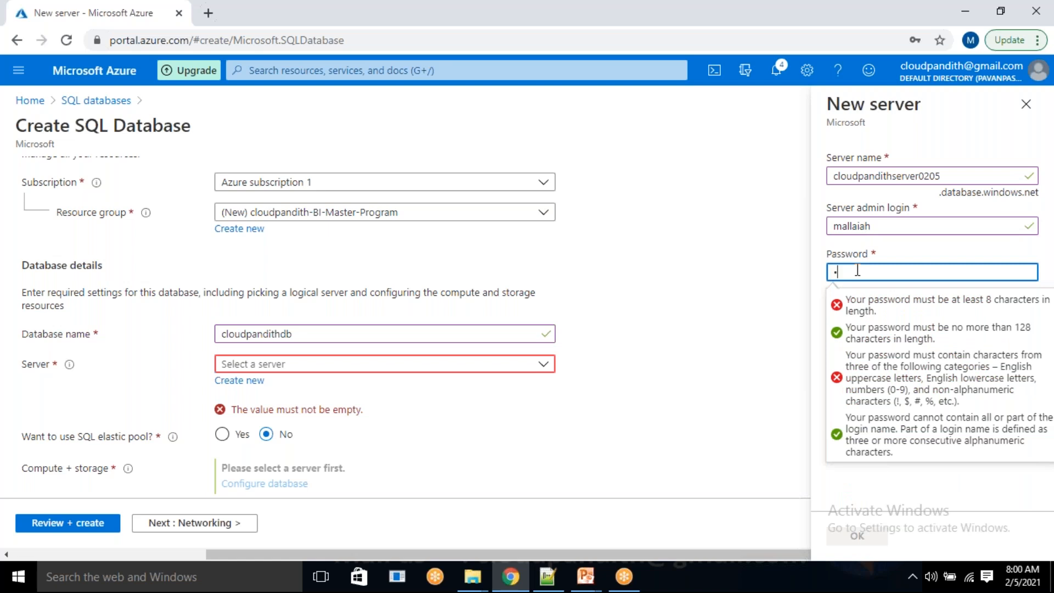
pyautogui.write('•••')
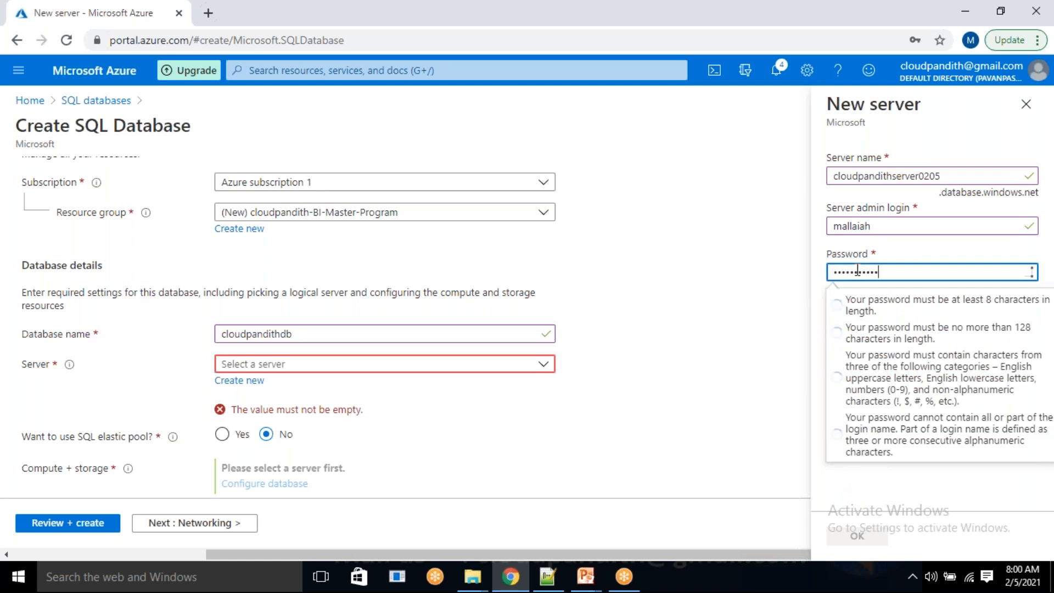
pyautogui.press('Tab')
pyautogui.write('•••••••••••')
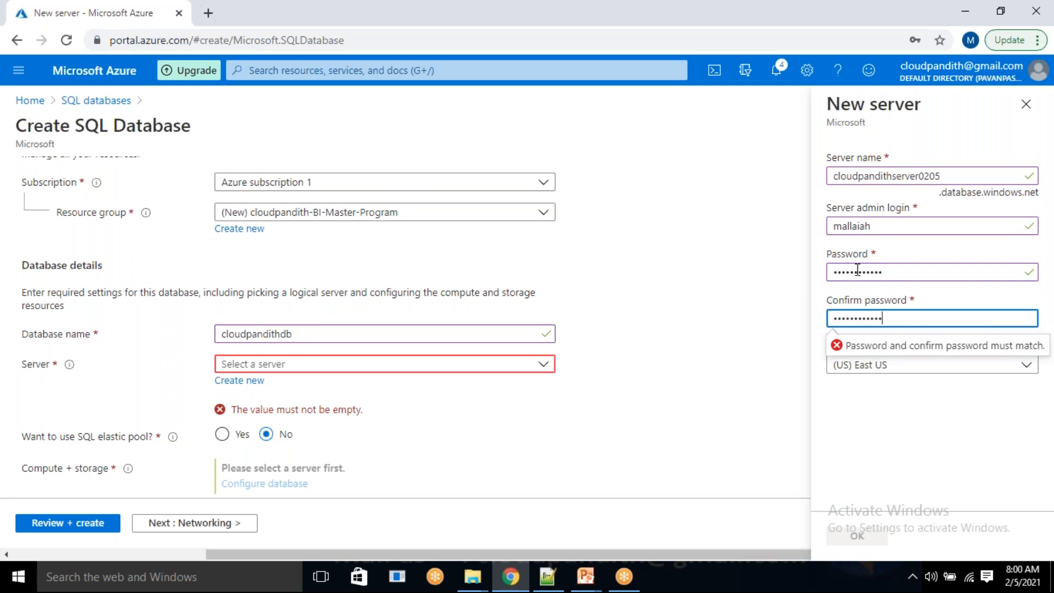
pyautogui.write('•')
pyautogui.click(868, 530)
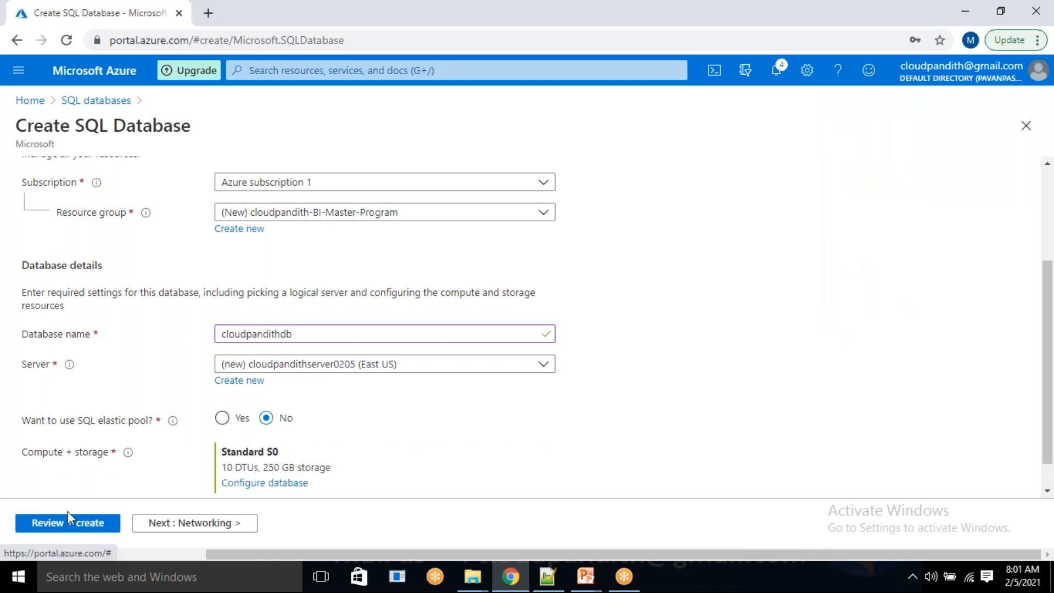
# Review the cloudpandithdb settings and launch its deployment
pyautogui.click(52, 524)
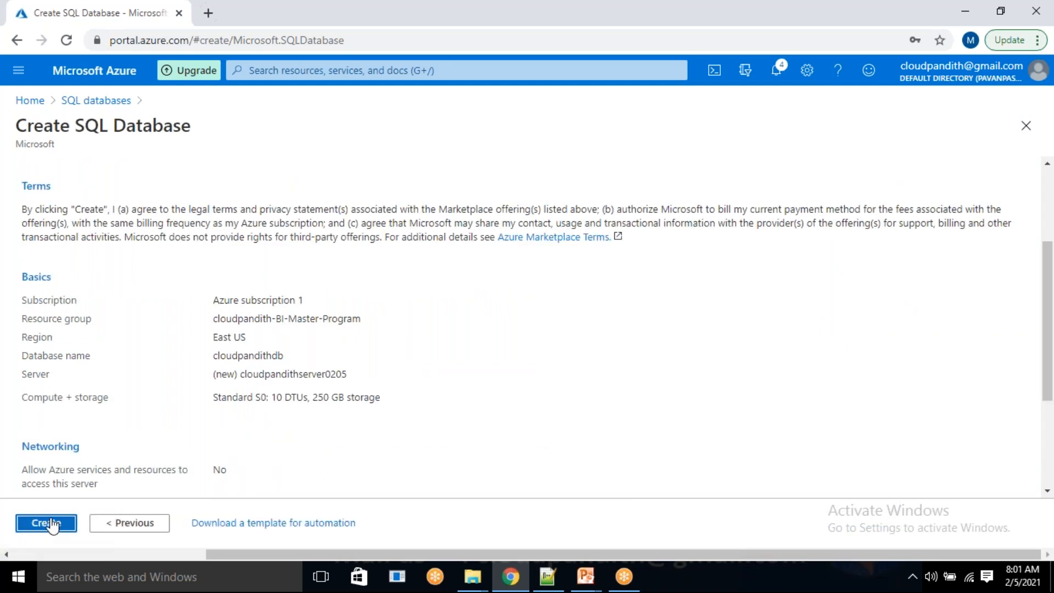
pyautogui.click(46, 523)
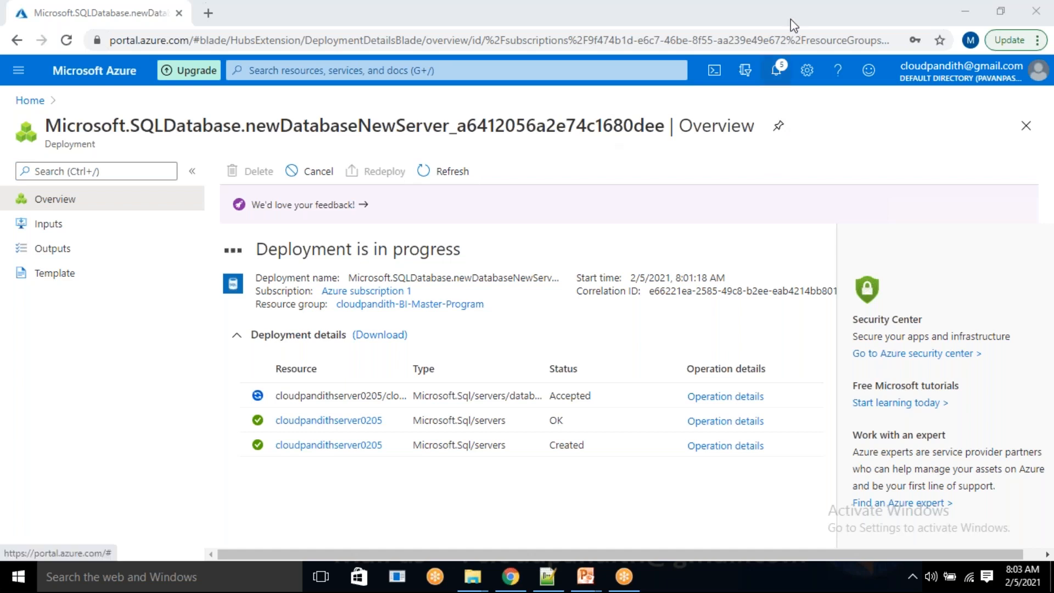
# Load the Azure portal home in a new tab and open Storage accounts
pyautogui.click(217, 18)
pyautogui.write('PORTA')
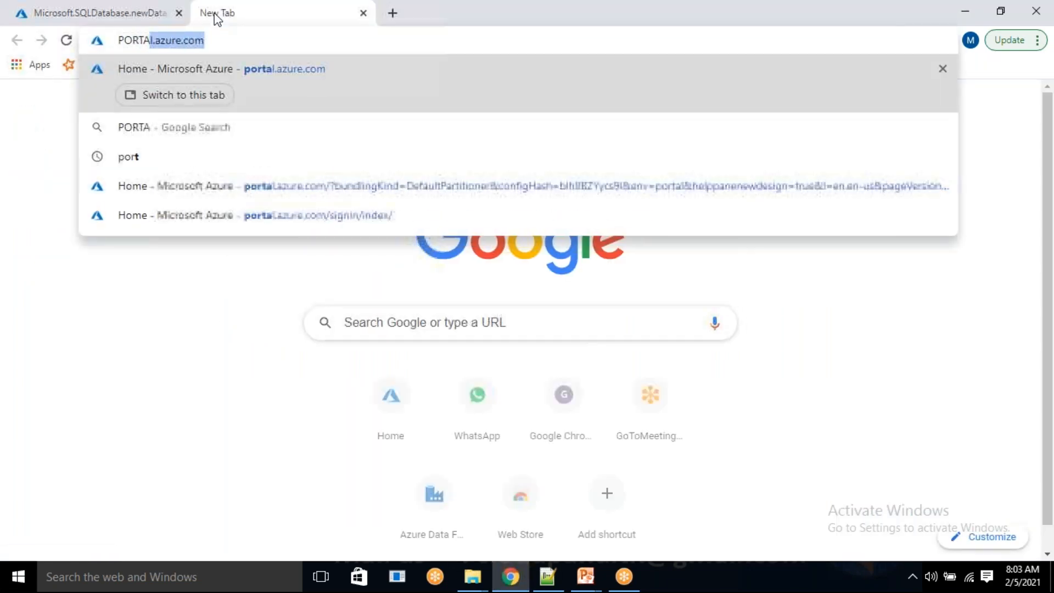
pyautogui.press('Return')
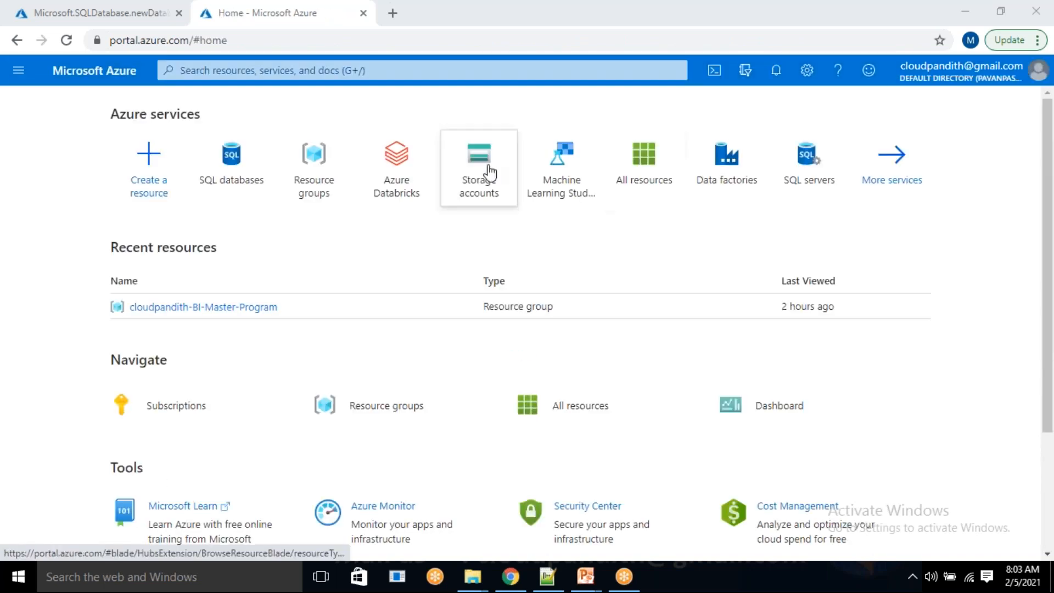
pyautogui.click(488, 168)
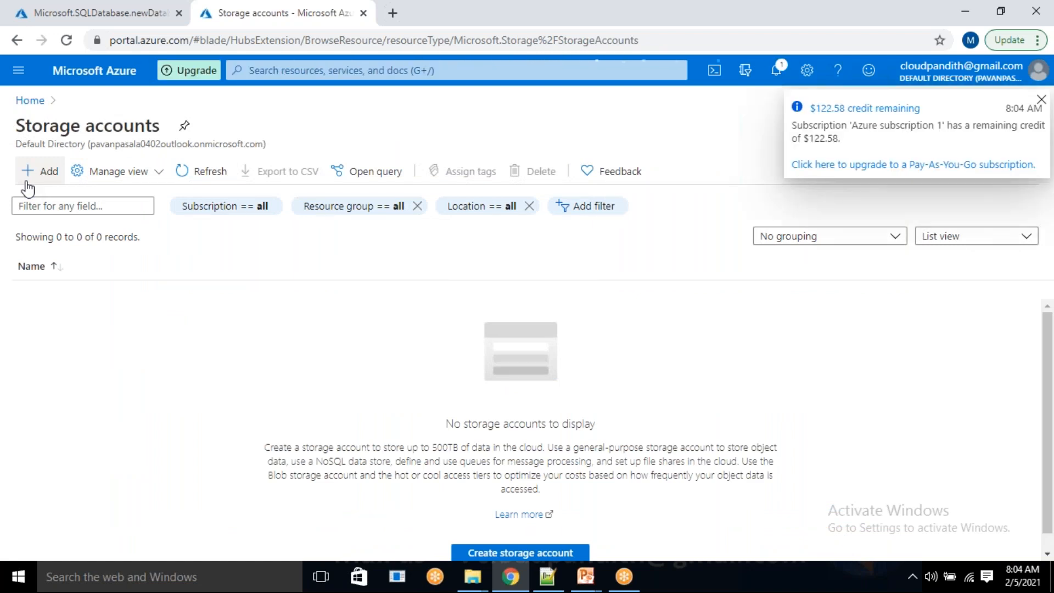
# Start a new storage account in resource group cloudpandith-BI-Master-Program
pyautogui.click(26, 183)
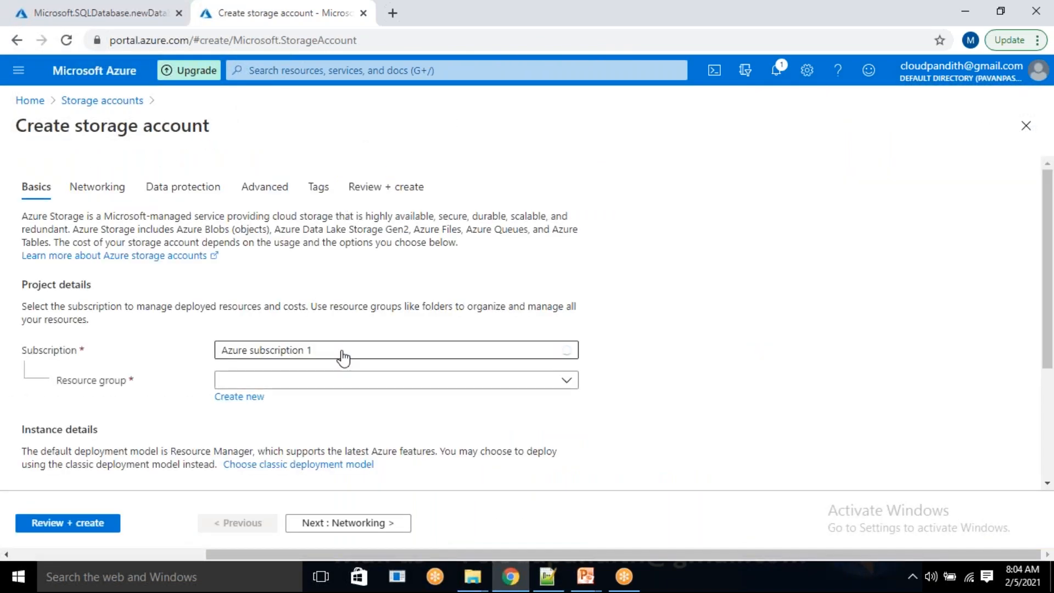
pyautogui.scroll(-1, 342, 358)
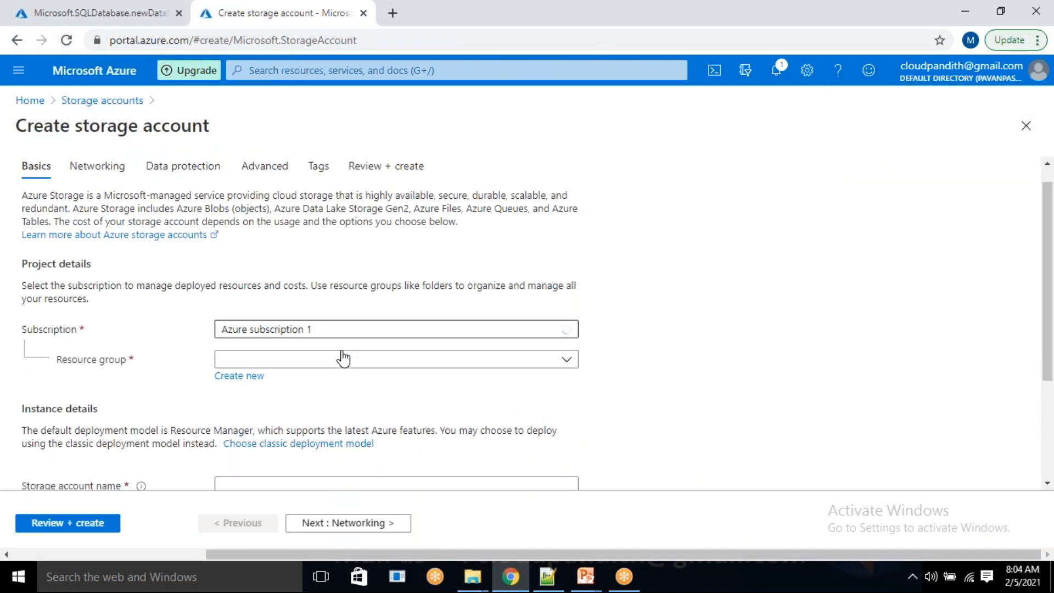
pyautogui.scroll(-4, 341, 358)
pyautogui.click(399, 226)
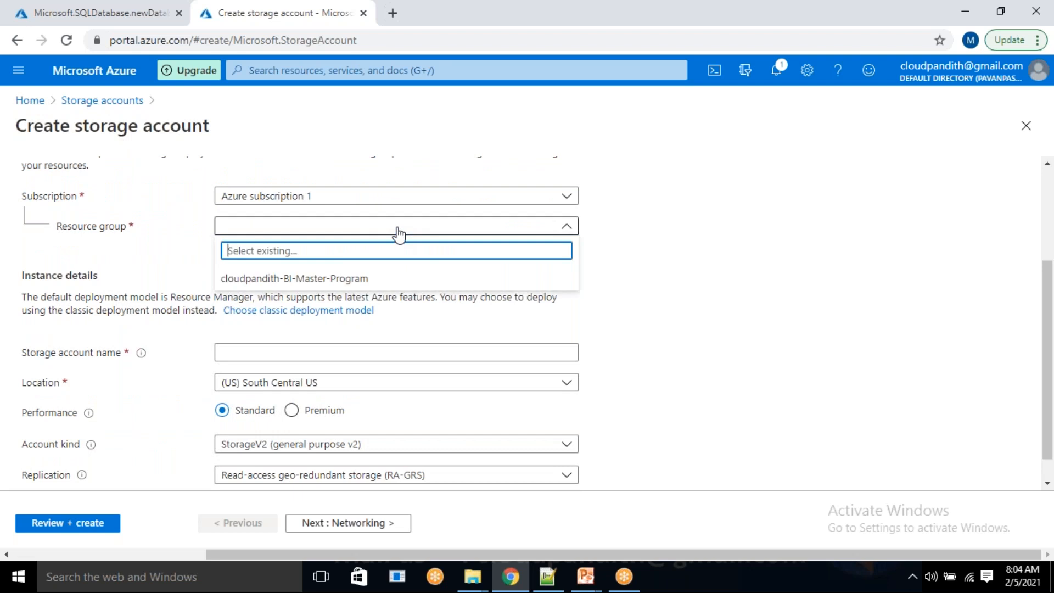
pyautogui.click(340, 279)
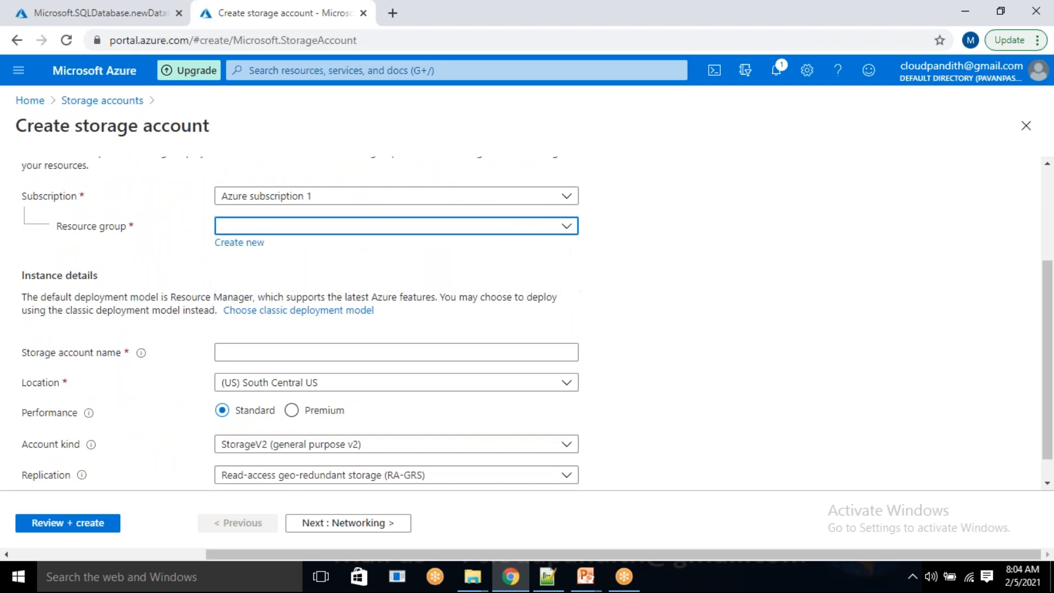
# Name the storage account cloudpandithblob0205, review it, and create it
pyautogui.click(269, 352)
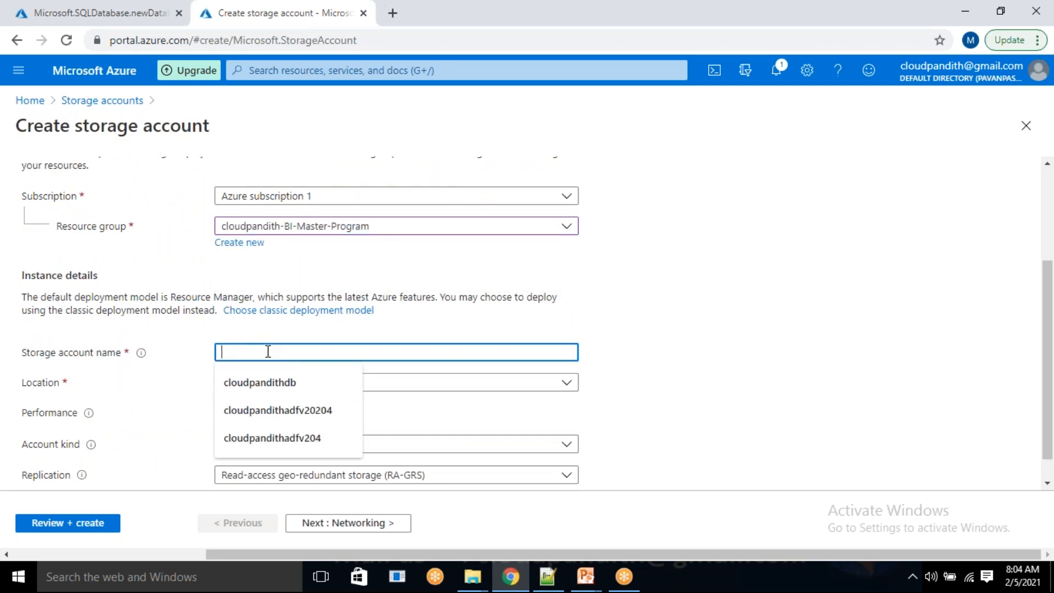
pyautogui.write('CLOUDPAN')
pyautogui.press('BackSpace')
pyautogui.press('BackSpace')
pyautogui.press('BackSpace')
pyautogui.press('BackSpace')
pyautogui.press('BackSpace')
pyautogui.press('BackSpace')
pyautogui.press('BackSpace')
pyautogui.press('BackSpace')
pyautogui.write('clo')
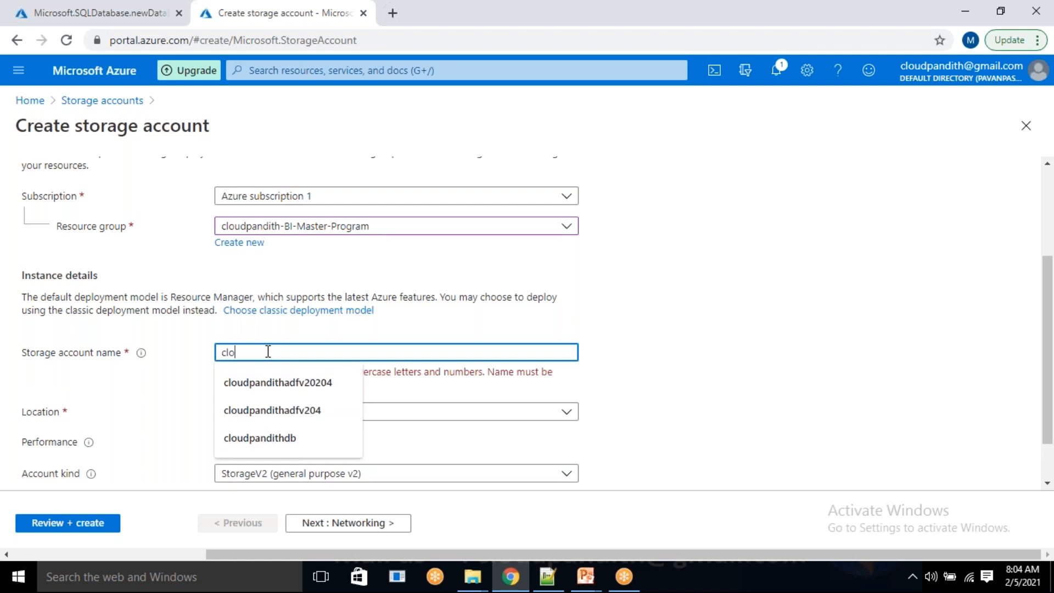
pyautogui.write('udpandith')
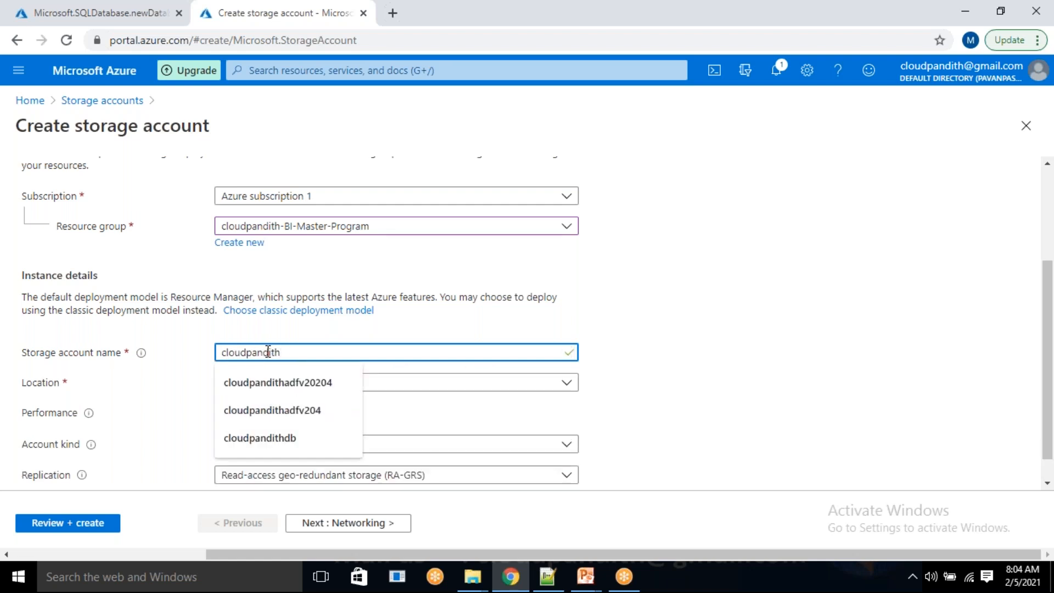
pyautogui.write('blob')
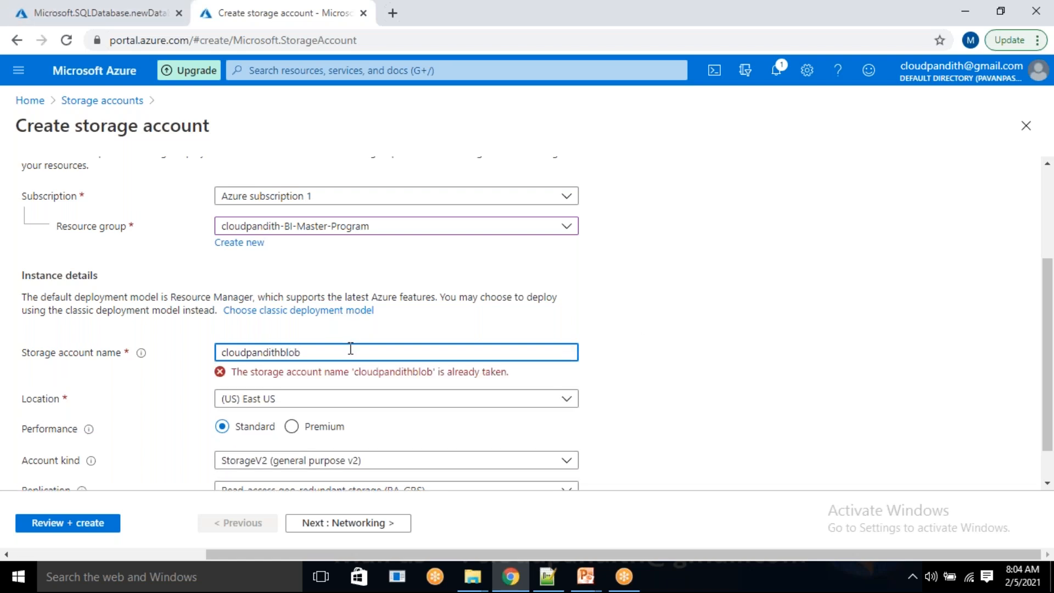
pyautogui.write('0205')
pyautogui.click(732, 351)
pyautogui.click(96, 524)
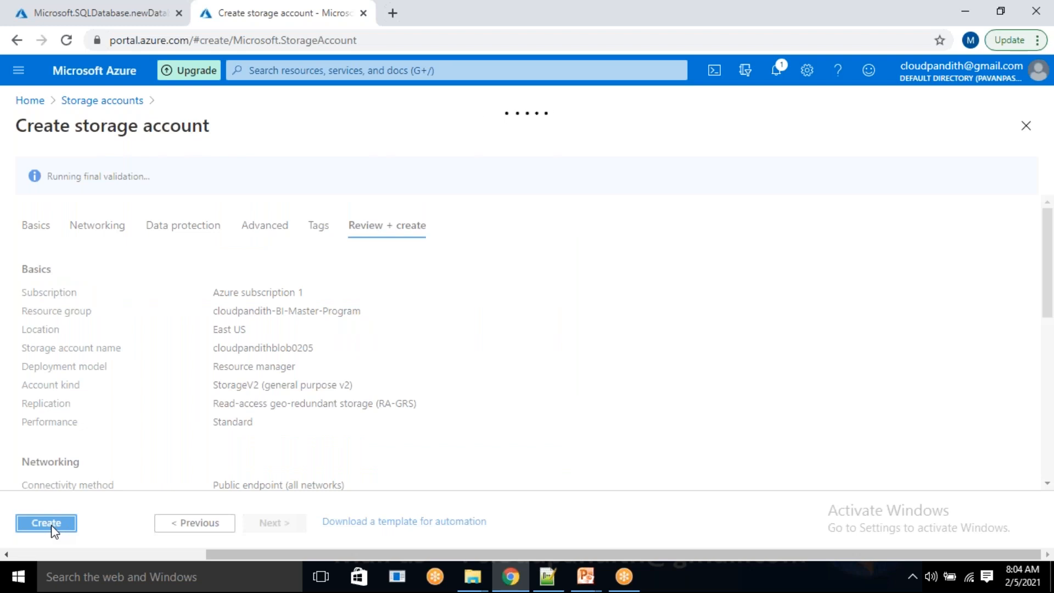
pyautogui.click(50, 524)
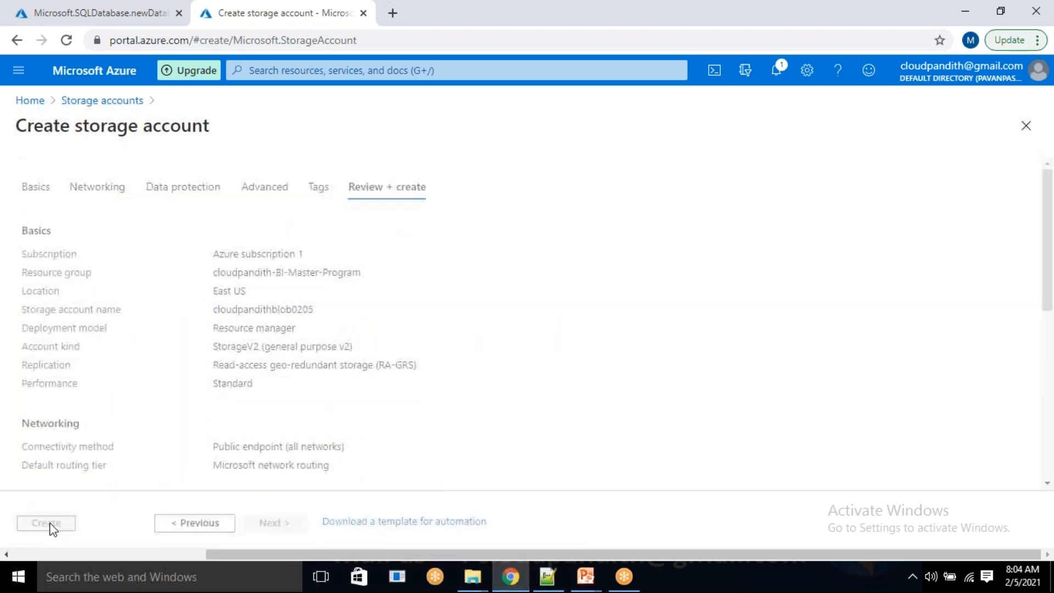
# Load portal.azure.com in a third browser tab
pyautogui.click(392, 12)
pyautogui.write('p')
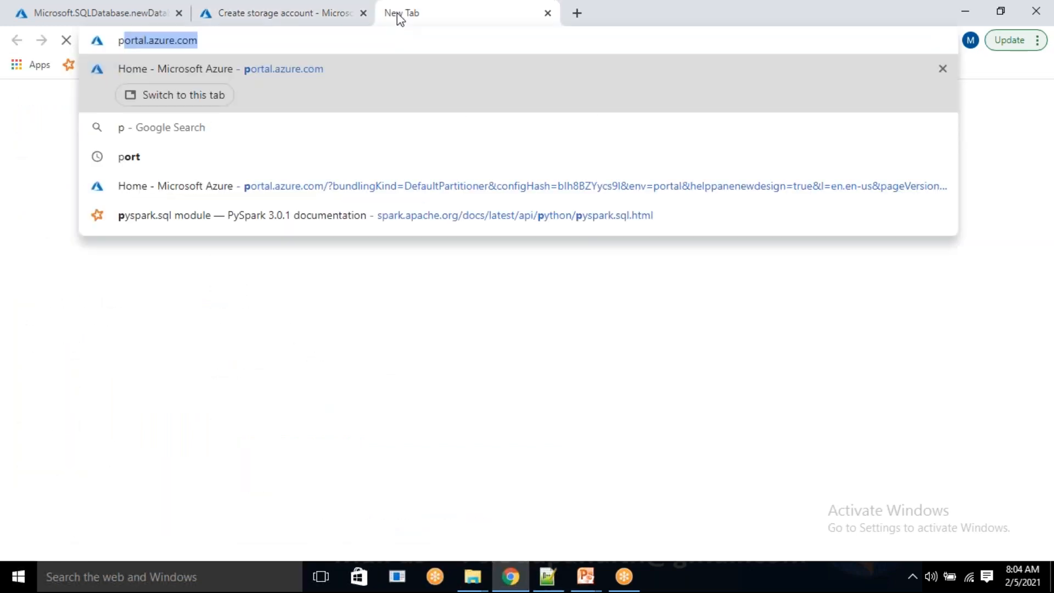
pyautogui.write('o')
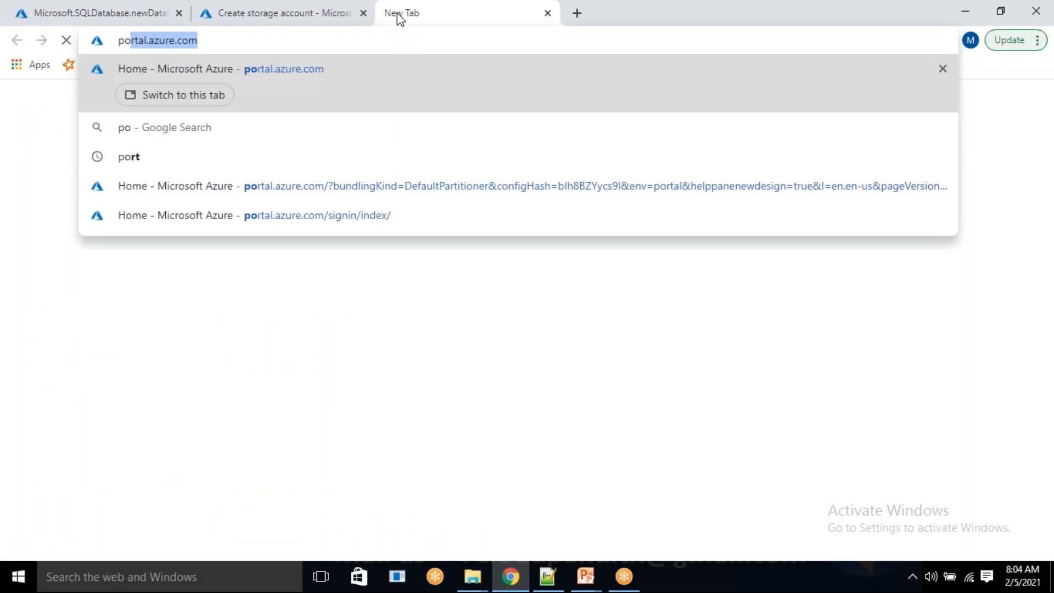
pyautogui.write('tal')
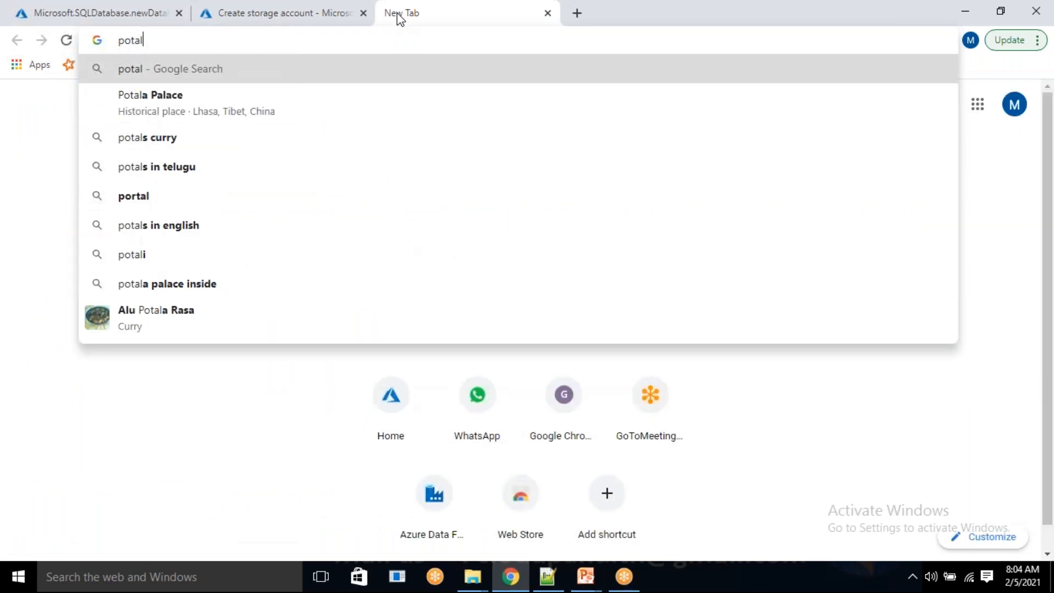
pyautogui.press('Return')
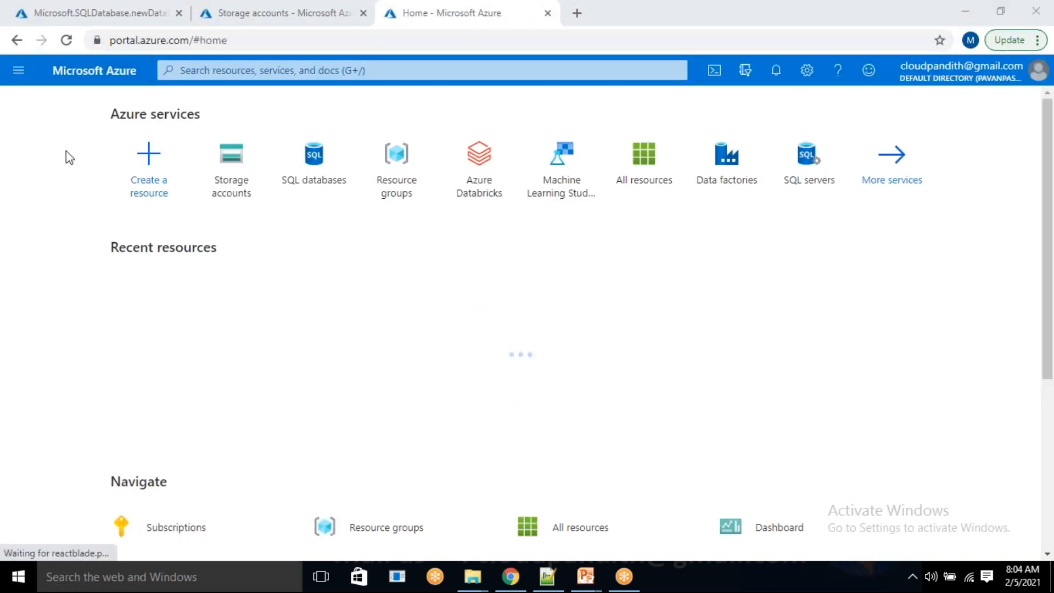
pyautogui.moveTo(711, 163)
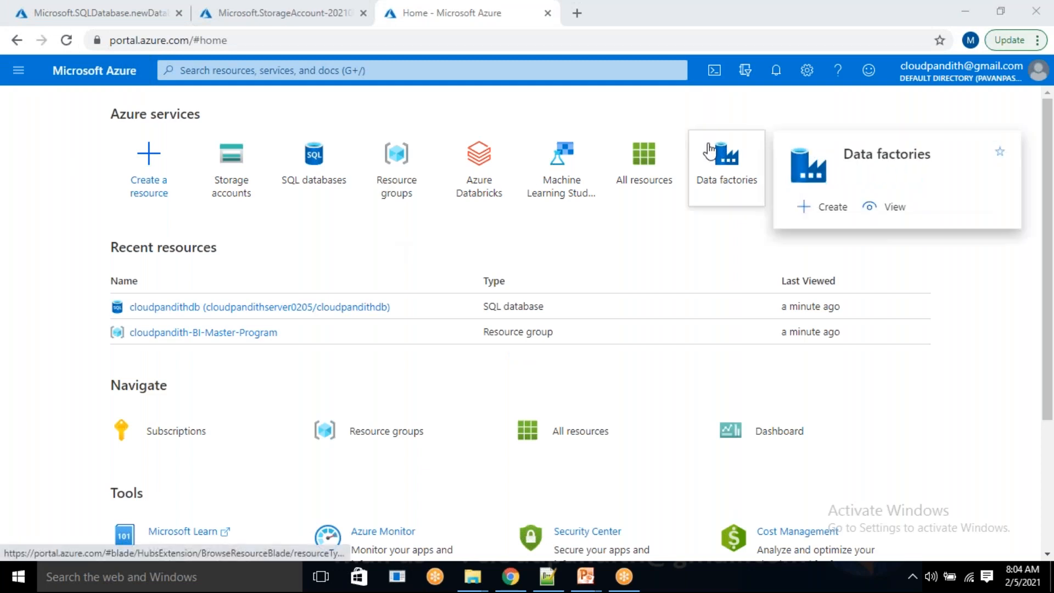
# Go to Data factories and start Create data factory
pyautogui.click(741, 183)
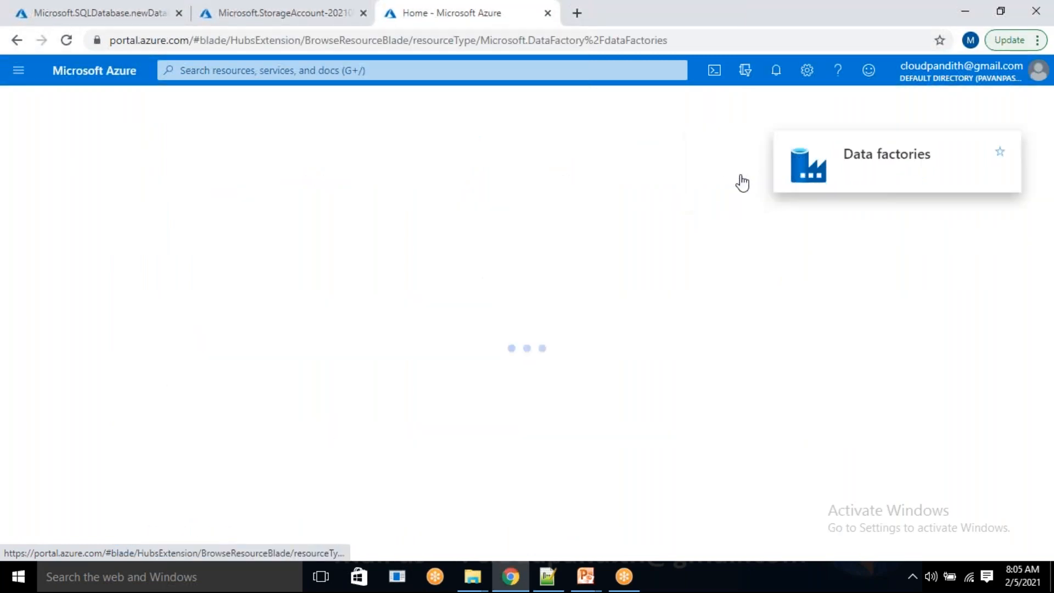
pyautogui.click(256, 70)
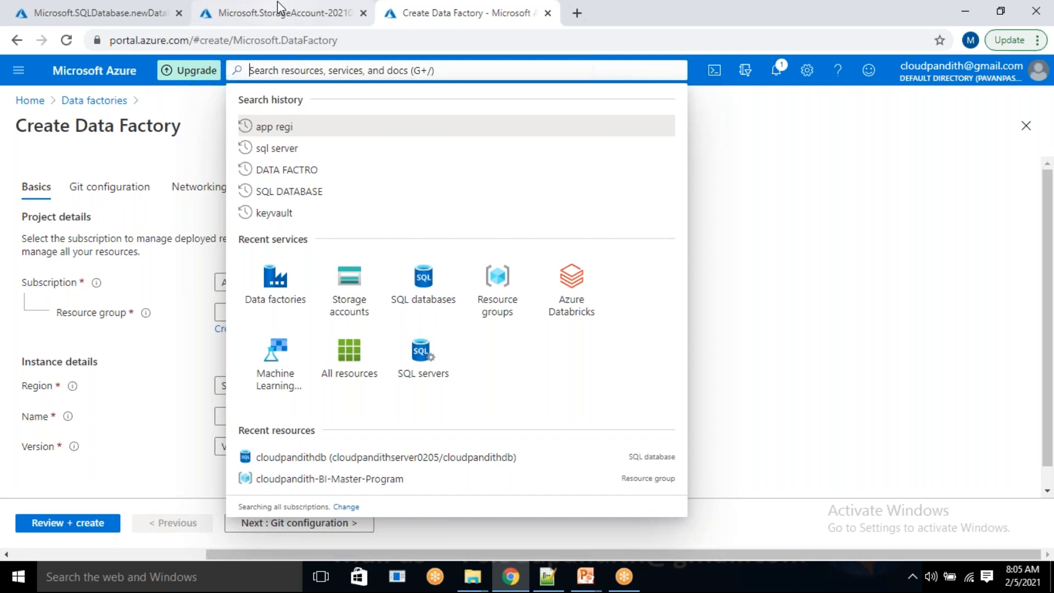
pyautogui.click(715, 132)
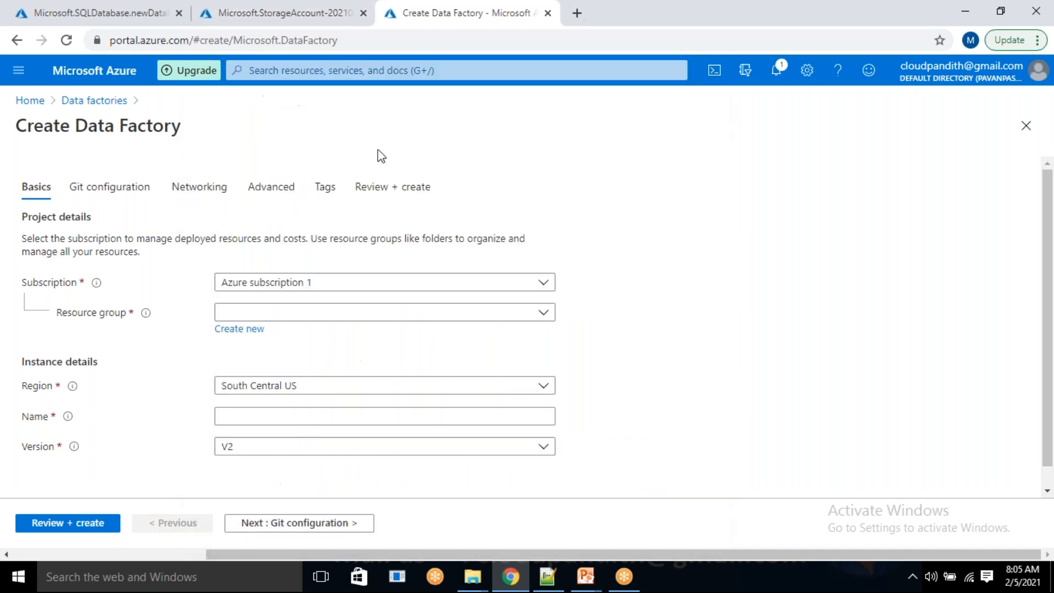
# Set resource group cloudpandith-BI-Master-Program, region East US, and name cloudpandithadfv20205
pyautogui.click(291, 314)
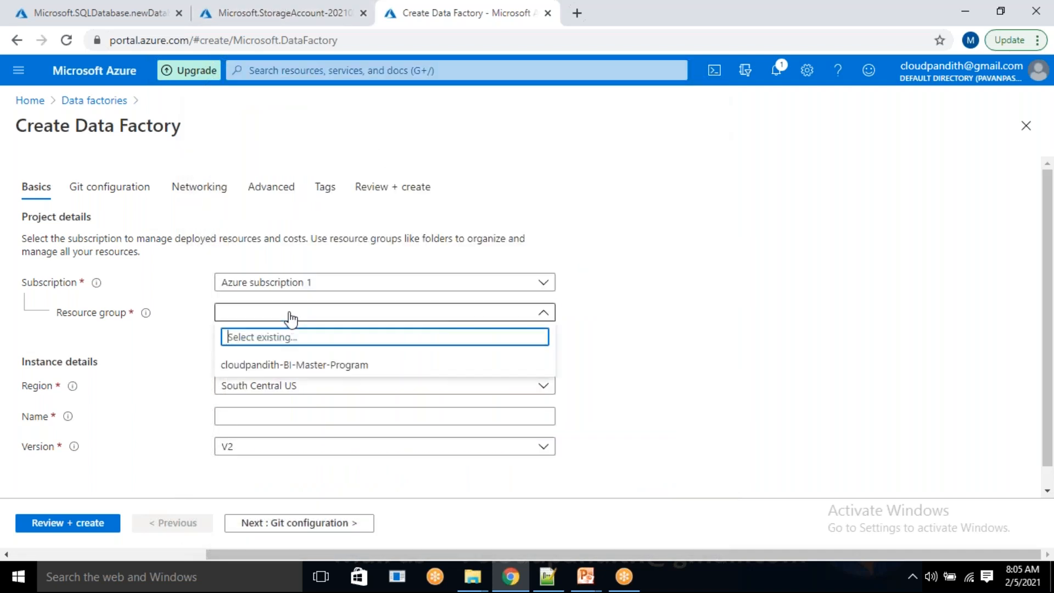
pyautogui.click(285, 364)
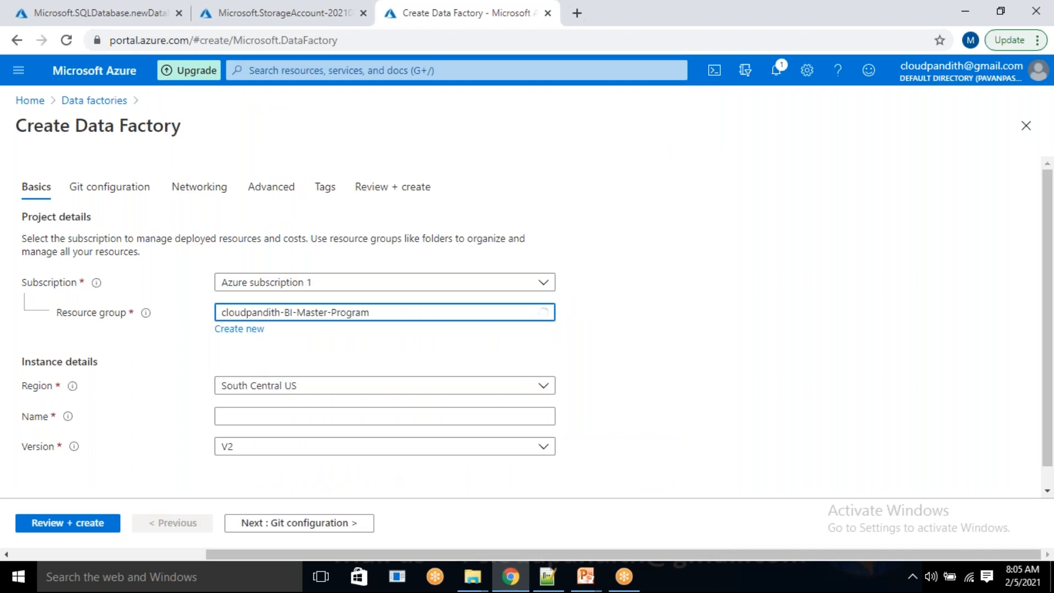
pyautogui.click(256, 386)
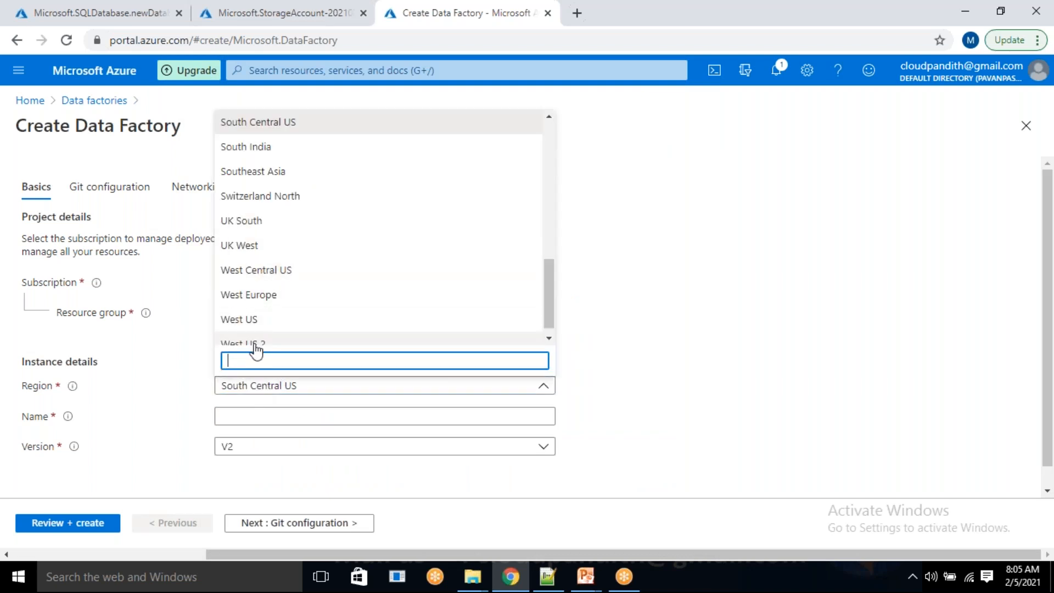
pyautogui.write('ea')
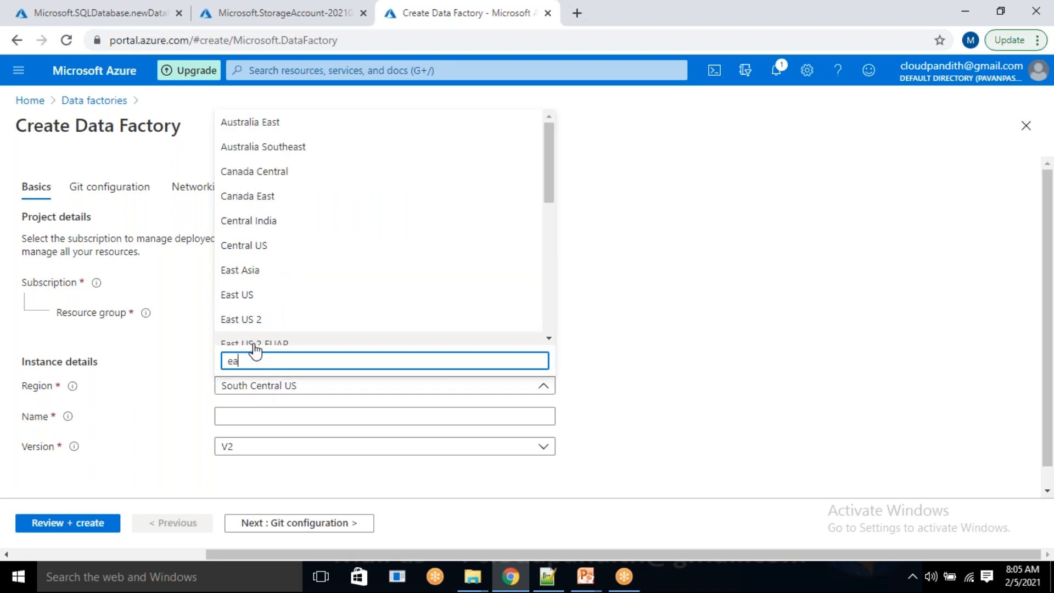
pyautogui.write('st us')
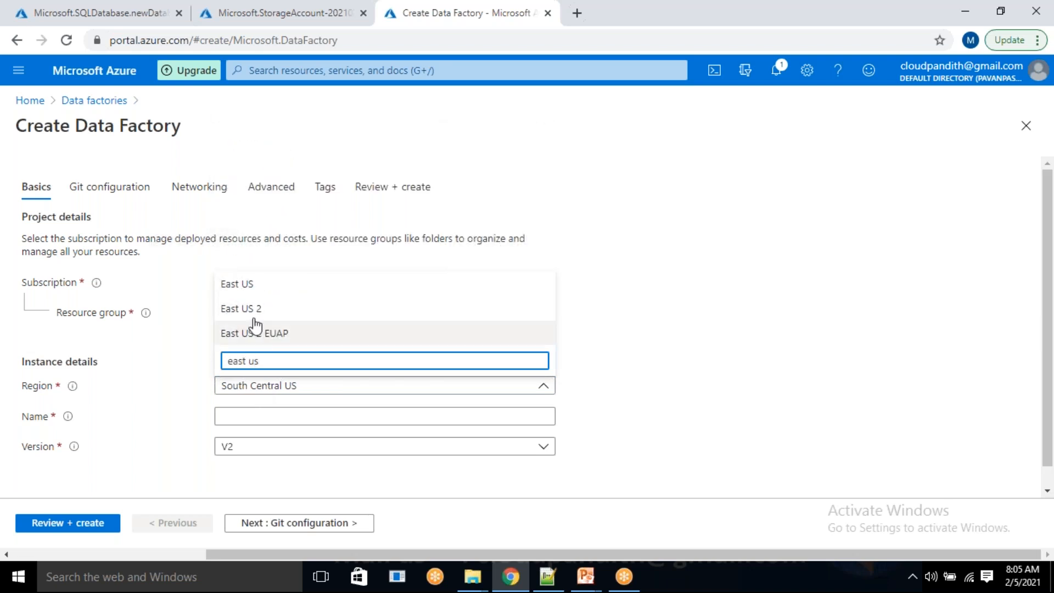
pyautogui.click(263, 283)
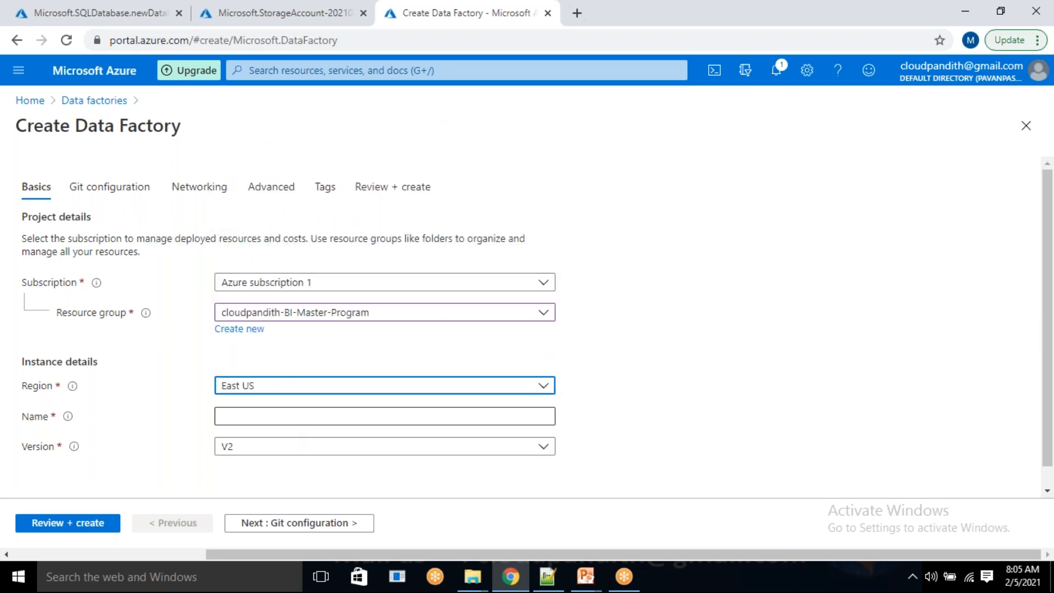
pyautogui.click(277, 418)
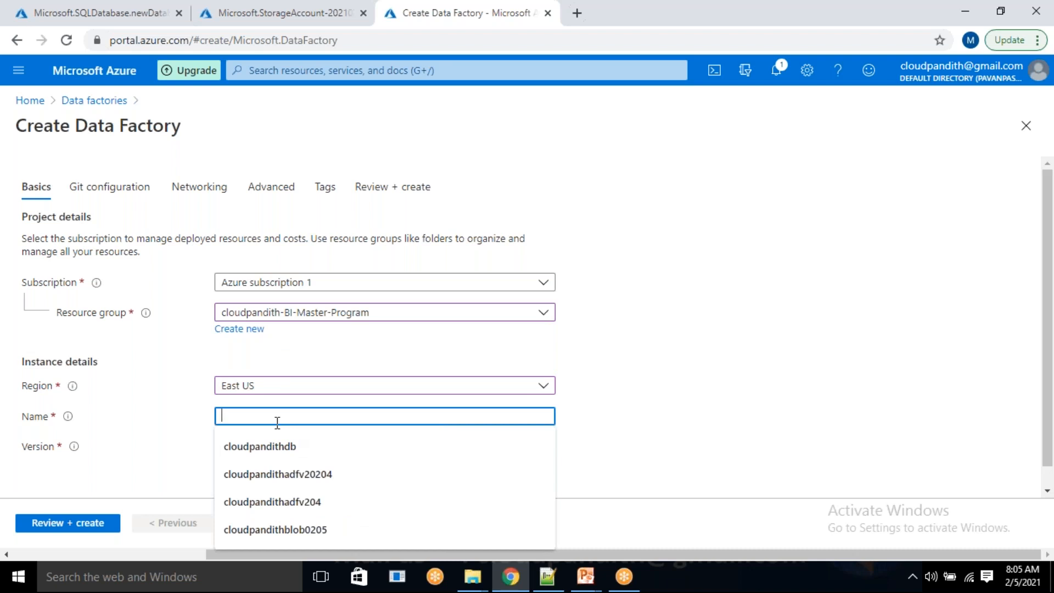
pyautogui.write('cloudpandi')
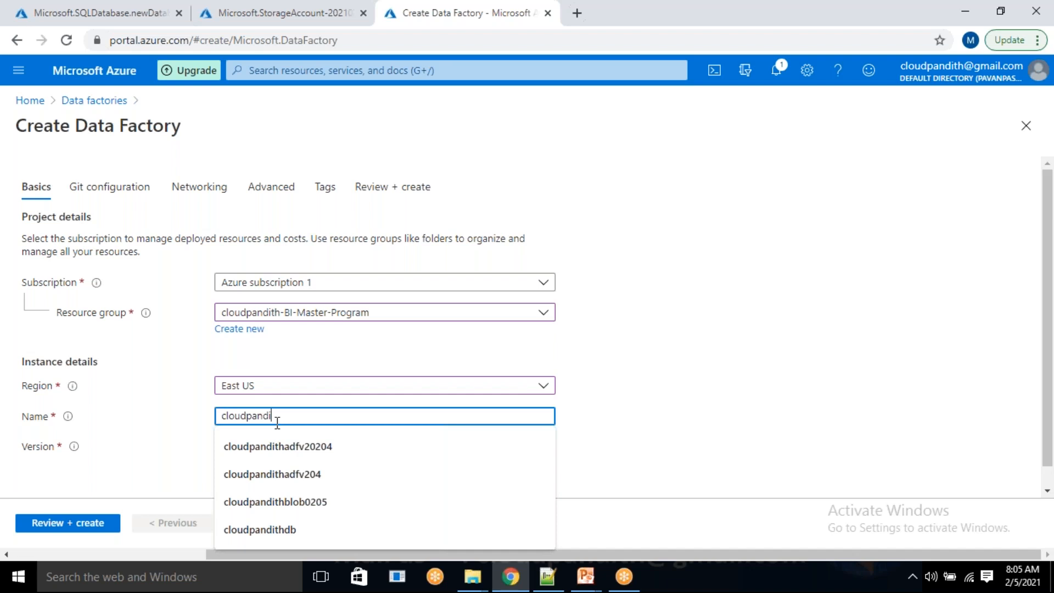
pyautogui.write('thad')
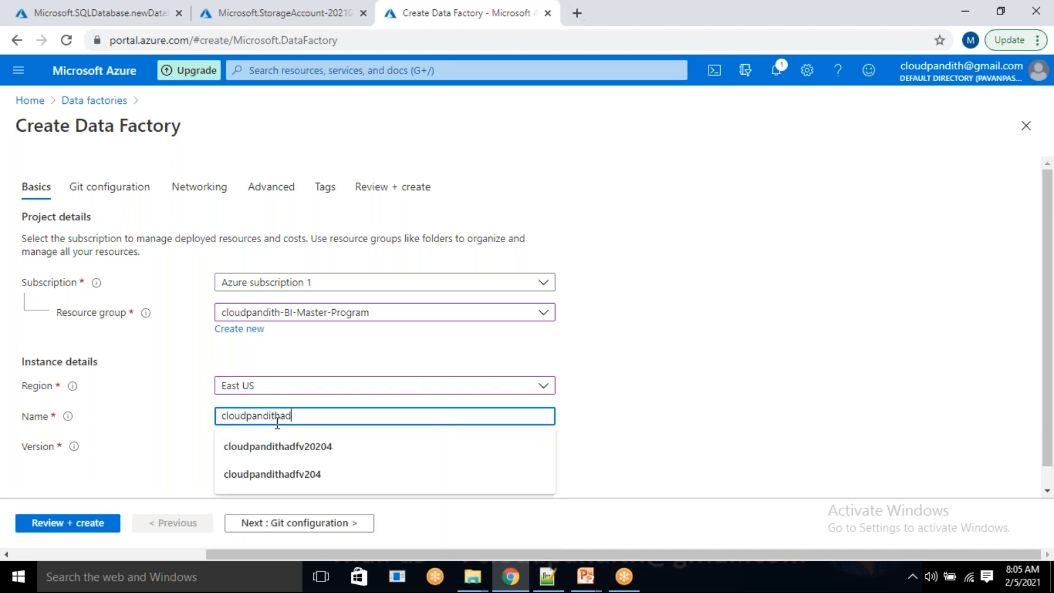
pyautogui.write('fv20205')
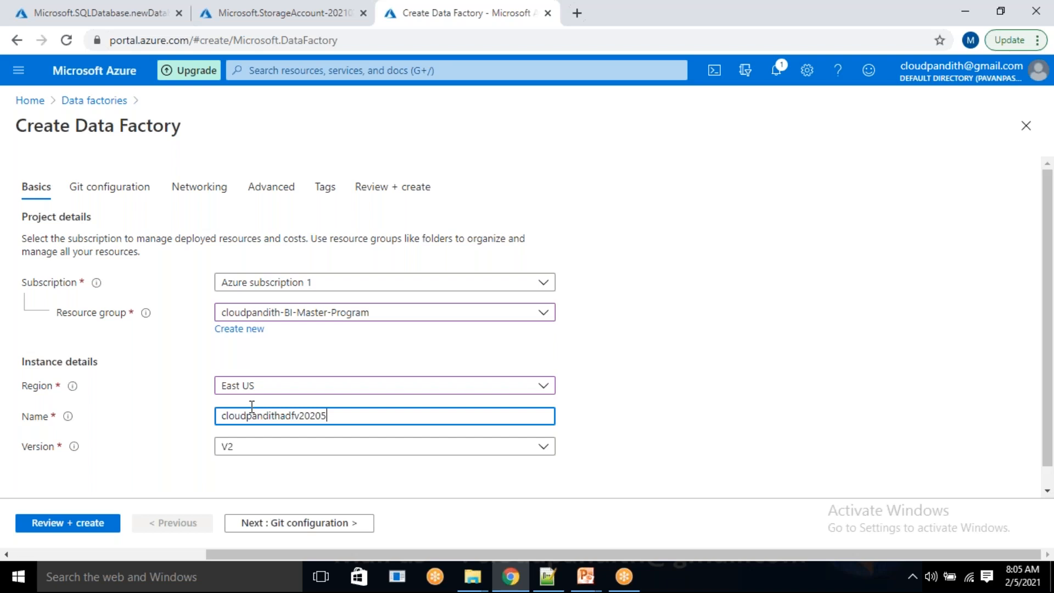
pyautogui.click(297, 524)
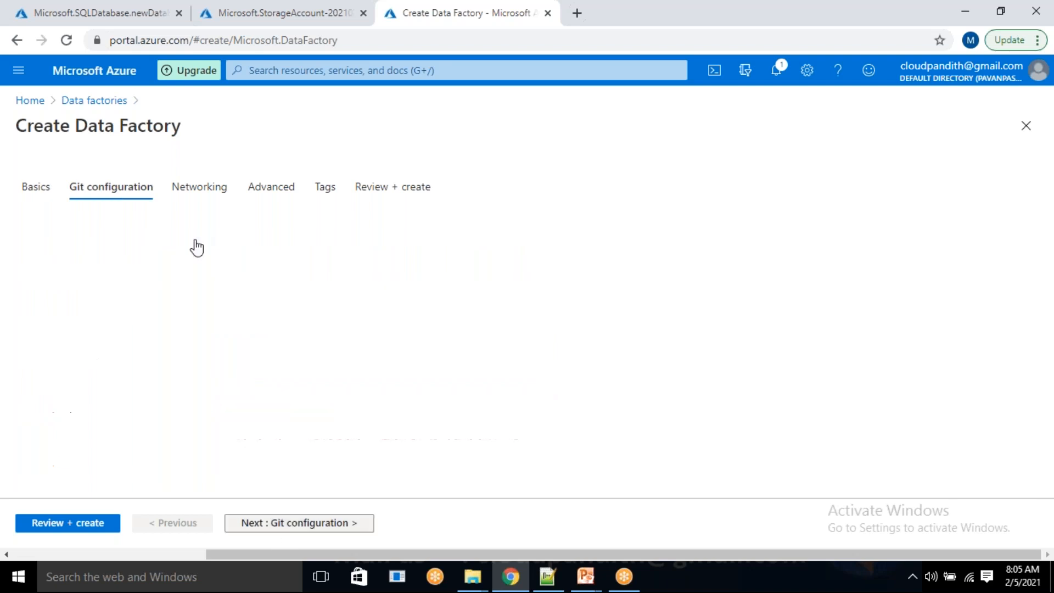
# Choose Configure Git later, then review and create the data factory
pyautogui.click(222, 267)
pyautogui.click(77, 526)
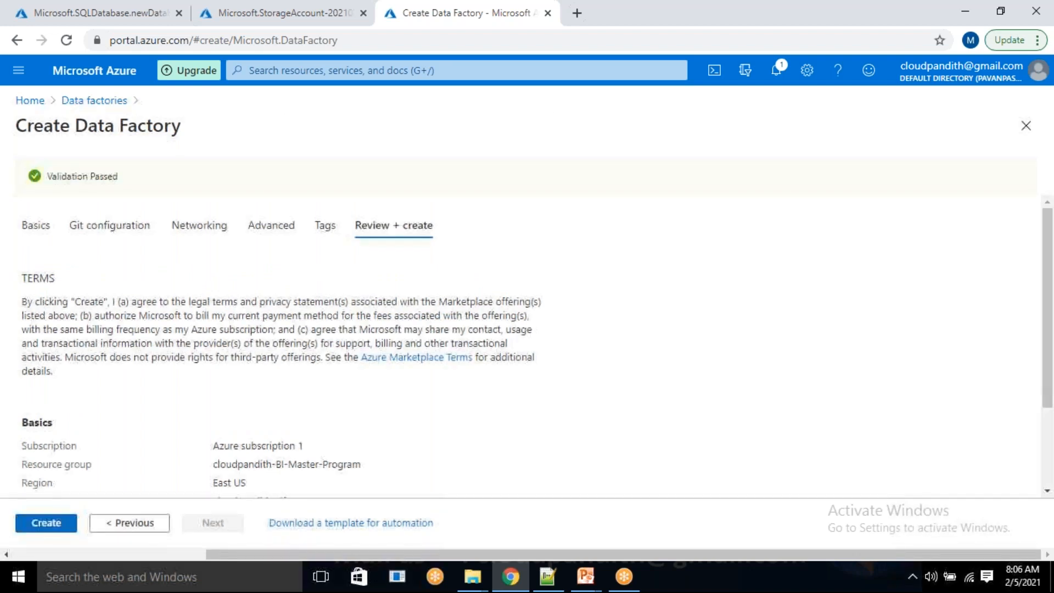
pyautogui.click(46, 522)
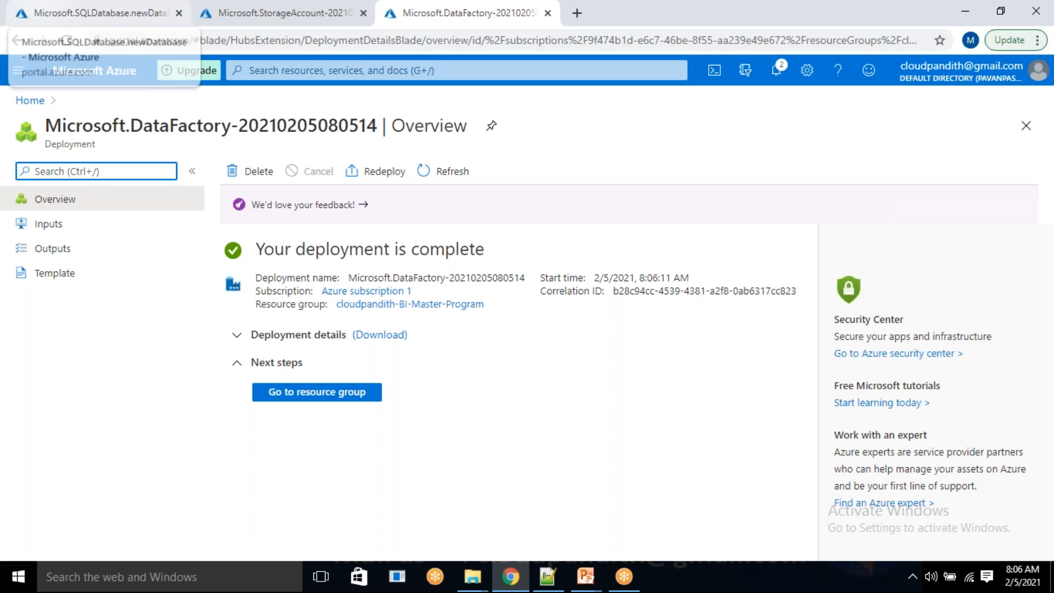
# Go from the SQLDatabase deployment page to the cloudpandithdb database overview
pyautogui.click(230, 7)
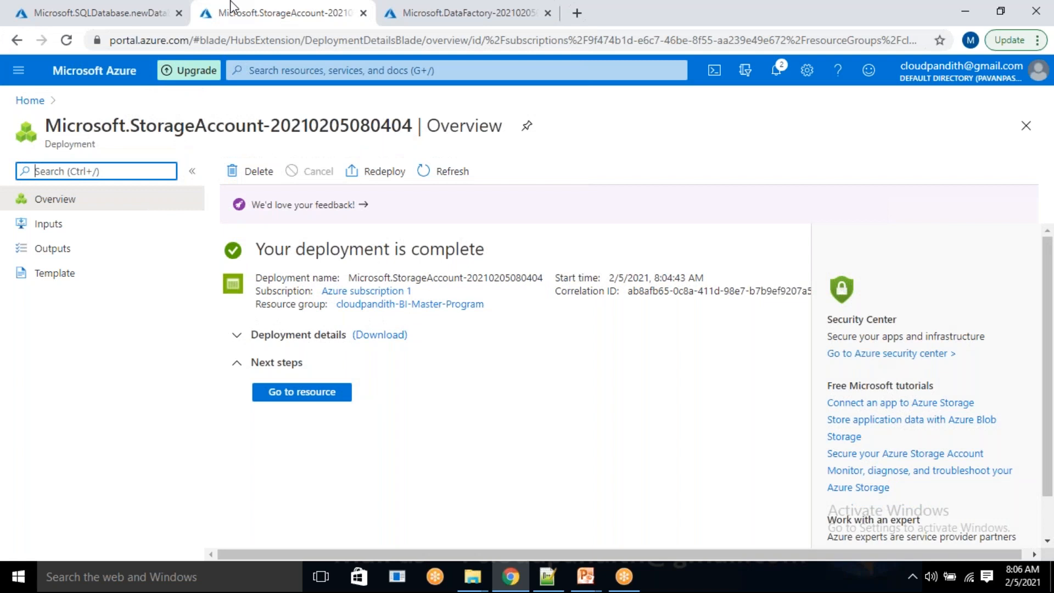
pyautogui.click(99, 9)
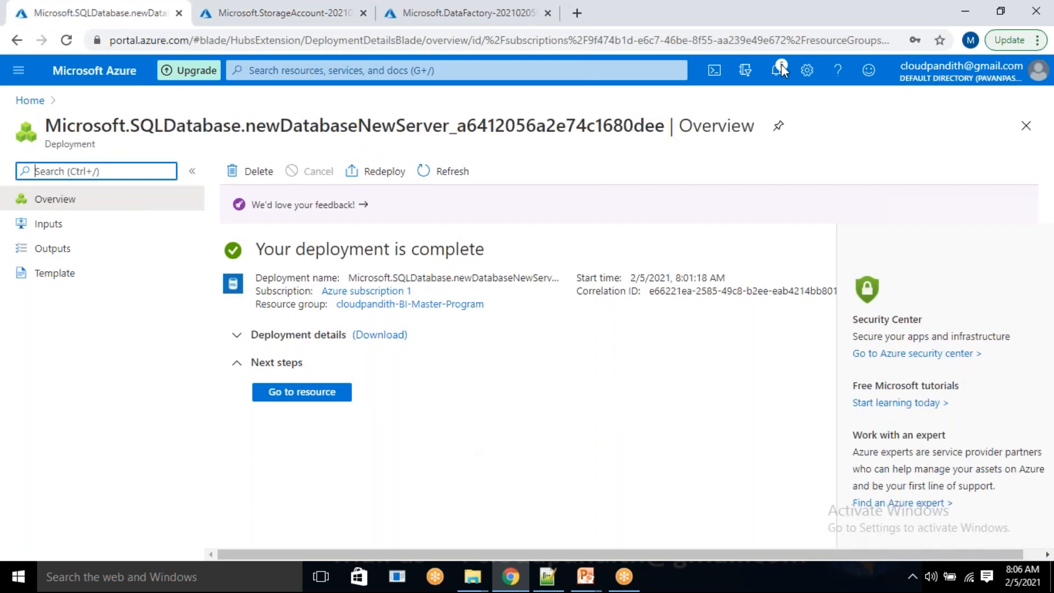
pyautogui.click(302, 391)
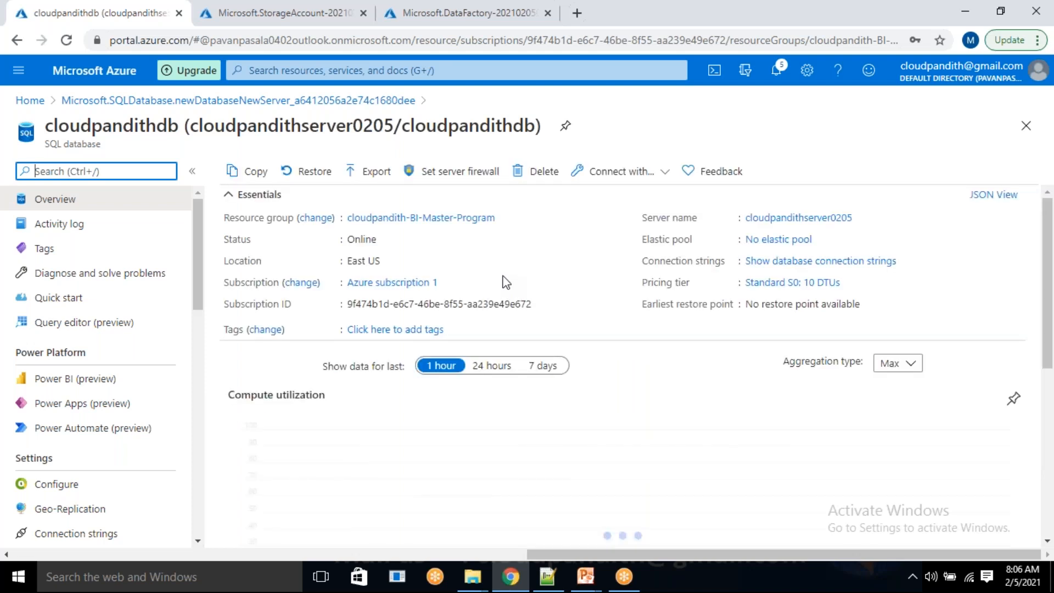
# Save the server firewall rules, return to the cloudpandithdb overview, and bring Notepad++ forward
pyautogui.click(439, 170)
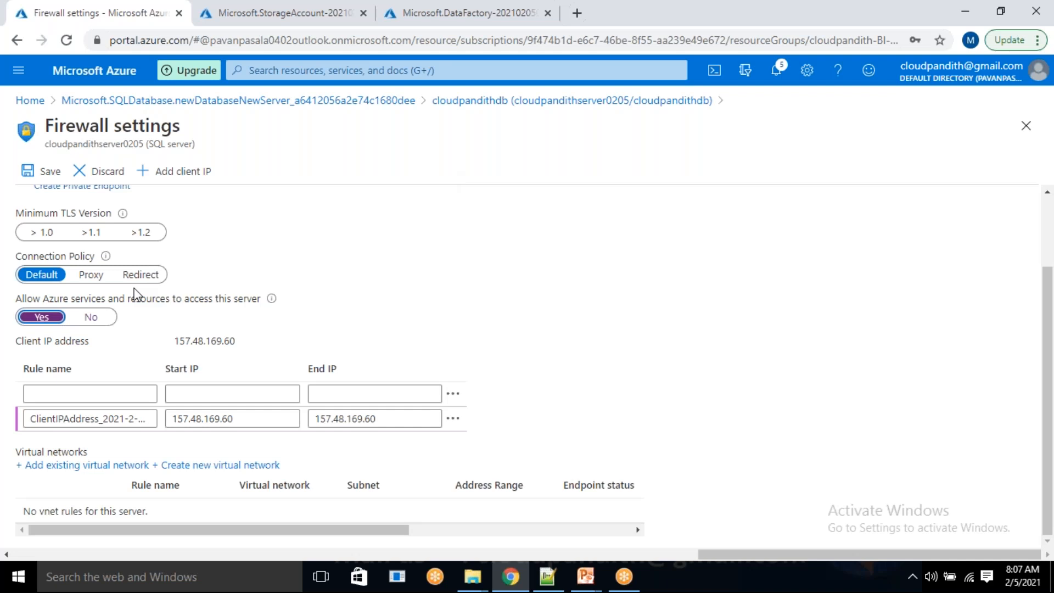
pyautogui.click(43, 171)
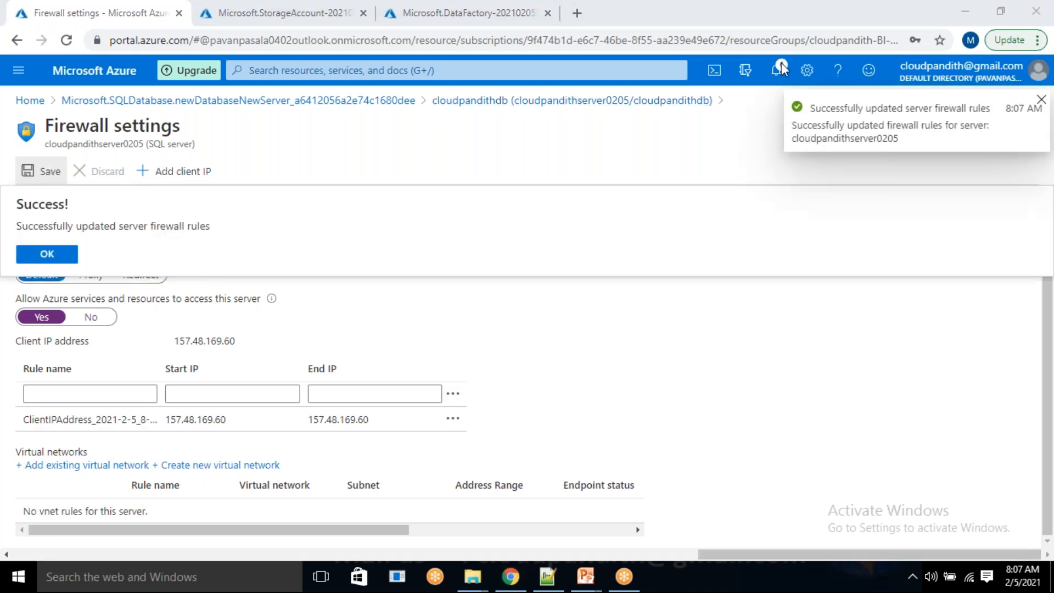
pyautogui.click(616, 101)
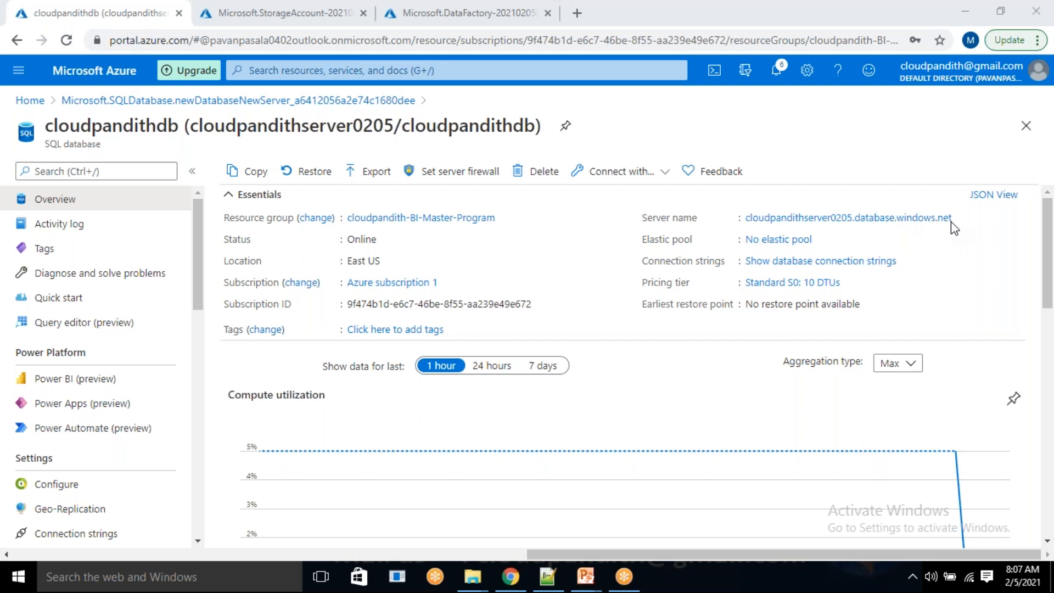
pyautogui.click(547, 576)
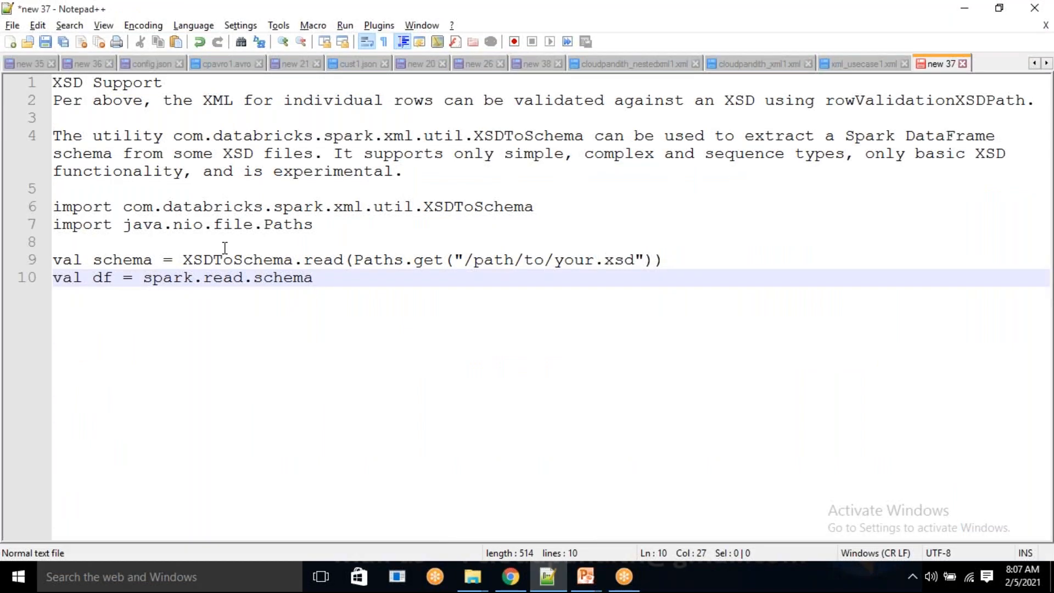
# Start a new Notepad++ document headed 'IP Address' followed by a blank line
pyautogui.keyDown('shift'); pyautogui.click(132, 171); pyautogui.keyUp('shift')
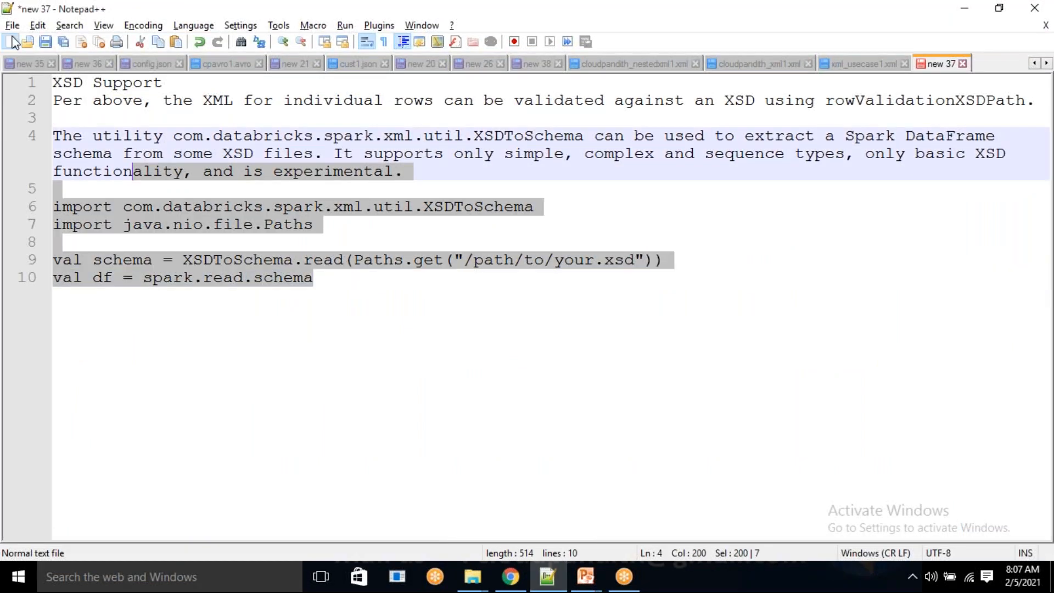
pyautogui.click(13, 42)
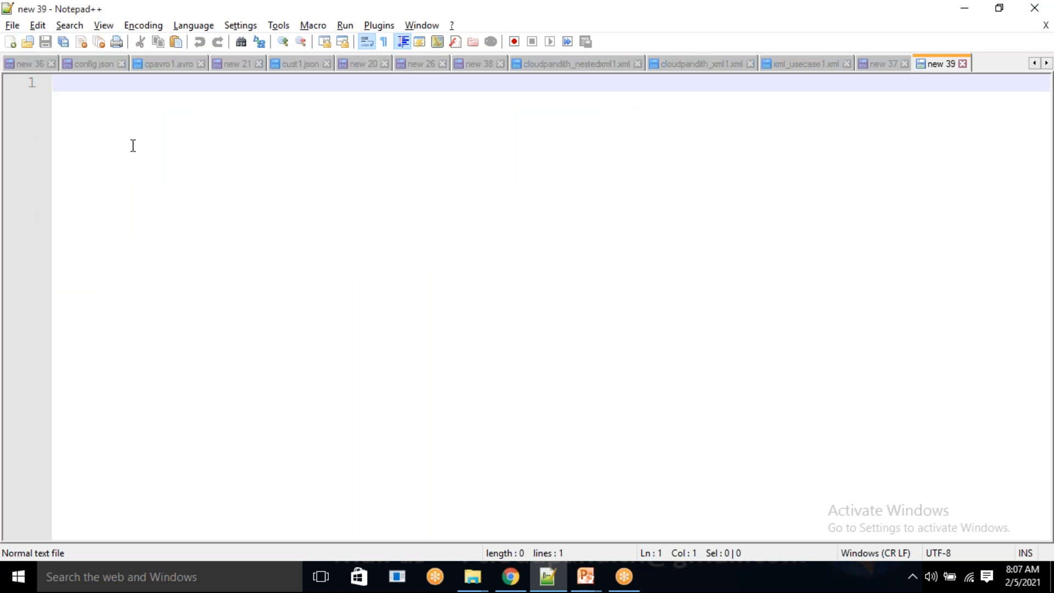
pyautogui.write('I')
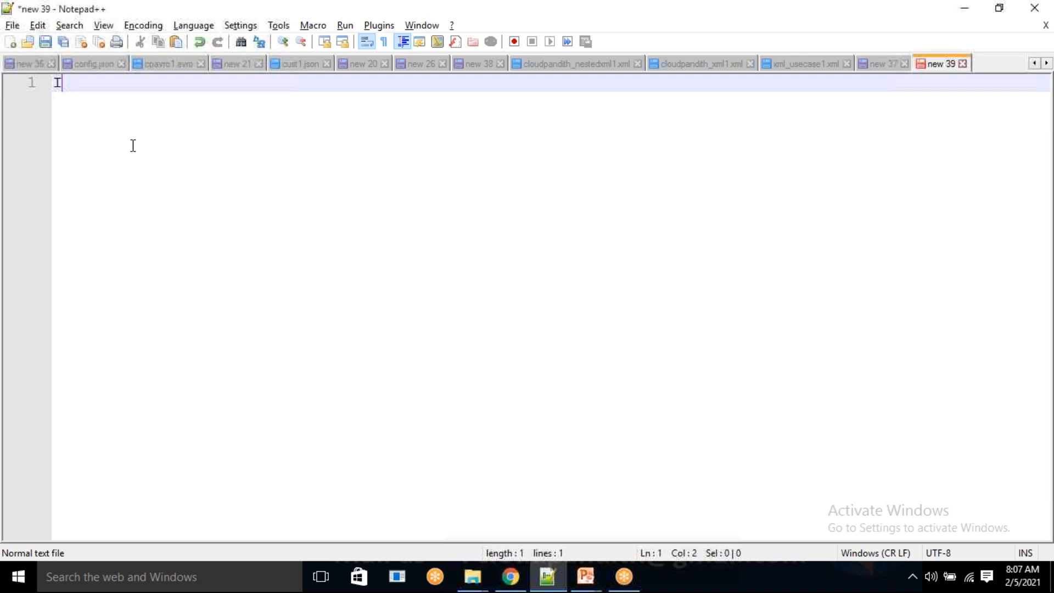
pyautogui.write('P AD')
pyautogui.press('BackSpace')
pyautogui.write('drr')
pyautogui.write('e')
pyautogui.write('ss')
pyautogui.press('BackSpace')
pyautogui.press('BackSpace')
pyautogui.write('ss')
pyautogui.press('BackSpace')
pyautogui.press('Return')
pyautogui.press('BackSpace')
pyautogui.press('BackSpace')
pyautogui.press('BackSpace')
pyautogui.press('BackSpace')
pyautogui.press('BackSpace')
pyautogui.write('dress')
pyautogui.press('Return')
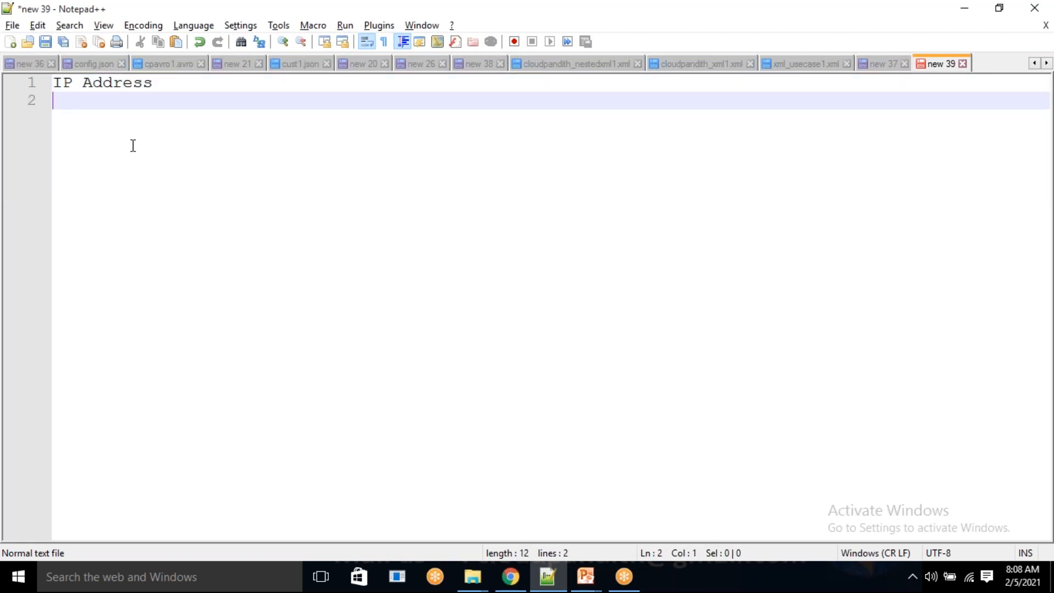
pyautogui.press('Return')
# Type the line 'office ==> [10.10.10.10-200' on line 3
pyautogui.write('ioff')
pyautogui.press('Home')
pyautogui.press('Delete')
pyautogui.press('End')
pyautogui.write('ic')
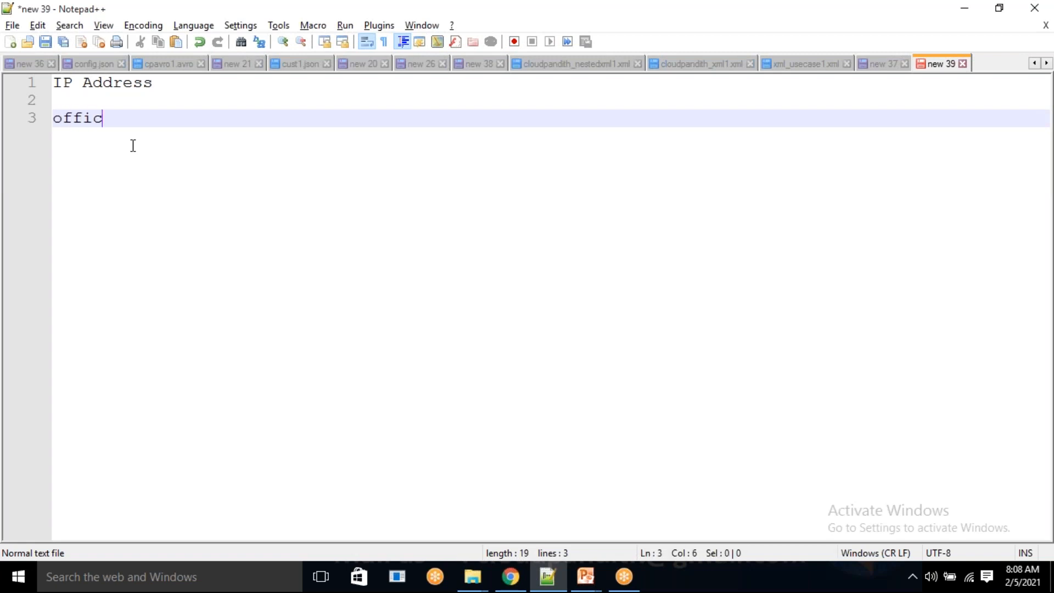
pyautogui.write('e ==> [')
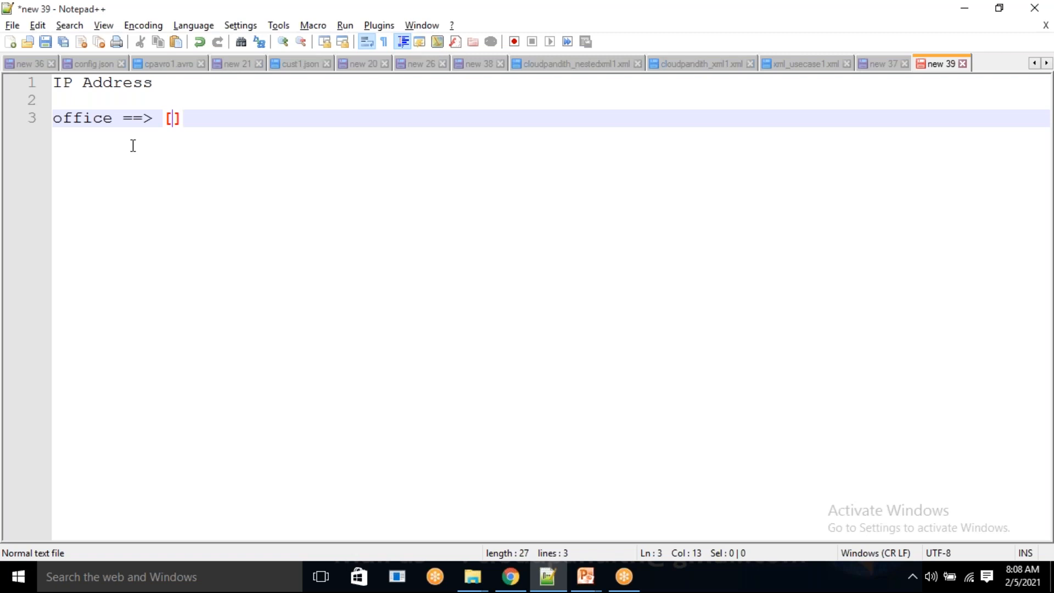
pyautogui.write('10-200')
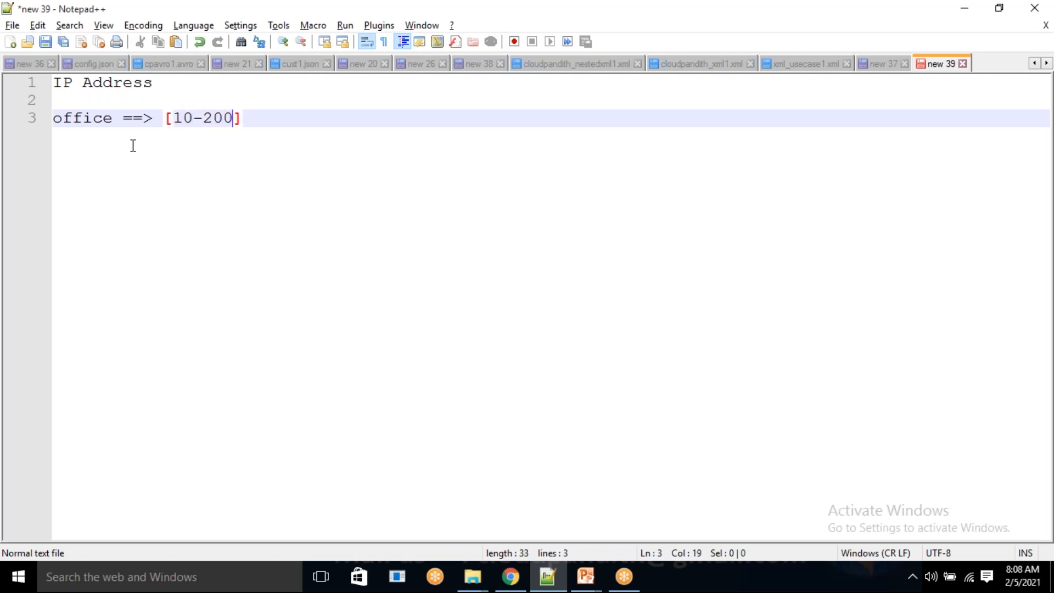
pyautogui.click(197, 120)
pyautogui.write('.10.10')
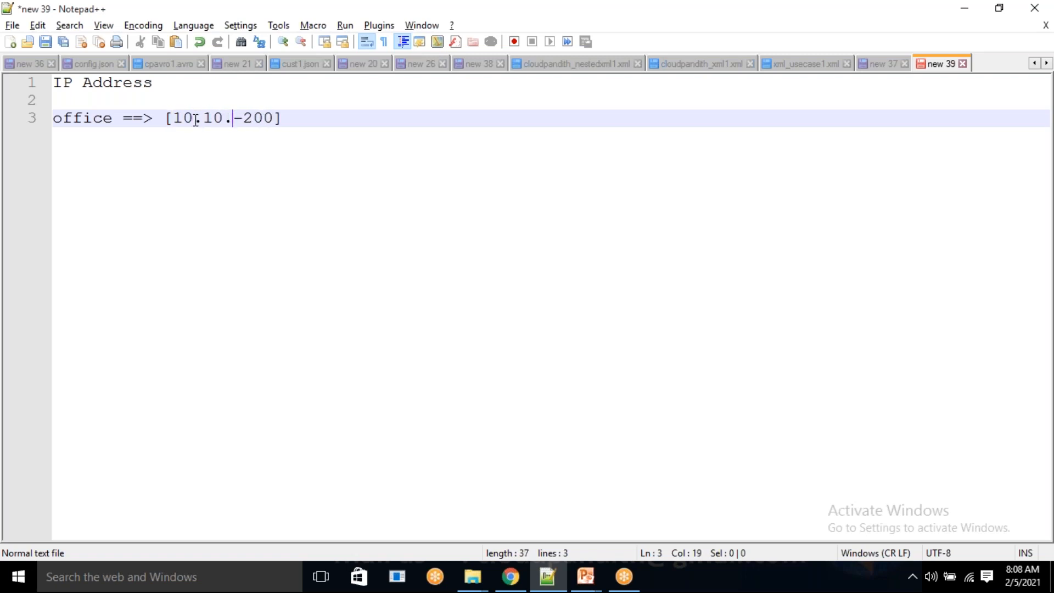
pyautogui.write('.10')
pyautogui.press('Right')
pyautogui.press('Right')
pyautogui.press('Right')
pyautogui.press('Right')
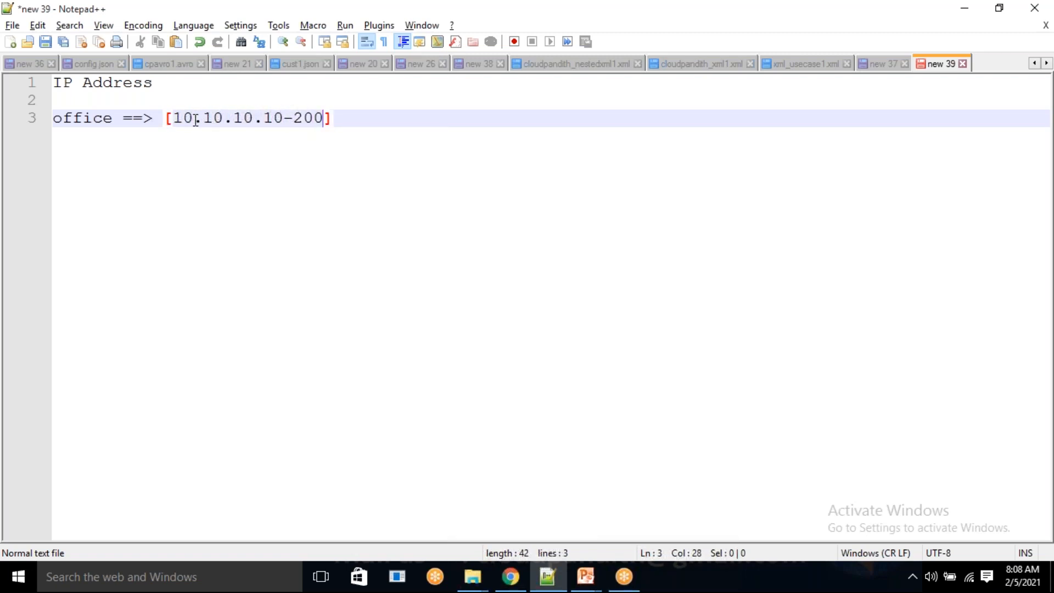
pyautogui.write('.0.0.1')
pyautogui.moveTo(302, 118); pyautogui.dragTo(164, 120)
pyautogui.click(286, 116)
# Delete the IP range and the word office from line 3
pyautogui.doubleClick(284, 117)
pyautogui.click(332, 117)
pyautogui.press('BackSpace')
pyautogui.press('BackSpace')
pyautogui.press('BackSpace')
pyautogui.press('BackSpace')
pyautogui.press('BackSpace')
pyautogui.press('BackSpace')
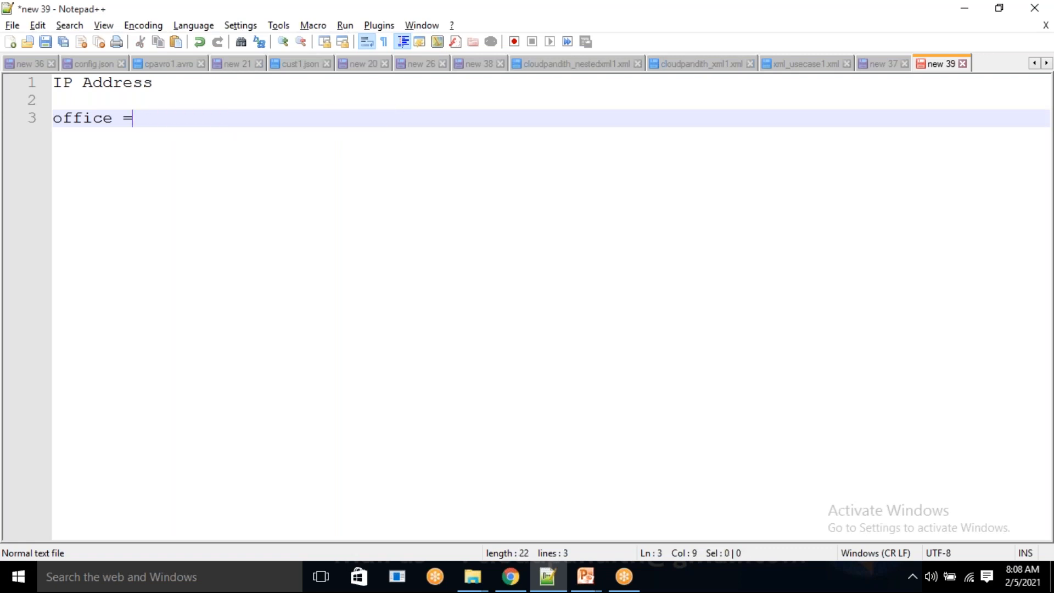
pyautogui.click(8, 123)
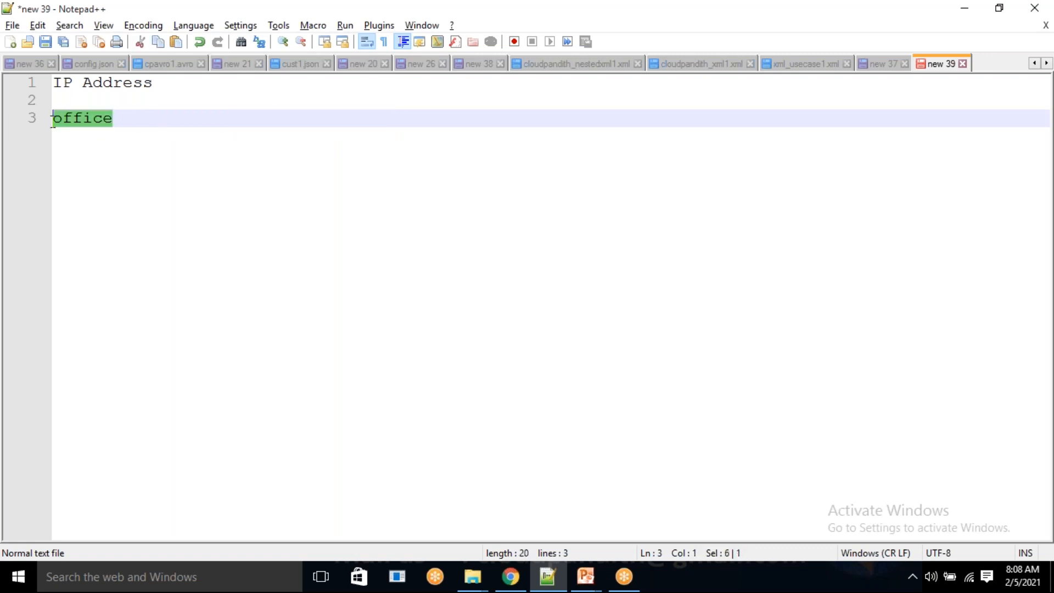
pyautogui.click(135, 118)
pyautogui.hotkey('shift', 'Home')
pyautogui.click(148, 127)
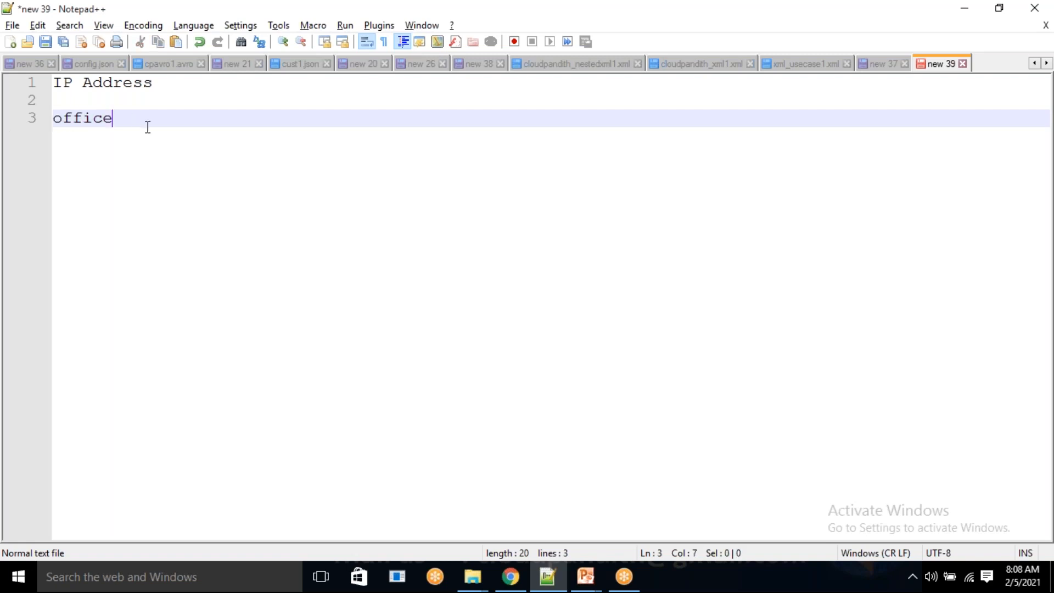
pyautogui.hotkey('shift', 'Home')
pyautogui.press('BackSpace')
# Remove the blank line under the IP Address heading and return to the Azure portal
pyautogui.press('Up')
pyautogui.press('BackSpace')
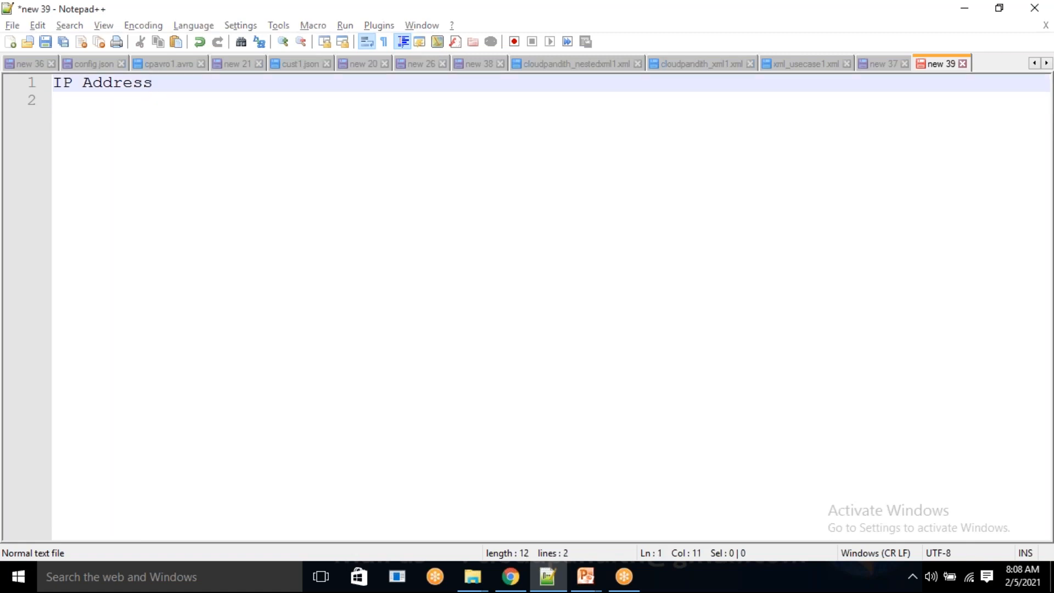
pyautogui.hotkey('alt', 'Tab')
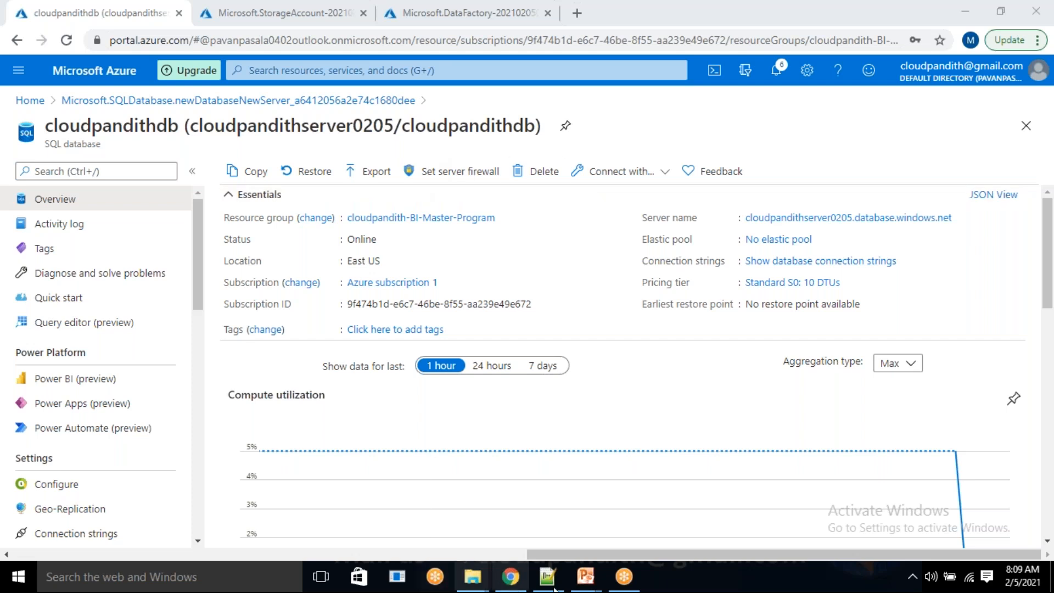
# Bring up the Windows desktop from the taskbar's Show Desktop corner
pyautogui.moveTo(559, 580)
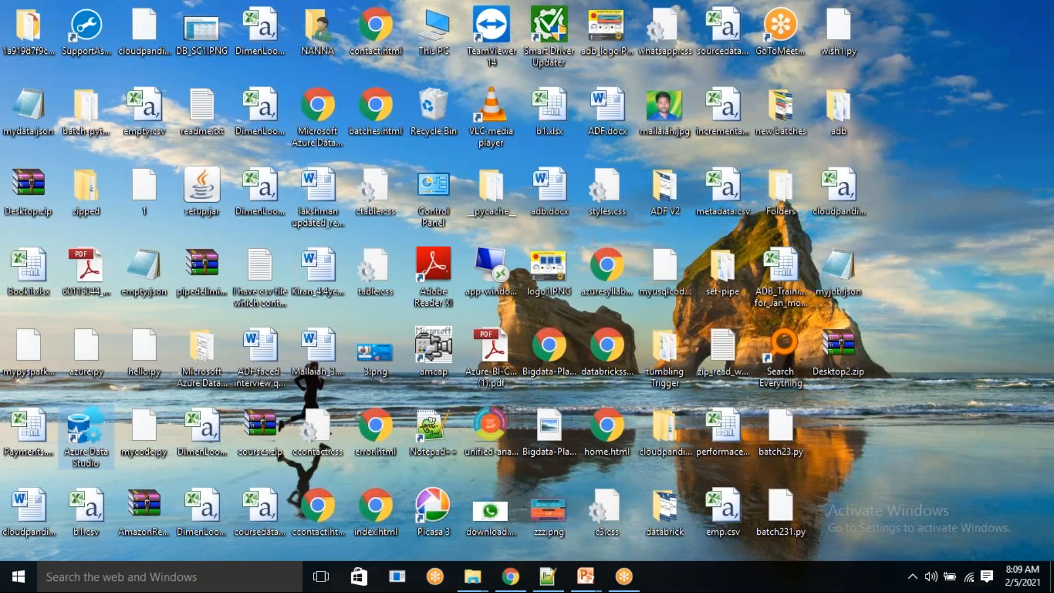
# Start a new connection with server cloudpandithserver0205.database.windows.net
pyautogui.hotkey('alt', 'Tab')
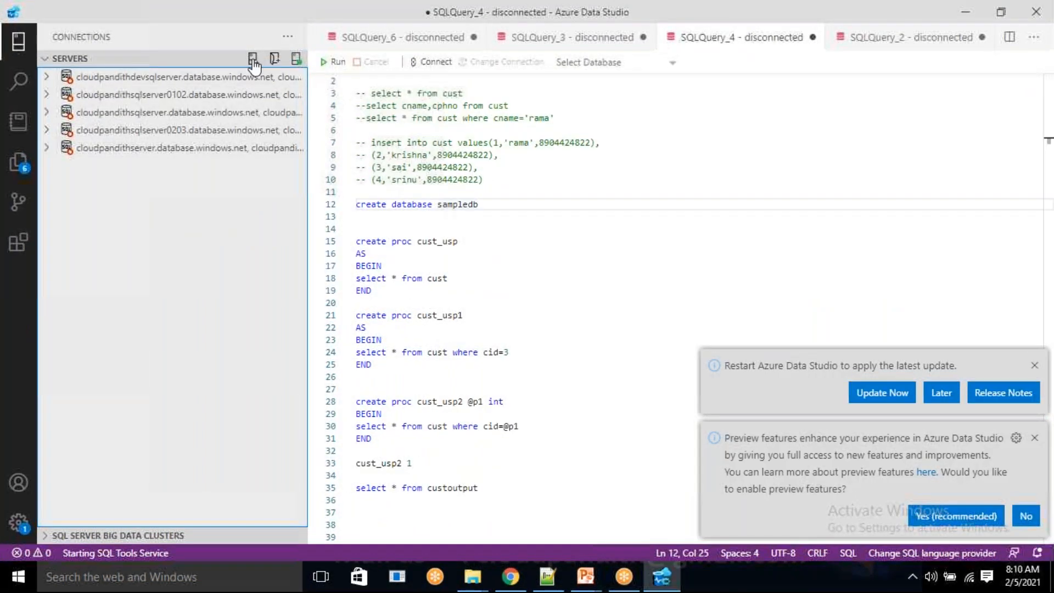
pyautogui.click(253, 59)
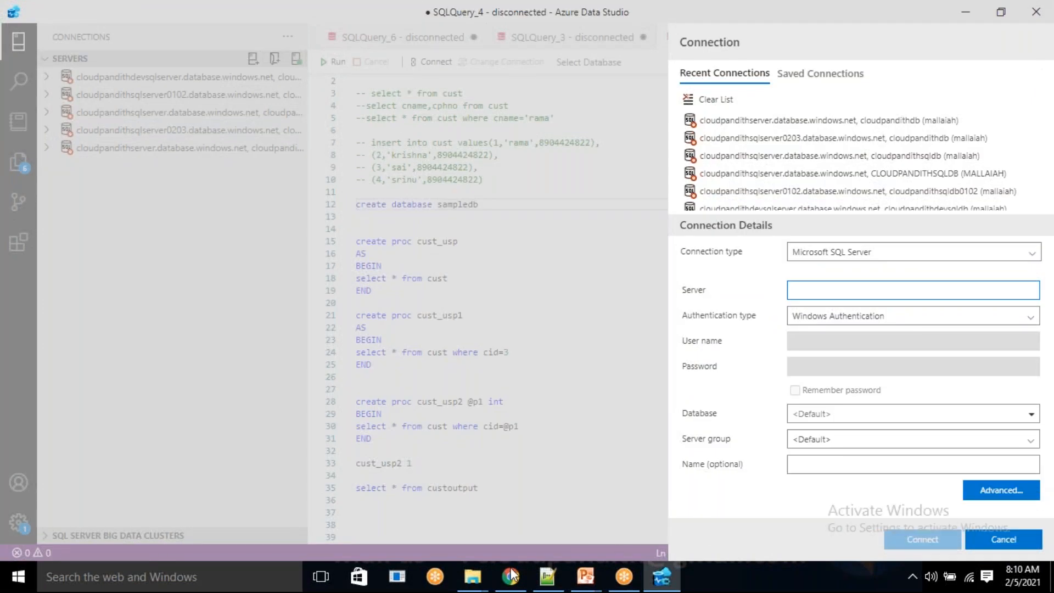
pyautogui.click(510, 576)
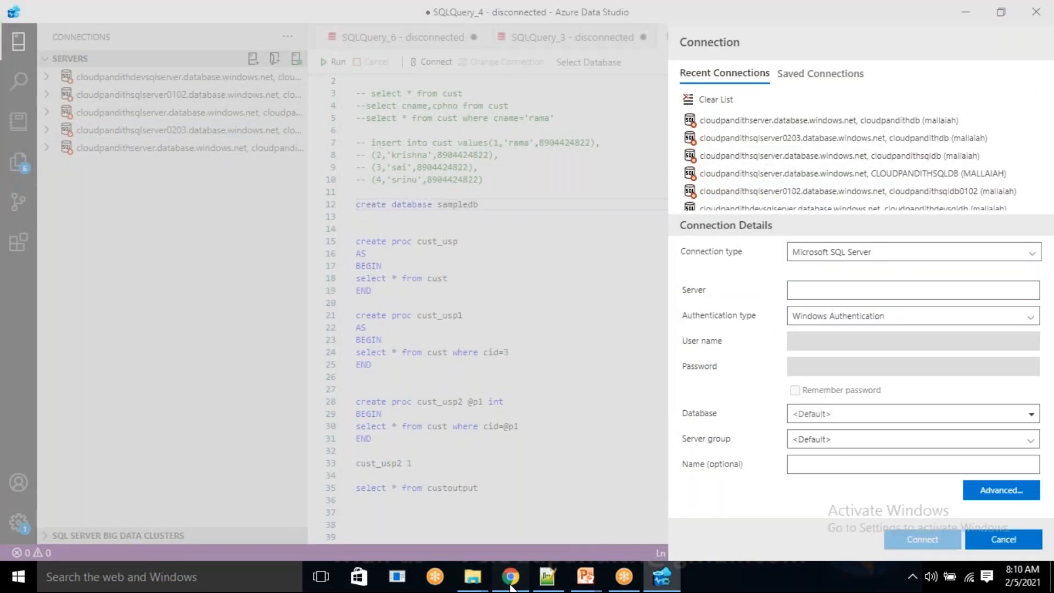
pyautogui.click(830, 291)
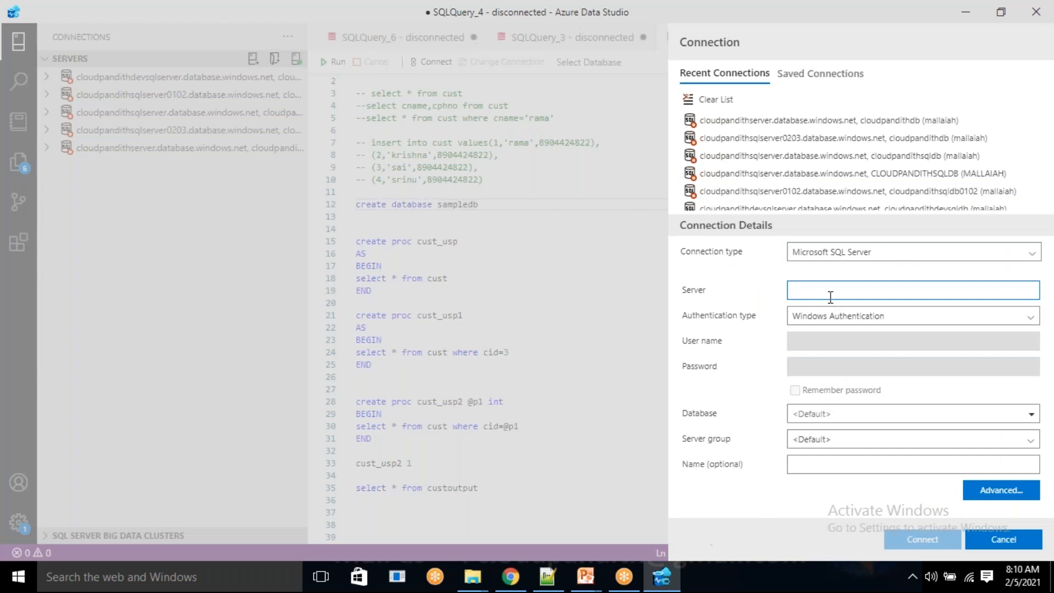
pyautogui.write('cloudpandithserver0205.database.windows.net')
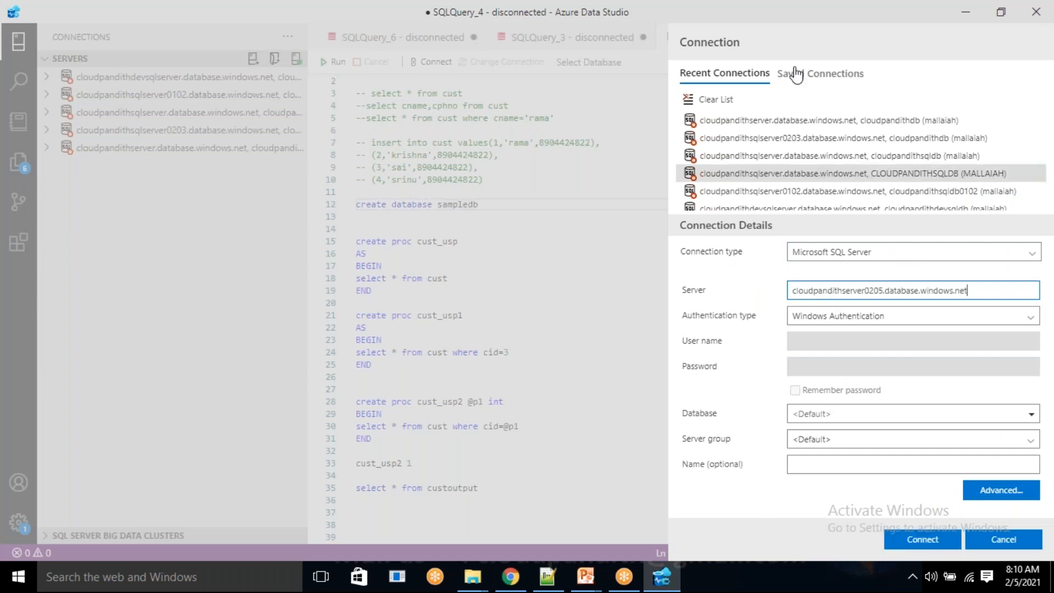
pyautogui.click(772, 22)
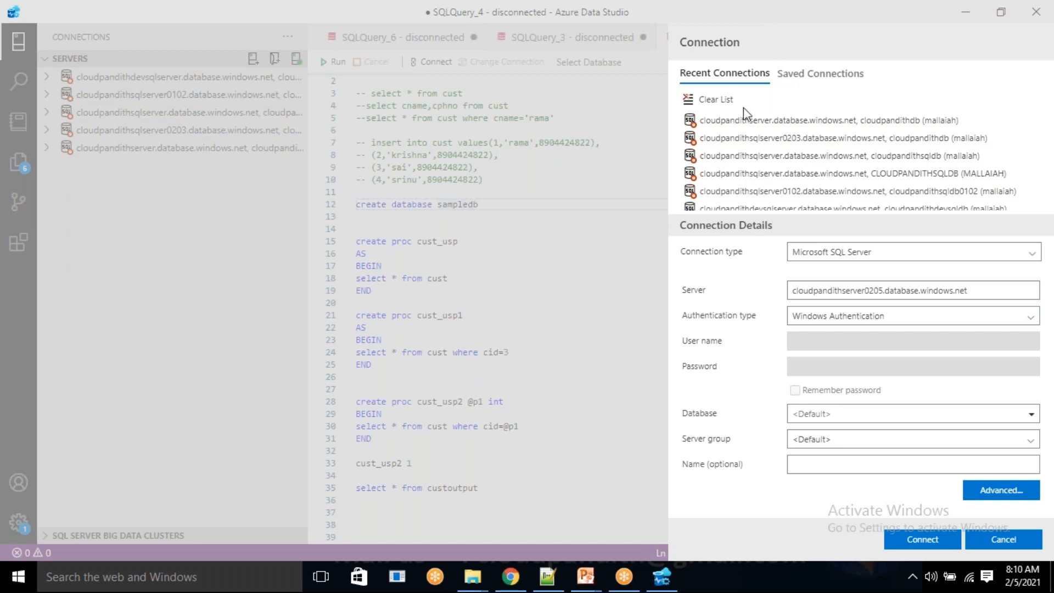
# Choose SQL Login authentication and enter the login user name and password
pyautogui.click(856, 317)
pyautogui.click(811, 332)
pyautogui.click(824, 340)
pyautogui.write('mallaiah')
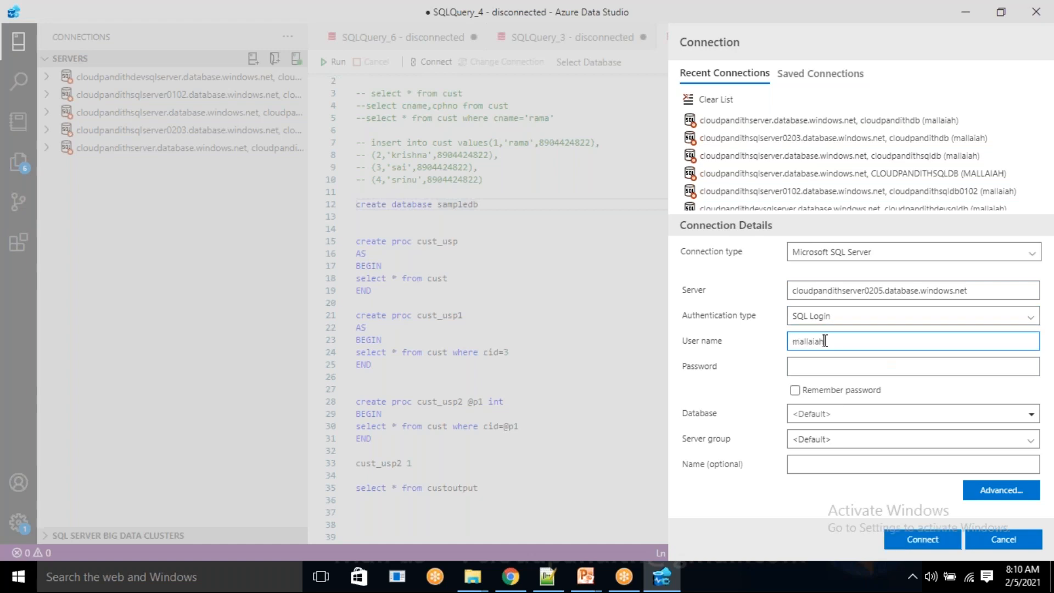
pyautogui.press('Tab')
pyautogui.write('************')
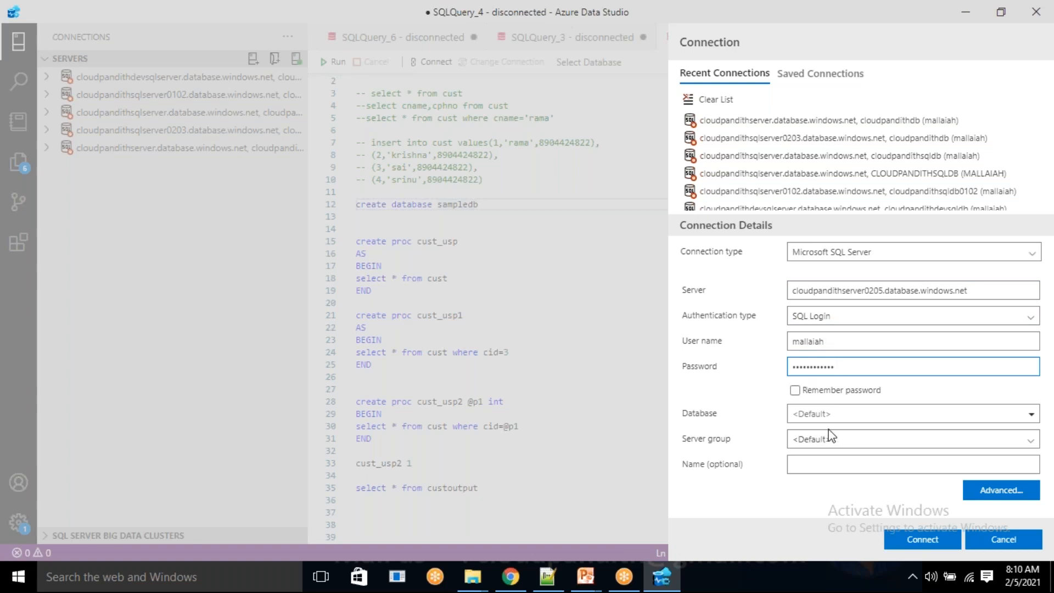
# Set the database to cloudpandithdb, copied from the portal, and connect
pyautogui.click(835, 417)
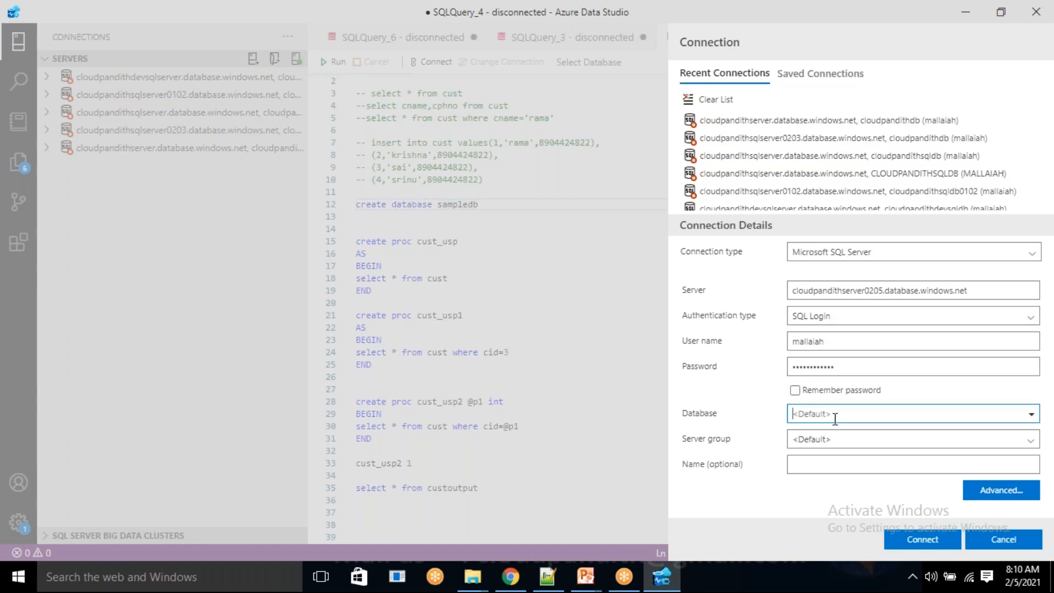
pyautogui.hotkey('alt', 'Tab')
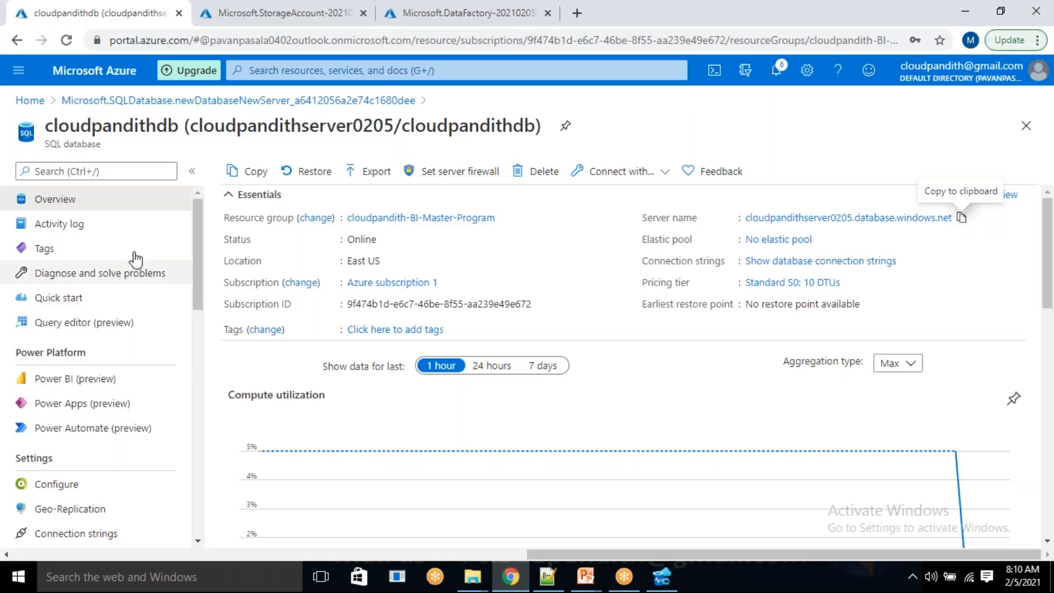
pyautogui.doubleClick(157, 127)
pyautogui.hotkey('ctrl', 'c')
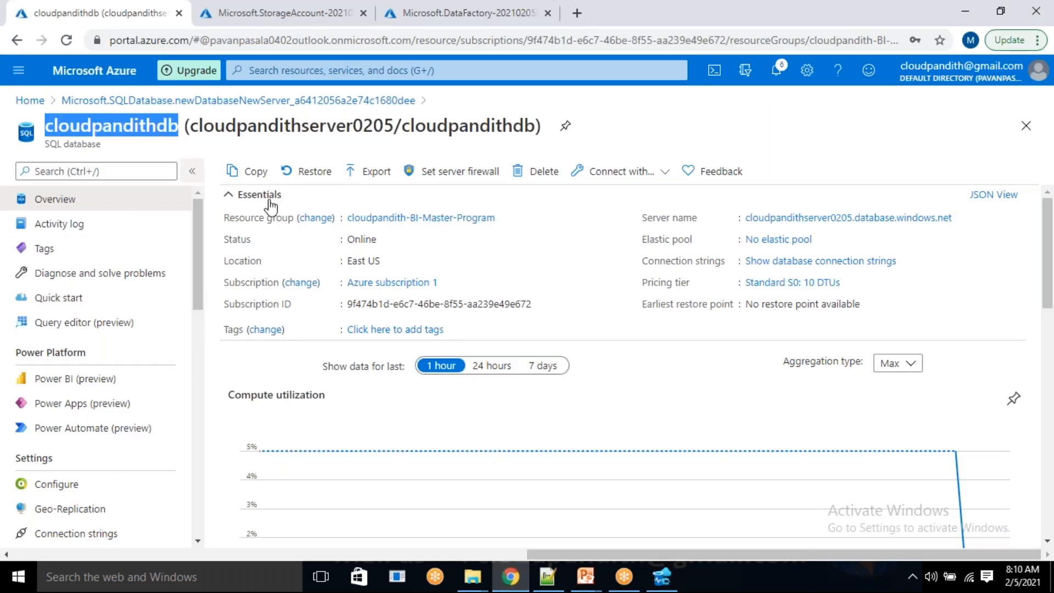
pyautogui.hotkey('alt', 'Tab')
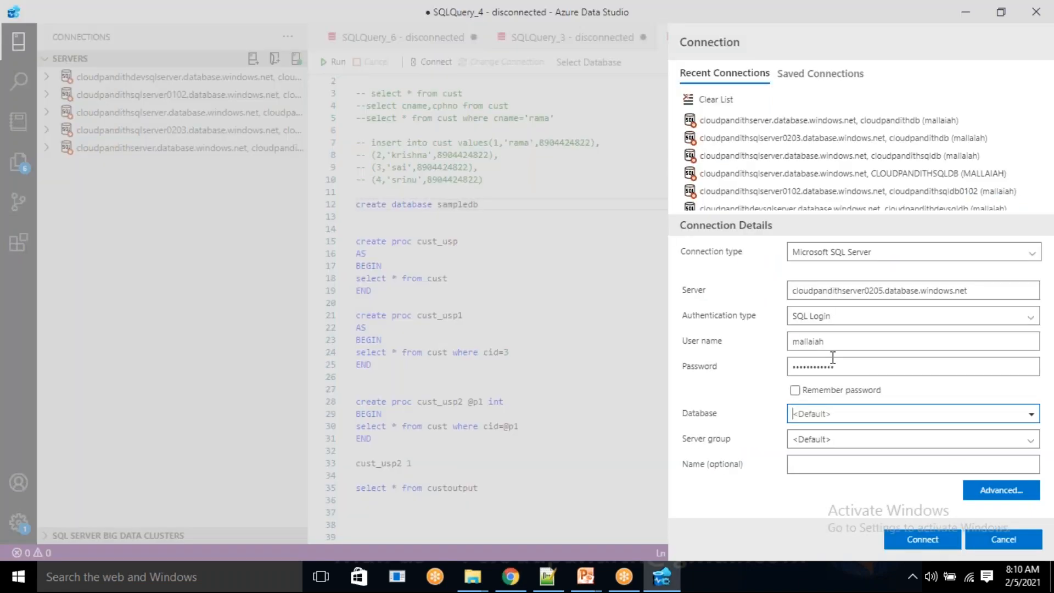
pyautogui.hotkey('ctrl', 'v')
pyautogui.click(922, 539)
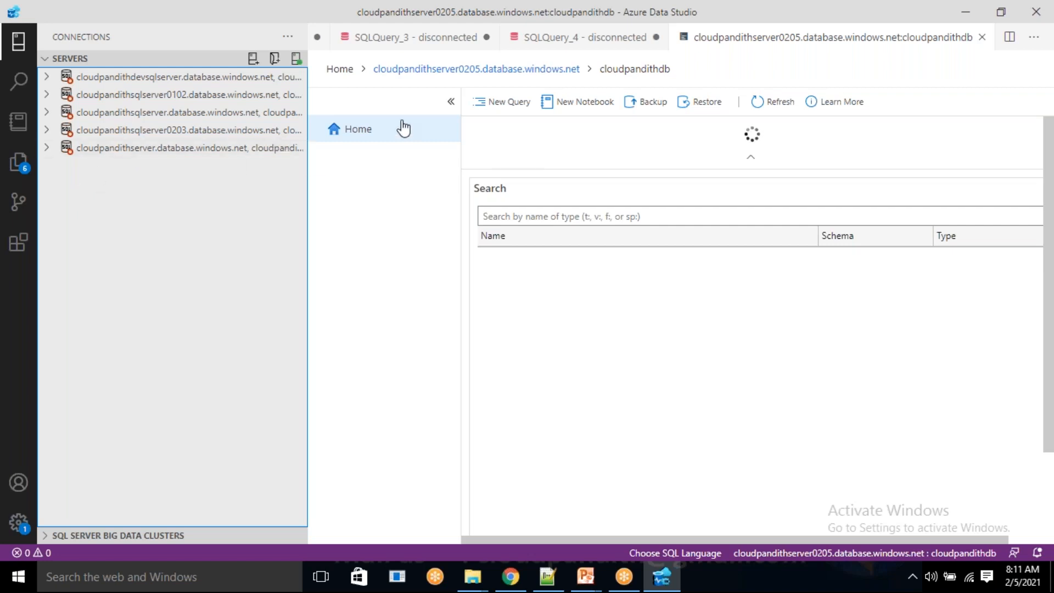
# Refresh the server connection and filter the list to active connections
pyautogui.rightClick(127, 156)
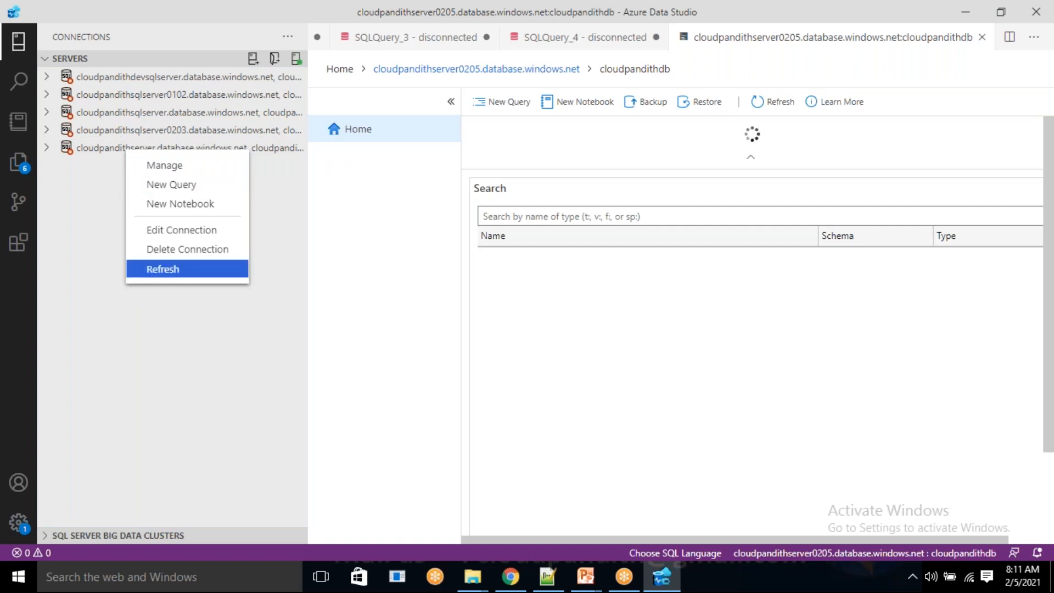
pyautogui.click(167, 275)
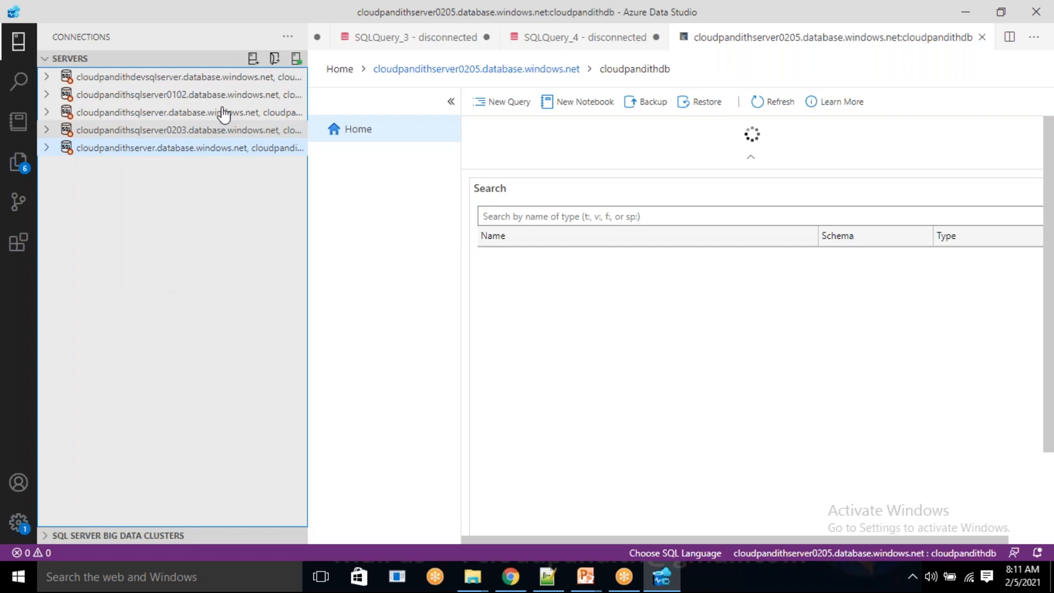
pyautogui.click(295, 58)
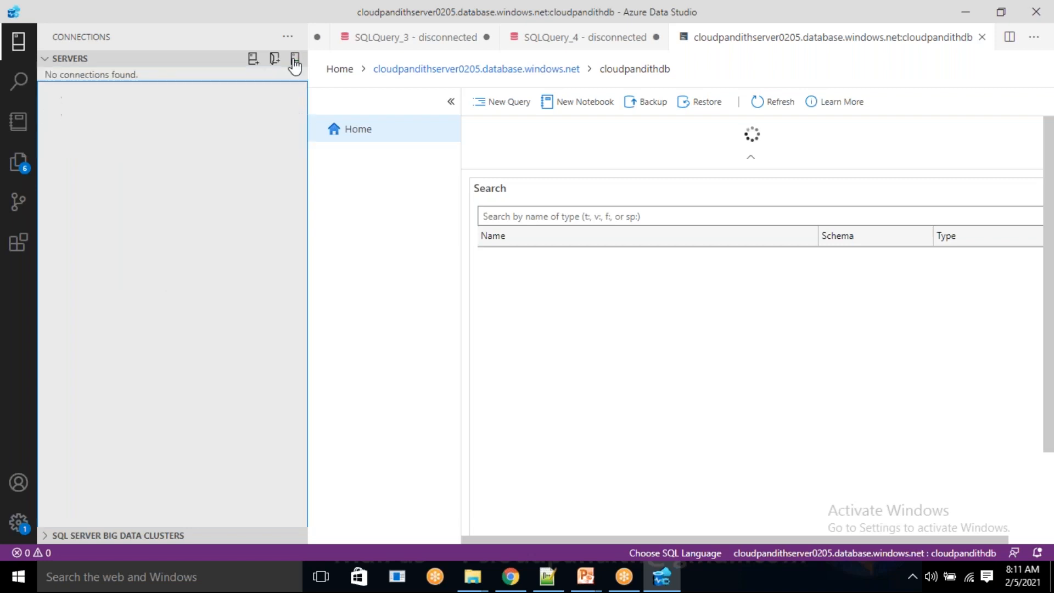
# Retry and cancel new connections, dismiss the error, and open the cloudpandithserver entry's connection
pyautogui.click(253, 59)
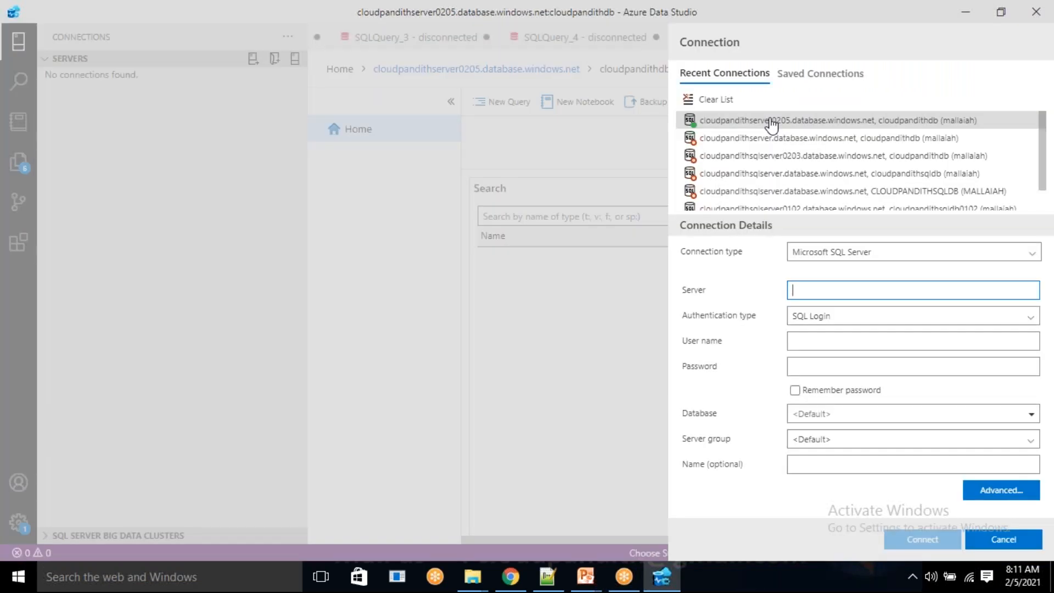
pyautogui.click(770, 121)
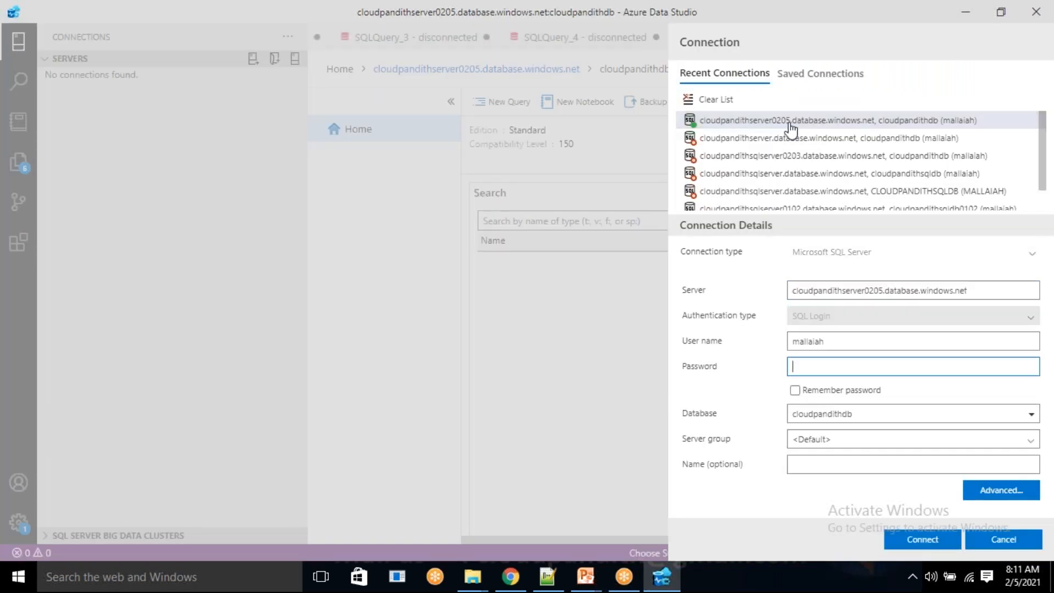
pyautogui.click(1015, 540)
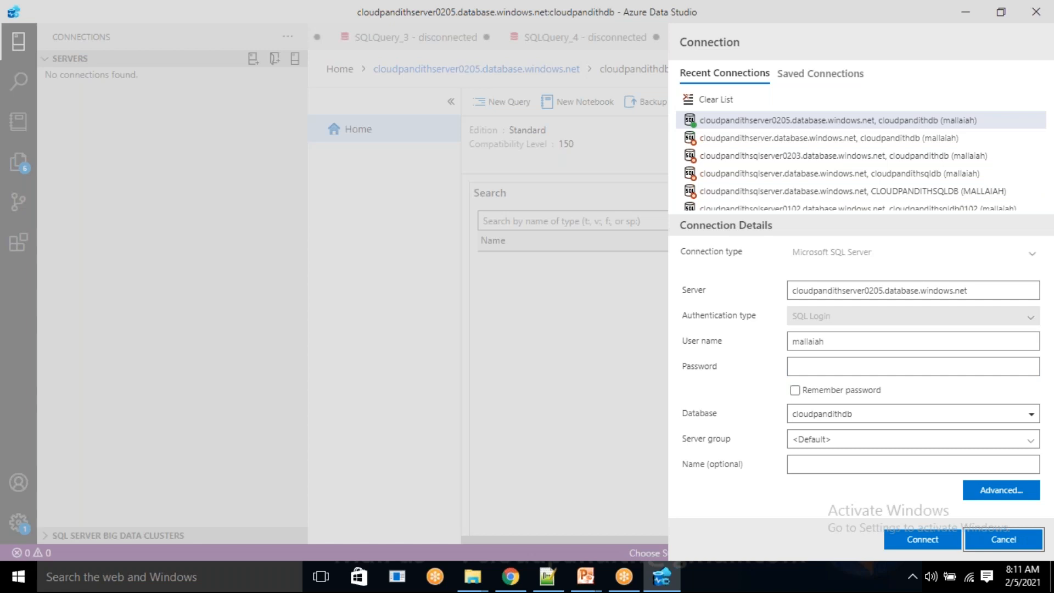
pyautogui.click(998, 540)
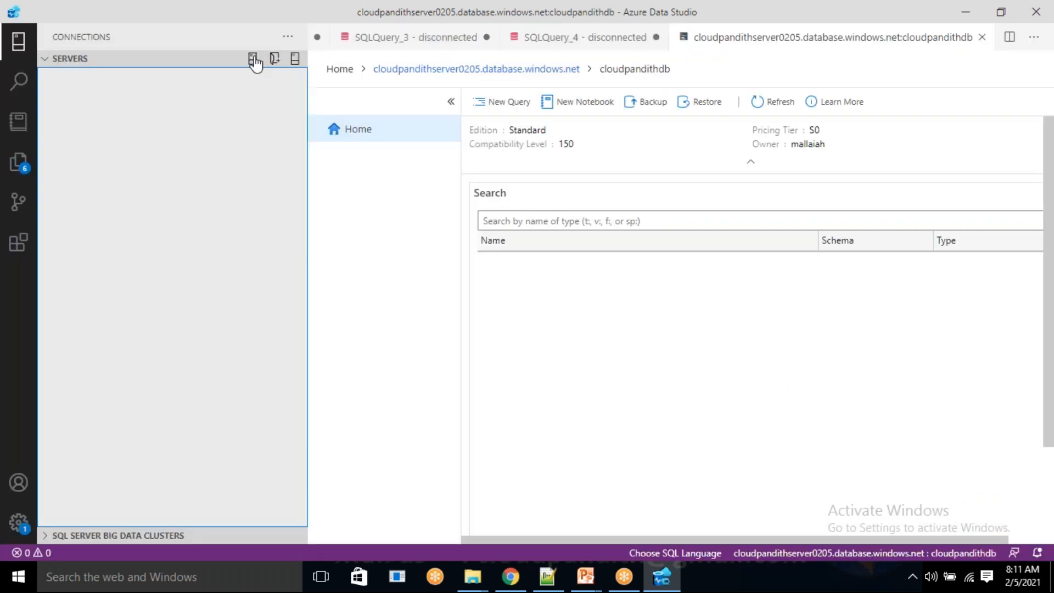
pyautogui.click(253, 60)
pyautogui.click(768, 120)
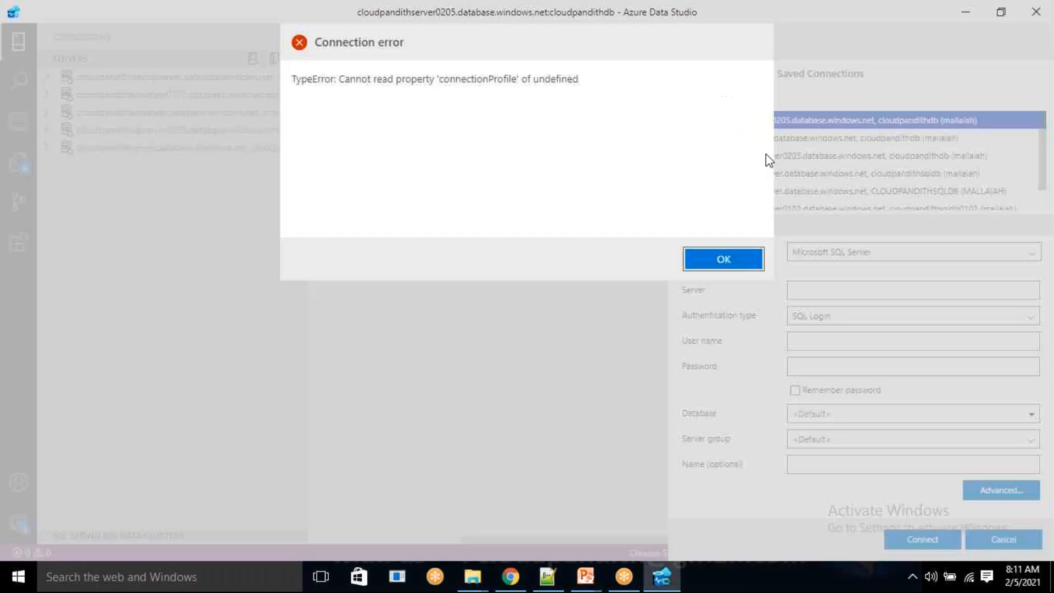
pyautogui.click(723, 259)
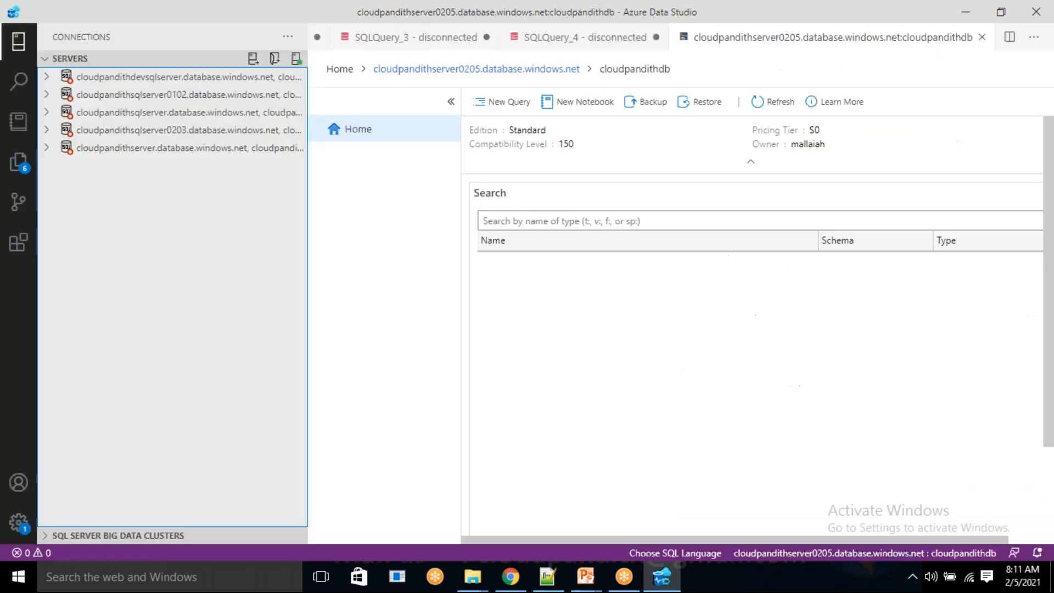
pyautogui.click(122, 153)
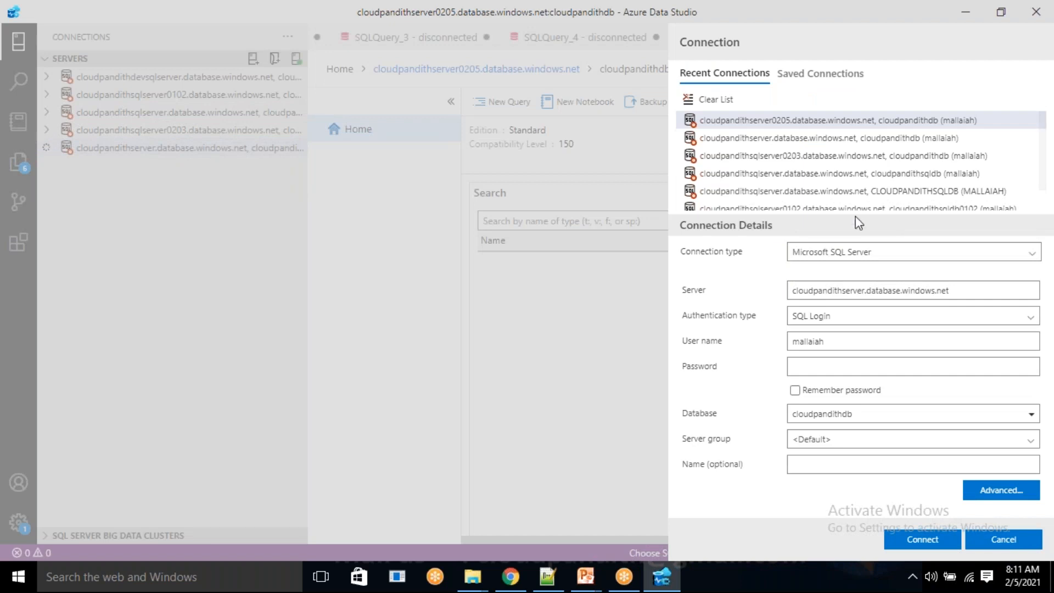
# Clear the recent connections list, enter the password, and connect
pyautogui.scroll(-1, 807, 198)
pyautogui.scroll(1, 803, 196)
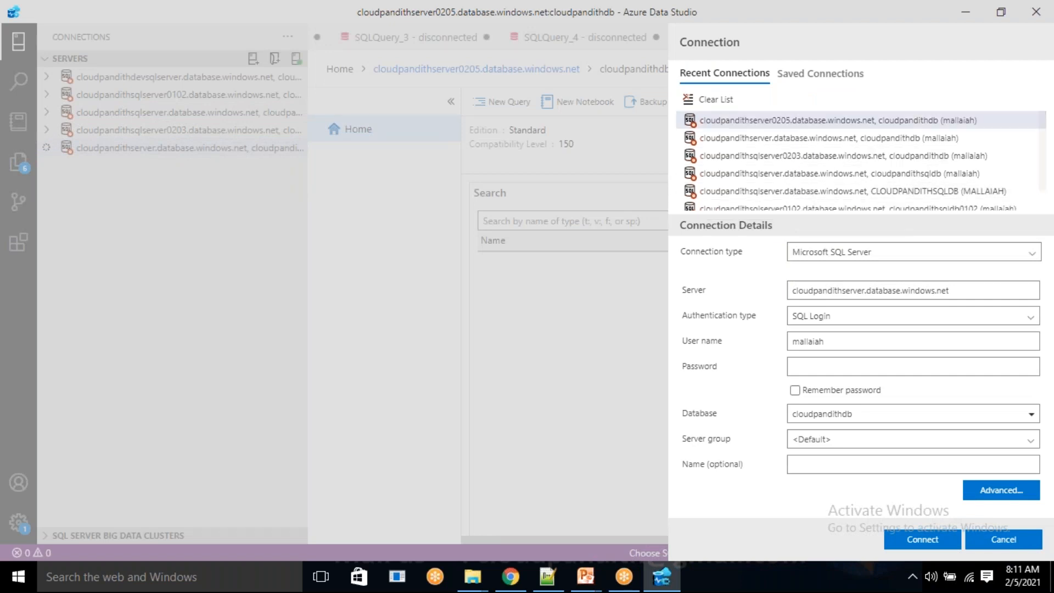
pyautogui.click(715, 99)
pyautogui.click(589, 291)
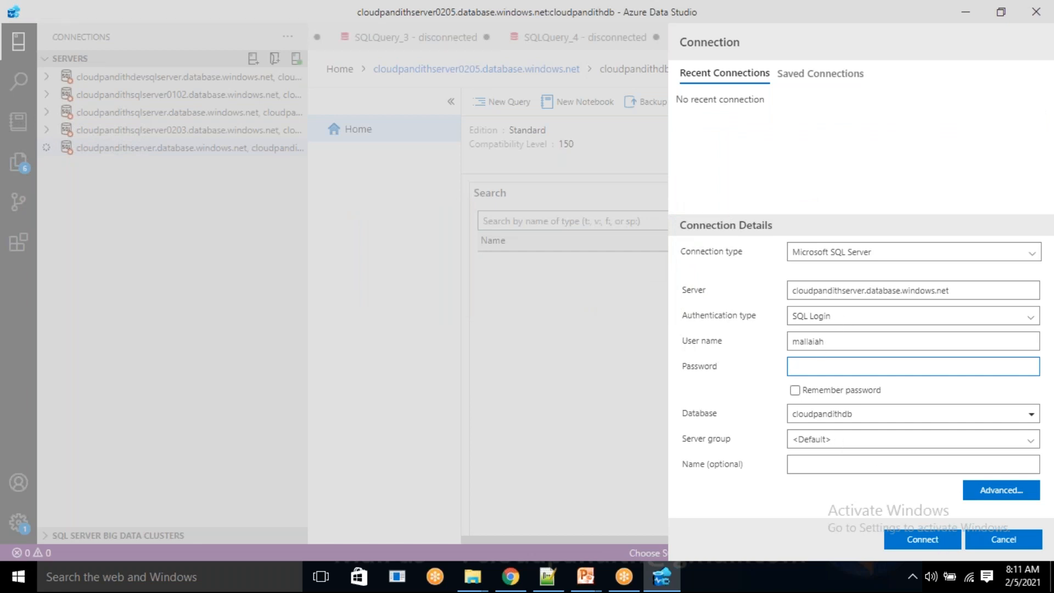
pyautogui.write('************')
pyautogui.click(932, 543)
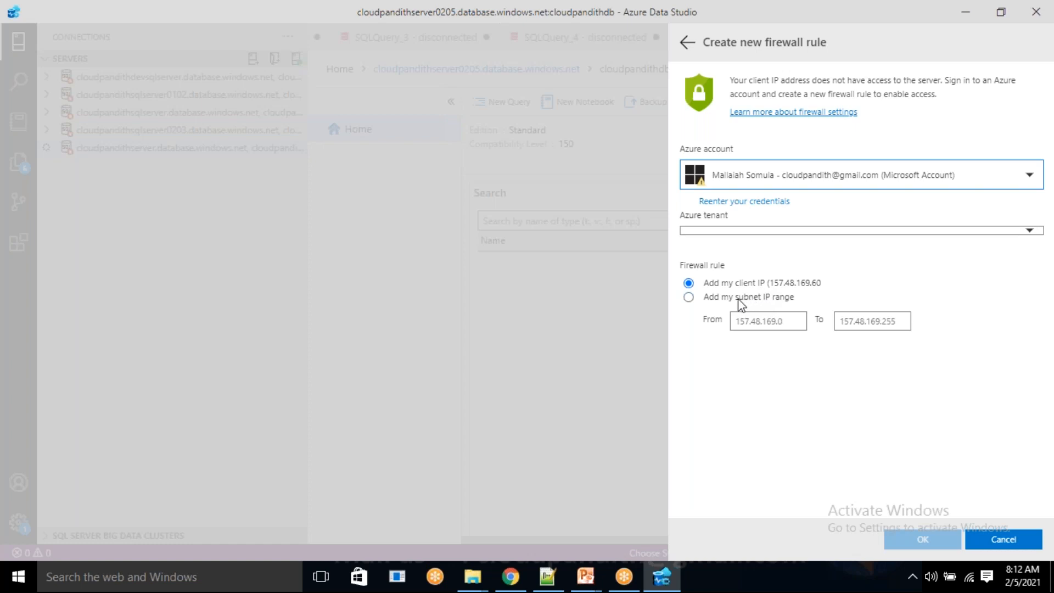
# Edit the firewall rule's IP range fields, then cancel creating the rule
pyautogui.click(756, 298)
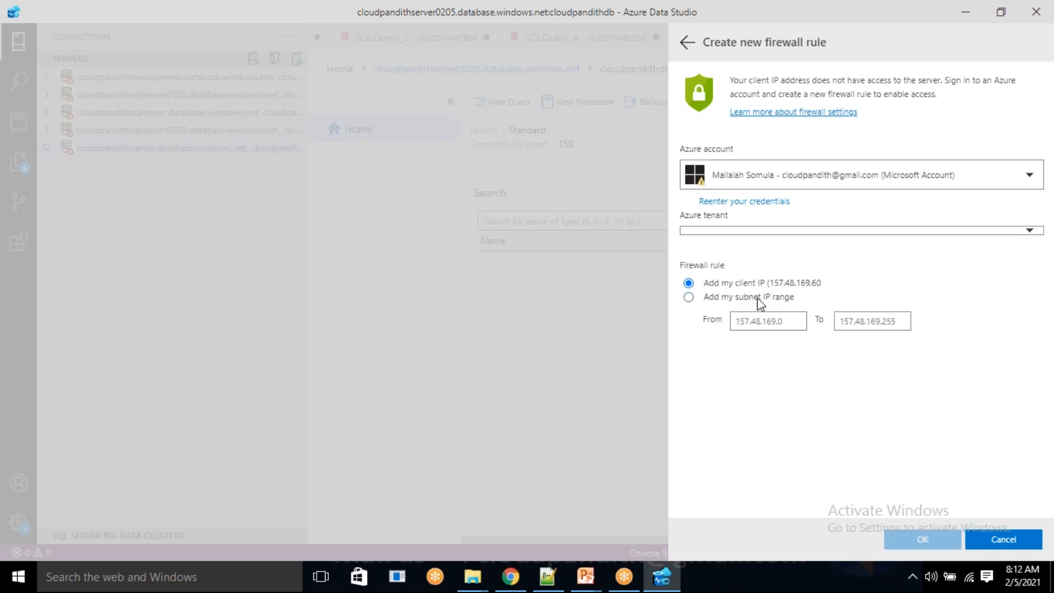
pyautogui.click(784, 323)
pyautogui.click(914, 319)
pyautogui.click(762, 321)
pyautogui.click(852, 313)
pyautogui.click(768, 332)
pyautogui.click(774, 318)
pyautogui.click(1004, 538)
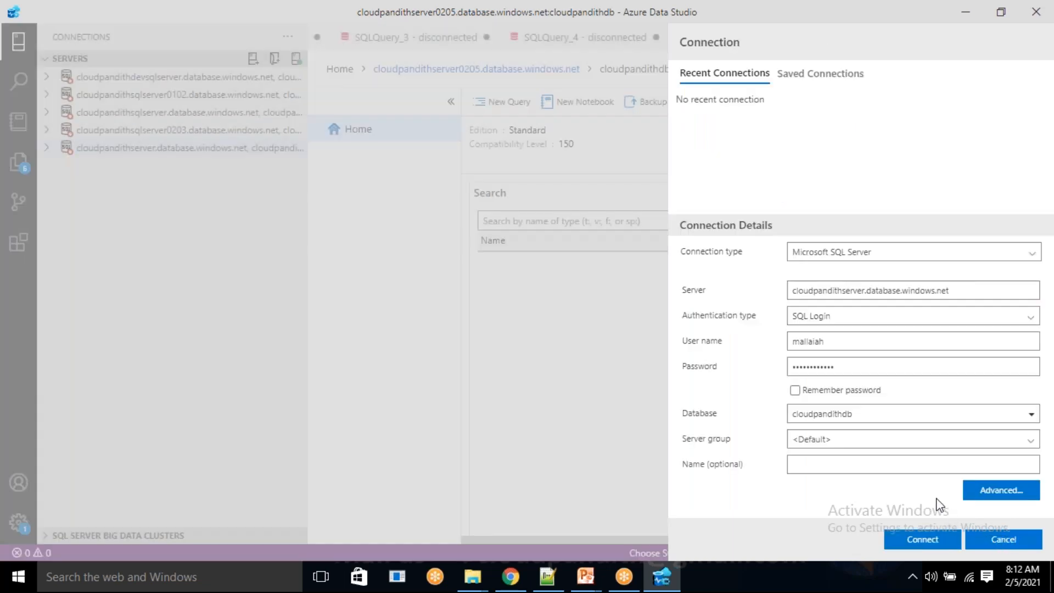
# Check the server firewall settings in the Azure portal and cancel the pending connection
pyautogui.click(514, 577)
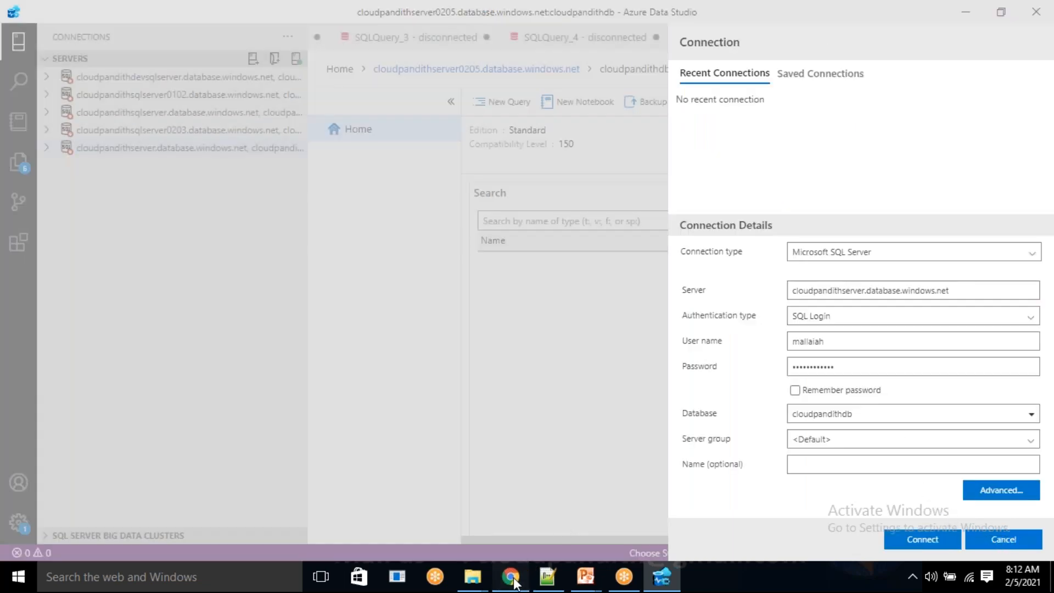
pyautogui.doubleClick(111, 126)
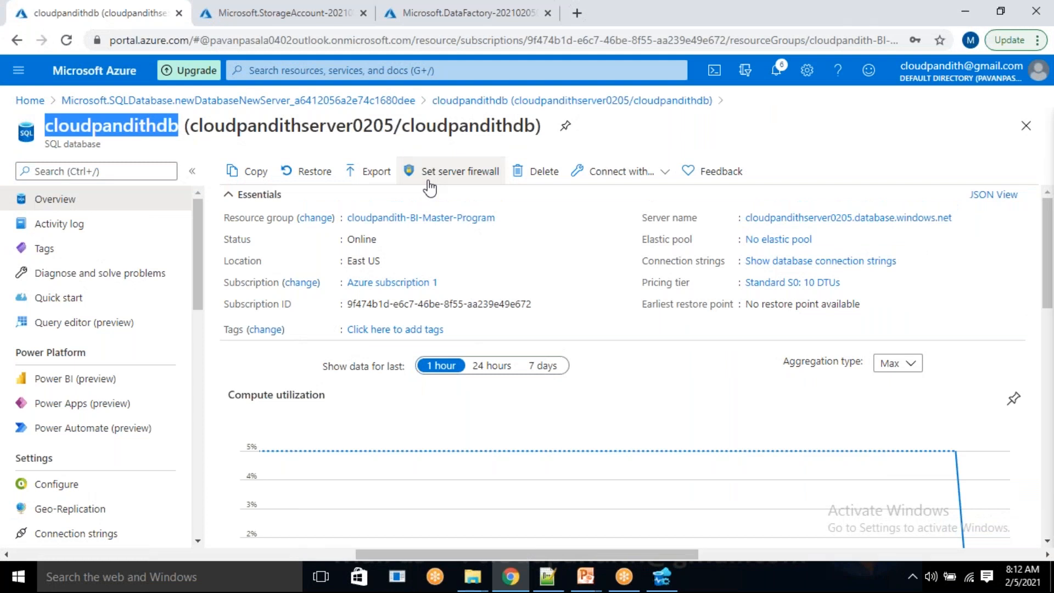
pyautogui.click(429, 171)
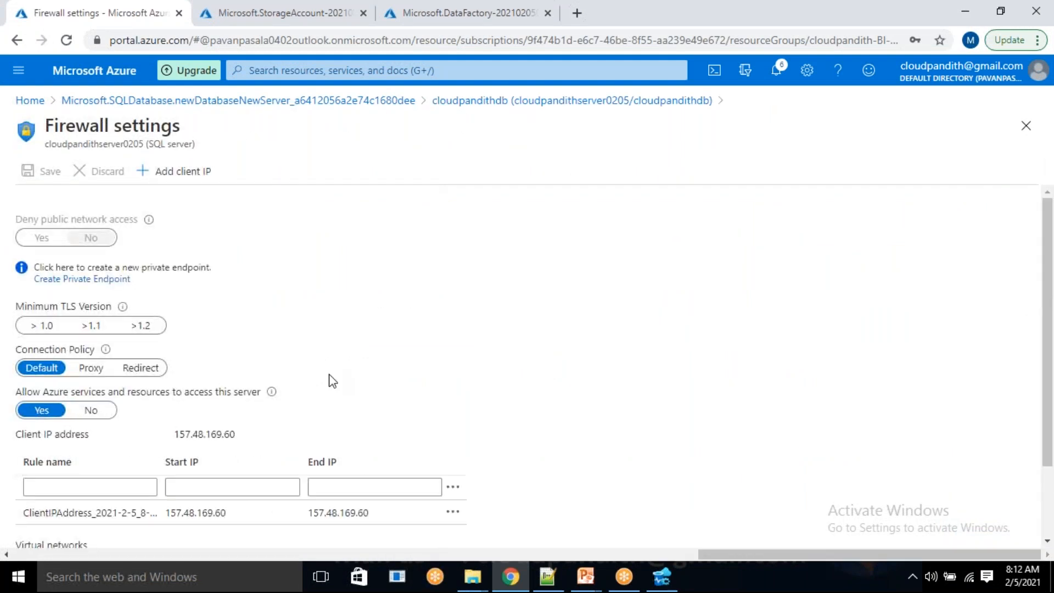
pyautogui.scroll(-2, 329, 379)
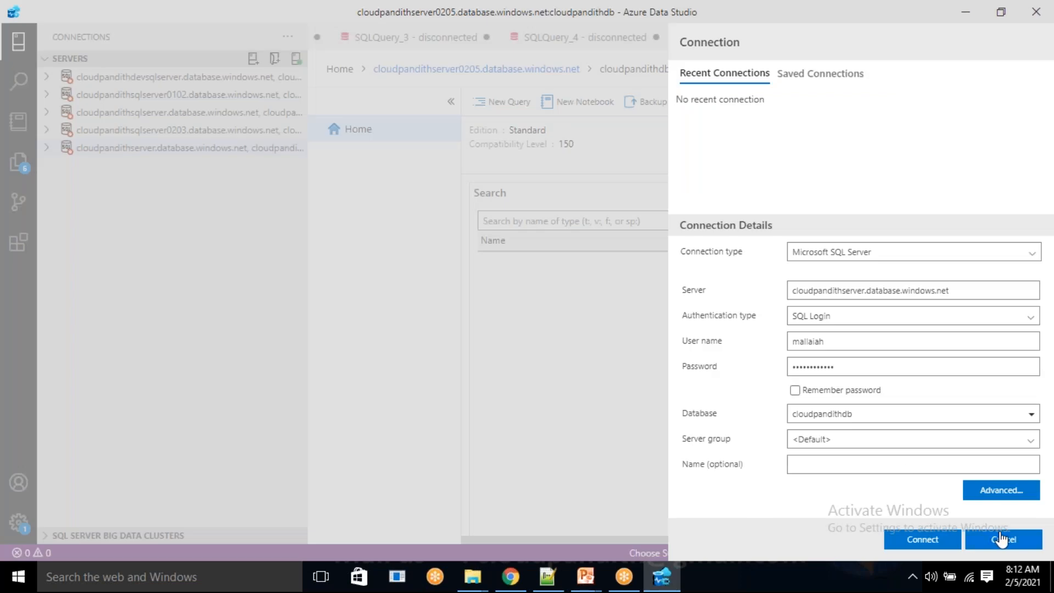
pyautogui.click(1007, 541)
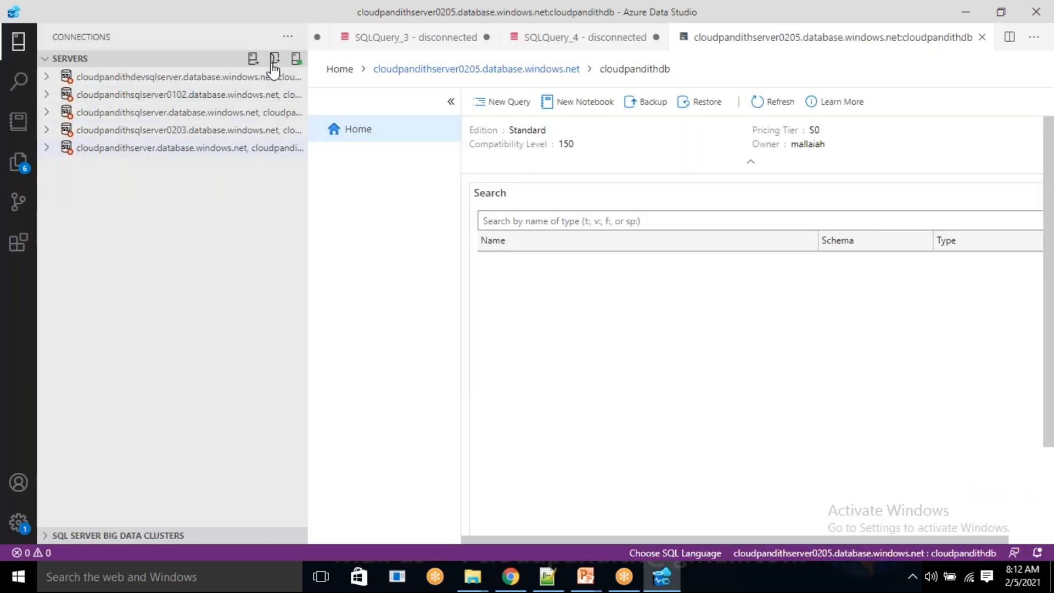
# Delete the saved cloudpandithserver connection
pyautogui.click(288, 38)
pyautogui.click(289, 37)
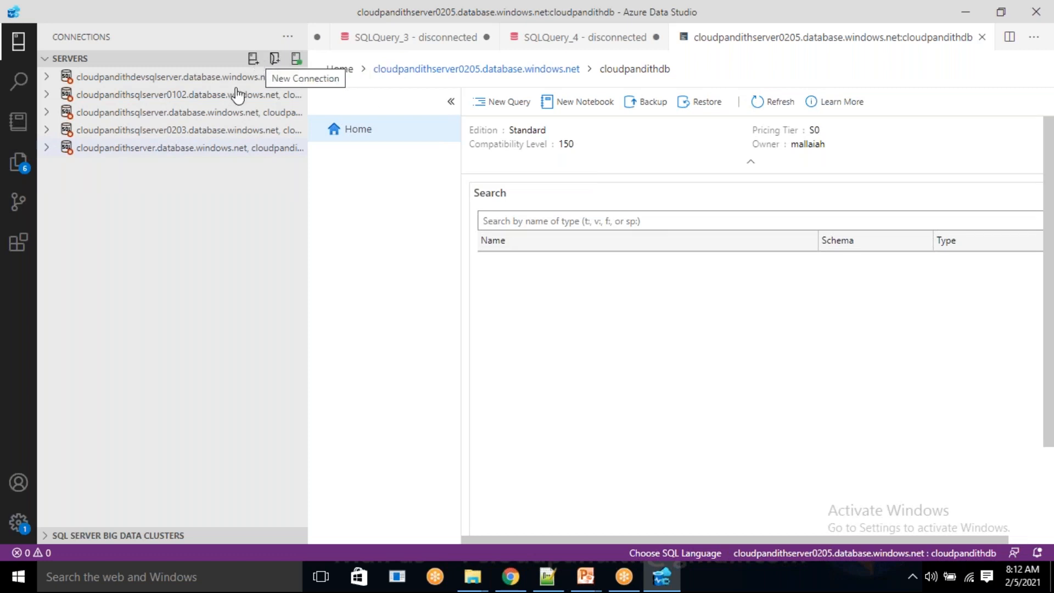
pyautogui.click(200, 135)
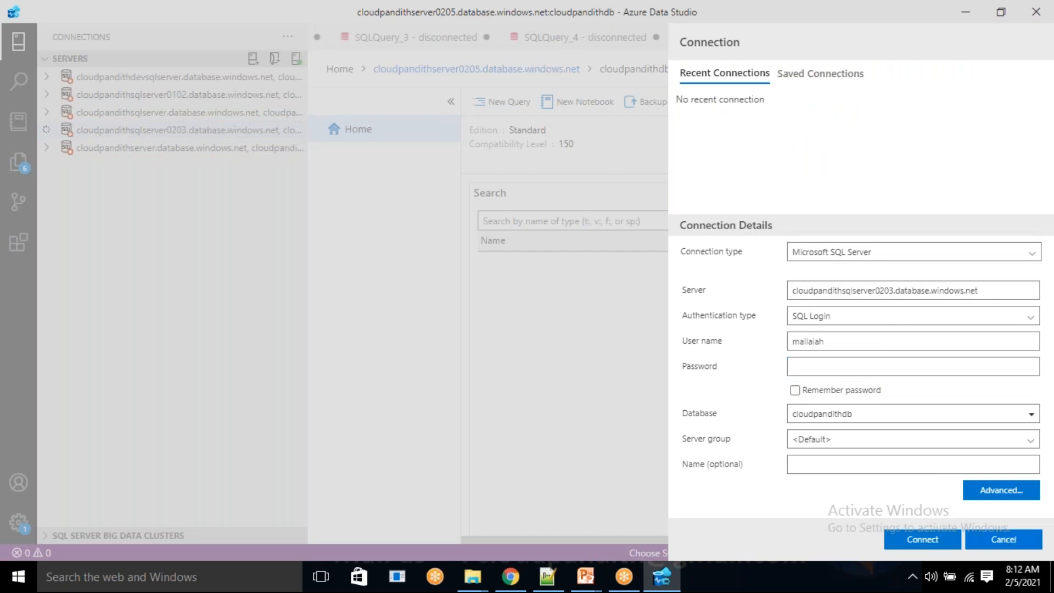
pyautogui.click(1003, 539)
pyautogui.rightClick(140, 152)
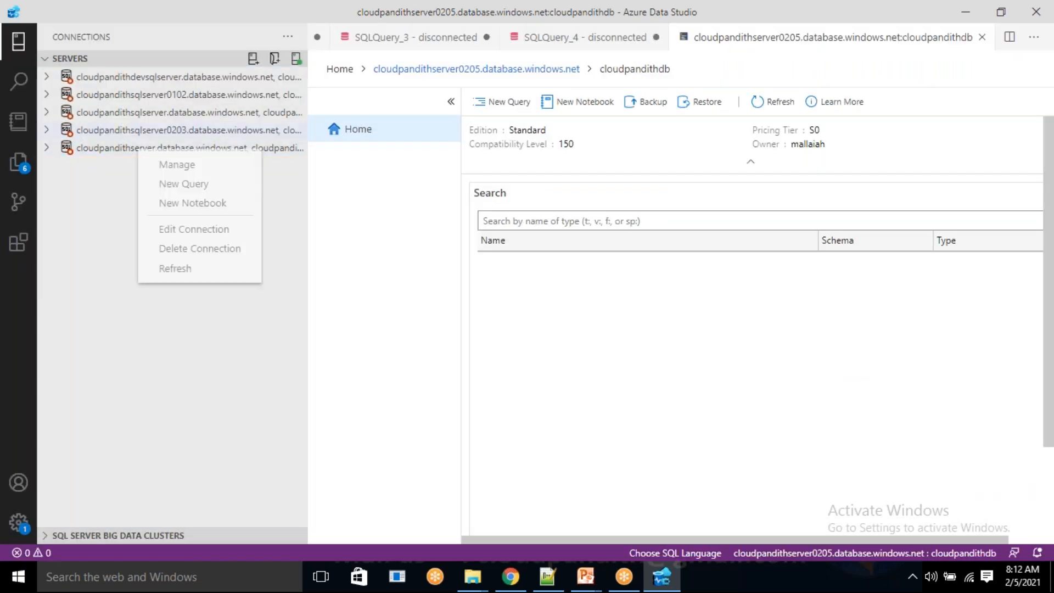
pyautogui.click(194, 250)
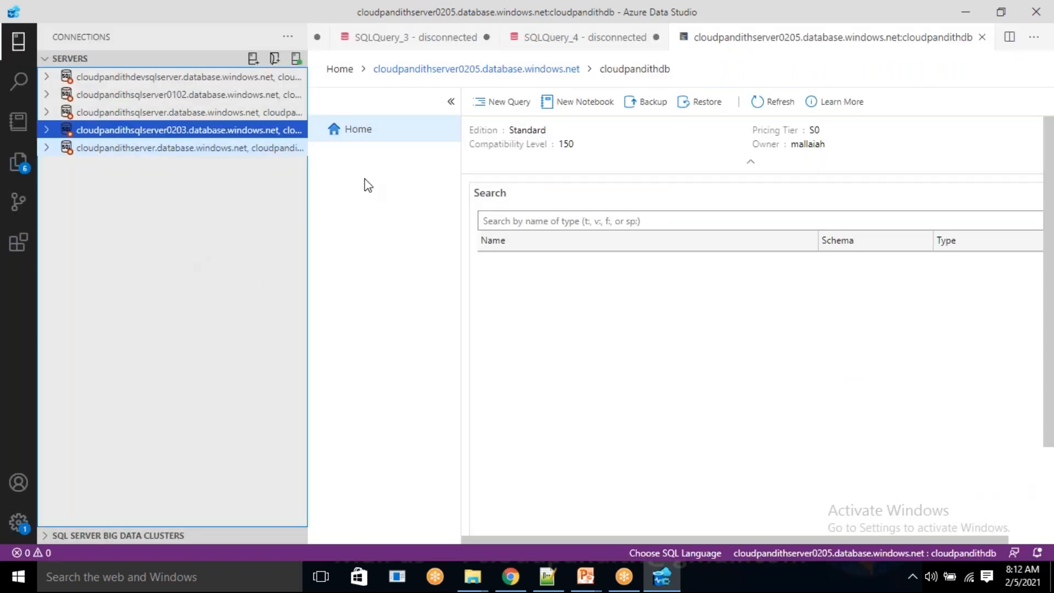
# Delete the remaining four saved connections and paste the server address into a new connection
pyautogui.click(231, 133)
pyautogui.click(1008, 536)
pyautogui.rightClick(162, 136)
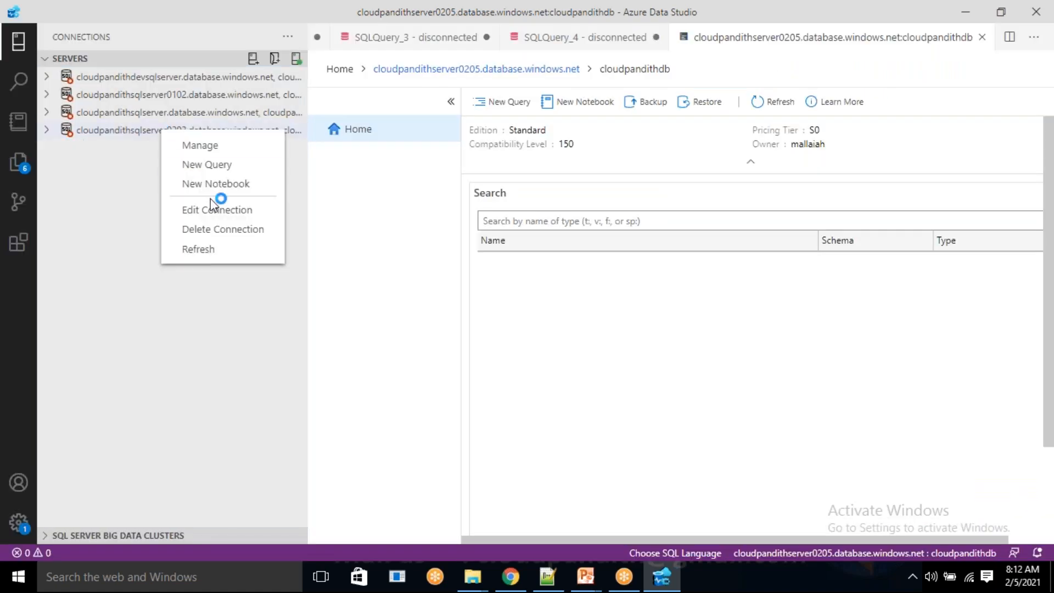
pyautogui.click(220, 230)
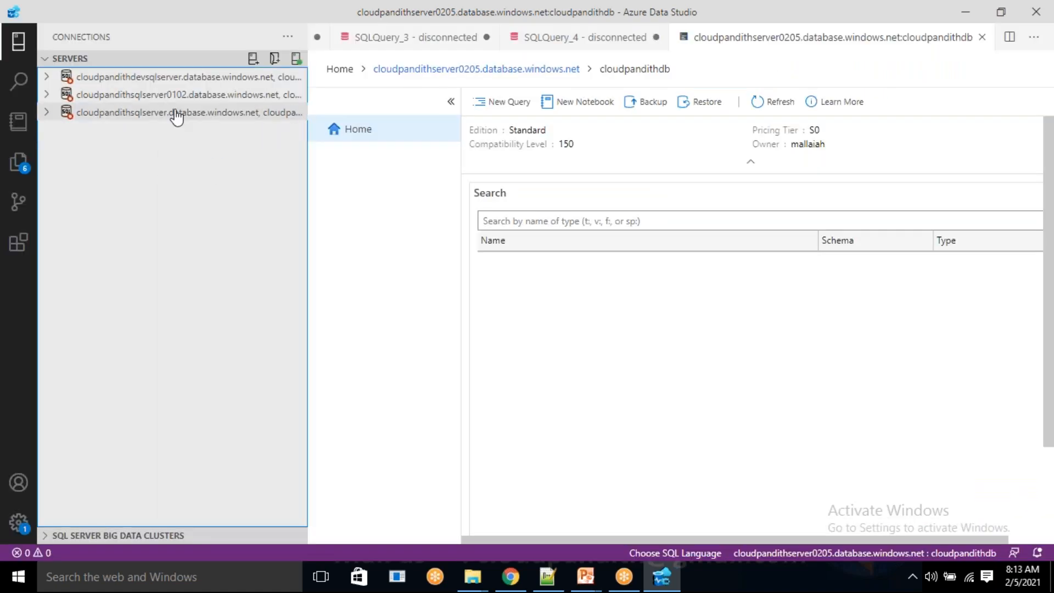
pyautogui.rightClick(156, 114)
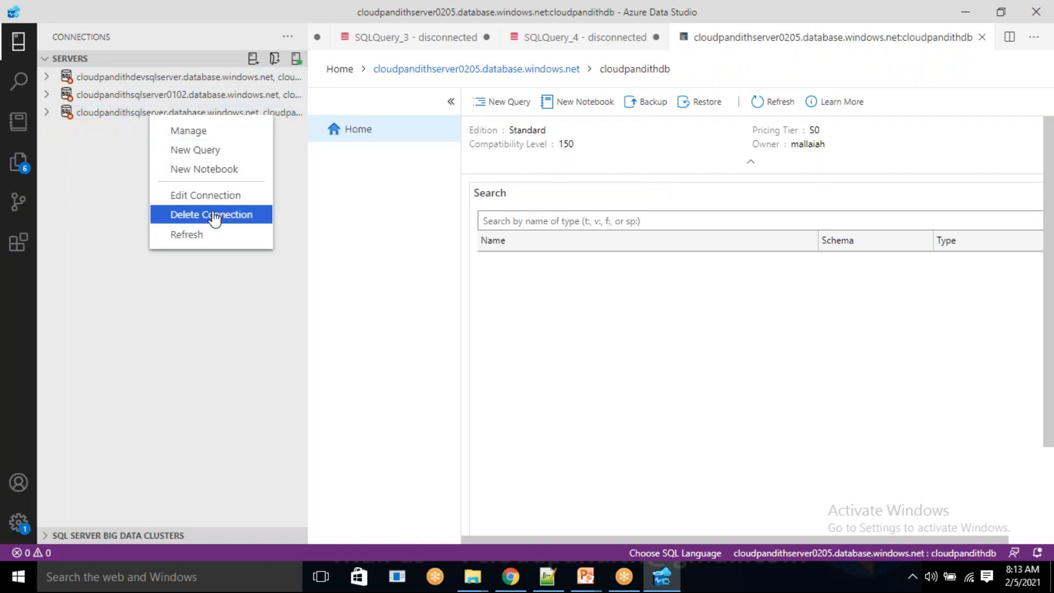
pyautogui.click(209, 214)
pyautogui.rightClick(168, 102)
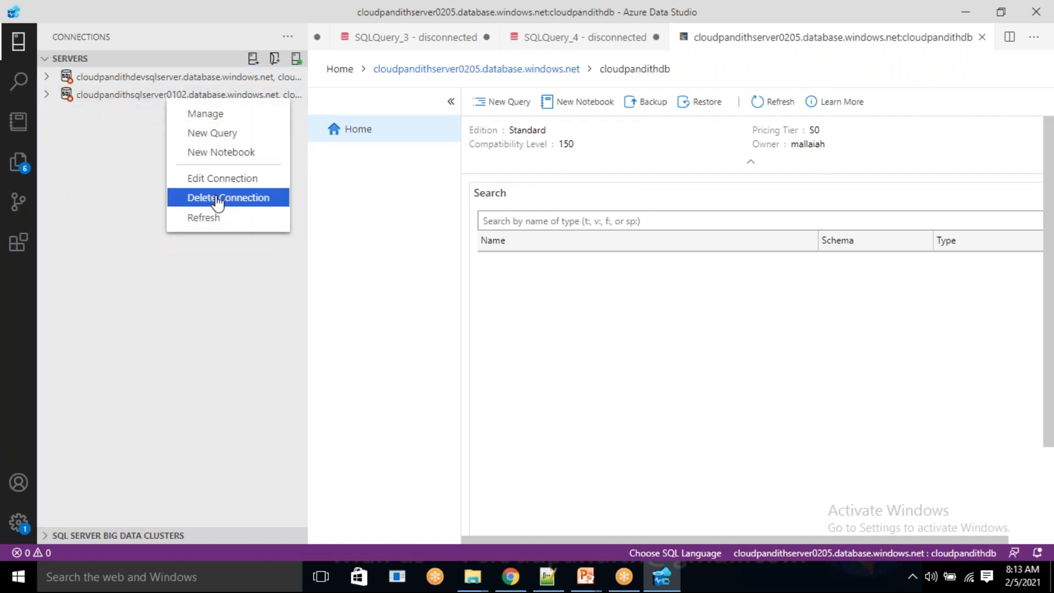
pyautogui.click(215, 200)
pyautogui.rightClick(161, 82)
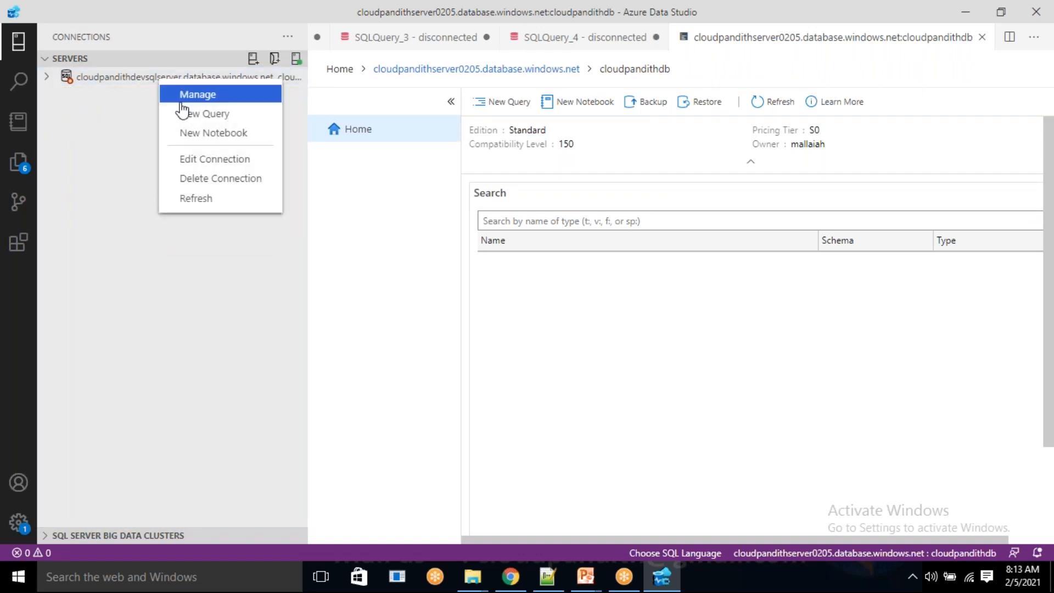
pyautogui.click(219, 178)
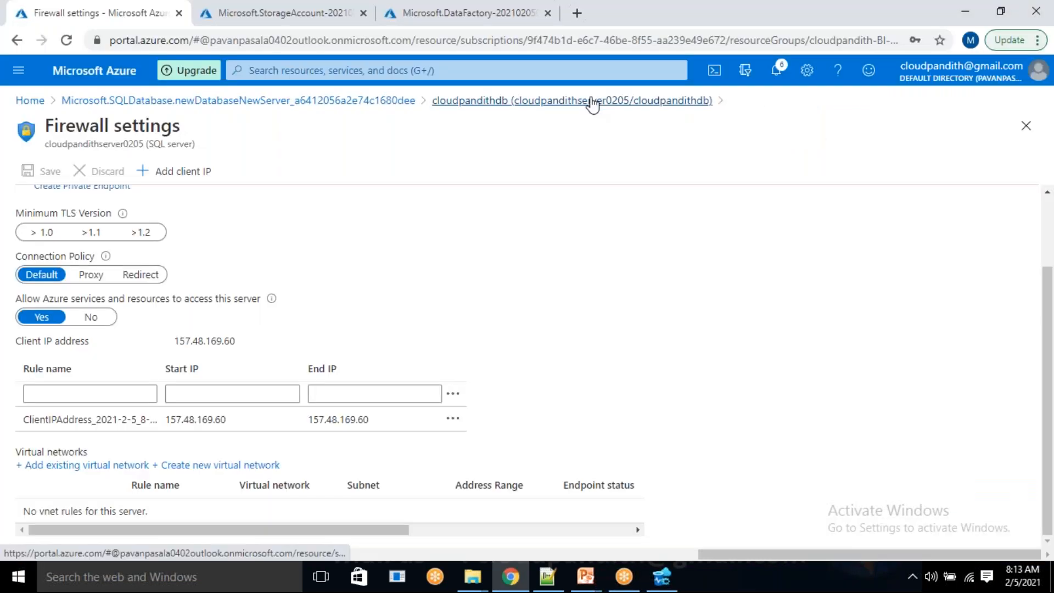
pyautogui.click(592, 104)
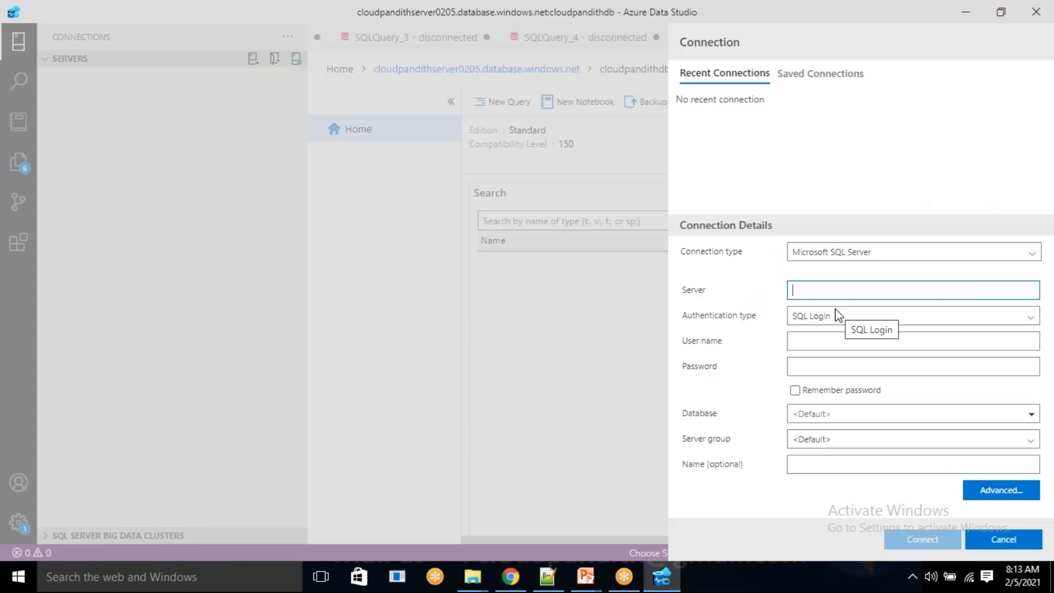
pyautogui.write('cloudpandithserver0205.database.windows.net')
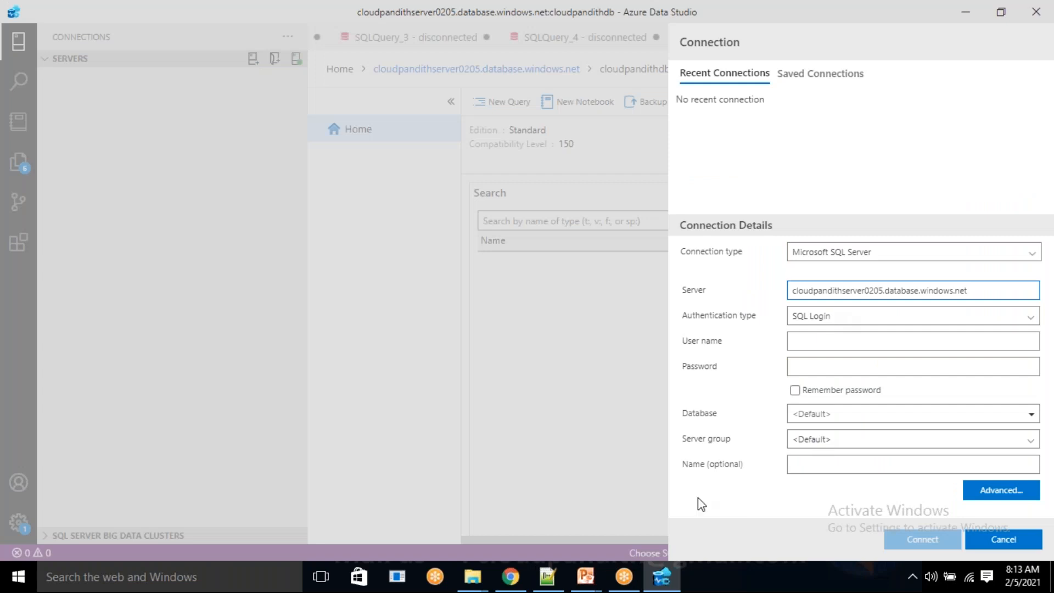
# Fill the Database field with cloudpandithdb copied from the Azure portal
pyautogui.click(512, 574)
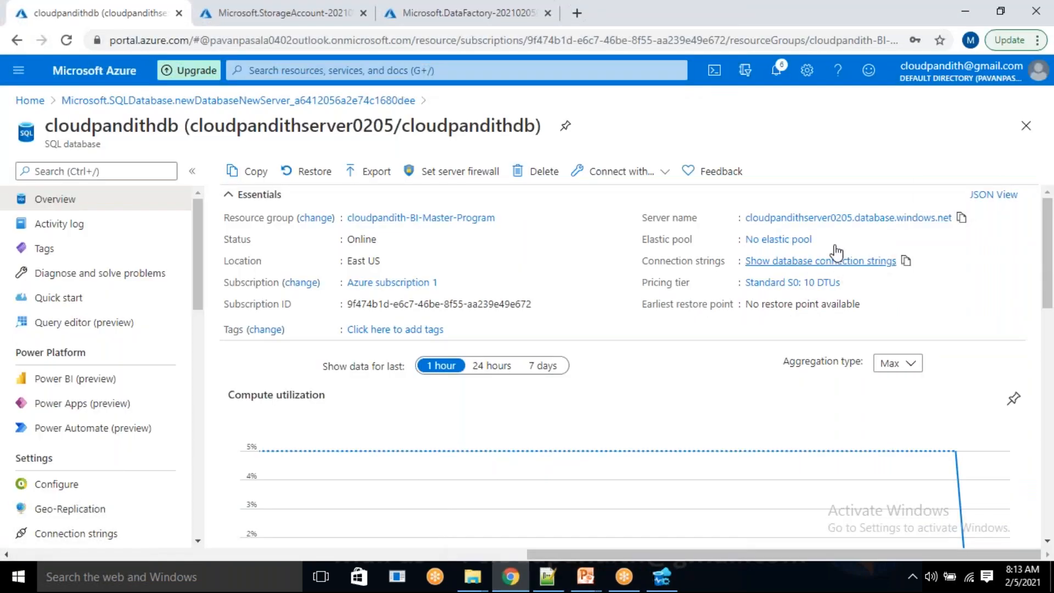
pyautogui.doubleClick(159, 127)
pyautogui.hotkey('ctrl', 'c')
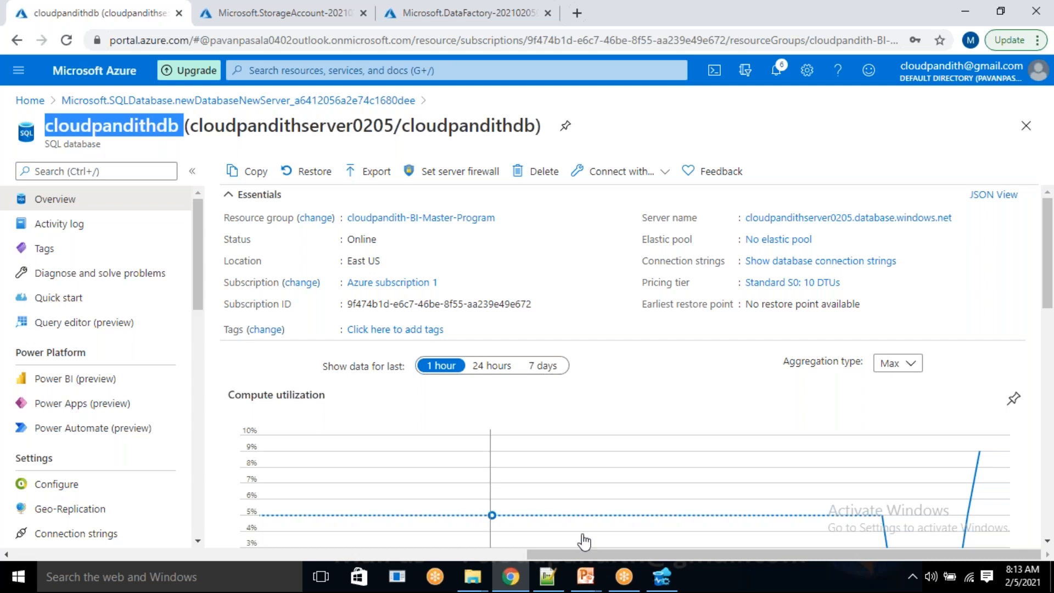
pyautogui.click(662, 577)
pyautogui.click(810, 412)
pyautogui.hotkey('ctrl', 'v')
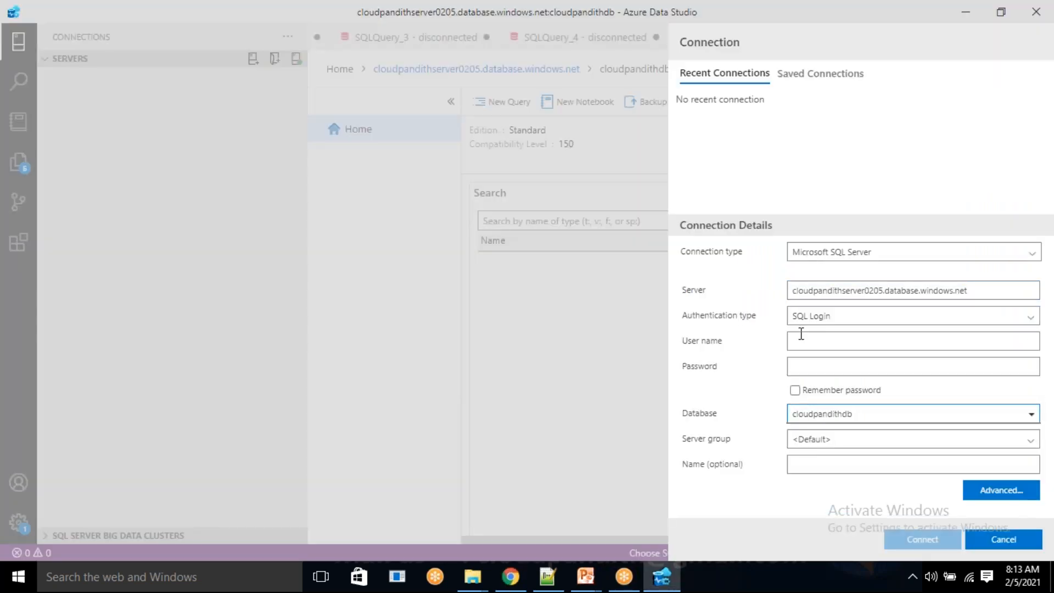
# Enter the lowercase SQL login user name and the password, then connect
pyautogui.click(820, 336)
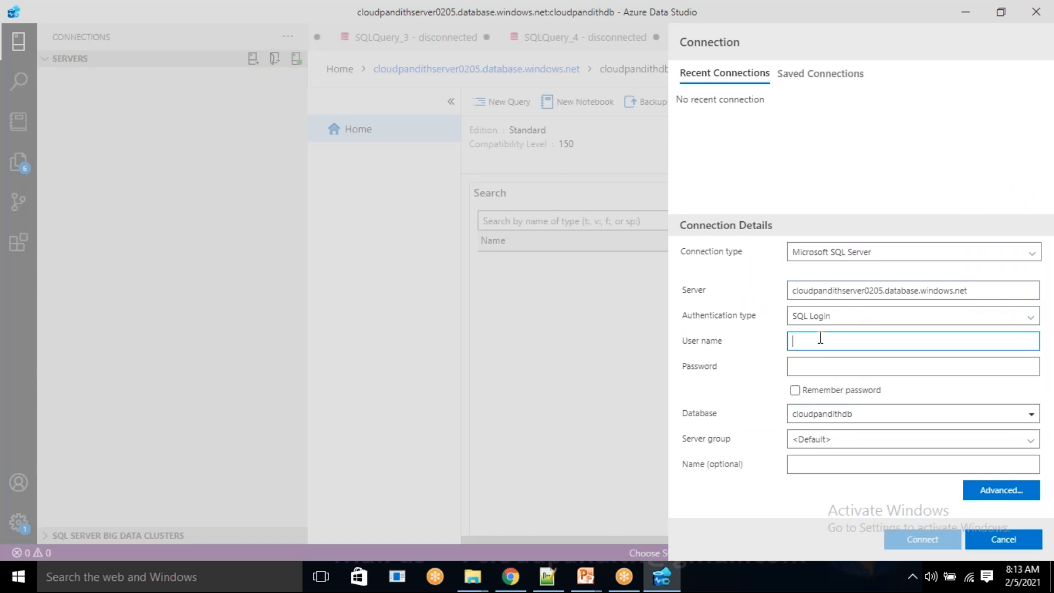
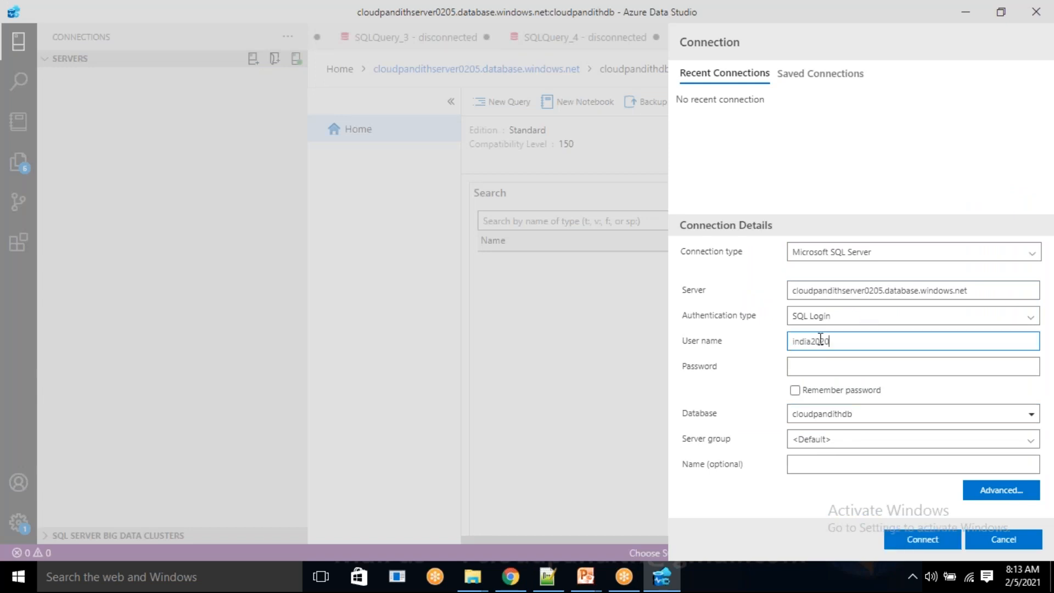
pyautogui.press('Tab')
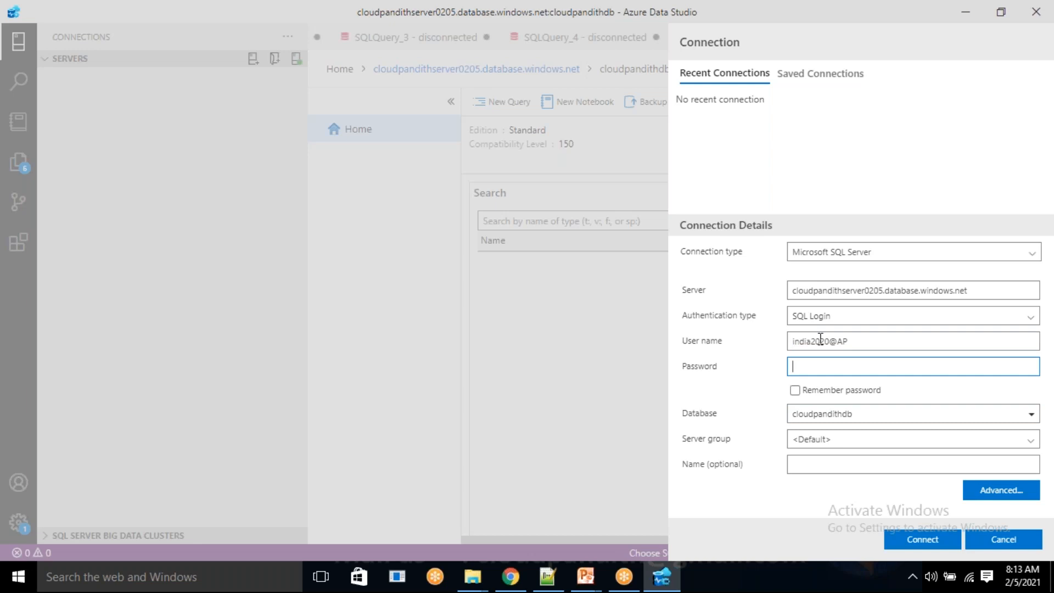
pyautogui.click(871, 340)
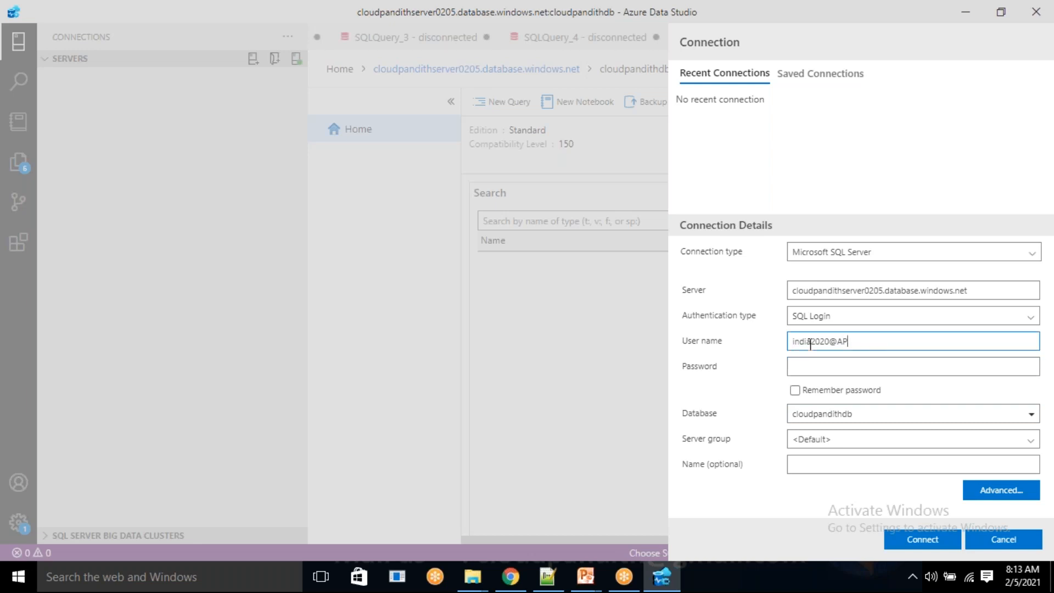
pyautogui.hotkey('ctrl', 'a')
pyautogui.press('BackSpace')
pyautogui.hotkey('ctrl', 'a')
pyautogui.press('BackSpace')
pyautogui.press('Tab')
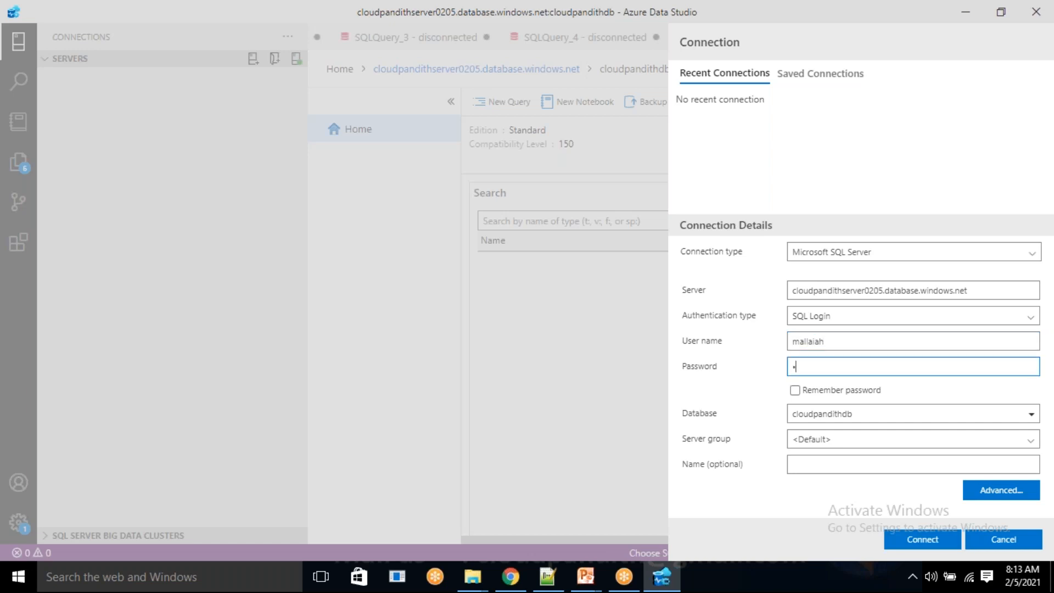
pyautogui.click(920, 542)
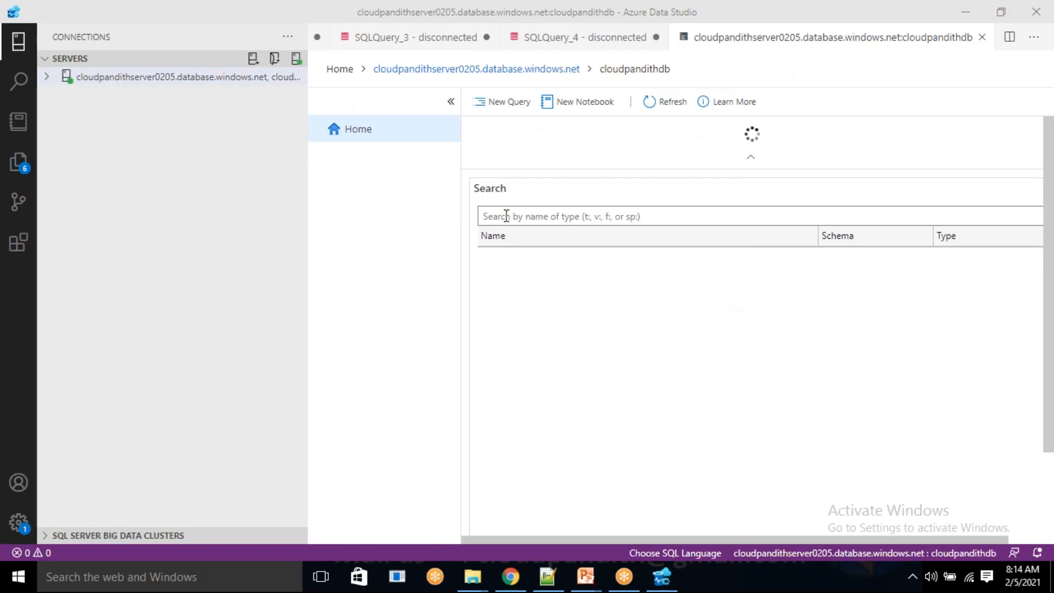
# Expand the connected server and start a new query on it
pyautogui.click(181, 79)
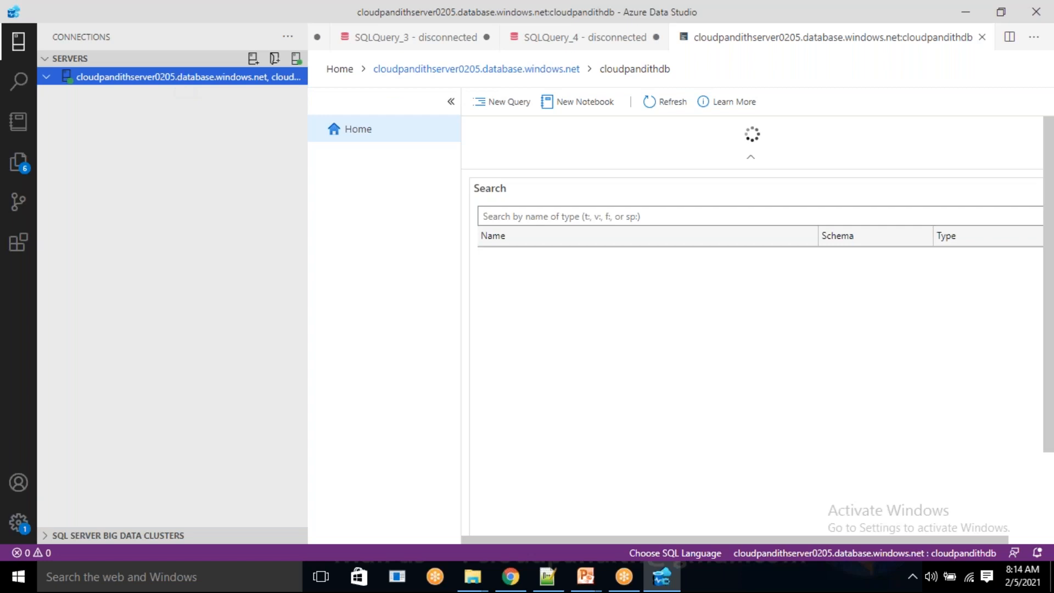
pyautogui.rightClick(180, 79)
pyautogui.click(254, 112)
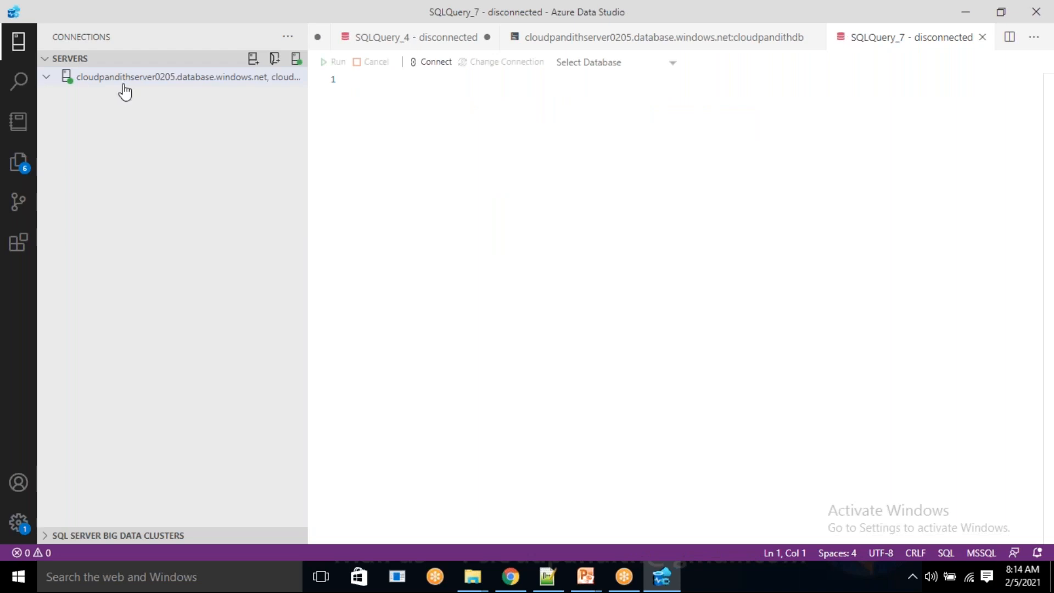
# Open the cloudpandithdb dashboard and refresh the server connection
pyautogui.click(74, 77)
pyautogui.doubleClick(73, 78)
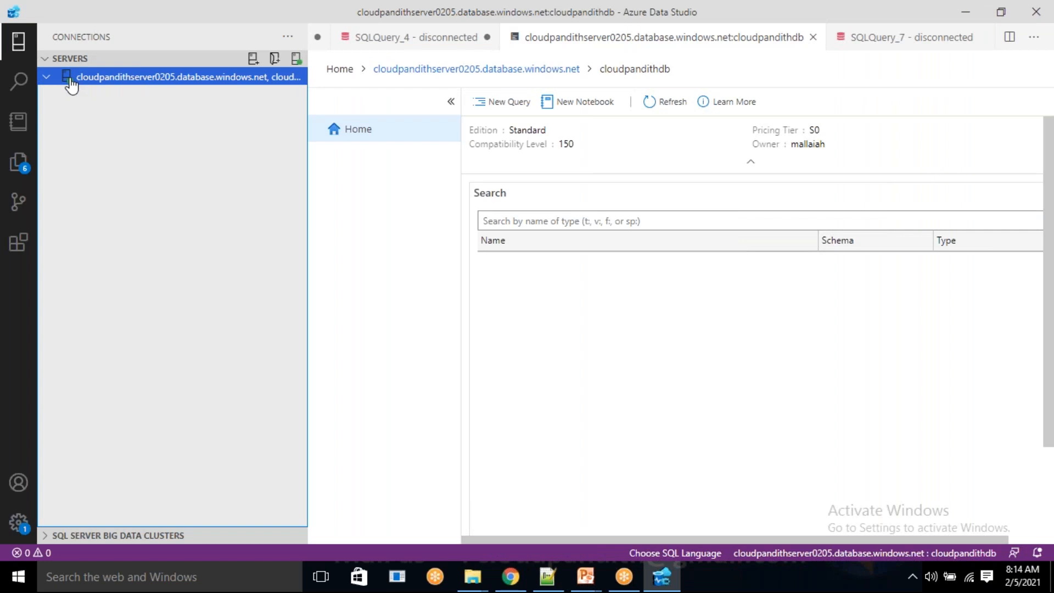
pyautogui.rightClick(69, 76)
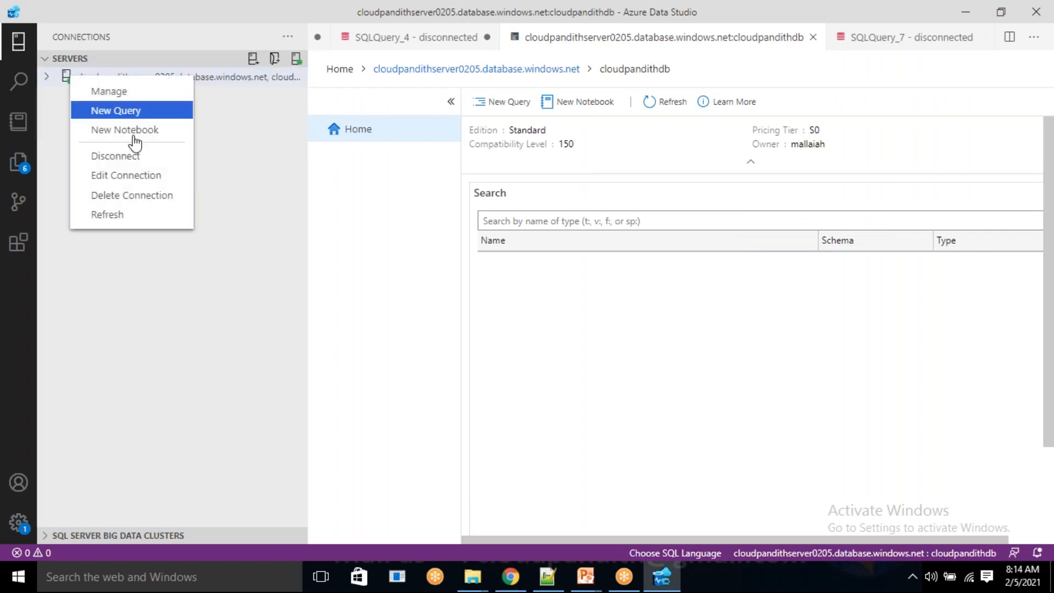
pyautogui.click(108, 214)
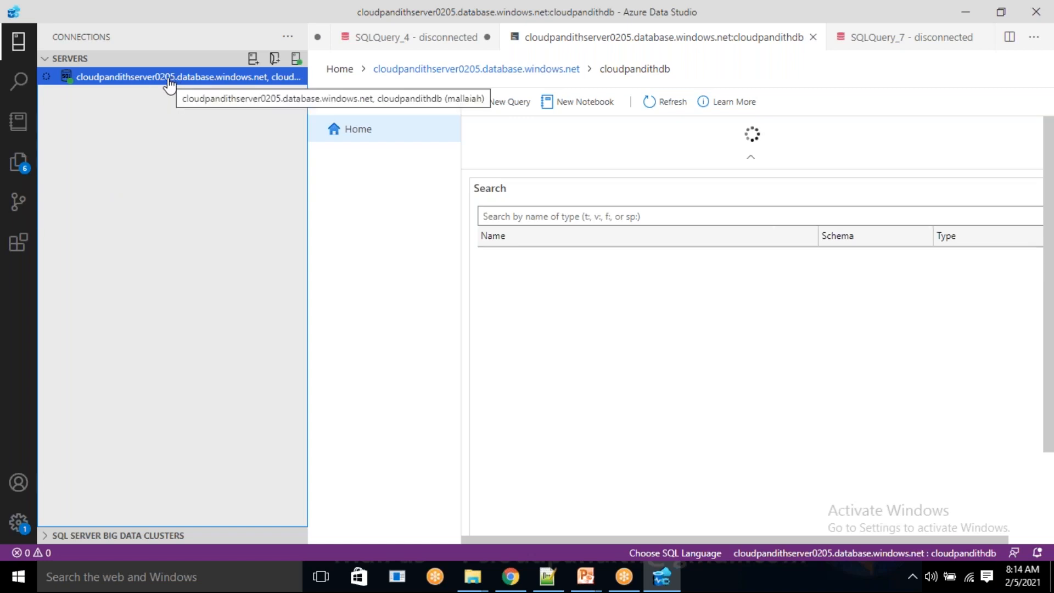
# Create table cust with cid int, cname varchar(50) and clocation varchar(50) columns
pyautogui.click(515, 104)
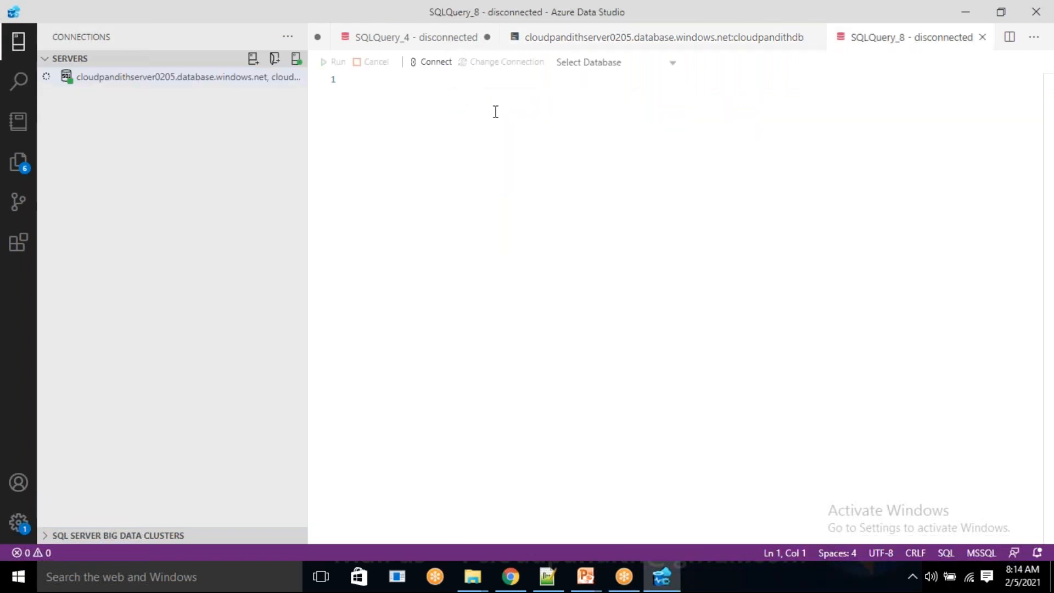
pyautogui.write('CREATE TABLE ')
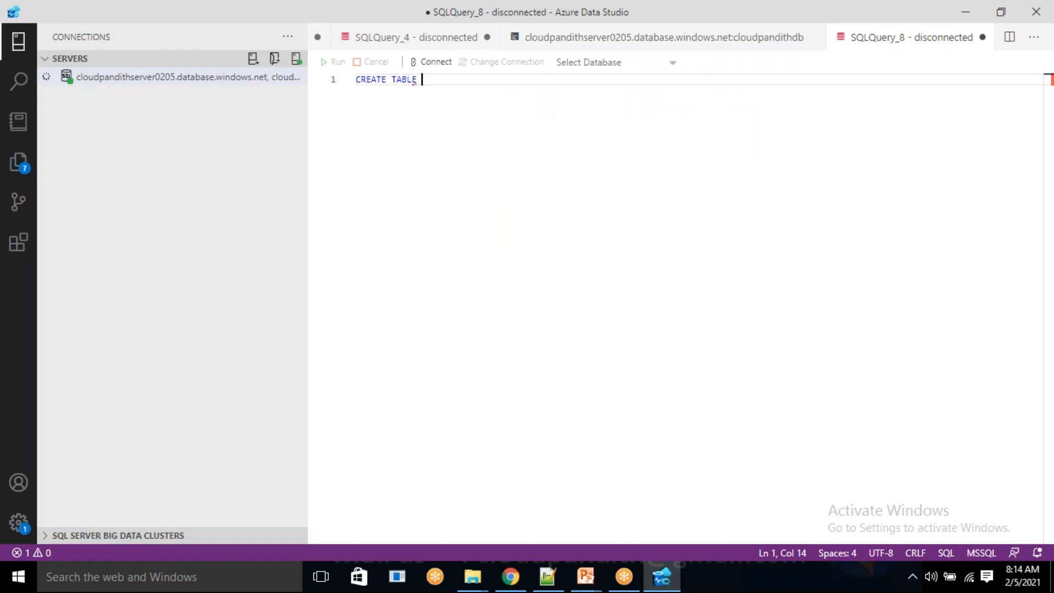
pyautogui.write('cust(')
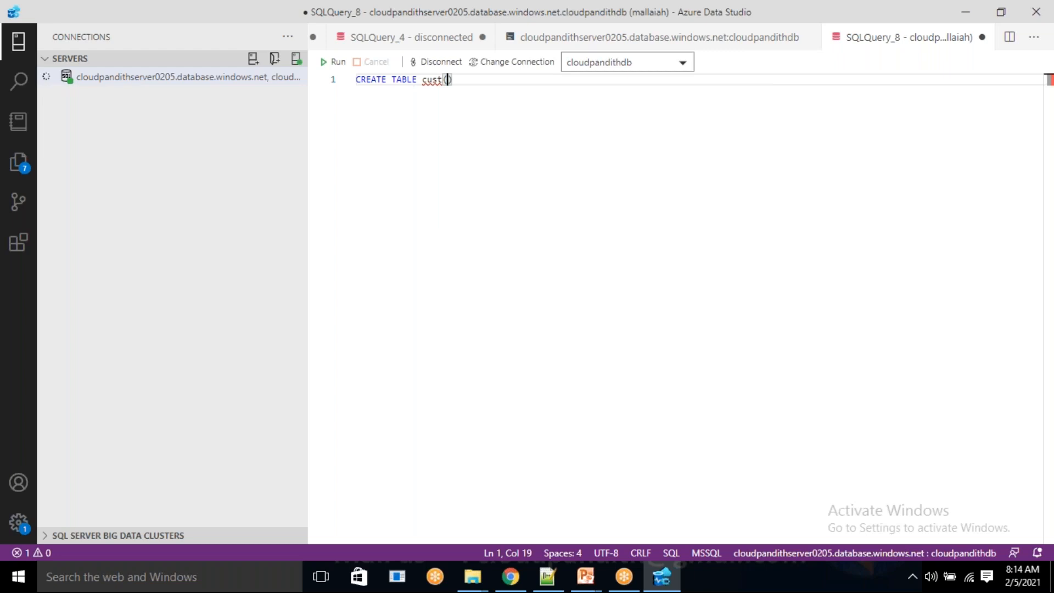
pyautogui.write('cid int,cname vb')
pyautogui.press('BackSpace')
pyautogui.write('archar(5')
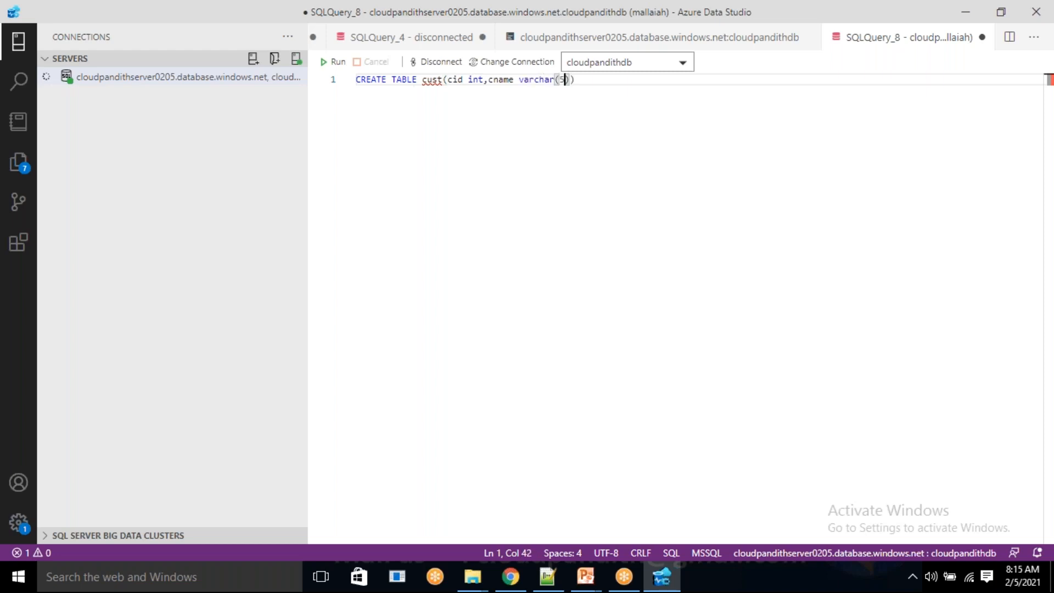
pyautogui.write('0),clocation varchar')
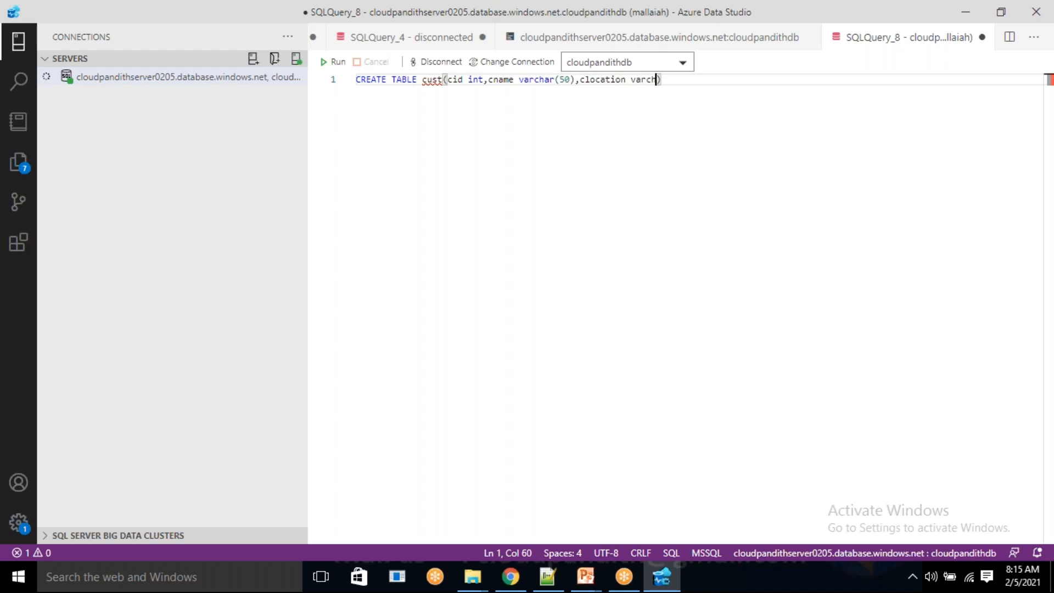
pyautogui.write('(50')
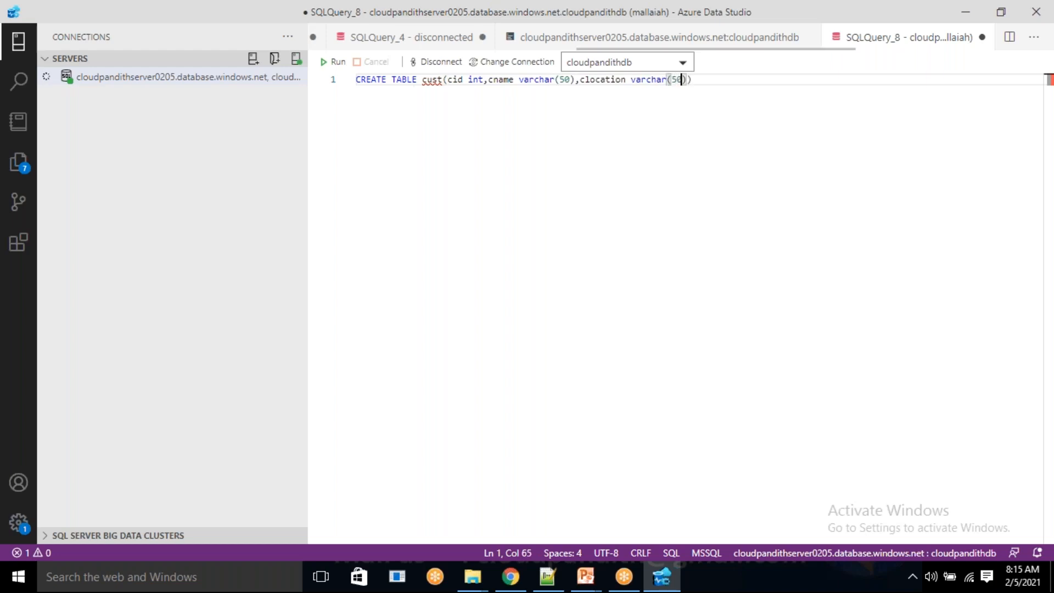
pyautogui.write('))')
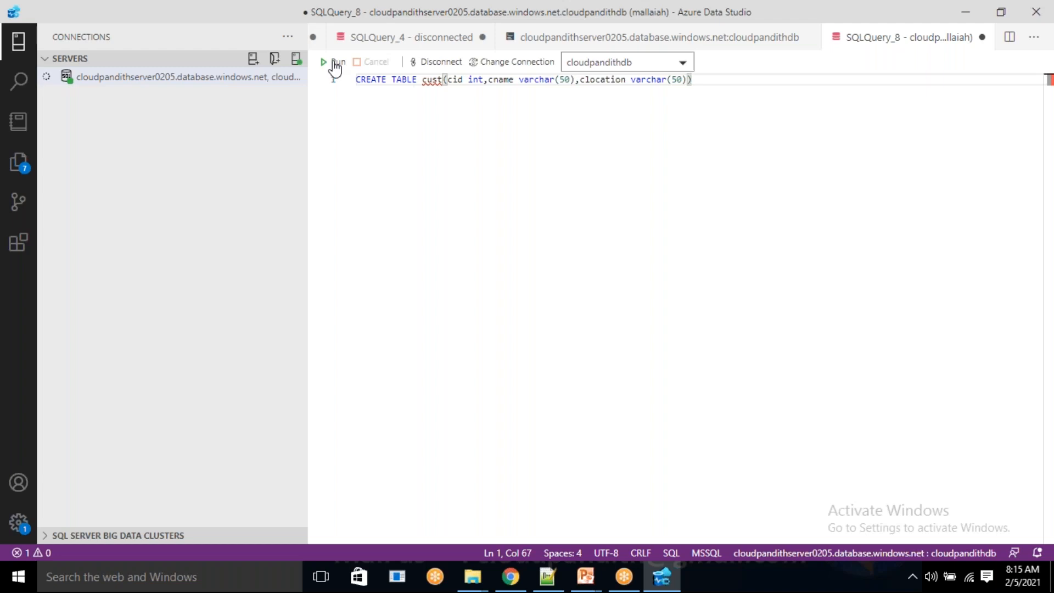
pyautogui.click(336, 64)
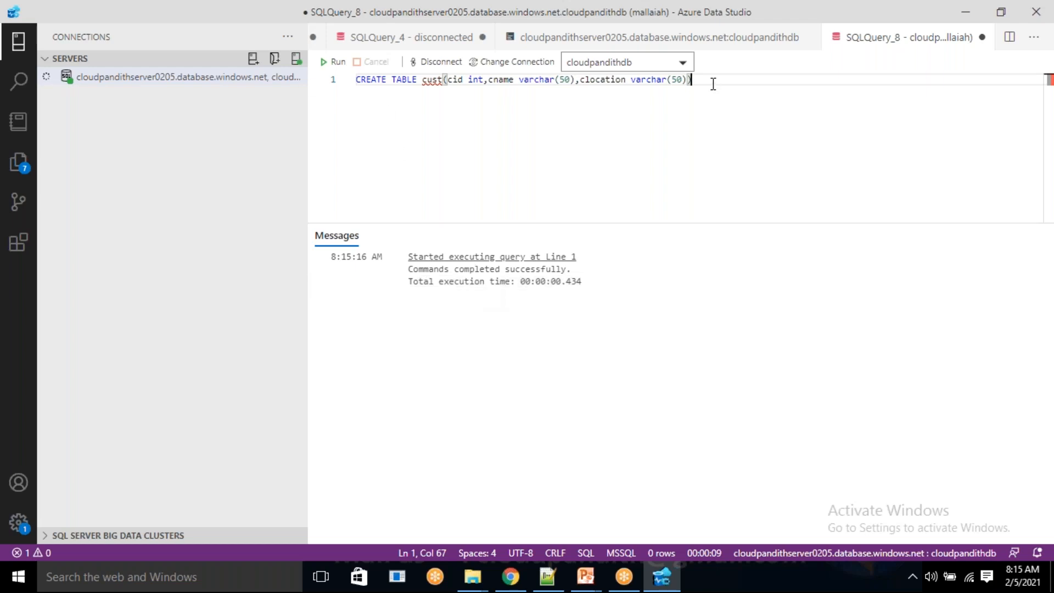
pyautogui.press('Return')
pyautogui.press('Return')
pyautogui.write('show ')
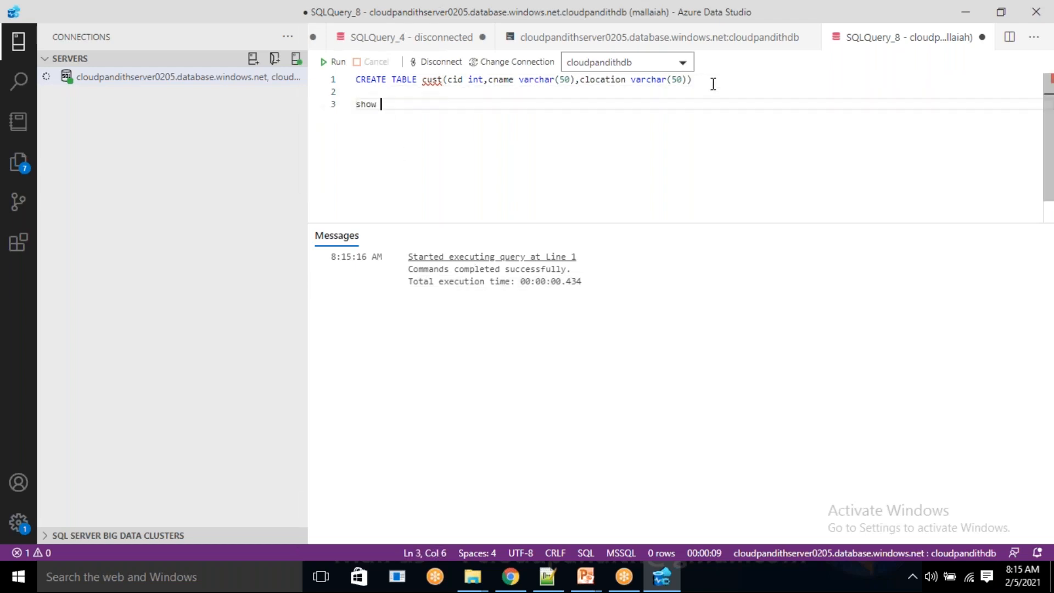
pyautogui.write('tables')
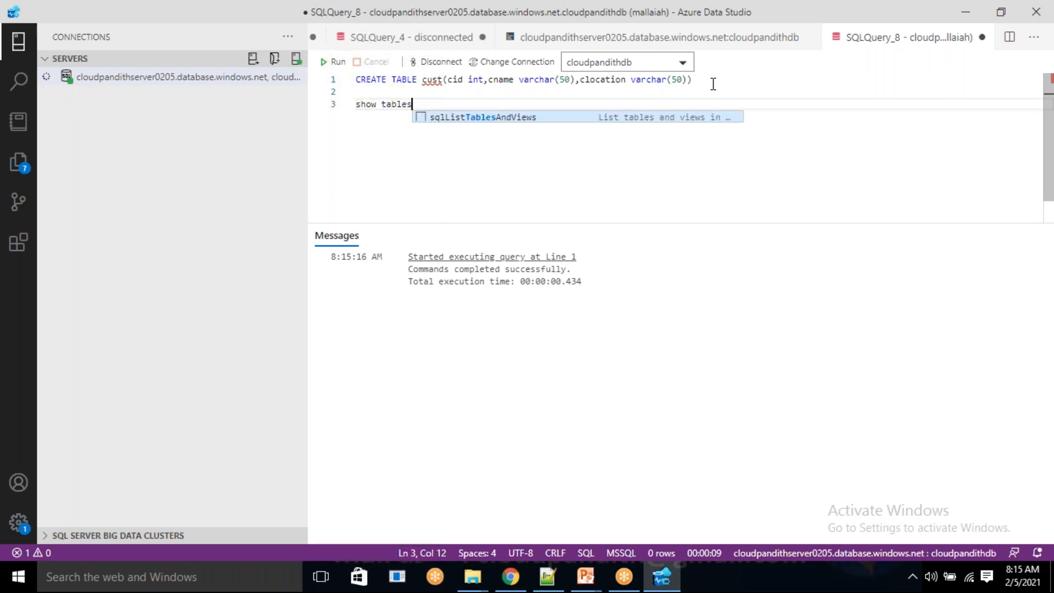
pyautogui.hotkey('shift', 'Home')
pyautogui.press('BackSpace')
pyautogui.write('selec')
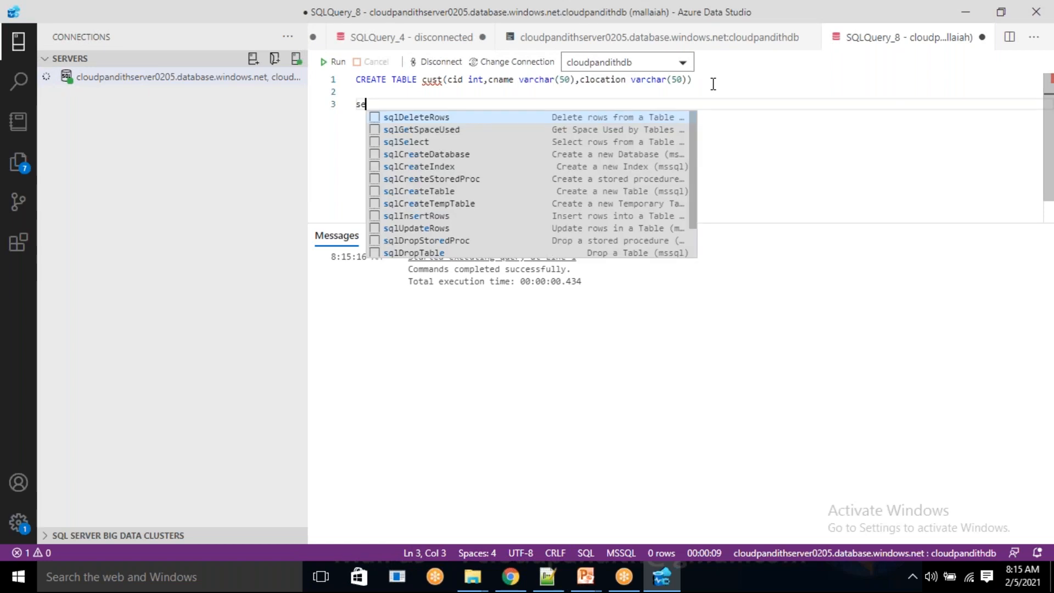
pyautogui.hotkey('shift', 'Home')
pyautogui.press('BackSpace')
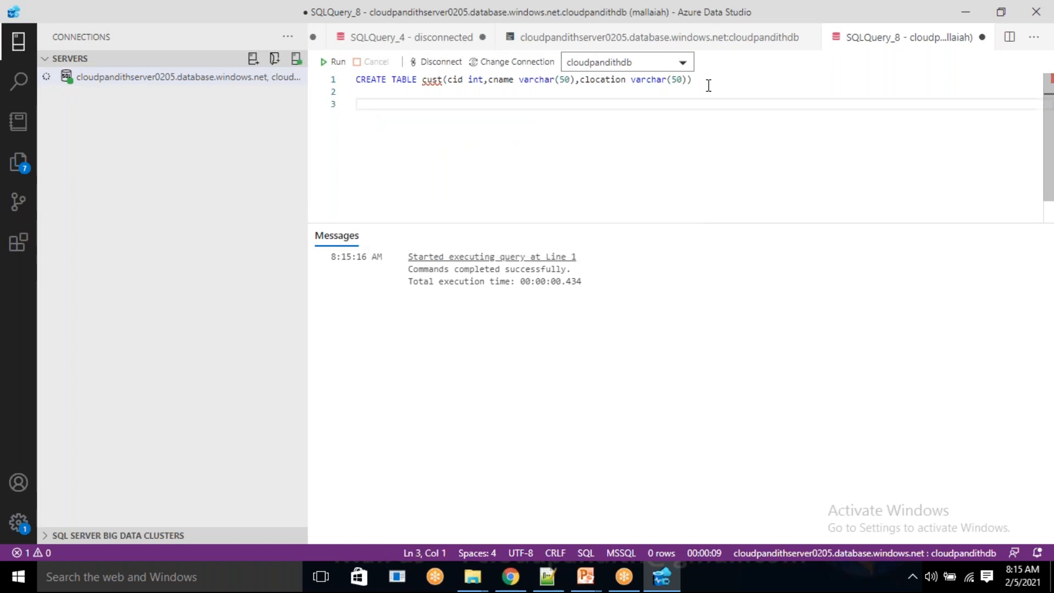
pyautogui.moveTo(709, 80); pyautogui.dragTo(354, 80)
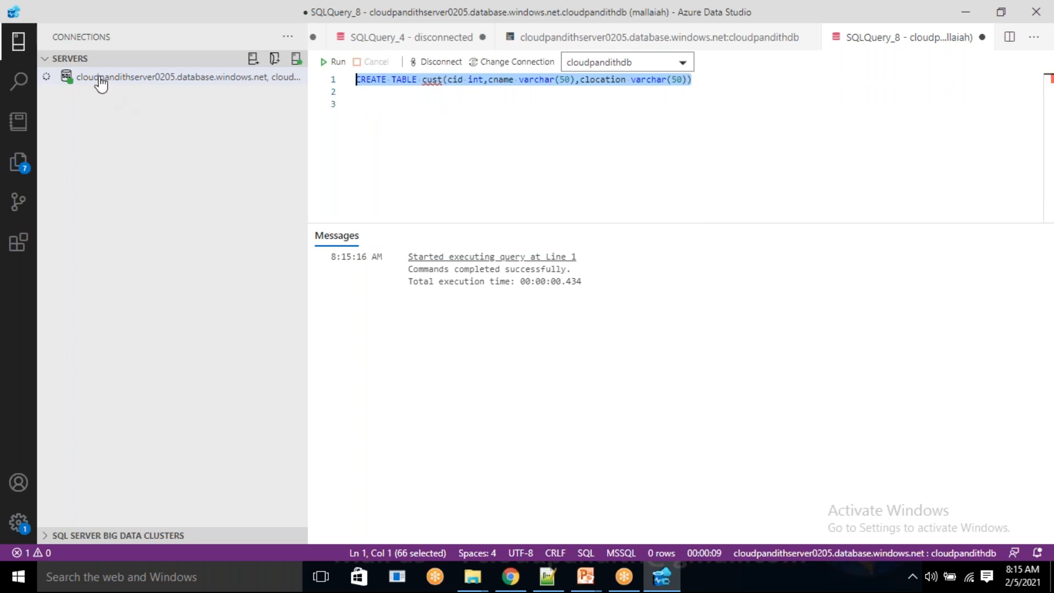
pyautogui.click(101, 83)
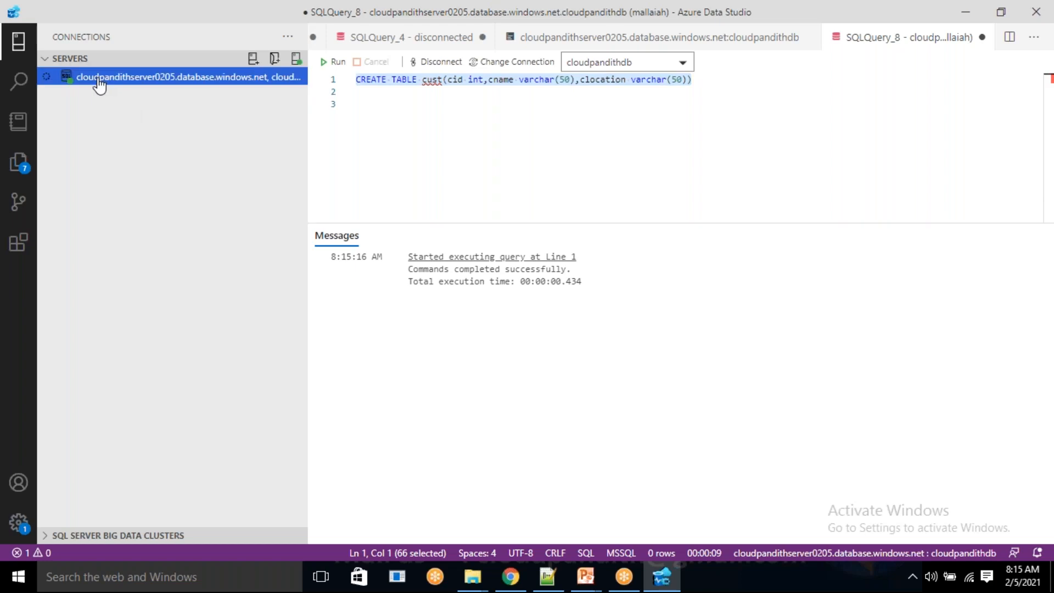
pyautogui.click(44, 60)
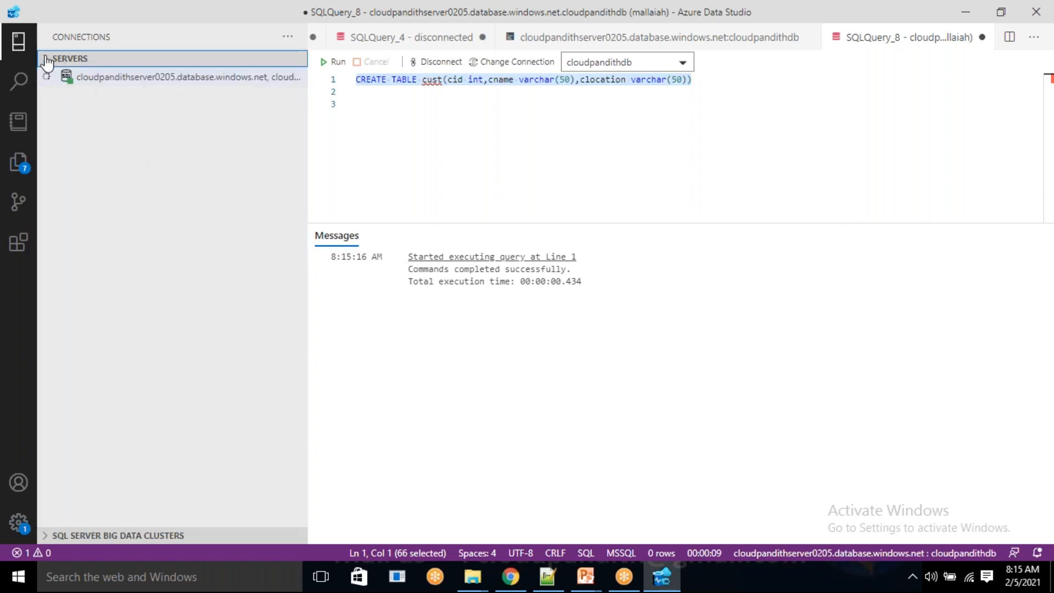
pyautogui.click(44, 59)
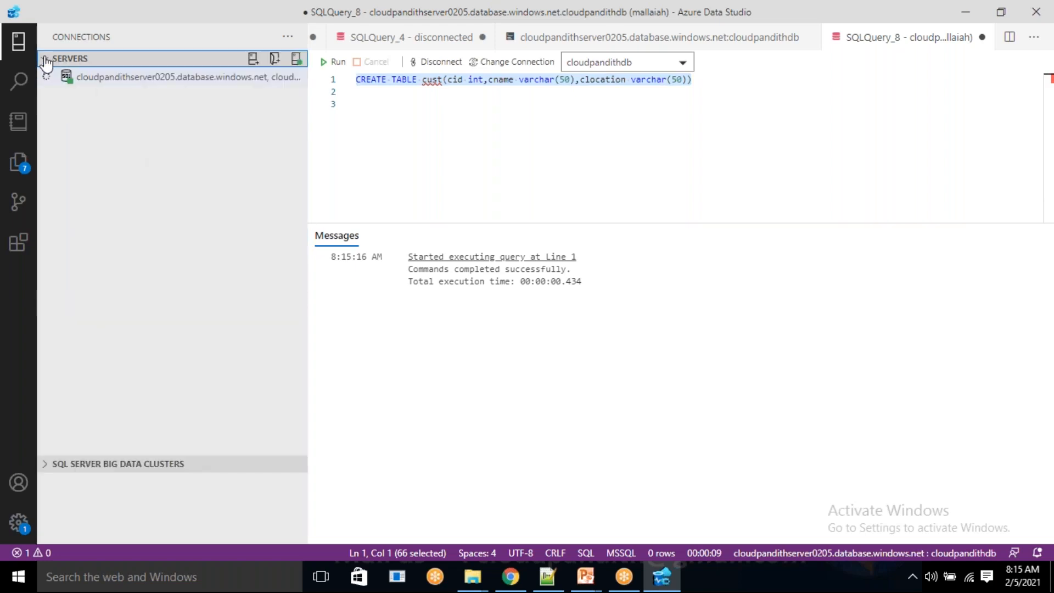
pyautogui.click(76, 82)
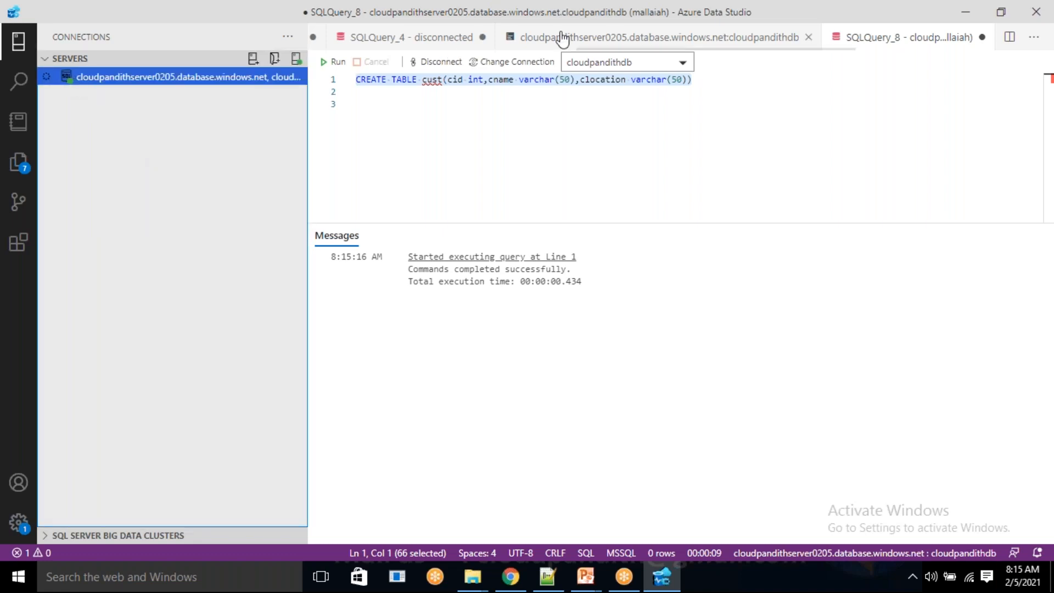
pyautogui.moveTo(694, 80); pyautogui.dragTo(355, 82)
# Comment out CREATE TABLE and write an INSERT for rama, krishna, sai and srinu
pyautogui.hotkey('ctrl', '/')
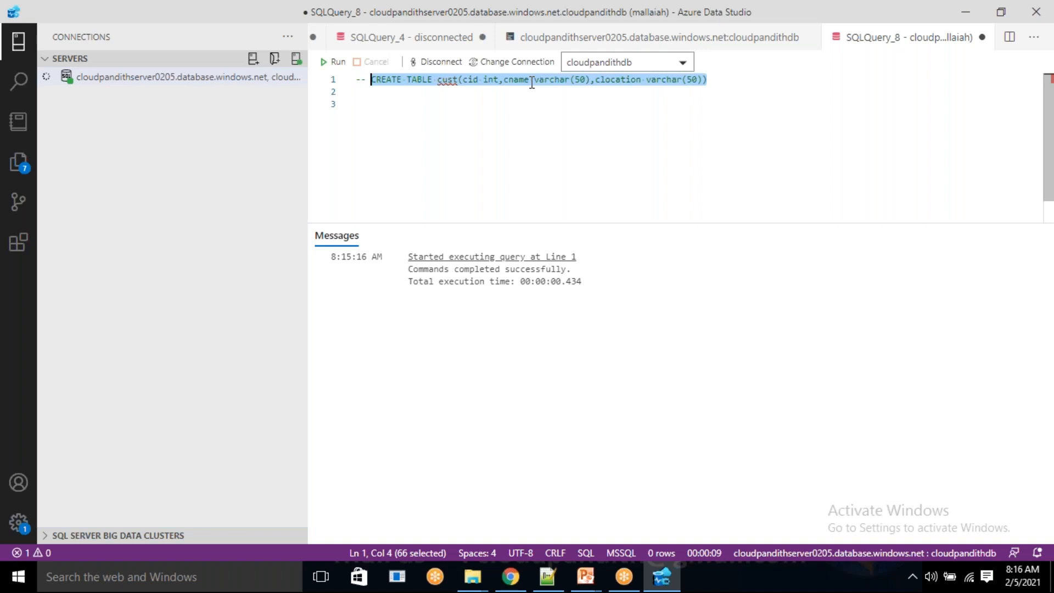
pyautogui.press('End')
pyautogui.press('Return')
pyautogui.press('Return')
pyautogui.write('insert into cust')
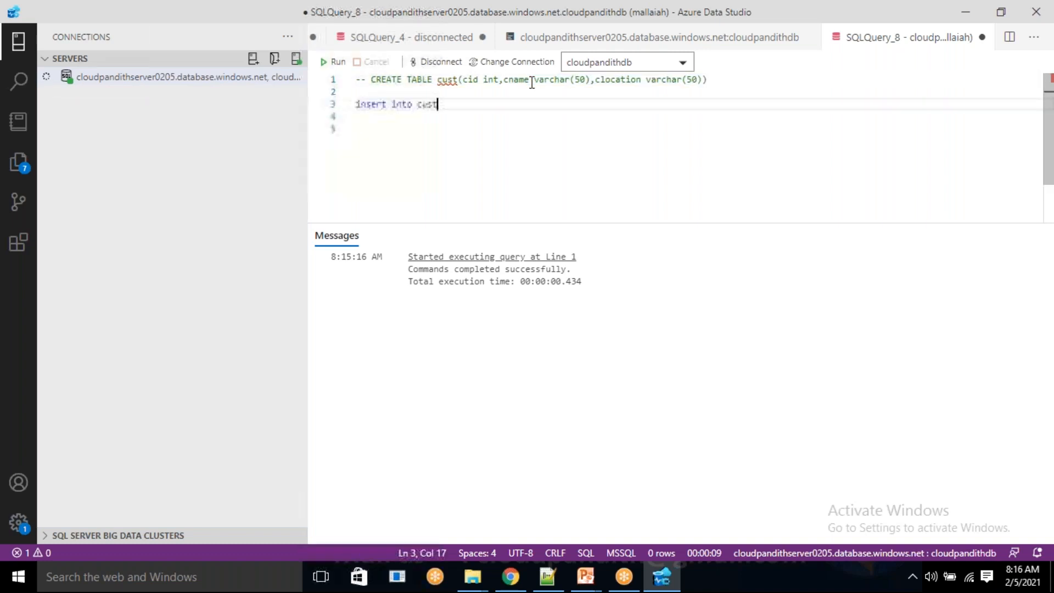
pyautogui.write(' values(')
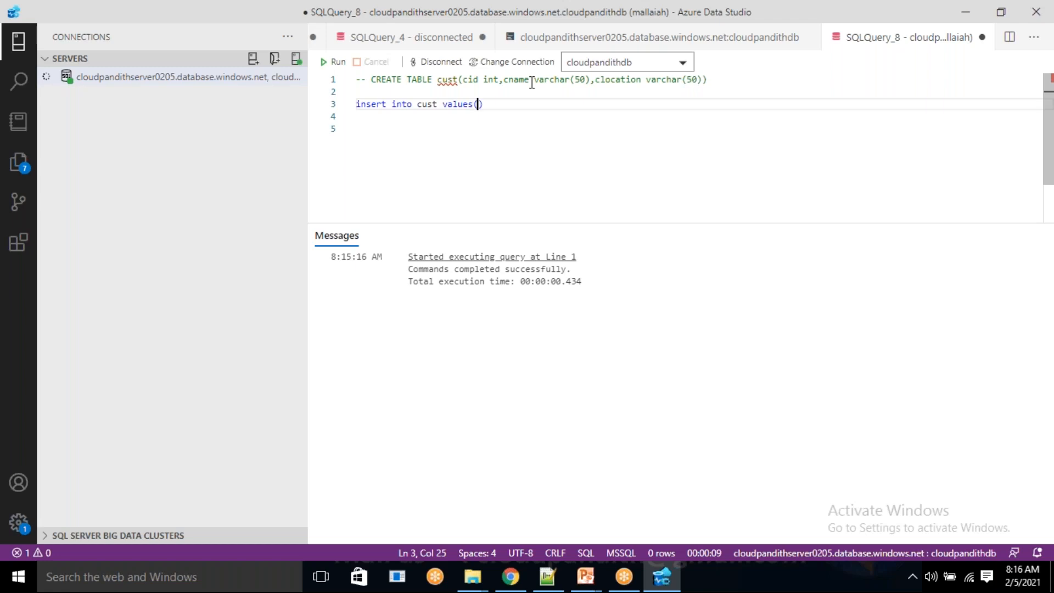
pyautogui.write("1,''")
pyautogui.write("rama','")
pyautogui.write("bangalore')")
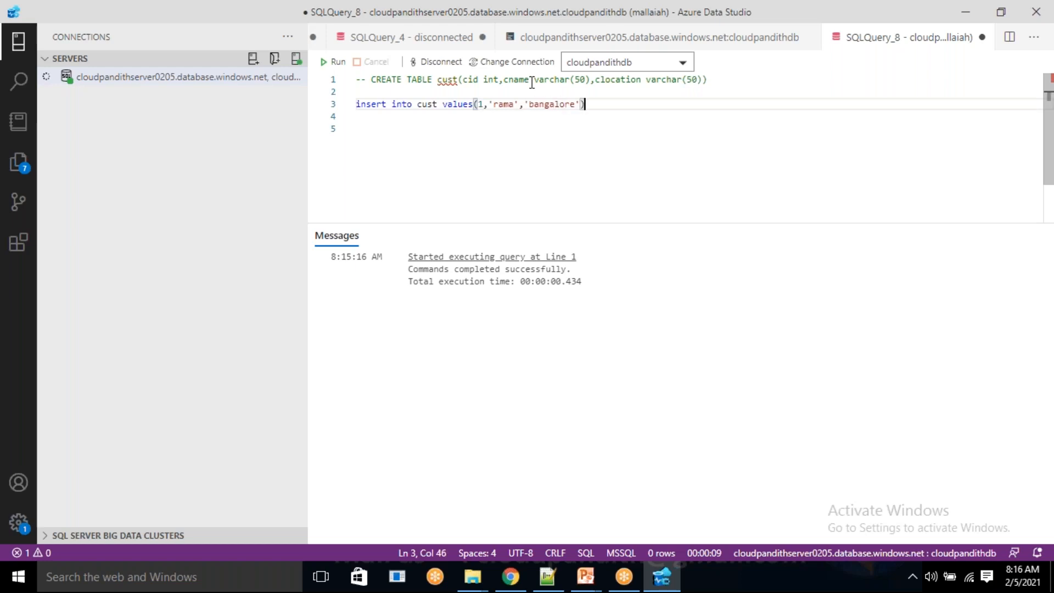
pyautogui.write(',')
pyautogui.press('Return')
pyautogui.write("(2,'krishna','c")
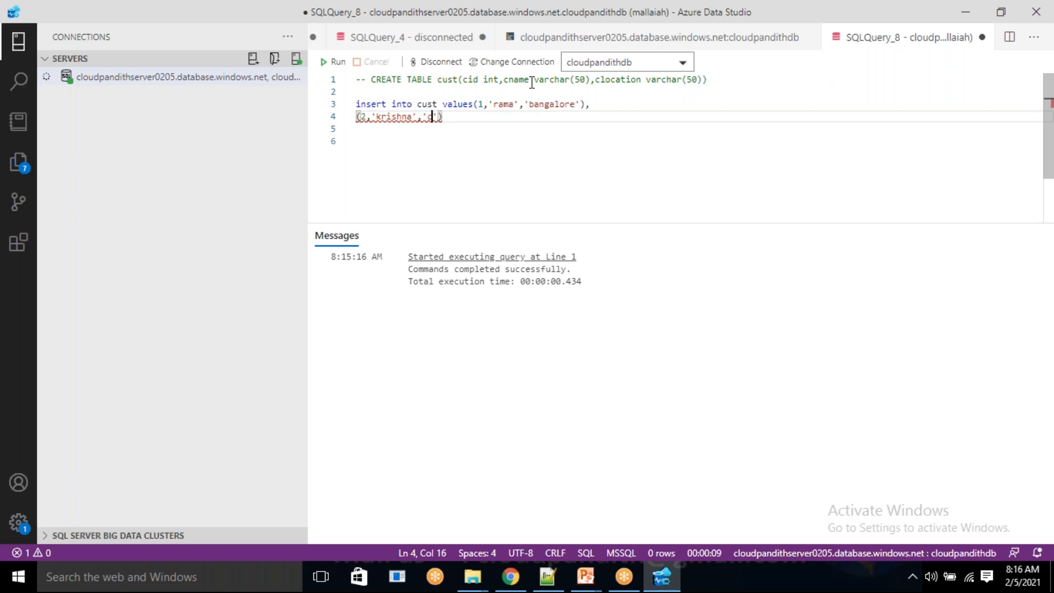
pyautogui.write('h')
pyautogui.write("ennai'),")
pyautogui.press('Return')
pyautogui.write("(3,'sai'")
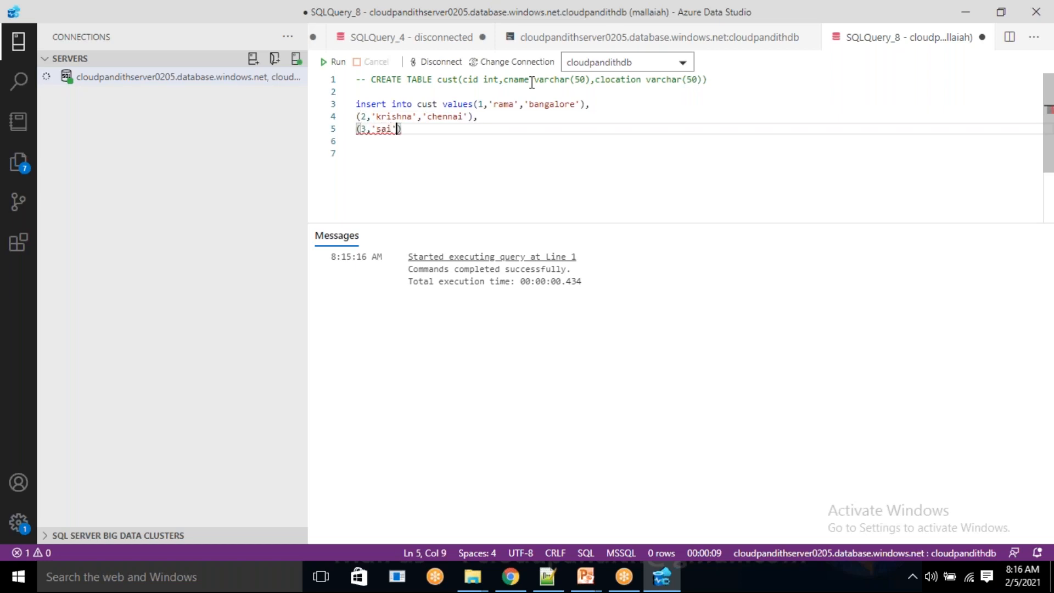
pyautogui.write(",'hyde")
pyautogui.write("rabad'),")
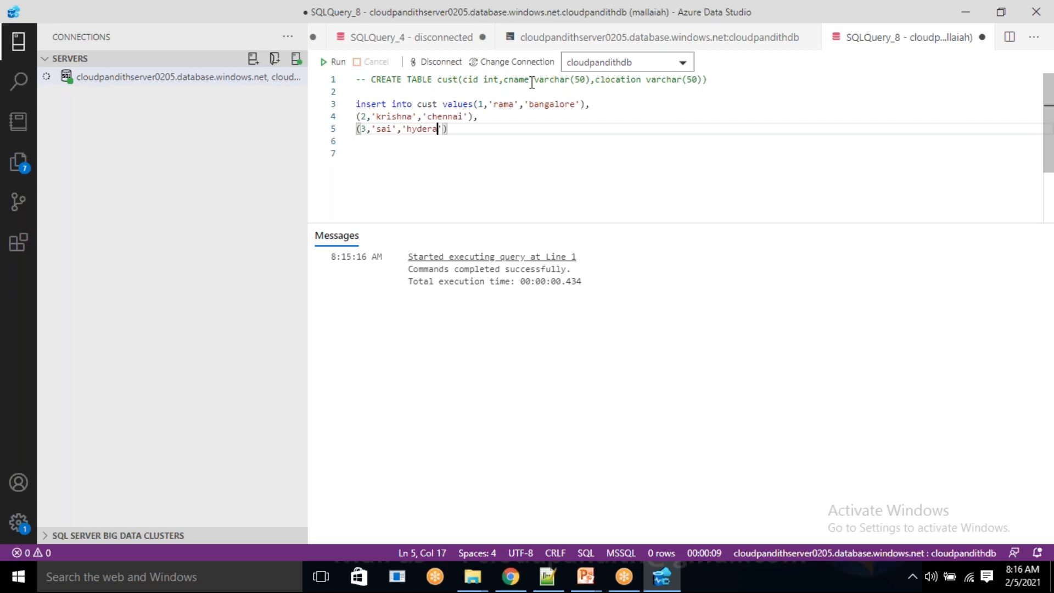
pyautogui.press('Return')
pyautogui.write('(4')
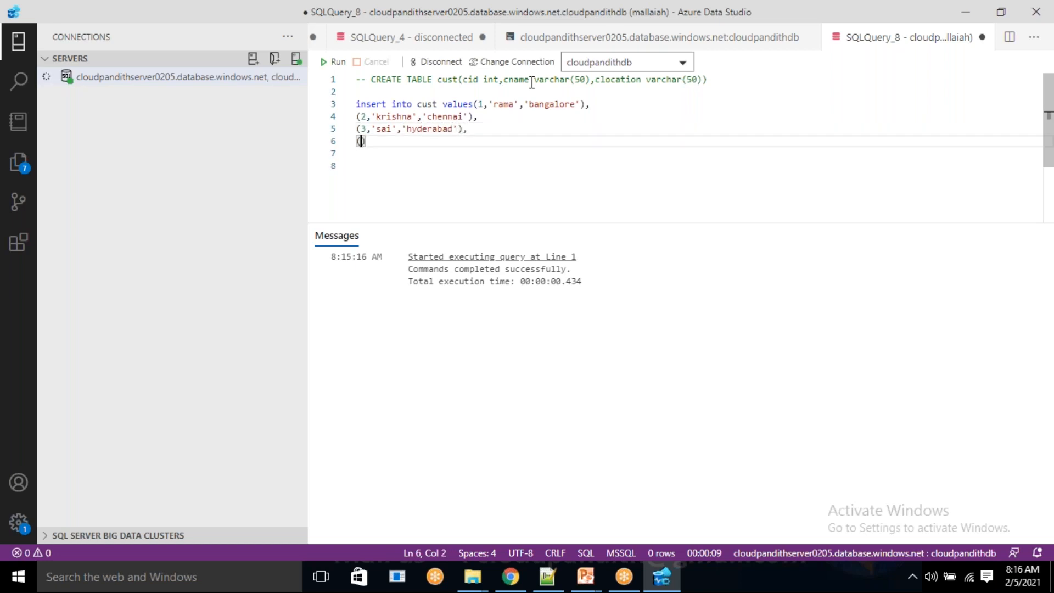
pyautogui.write(",'srinu'")
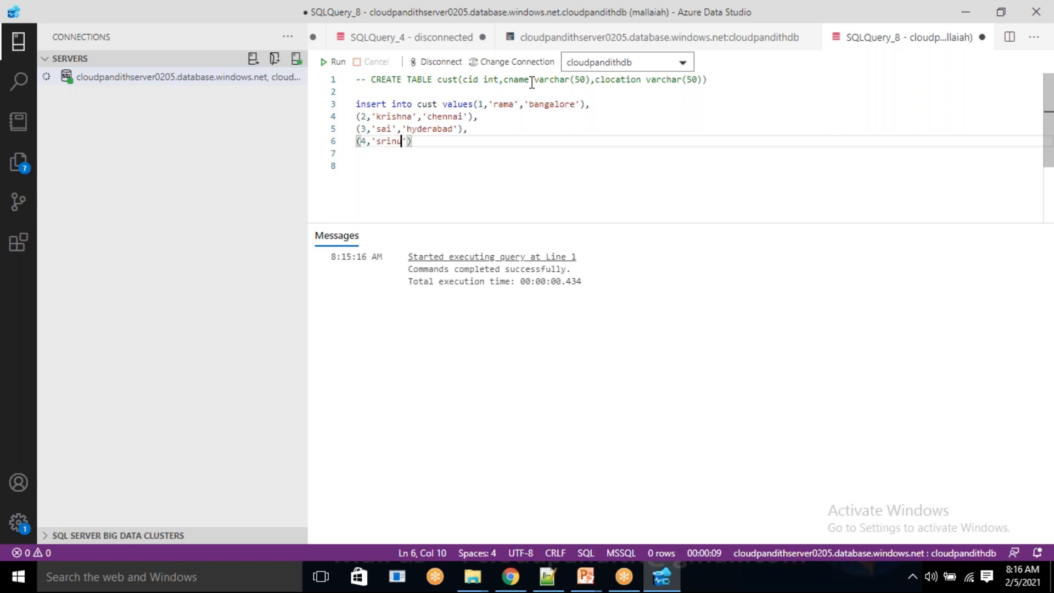
pyautogui.write(",'ch")
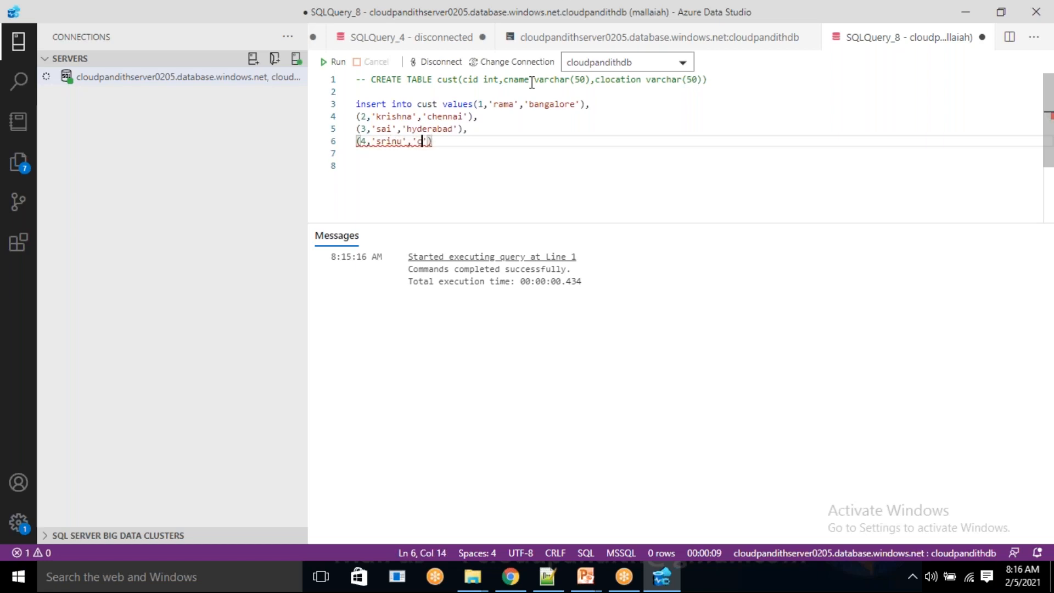
pyautogui.write('ennai')
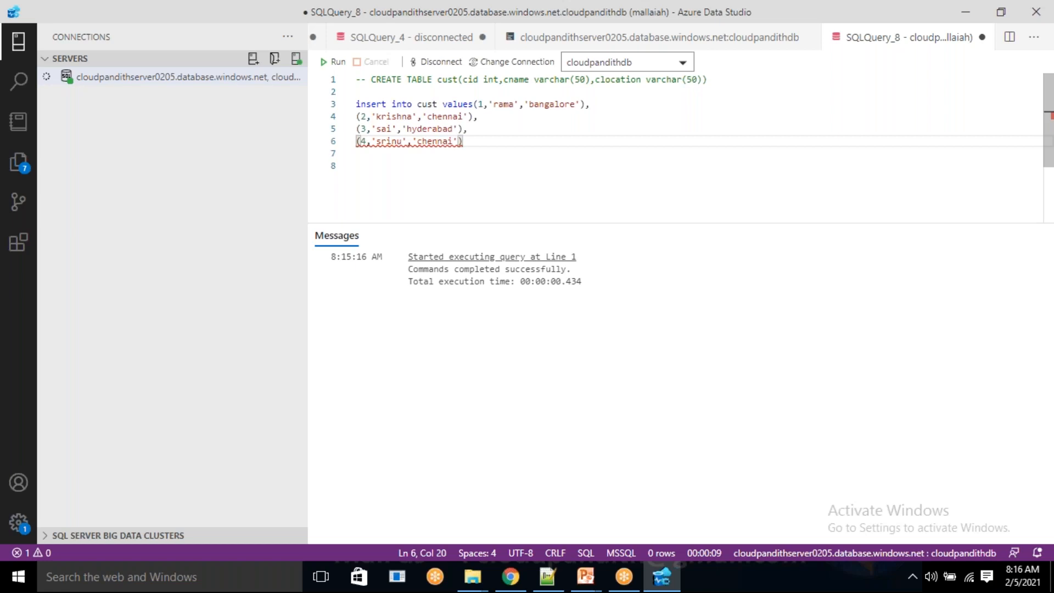
# Run the selected four-row INSERT INTO cust statement
pyautogui.moveTo(473, 142); pyautogui.dragTo(356, 104)
pyautogui.press('F5')
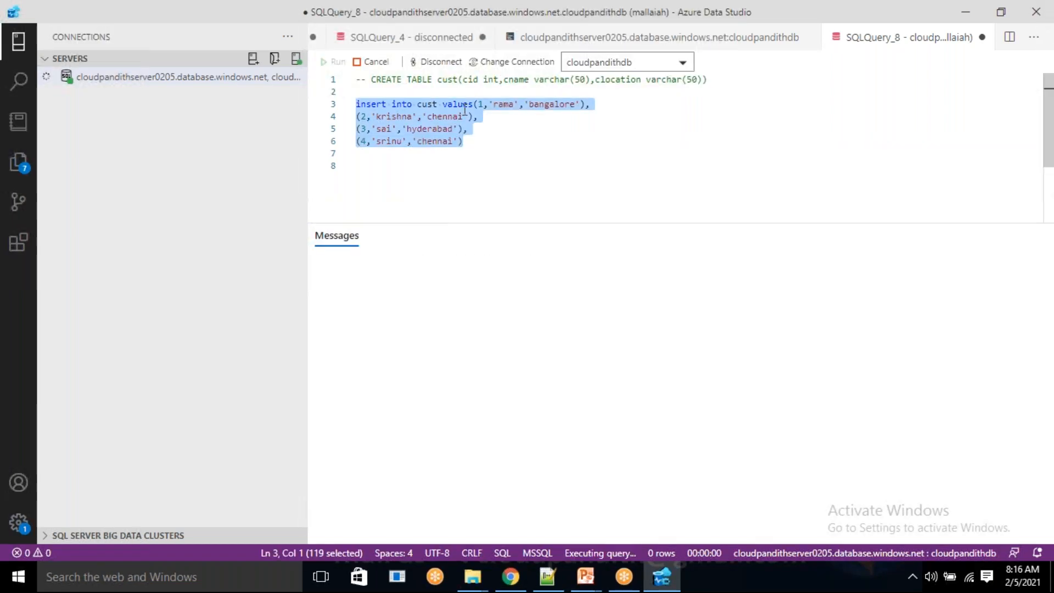
pyautogui.click(499, 153)
pyautogui.press('Return')
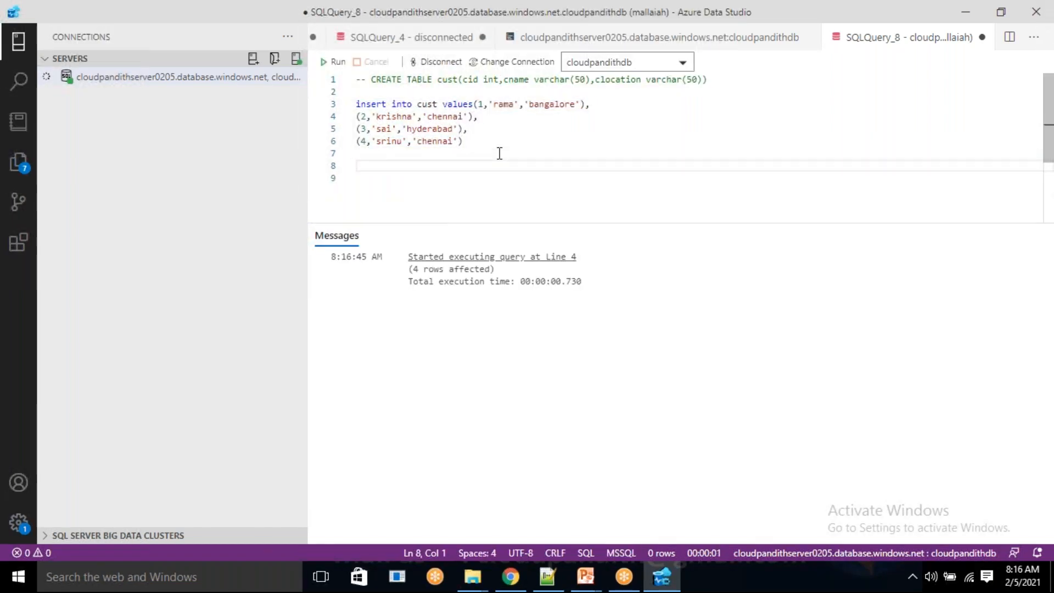
# Run select * from cust to show every column
pyautogui.write('select 8 from cust')
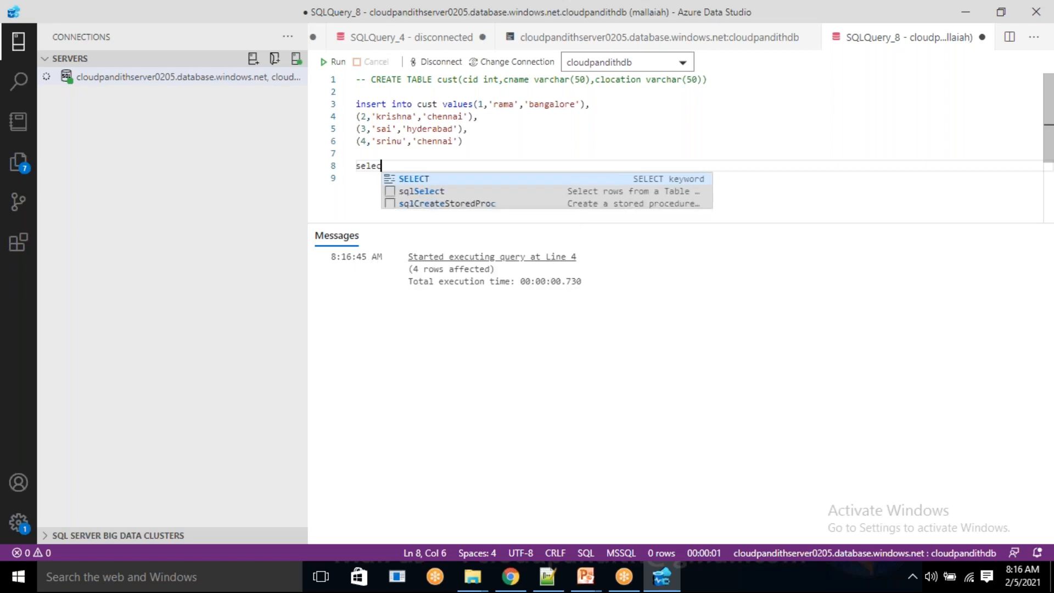
pyautogui.press('Left')
pyautogui.press('Left')
pyautogui.press('Left')
pyautogui.press('Left')
pyautogui.press('Left')
pyautogui.press('Left')
pyautogui.press('Left')
pyautogui.press('Left')
pyautogui.press('Left')
pyautogui.press('BackSpace')
pyautogui.write('*')
pyautogui.press('End')
pyautogui.hotkey('shift', 'Home')
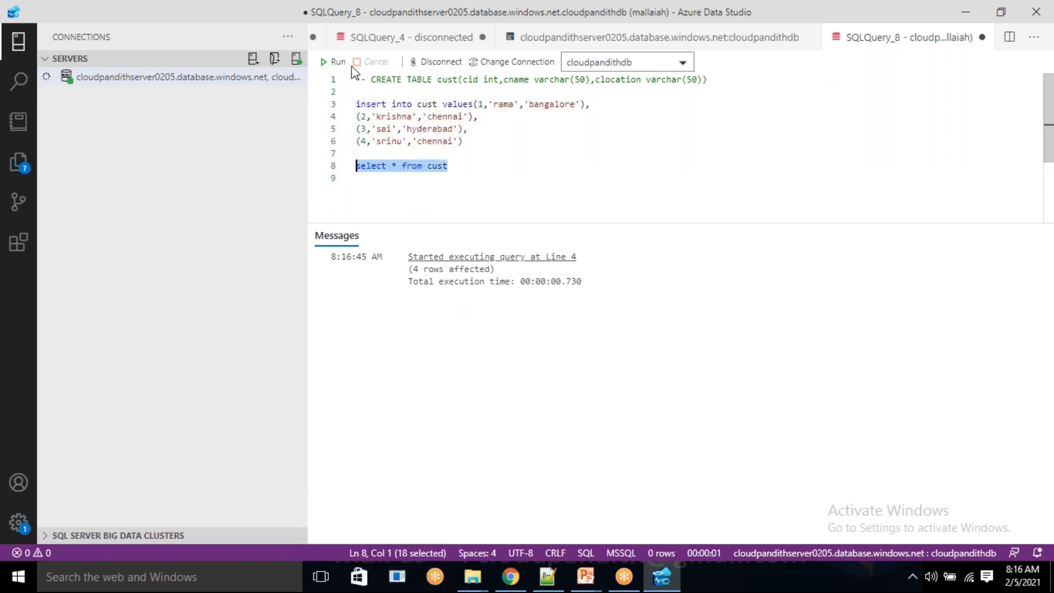
pyautogui.click(336, 61)
pyautogui.click(480, 168)
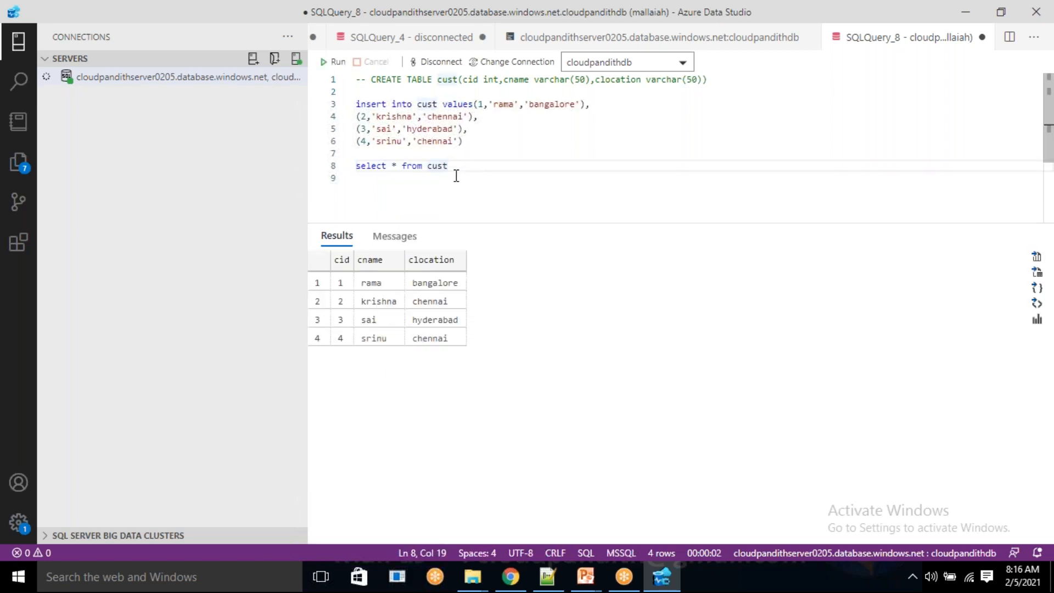
# Run select cname,clocation from cust to list names and locations
pyautogui.press('Return')
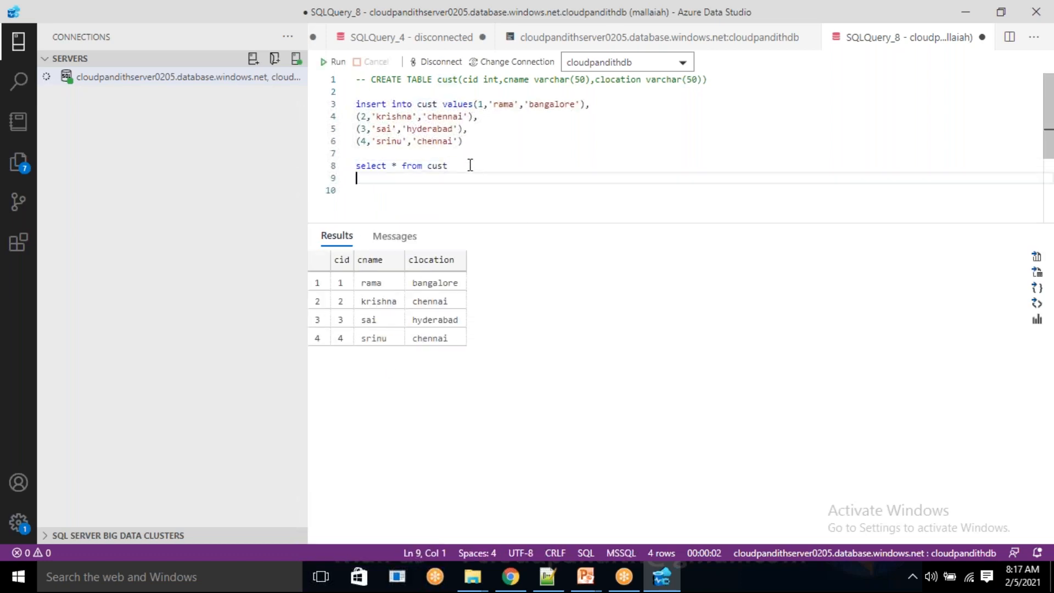
pyautogui.press('Return')
pyautogui.press('Return')
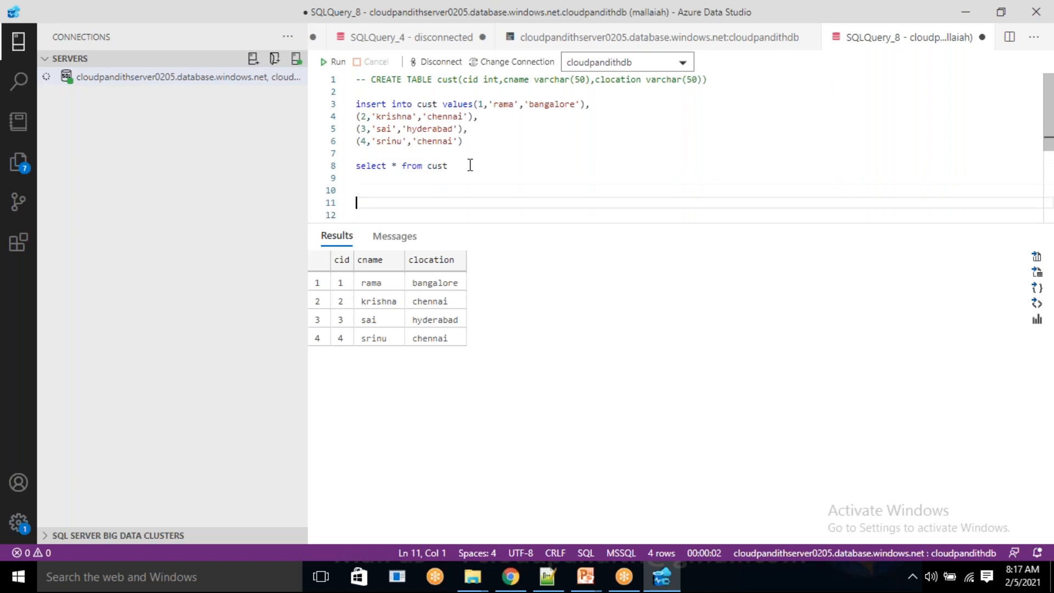
pyautogui.press('Return')
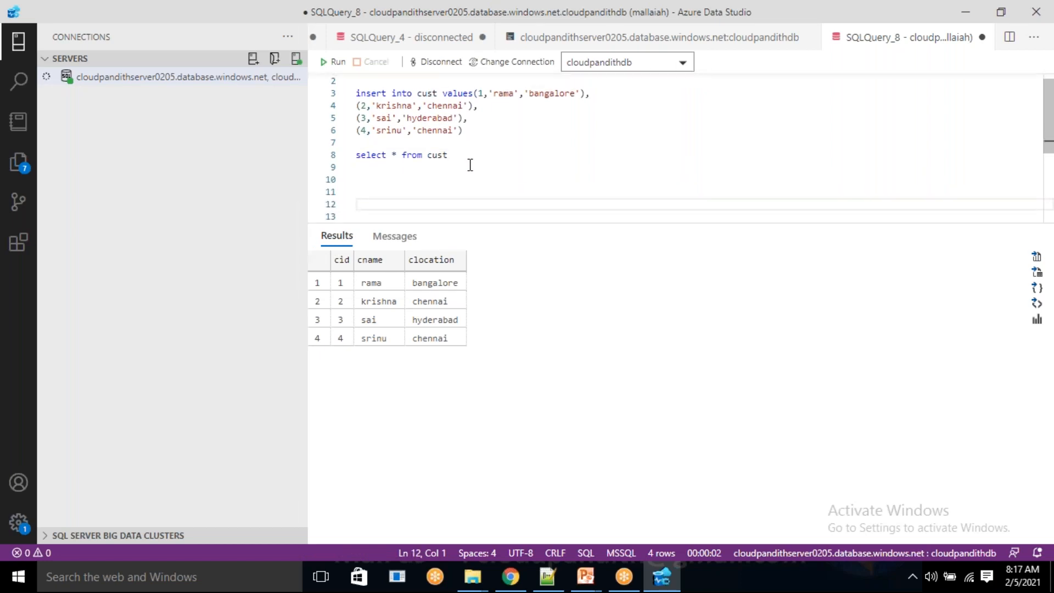
pyautogui.press('Up')
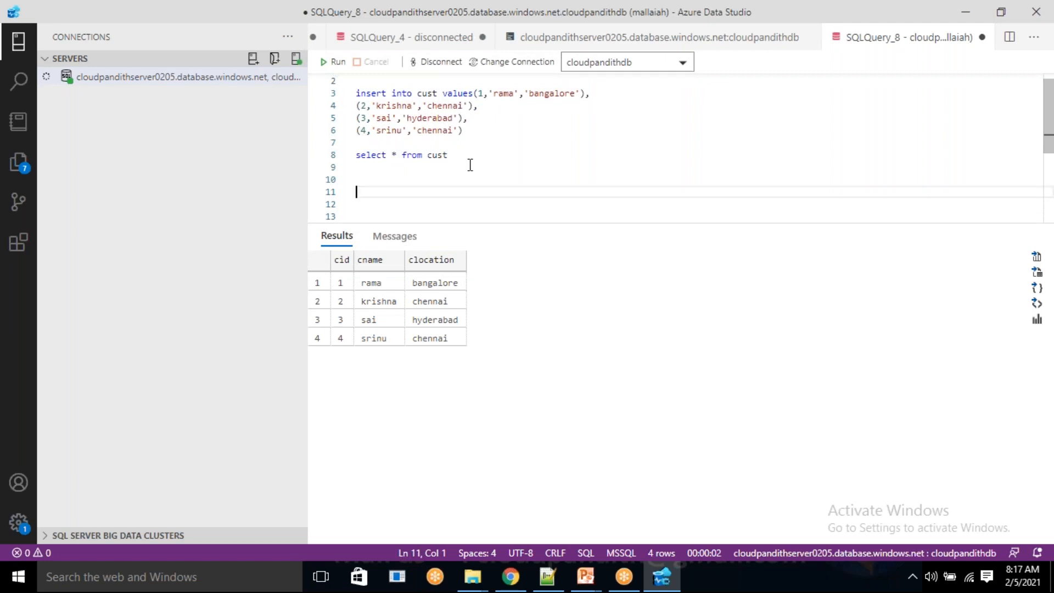
pyautogui.write('select cname,cloca')
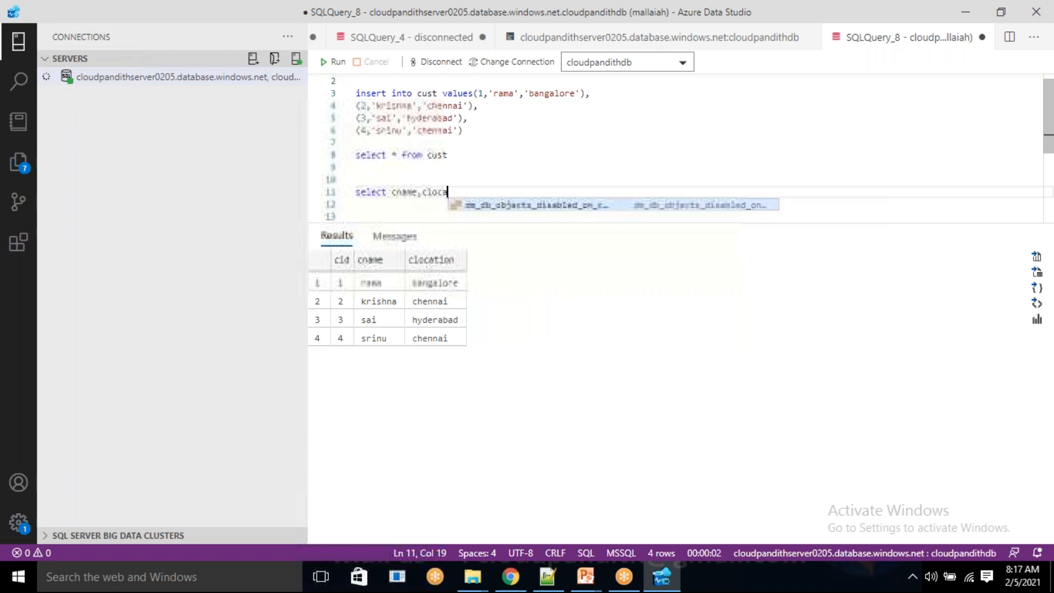
pyautogui.write('tion from cust')
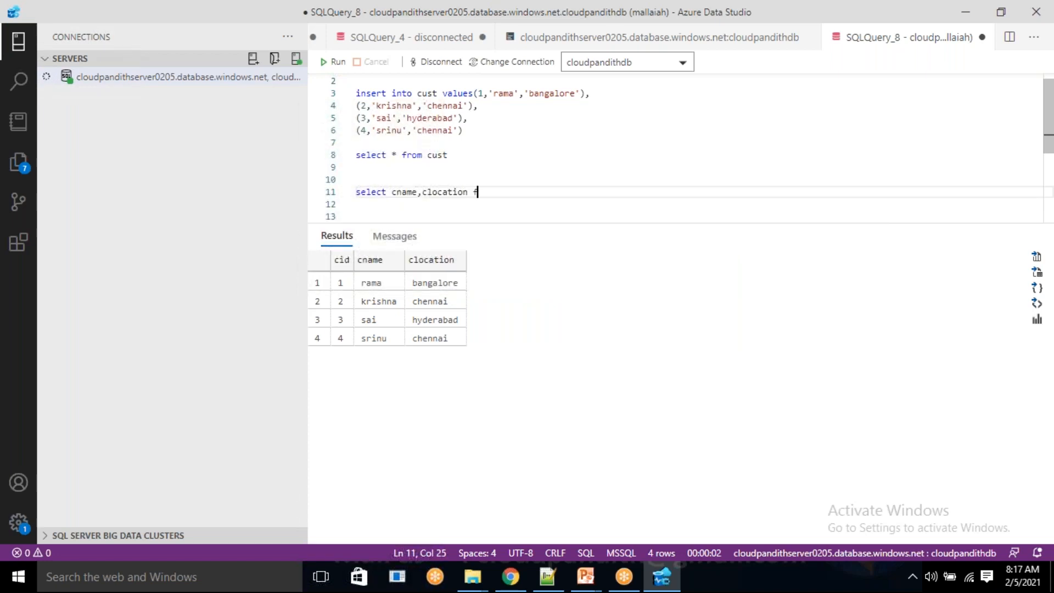
pyautogui.hotkey('shift', 'Home')
pyautogui.press('F5')
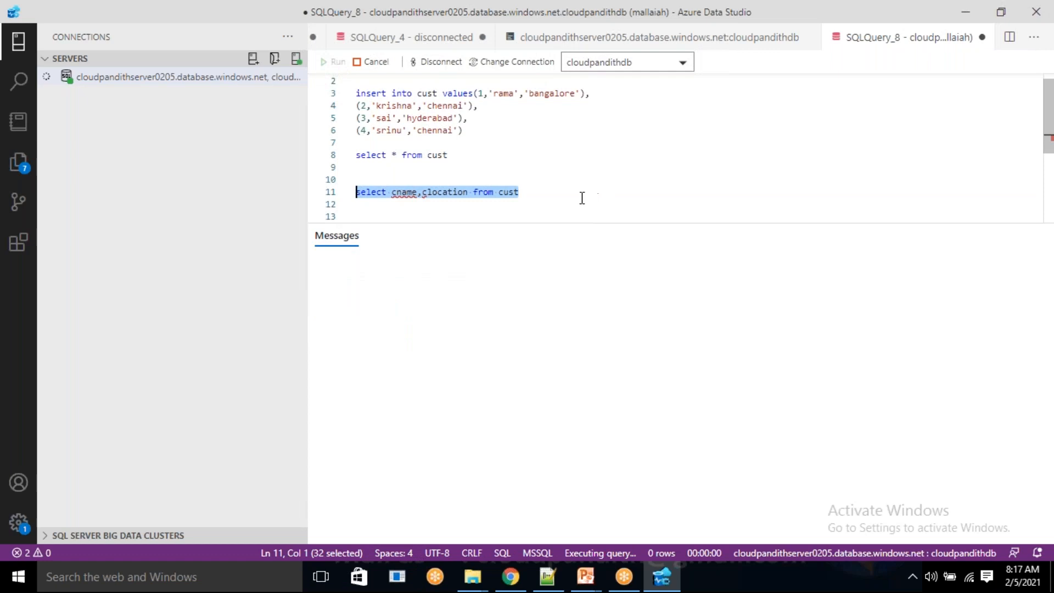
pyautogui.hotkey('shift', 'Down')
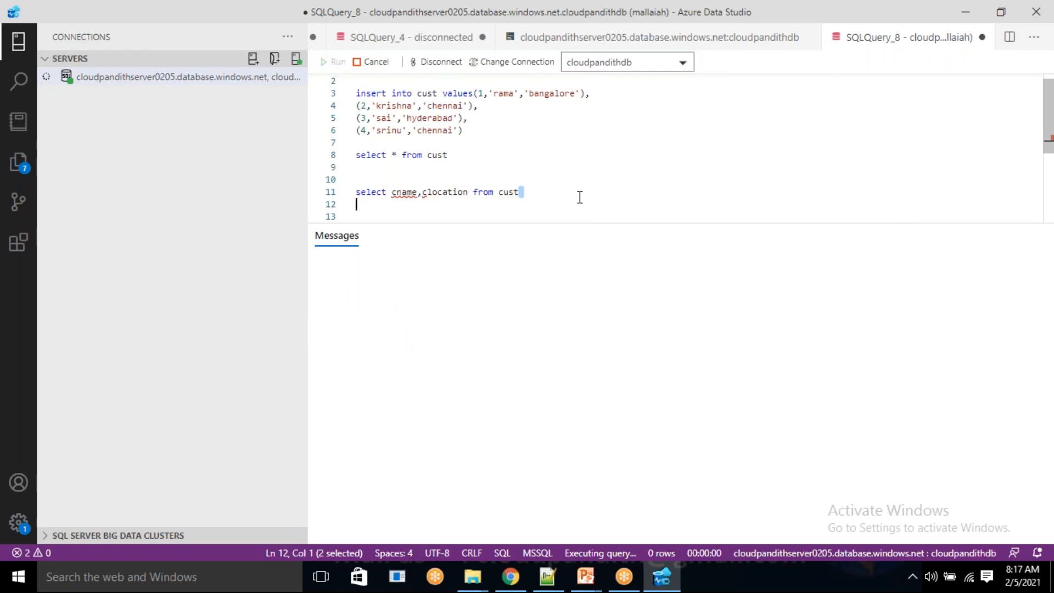
pyautogui.click(570, 199)
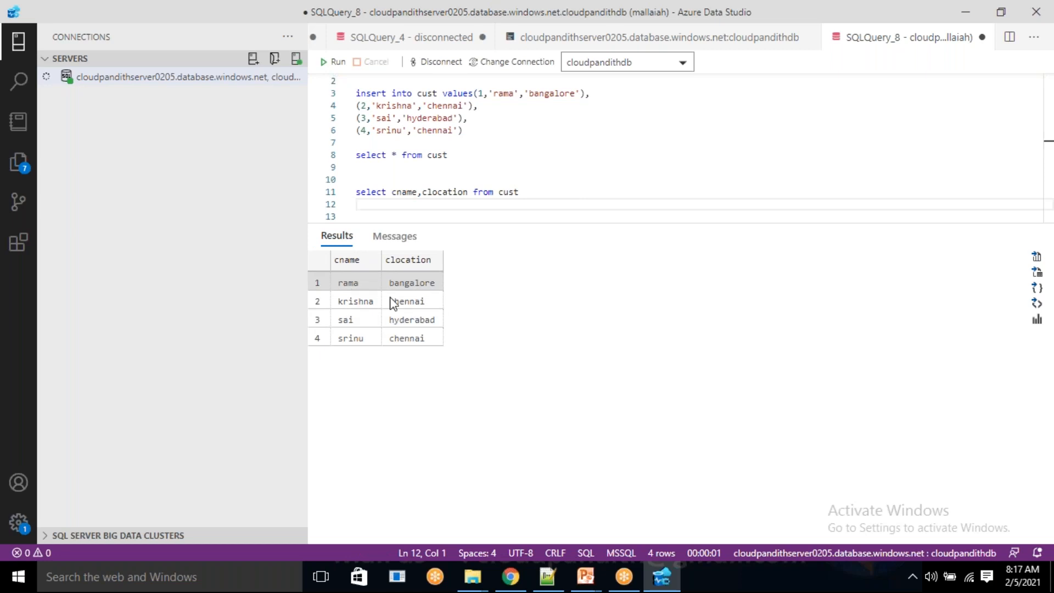
# Begin a new select * from cust query filtered on clocation
pyautogui.click(395, 301)
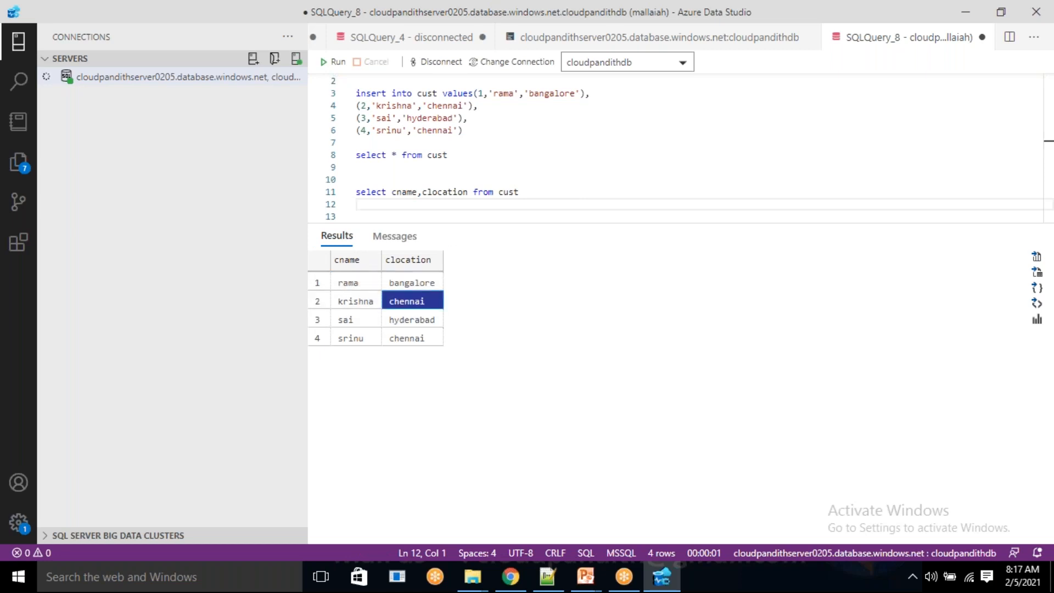
pyautogui.click(531, 192)
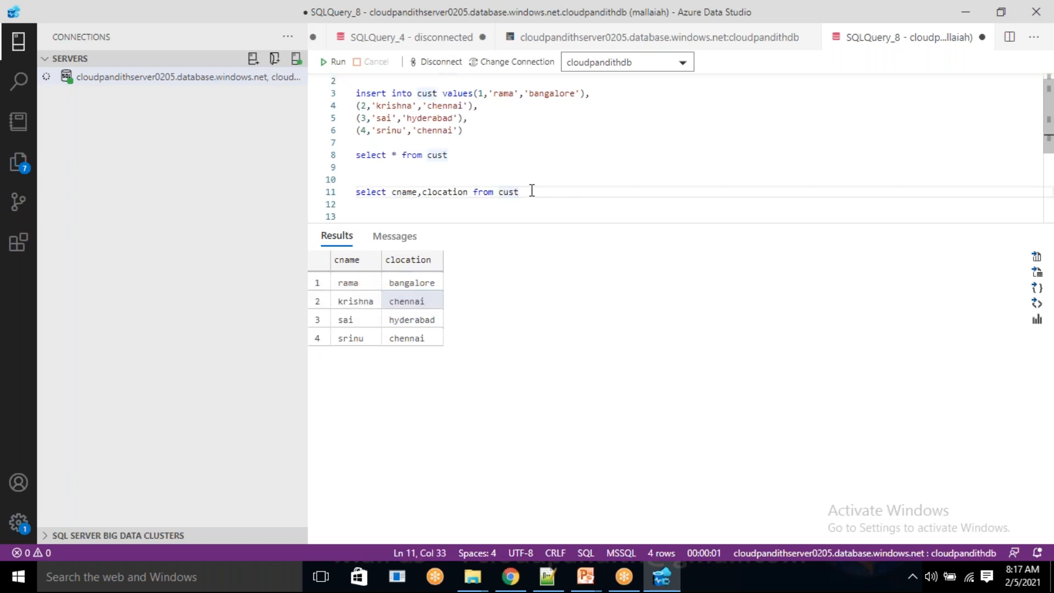
pyautogui.press('Return')
pyautogui.press('Return')
pyautogui.write('select * from ')
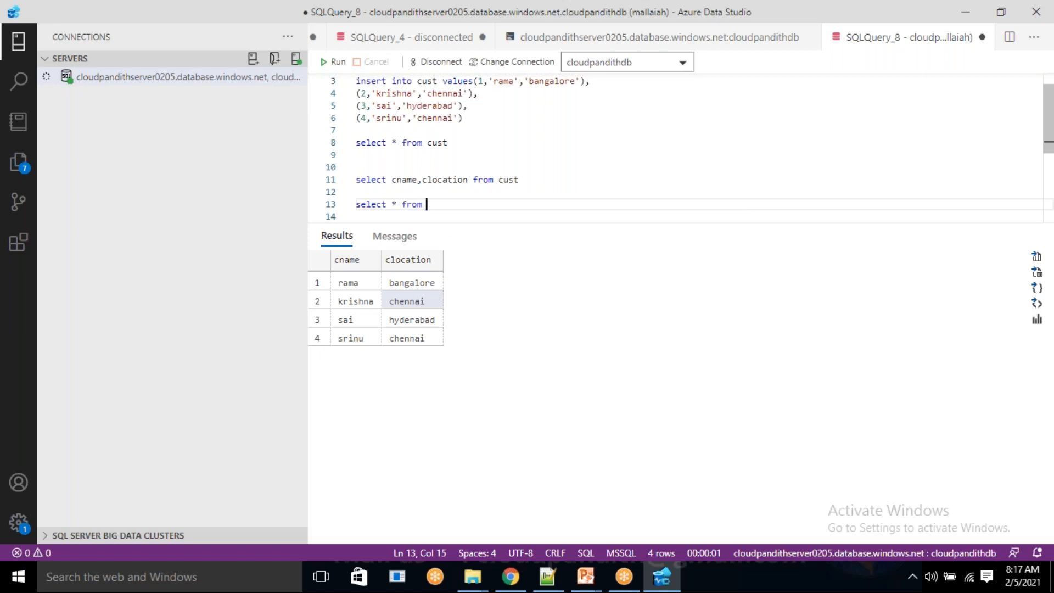
pyautogui.write('cust where clocatio')
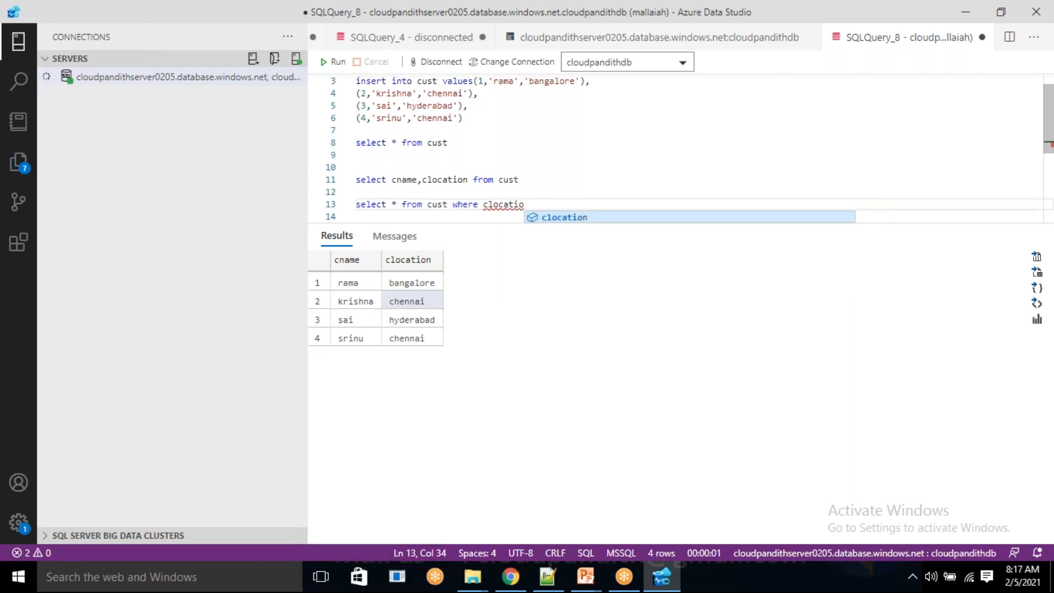
# Run select * from cust where clocation='chennai', returning two rows
pyautogui.write('n')
pyautogui.press('Escape')
pyautogui.write("='chennai'")
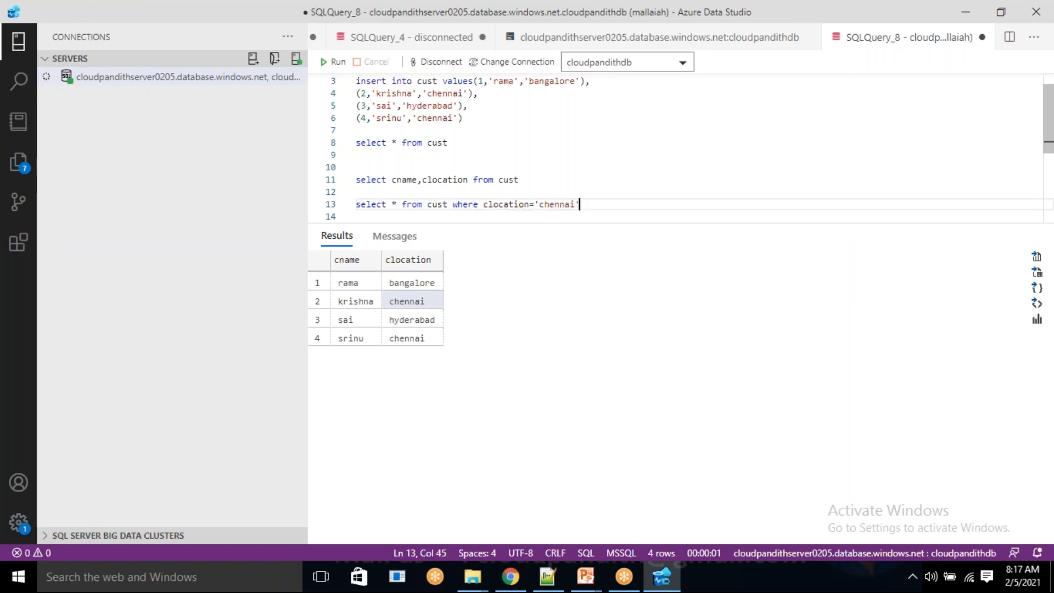
pyautogui.hotkey('shift', 'Home')
pyautogui.press('F5')
pyautogui.click(607, 205)
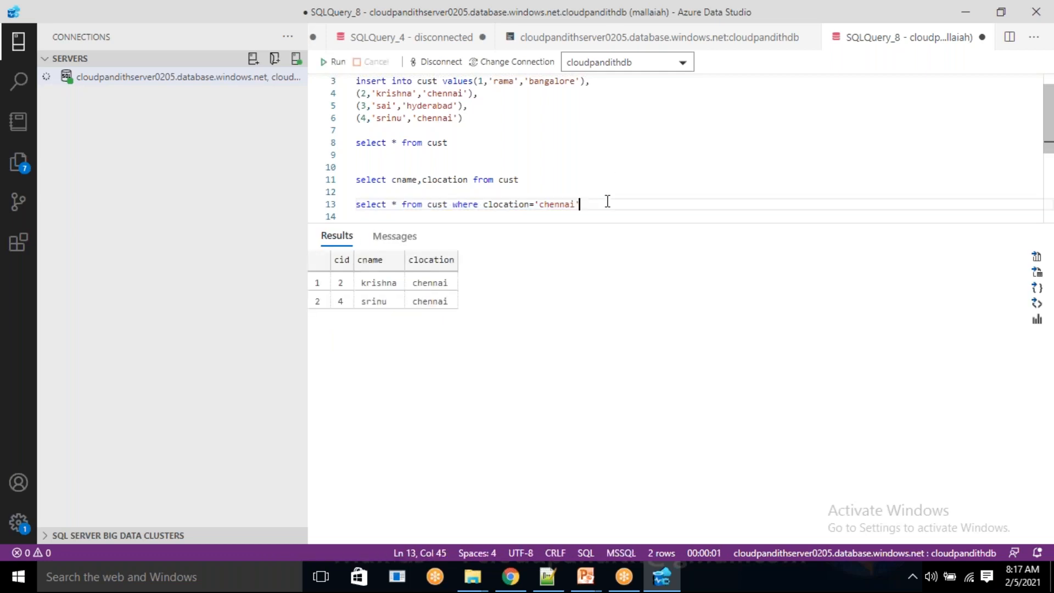
# Start a new procedure with create proc cust_usp
pyautogui.press('Return')
pyautogui.press('Return')
pyautogui.press('Return')
pyautogui.press('Up')
pyautogui.write('cr')
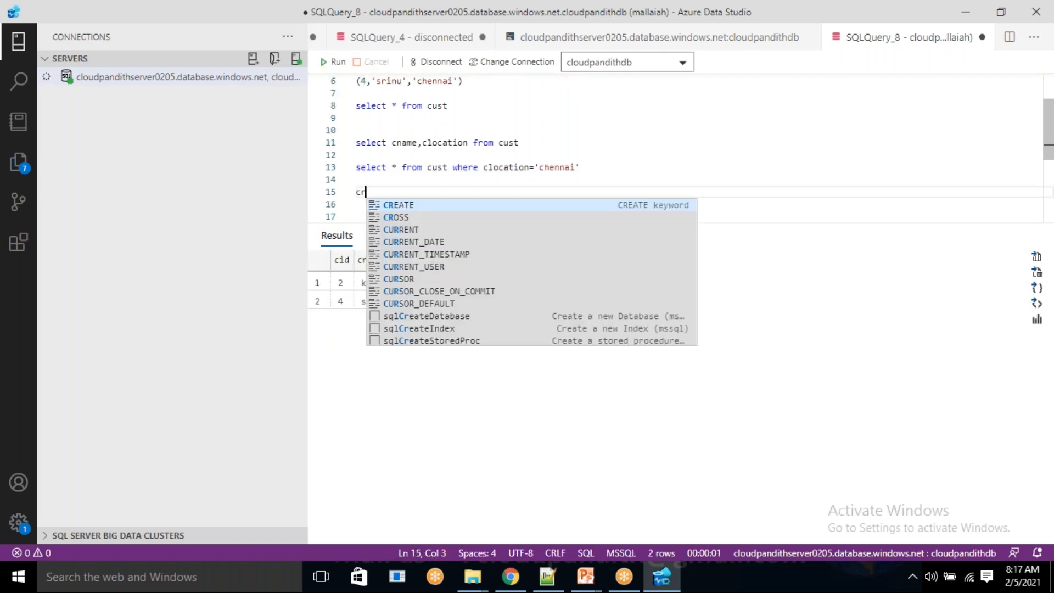
pyautogui.write('eate proc ')
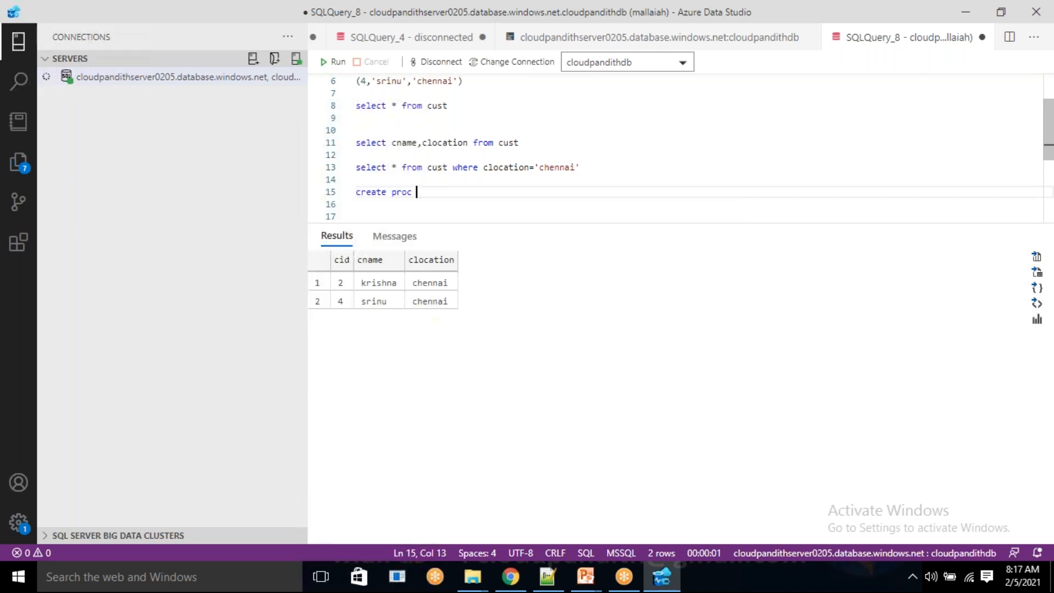
pyautogui.write('cust_usp')
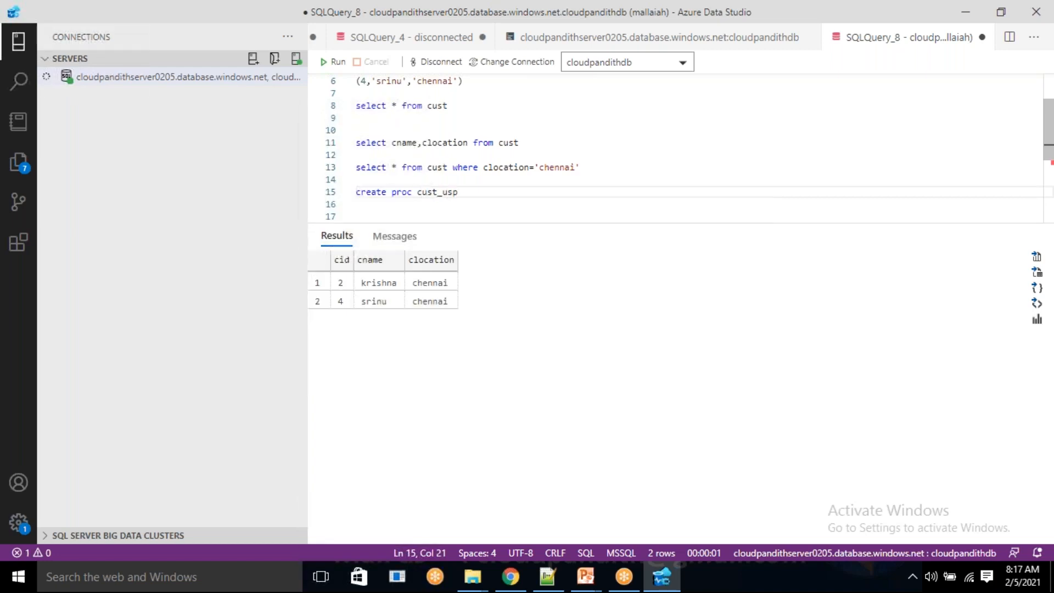
# Add AS and a BEGIN…end block containing select * from cust where clocation='chennai'
pyautogui.press('Return')
pyautogui.write('AS')
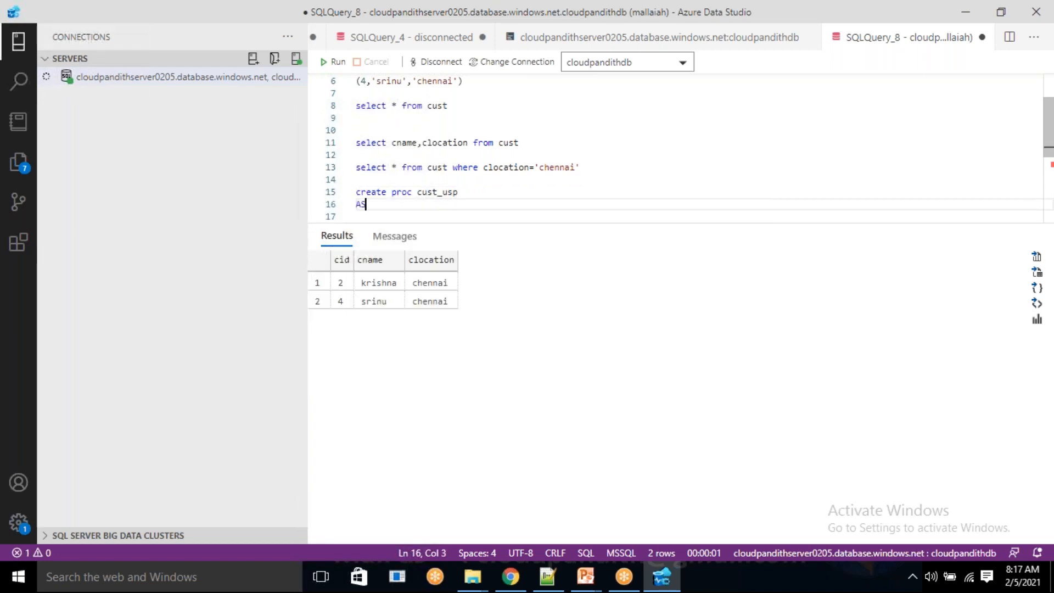
pyautogui.press('Return')
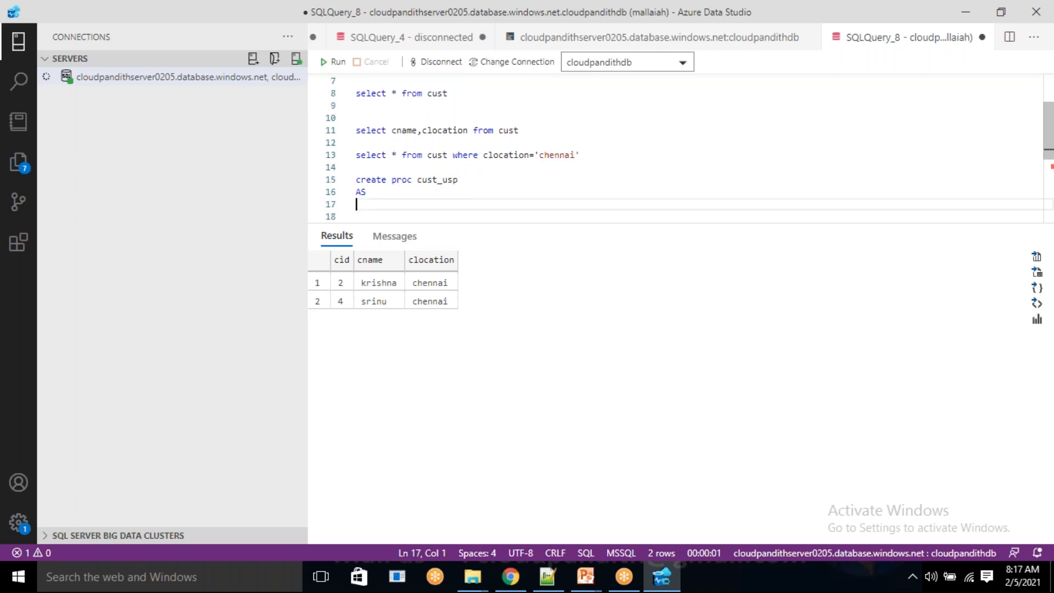
pyautogui.write('begin')
pyautogui.press('Return')
pyautogui.press('Return')
pyautogui.press('Return')
pyautogui.write('e')
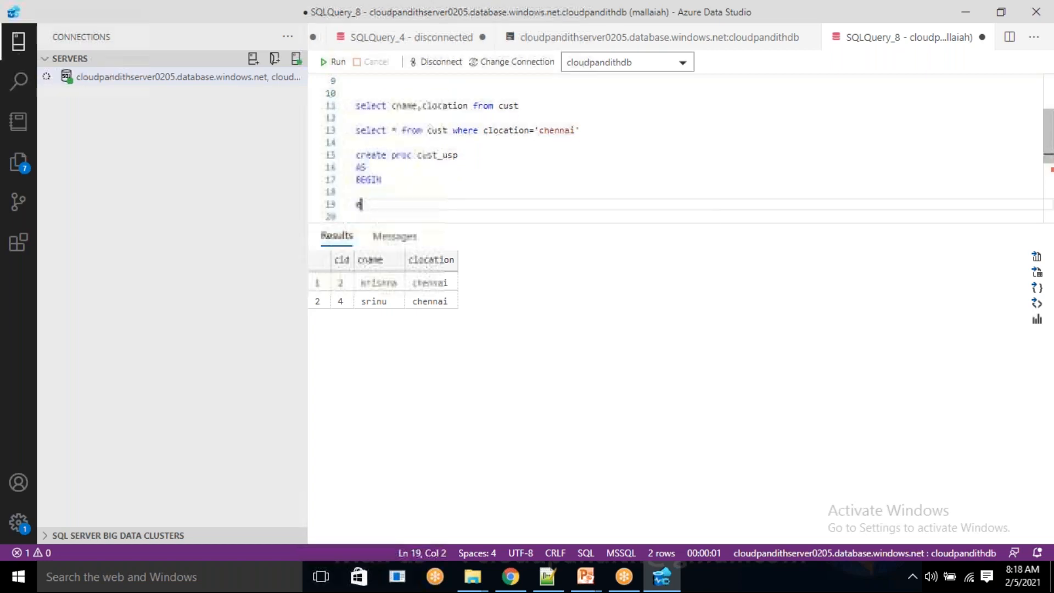
pyautogui.write('nd')
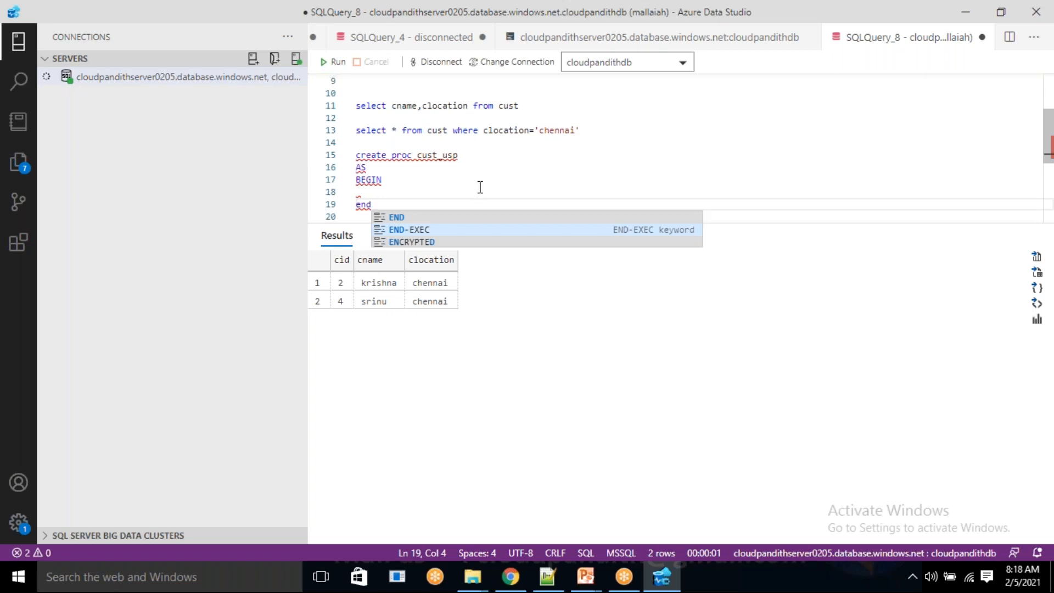
pyautogui.click(421, 193)
pyautogui.write('select * from c')
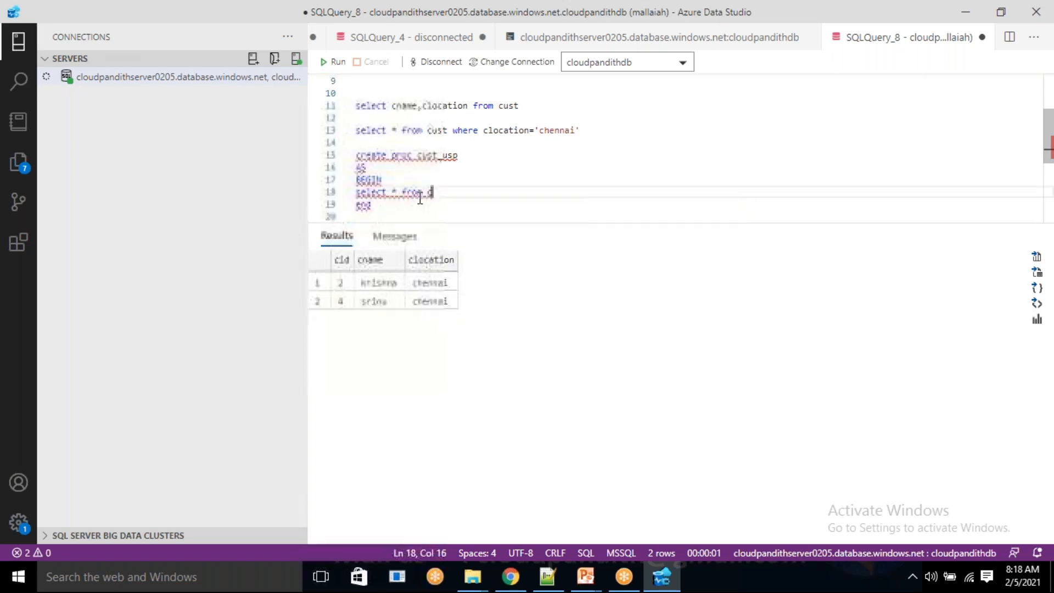
pyautogui.write('ust where ')
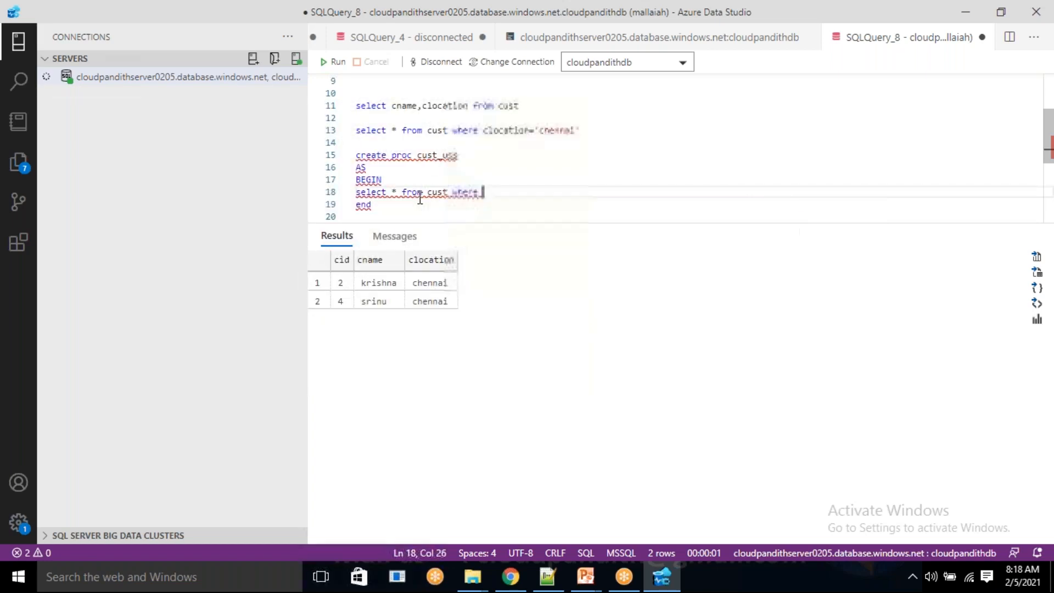
pyautogui.write('cid')
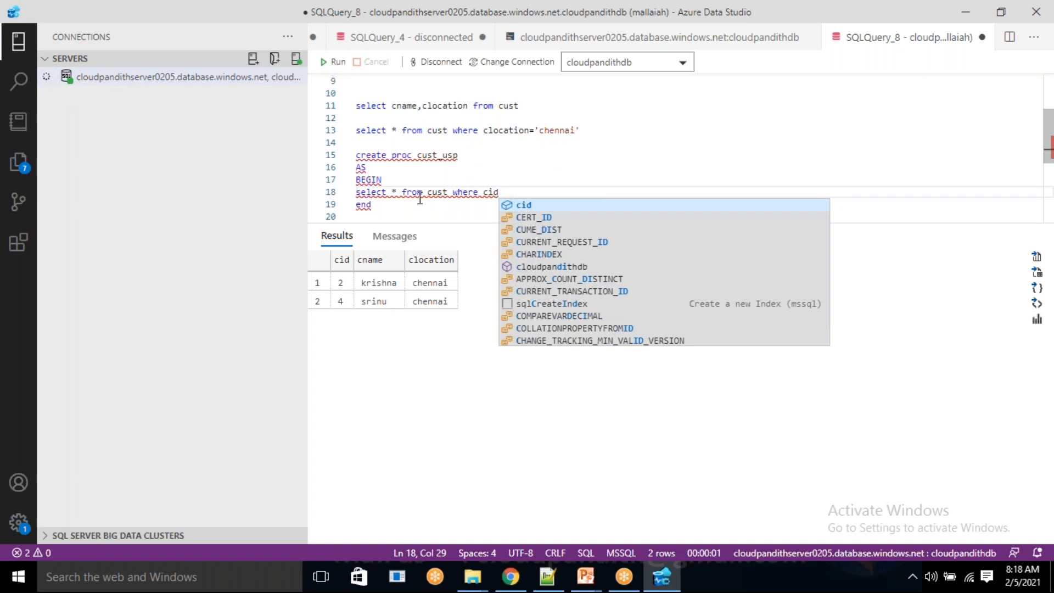
pyautogui.press('BackSpace')
pyautogui.press('BackSpace')
pyautogui.write('id')
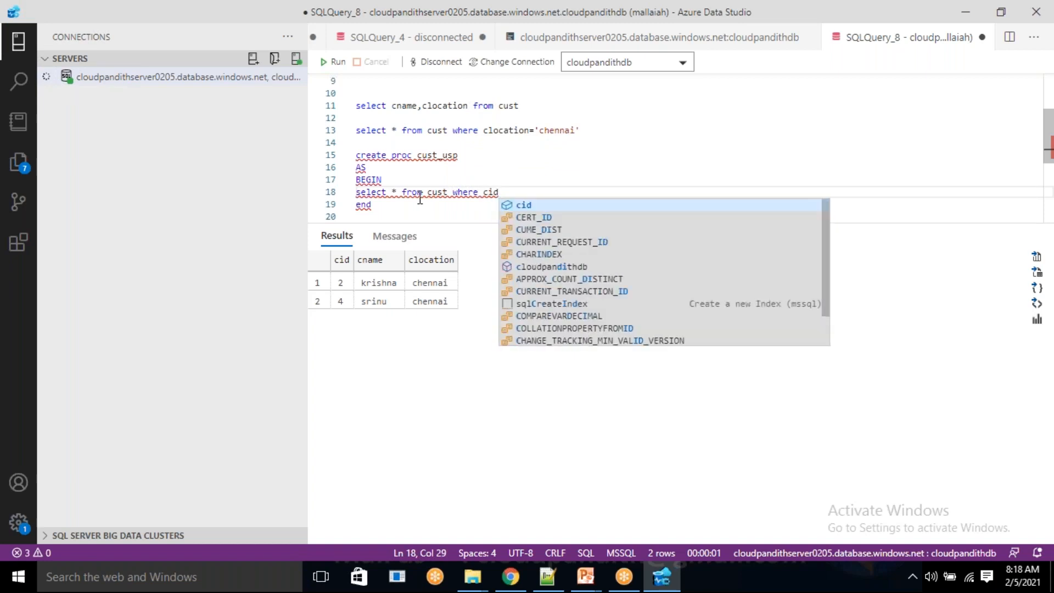
pyautogui.press('BackSpace')
pyautogui.press('BackSpace')
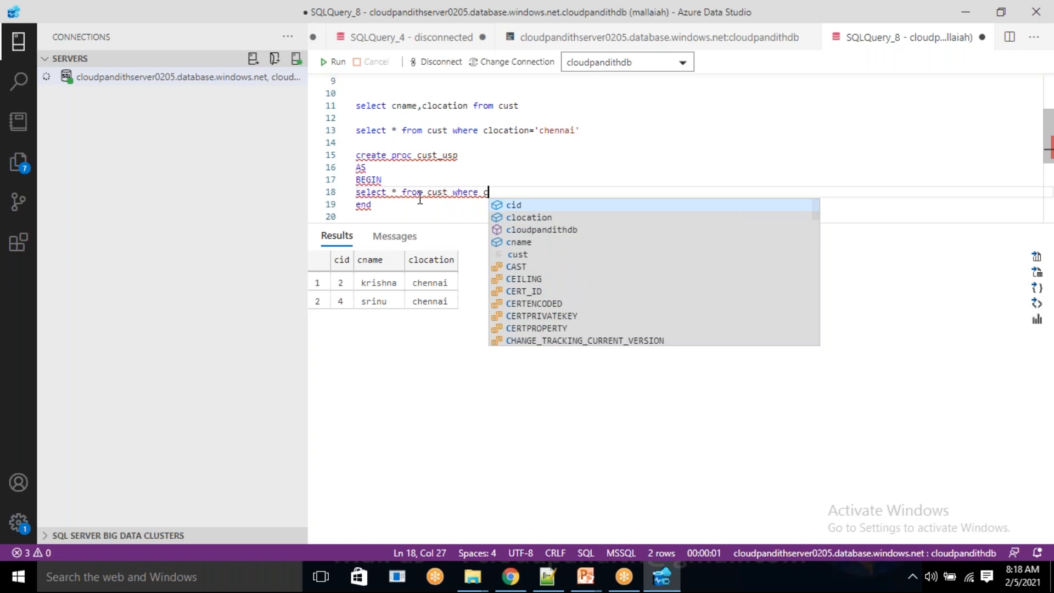
pyautogui.write('locat')
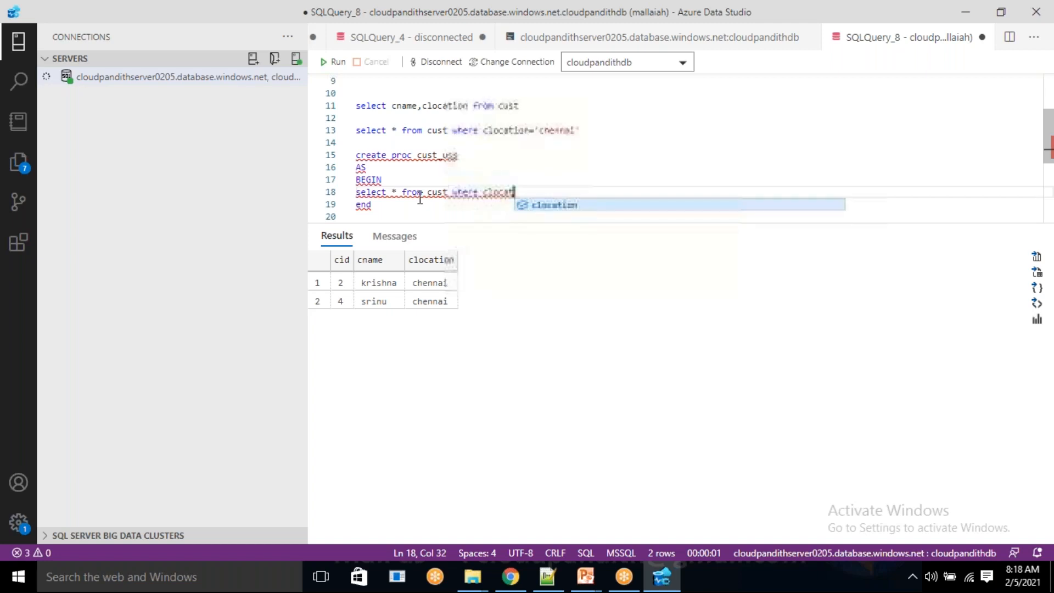
pyautogui.write('oi')
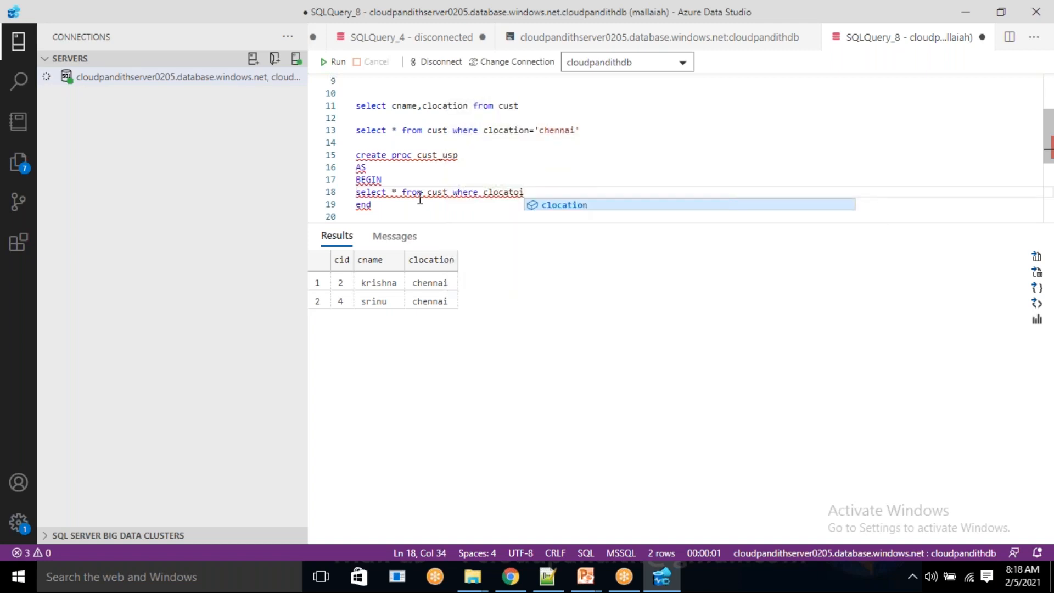
pyautogui.write('on=')
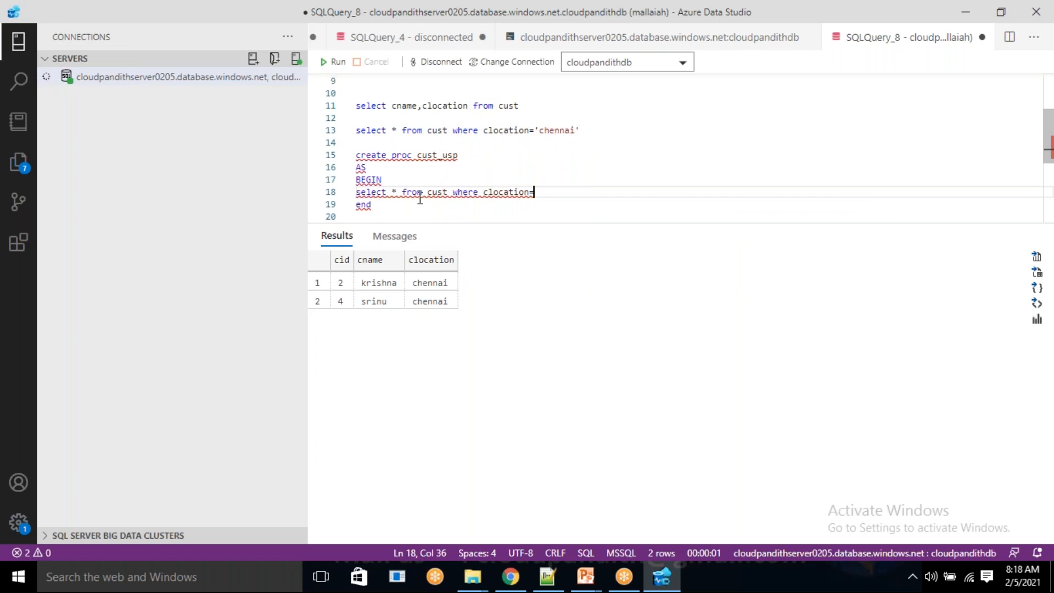
pyautogui.write("'chennai")
# Delete the hard-coded 'chennai' value from the procedure's clocation filter
pyautogui.moveTo(442, 155); pyautogui.dragTo(438, 155)
pyautogui.doubleClick(448, 153)
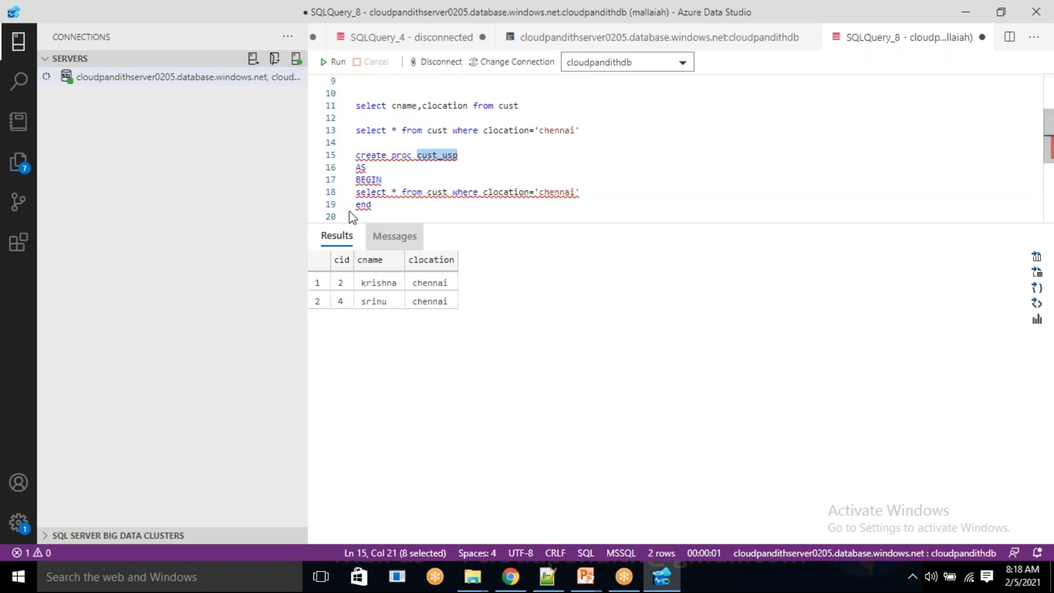
pyautogui.click(431, 209)
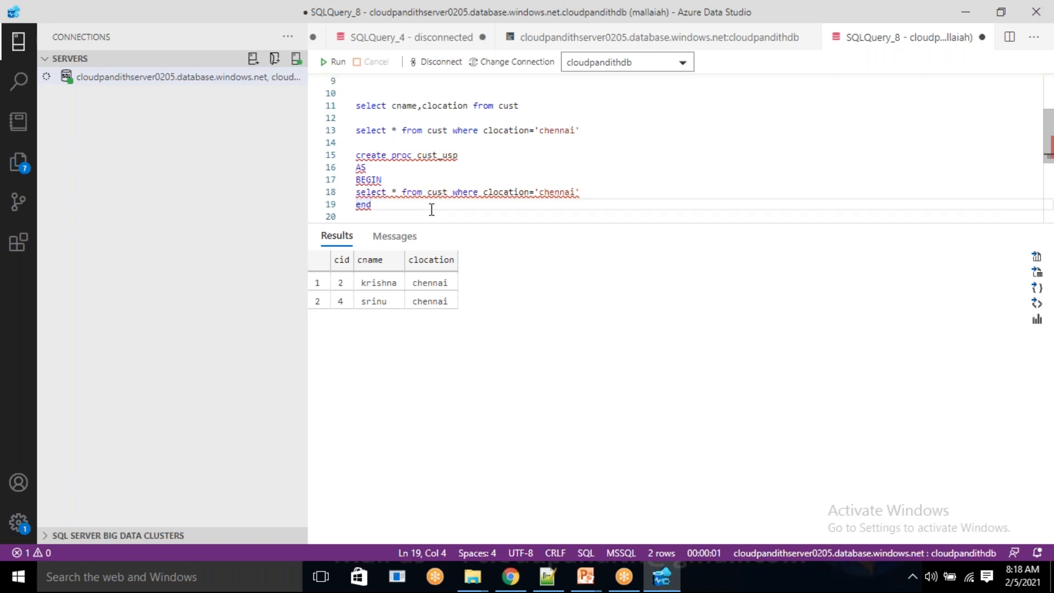
pyautogui.click(575, 193)
pyautogui.press('BackSpace')
pyautogui.press('BackSpace')
pyautogui.press('BackSpace')
pyautogui.press('BackSpace')
pyautogui.press('BackSpace')
pyautogui.press('BackSpace')
pyautogui.press('BackSpace')
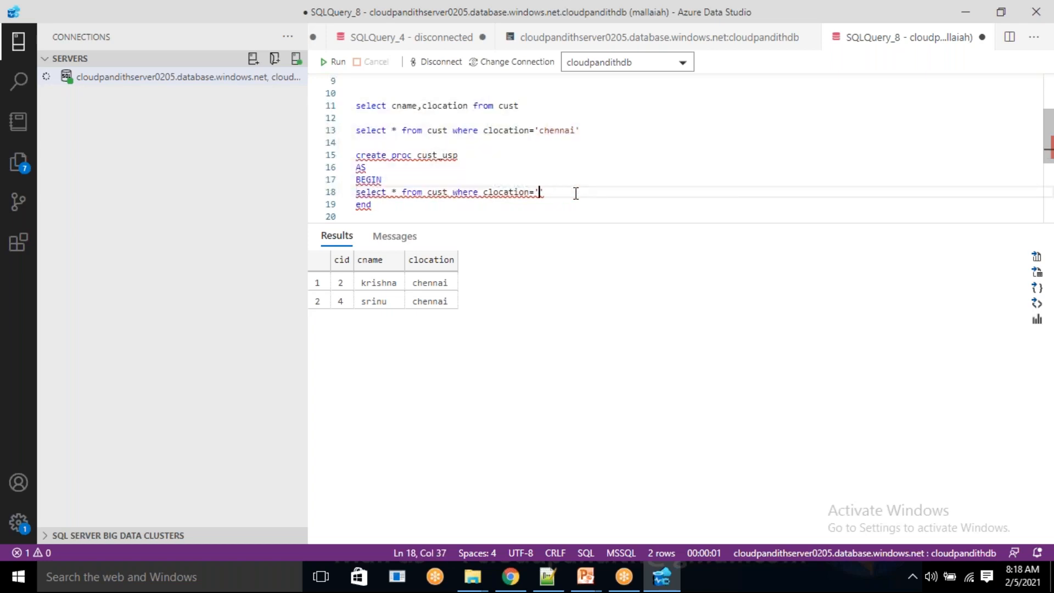
pyautogui.hotkey('ctrl', 'z')
pyautogui.moveTo(372, 204); pyautogui.dragTo(356, 156)
pyautogui.doubleClick(555, 192)
pyautogui.moveTo(575, 192); pyautogui.dragTo(535, 191)
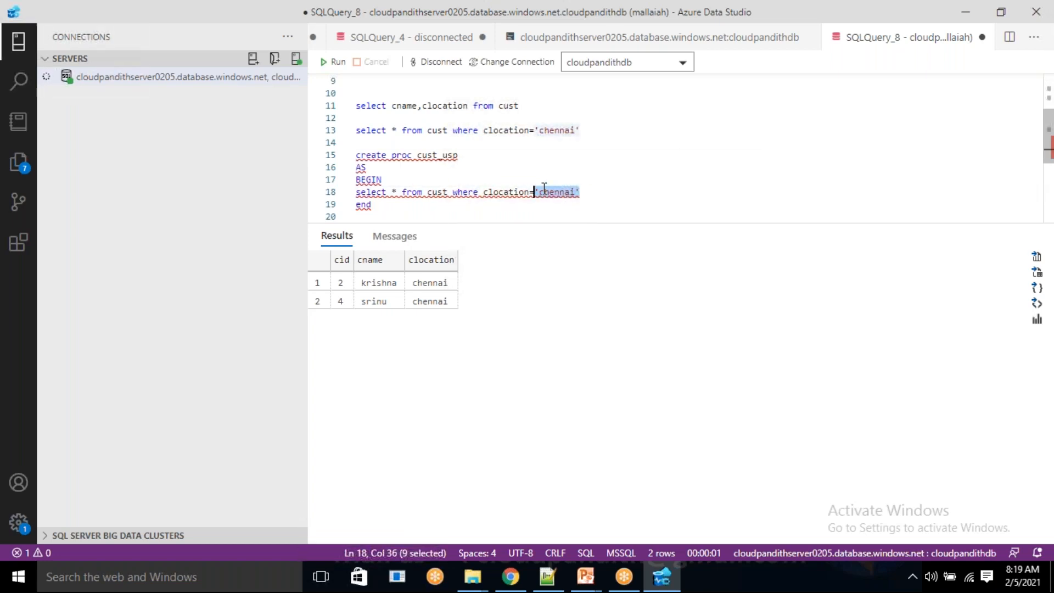
pyautogui.press('Delete')
pyautogui.click(488, 158)
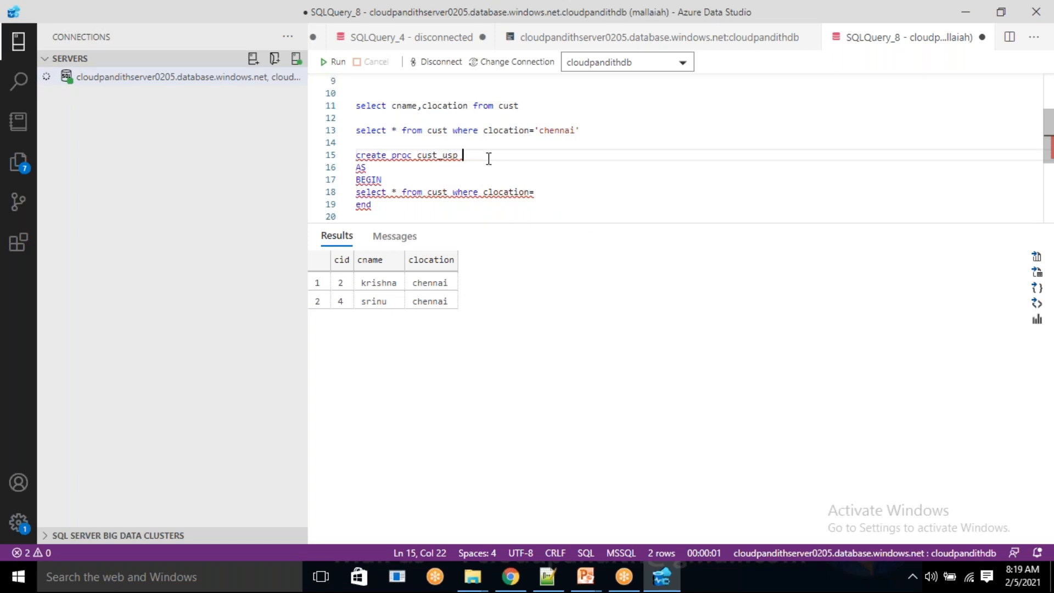
pyautogui.write('@plocation')
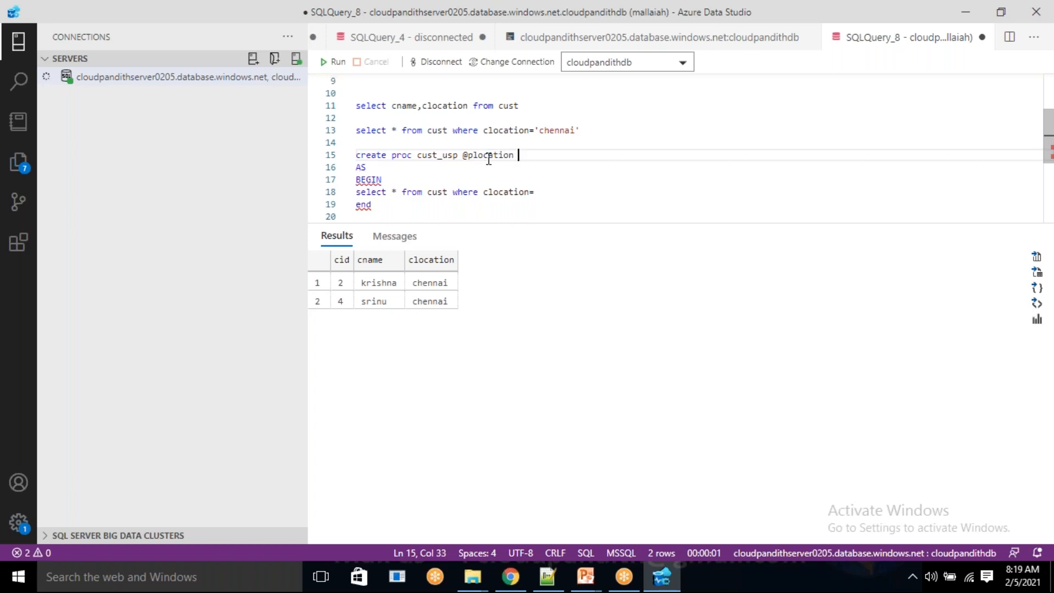
pyautogui.write(' varchar(50)')
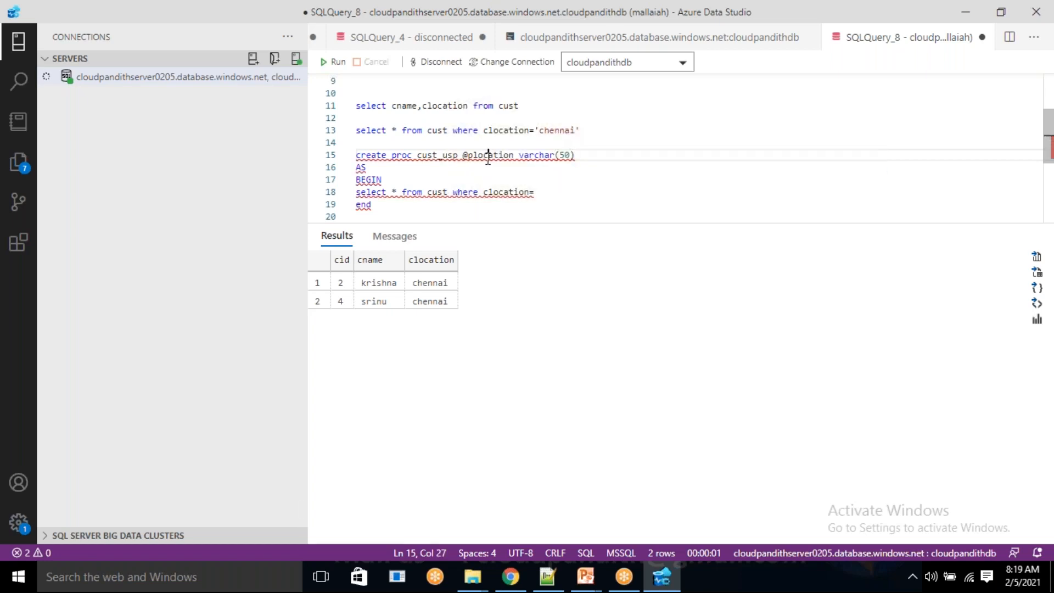
pyautogui.doubleClick(488, 158)
pyautogui.hotkey('ctrl', 'c')
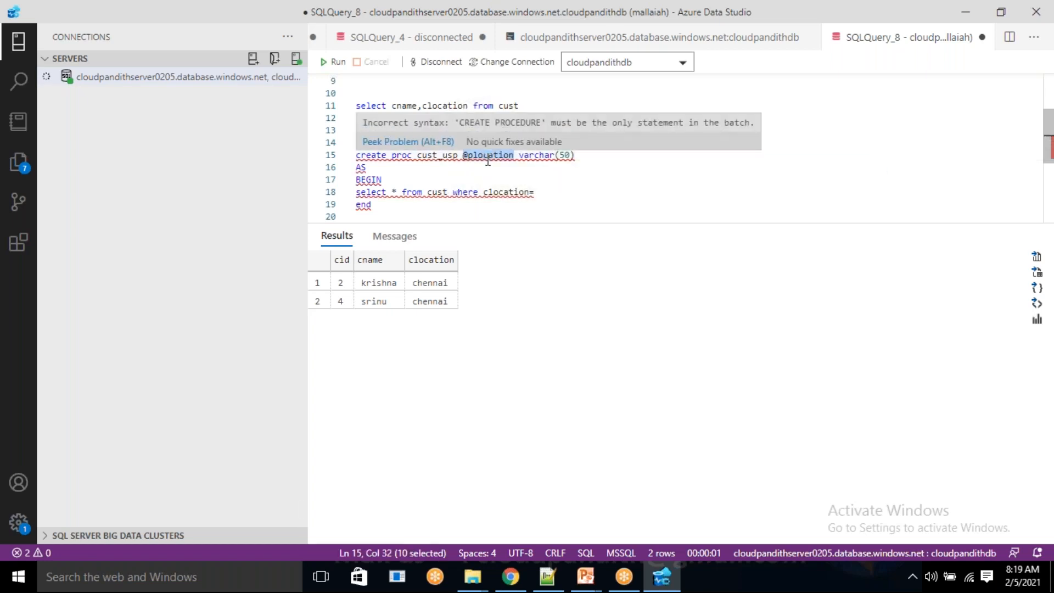
pyautogui.click(566, 192)
pyautogui.hotkey('ctrl', 'v')
# Write a cust_usp 'chennai' call on line 22 below the procedure
pyautogui.moveTo(453, 214); pyautogui.dragTo(451, 208)
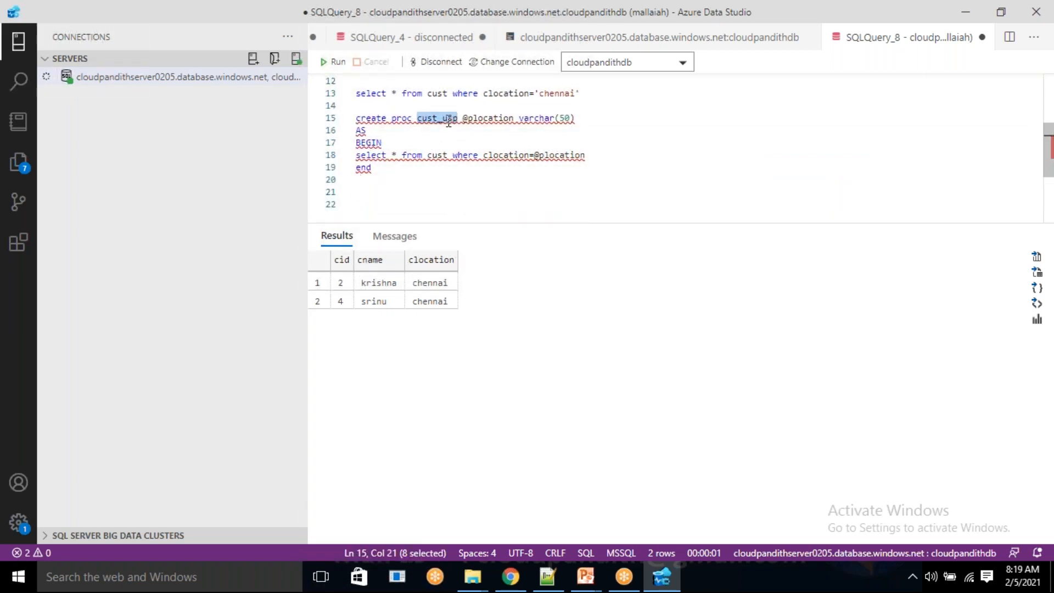
pyautogui.click(379, 199)
pyautogui.write('cust_usp')
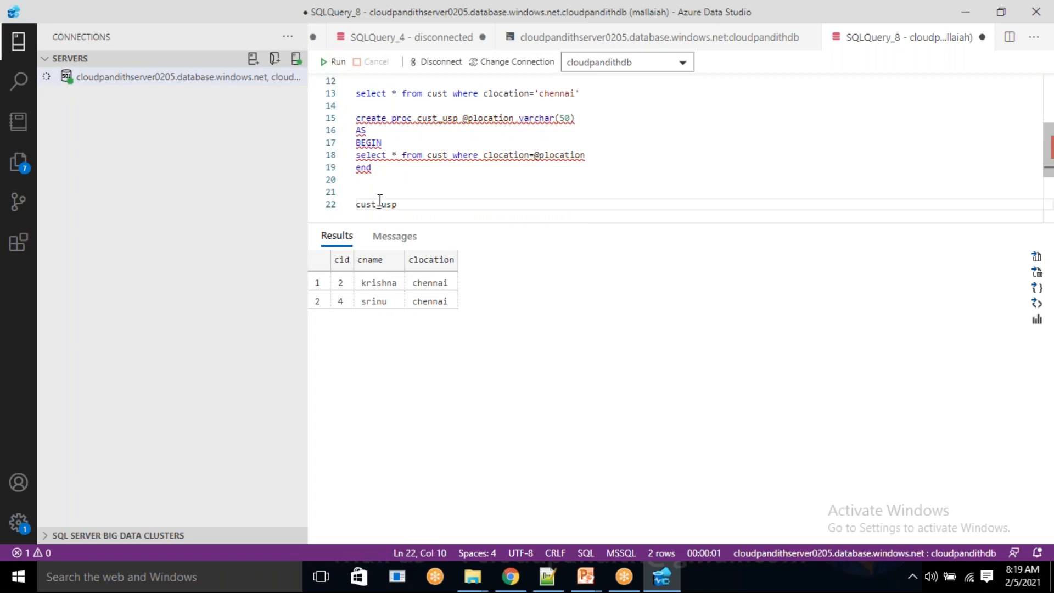
pyautogui.write("'chennai")
pyautogui.moveTo(490, 207); pyautogui.dragTo(353, 211)
pyautogui.click(454, 205)
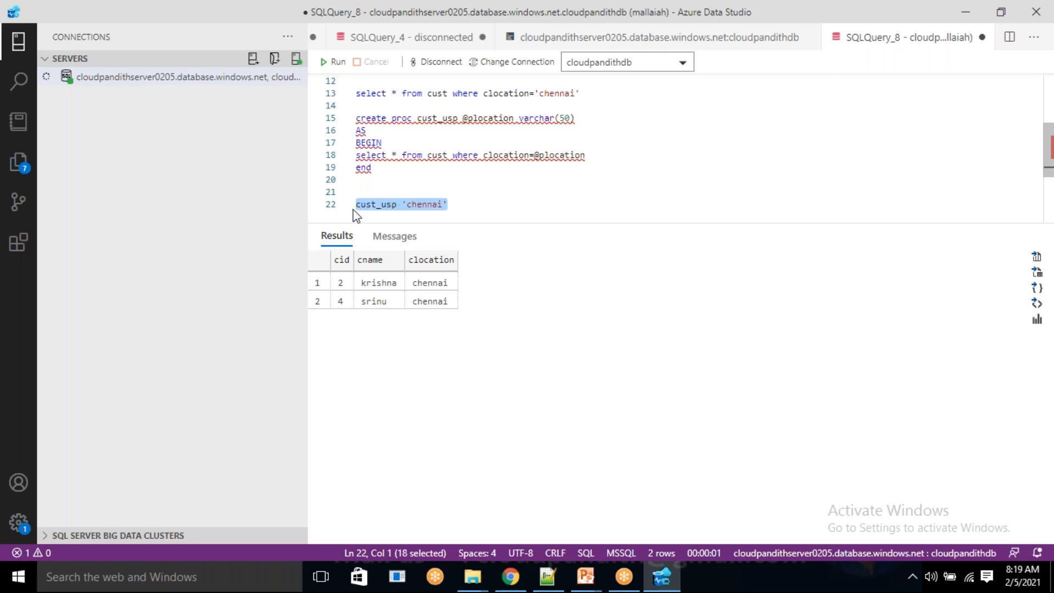
pyautogui.moveTo(389, 169); pyautogui.dragTo(356, 118)
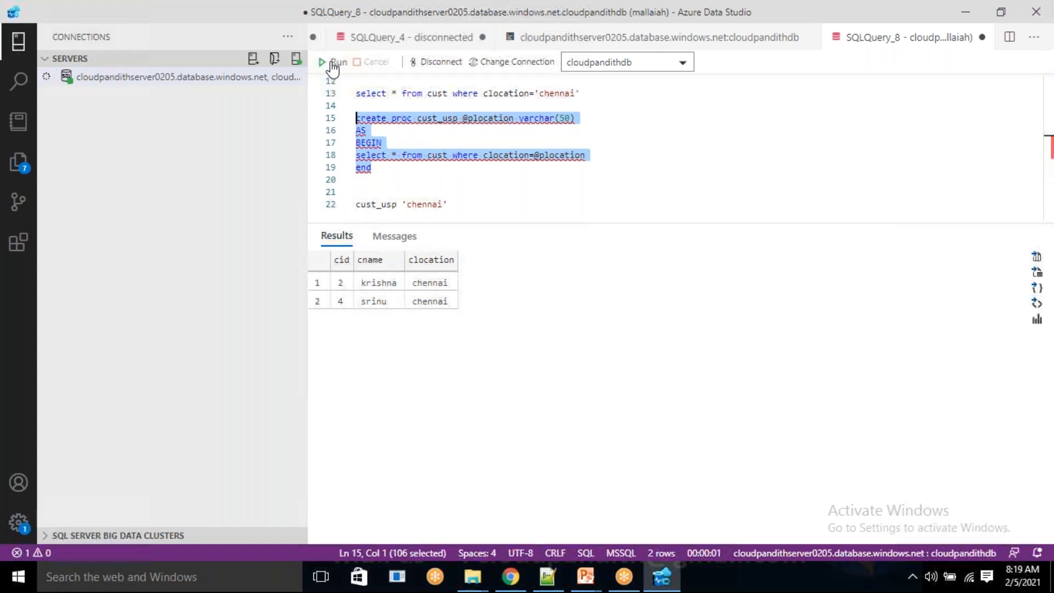
# Create the cust_usp procedure, then run the cust_usp 'chennai' call
pyautogui.click(333, 63)
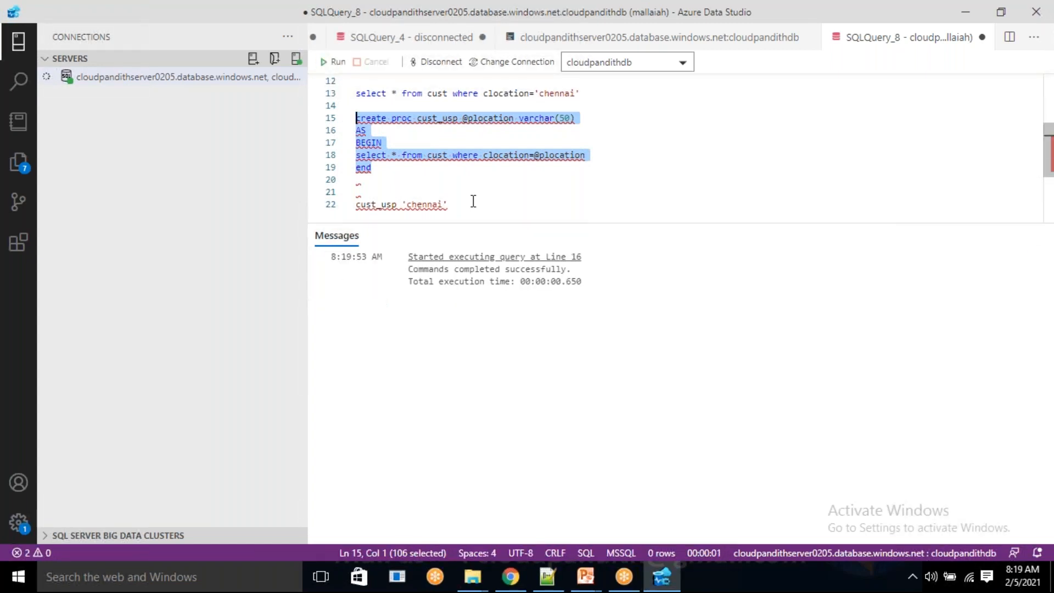
pyautogui.moveTo(473, 205); pyautogui.dragTo(355, 205)
pyautogui.click(332, 63)
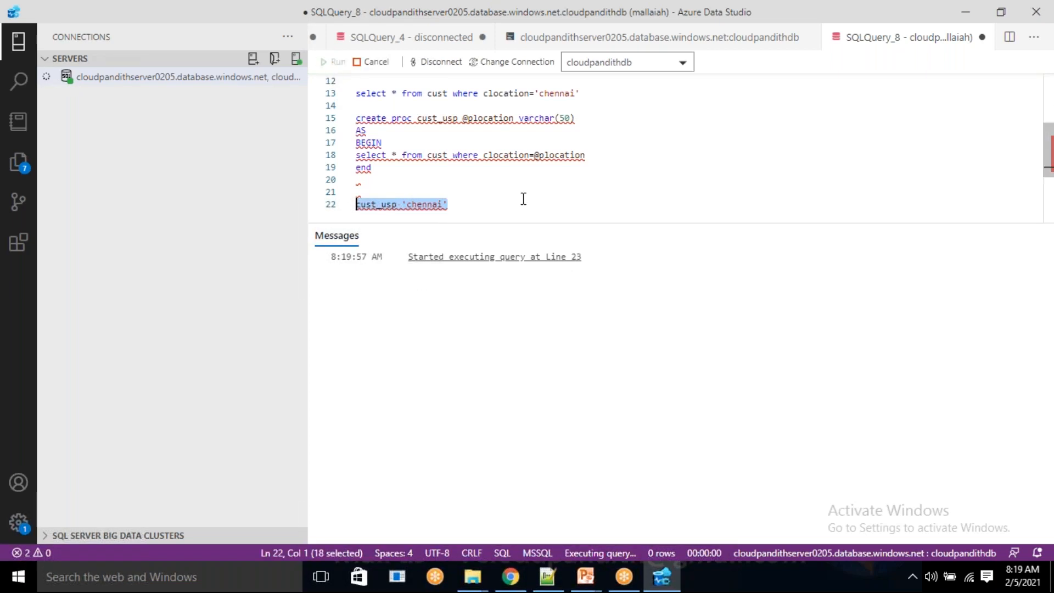
# Add select * form cust; on line 21 and run it with the call
pyautogui.scroll(-1, 521, 199)
pyautogui.click(421, 146)
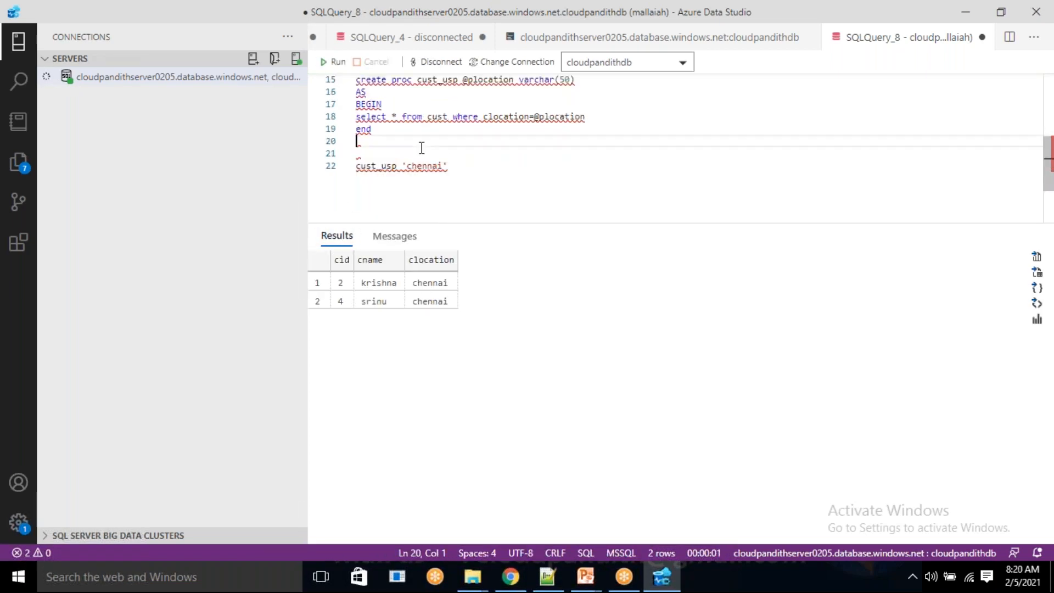
pyautogui.press('Down')
pyautogui.write('se')
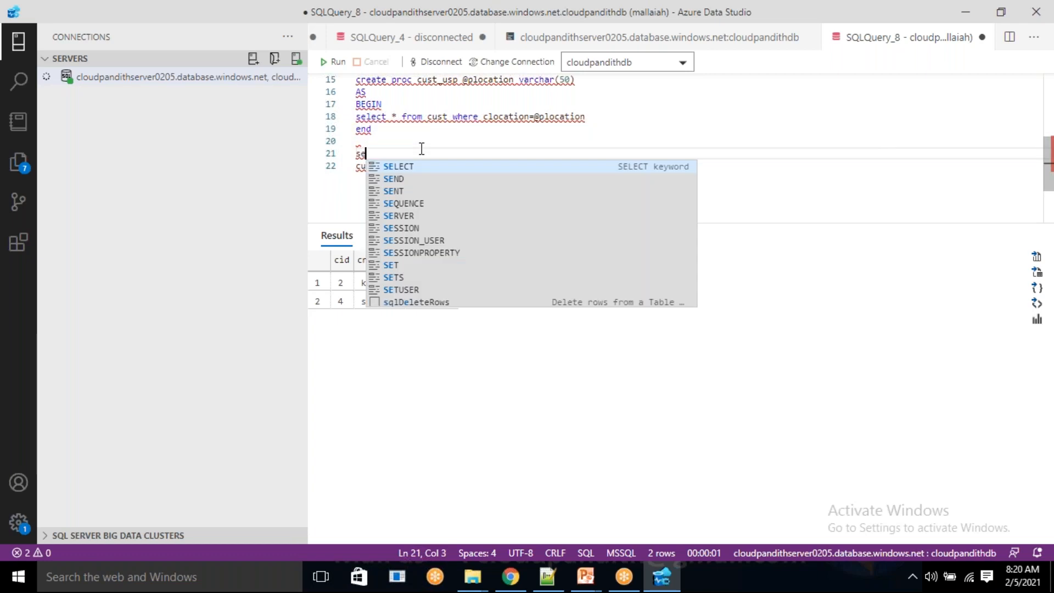
pyautogui.write('lect ')
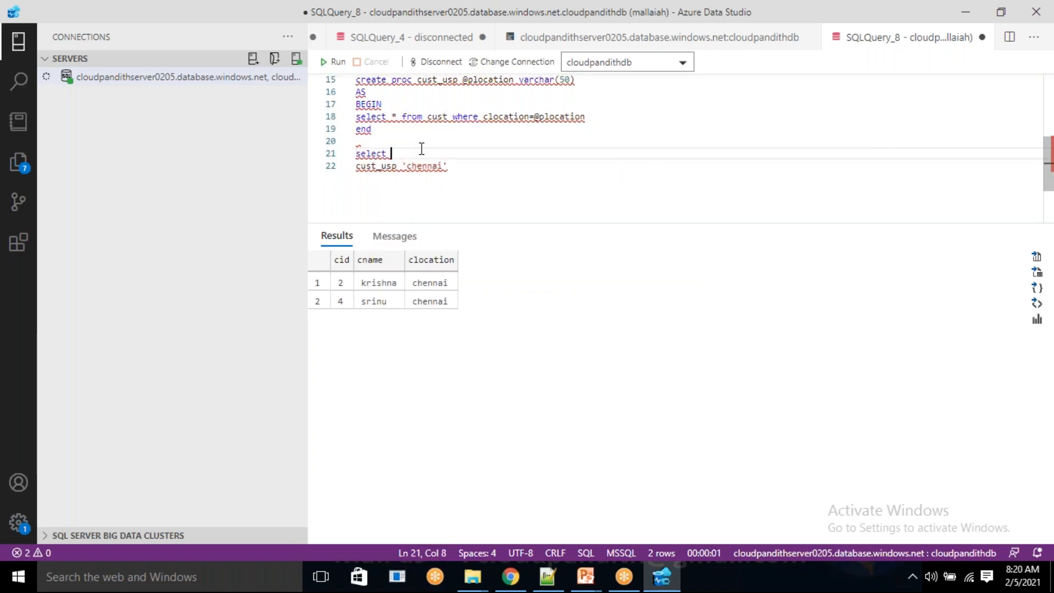
pyautogui.write('* form cust')
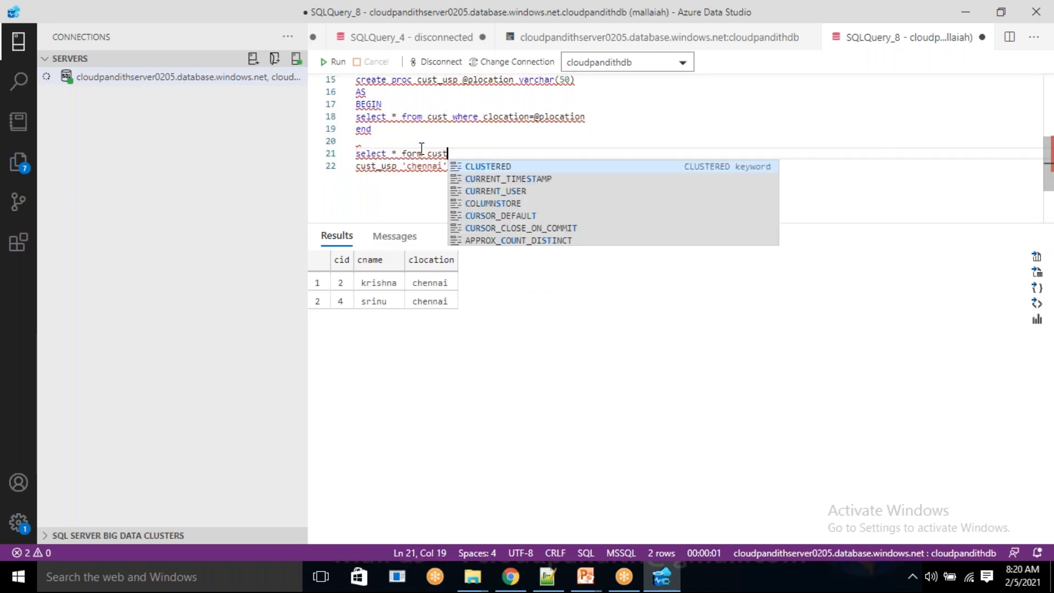
pyautogui.moveTo(449, 166); pyautogui.dragTo(351, 157)
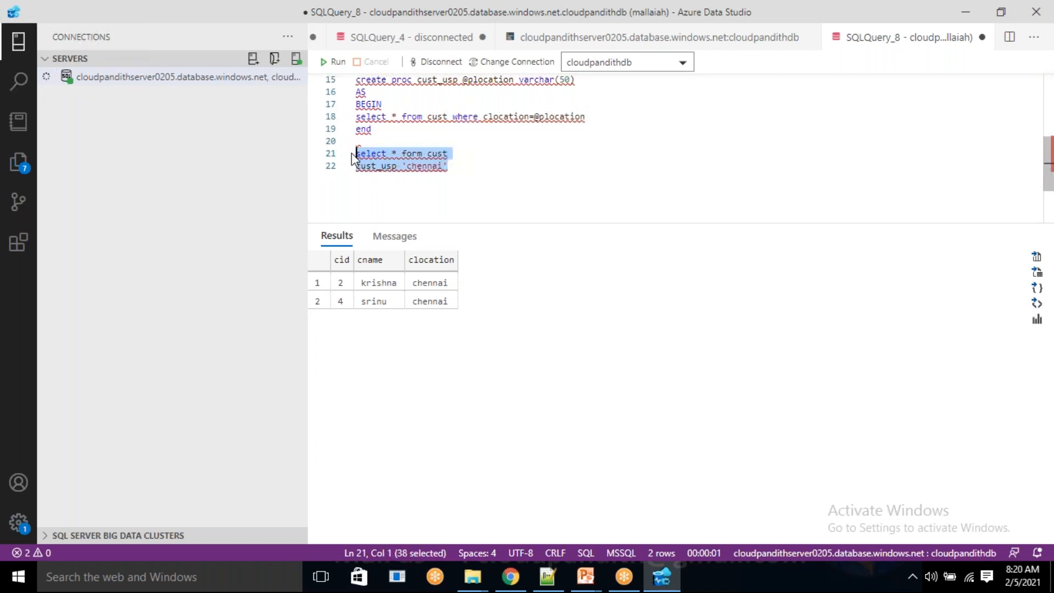
pyautogui.click(324, 63)
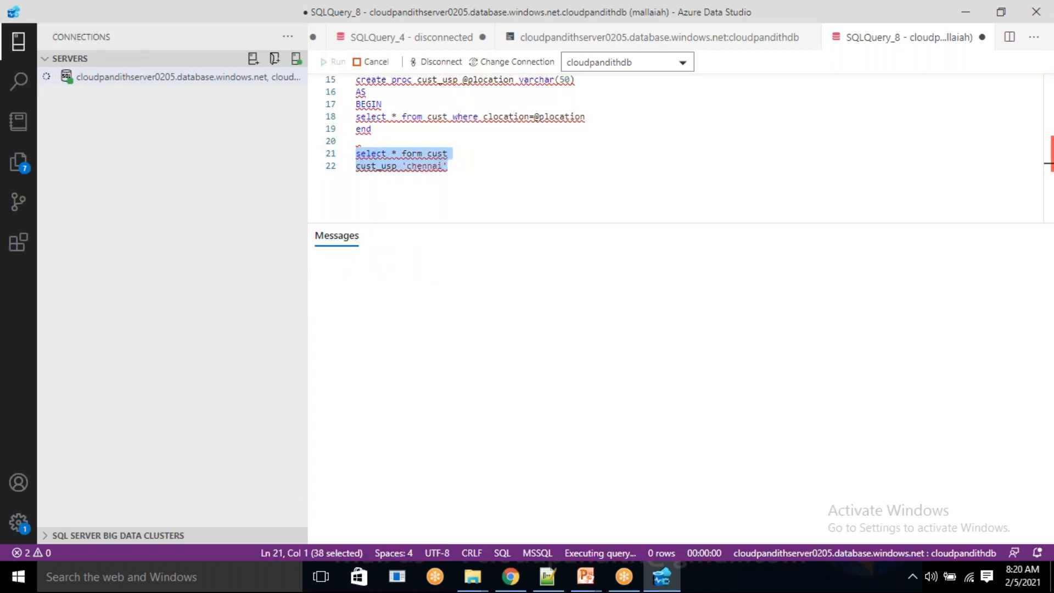
pyautogui.click(459, 154)
pyautogui.write(';')
pyautogui.moveTo(467, 164); pyautogui.dragTo(331, 161)
pyautogui.click(331, 62)
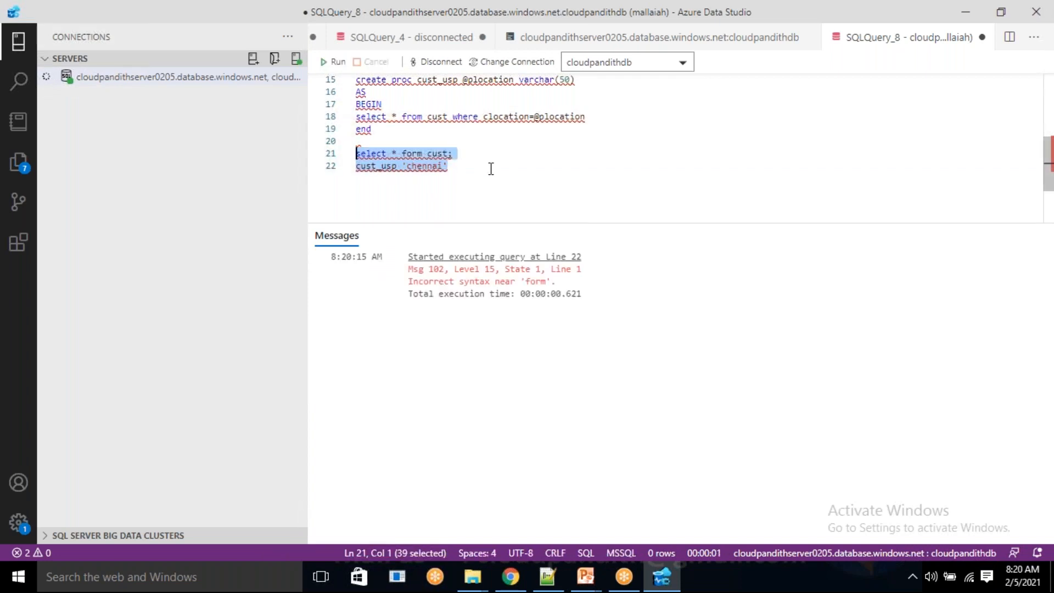
# Correct 'form' to 'from' and rerun lines 21–22, still erroring near cust_usp
pyautogui.click(414, 154)
pyautogui.press('BackSpace')
pyautogui.write('o')
pyautogui.moveTo(449, 165); pyautogui.dragTo(340, 154)
pyautogui.press('F5')
pyautogui.click(483, 165)
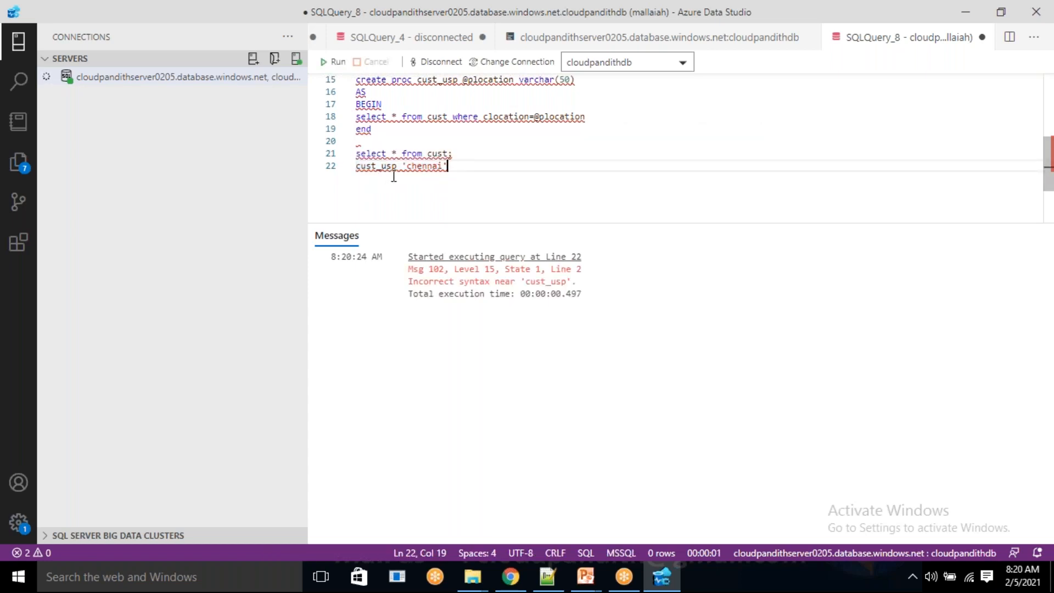
pyautogui.moveTo(461, 153); pyautogui.dragTo(332, 152)
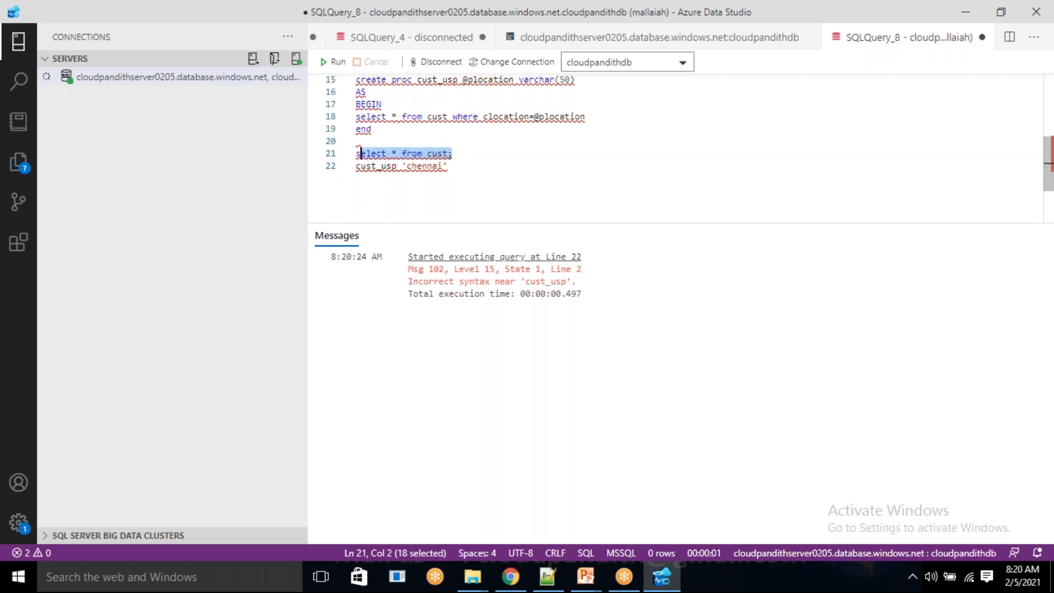
# Run select * from cust to list all four customers and their locations
pyautogui.click(333, 61)
pyautogui.click(484, 168)
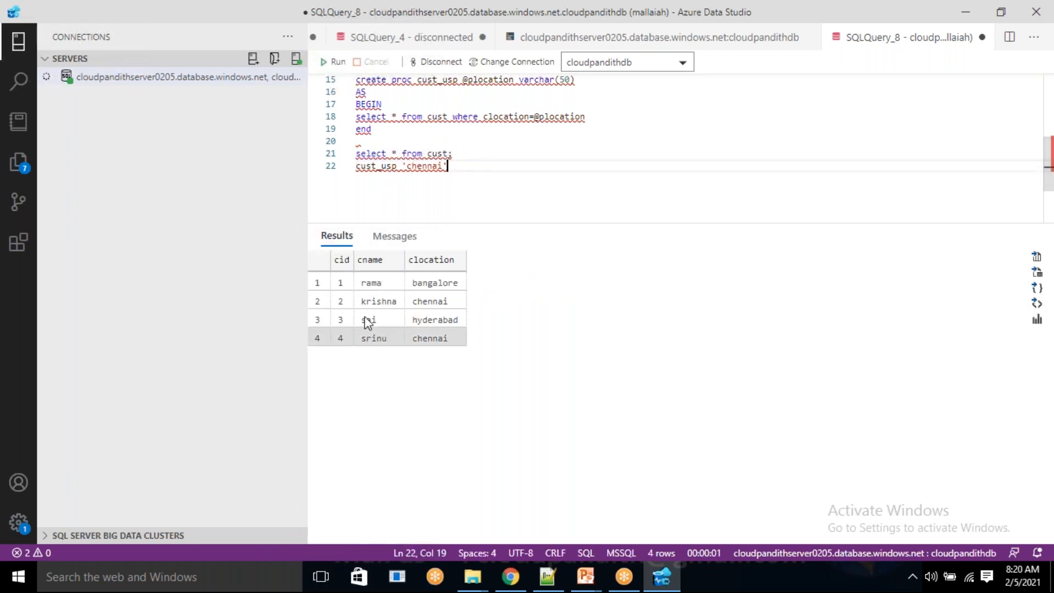
pyautogui.click(439, 301)
pyautogui.click(450, 334)
pyautogui.click(446, 285)
pyautogui.click(448, 318)
# Run cust_usp 'chennai' alone, returning krishna and srinu
pyautogui.moveTo(449, 165); pyautogui.dragTo(406, 167)
pyautogui.click(381, 177)
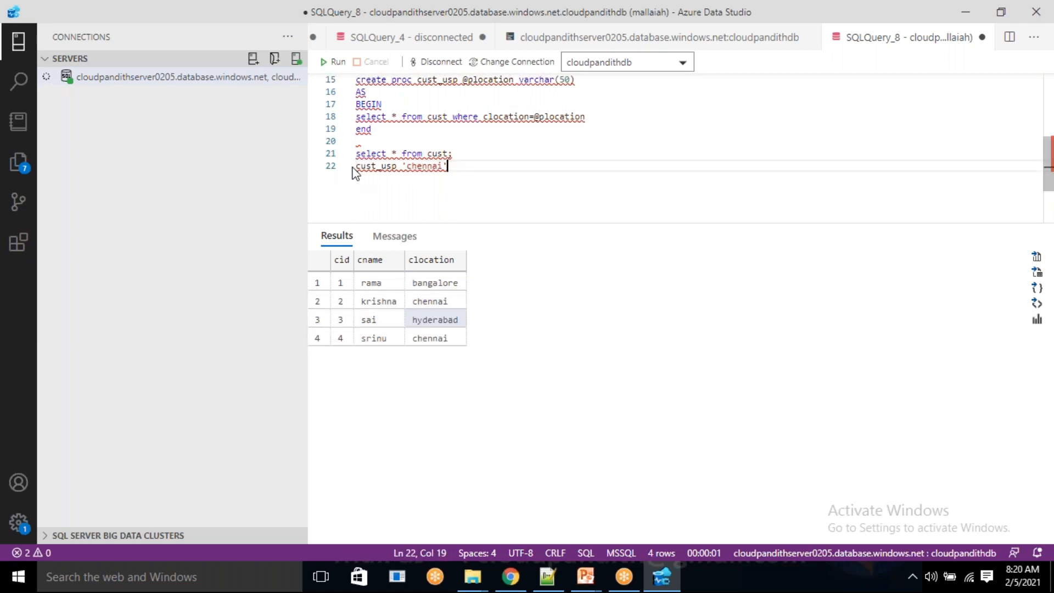
pyautogui.keyDown('shift'); pyautogui.click(353, 167); pyautogui.keyUp('shift')
pyautogui.click(332, 62)
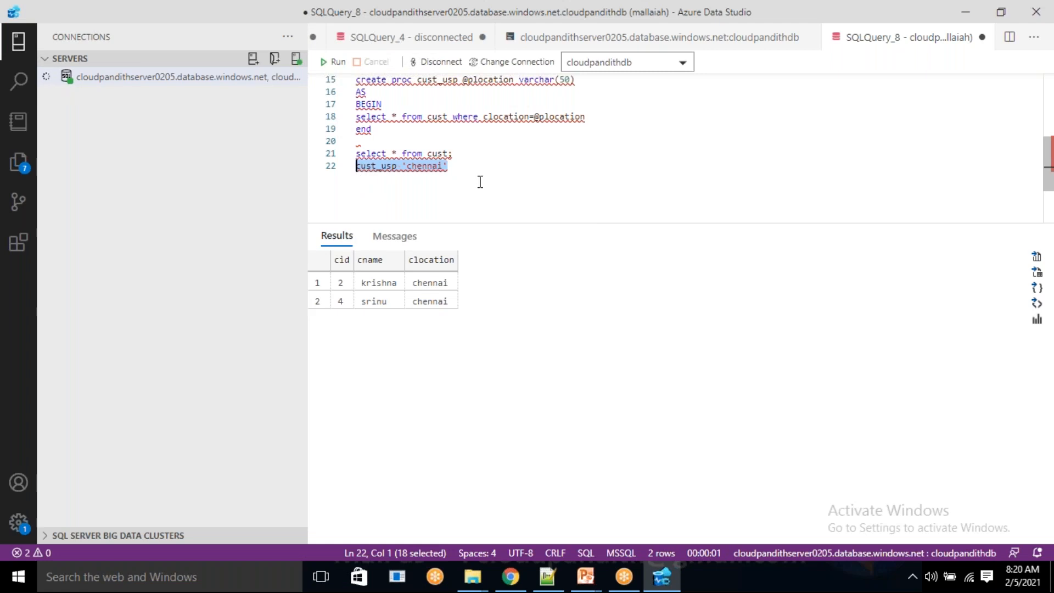
# Change the cust_usp call's location to 'hyderabad' and run it
pyautogui.click(445, 159)
pyautogui.press('BackSpace')
pyautogui.press('BackSpace')
pyautogui.press('BackSpace')
pyautogui.press('BackSpace')
pyautogui.press('BackSpace')
pyautogui.press('BackSpace')
pyautogui.press('BackSpace')
pyautogui.write('hyderabad')
pyautogui.hotkey('shift', 'Home')
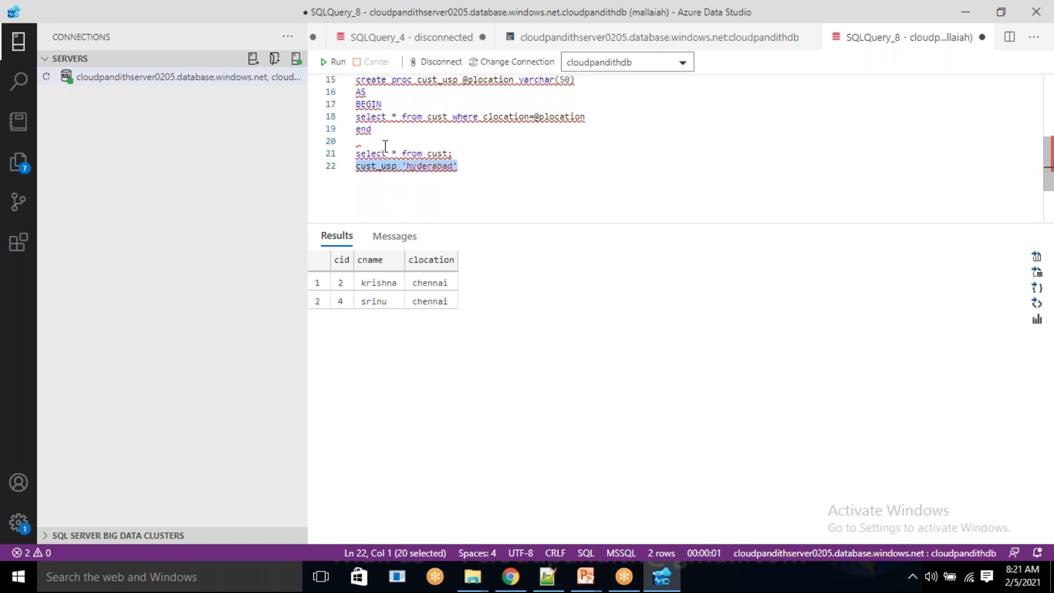
pyautogui.click(339, 65)
# Replace 'hyderabad' with 'Bangalore' in the call and run cust_usp again
pyautogui.doubleClick(451, 166)
pyautogui.press('BackSpace')
pyautogui.write('Bangalore')
pyautogui.moveTo(459, 166); pyautogui.dragTo(356, 165)
pyautogui.click(331, 62)
# Compare the capital B in 'Bangalore' with the lowercase bangalore in the results
pyautogui.click(478, 165)
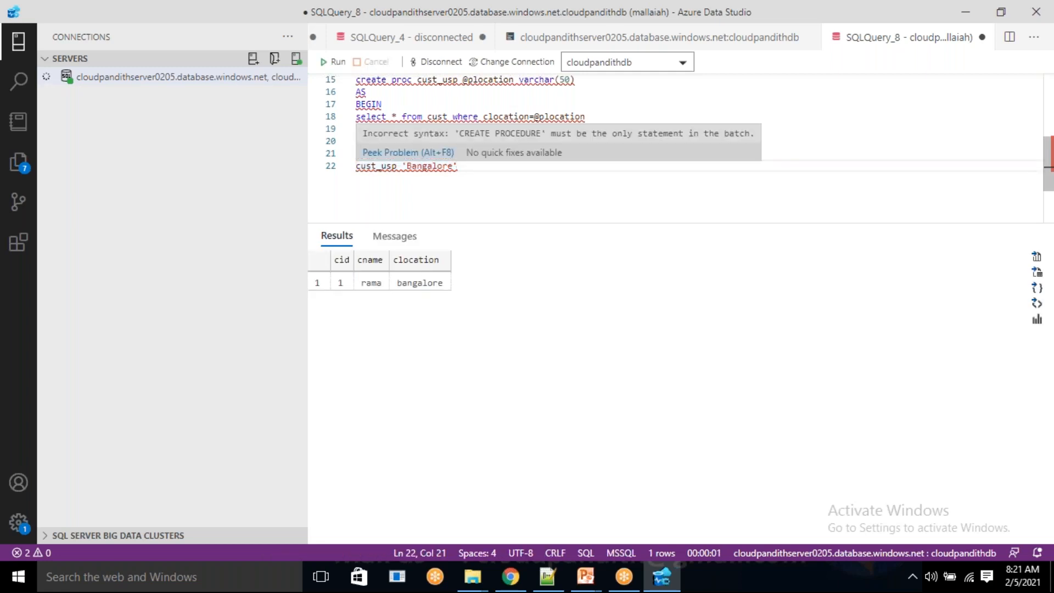
pyautogui.moveTo(475, 165); pyautogui.dragTo(356, 154)
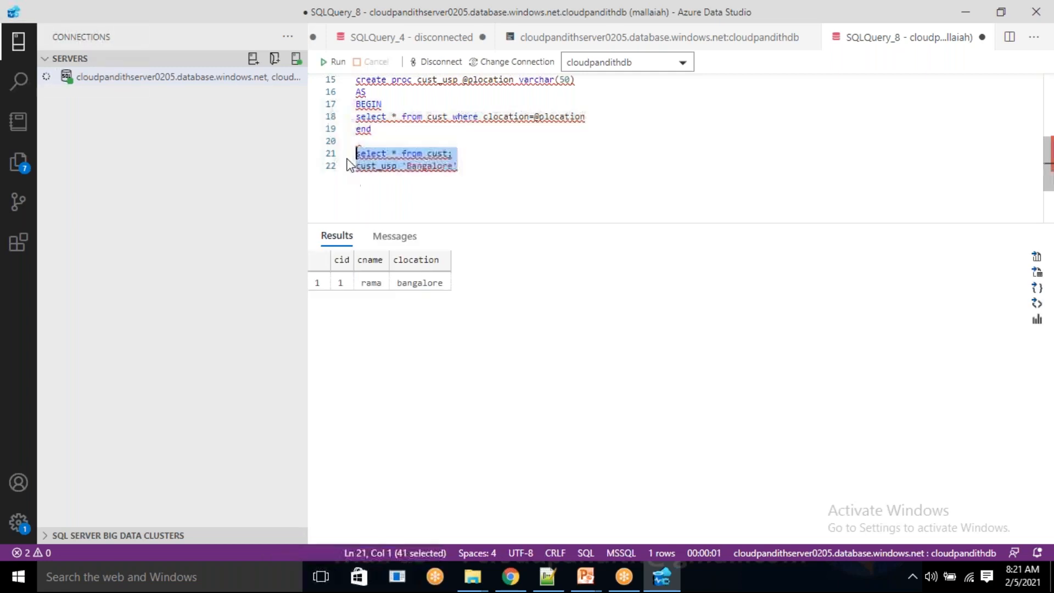
pyautogui.click(747, 23)
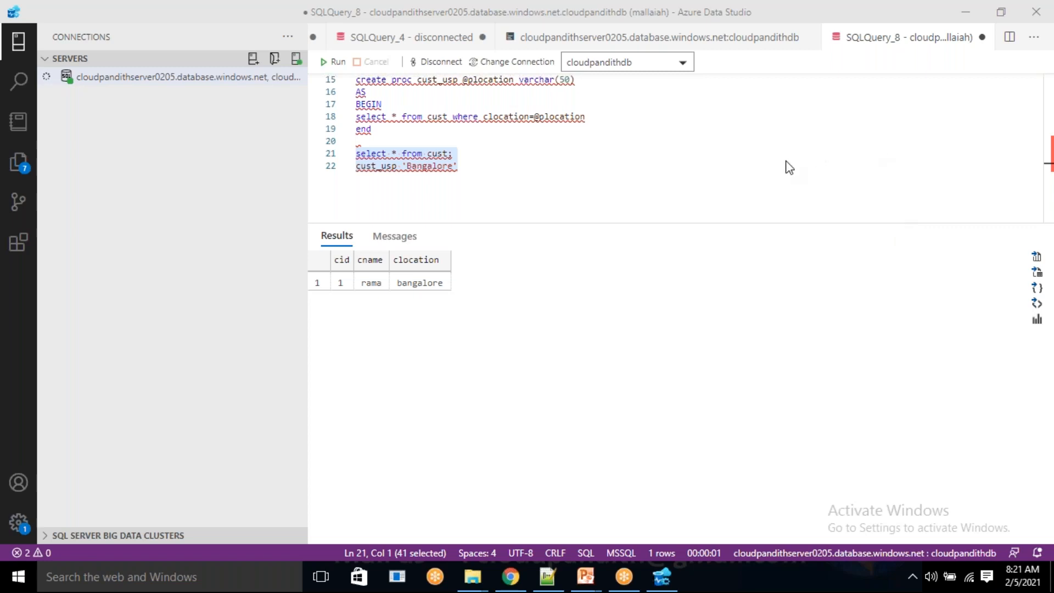
pyautogui.click(405, 197)
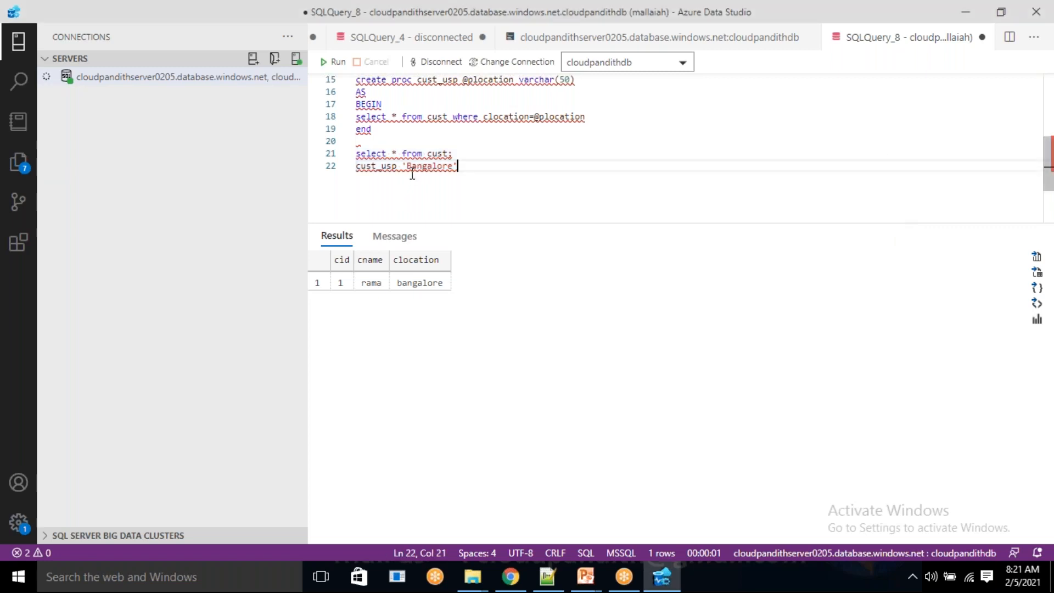
pyautogui.click(413, 168)
pyautogui.moveTo(413, 168); pyautogui.dragTo(407, 168)
pyautogui.click(405, 288)
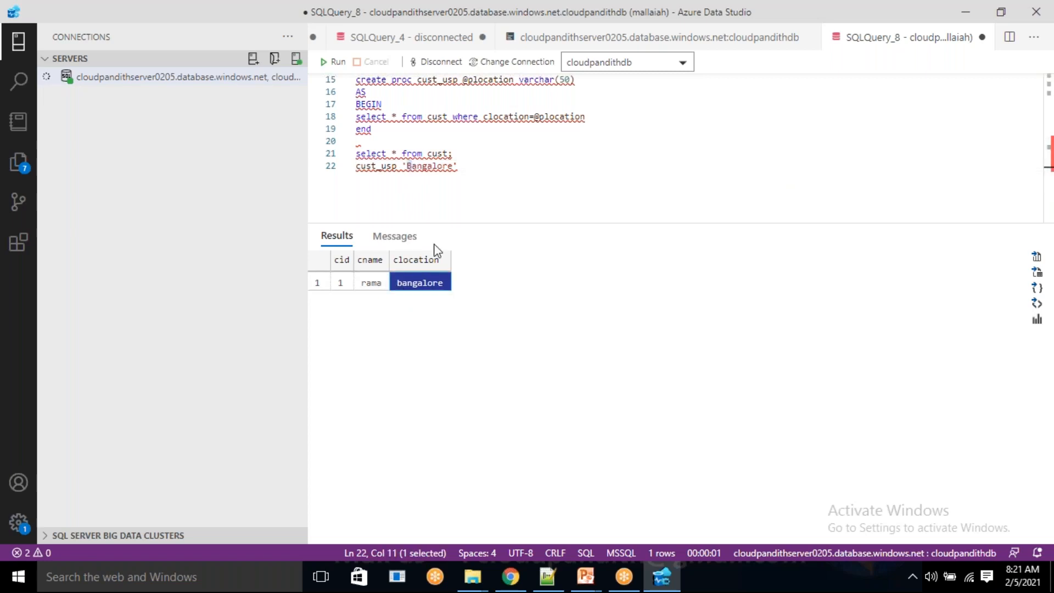
# Highlight the two cust_usp test lines 21–22 for review, then clear the selection
pyautogui.click(465, 165)
pyautogui.hotkey('shift', 'Up')
pyautogui.hotkey('shift', 'Home')
pyautogui.click(498, 172)
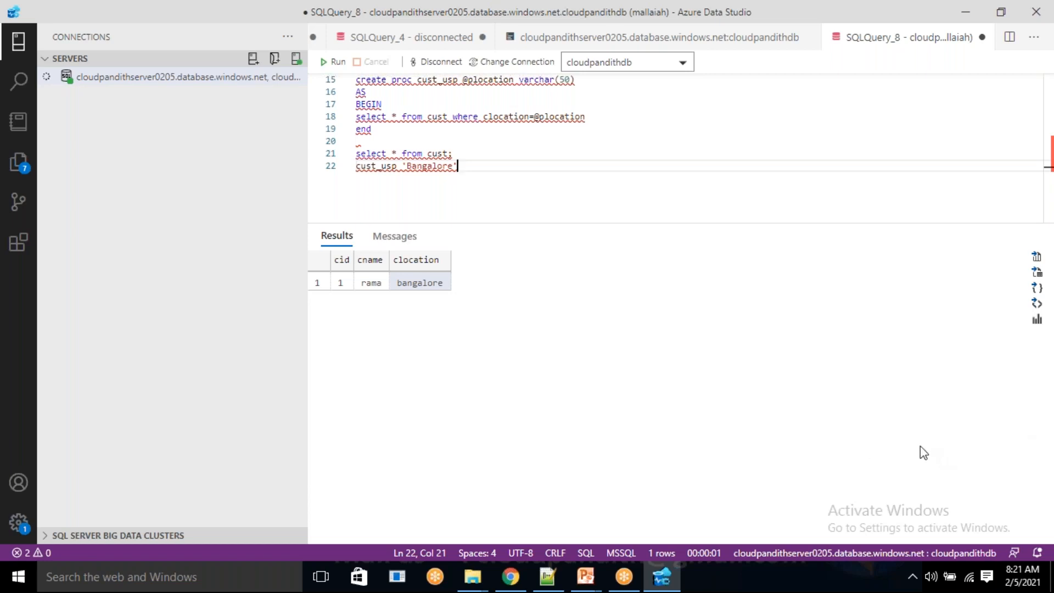
pyautogui.moveTo(459, 165); pyautogui.dragTo(337, 156)
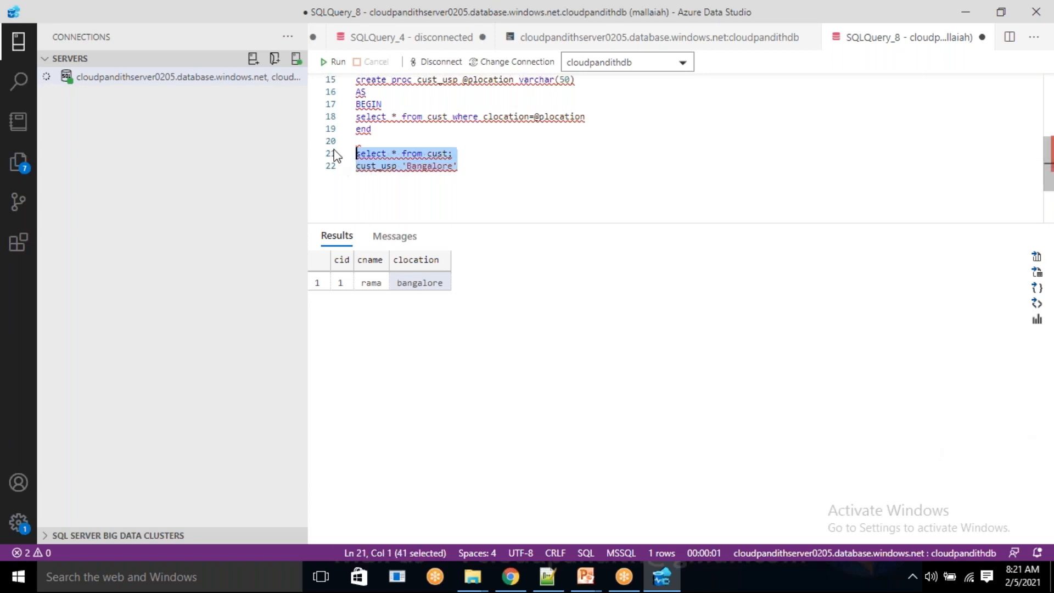
pyautogui.moveTo(483, 168); pyautogui.dragTo(351, 155)
pyautogui.click(559, 163)
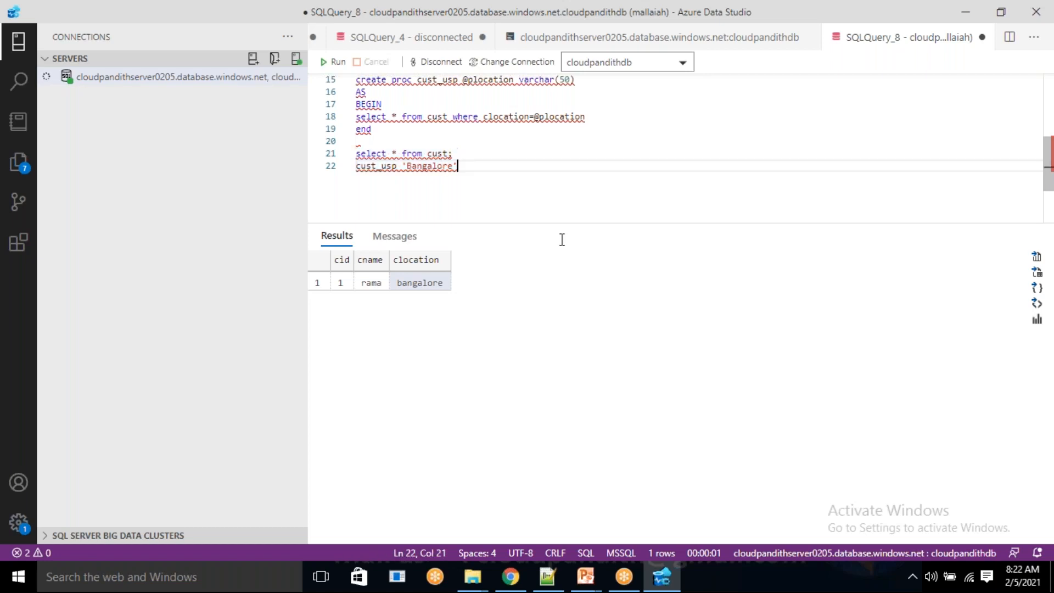
# Open the deployed storage account in the Azure portal and view its containers
pyautogui.click(513, 579)
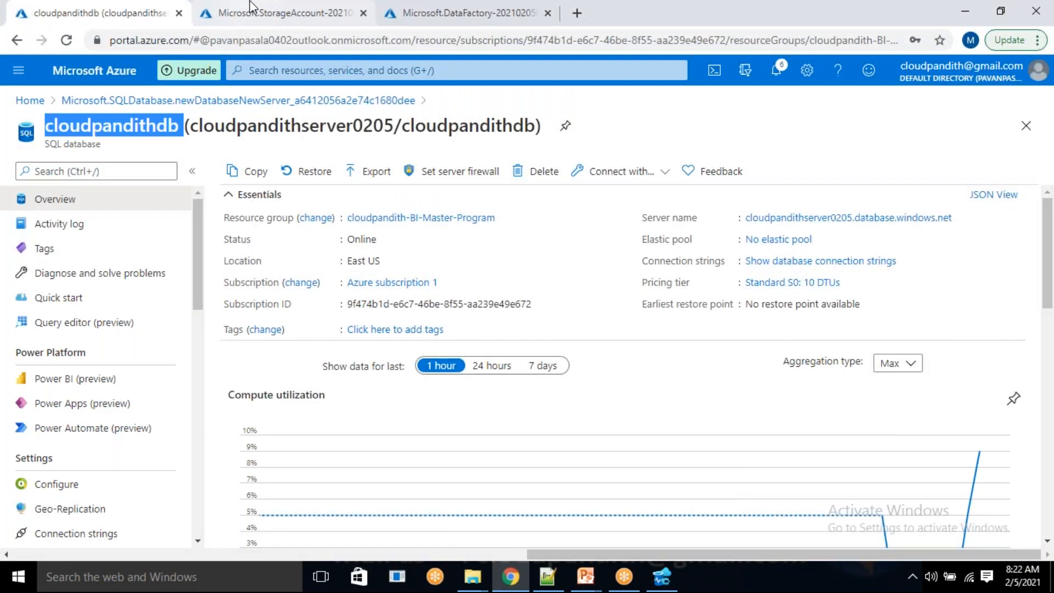
pyautogui.click(250, 8)
pyautogui.click(332, 396)
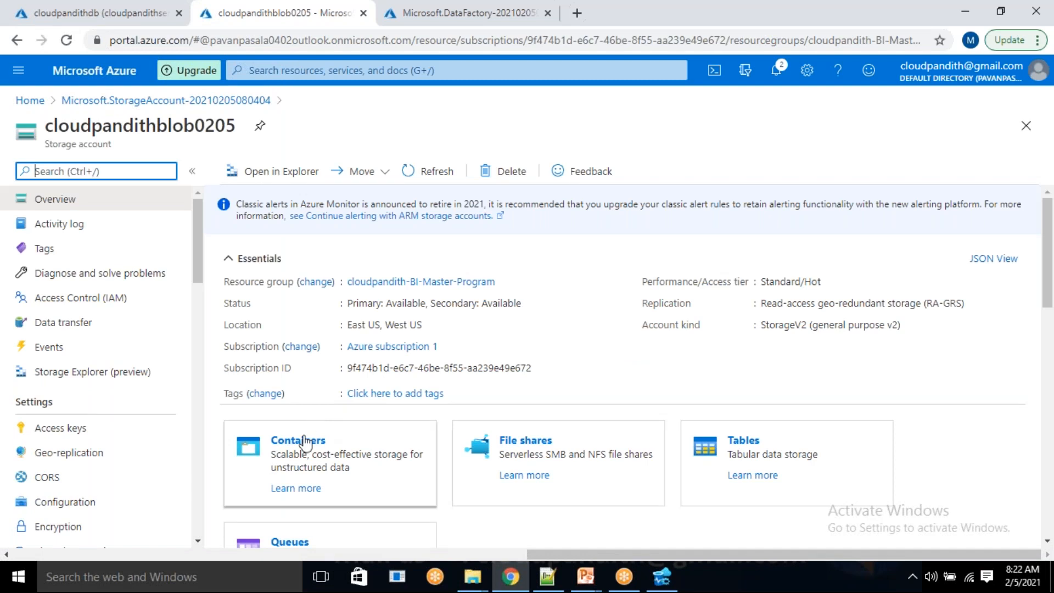
pyautogui.click(303, 443)
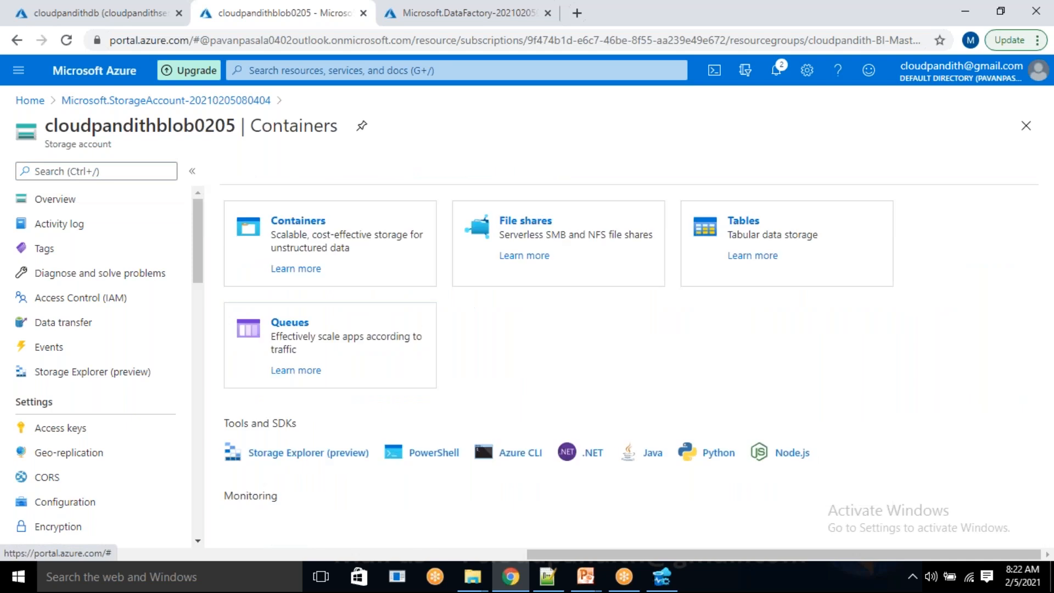
# Check the data factory deployment's cloudpandith-BI-Master-Program resource group
pyautogui.click(460, 11)
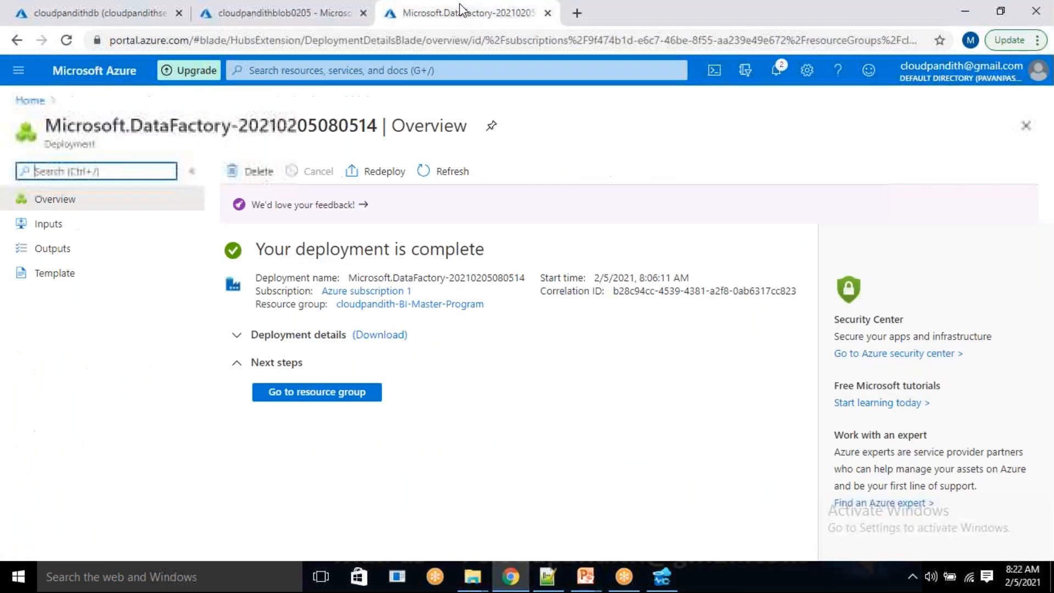
pyautogui.click(321, 392)
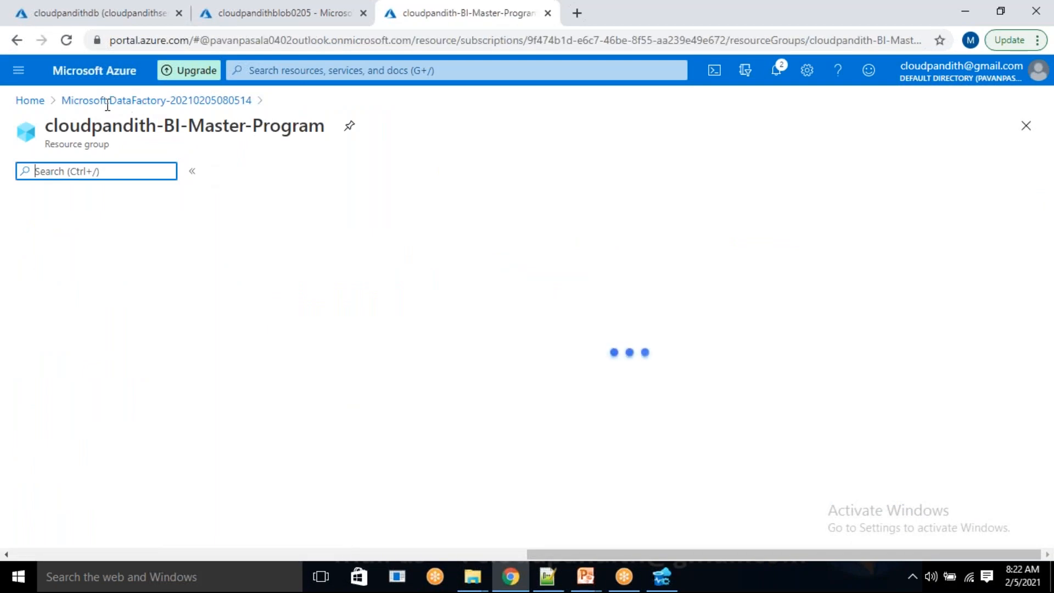
pyautogui.click(82, 101)
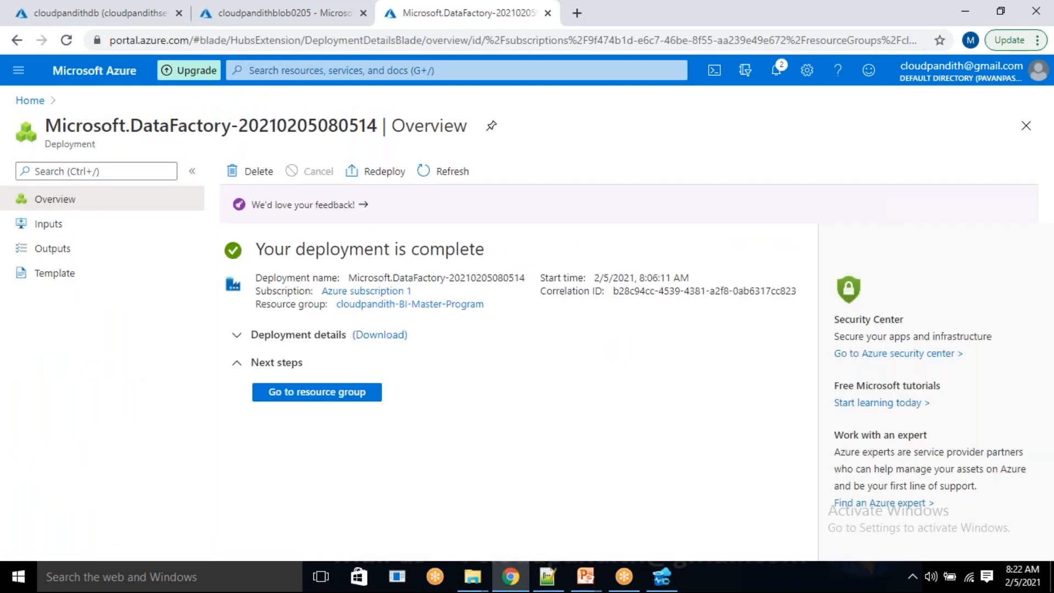
# Open data factory cloudpandithadfv20205 from Home's Data factories list and launch Author & Monitor
pyautogui.click(30, 100)
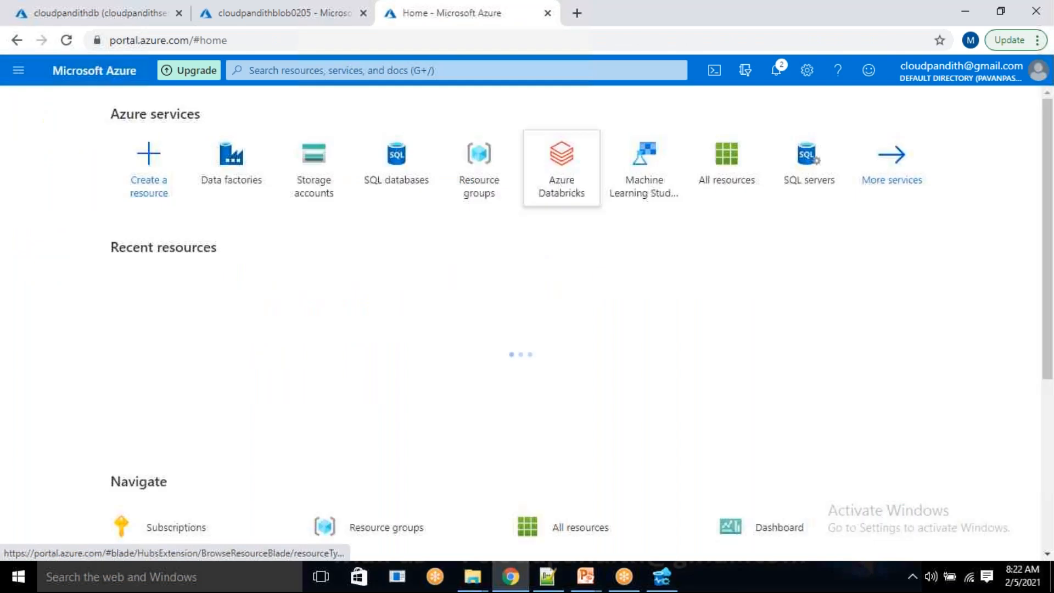
pyautogui.click(237, 178)
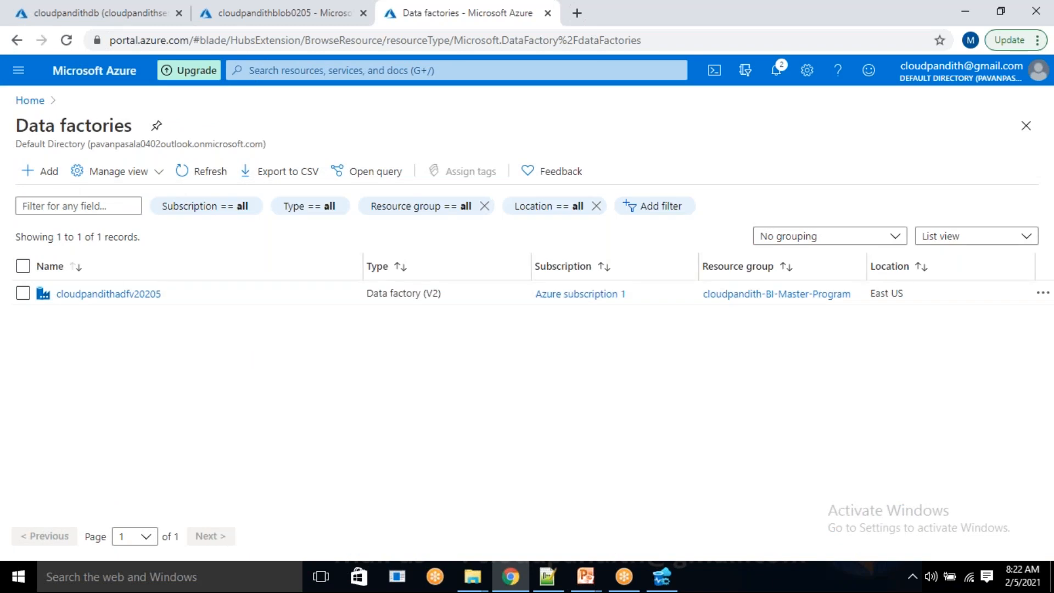
pyautogui.click(108, 293)
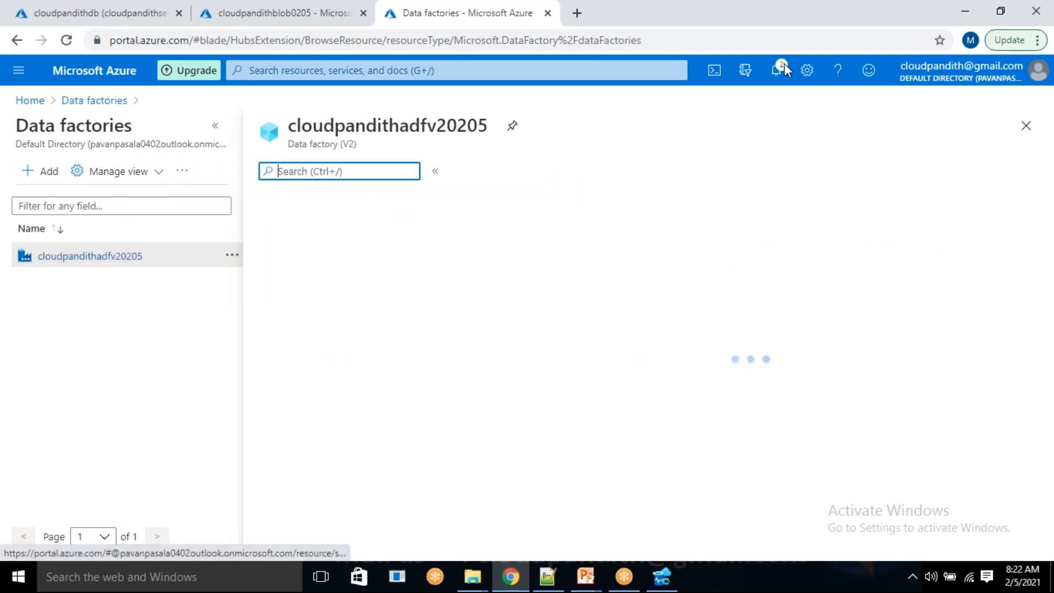
pyautogui.click(730, 446)
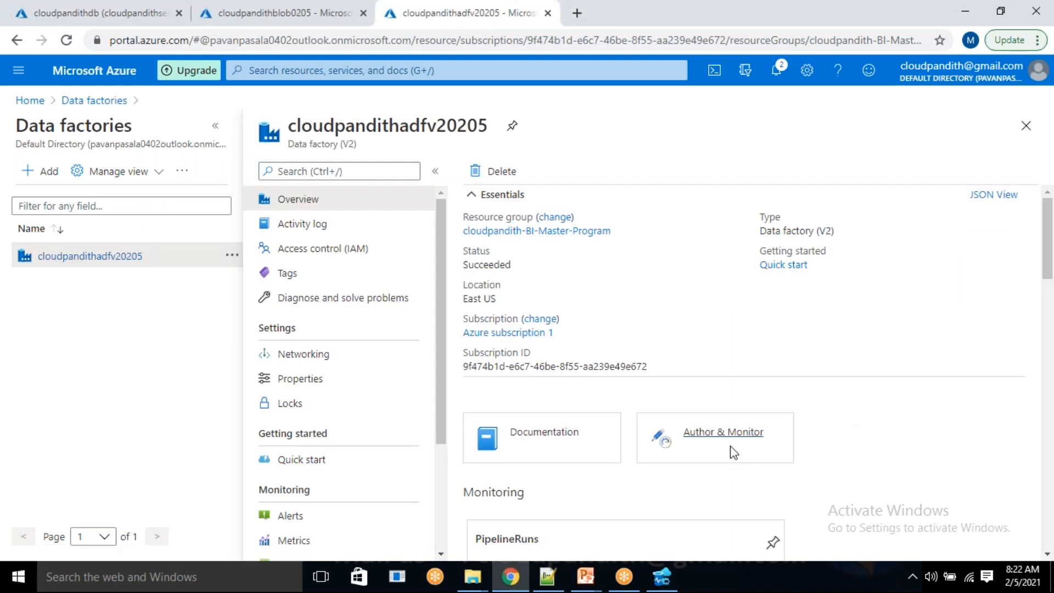
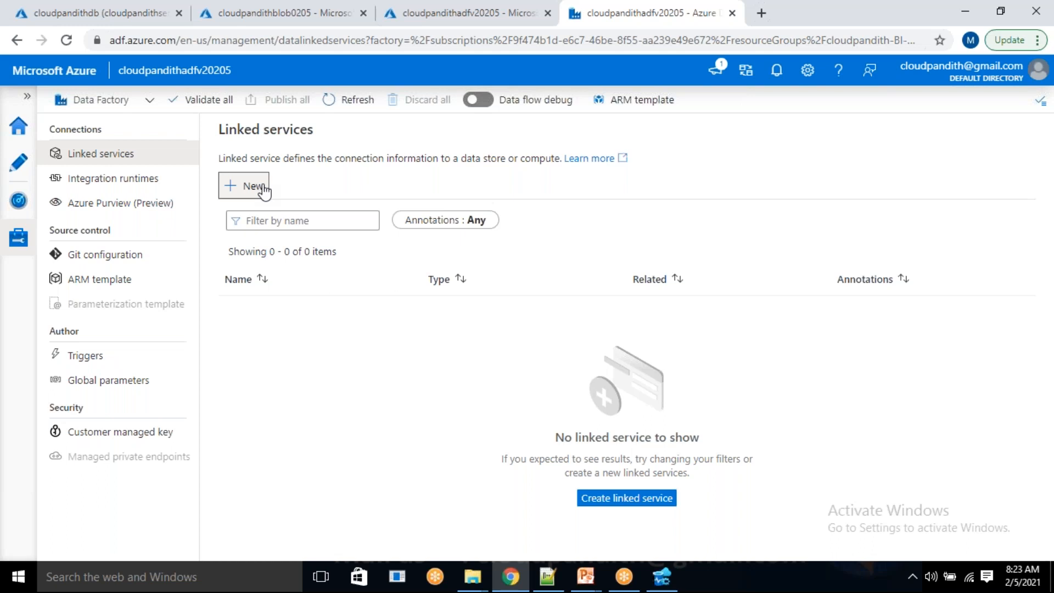
# Start a new Azure SQL Database linked service and name it LS_ASDB
pyautogui.click(258, 186)
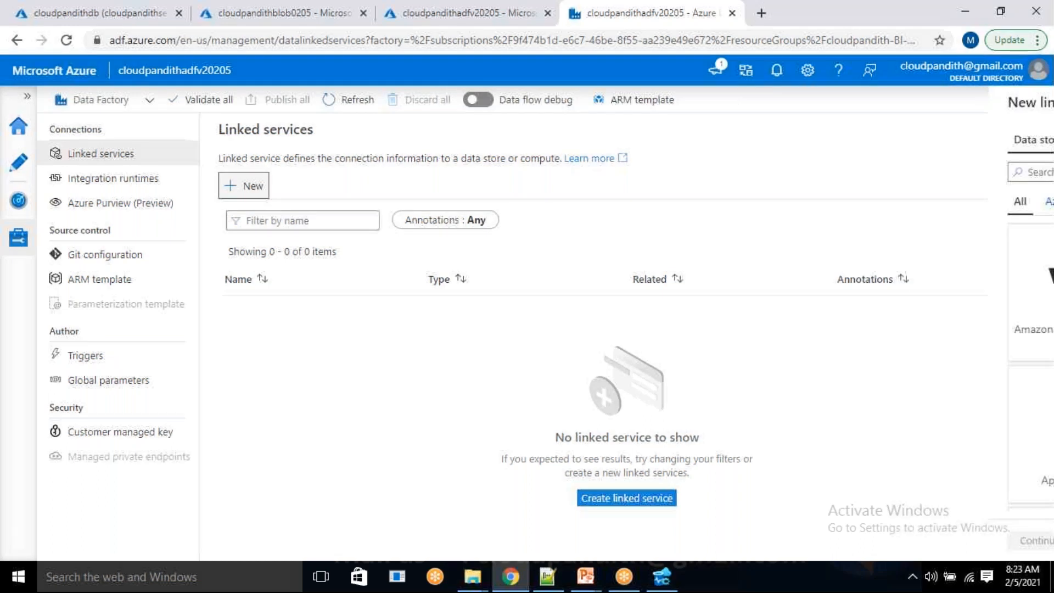
pyautogui.write('sql')
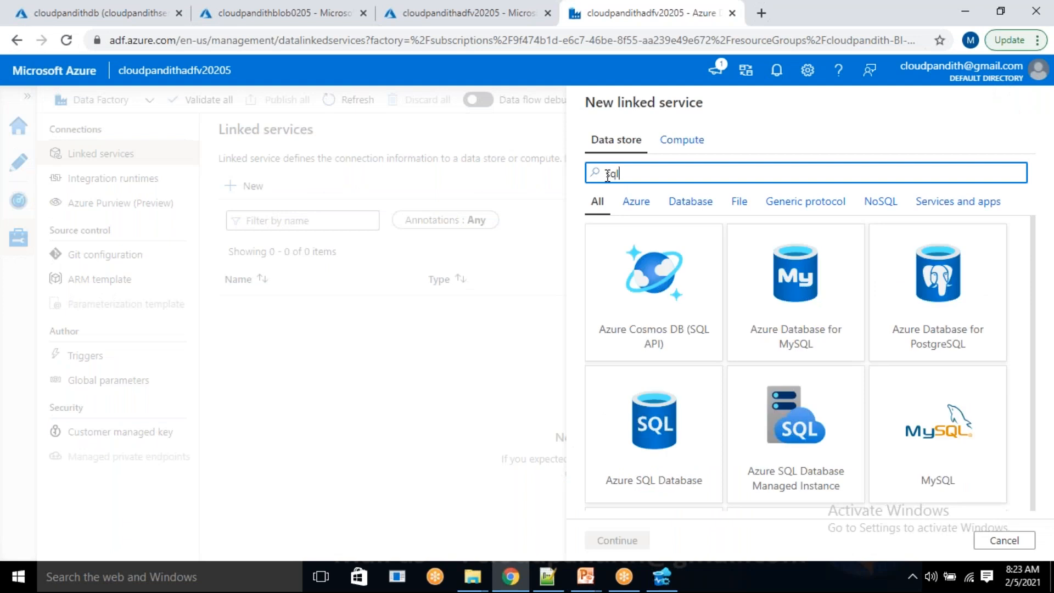
pyautogui.click(649, 421)
pyautogui.click(621, 540)
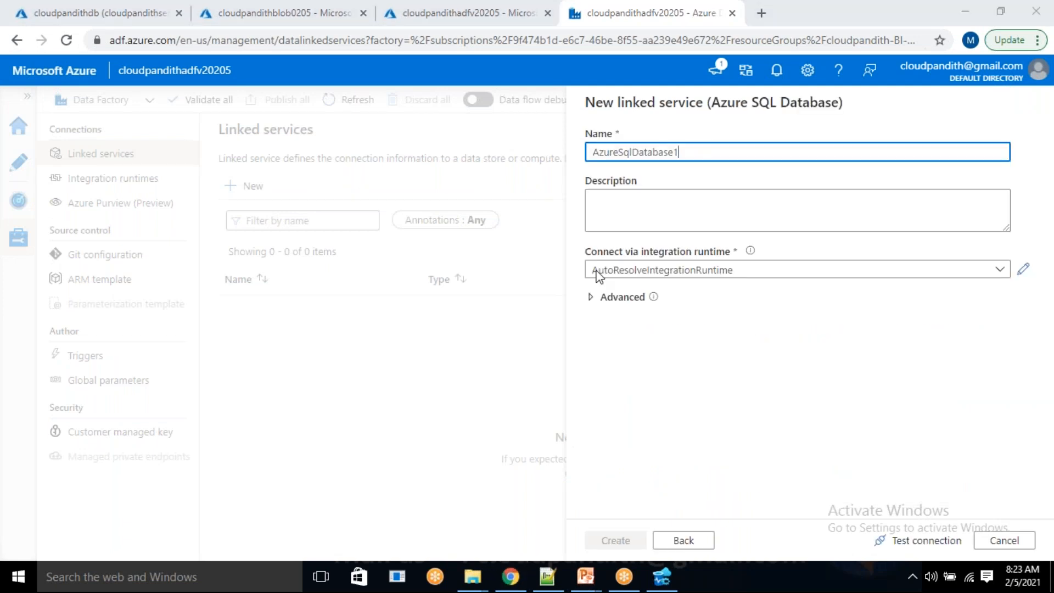
pyautogui.hotkey('ctrl', 'a')
pyautogui.press('BackSpace')
pyautogui.write('LS_ASDB')
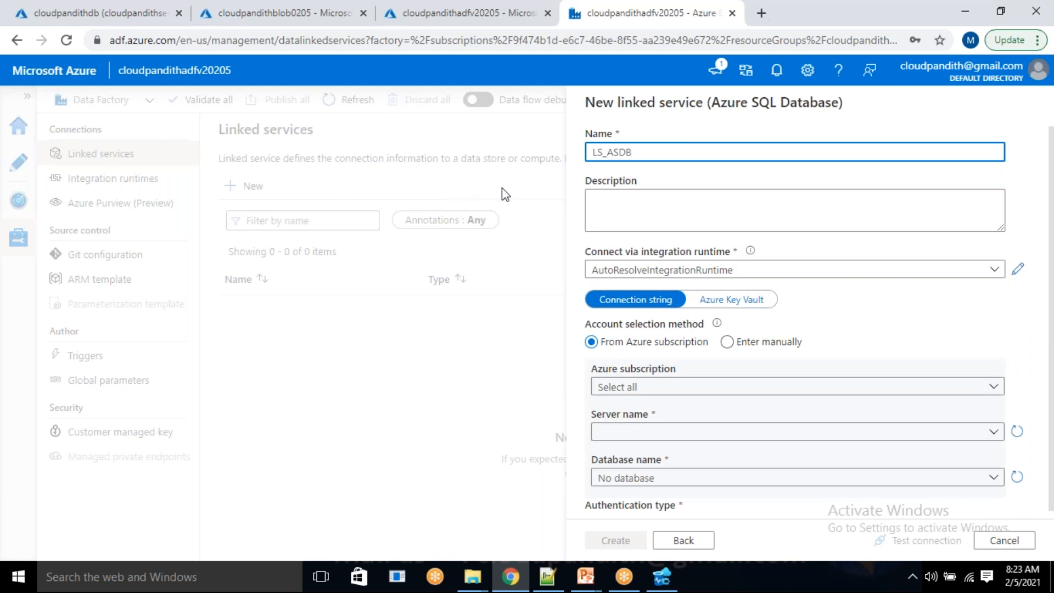
# Point it at Azure subscription 1, server cloudpandithserver0205 and database cloudpandithdb
pyautogui.click(668, 389)
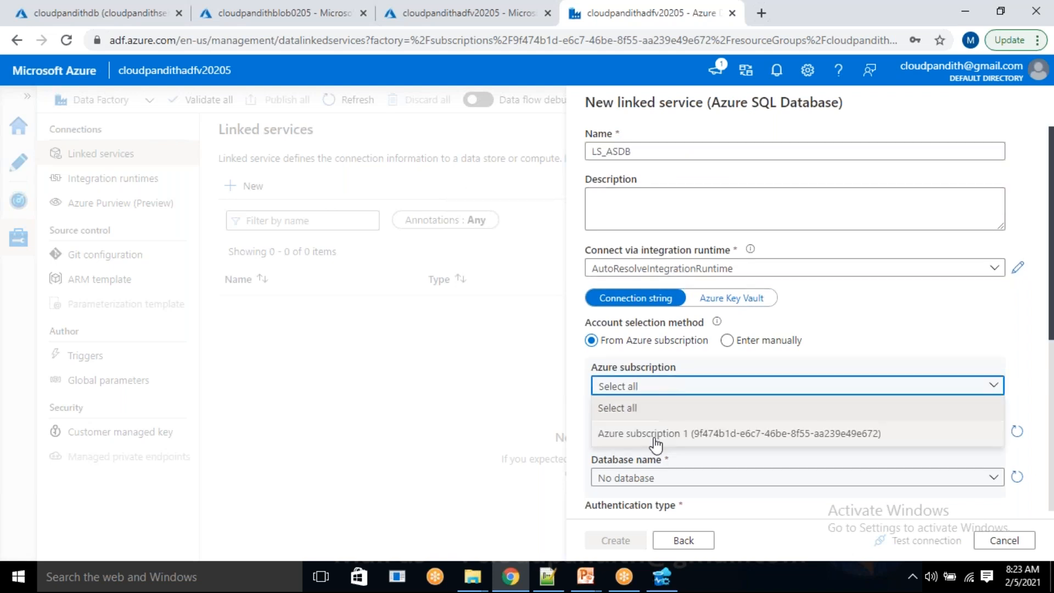
pyautogui.click(658, 435)
pyautogui.scroll(-4, 647, 329)
pyautogui.click(641, 204)
pyautogui.click(645, 220)
pyautogui.click(640, 242)
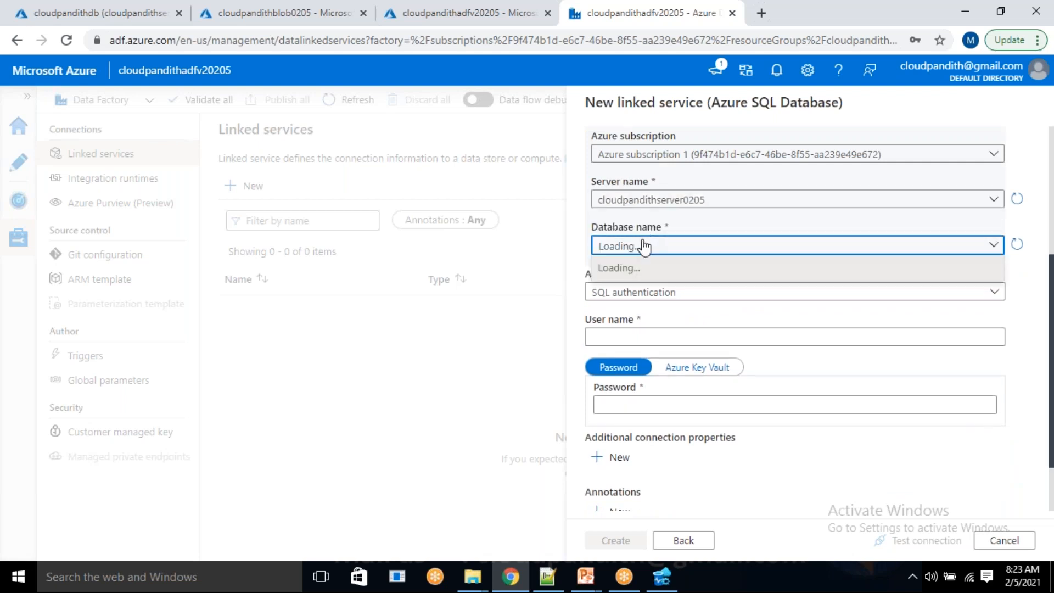
pyautogui.click(644, 246)
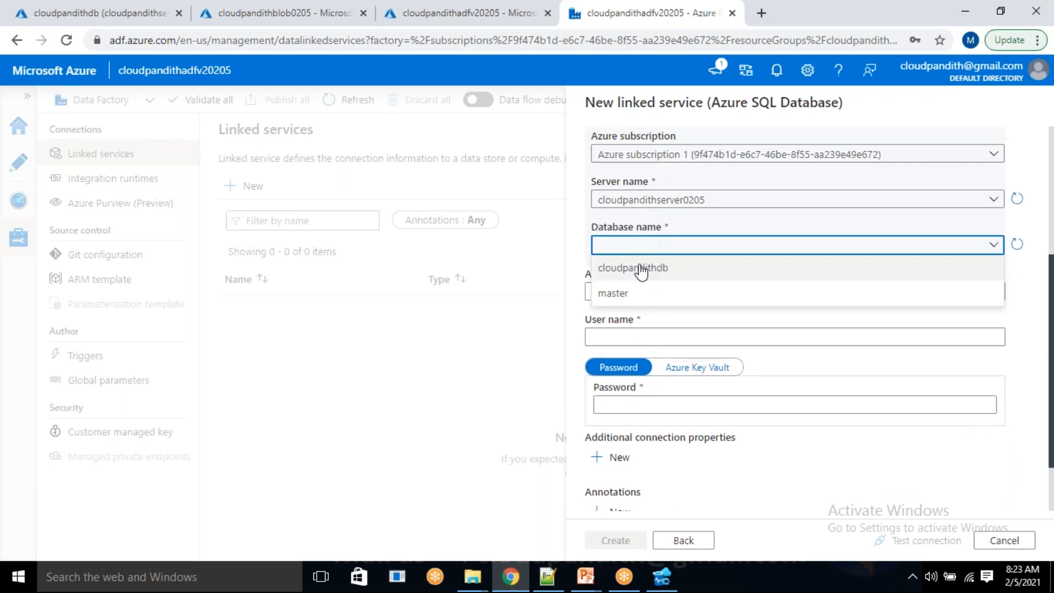
pyautogui.click(641, 269)
# Enter the SQL authentication user name and password, test the connection, and create it
pyautogui.click(631, 336)
pyautogui.write('MALLA')
pyautogui.hotkey('ctrl', 'a')
pyautogui.press('BackSpace')
pyautogui.write('mallaiah')
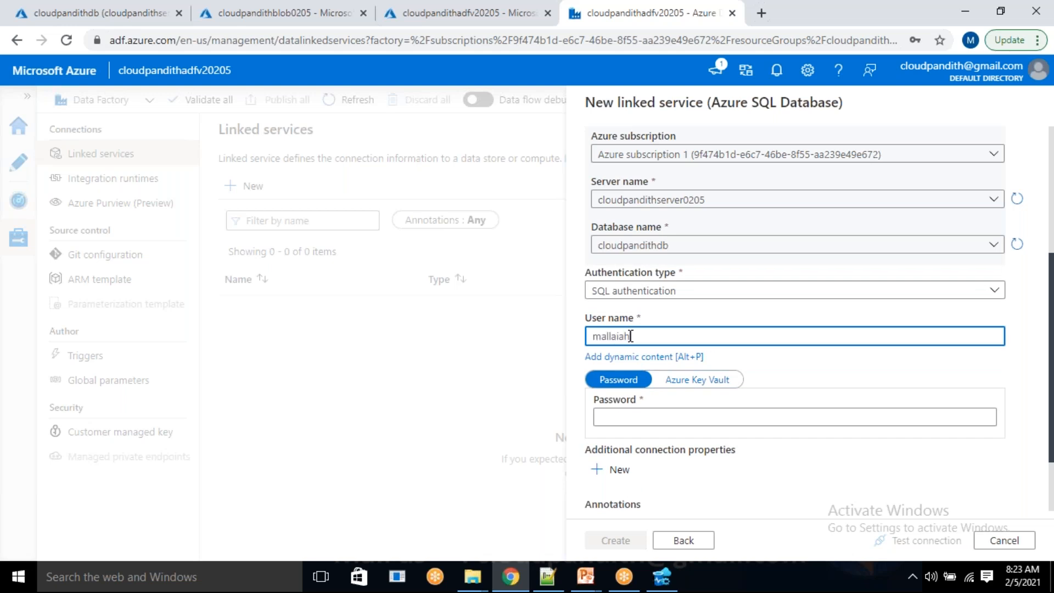
pyautogui.press('Tab')
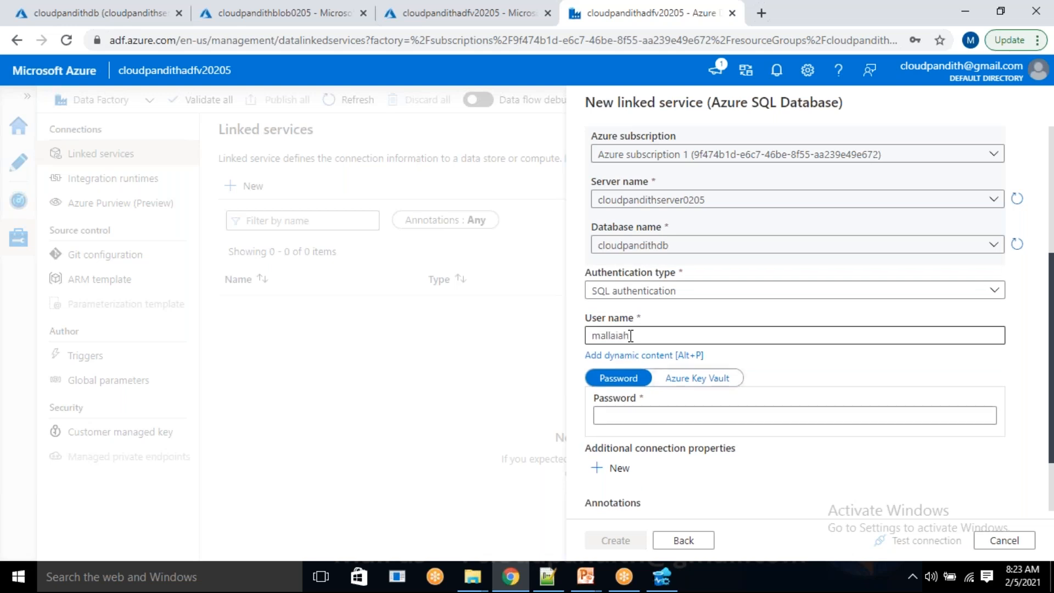
pyautogui.press('Tab')
pyautogui.press('Tab')
pyautogui.write('••••••••••••')
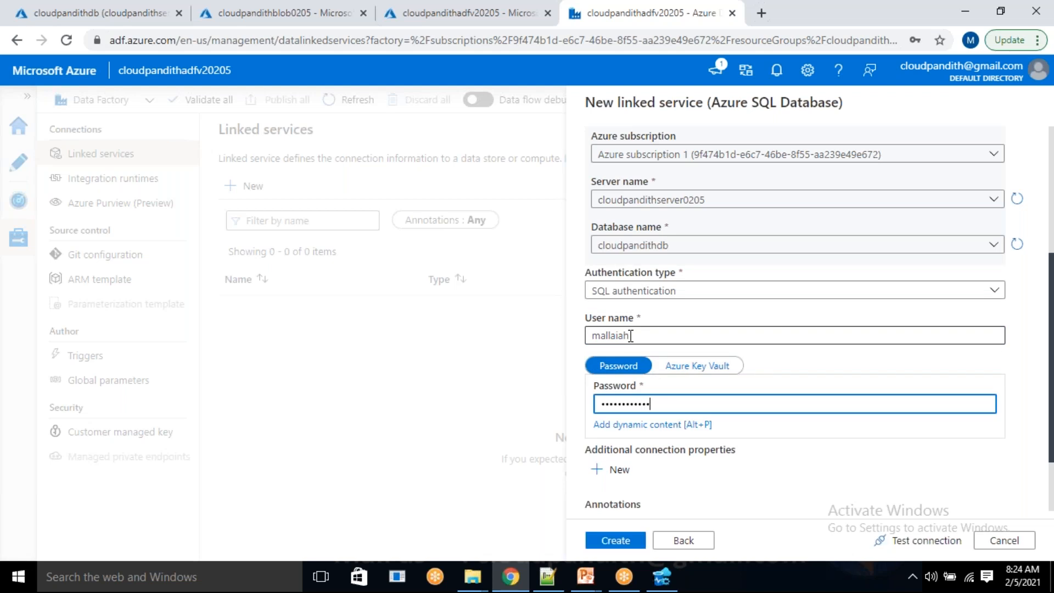
pyautogui.click(925, 540)
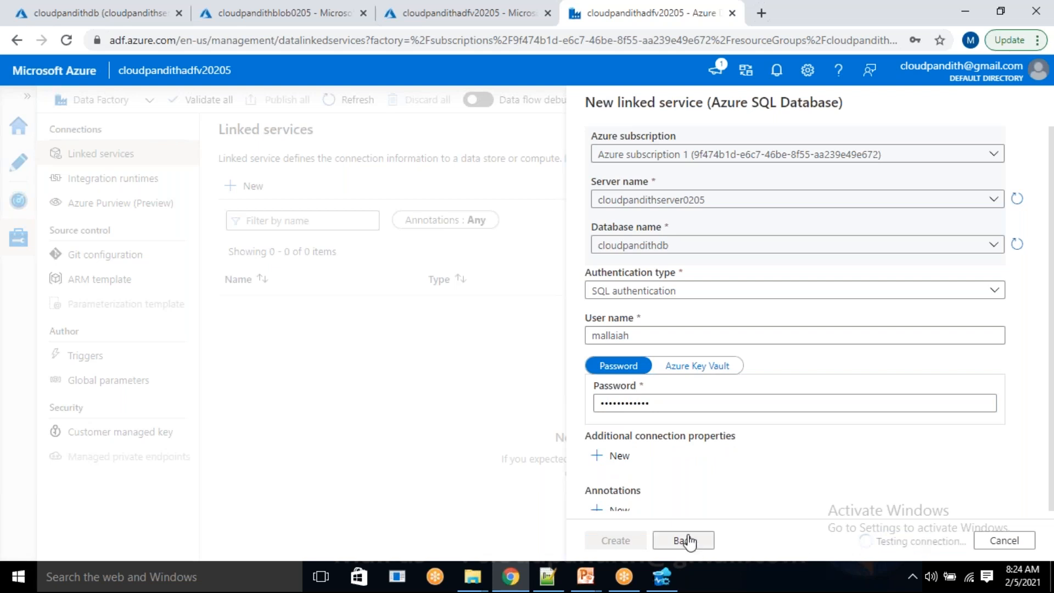
pyautogui.click(631, 541)
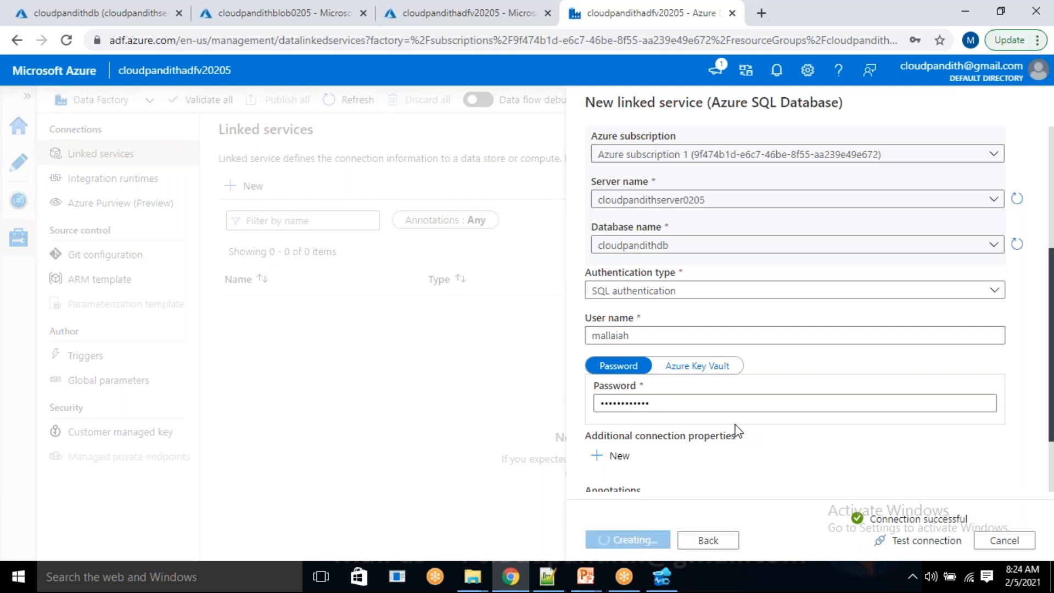
pyautogui.scroll(3, 738, 430)
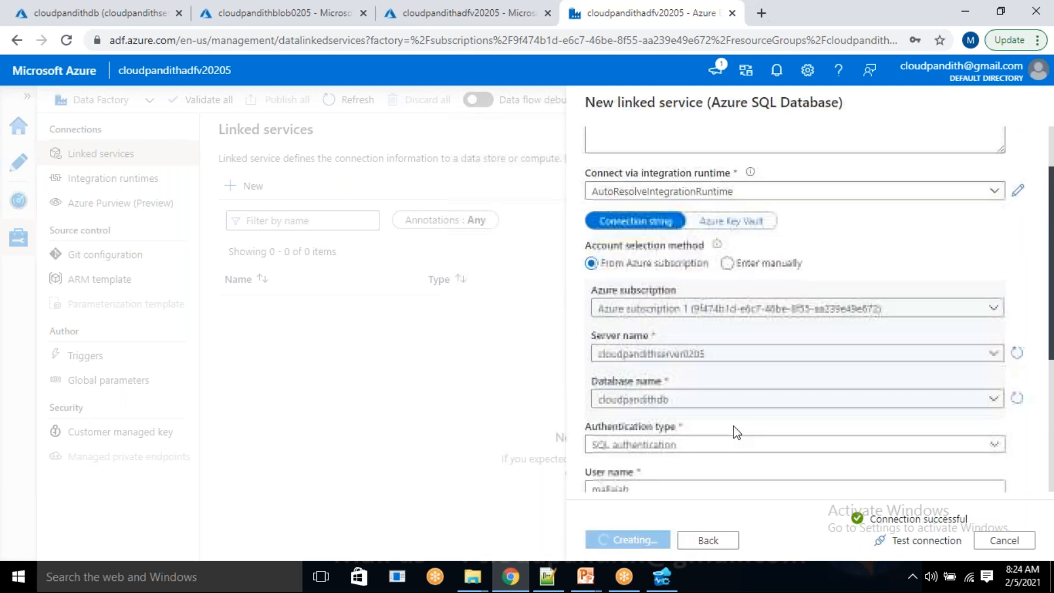
pyautogui.scroll(-4, 735, 433)
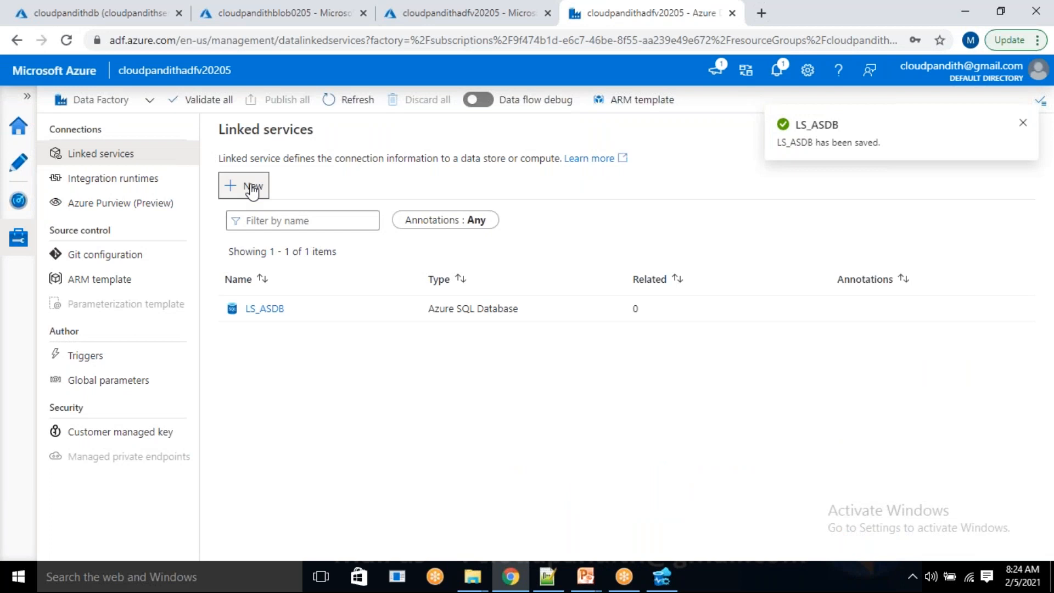
# Start a new Azure Blob Storage linked service and name it LS_ABS
pyautogui.click(251, 188)
pyautogui.doubleClick(834, 463)
pyautogui.click(688, 157)
pyautogui.hotkey('ctrl', 'a')
pyautogui.press('BackSpace')
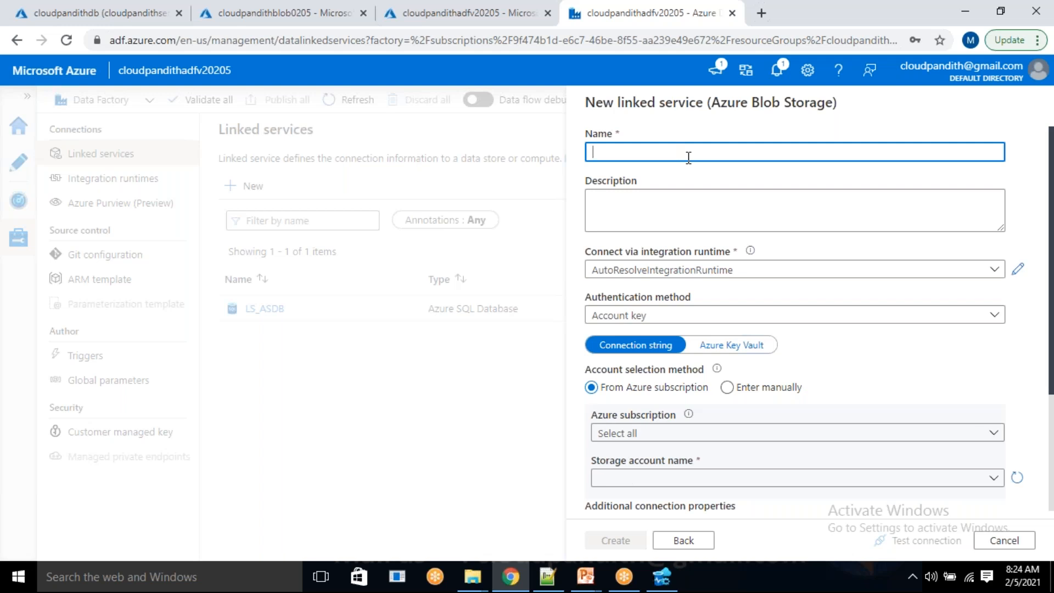
pyautogui.write('ls')
pyautogui.press('BackSpace')
pyautogui.press('BackSpace')
pyautogui.write('LS_ABS')
# Select Azure subscription 1 for cloudpandithblob0205, test the connection, and create it
pyautogui.scroll(-1, 673, 358)
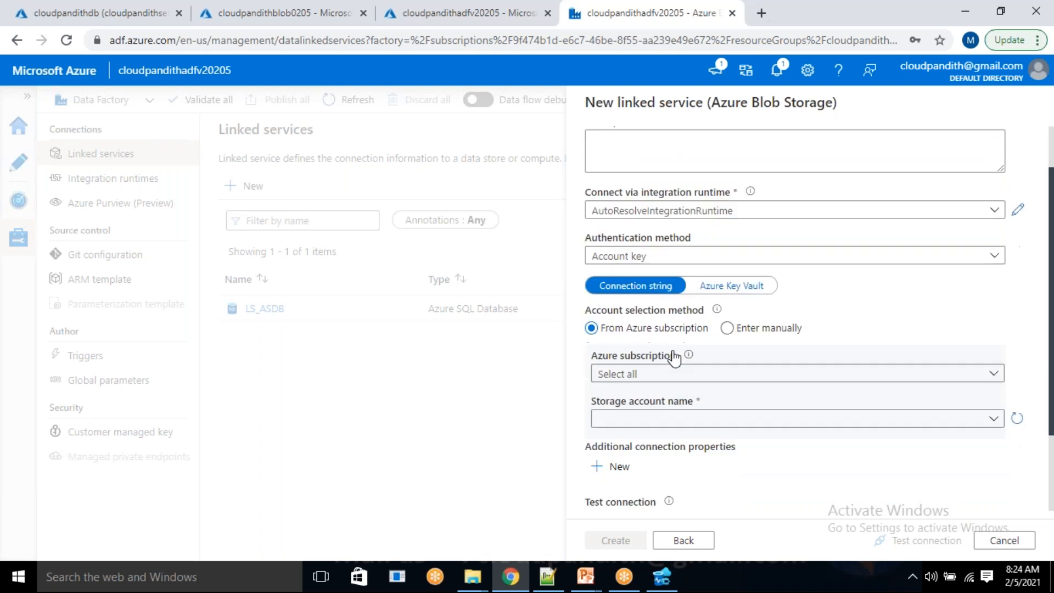
pyautogui.scroll(-2, 674, 357)
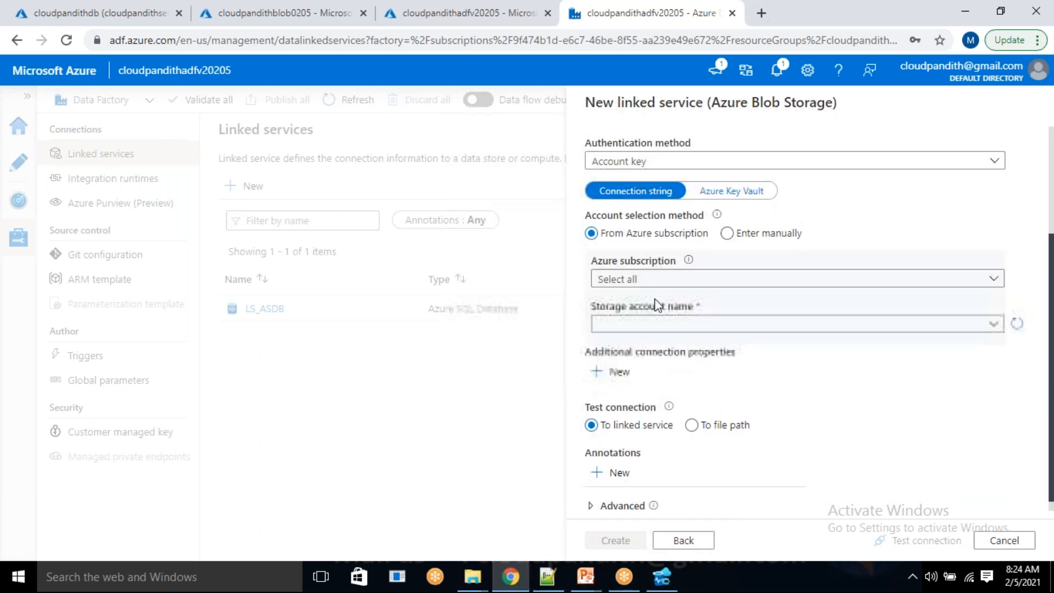
pyautogui.click(656, 280)
pyautogui.click(664, 324)
pyautogui.click(883, 539)
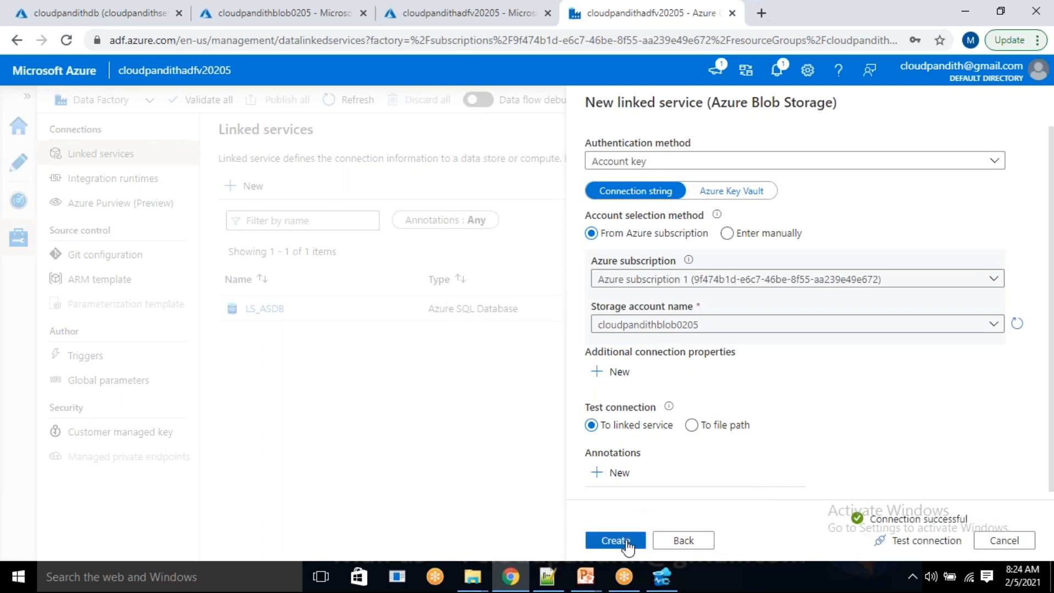
pyautogui.click(615, 540)
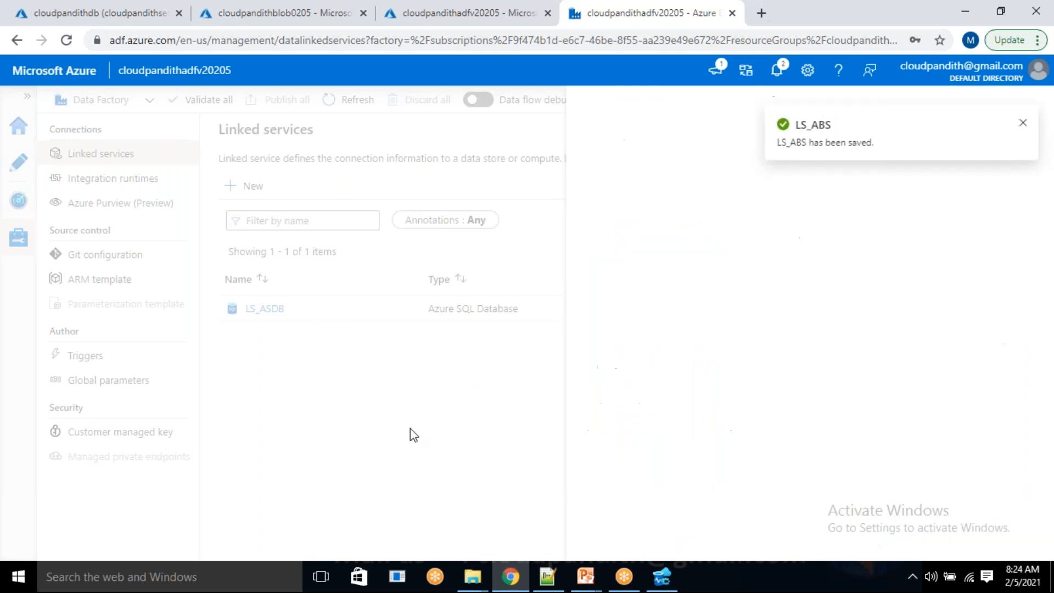
pyautogui.click(14, 168)
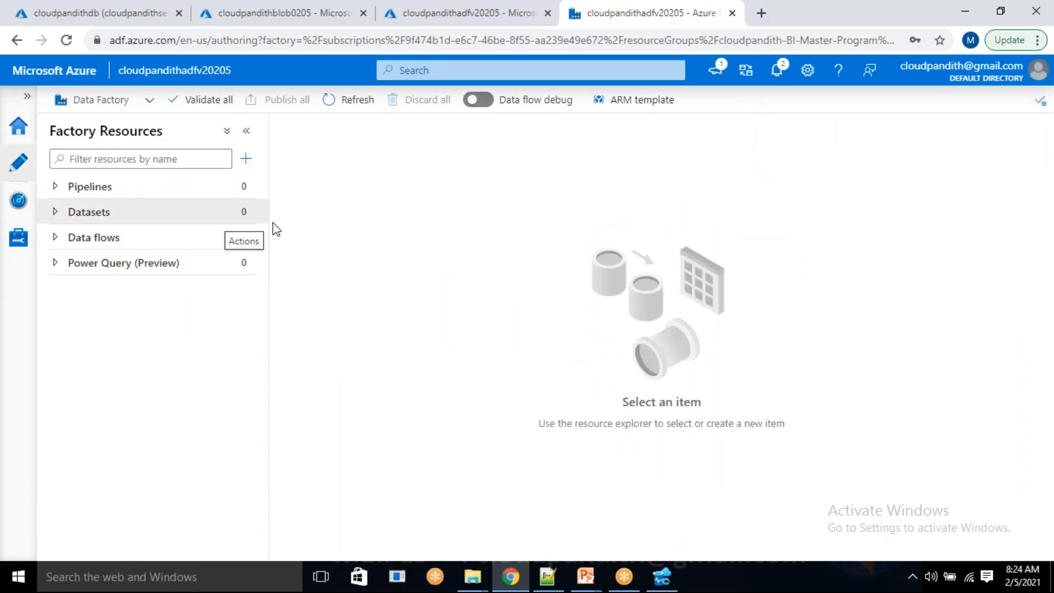
pyautogui.click(244, 211)
pyautogui.click(278, 237)
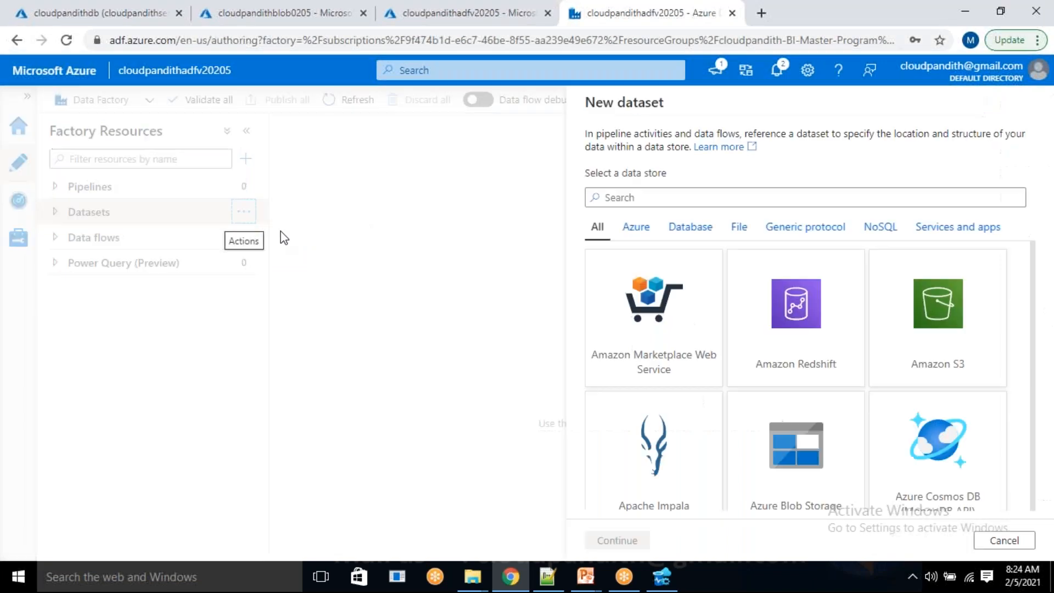
pyautogui.click(694, 198)
pyautogui.write('SQL D')
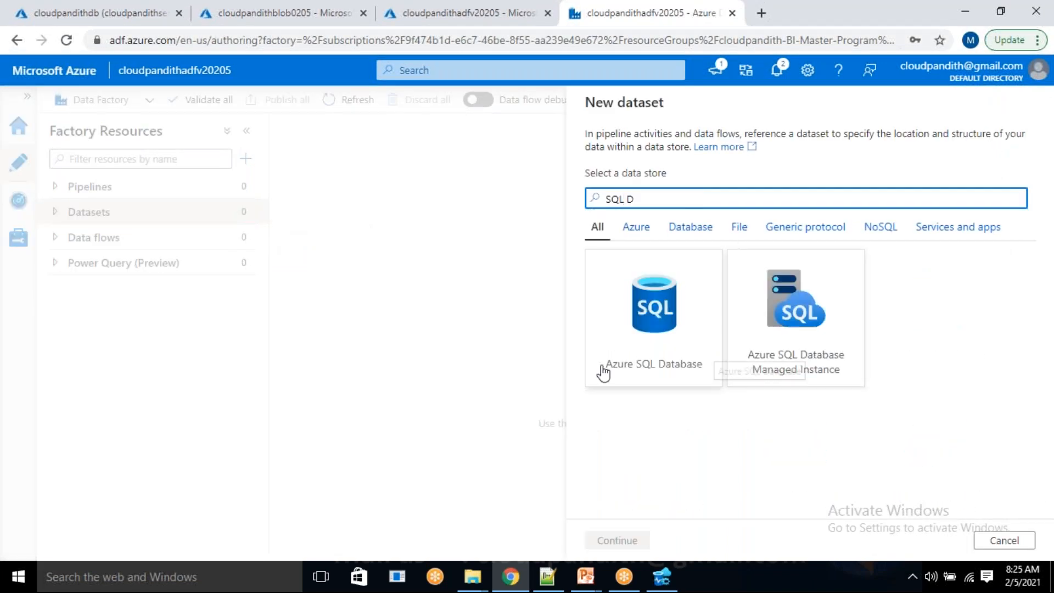
pyautogui.click(607, 434)
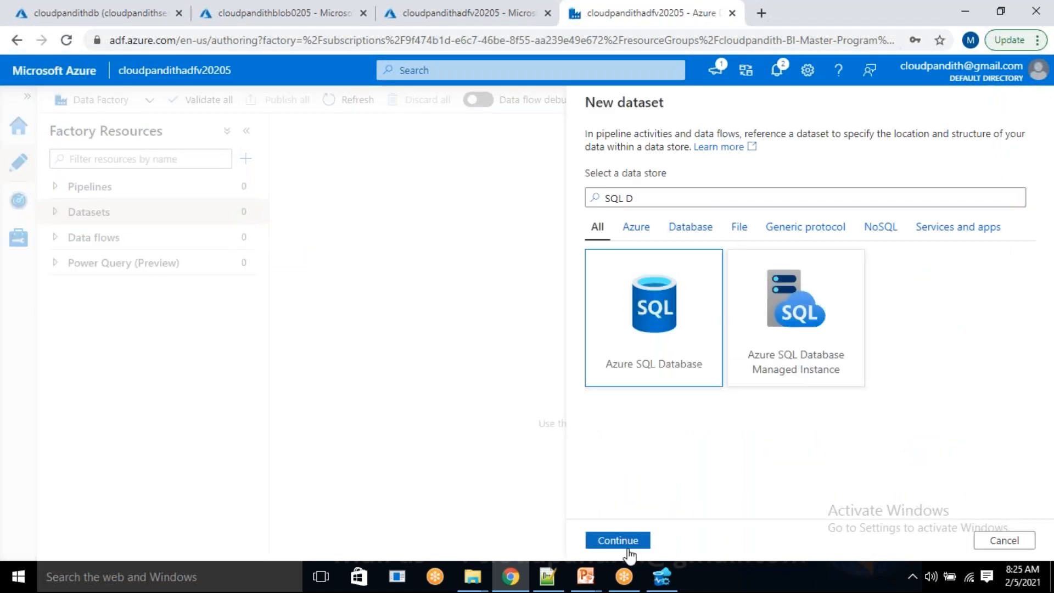
pyautogui.click(628, 548)
pyautogui.write('ds_asdb')
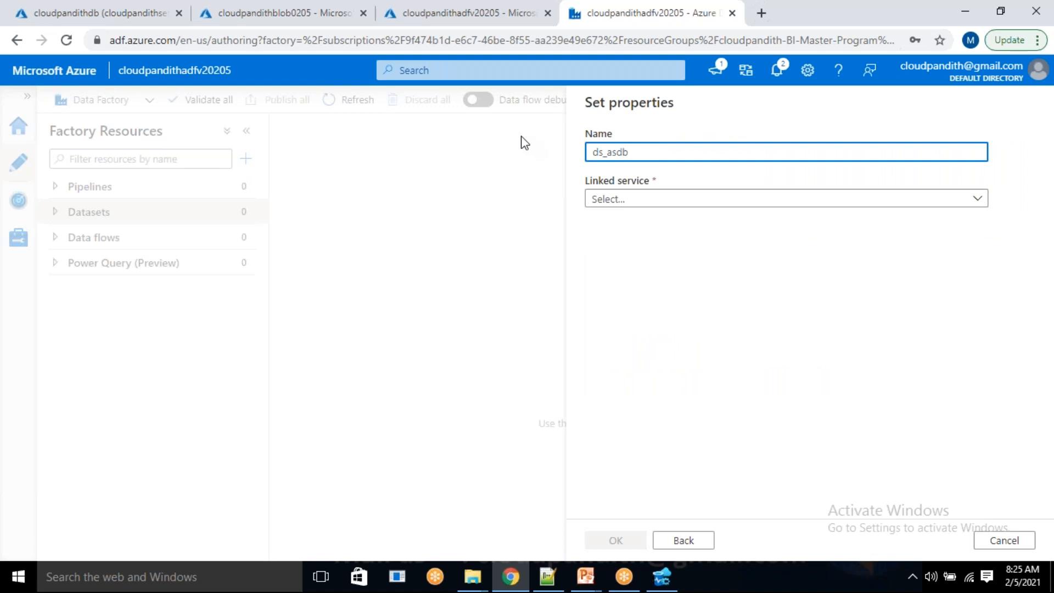
pyautogui.hotkey('ctrl', 'a')
pyautogui.press('BackSpace')
pyautogui.write('DS_ASDB')
pyautogui.click(670, 203)
pyautogui.click(635, 297)
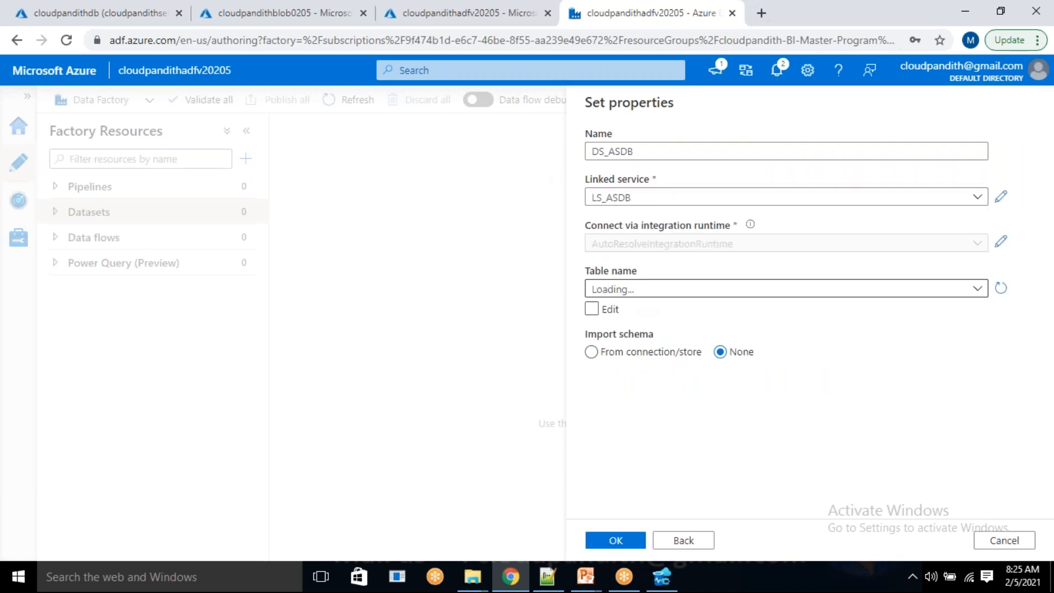
pyautogui.click(635, 289)
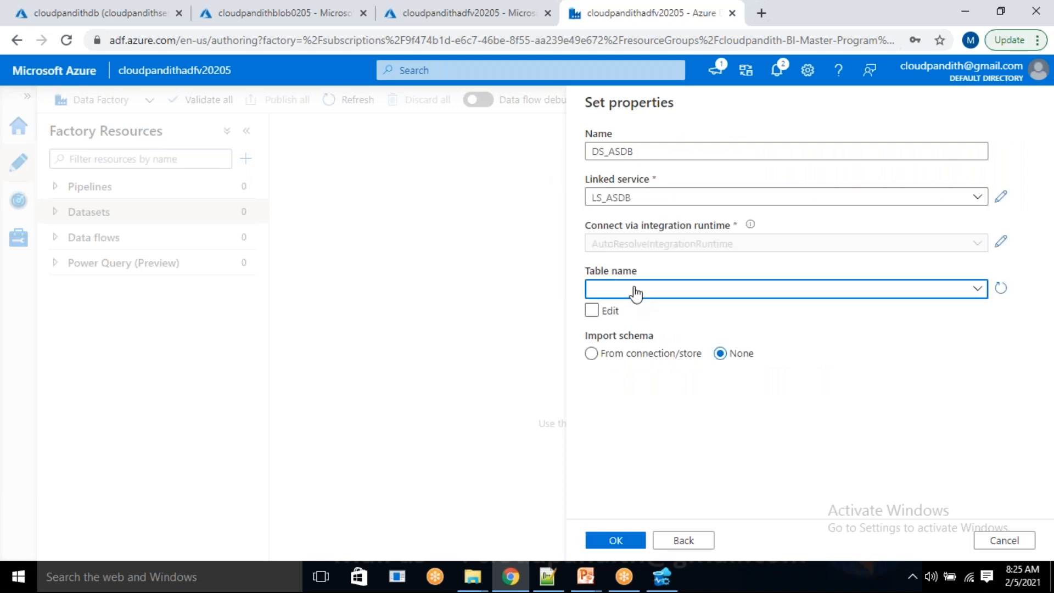
pyautogui.click(618, 336)
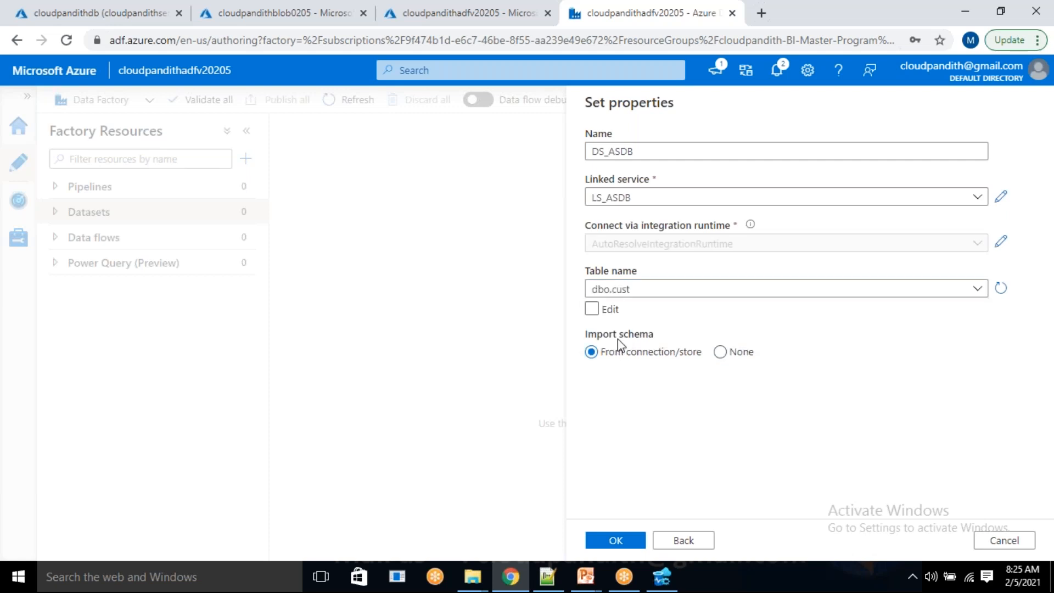
pyautogui.click(645, 294)
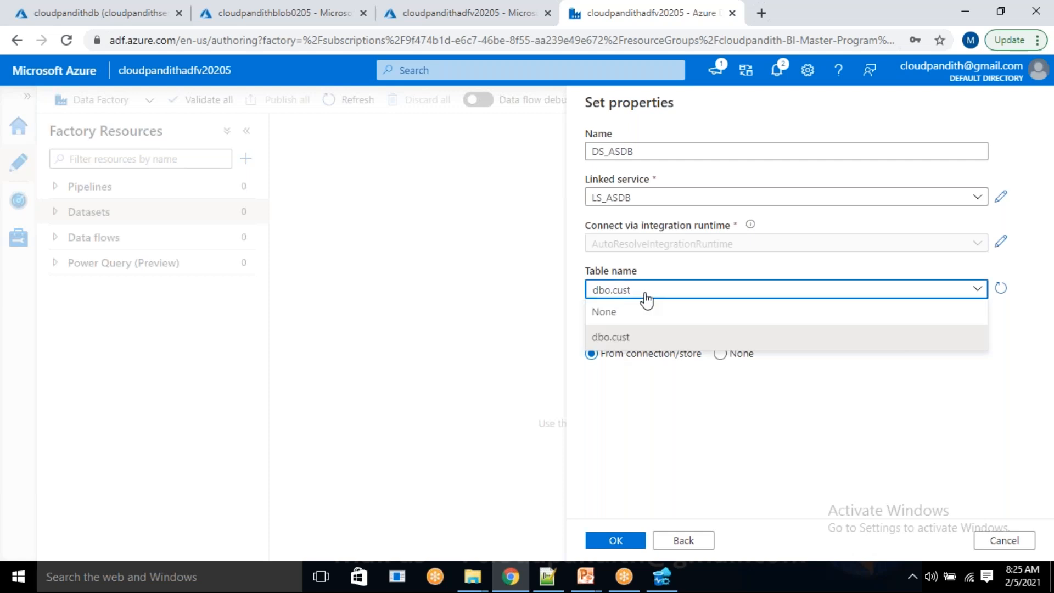
pyautogui.click(621, 337)
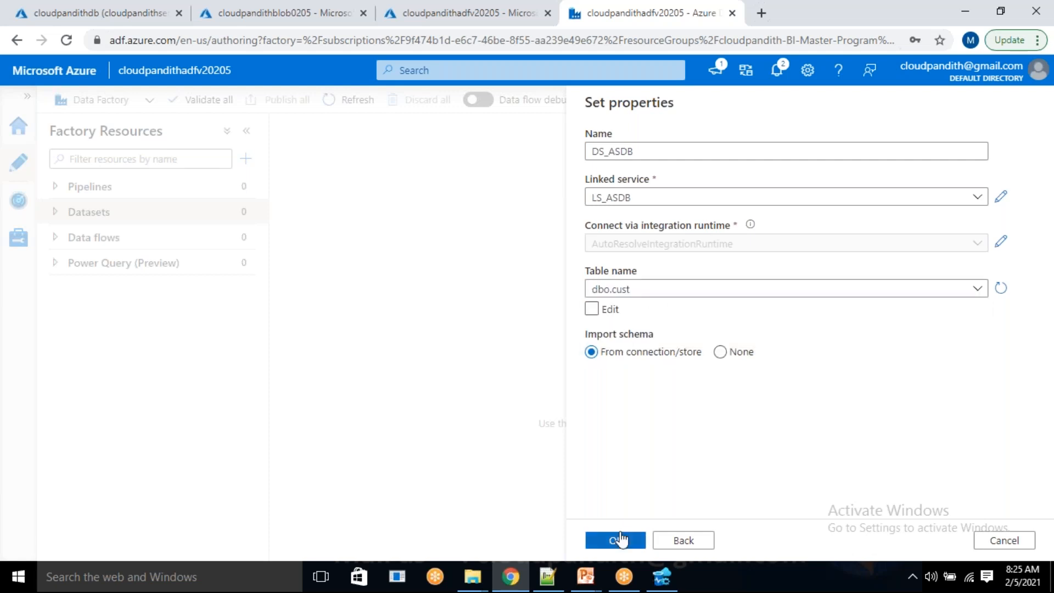
pyautogui.click(616, 540)
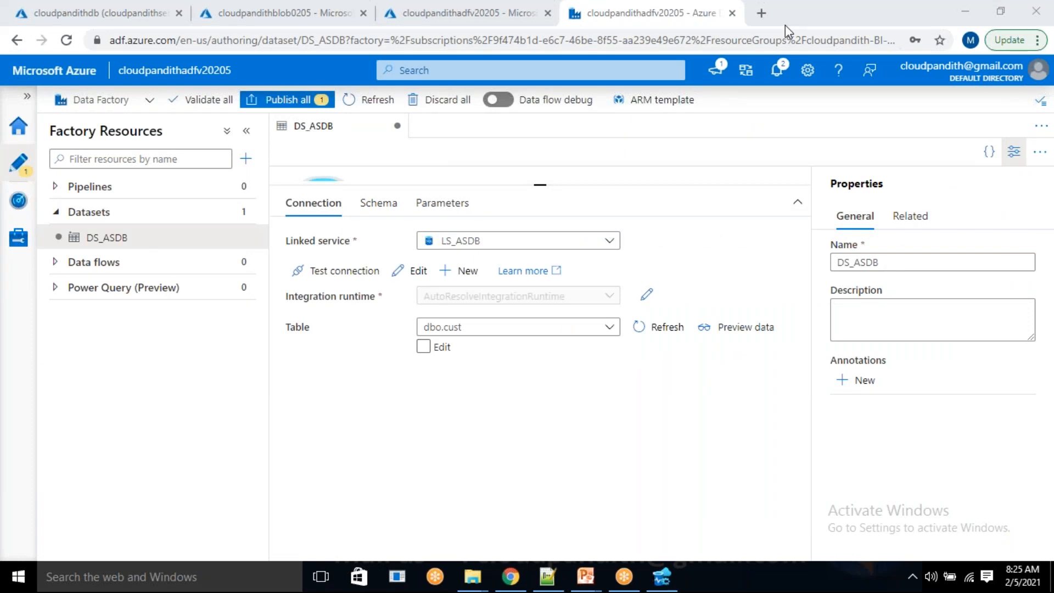
# Start a new Azure Blob Storage DelimitedText dataset named DS_ABS
pyautogui.click(244, 213)
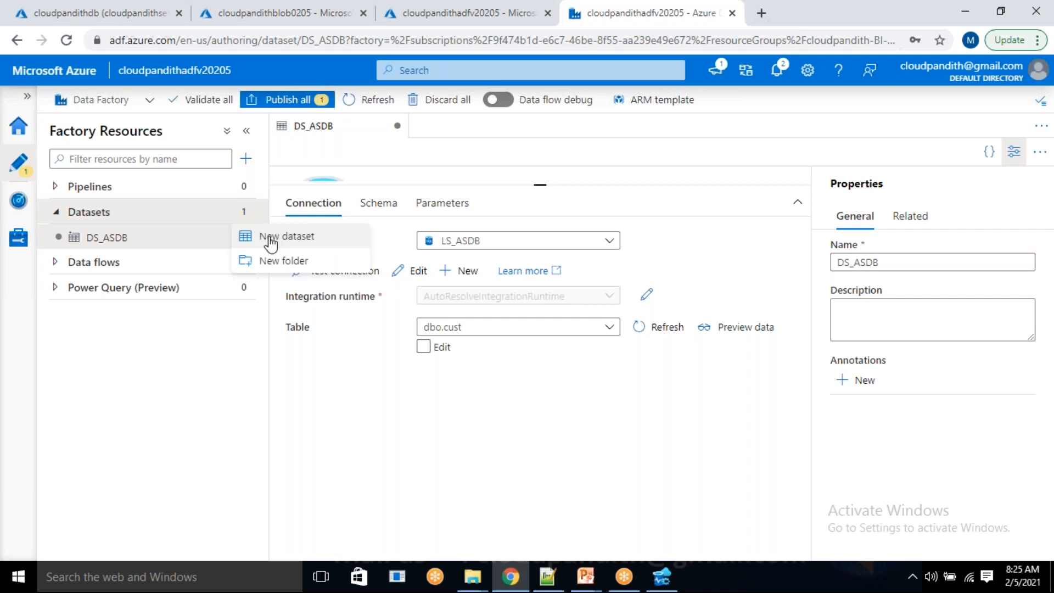
pyautogui.click(270, 236)
pyautogui.click(795, 435)
pyautogui.click(618, 541)
pyautogui.click(913, 212)
pyautogui.click(619, 541)
pyautogui.press('BackSpace')
pyautogui.write('ds_asd')
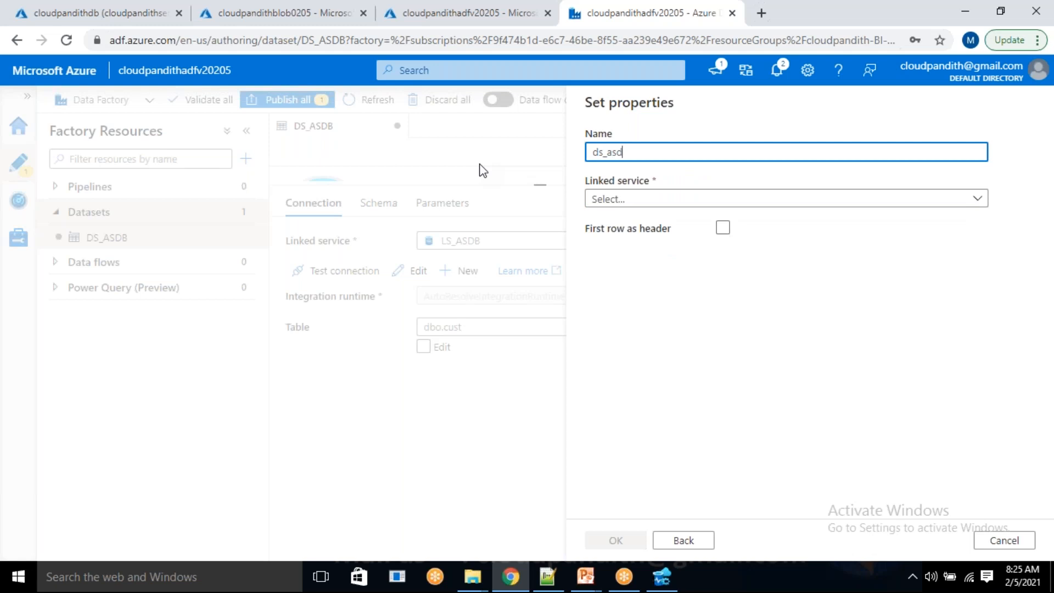
pyautogui.press('BackSpace')
pyautogui.press('BackSpace')
pyautogui.press('BackSpace')
pyautogui.press('BackSpace')
pyautogui.press('BackSpace')
pyautogui.press('BackSpace')
pyautogui.write('DS_ABS')
# Link it to LS_ABS, treat the first row as header, and create the dataset
pyautogui.click(686, 200)
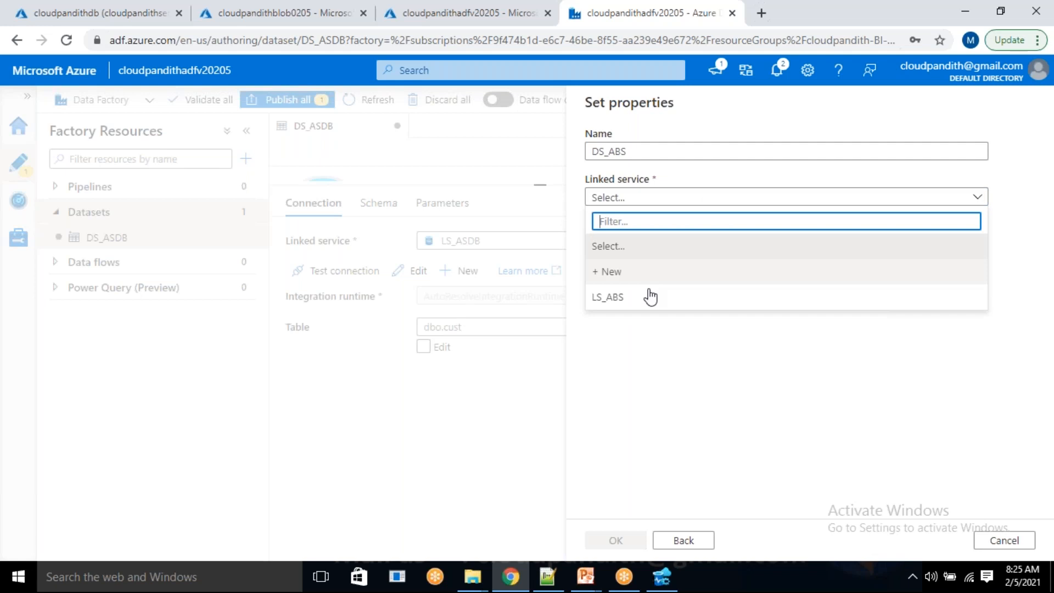
pyautogui.click(650, 296)
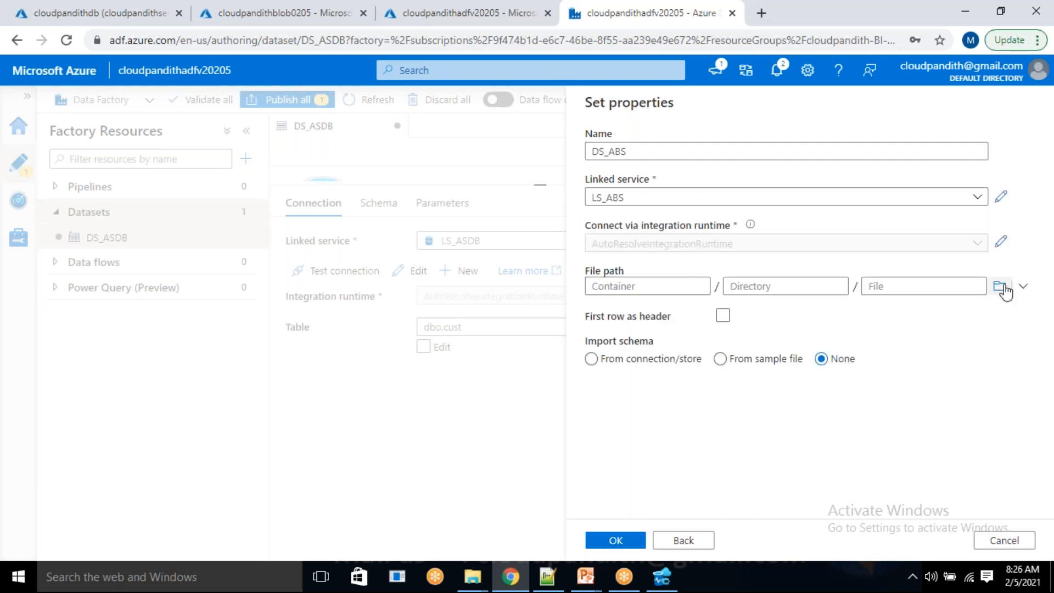
pyautogui.click(999, 286)
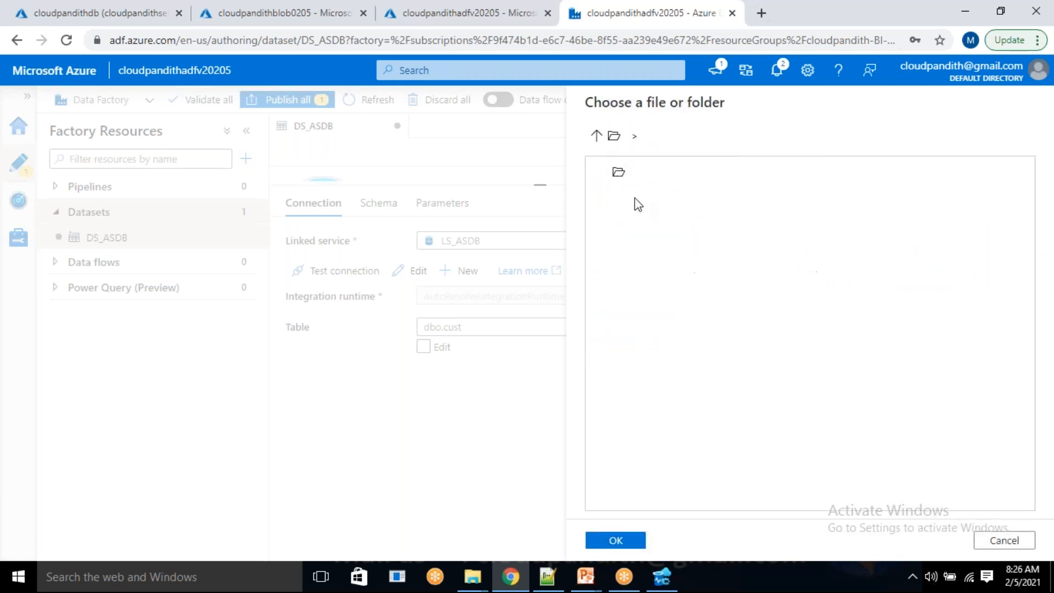
pyautogui.click(1004, 541)
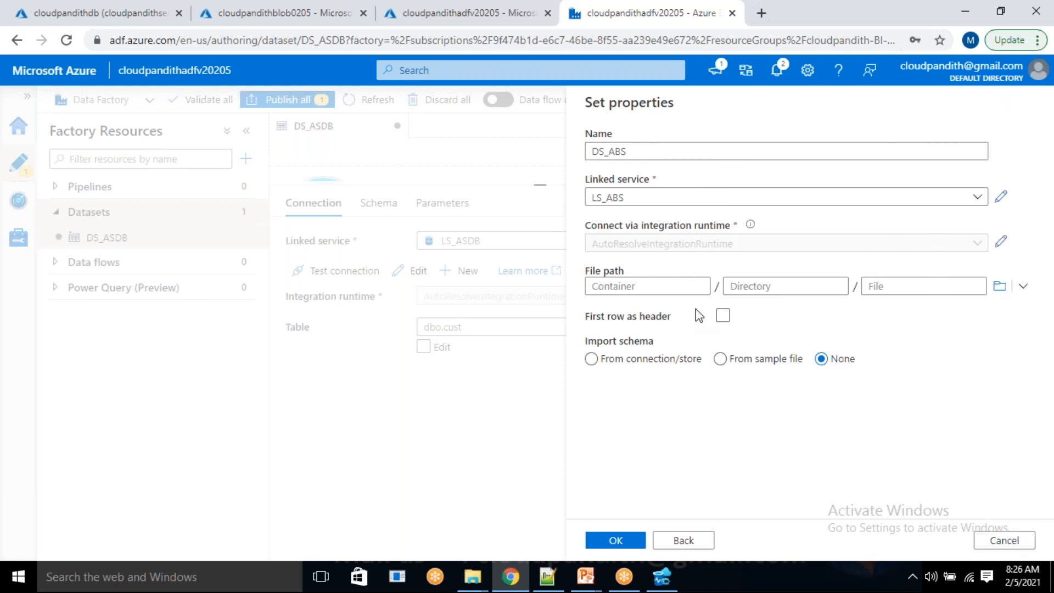
pyautogui.click(687, 291)
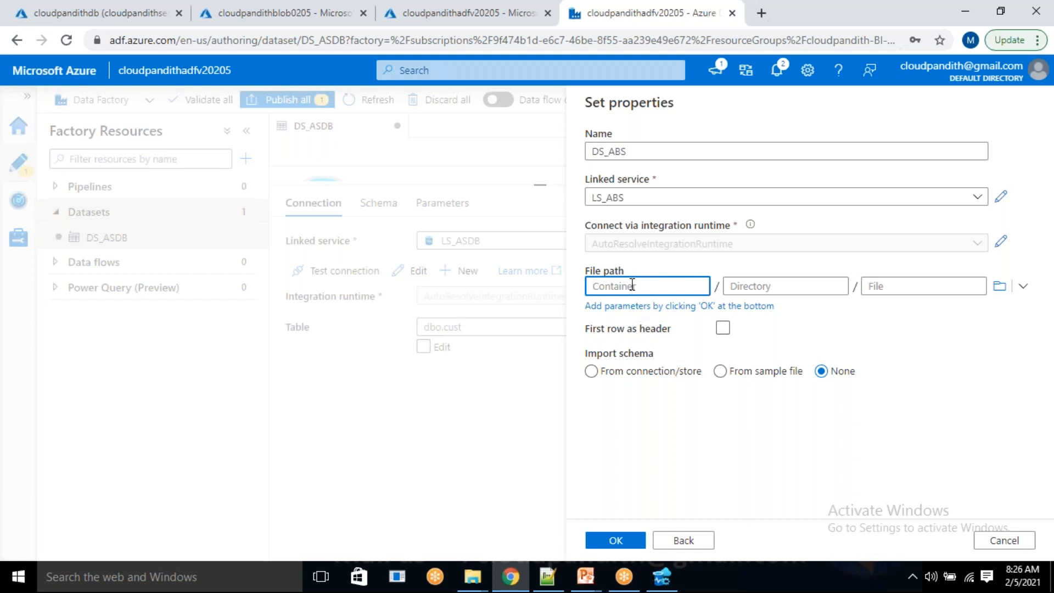
pyautogui.click(722, 328)
pyautogui.click(616, 540)
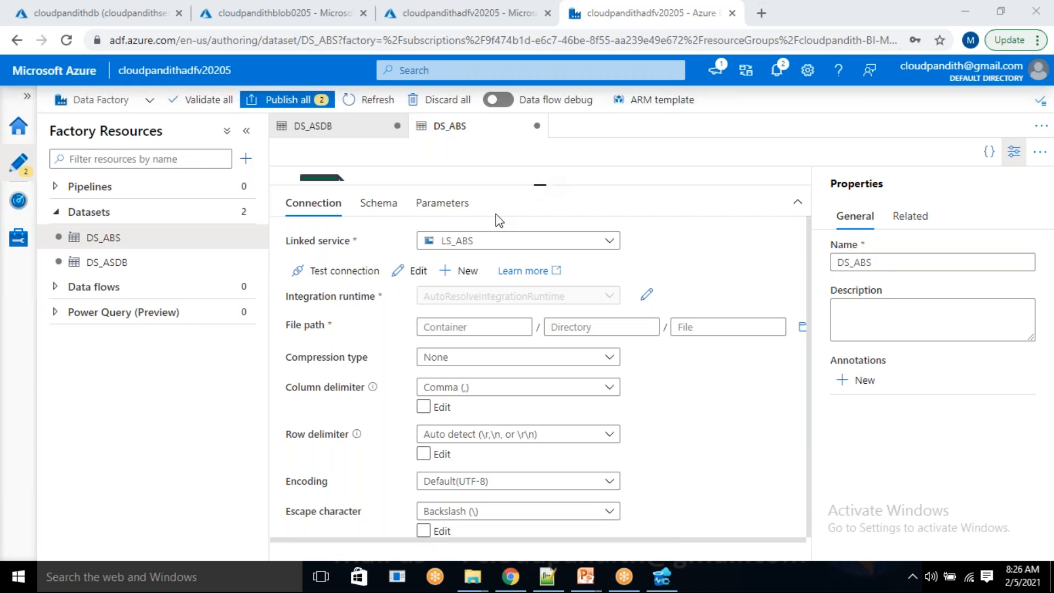
pyautogui.click(433, 209)
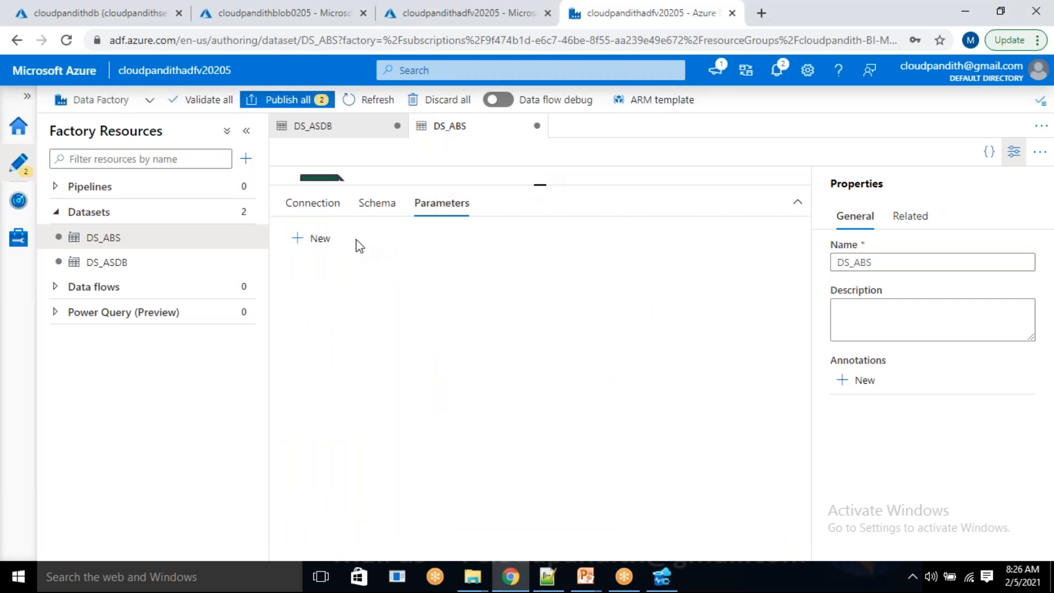
# Add a dataset parameter named ds_param_container to DS_ABS
pyautogui.click(318, 250)
pyautogui.click(338, 307)
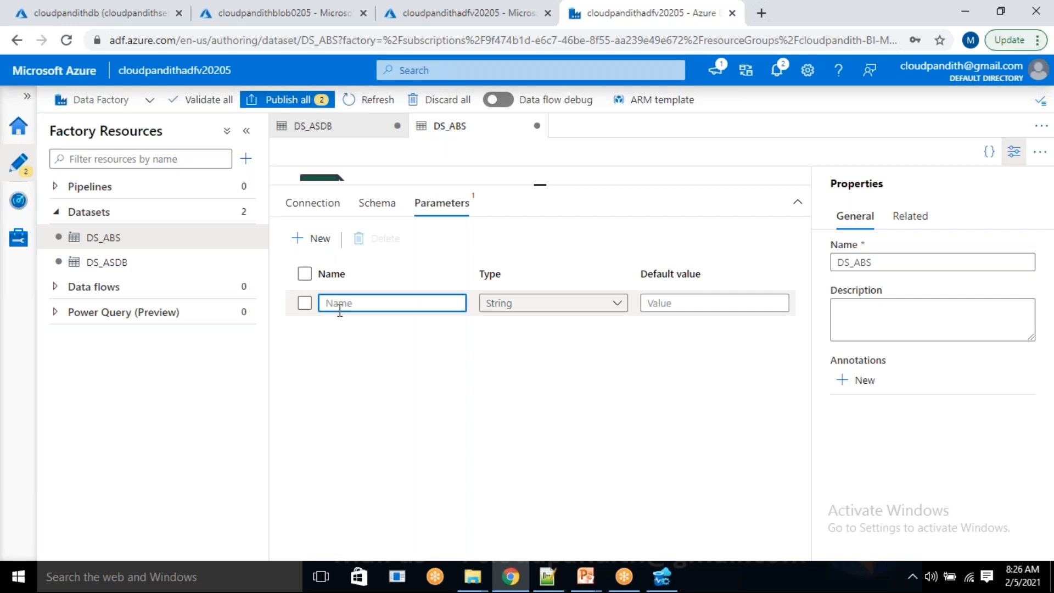
pyautogui.write('ds_param_container')
pyautogui.doubleClick(387, 304)
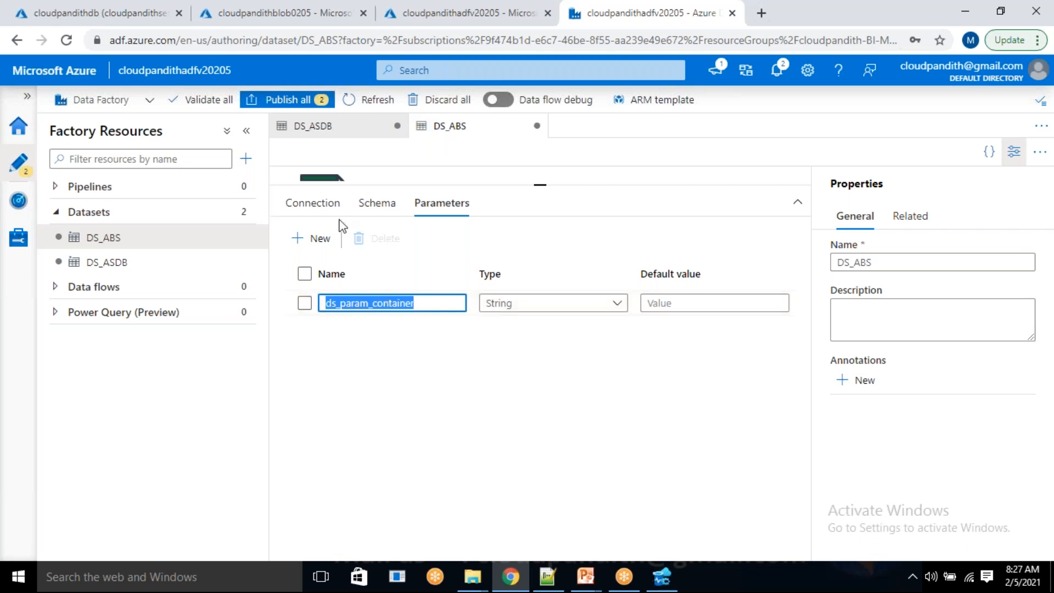
pyautogui.click(307, 206)
pyautogui.click(451, 327)
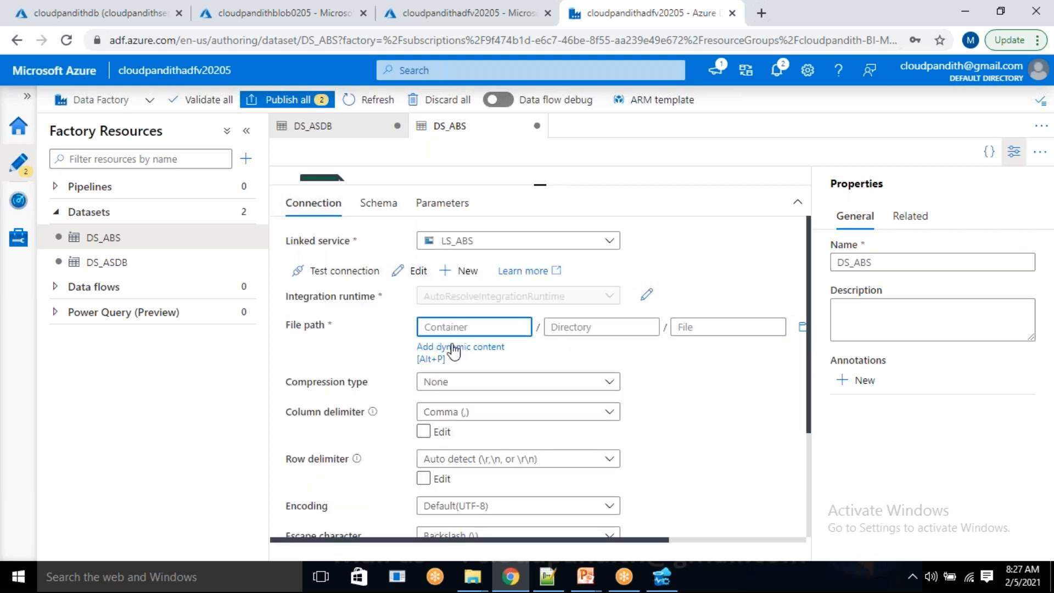
pyautogui.click(454, 346)
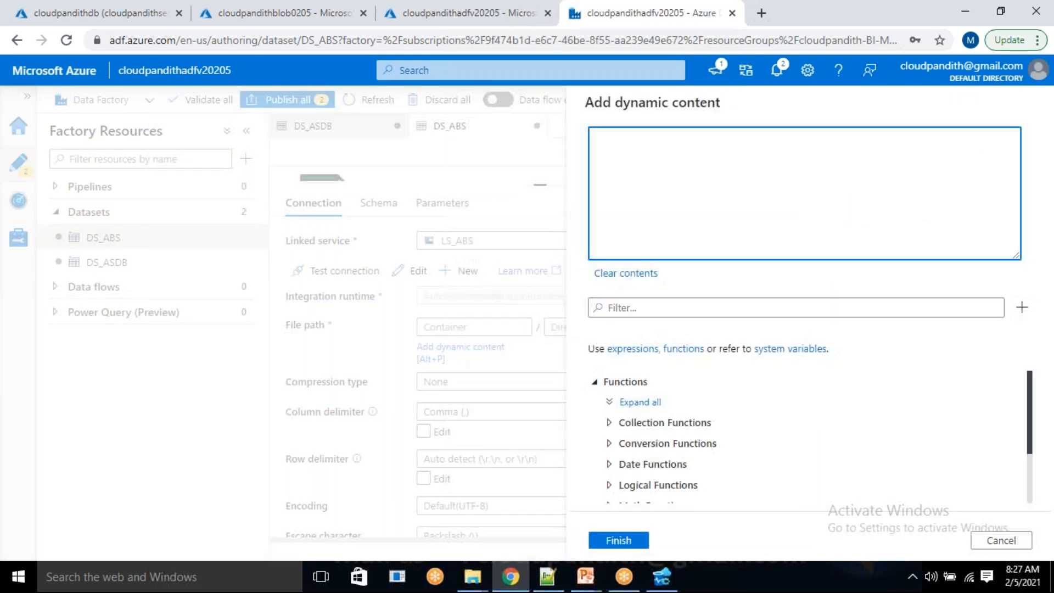
pyautogui.scroll(-3, 647, 498)
pyautogui.click(650, 494)
pyautogui.click(621, 546)
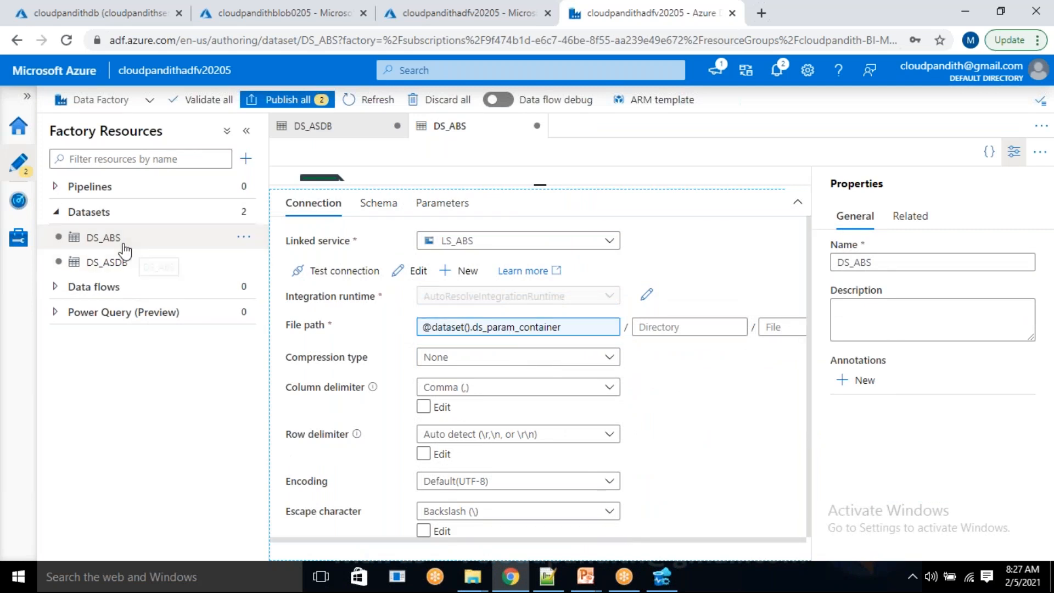
pyautogui.click(113, 192)
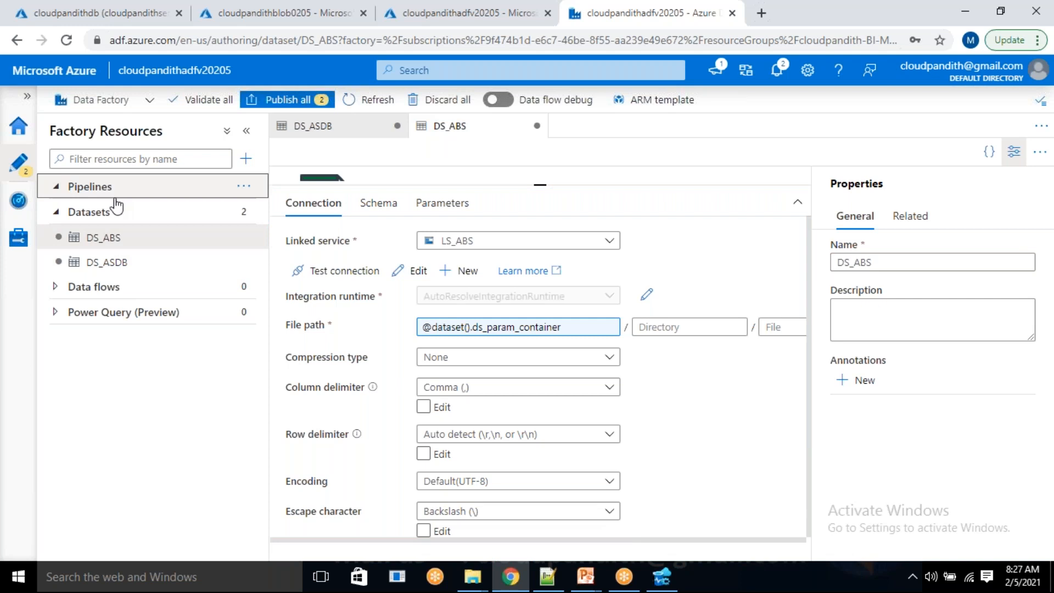
# Add a new pipeline named PL_SQLDB_Blob and expand the Move & transform activities
pyautogui.click(246, 159)
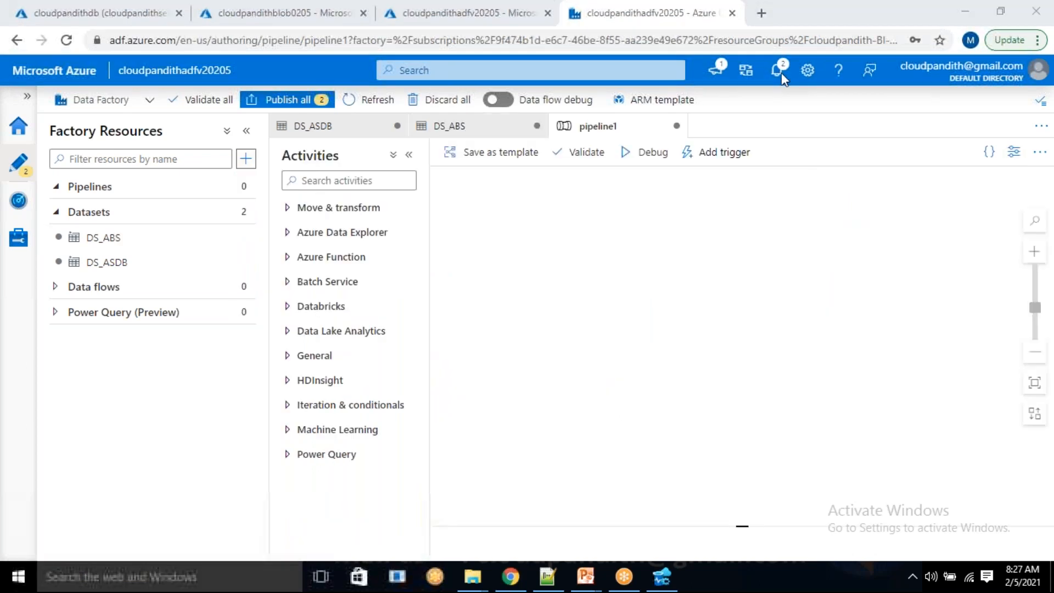
pyautogui.click(806, 232)
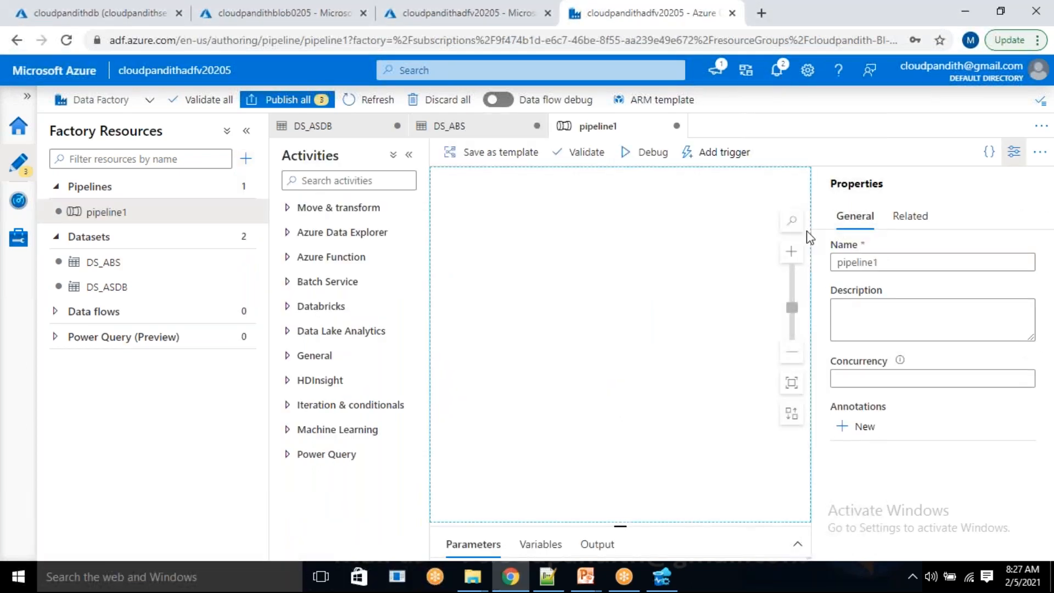
pyautogui.doubleClick(880, 264)
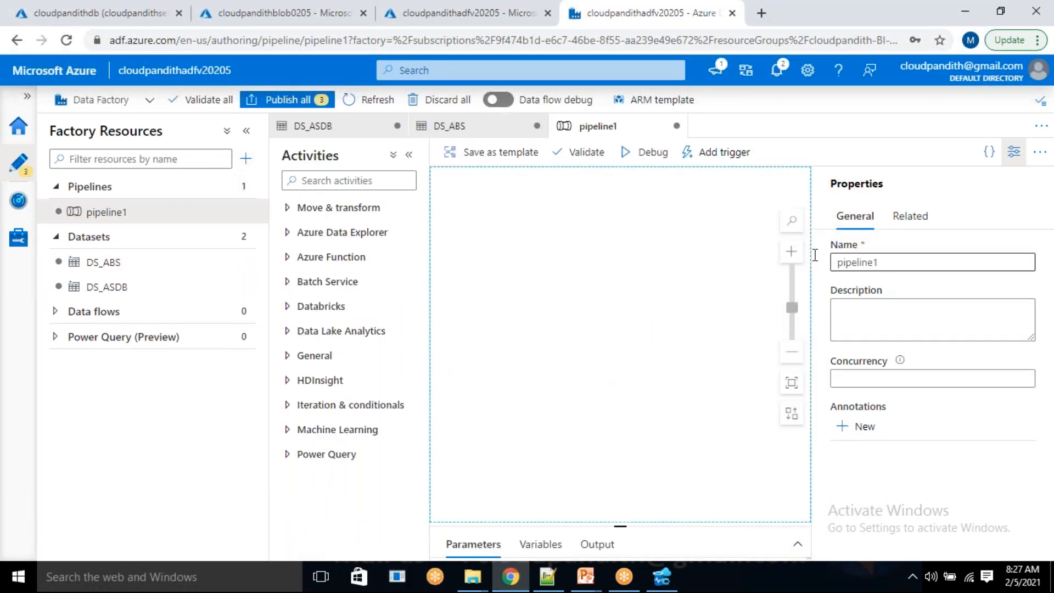
pyautogui.press('BackSpace')
pyautogui.write('pl_')
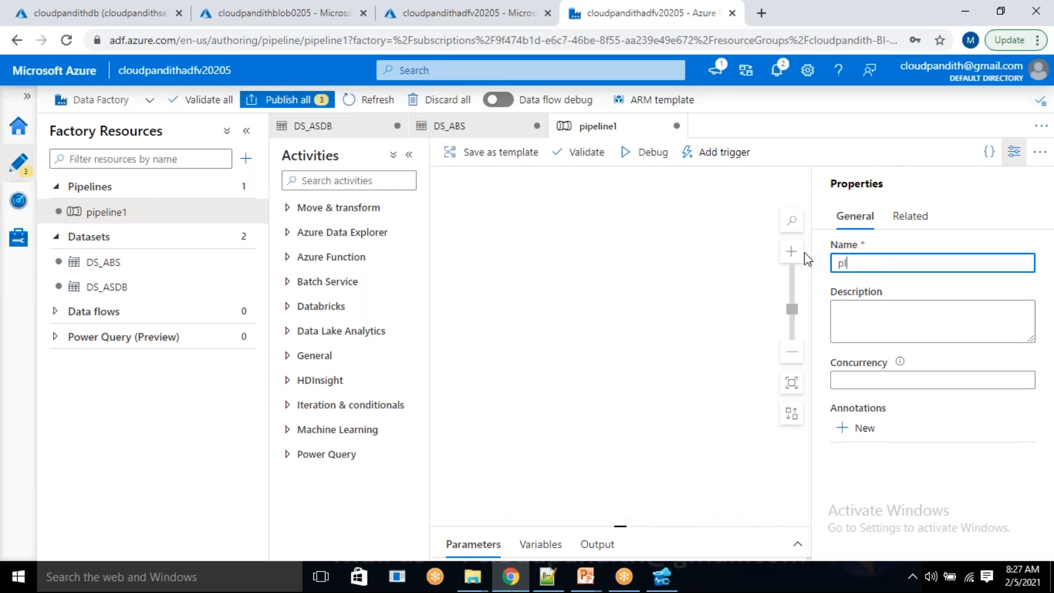
pyautogui.press('BackSpace')
pyautogui.press('BackSpace')
pyautogui.press('BackSpace')
pyautogui.write('PL_SQL')
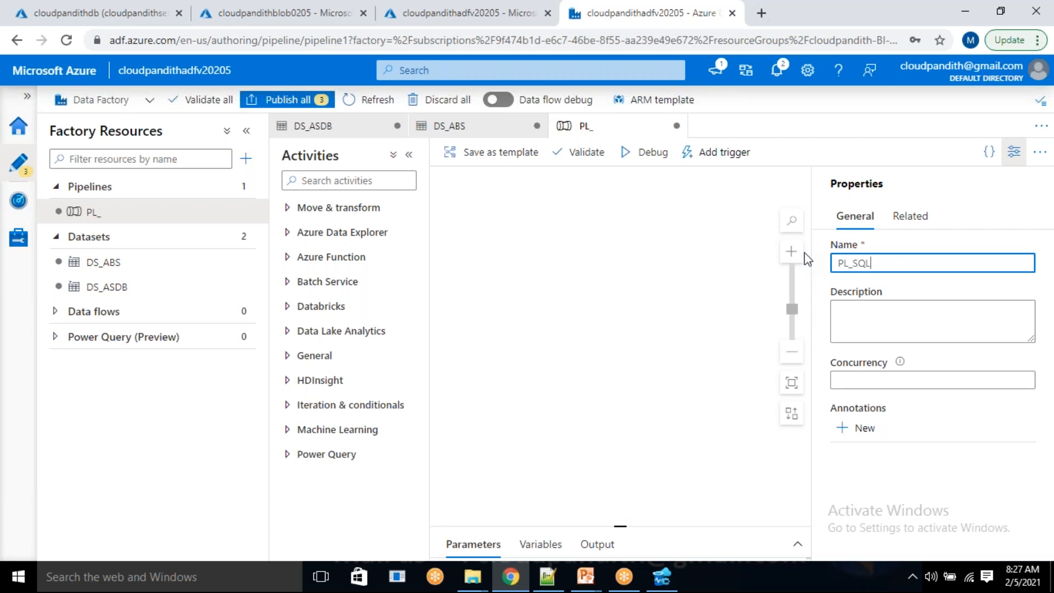
pyautogui.write('DB_')
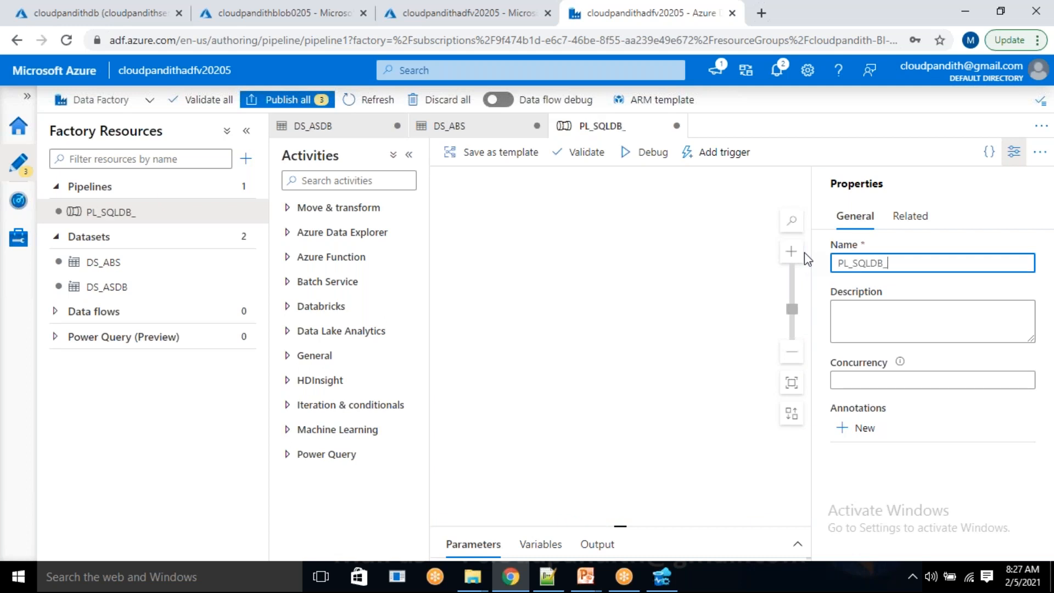
pyautogui.write('Blob')
pyautogui.click(1004, 160)
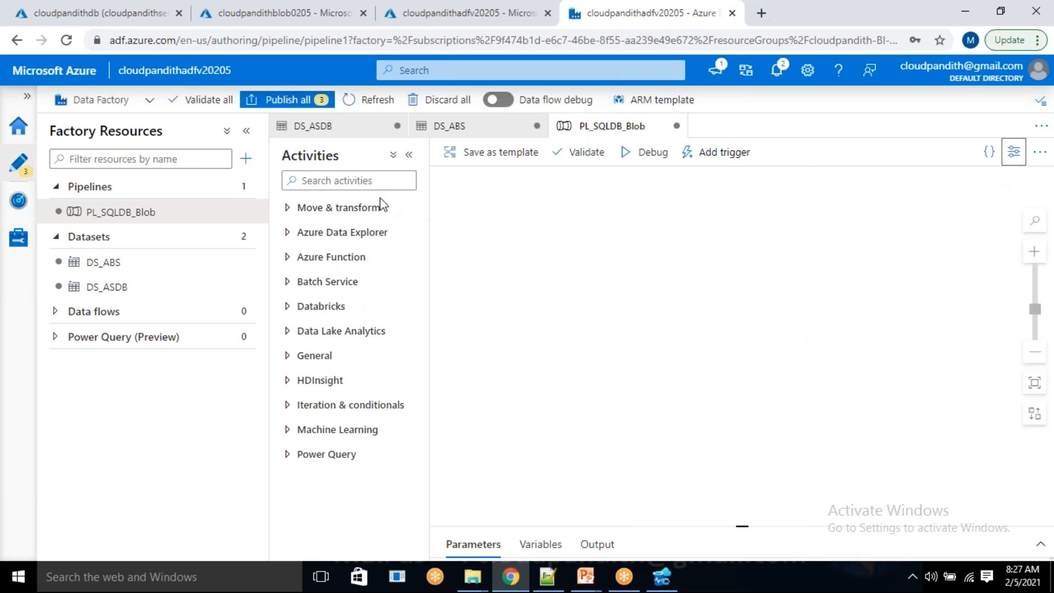
pyautogui.click(316, 210)
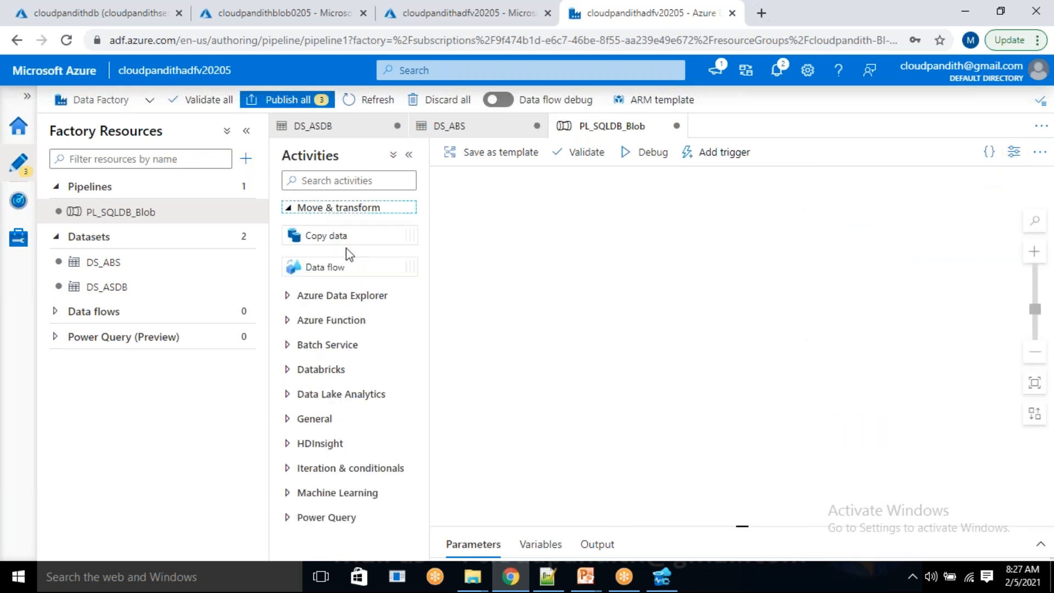
# Place a Copy data activity with DS_ASDB as source and DS_ABS as sink
pyautogui.moveTo(328, 235); pyautogui.dragTo(707, 261)
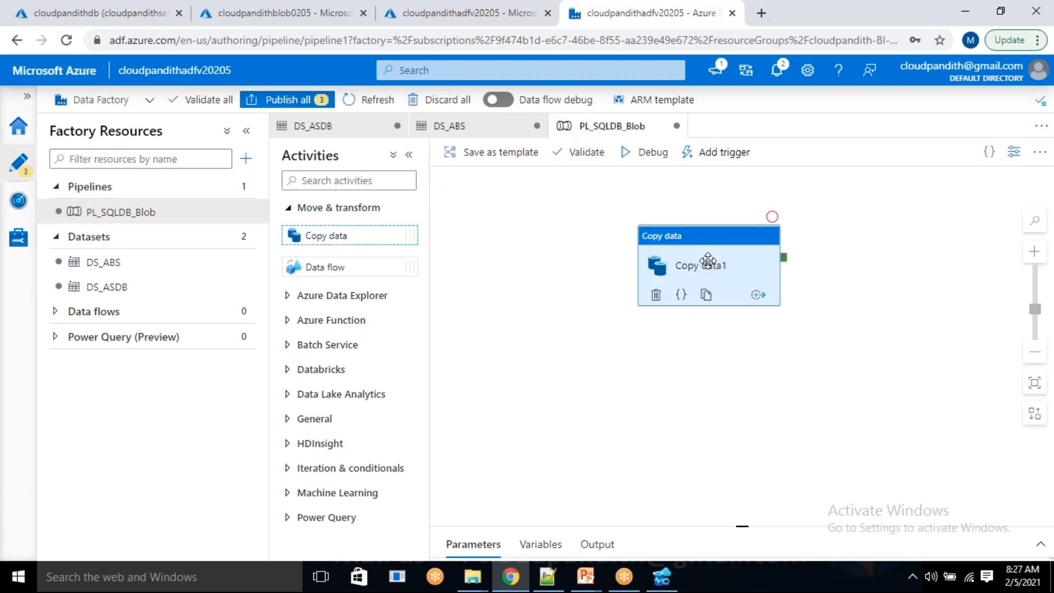
pyautogui.click(531, 355)
pyautogui.click(609, 389)
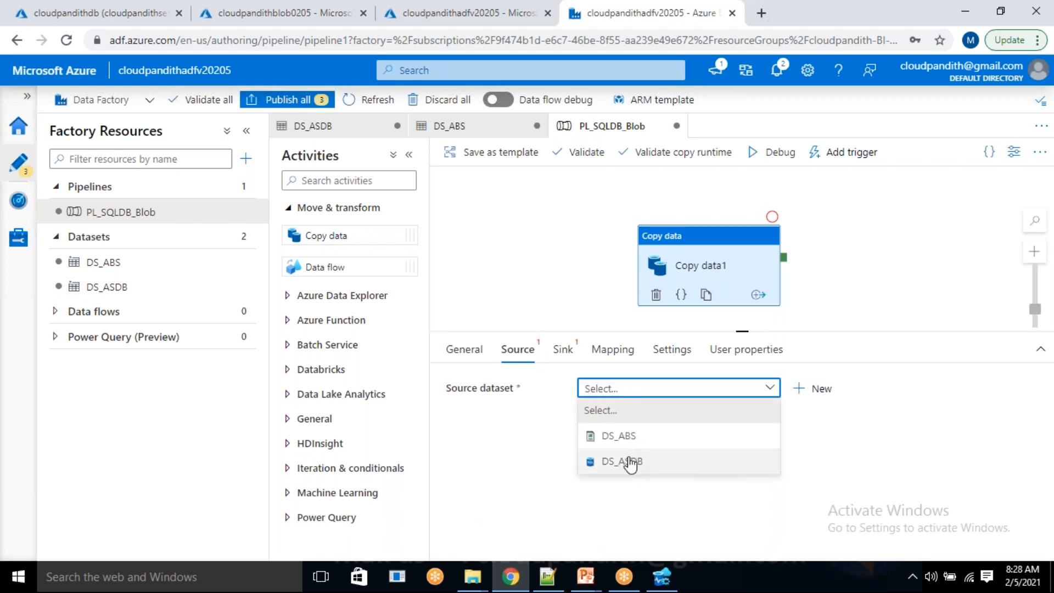
pyautogui.click(629, 461)
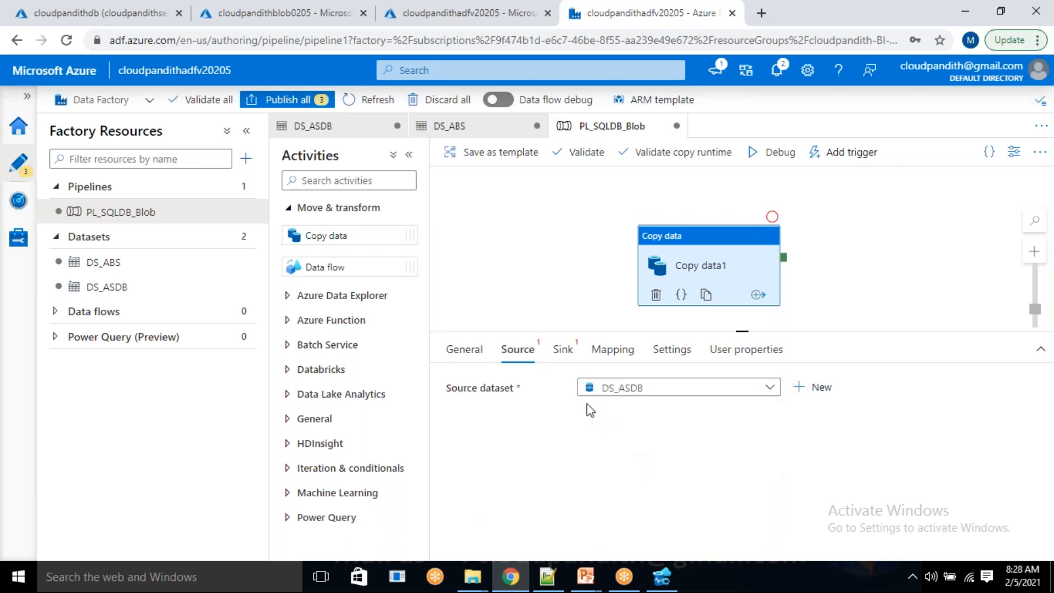
pyautogui.click(562, 351)
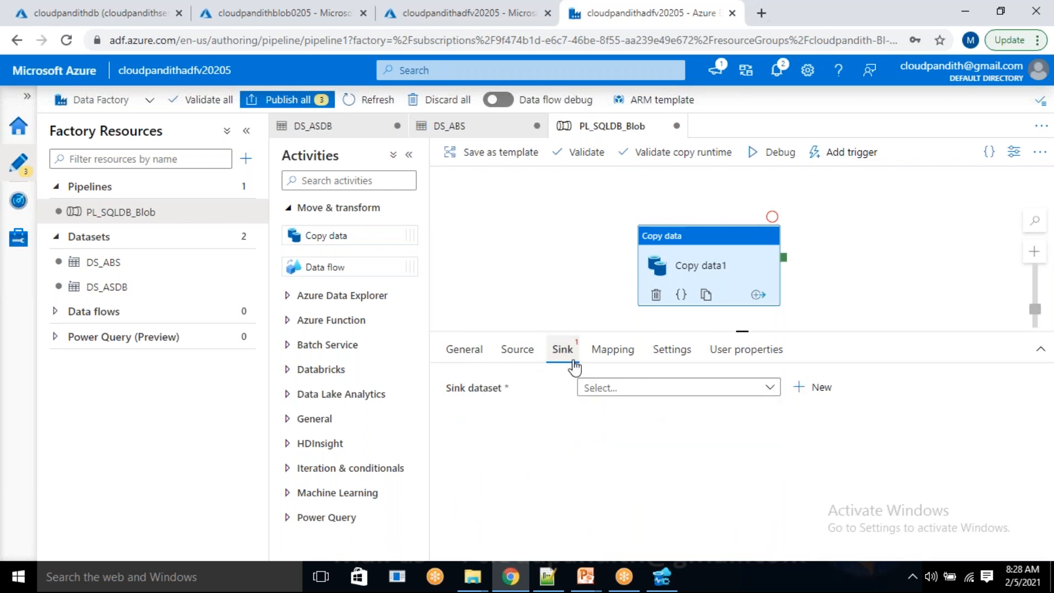
pyautogui.click(607, 389)
pyautogui.click(636, 429)
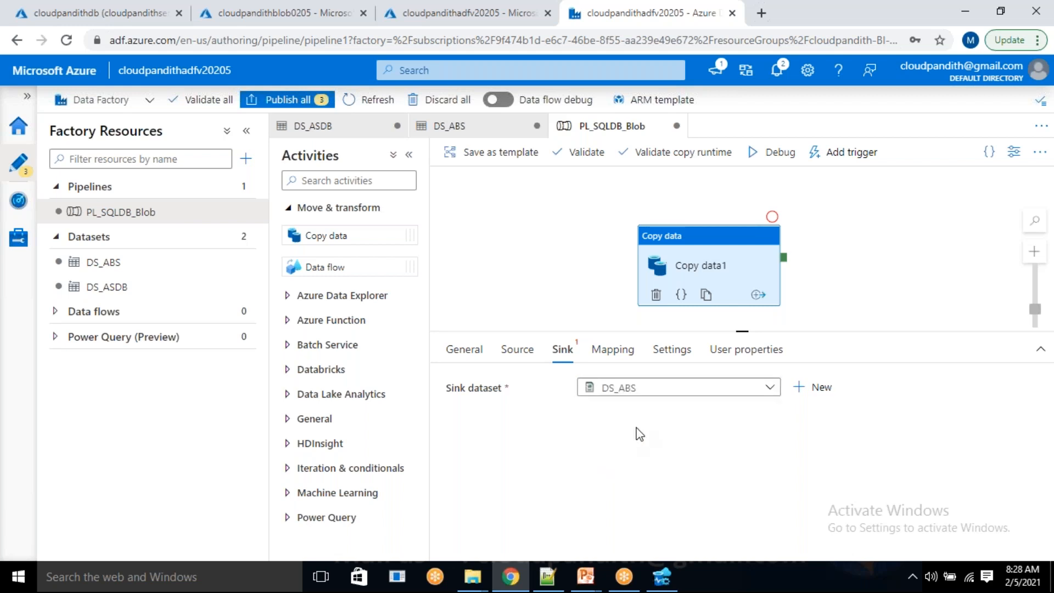
pyautogui.moveTo(635, 467); pyautogui.dragTo(672, 468)
pyautogui.moveTo(594, 466); pyautogui.dragTo(668, 468)
pyautogui.click(630, 471)
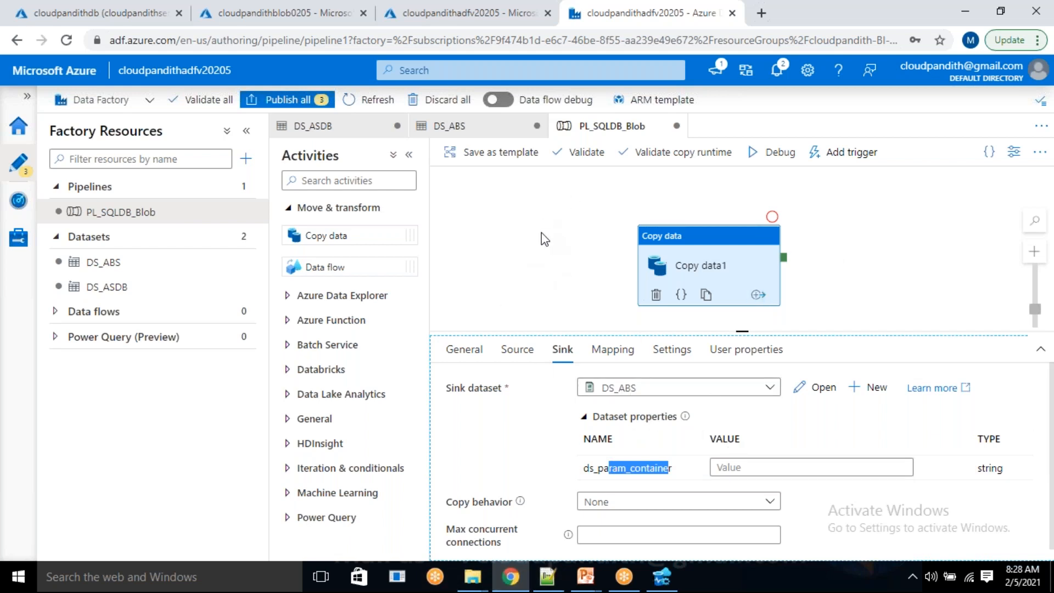
pyautogui.click(530, 218)
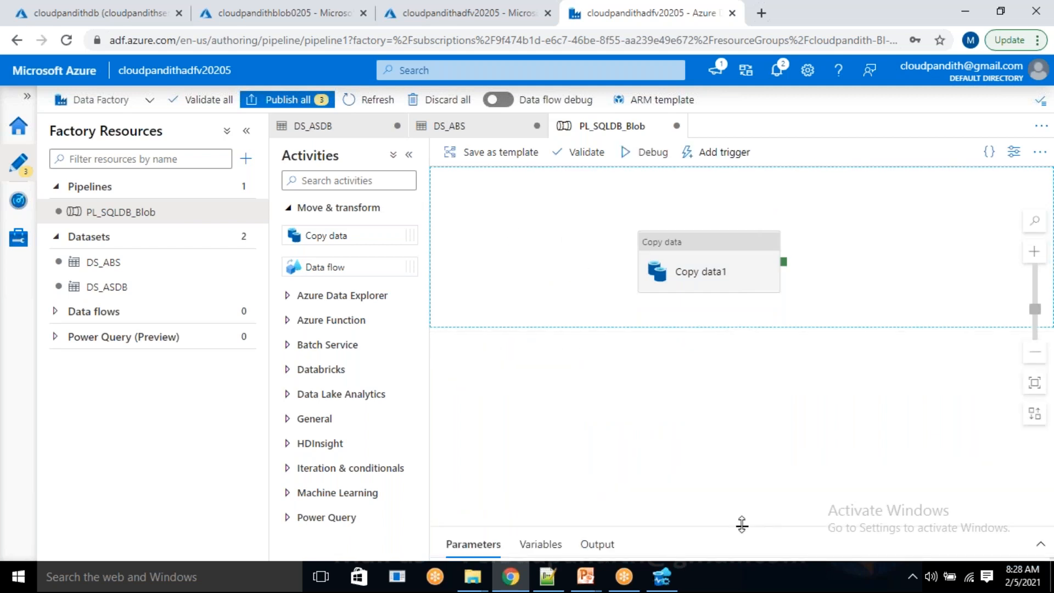
# Add a String parameter PL_Param_Container in the pipeline's Parameters panel
pyautogui.moveTo(741, 524); pyautogui.dragTo(741, 351)
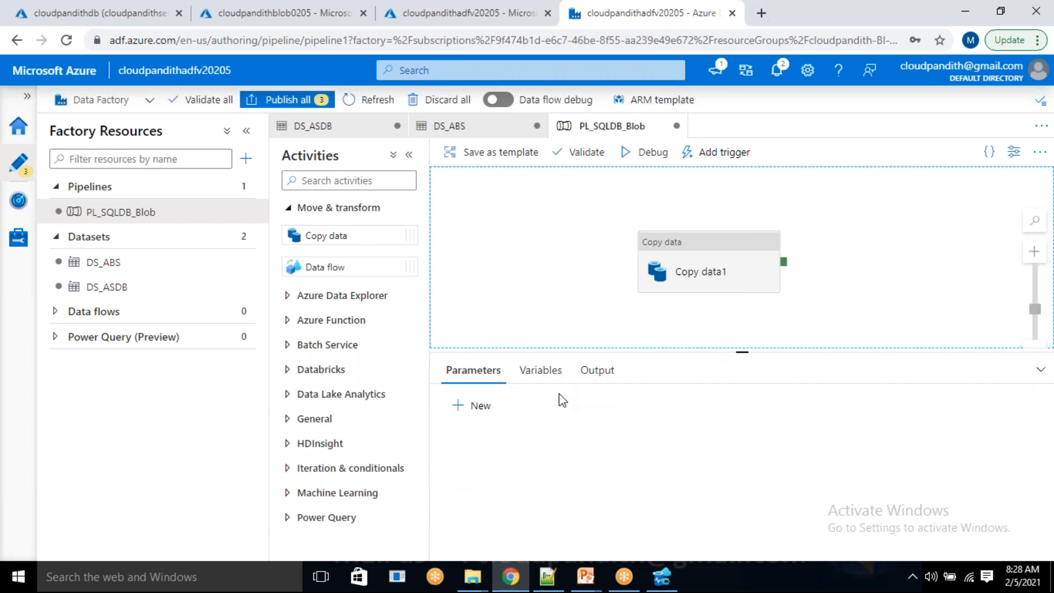
pyautogui.click(473, 404)
pyautogui.write('PL')
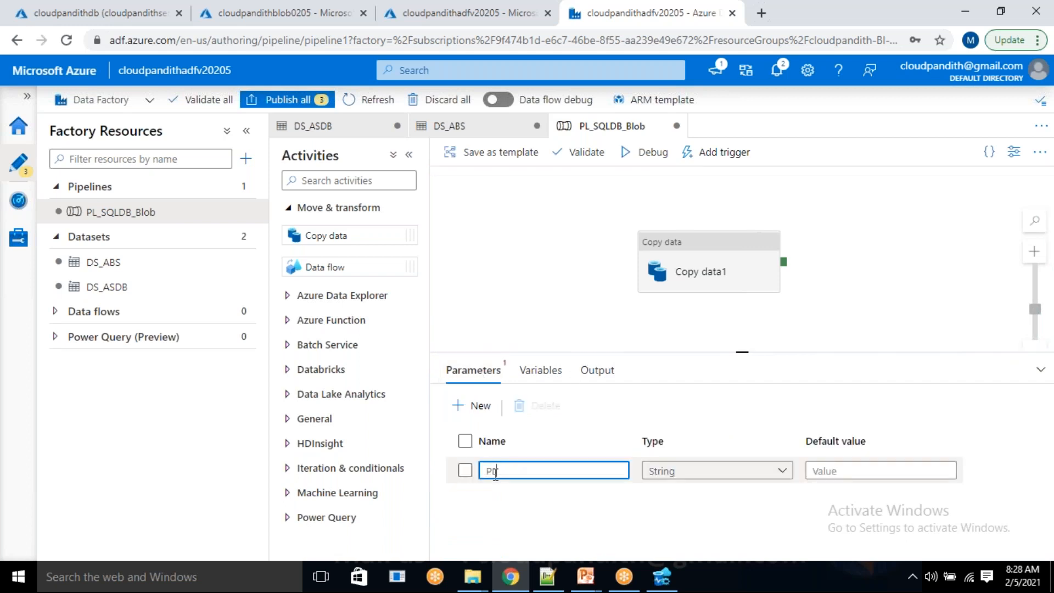
pyautogui.write('_Param_cONTAINE')
pyautogui.press('BackSpace')
pyautogui.press('BackSpace')
pyautogui.press('BackSpace')
pyautogui.press('BackSpace')
pyautogui.press('BackSpace')
pyautogui.press('BackSpace')
pyautogui.press('BackSpace')
pyautogui.write('C')
pyautogui.press('BackSpace')
pyautogui.press('BackSpace')
pyautogui.write('Container')
pyautogui.click(701, 269)
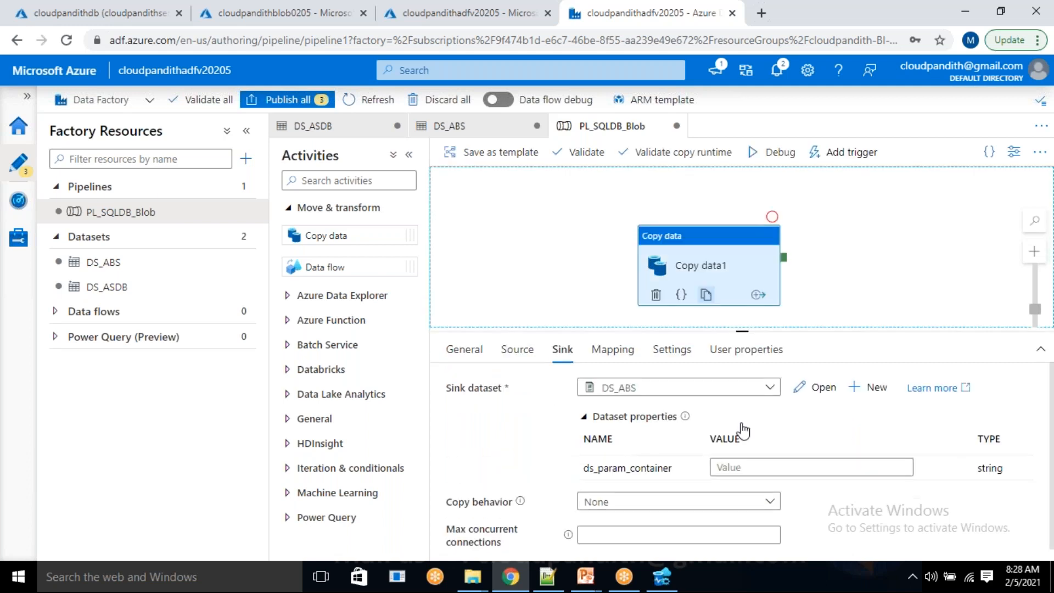
pyautogui.moveTo(603, 468); pyautogui.dragTo(712, 467)
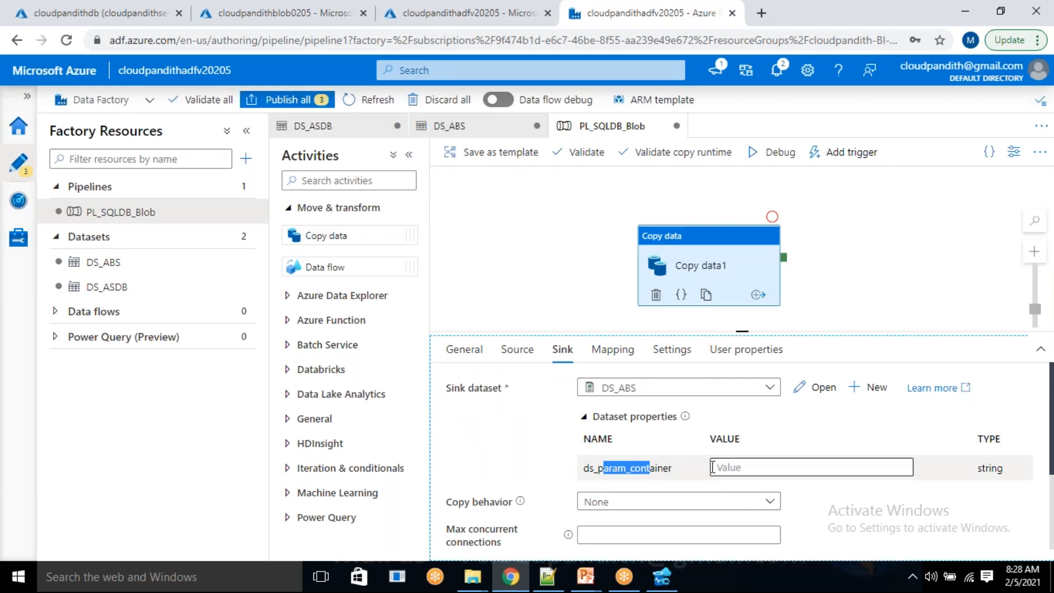
pyautogui.click(740, 468)
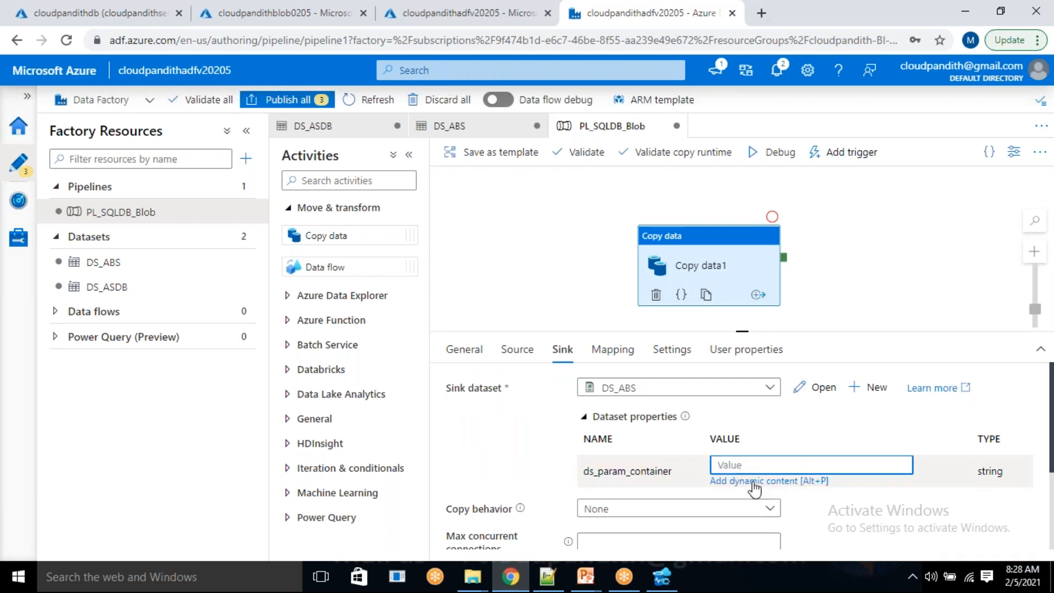
pyautogui.click(754, 481)
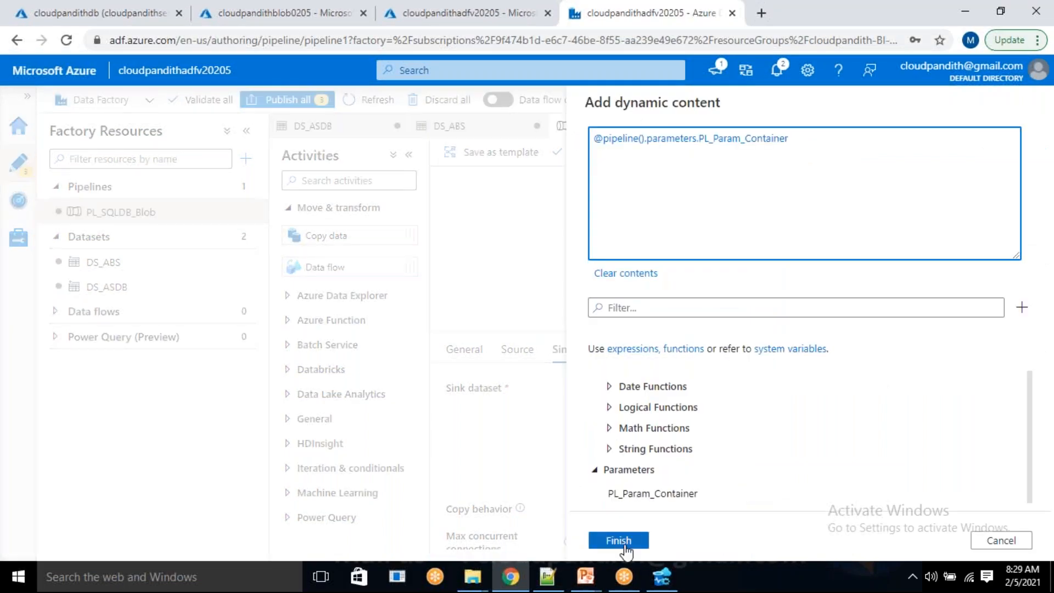
pyautogui.click(623, 543)
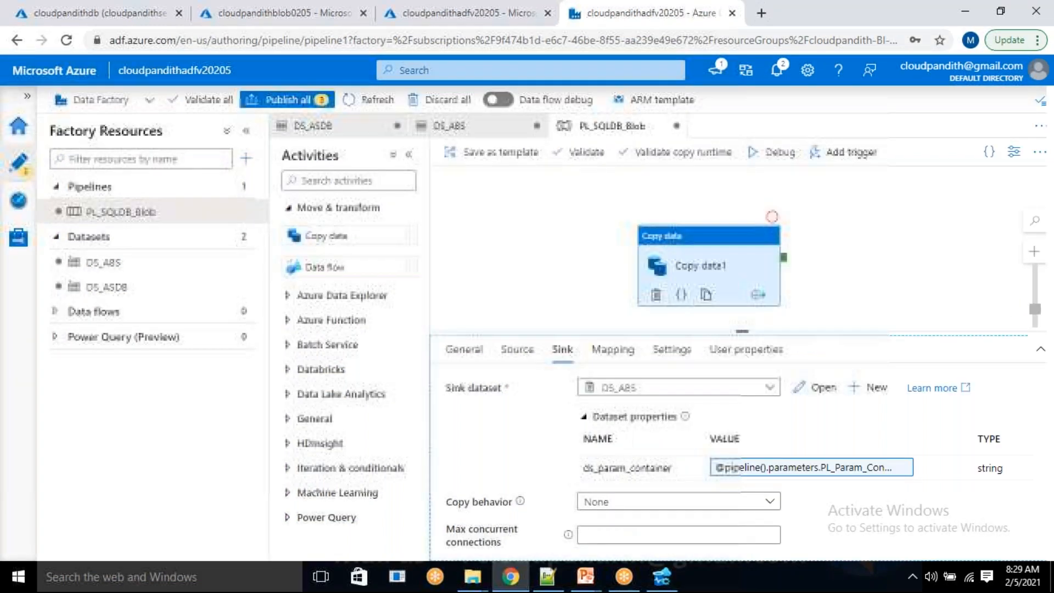
# Launch Paint from the Start search
pyautogui.press('super')
pyautogui.write('paint')
pyautogui.press('Return')
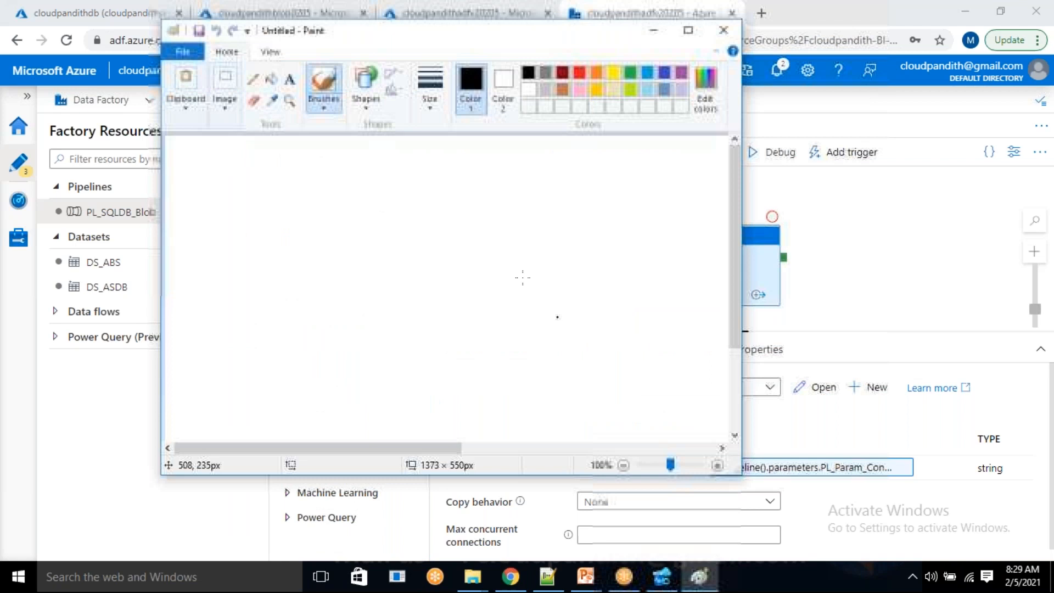
# Draw a circled DS with an arrow leading to PP in Paint
pyautogui.click(658, 33)
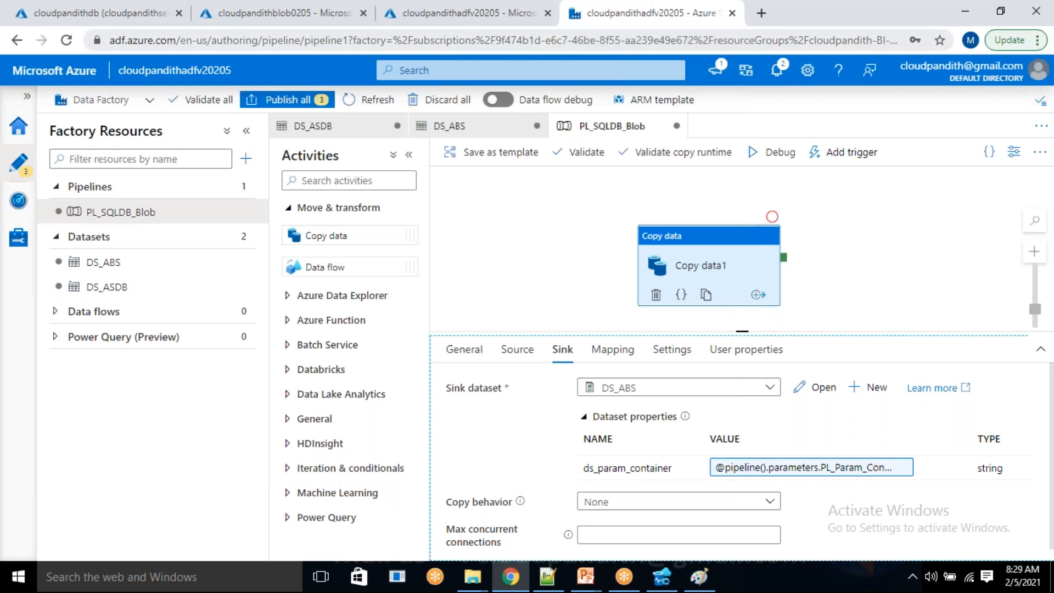
pyautogui.hotkey('alt', 'Tab')
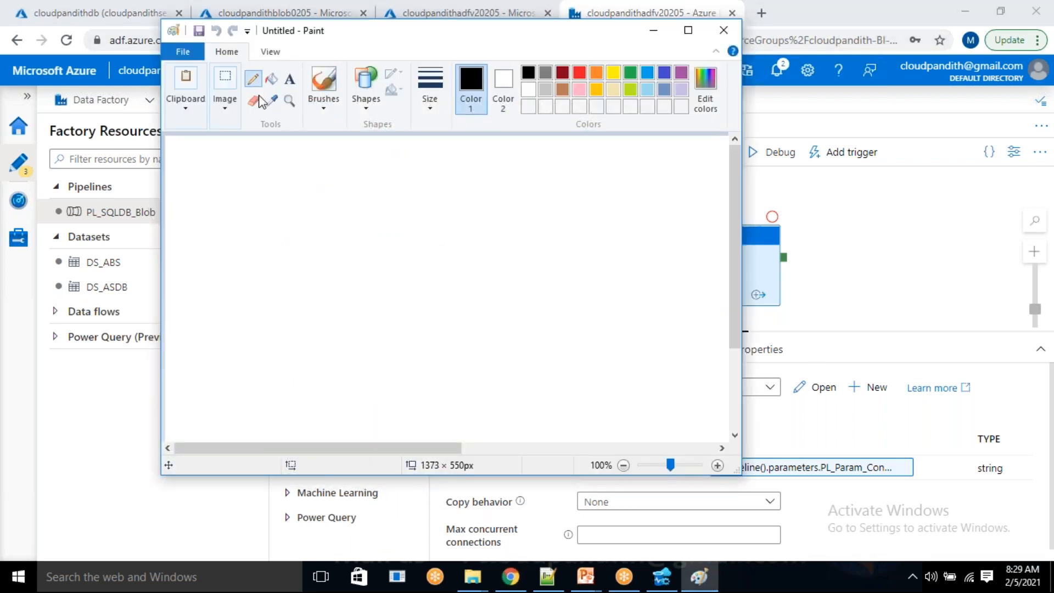
pyautogui.moveTo(237, 236)
pyautogui.mouseDown()
pyautogui.moveTo(239, 260)
pyautogui.moveTo(245, 218)
pyautogui.moveTo(261, 248)
pyautogui.moveTo(251, 259)
pyautogui.mouseUp()
pyautogui.moveTo(280, 227)
pyautogui.mouseDown()
pyautogui.moveTo(287, 251)
pyautogui.moveTo(271, 262)
pyautogui.mouseUp()
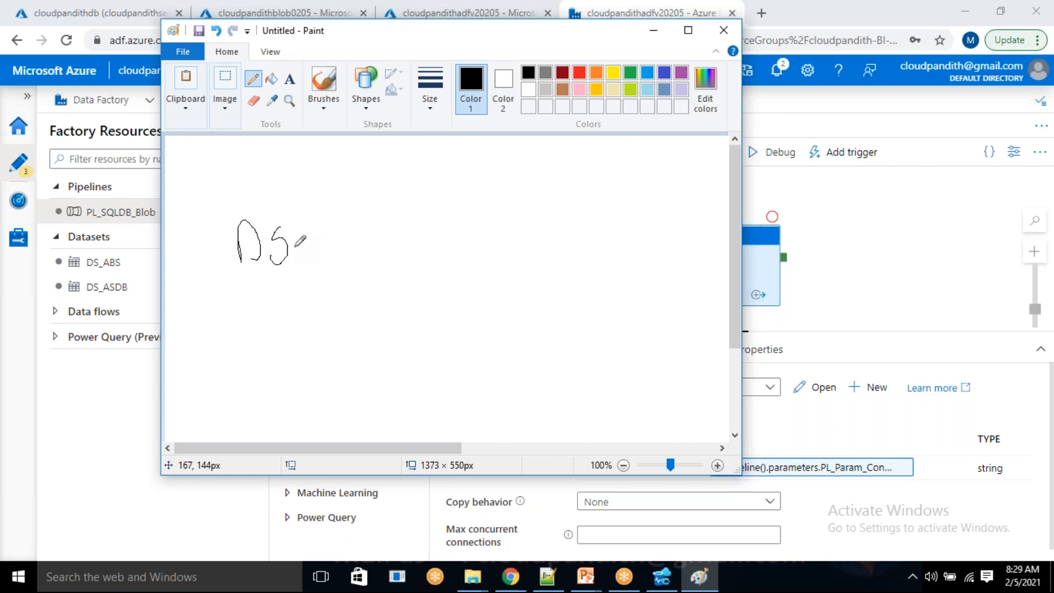
pyautogui.moveTo(303, 239)
pyautogui.mouseDown()
pyautogui.moveTo(352, 235)
pyautogui.moveTo(336, 255)
pyautogui.mouseUp()
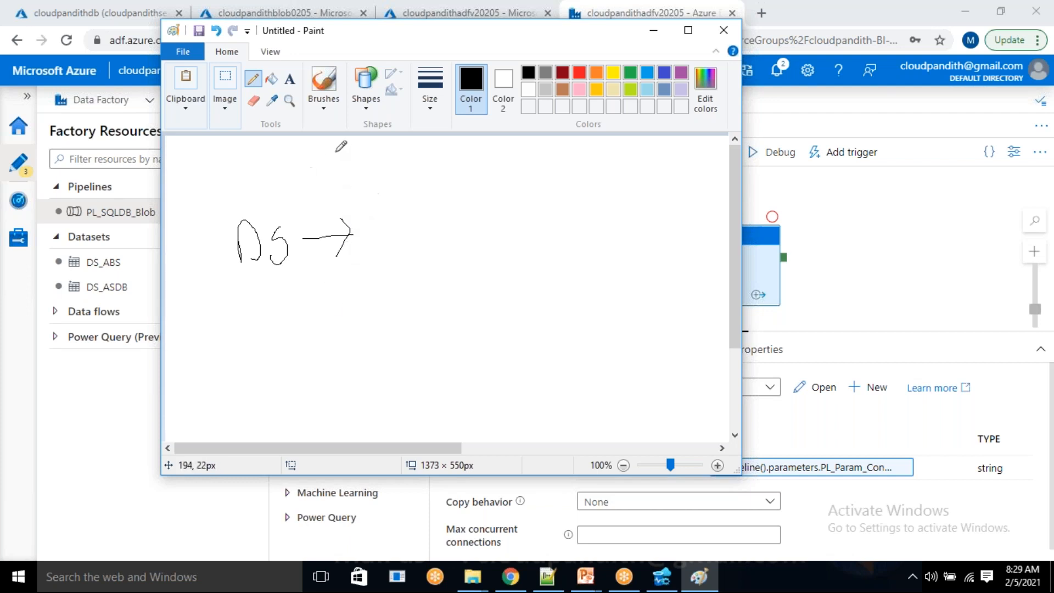
pyautogui.moveTo(380, 211)
pyautogui.mouseDown()
pyautogui.moveTo(402, 240)
pyautogui.moveTo(397, 216)
pyautogui.moveTo(427, 245)
pyautogui.moveTo(419, 212)
pyautogui.mouseUp()
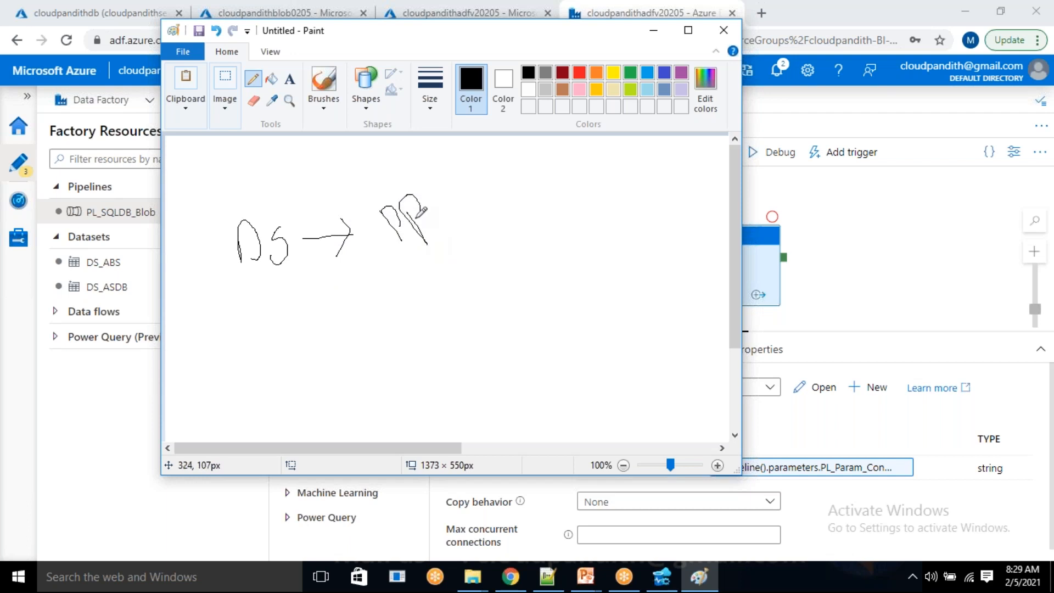
pyautogui.moveTo(387, 226); pyautogui.dragTo(411, 256)
pyautogui.moveTo(283, 204)
pyautogui.mouseDown()
pyautogui.moveTo(233, 208)
pyautogui.moveTo(247, 277)
pyautogui.moveTo(302, 203)
pyautogui.mouseUp()
# Add a box with a check mark after PP, then start a pipeline debug run
pyautogui.moveTo(404, 198)
pyautogui.mouseDown()
pyautogui.moveTo(342, 179)
pyautogui.moveTo(310, 185)
pyautogui.moveTo(305, 208)
pyautogui.moveTo(367, 278)
pyautogui.moveTo(415, 190)
pyautogui.moveTo(491, 202)
pyautogui.moveTo(491, 211)
pyautogui.mouseUp()
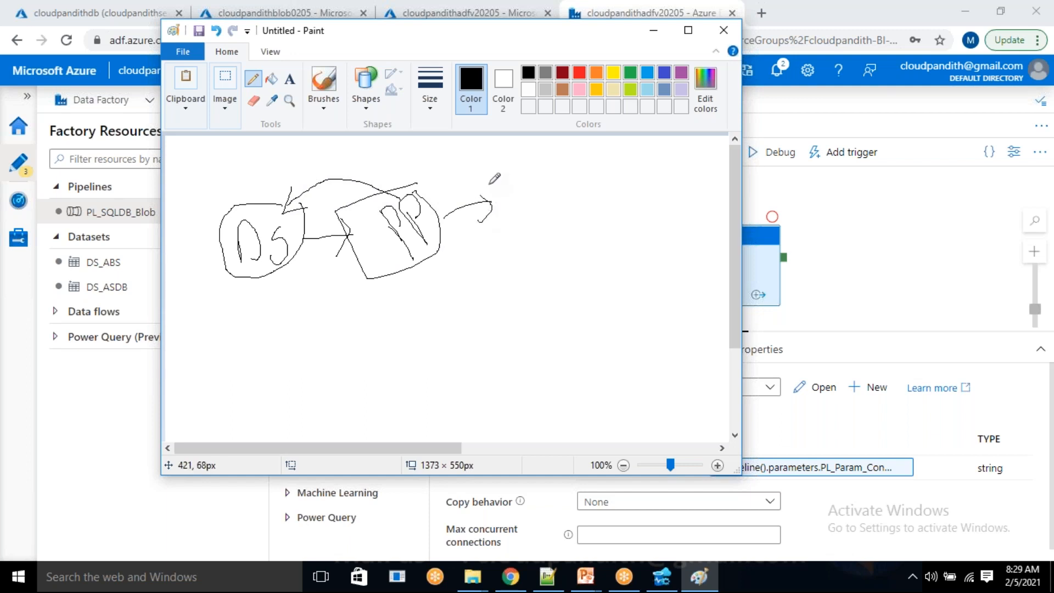
pyautogui.moveTo(489, 173)
pyautogui.mouseDown()
pyautogui.moveTo(482, 169)
pyautogui.moveTo(620, 137)
pyautogui.moveTo(625, 194)
pyautogui.moveTo(503, 255)
pyautogui.mouseUp()
pyautogui.moveTo(521, 200)
pyautogui.mouseDown()
pyautogui.moveTo(534, 209)
pyautogui.moveTo(551, 148)
pyautogui.mouseUp()
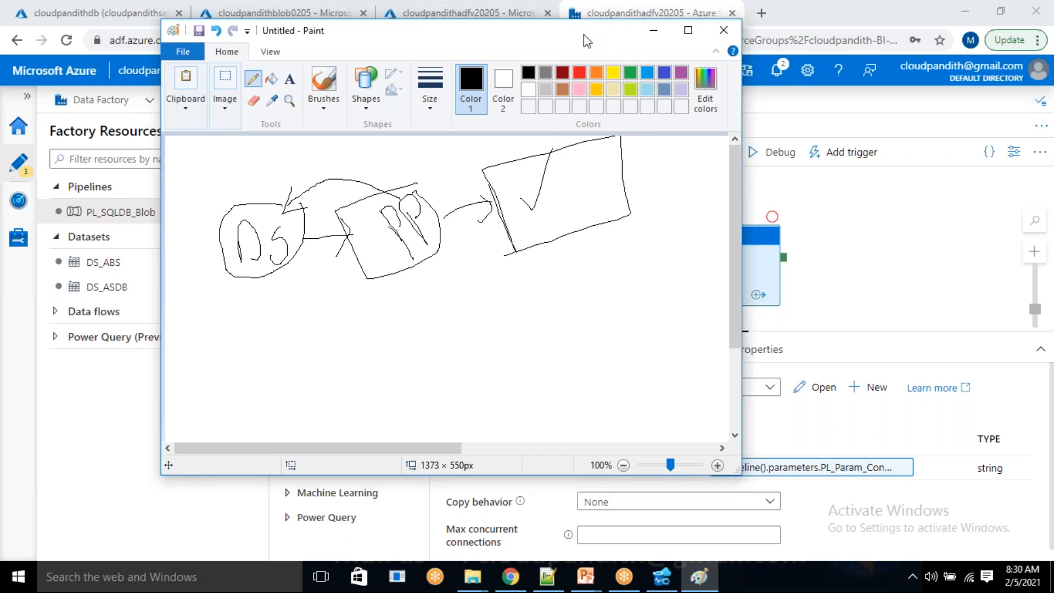
pyautogui.moveTo(584, 34); pyautogui.dragTo(582, 38)
pyautogui.moveTo(568, 86); pyautogui.dragTo(556, 118)
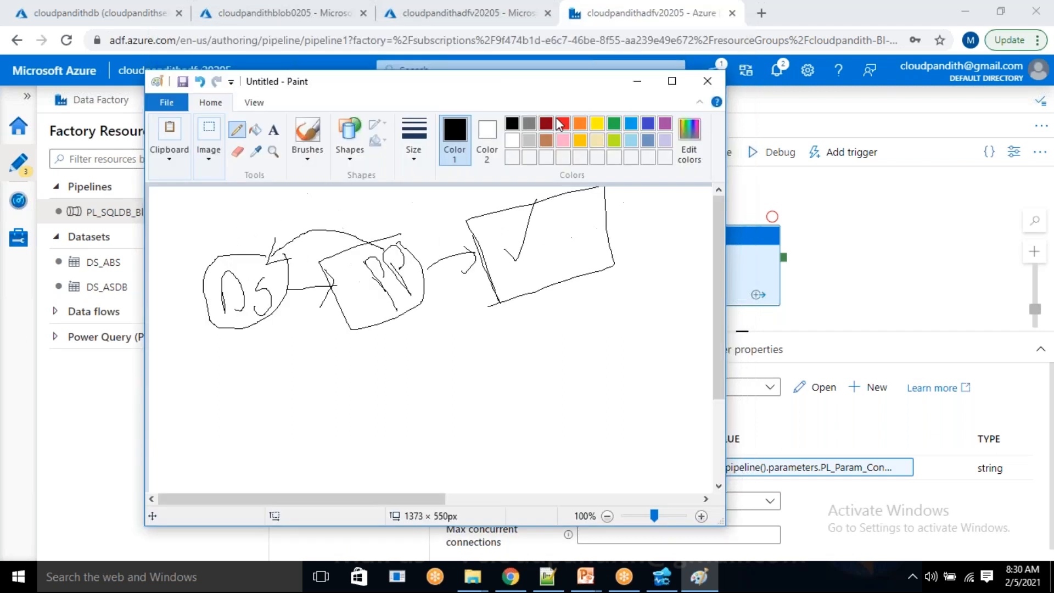
pyautogui.click(774, 159)
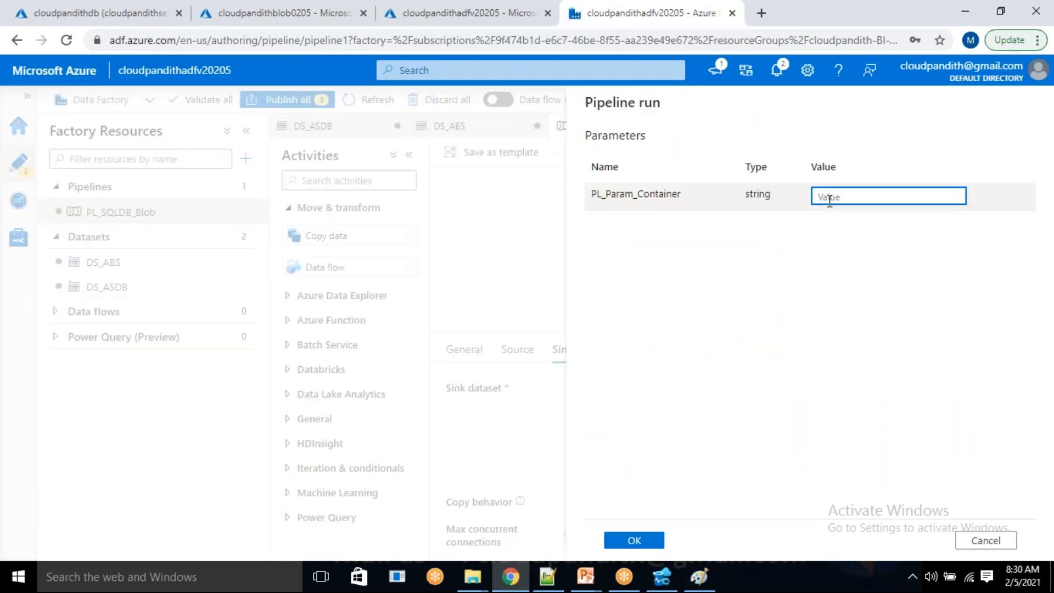
# Enter fulldata as the PL_Param_Container value and bring the Paint sketch forward
pyautogui.write('fulldata')
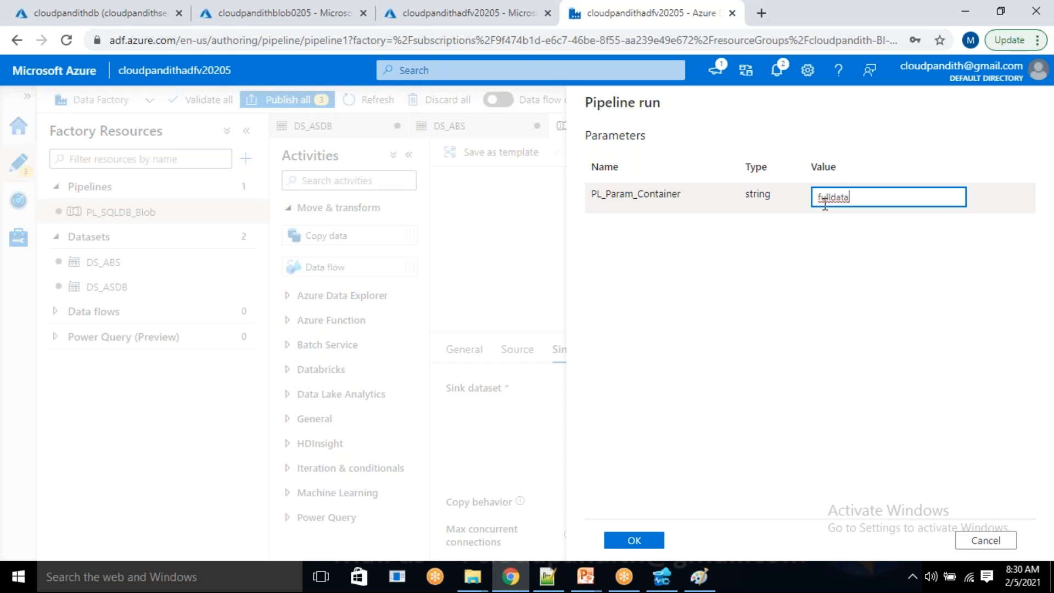
pyautogui.click(700, 576)
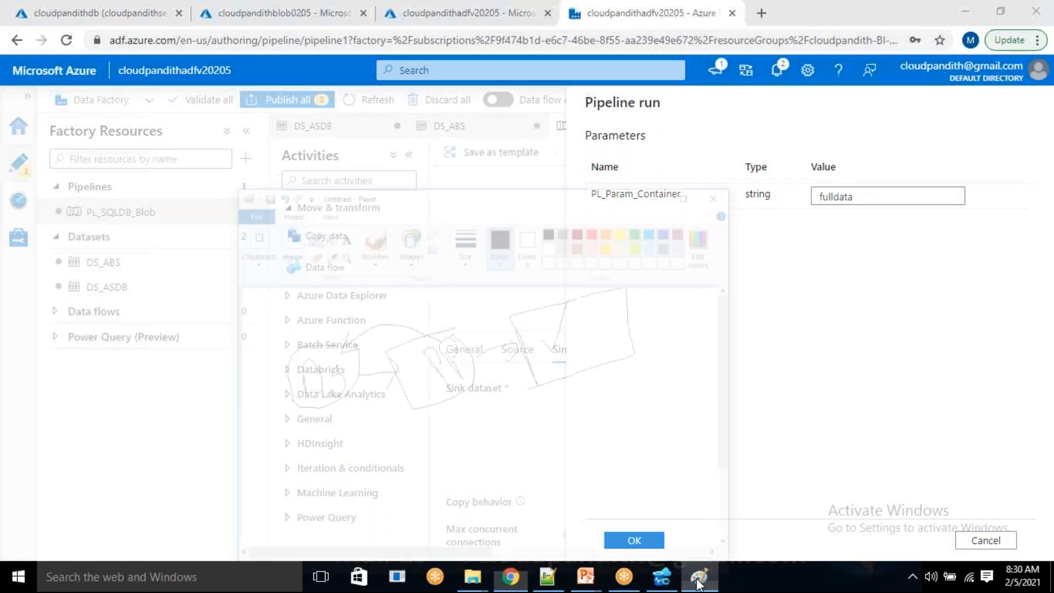
# Write letters in the right box, then draw a lower box and scribble inside it
pyautogui.moveTo(530, 265)
pyautogui.mouseDown()
pyautogui.moveTo(534, 311)
pyautogui.moveTo(548, 273)
pyautogui.moveTo(581, 272)
pyautogui.moveTo(549, 304)
pyautogui.moveTo(503, 240)
pyautogui.moveTo(390, 277)
pyautogui.moveTo(407, 288)
pyautogui.moveTo(379, 264)
pyautogui.moveTo(307, 239)
pyautogui.moveTo(270, 272)
pyautogui.moveTo(259, 251)
pyautogui.moveTo(289, 307)
pyautogui.moveTo(233, 293)
pyautogui.moveTo(199, 266)
pyautogui.moveTo(210, 387)
pyautogui.moveTo(221, 386)
pyautogui.moveTo(224, 402)
pyautogui.moveTo(350, 355)
pyautogui.moveTo(233, 476)
pyautogui.moveTo(246, 471)
pyautogui.mouseUp()
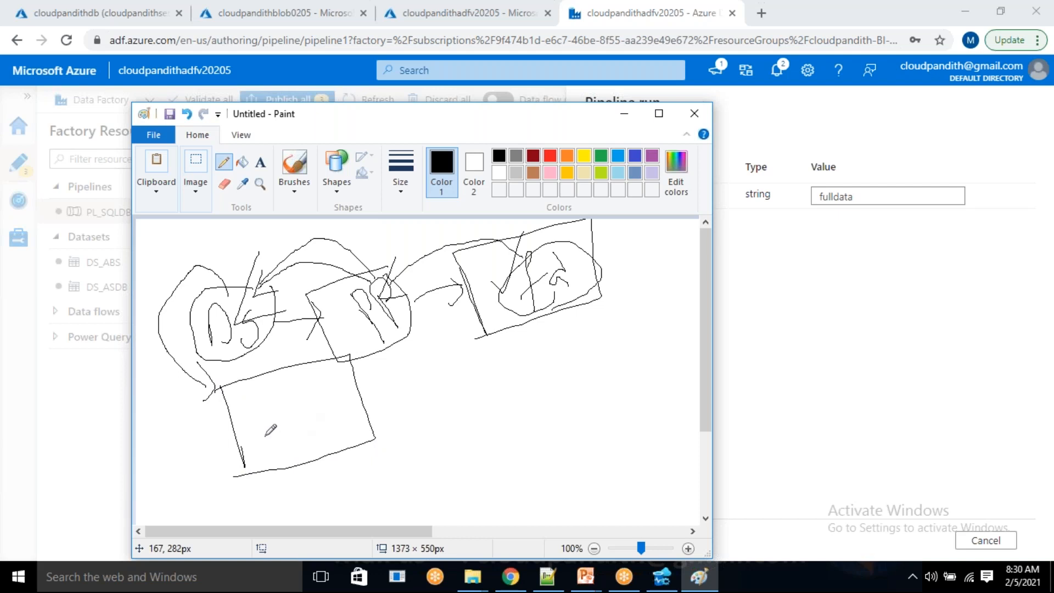
pyautogui.moveTo(266, 434)
pyautogui.mouseDown()
pyautogui.moveTo(346, 407)
pyautogui.moveTo(297, 431)
pyautogui.moveTo(335, 414)
pyautogui.moveTo(305, 427)
pyautogui.mouseUp()
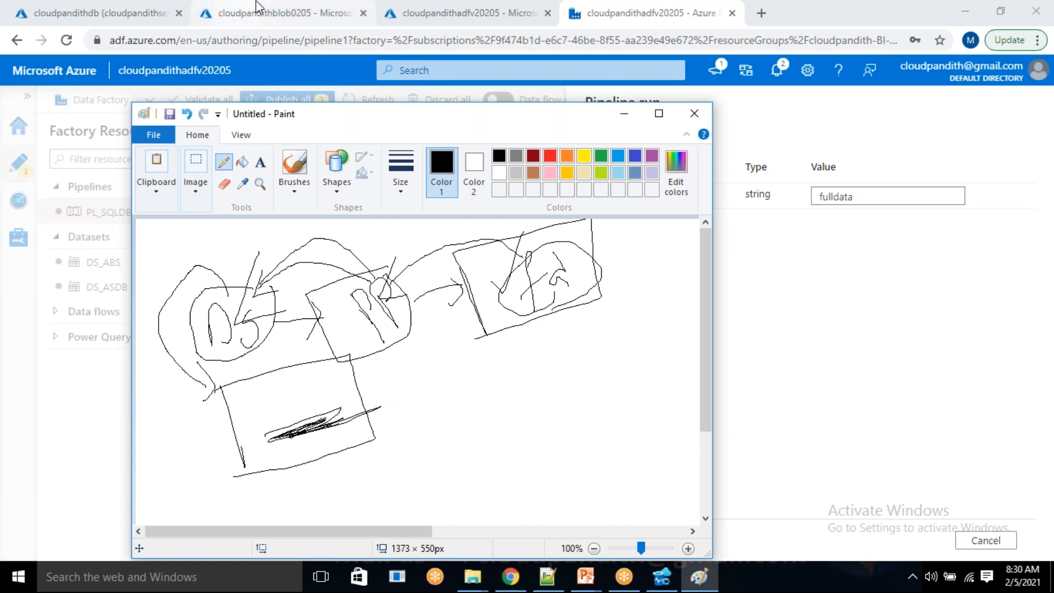
pyautogui.click(270, 10)
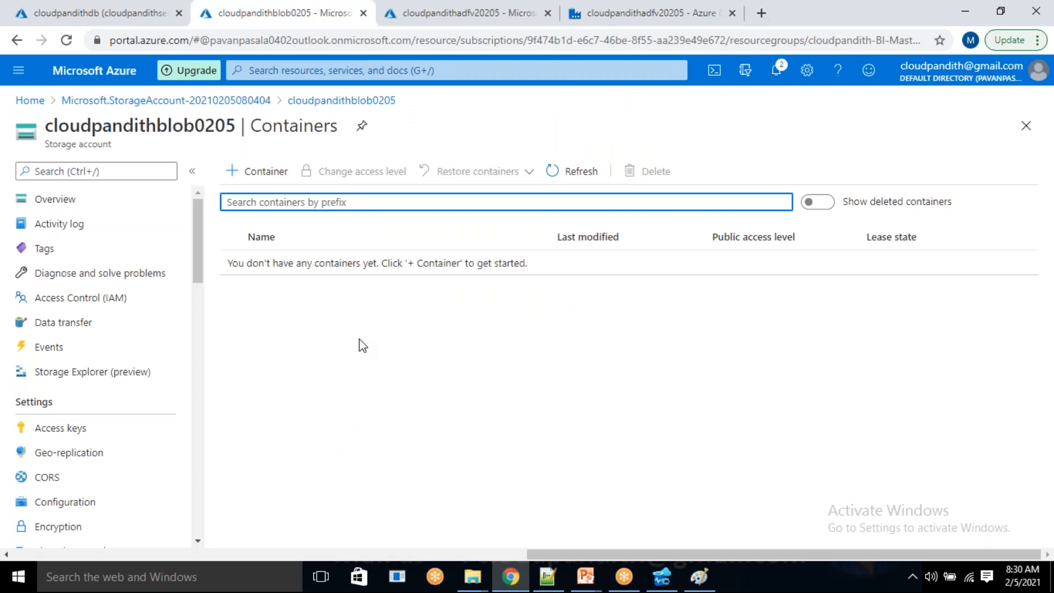
pyautogui.hotkey('alt', 'Tab')
pyautogui.hotkey('alt', 'Tab')
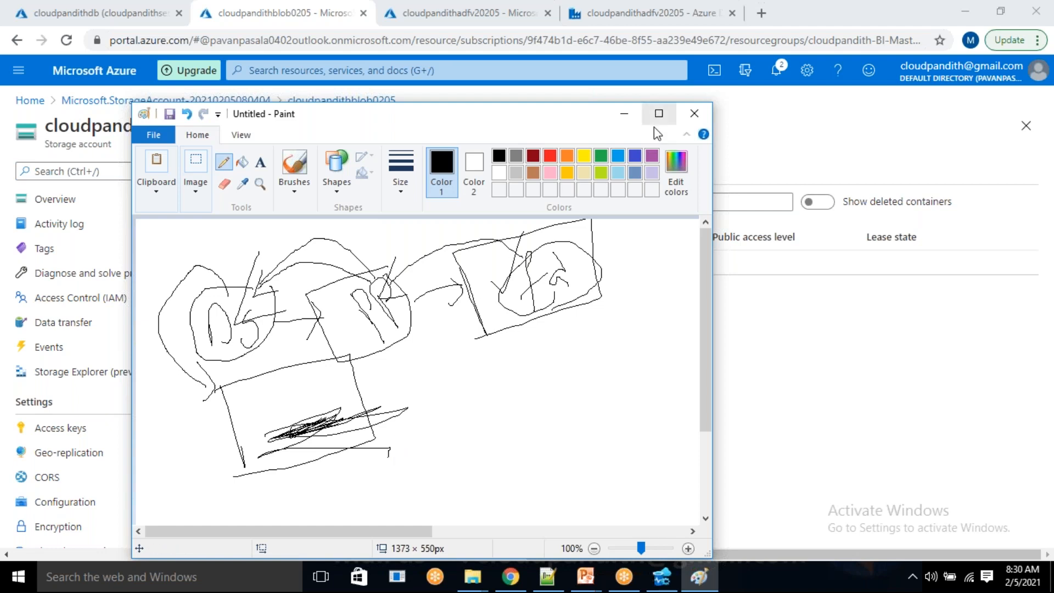
# Minimize Paint to check the empty Containers list, then go back to the Data Factory run panel
pyautogui.click(624, 117)
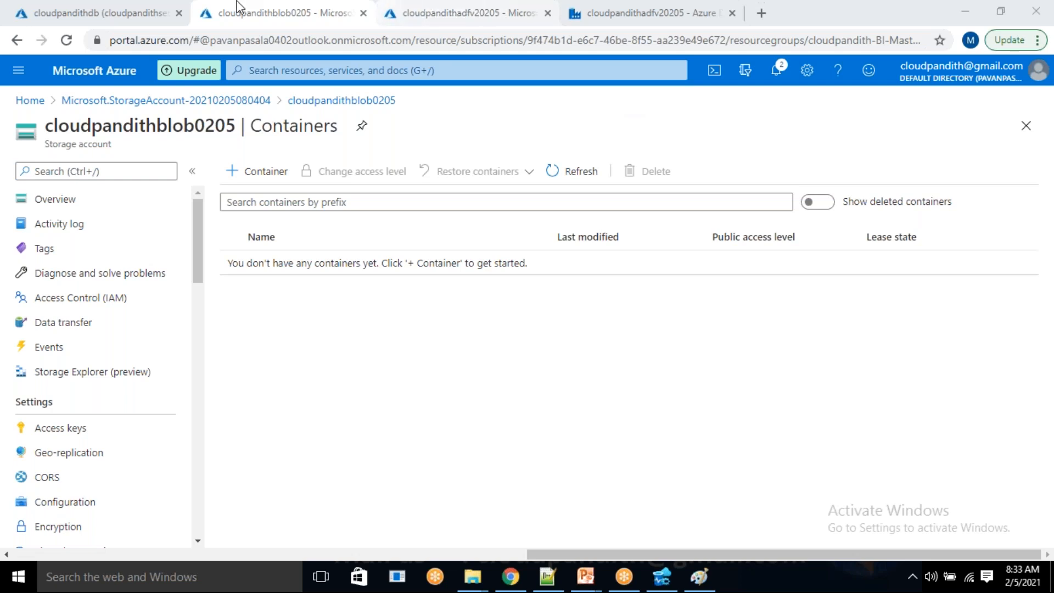
pyautogui.click(636, 8)
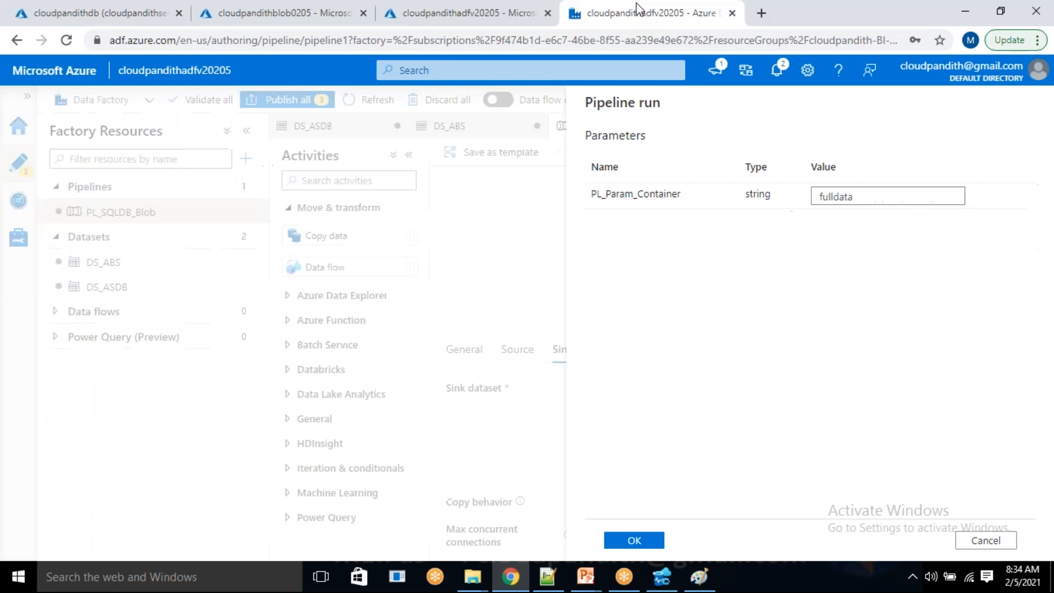
# Close the run panel without running fulldata, then start a new PL_SQLDB_Blob debug run
pyautogui.doubleClick(860, 195)
pyautogui.moveTo(859, 194); pyautogui.dragTo(815, 202)
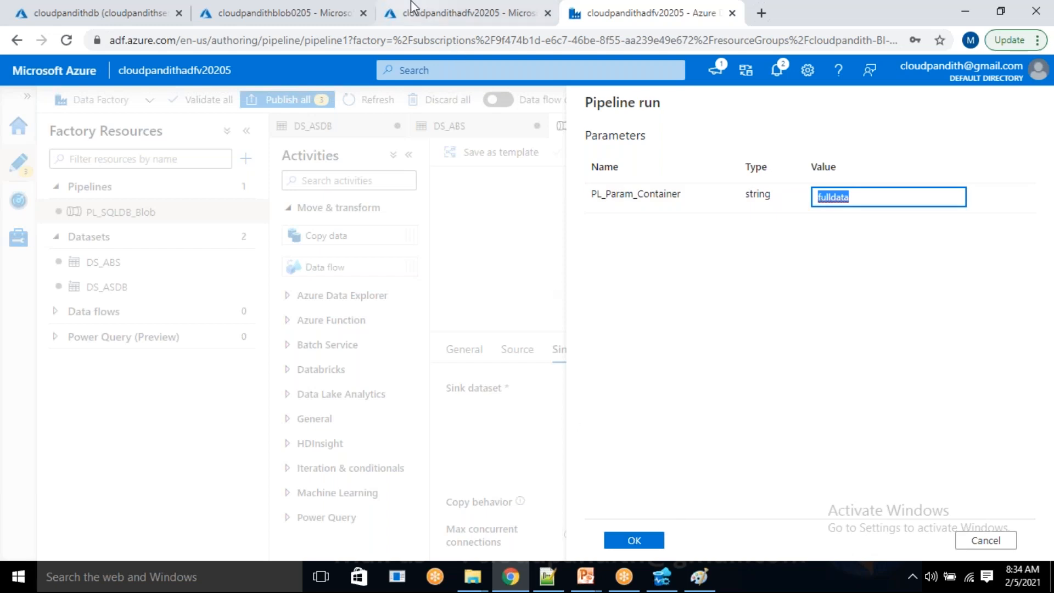
pyautogui.click(986, 543)
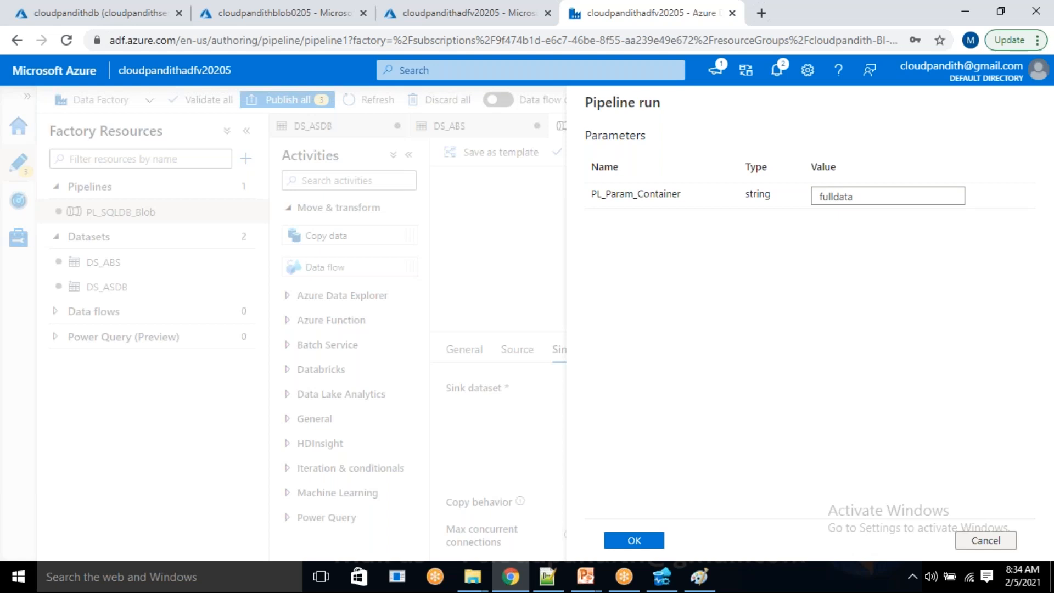
pyautogui.click(998, 540)
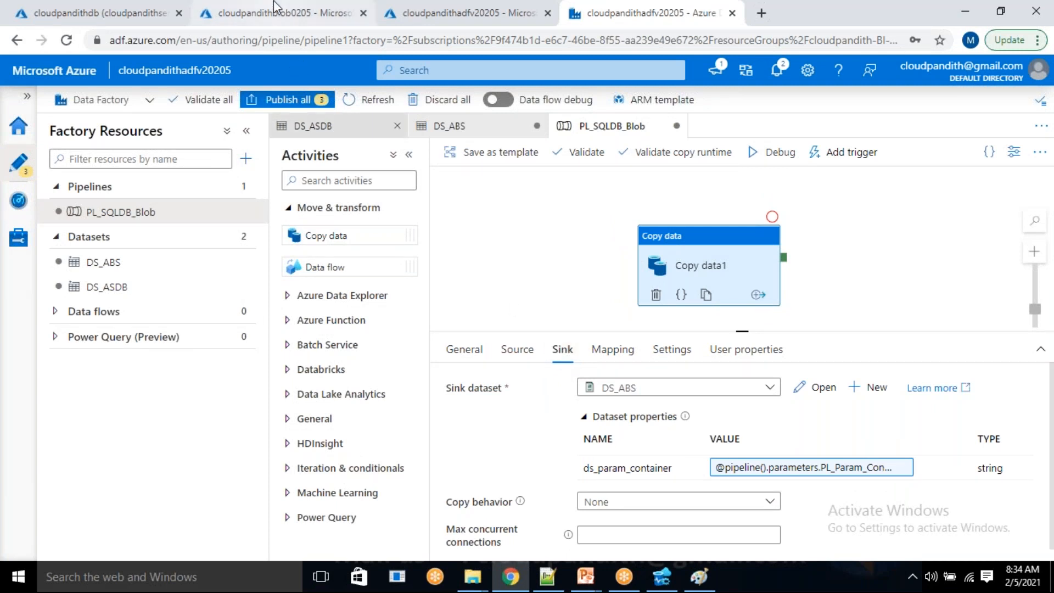
pyautogui.click(779, 152)
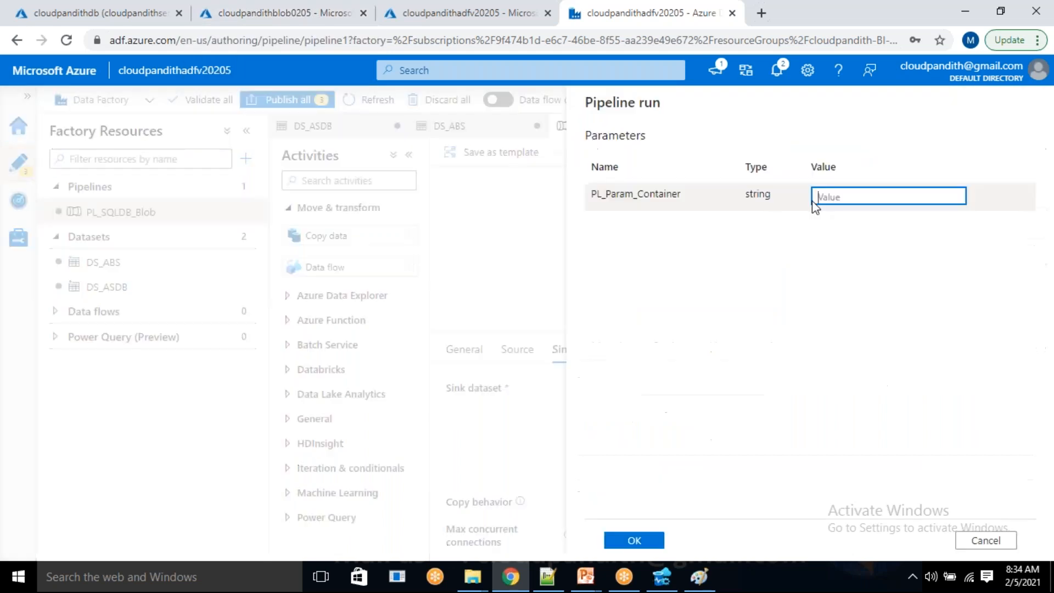
# Enter firstoutput as PL_Param_Container, then check the cloudpandithblob0205 Containers page
pyautogui.write('firstoutput')
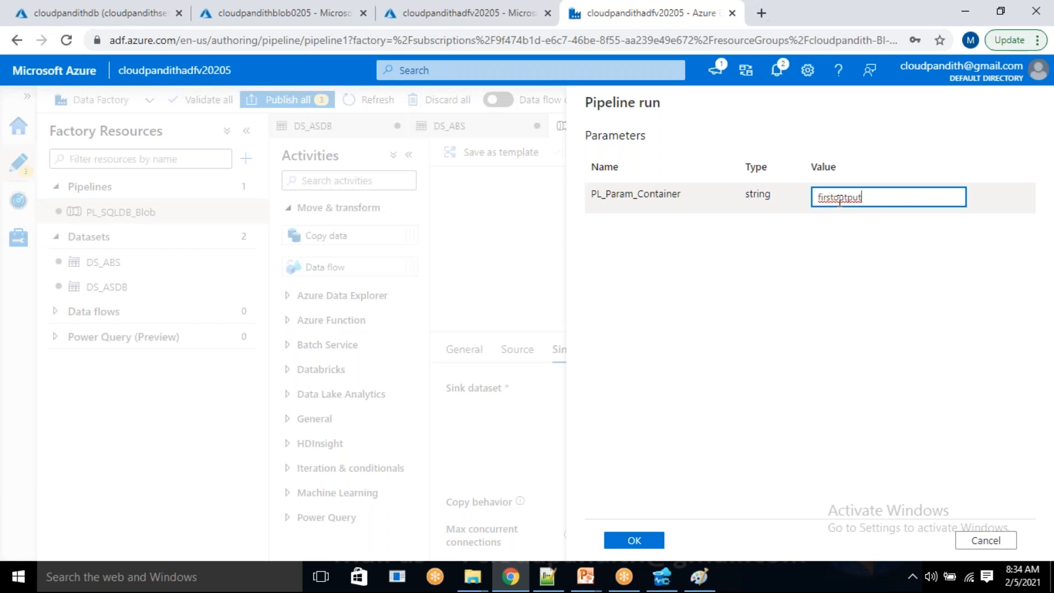
pyautogui.click(323, 7)
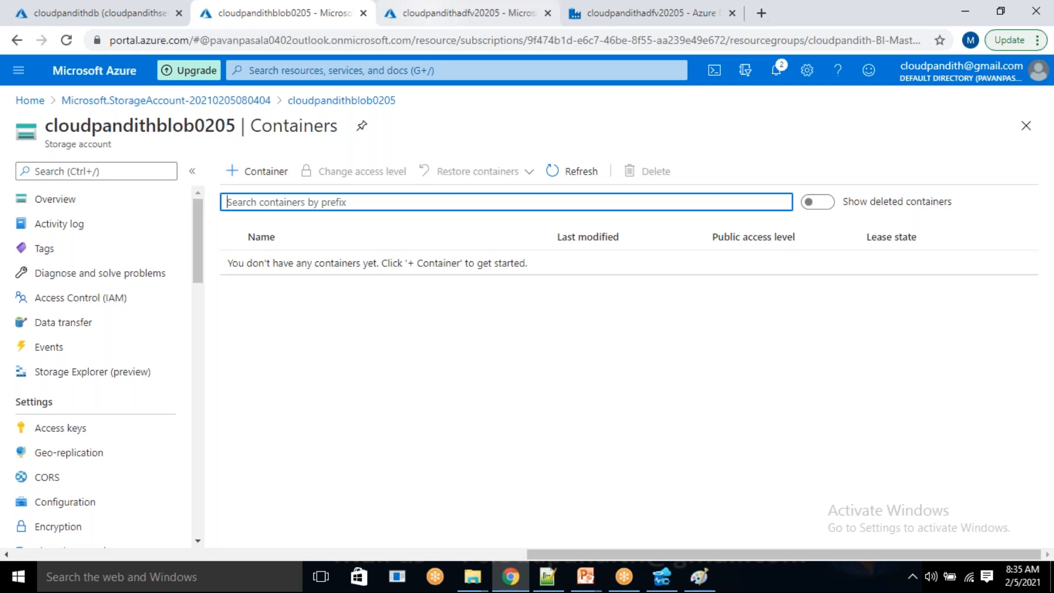
# Go back to the Pipeline run panel and confirm PL_Param_Container reads firstoutput
pyautogui.click(631, 14)
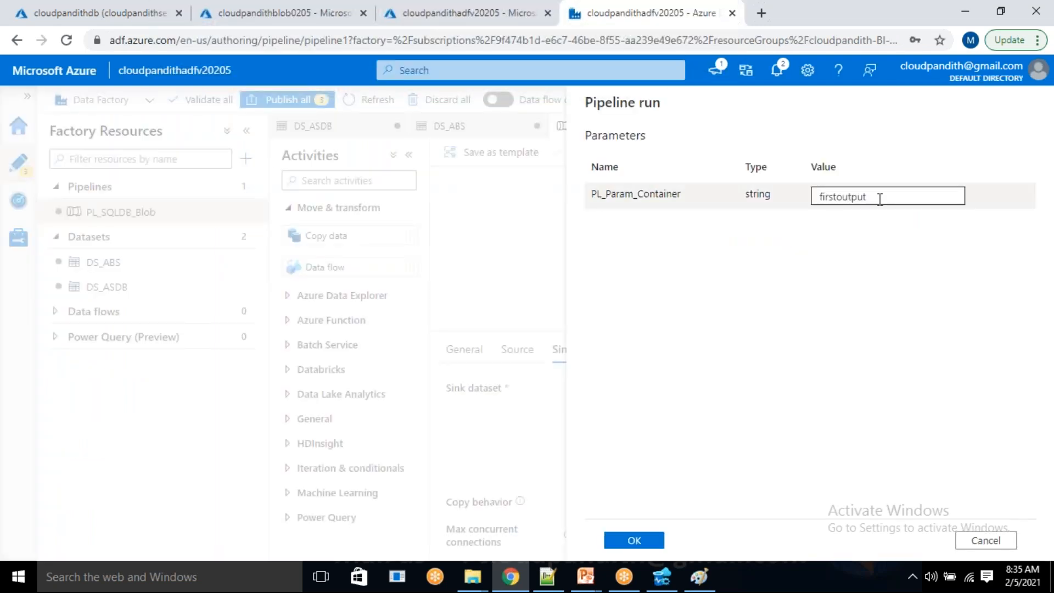
pyautogui.click(879, 198)
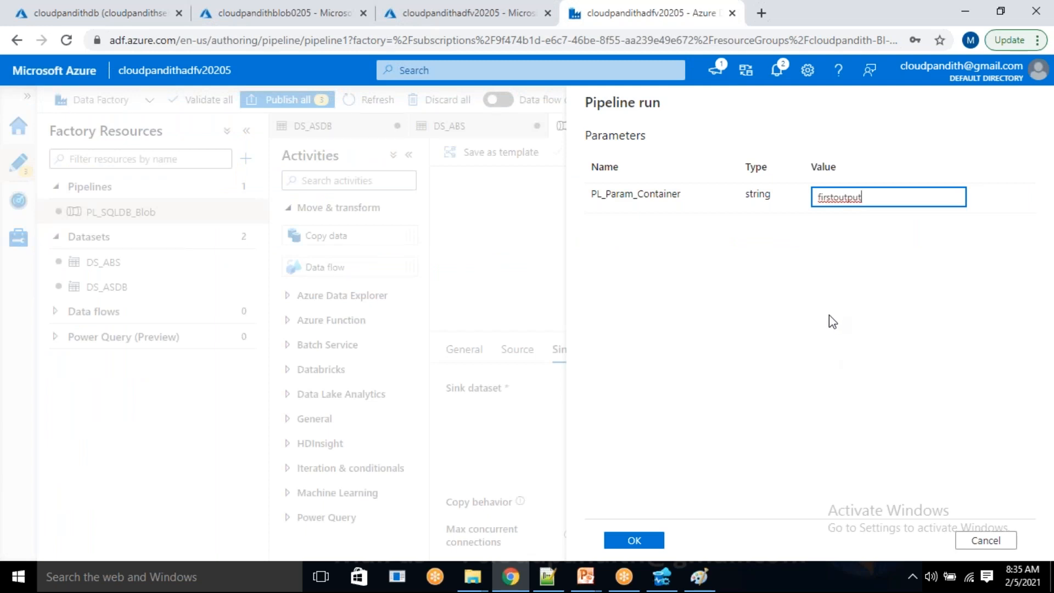
pyautogui.click(937, 248)
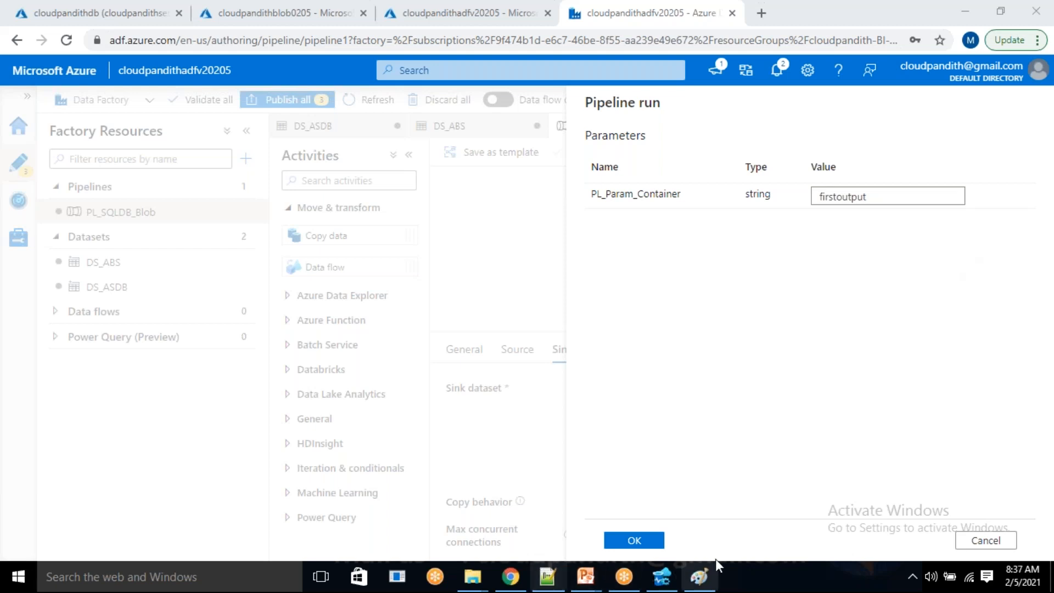
# Bring up the Paint sketch, add two strokes, and minimize it again
pyautogui.click(698, 576)
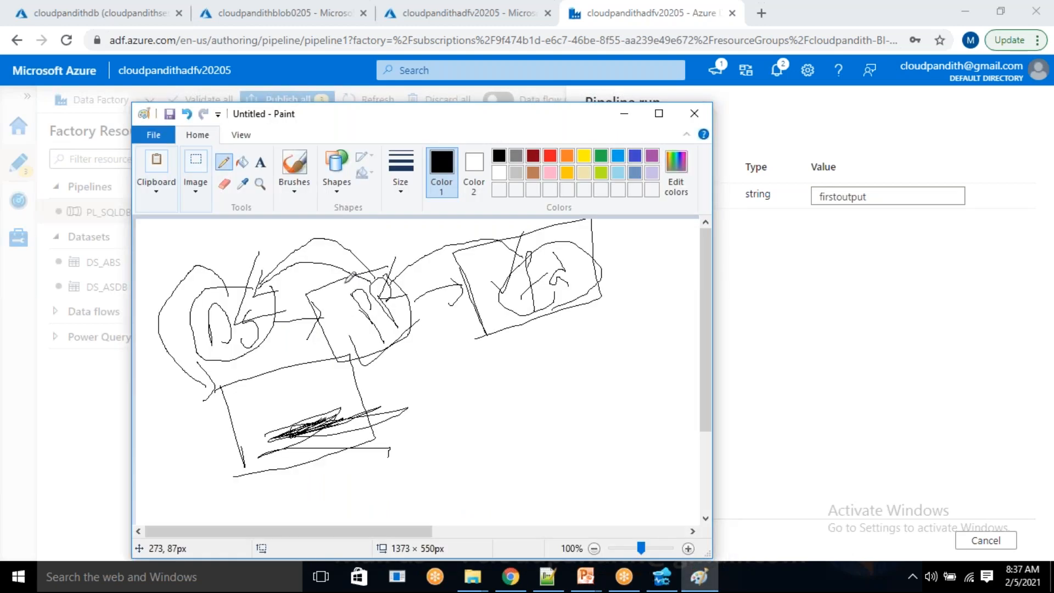
pyautogui.moveTo(299, 240); pyautogui.dragTo(225, 281)
pyautogui.moveTo(211, 233); pyautogui.dragTo(230, 290)
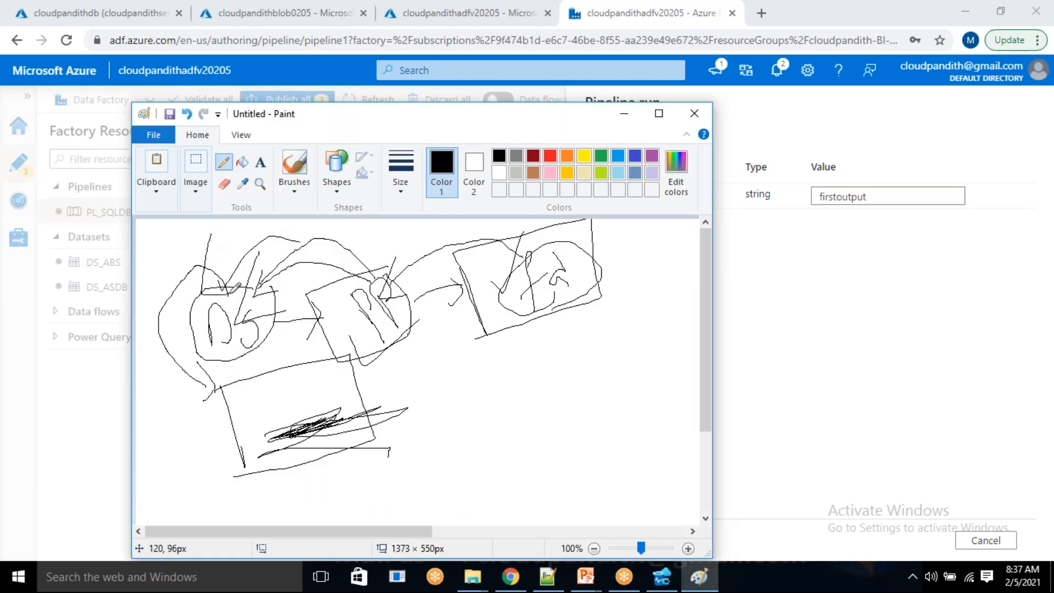
pyautogui.click(629, 118)
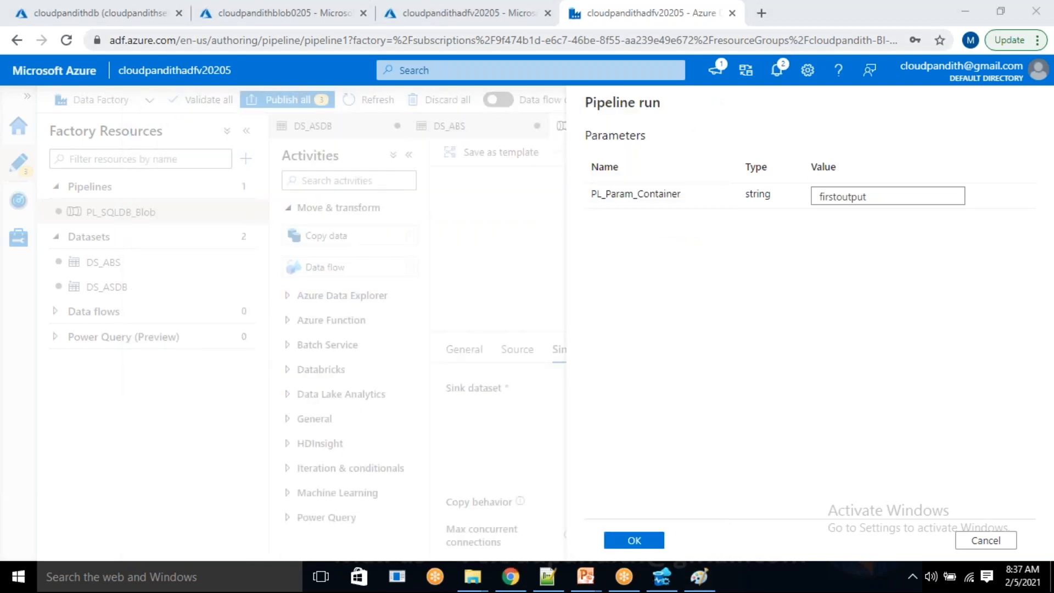
# Restore and maximize Paint, then draw a long vertical line down the canvas
pyautogui.click(698, 576)
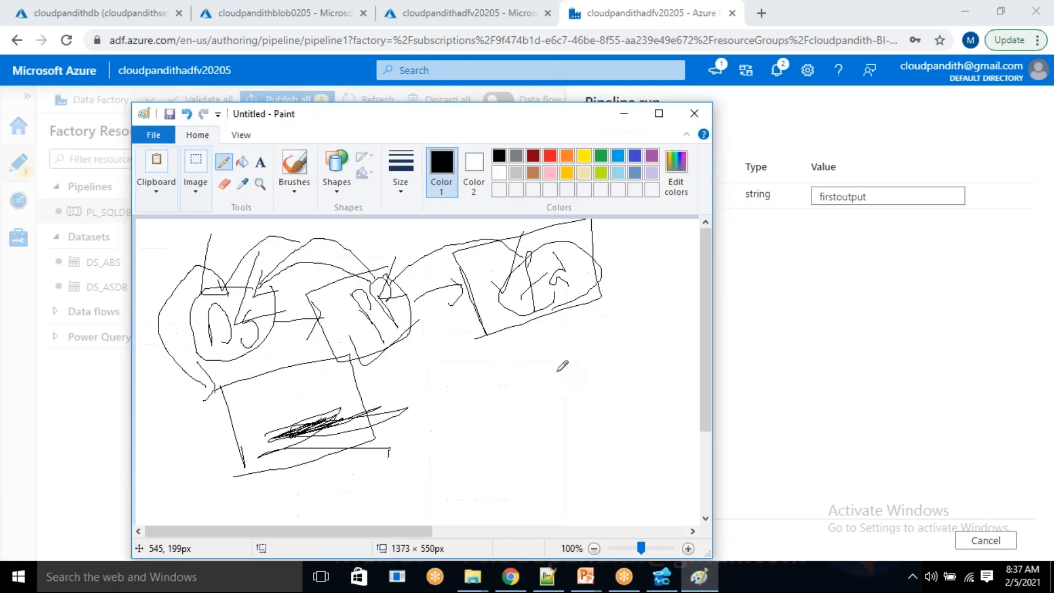
pyautogui.click(658, 113)
pyautogui.moveTo(476, 112); pyautogui.dragTo(455, 529)
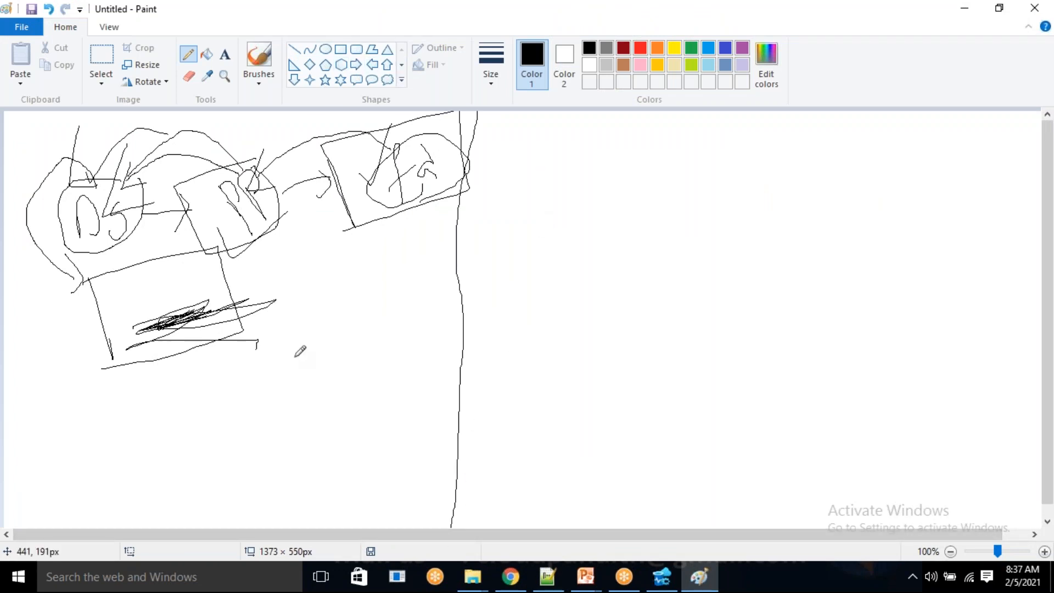
# Mark over the DS and DM circles and draw a long stroke across the lower canvas
pyautogui.moveTo(119, 233); pyautogui.dragTo(126, 187)
pyautogui.moveTo(256, 189); pyautogui.dragTo(250, 278)
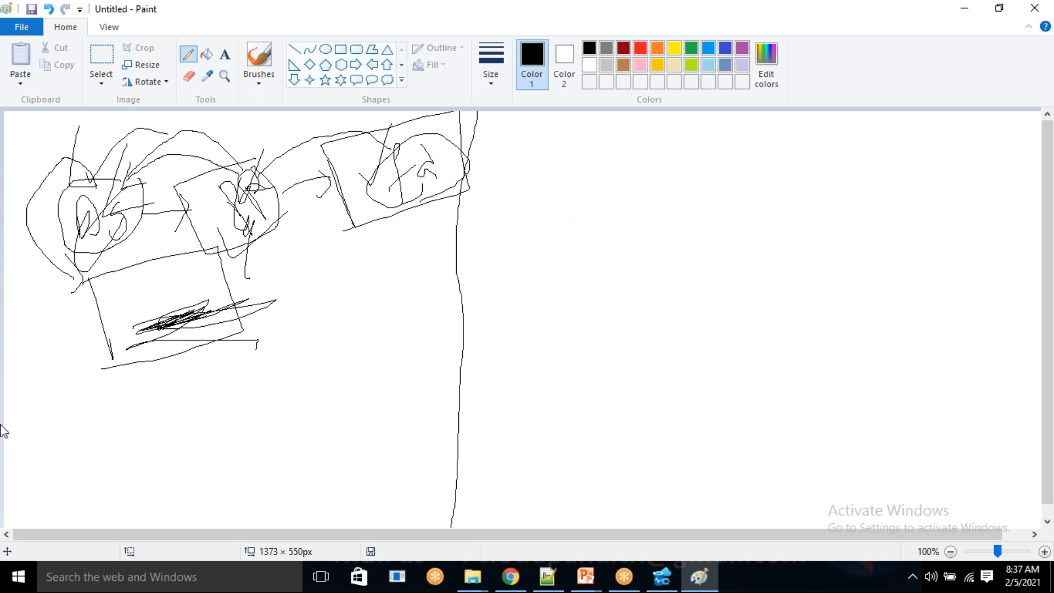
pyautogui.moveTo(70, 408)
pyautogui.mouseDown()
pyautogui.moveTo(485, 426)
pyautogui.moveTo(539, 415)
pyautogui.mouseUp()
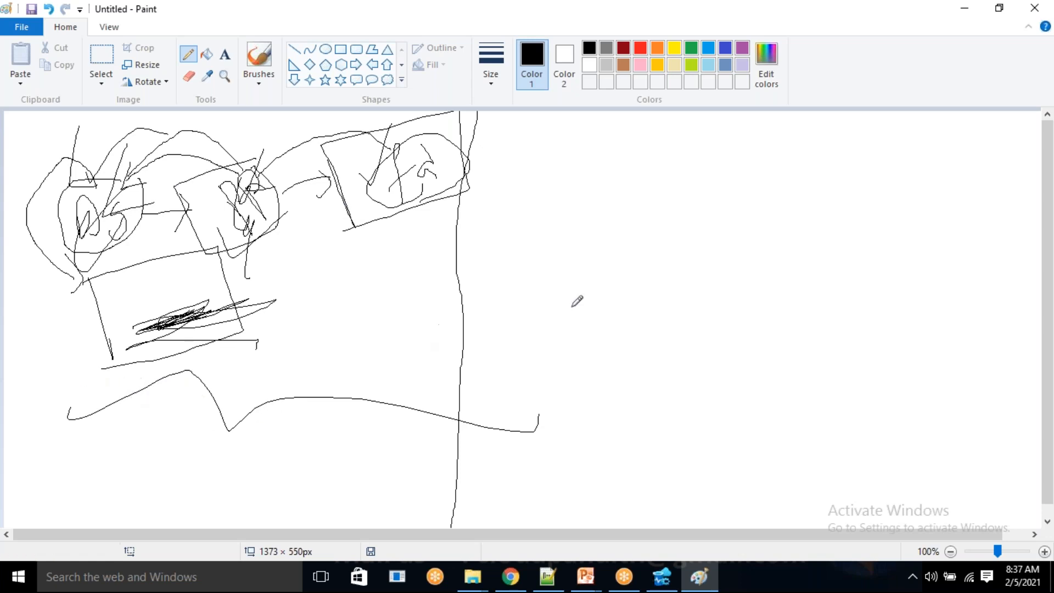
# Draw a box right of the divider with a row of four small figures below it
pyautogui.moveTo(569, 232); pyautogui.dragTo(564, 264)
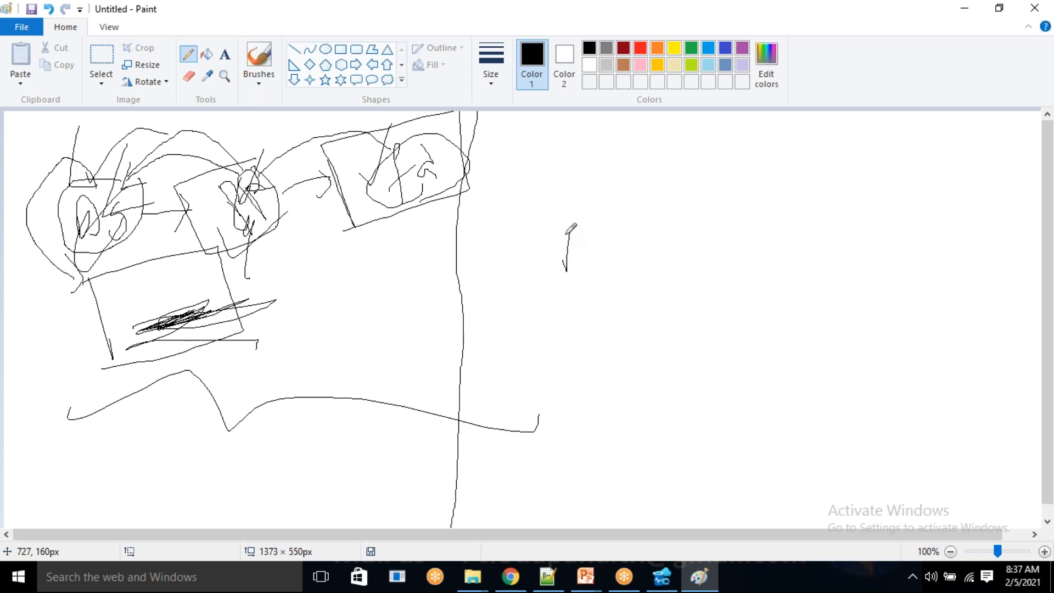
pyautogui.moveTo(568, 233)
pyautogui.mouseDown()
pyautogui.moveTo(570, 209)
pyautogui.moveTo(673, 193)
pyautogui.moveTo(604, 265)
pyautogui.moveTo(567, 267)
pyautogui.mouseUp()
pyautogui.moveTo(560, 337)
pyautogui.mouseDown()
pyautogui.moveTo(553, 344)
pyautogui.moveTo(586, 350)
pyautogui.mouseUp()
pyautogui.moveTo(640, 331)
pyautogui.mouseDown()
pyautogui.moveTo(625, 345)
pyautogui.moveTo(667, 331)
pyautogui.mouseUp()
pyautogui.moveTo(509, 329)
pyautogui.mouseDown()
pyautogui.moveTo(546, 319)
pyautogui.moveTo(536, 343)
pyautogui.mouseUp()
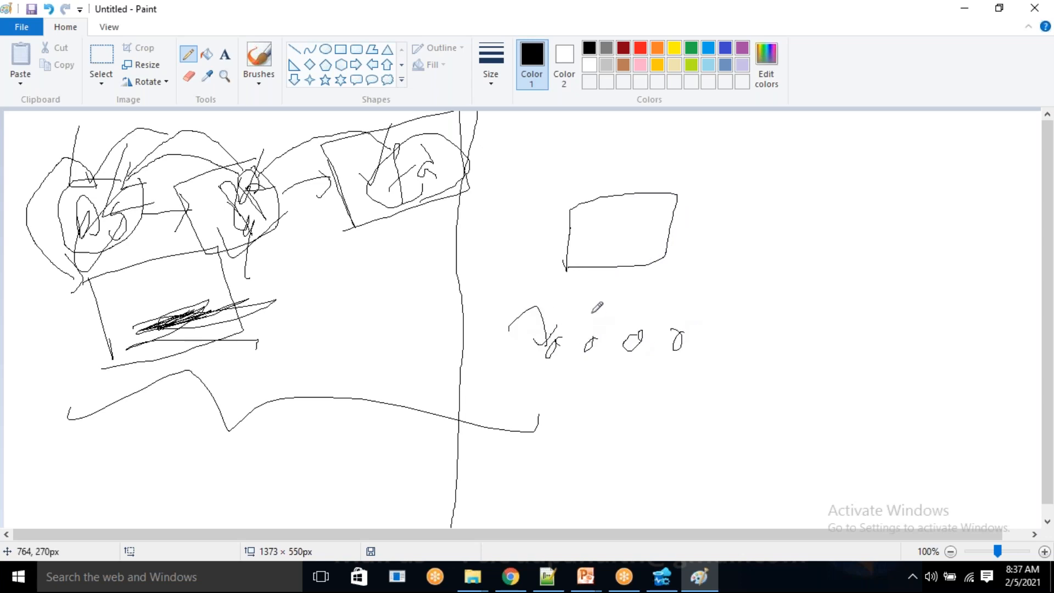
pyautogui.moveTo(559, 297)
pyautogui.mouseDown()
pyautogui.moveTo(573, 295)
pyautogui.moveTo(588, 335)
pyautogui.moveTo(604, 323)
pyautogui.mouseUp()
pyautogui.moveTo(608, 282)
pyautogui.mouseDown()
pyautogui.moveTo(618, 281)
pyautogui.moveTo(640, 331)
pyautogui.mouseUp()
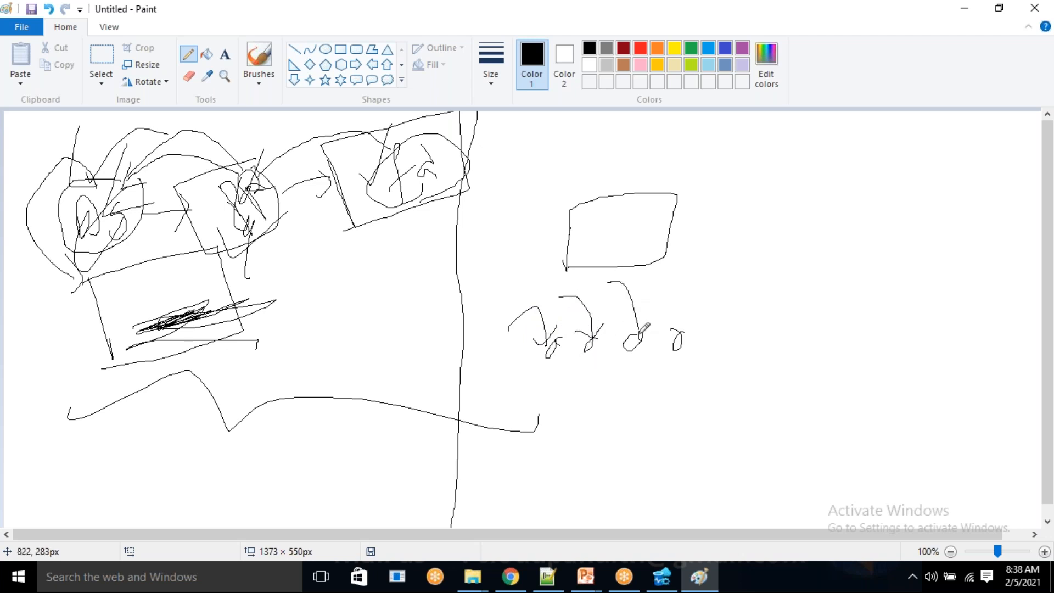
pyautogui.moveTo(619, 322)
pyautogui.mouseDown()
pyautogui.moveTo(638, 335)
pyautogui.moveTo(647, 318)
pyautogui.mouseUp()
pyautogui.moveTo(656, 289)
pyautogui.mouseDown()
pyautogui.moveTo(677, 331)
pyautogui.moveTo(694, 316)
pyautogui.mouseUp()
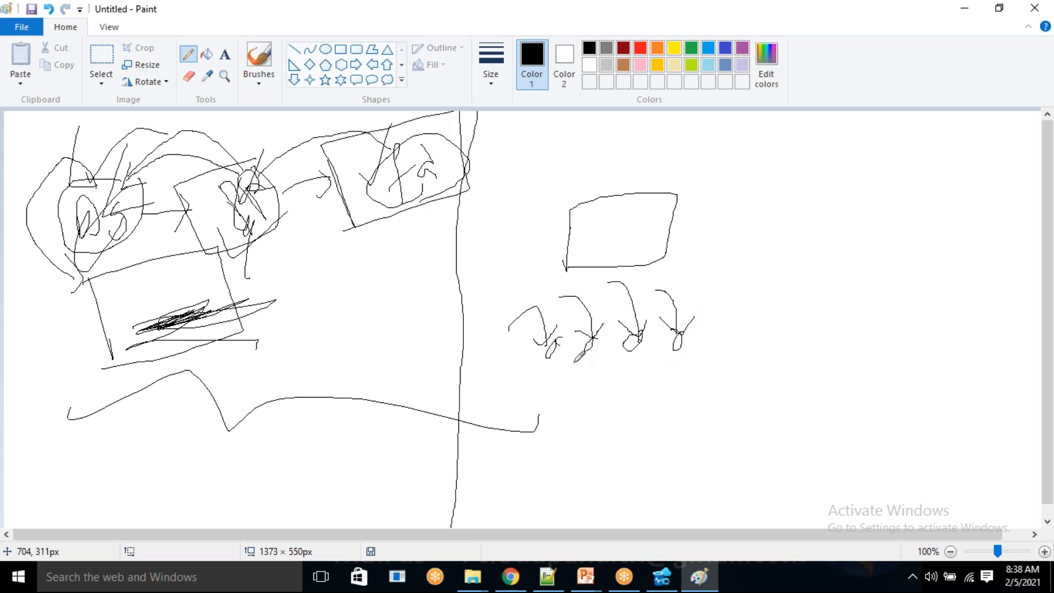
pyautogui.moveTo(537, 379)
pyautogui.mouseDown()
pyautogui.moveTo(574, 366)
pyautogui.moveTo(684, 366)
pyautogui.mouseUp()
pyautogui.moveTo(624, 303)
pyautogui.mouseDown()
pyautogui.moveTo(546, 306)
pyautogui.moveTo(512, 347)
pyautogui.moveTo(565, 378)
pyautogui.moveTo(690, 360)
pyautogui.moveTo(626, 296)
pyautogui.moveTo(609, 300)
pyautogui.mouseUp()
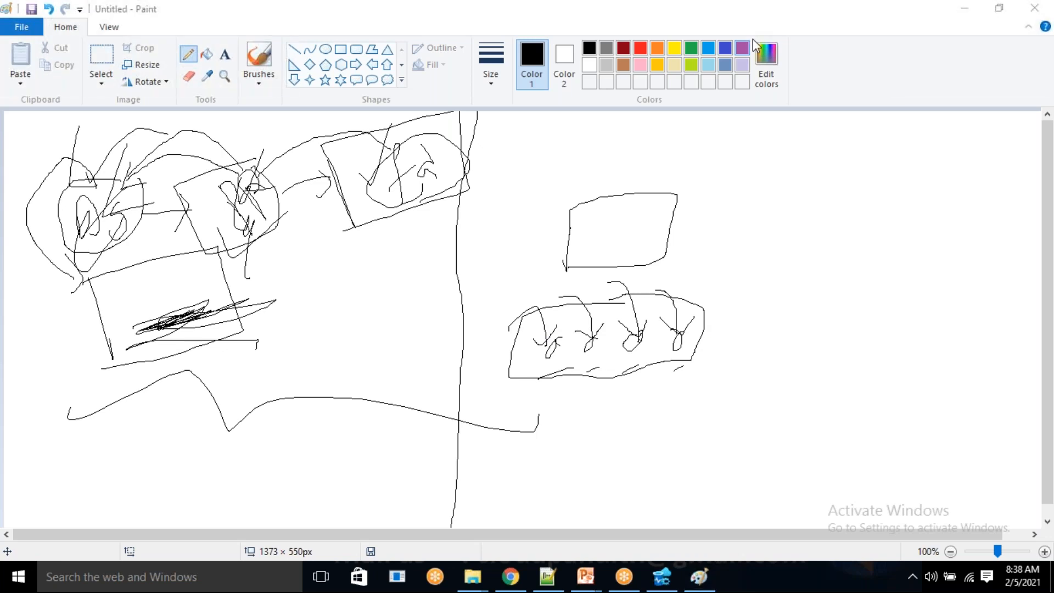
# Outline the four figures, circle the first one, and add a loop left of the upper box
pyautogui.moveTo(523, 339)
pyautogui.mouseDown()
pyautogui.moveTo(549, 318)
pyautogui.moveTo(599, 311)
pyautogui.moveTo(629, 334)
pyautogui.moveTo(689, 305)
pyautogui.mouseUp()
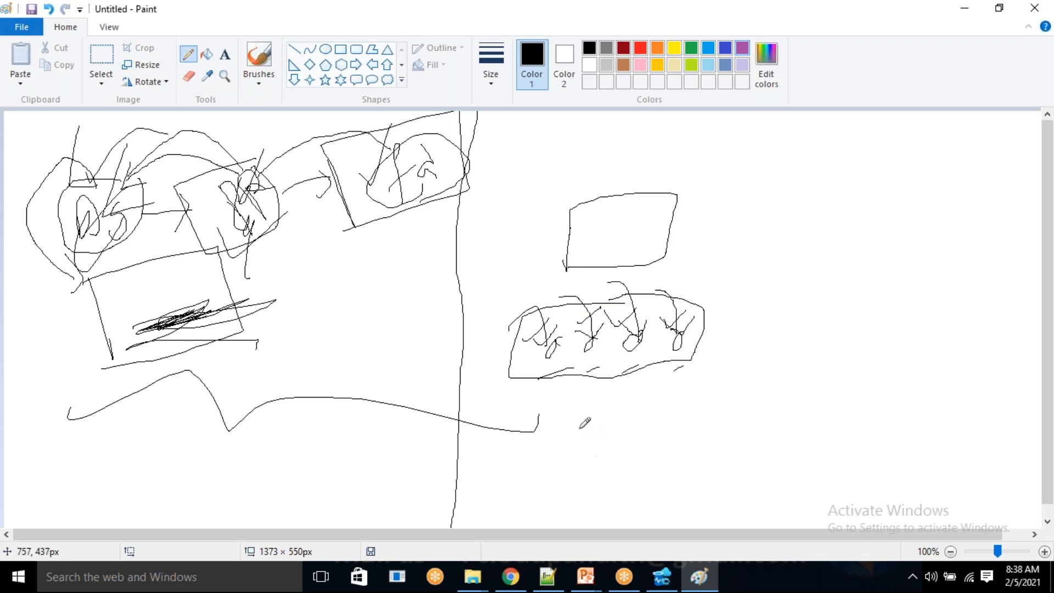
pyautogui.moveTo(546, 323)
pyautogui.mouseDown()
pyautogui.moveTo(528, 343)
pyautogui.moveTo(565, 353)
pyautogui.moveTo(542, 325)
pyautogui.moveTo(527, 354)
pyautogui.moveTo(551, 324)
pyautogui.moveTo(531, 368)
pyautogui.moveTo(559, 340)
pyautogui.mouseUp()
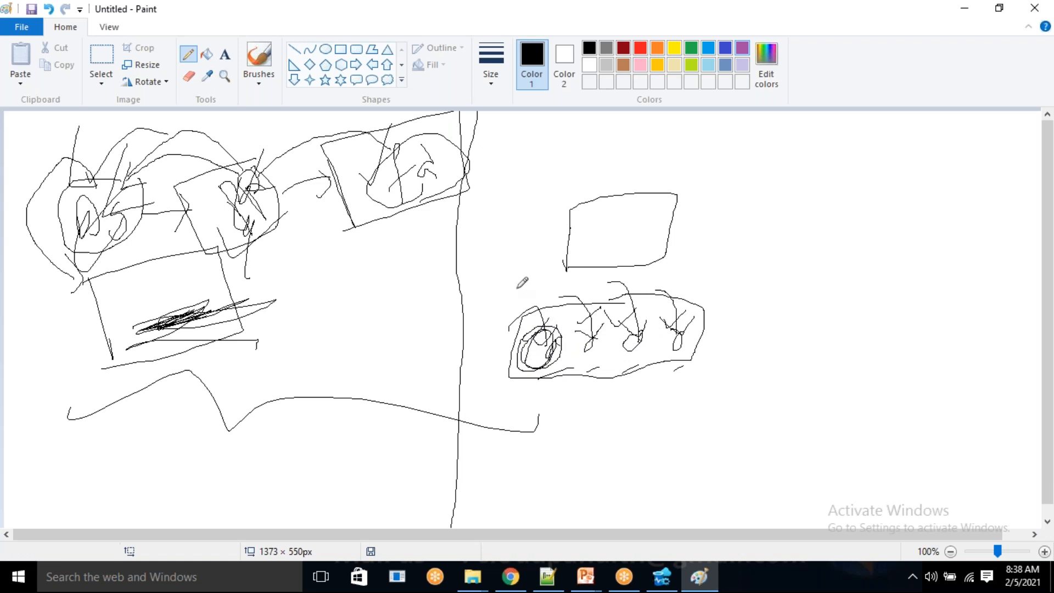
pyautogui.moveTo(517, 245)
pyautogui.mouseDown()
pyautogui.moveTo(521, 233)
pyautogui.moveTo(524, 251)
pyautogui.moveTo(539, 239)
pyautogui.moveTo(549, 244)
pyautogui.moveTo(533, 256)
pyautogui.moveTo(551, 250)
pyautogui.moveTo(568, 222)
pyautogui.moveTo(571, 234)
pyautogui.moveTo(591, 218)
pyautogui.moveTo(603, 237)
pyautogui.moveTo(516, 297)
pyautogui.moveTo(549, 283)
pyautogui.mouseUp()
# Draw lines linking the upper box down to the figures, plus strokes above it
pyautogui.moveTo(565, 172); pyautogui.dragTo(536, 212)
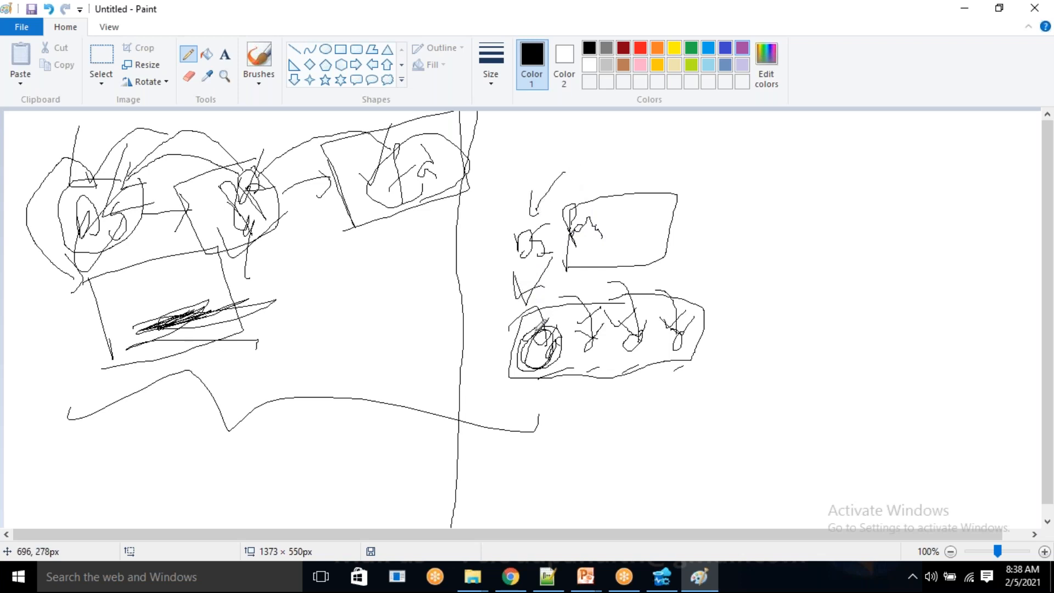
pyautogui.moveTo(597, 175)
pyautogui.mouseDown()
pyautogui.moveTo(571, 202)
pyautogui.moveTo(599, 200)
pyautogui.mouseUp()
pyautogui.moveTo(577, 266)
pyautogui.mouseDown()
pyautogui.moveTo(586, 322)
pyautogui.moveTo(611, 297)
pyautogui.mouseUp()
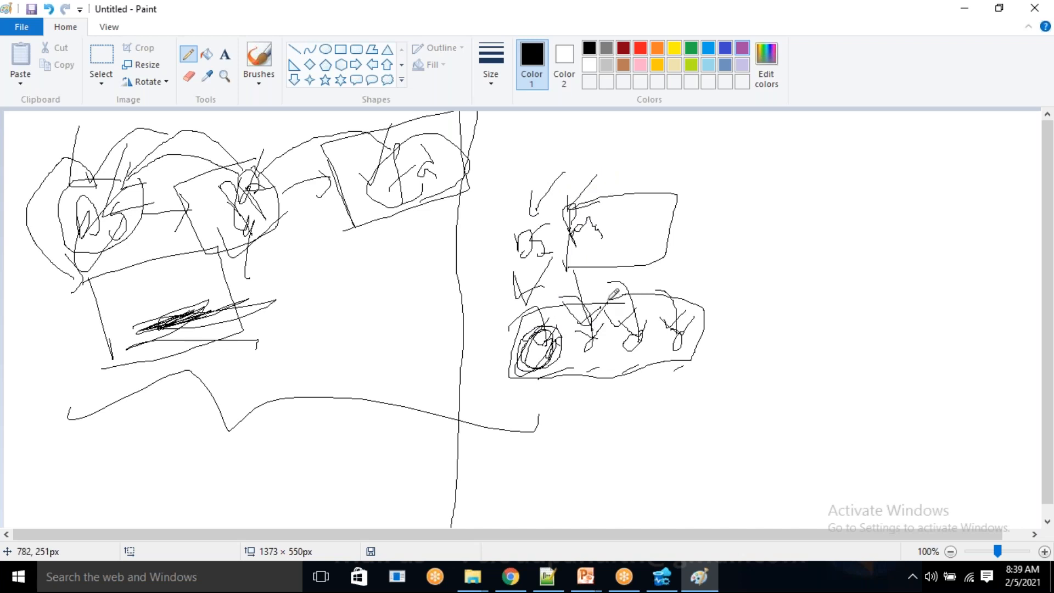
pyautogui.moveTo(624, 170)
pyautogui.mouseDown()
pyautogui.moveTo(593, 201)
pyautogui.moveTo(604, 208)
pyautogui.mouseUp()
pyautogui.moveTo(580, 259); pyautogui.dragTo(656, 310)
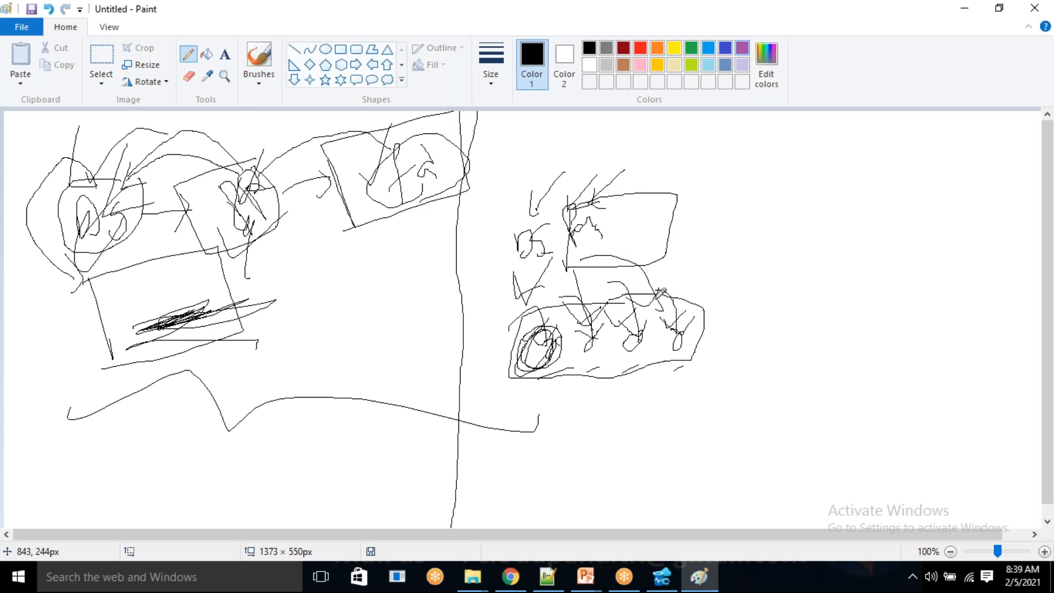
pyautogui.moveTo(583, 156)
pyautogui.mouseDown()
pyautogui.moveTo(549, 190)
pyautogui.moveTo(586, 199)
pyautogui.mouseUp()
pyautogui.click(771, 72)
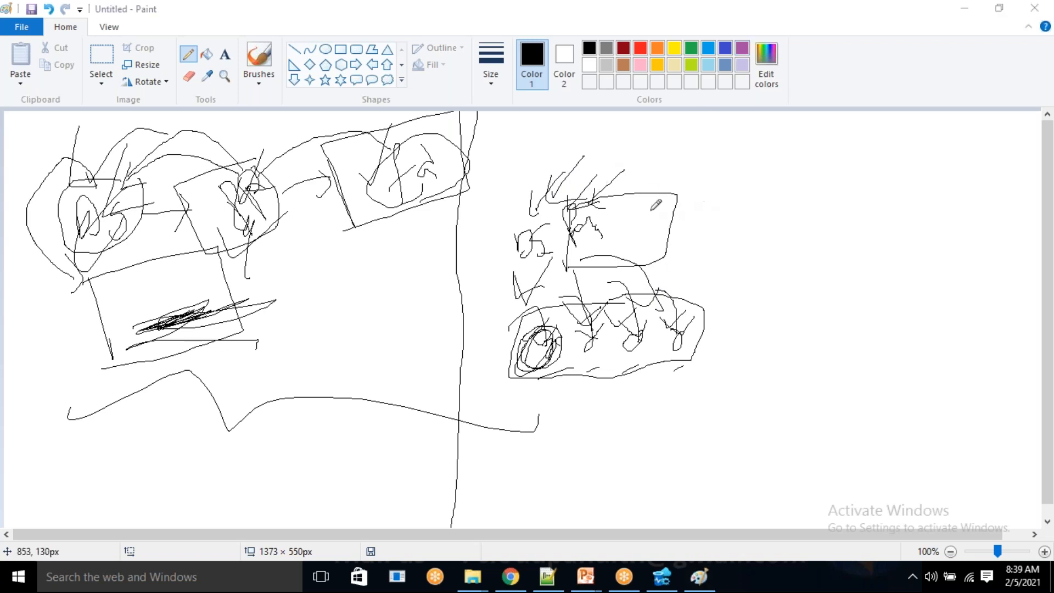
# Draw a second box beside the upper box, a long curve, and lines down to the figures
pyautogui.moveTo(581, 190)
pyautogui.mouseDown()
pyautogui.moveTo(501, 211)
pyautogui.moveTo(491, 287)
pyautogui.moveTo(604, 233)
pyautogui.moveTo(609, 205)
pyautogui.moveTo(740, 169)
pyautogui.mouseUp()
pyautogui.moveTo(585, 219)
pyautogui.mouseDown()
pyautogui.moveTo(611, 319)
pyautogui.moveTo(581, 222)
pyautogui.mouseUp()
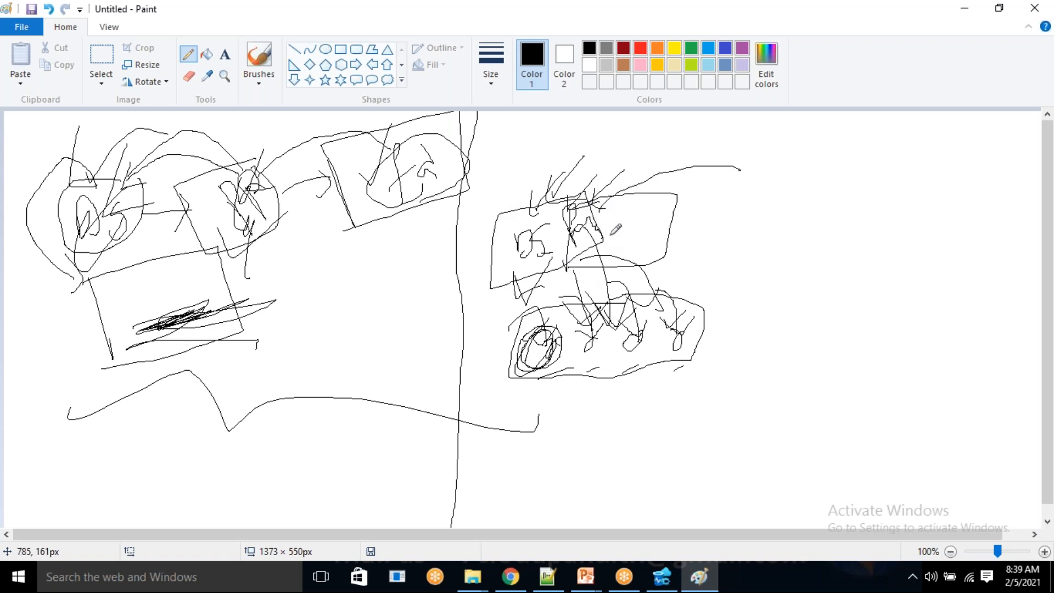
pyautogui.moveTo(610, 189)
pyautogui.mouseDown()
pyautogui.moveTo(602, 209)
pyautogui.moveTo(642, 241)
pyautogui.mouseUp()
pyautogui.click(707, 24)
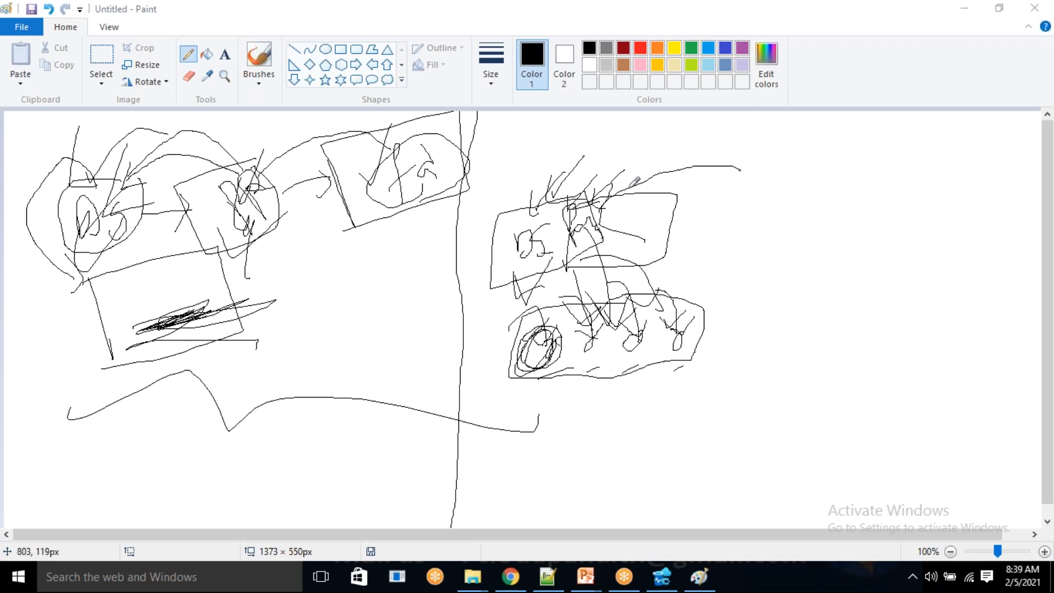
pyautogui.moveTo(632, 166); pyautogui.dragTo(645, 239)
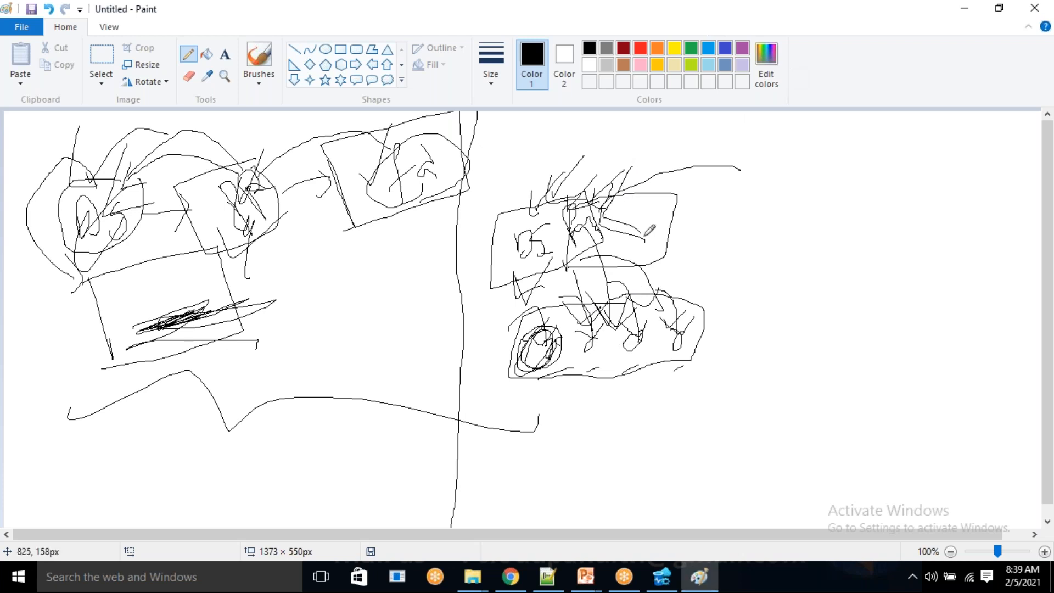
pyautogui.click(752, 32)
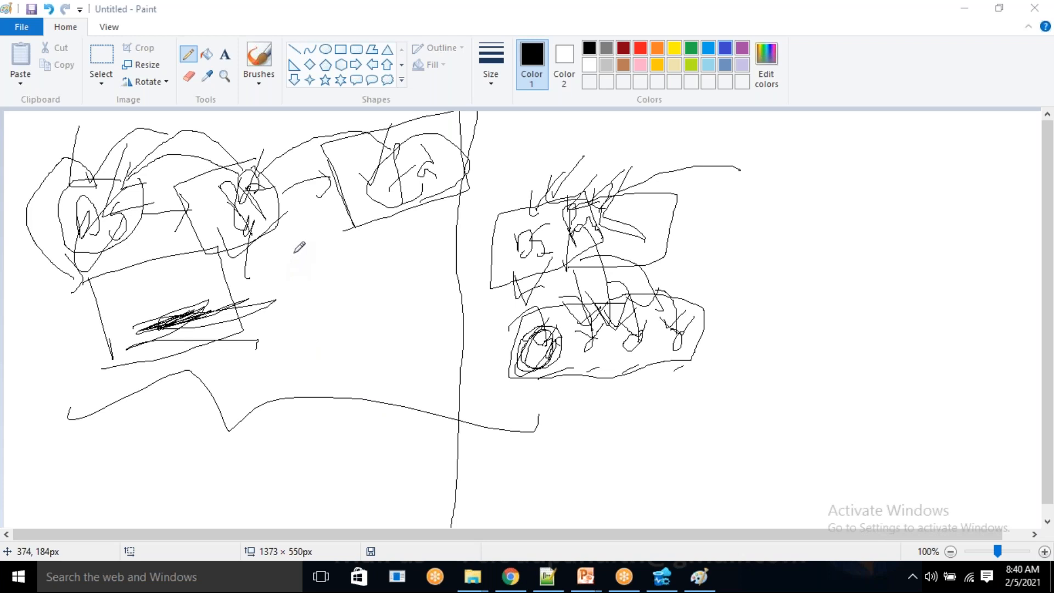
# Draw four short horizontal dashes stacked in the blank area left of the divider
pyautogui.moveTo(304, 271)
pyautogui.mouseDown()
pyautogui.moveTo(354, 276)
pyautogui.moveTo(386, 308)
pyautogui.mouseUp()
pyautogui.moveTo(338, 340); pyautogui.dragTo(364, 333)
pyautogui.moveTo(333, 372); pyautogui.dragTo(388, 365)
pyautogui.moveTo(355, 387); pyautogui.dragTo(378, 387)
# Draw freehand vertical strokes on the left and right of the middle sketch's dash column
pyautogui.moveTo(395, 278); pyautogui.dragTo(426, 404)
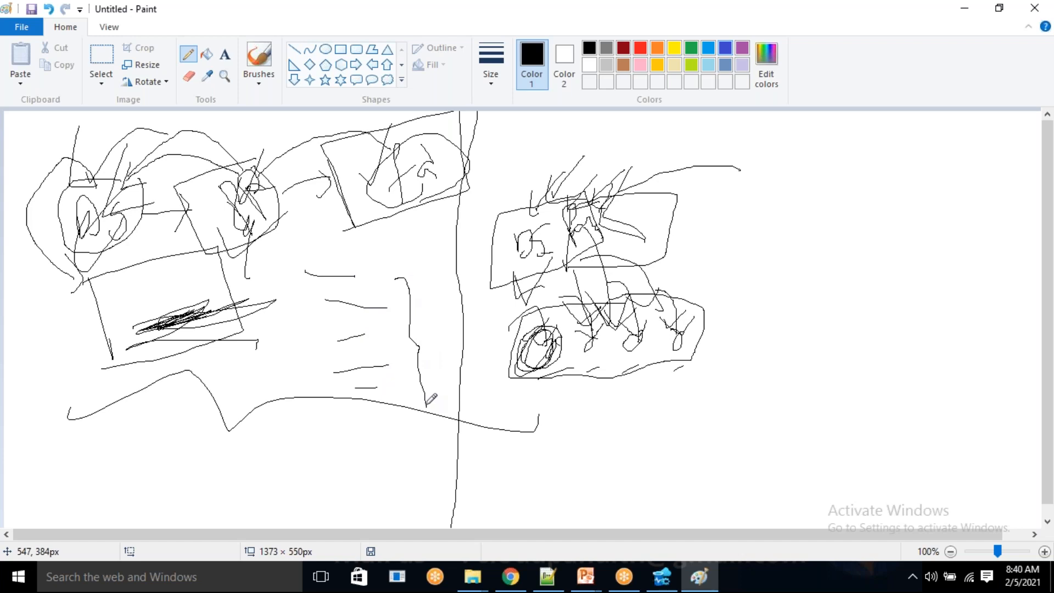
pyautogui.moveTo(294, 276); pyautogui.dragTo(313, 409)
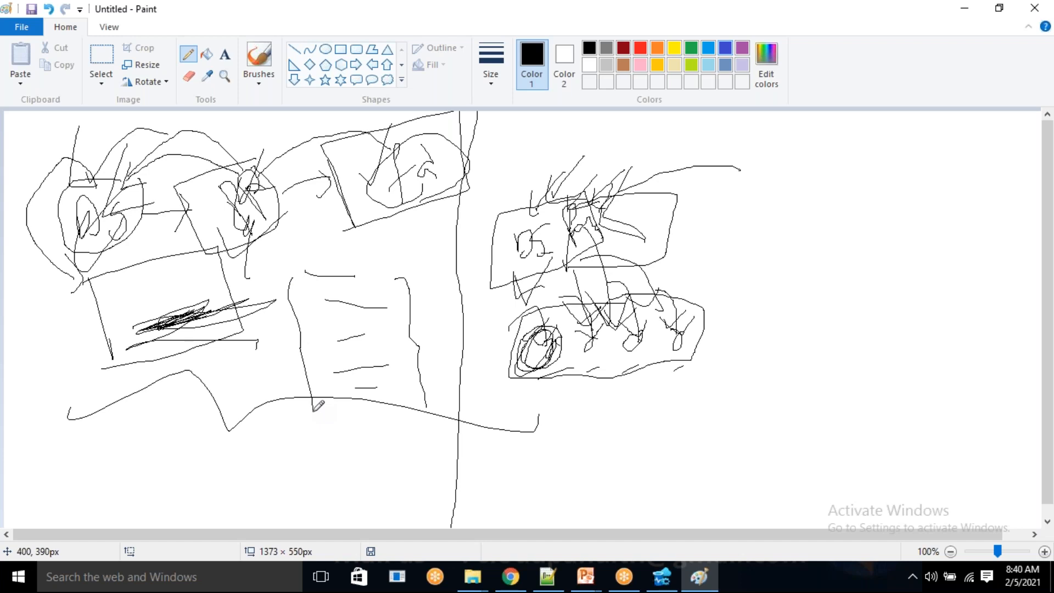
pyautogui.moveTo(399, 274); pyautogui.dragTo(429, 415)
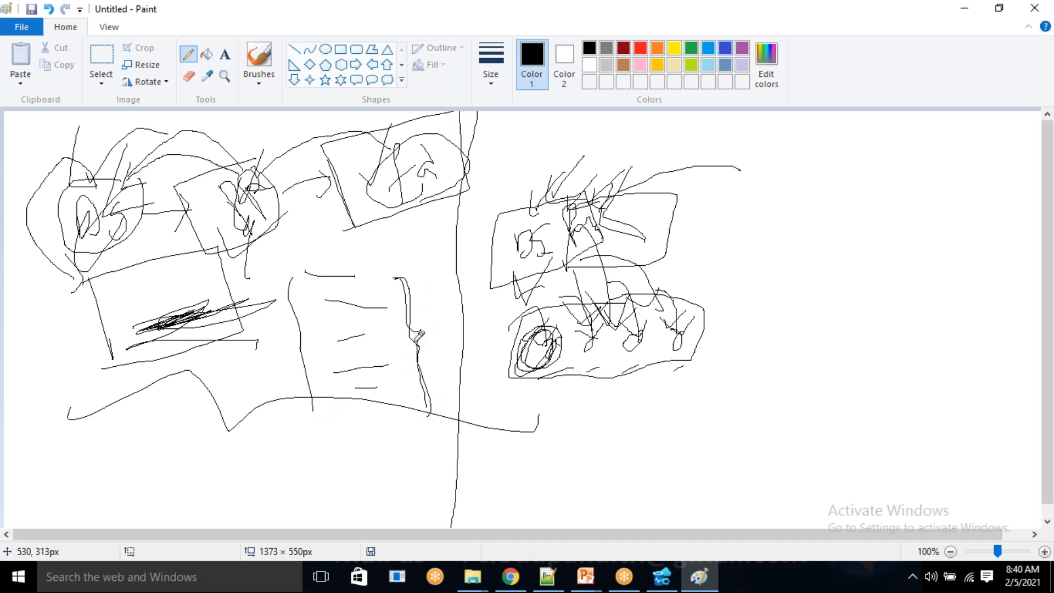
pyautogui.moveTo(394, 278)
pyautogui.mouseDown()
pyautogui.moveTo(418, 352)
pyautogui.moveTo(413, 442)
pyautogui.mouseUp()
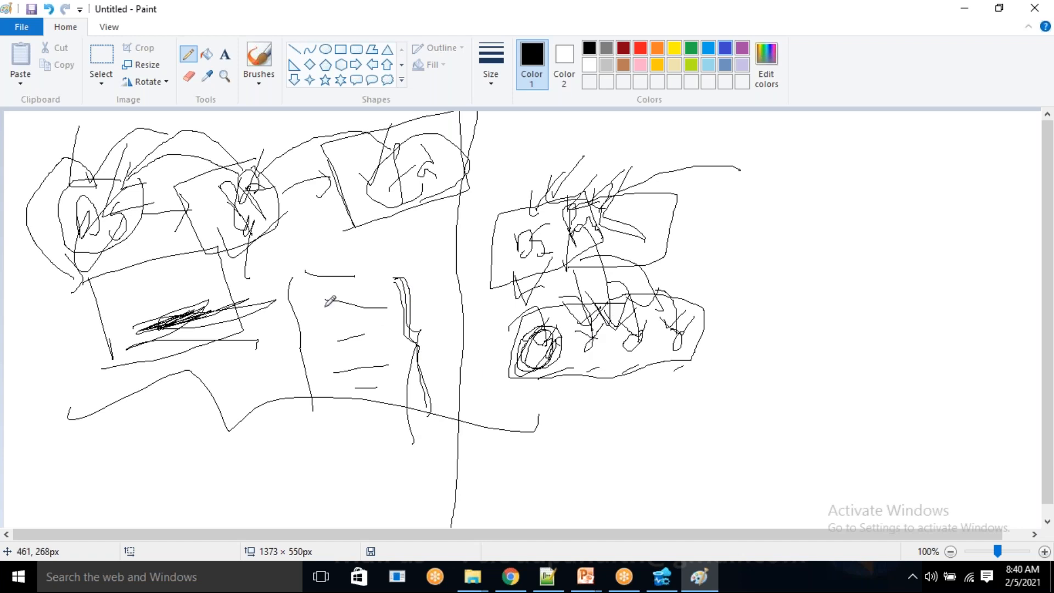
pyautogui.moveTo(291, 278); pyautogui.dragTo(307, 411)
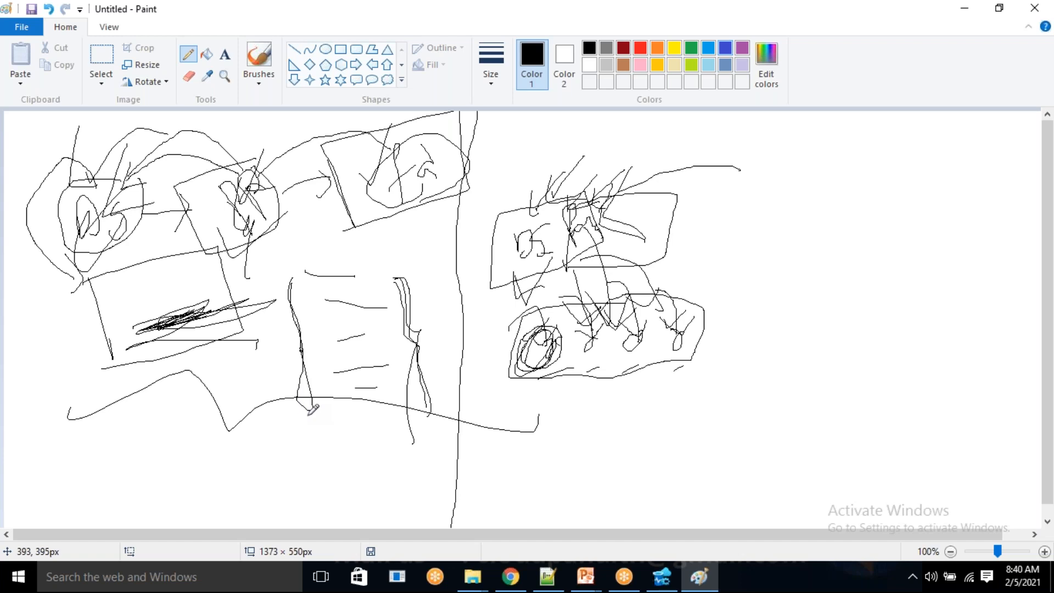
pyautogui.click(777, 73)
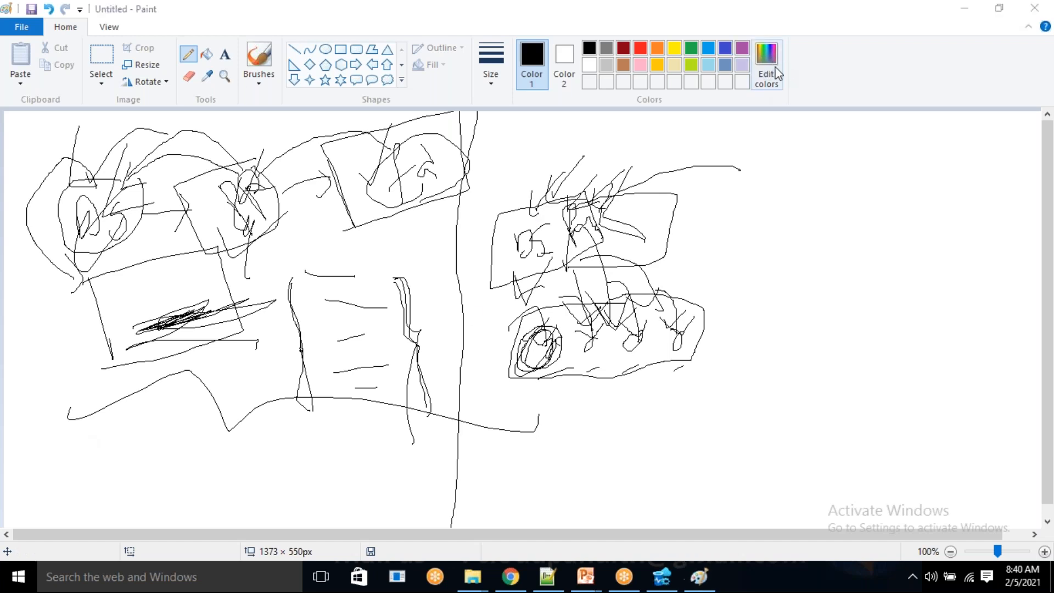
pyautogui.click(222, 50)
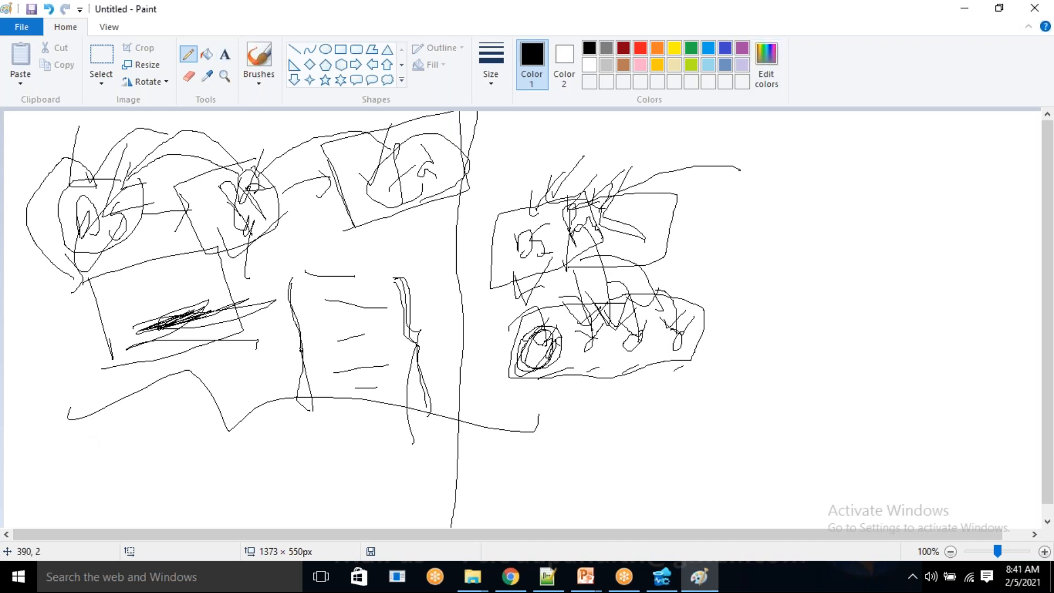
# Add a text box at the canvas's right with global/cust/, global/emp/ and global/orders/ on separate lines
pyautogui.click(223, 56)
pyautogui.moveTo(817, 170); pyautogui.dragTo(1013, 429)
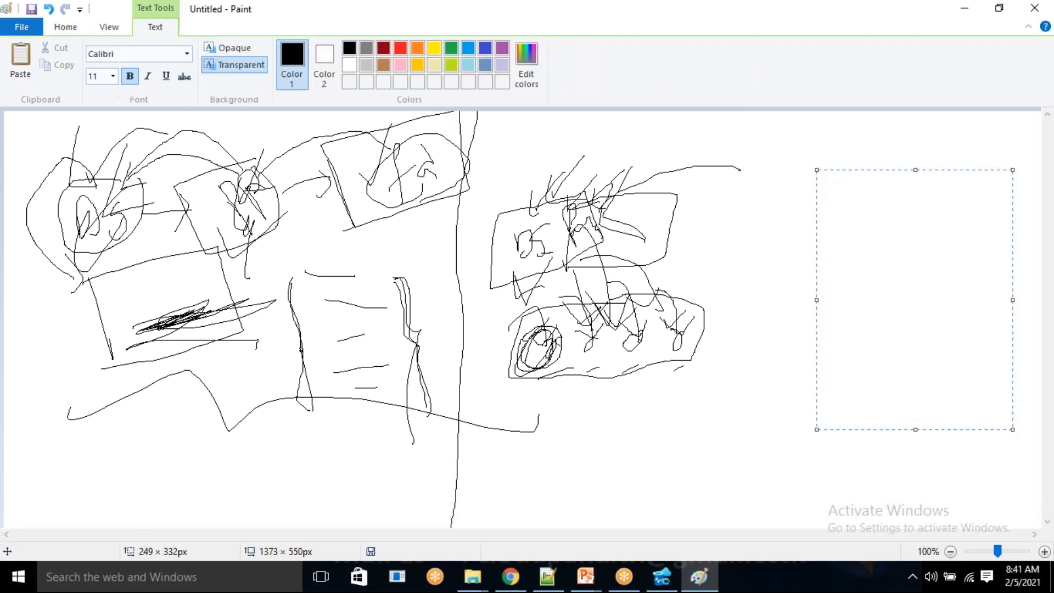
pyautogui.write('global/cust/')
pyautogui.press('Return')
pyautogui.write('glo')
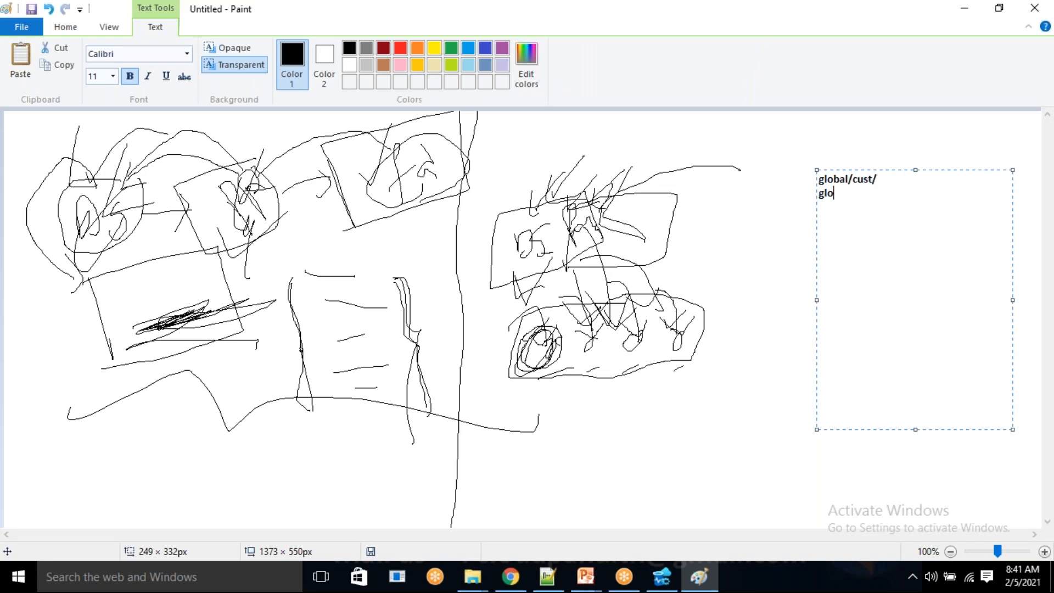
pyautogui.write('bal/emp/')
pyautogui.press('Return')
pyautogui.write('global/')
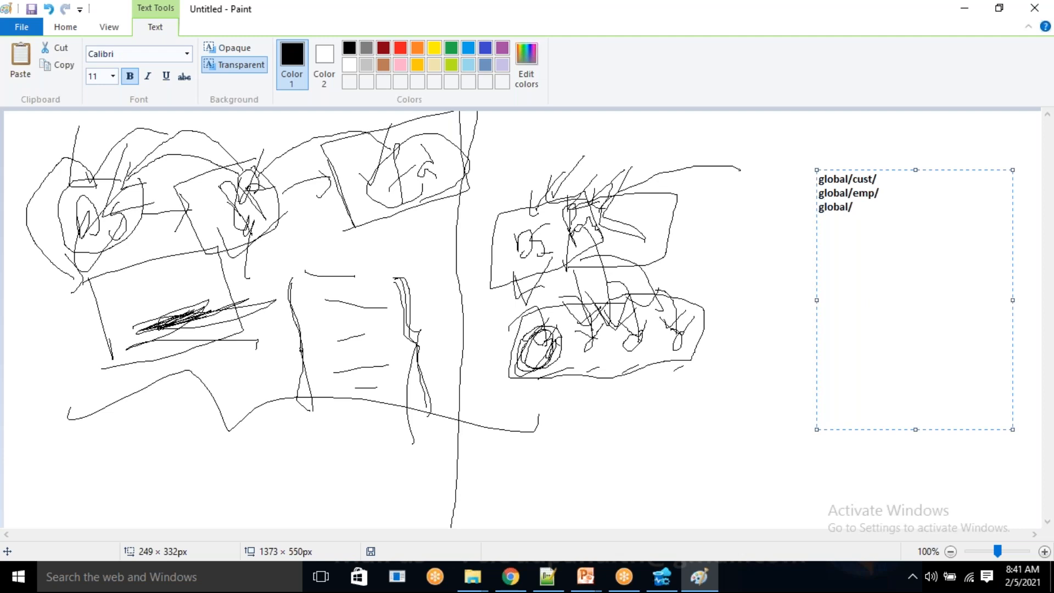
pyautogui.write('orders/')
pyautogui.moveTo(876, 181); pyautogui.dragTo(819, 180)
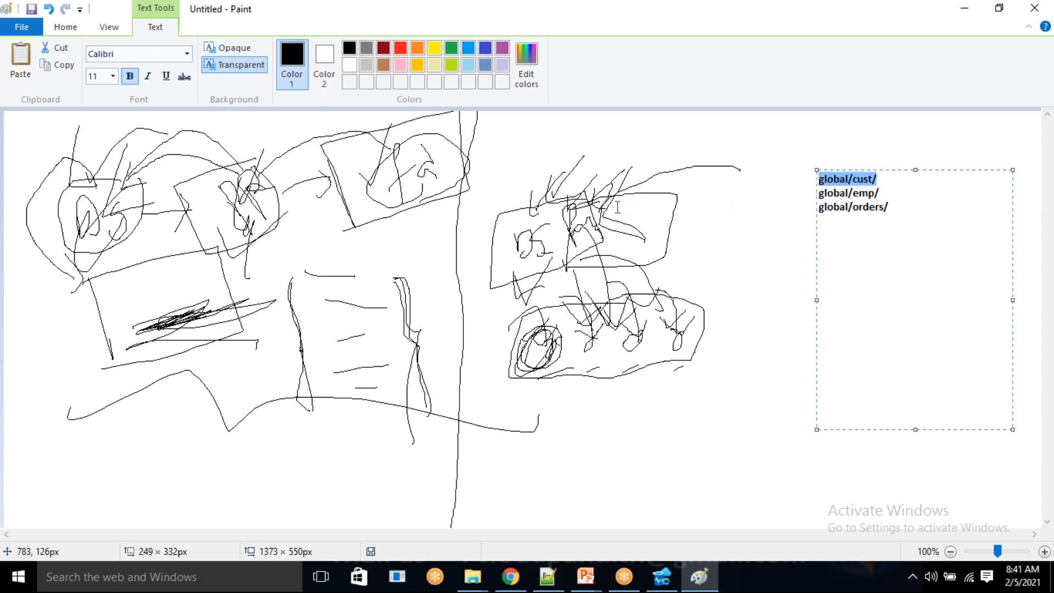
pyautogui.moveTo(853, 180); pyautogui.dragTo(869, 180)
pyautogui.click(841, 185)
pyautogui.doubleClick(840, 182)
pyautogui.click(857, 237)
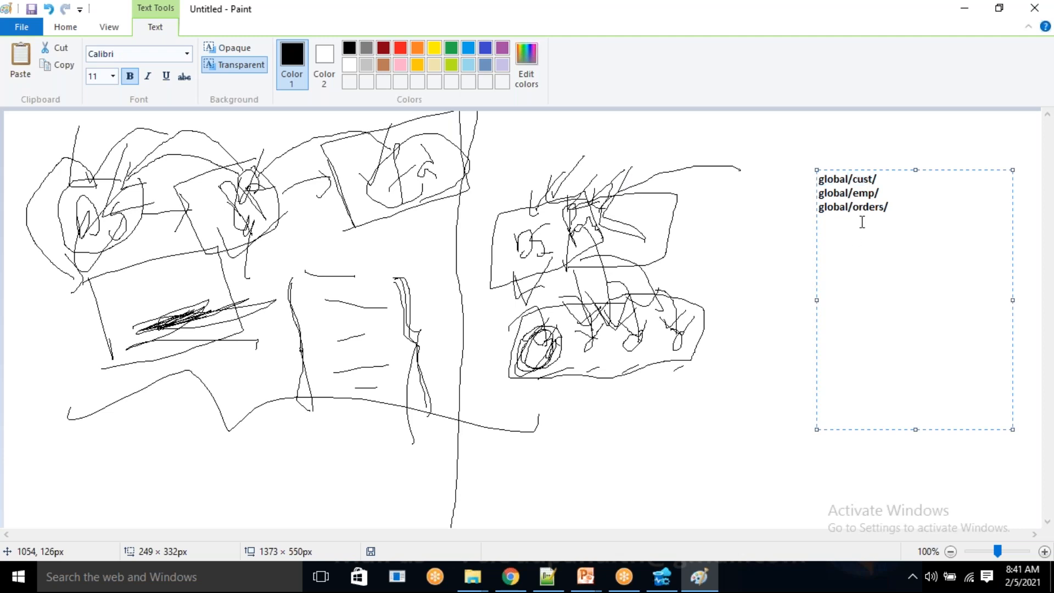
pyautogui.doubleClick(839, 180)
pyautogui.doubleClick(839, 194)
pyautogui.doubleClick(838, 207)
pyautogui.doubleClick(837, 194)
pyautogui.doubleClick(838, 181)
pyautogui.doubleClick(834, 194)
pyautogui.doubleClick(835, 207)
pyautogui.doubleClick(833, 195)
pyautogui.doubleClick(834, 179)
pyautogui.doubleClick(833, 193)
pyautogui.doubleClick(834, 180)
pyautogui.doubleClick(830, 207)
pyautogui.doubleClick(833, 193)
pyautogui.doubleClick(834, 180)
pyautogui.click(833, 193)
pyautogui.doubleClick(832, 207)
pyautogui.doubleClick(833, 194)
pyautogui.doubleClick(834, 180)
pyautogui.doubleClick(833, 207)
pyautogui.doubleClick(834, 193)
pyautogui.doubleClick(834, 180)
pyautogui.doubleClick(833, 207)
pyautogui.click(834, 194)
pyautogui.doubleClick(833, 180)
pyautogui.doubleClick(834, 193)
pyautogui.moveTo(878, 179); pyautogui.dragTo(816, 183)
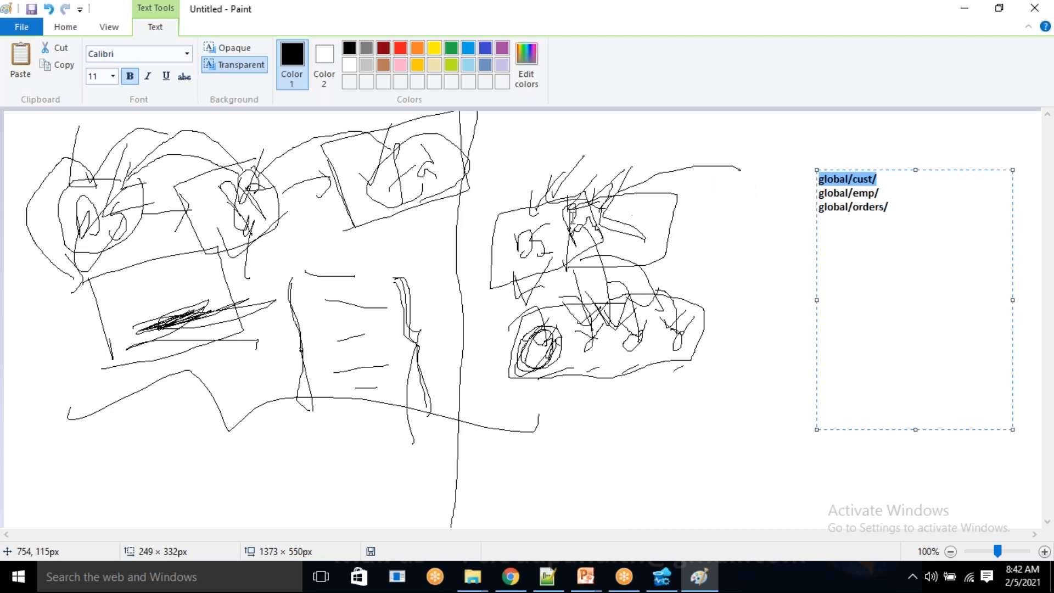
pyautogui.doubleClick(867, 181)
pyautogui.moveTo(876, 182); pyautogui.dragTo(809, 177)
pyautogui.click(880, 178)
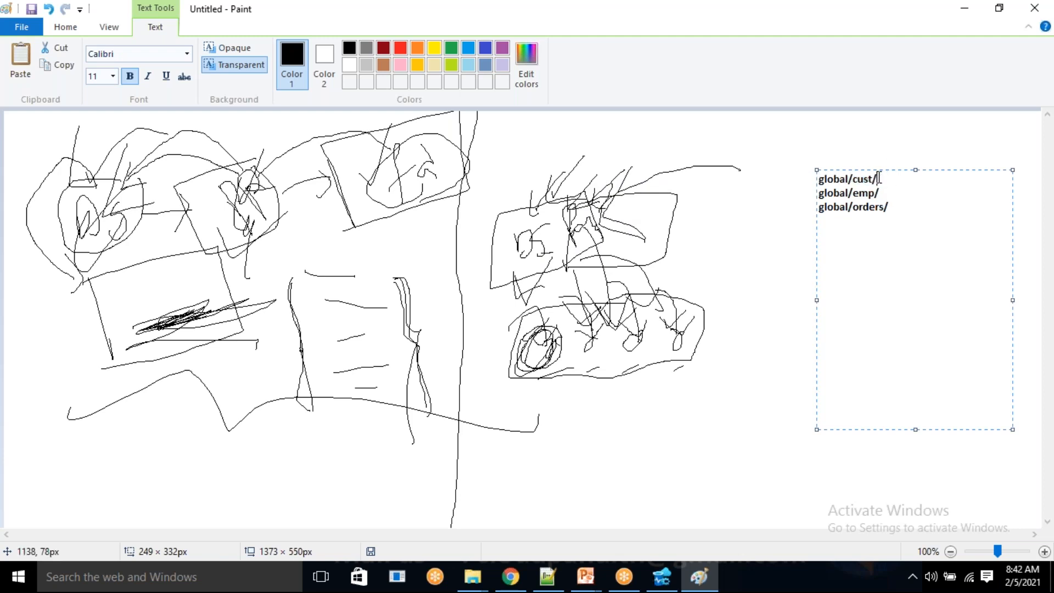
pyautogui.doubleClick(869, 193)
pyautogui.click(895, 191)
pyautogui.moveTo(889, 193); pyautogui.dragTo(822, 193)
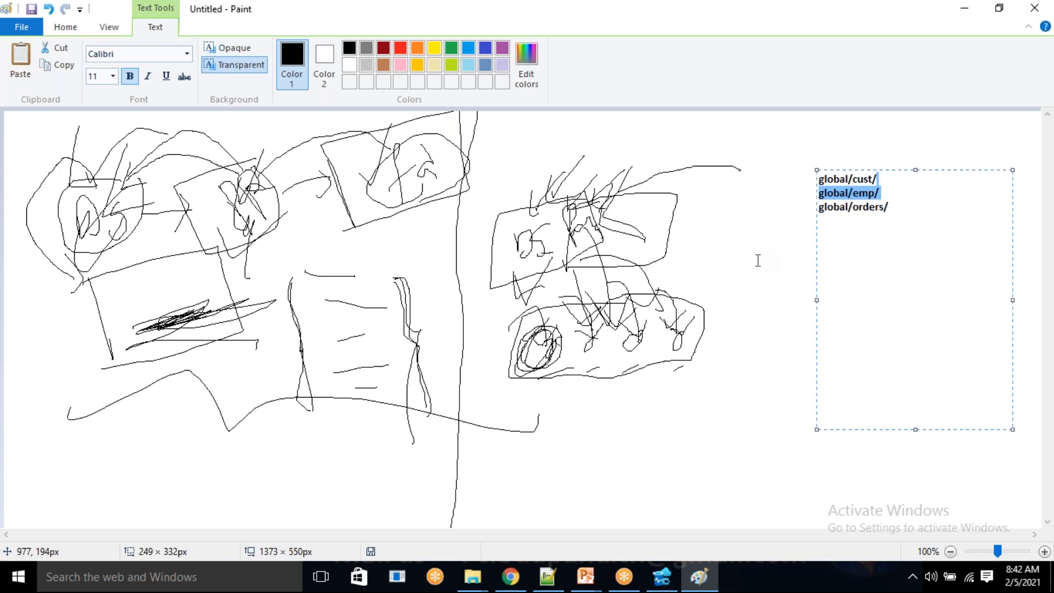
# Change the second and third paths to global1/emp/ and global2/orders/
pyautogui.click(867, 185)
pyautogui.doubleClick(874, 193)
pyautogui.doubleClick(837, 180)
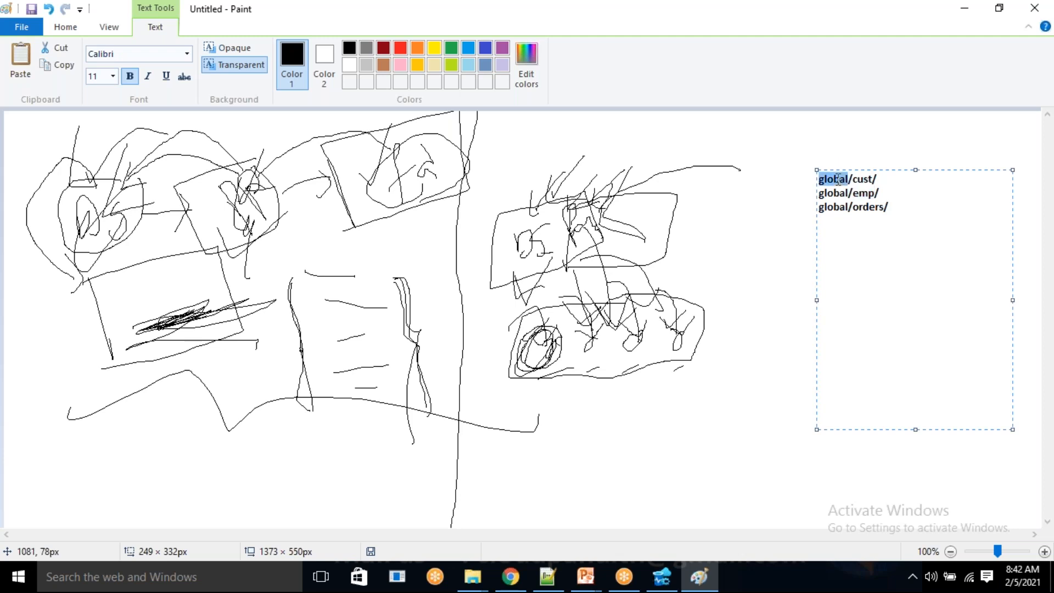
pyautogui.click(851, 193)
pyautogui.write('1')
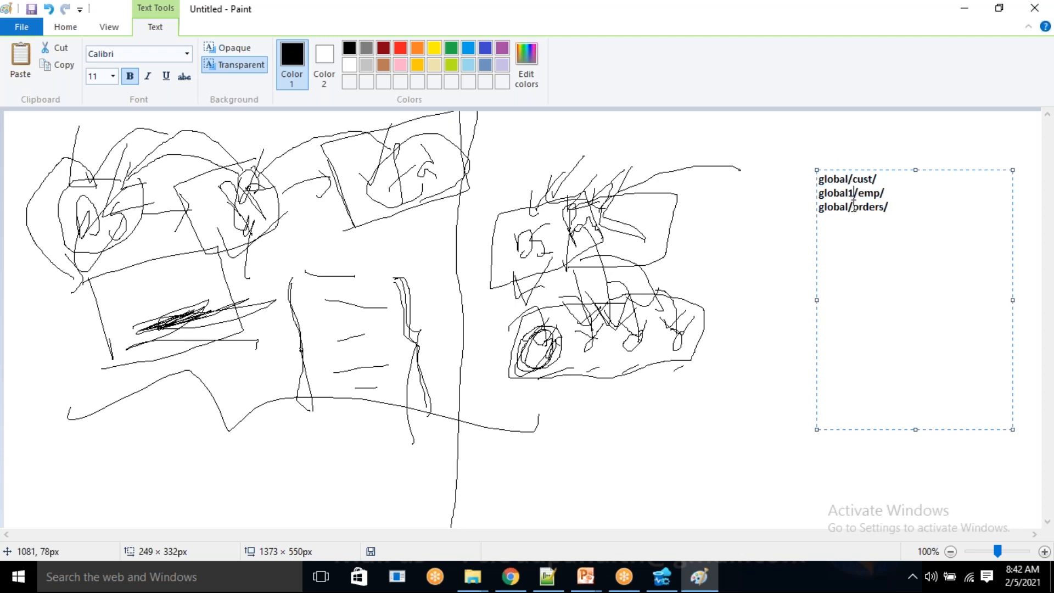
pyautogui.click(852, 206)
pyautogui.write('2')
# Select and deselect the paths in the text note to review the edits
pyautogui.moveTo(889, 179); pyautogui.dragTo(799, 184)
pyautogui.doubleClick(937, 257)
pyautogui.click(893, 229)
pyautogui.moveTo(906, 214); pyautogui.dragTo(814, 171)
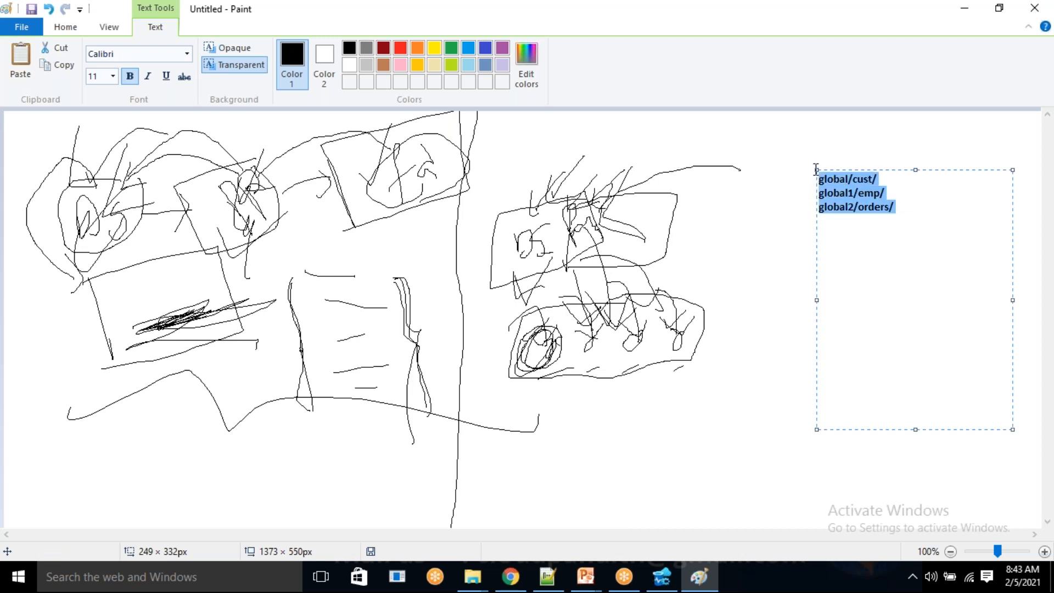
pyautogui.click(882, 233)
pyautogui.moveTo(905, 211); pyautogui.dragTo(825, 176)
pyautogui.click(882, 235)
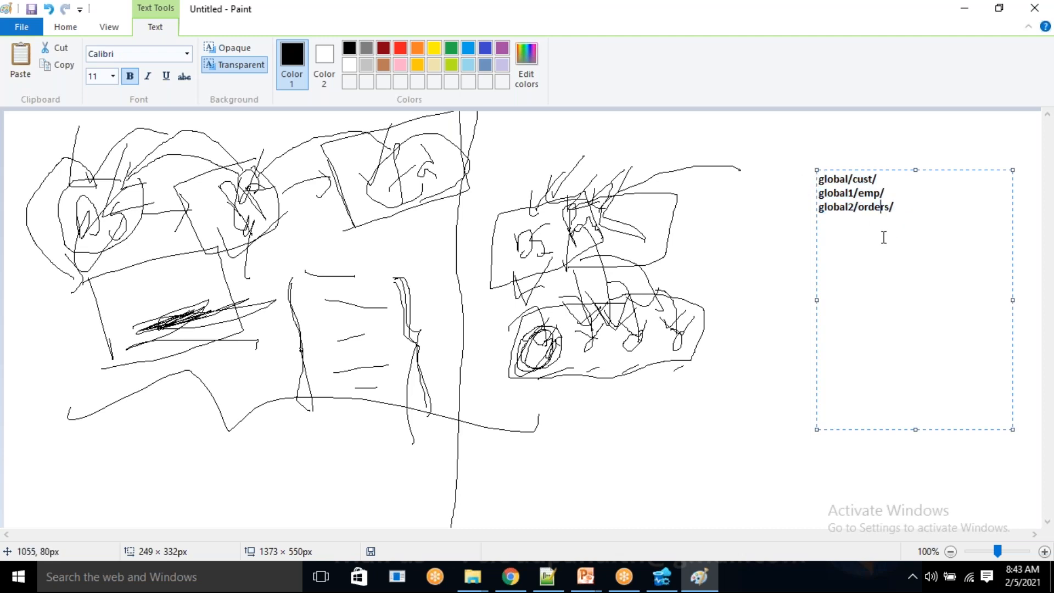
pyautogui.moveTo(894, 177); pyautogui.dragTo(800, 163)
pyautogui.click(925, 232)
pyautogui.moveTo(908, 209); pyautogui.dragTo(784, 216)
pyautogui.click(958, 299)
# Sketch a loop, a curve and a short stroke over the upper-right drawing, then return to Data Factory
pyautogui.click(745, 22)
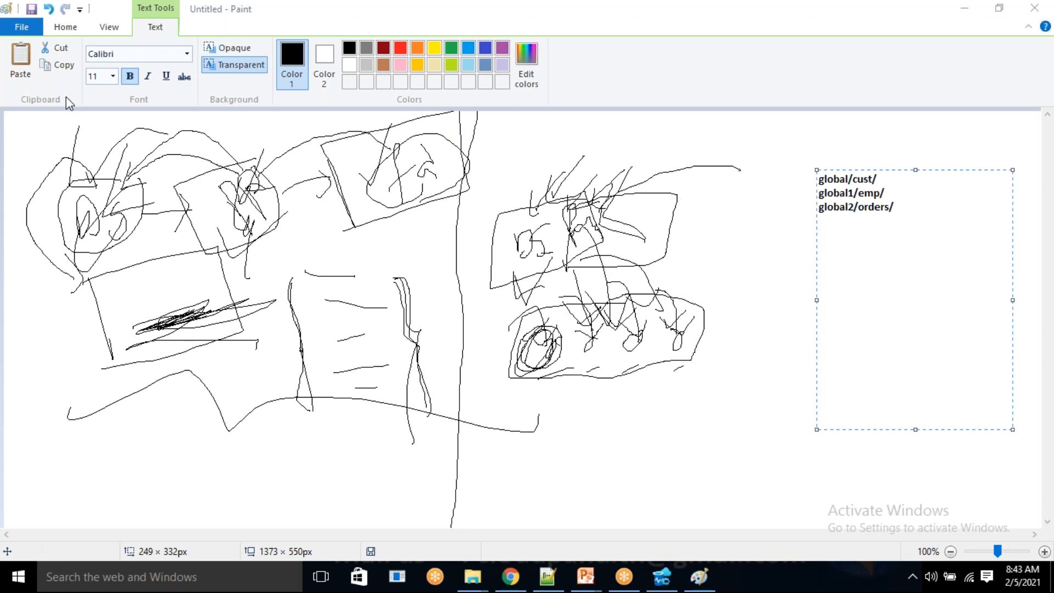
pyautogui.click(69, 30)
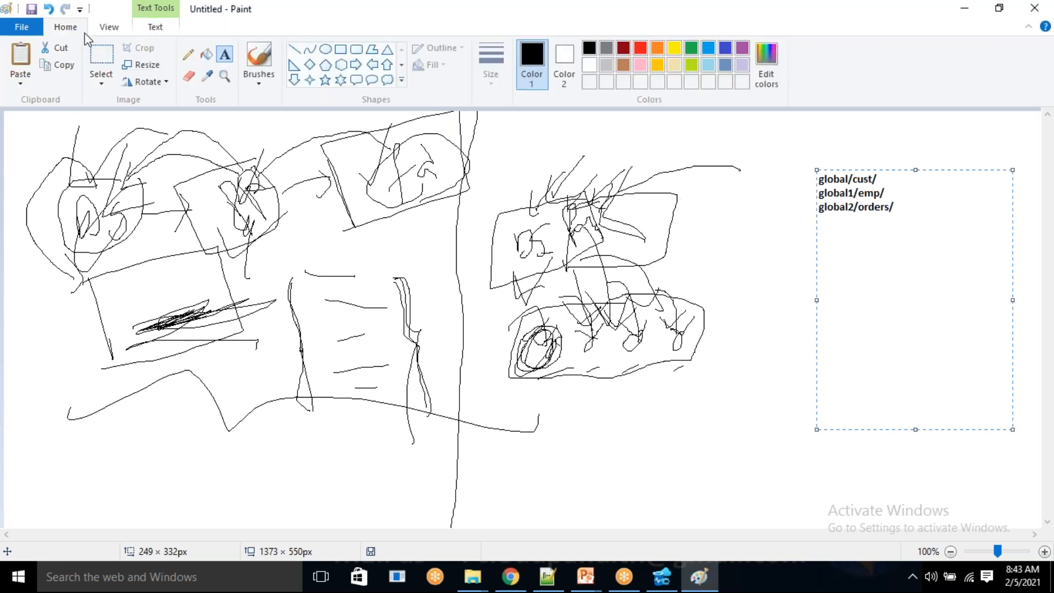
pyautogui.click(189, 54)
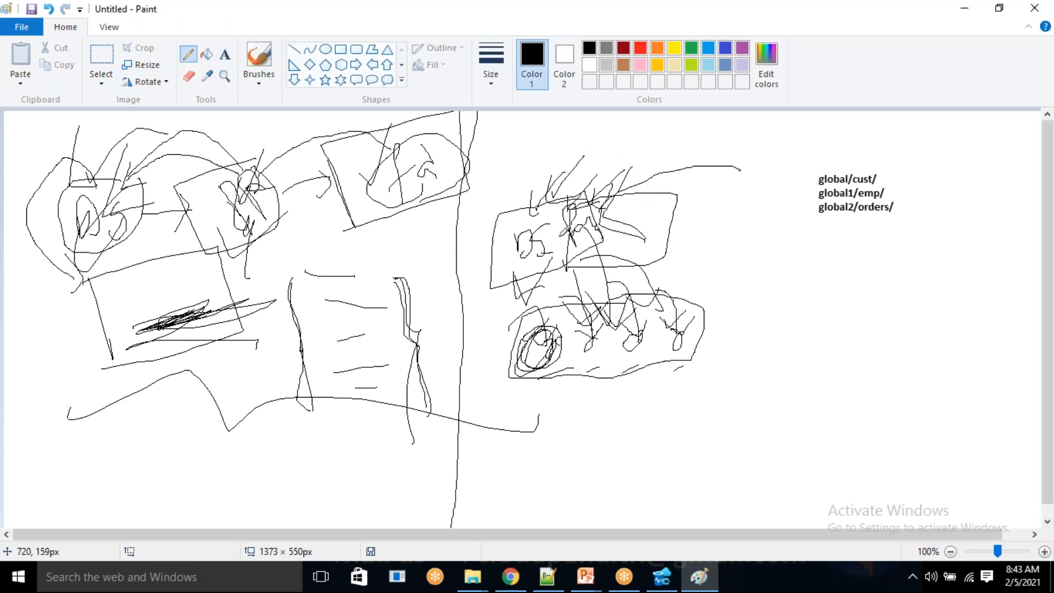
pyautogui.moveTo(585, 194); pyautogui.dragTo(598, 197)
pyautogui.moveTo(672, 135)
pyautogui.mouseDown()
pyautogui.moveTo(597, 163)
pyautogui.moveTo(584, 190)
pyautogui.moveTo(599, 198)
pyautogui.mouseUp()
pyautogui.moveTo(690, 176); pyautogui.dragTo(652, 194)
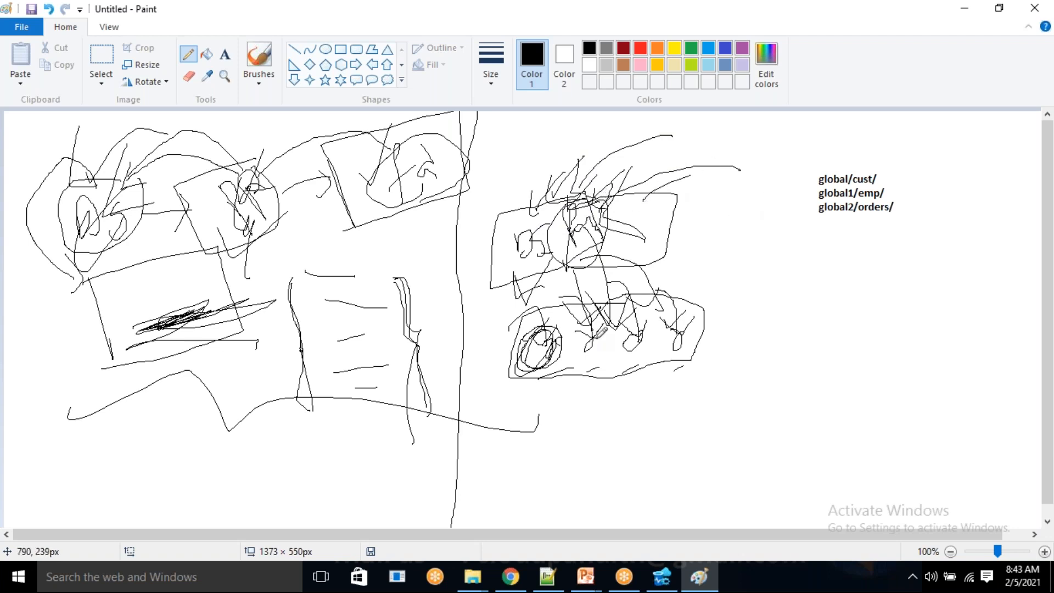
pyautogui.click(512, 588)
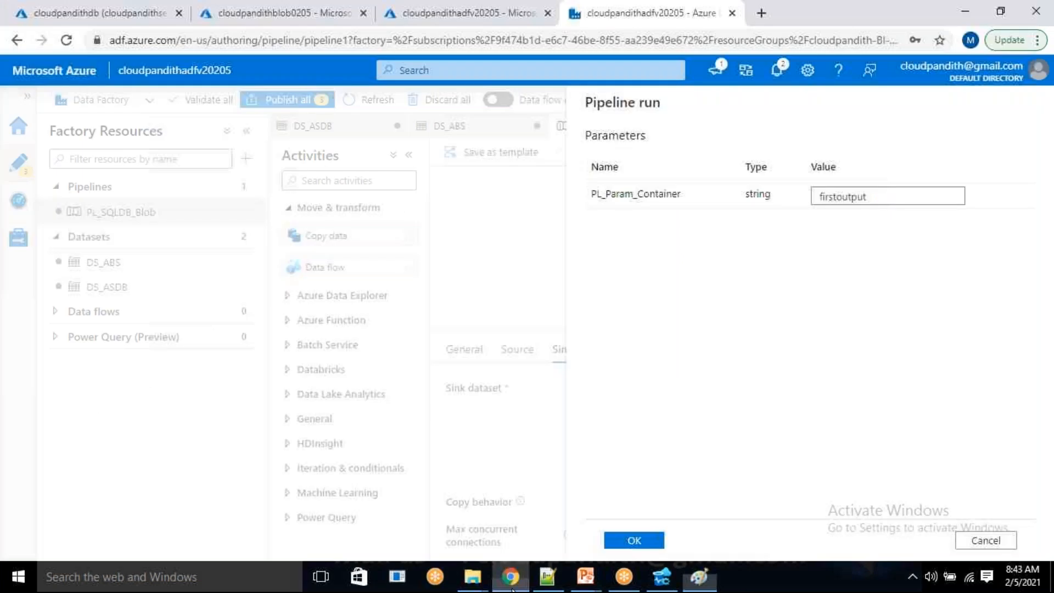
# Cancel the Pipeline run, inspect the ds_param_container expression in dynamic content, then add a stroke in Paint
pyautogui.click(974, 541)
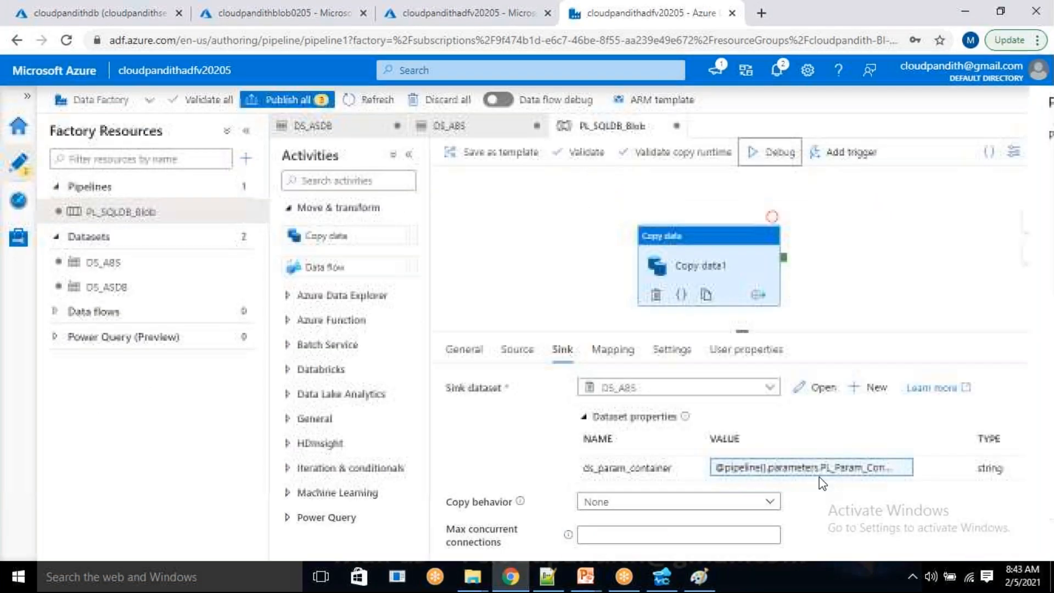
pyautogui.moveTo(725, 467); pyautogui.dragTo(753, 475)
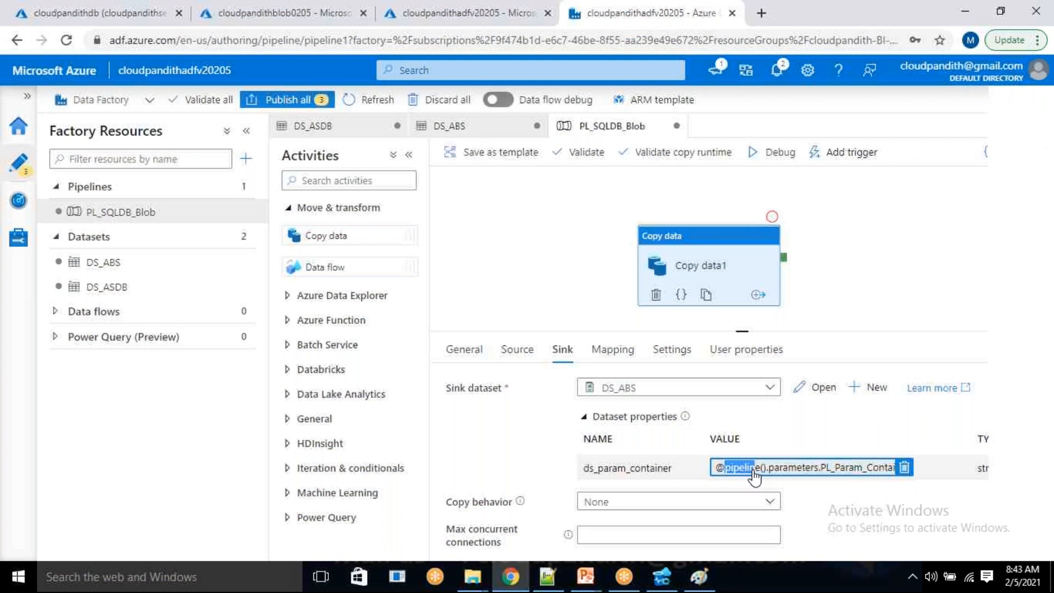
pyautogui.hotkey('alt', 'shift', 'd')
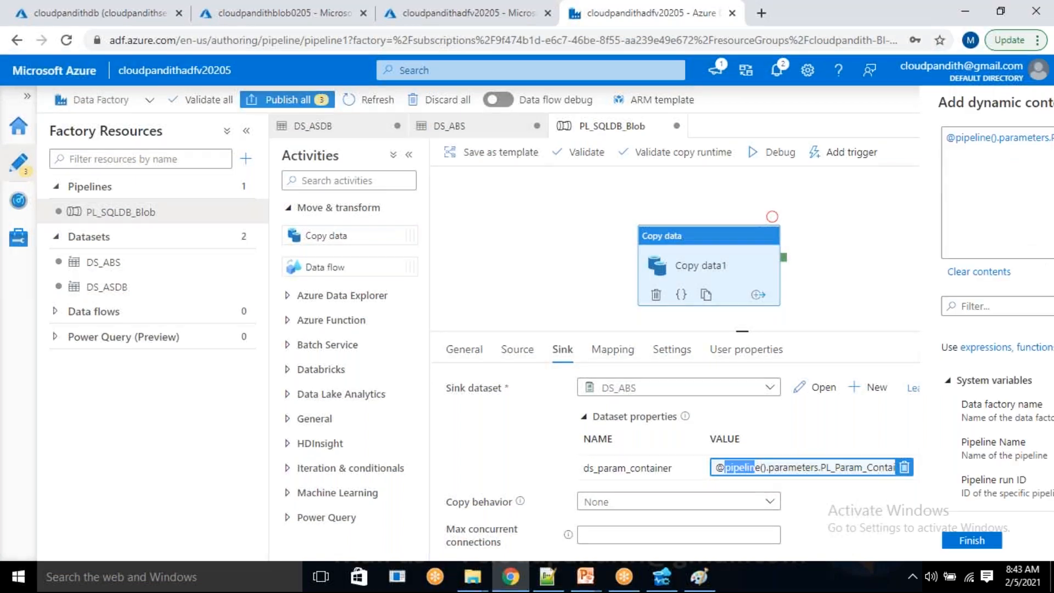
pyautogui.moveTo(769, 130); pyautogui.dragTo(738, 183)
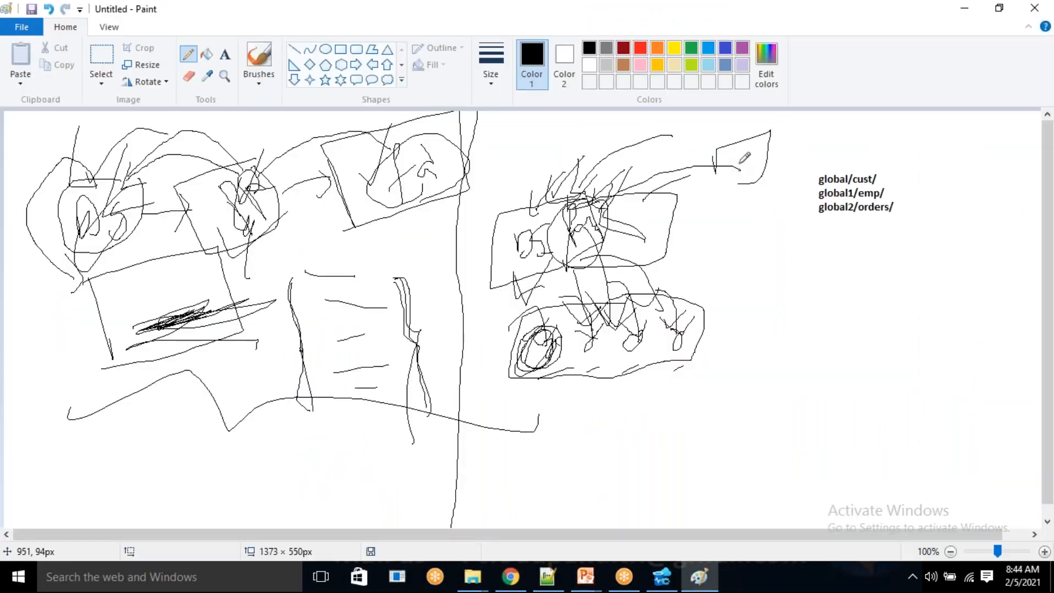
# Draw diagonal and vertical strokes leading toward the top-right scribble
pyautogui.click(752, 28)
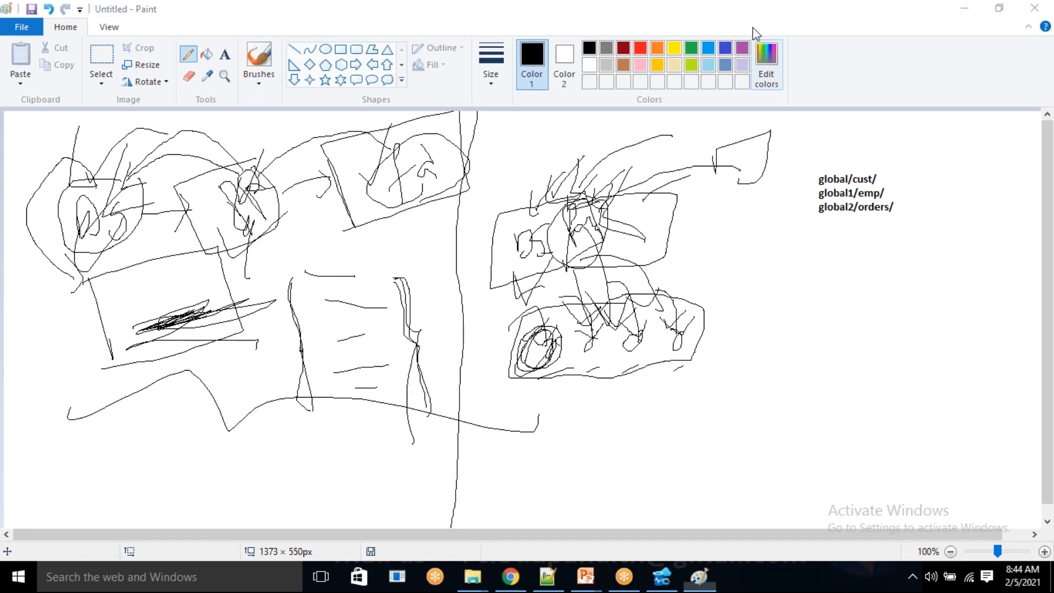
pyautogui.click(943, 337)
pyautogui.moveTo(753, 189)
pyautogui.mouseDown()
pyautogui.moveTo(682, 221)
pyautogui.moveTo(697, 224)
pyautogui.mouseUp()
pyautogui.moveTo(729, 150); pyautogui.dragTo(630, 214)
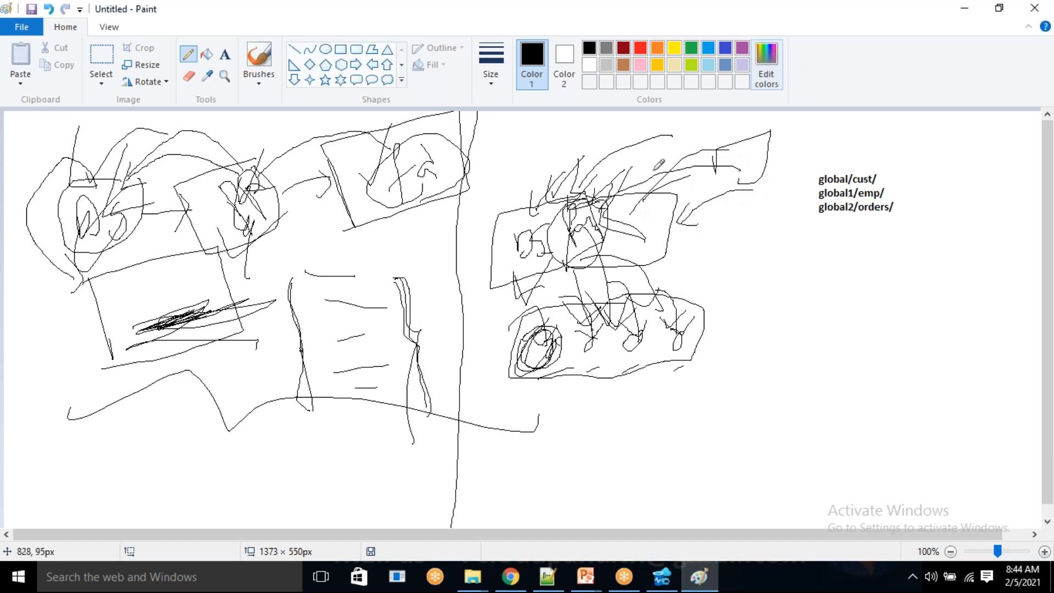
pyautogui.moveTo(653, 168); pyautogui.dragTo(643, 202)
pyautogui.moveTo(700, 161); pyautogui.dragTo(712, 213)
pyautogui.moveTo(752, 158)
pyautogui.mouseDown()
pyautogui.moveTo(748, 202)
pyautogui.moveTo(726, 220)
pyautogui.mouseUp()
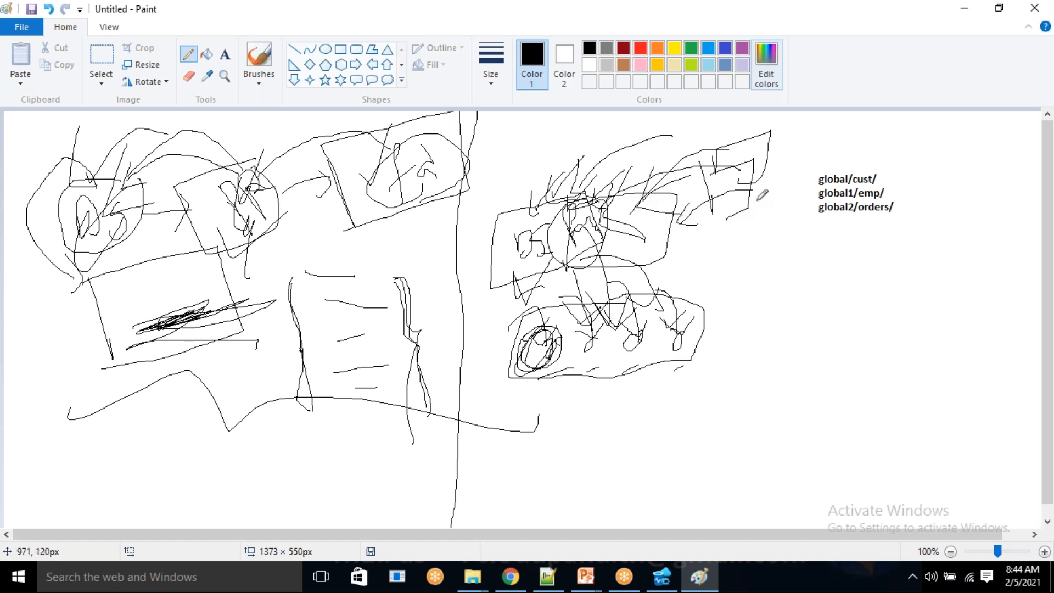
# Sketch small box outlines with an arrow just above the three-path note
pyautogui.moveTo(818, 120)
pyautogui.mouseDown()
pyautogui.moveTo(802, 119)
pyautogui.moveTo(763, 155)
pyautogui.mouseUp()
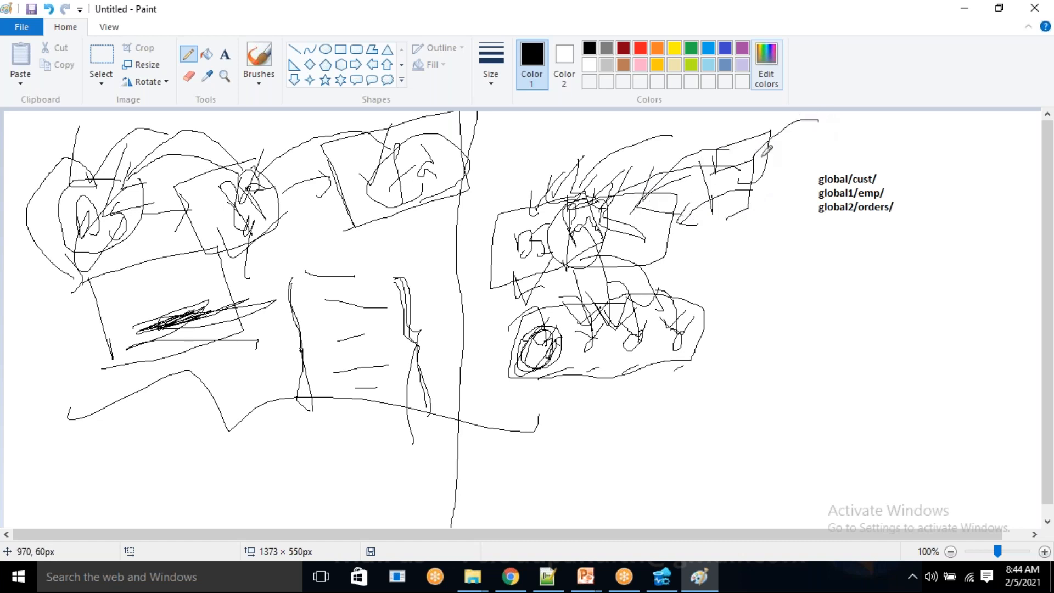
pyautogui.moveTo(801, 133)
pyautogui.mouseDown()
pyautogui.moveTo(742, 172)
pyautogui.moveTo(757, 173)
pyautogui.moveTo(750, 181)
pyautogui.mouseUp()
pyautogui.click(781, 157)
pyautogui.moveTo(753, 136); pyautogui.dragTo(766, 205)
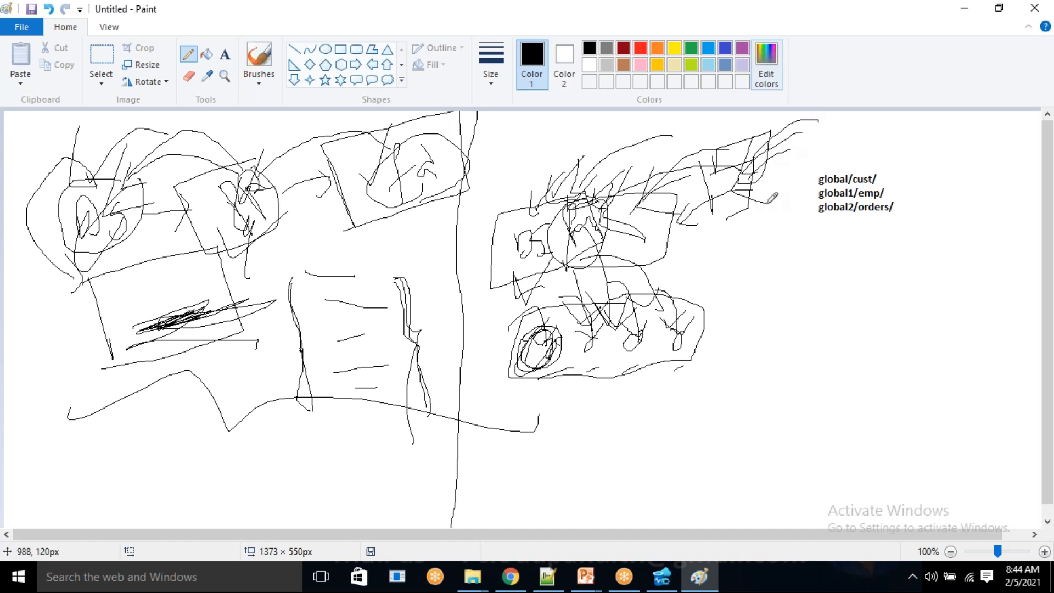
pyautogui.moveTo(812, 132)
pyautogui.mouseDown()
pyautogui.moveTo(811, 175)
pyautogui.moveTo(834, 108)
pyautogui.moveTo(810, 171)
pyautogui.moveTo(818, 130)
pyautogui.moveTo(858, 102)
pyautogui.moveTo(828, 126)
pyautogui.moveTo(855, 125)
pyautogui.mouseUp()
pyautogui.moveTo(899, 133); pyautogui.dragTo(853, 154)
pyautogui.moveTo(867, 135); pyautogui.dragTo(864, 164)
pyautogui.moveTo(904, 122)
pyautogui.mouseDown()
pyautogui.moveTo(929, 155)
pyautogui.moveTo(907, 165)
pyautogui.mouseUp()
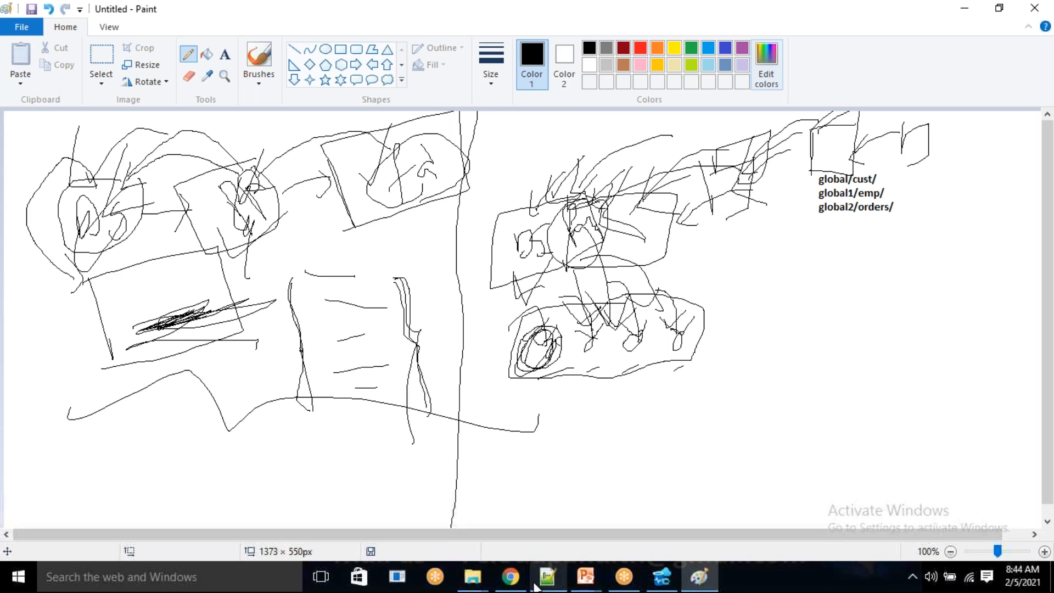
# Clear the sink's container value and attempt a debug run, dismissing the validation results
pyautogui.click(510, 576)
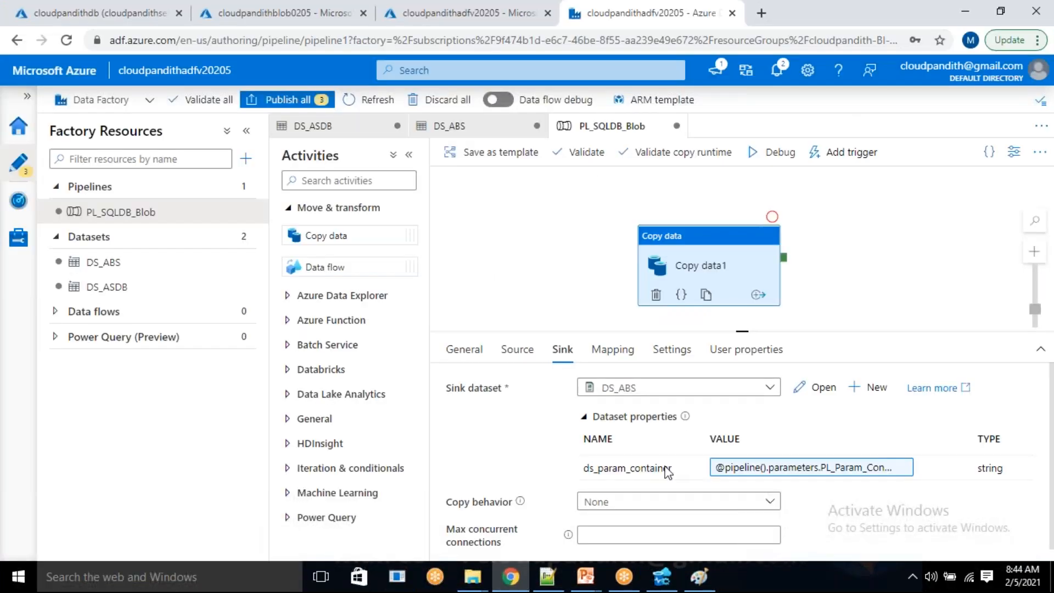
pyautogui.click(692, 324)
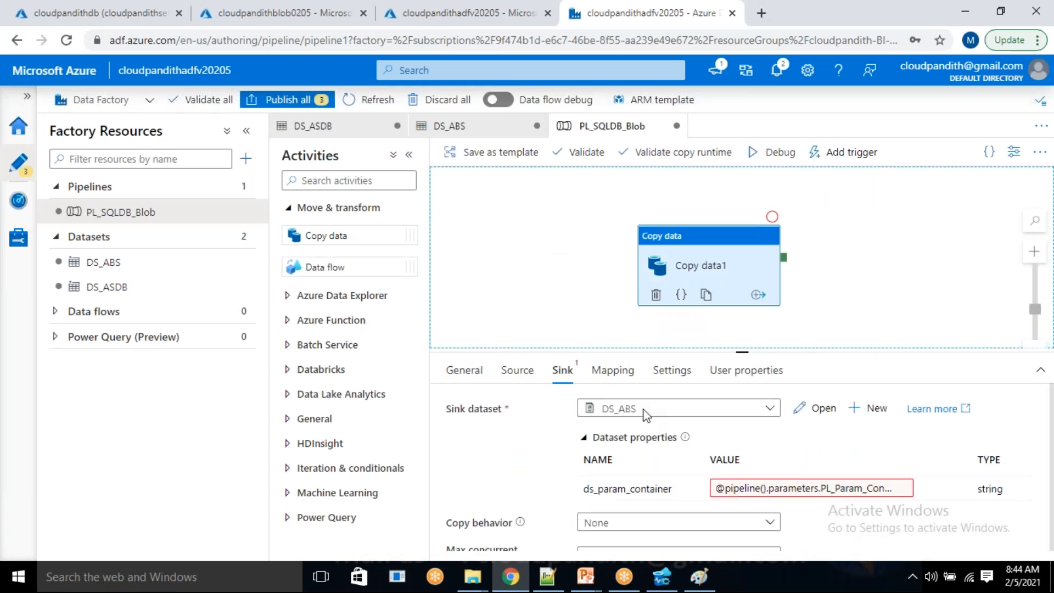
pyautogui.click(899, 468)
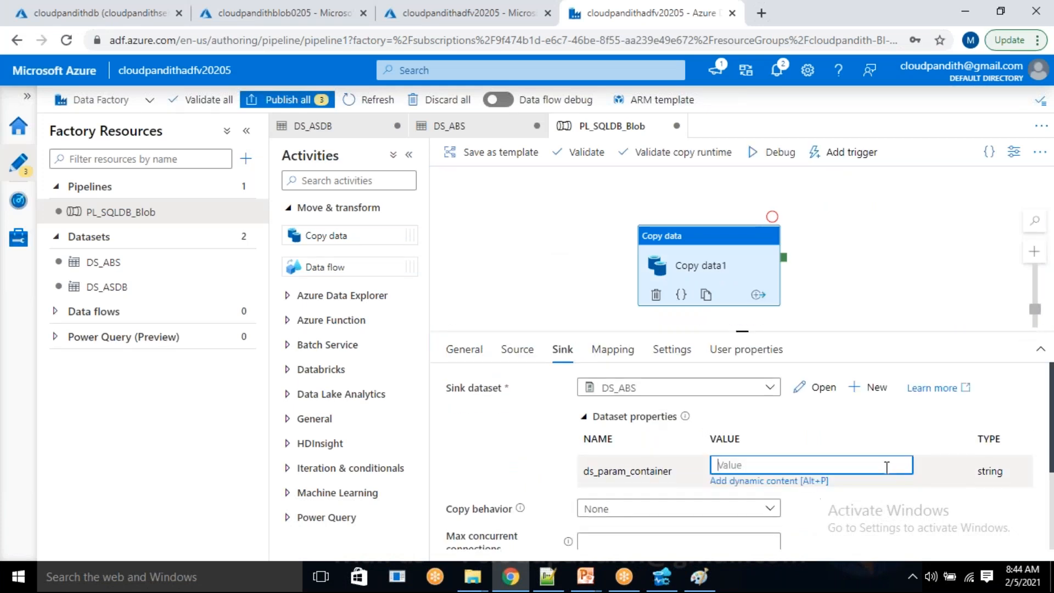
pyautogui.click(768, 160)
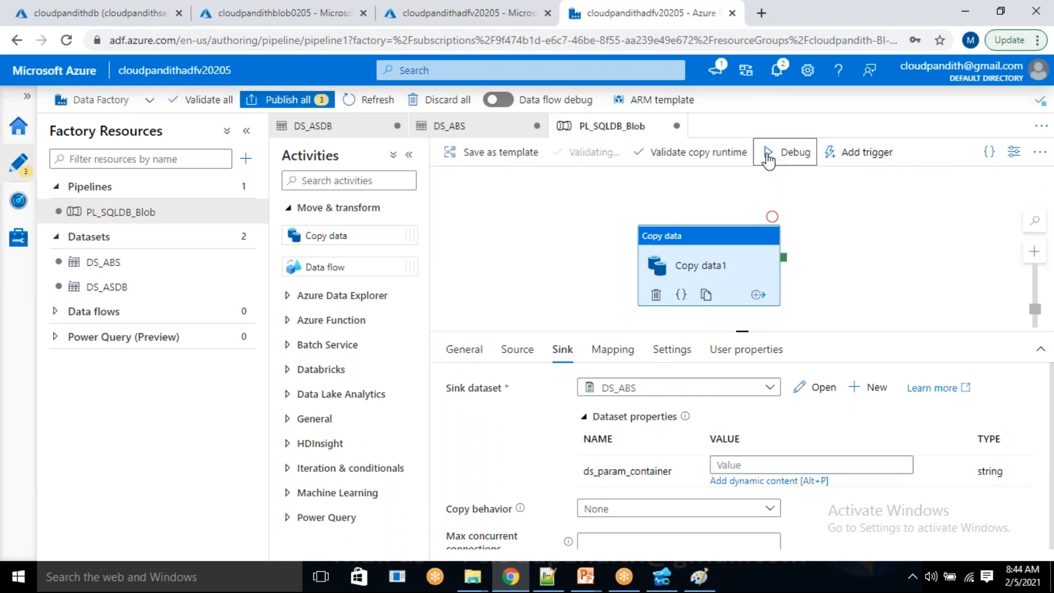
pyautogui.click(730, 496)
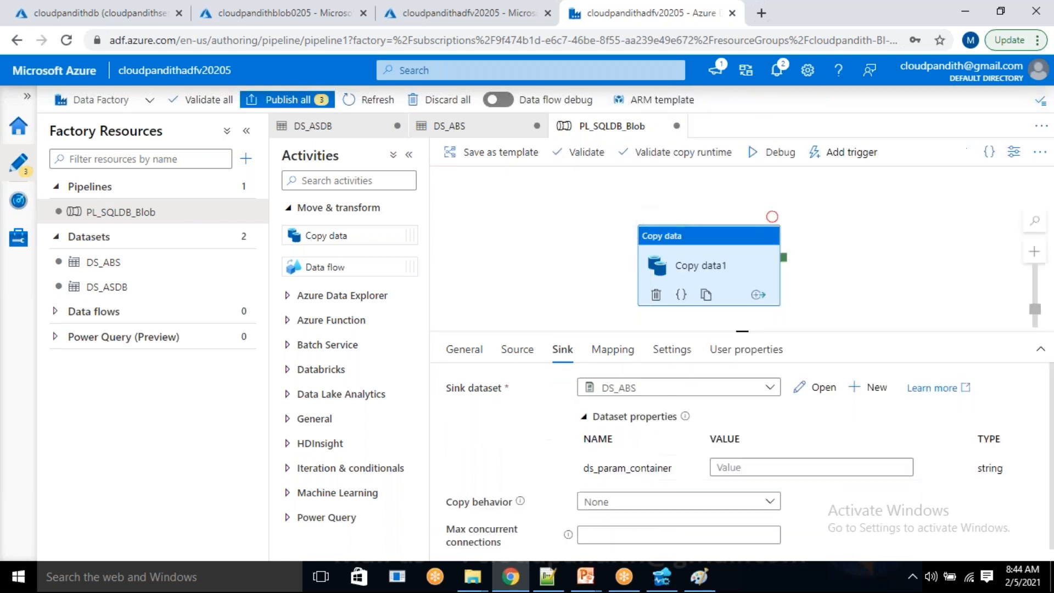
# Set the container value to global/cloudpandith and start a debug run
pyautogui.click(757, 465)
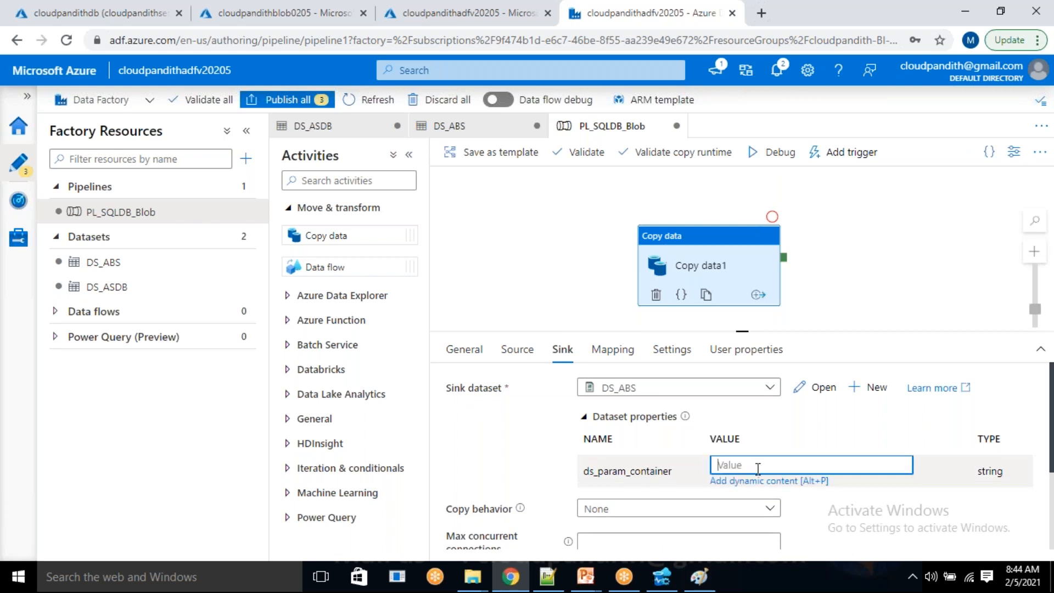
pyautogui.write('fu')
pyautogui.press('BackSpace')
pyautogui.press('BackSpace')
pyautogui.write('global/cloudpandith')
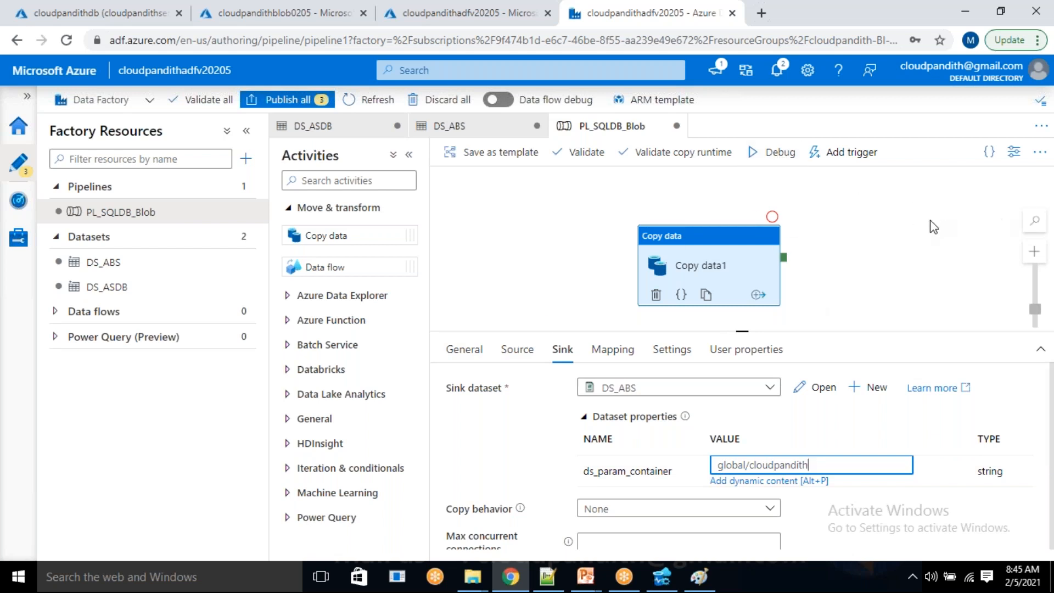
pyautogui.click(785, 160)
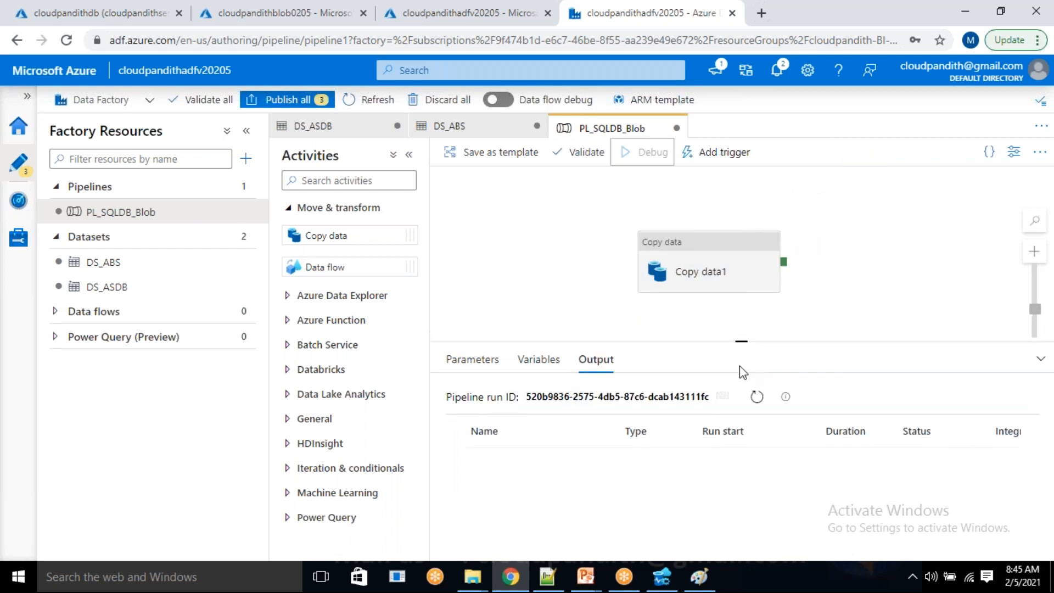
# Refresh the output until Copy data1 shows Succeeded, then refresh the storage account's container list
pyautogui.click(757, 407)
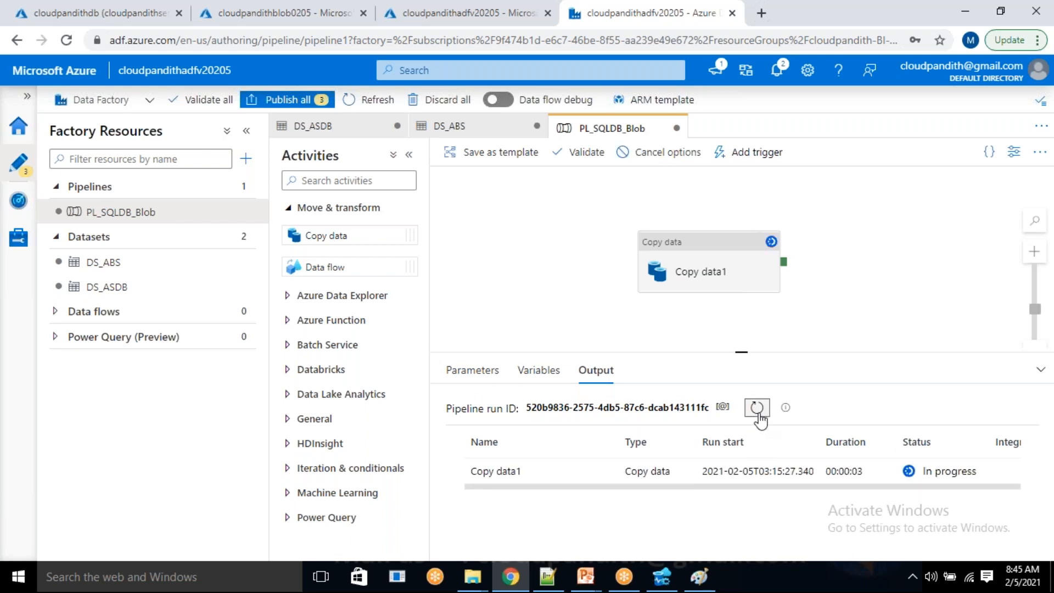
pyautogui.click(757, 407)
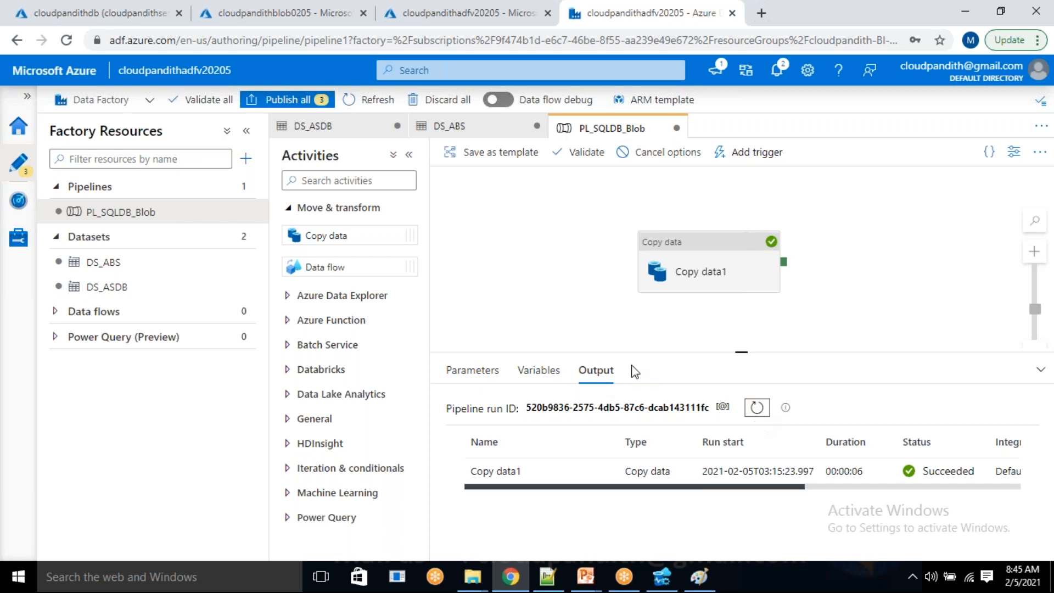
pyautogui.click(265, 6)
pyautogui.click(580, 170)
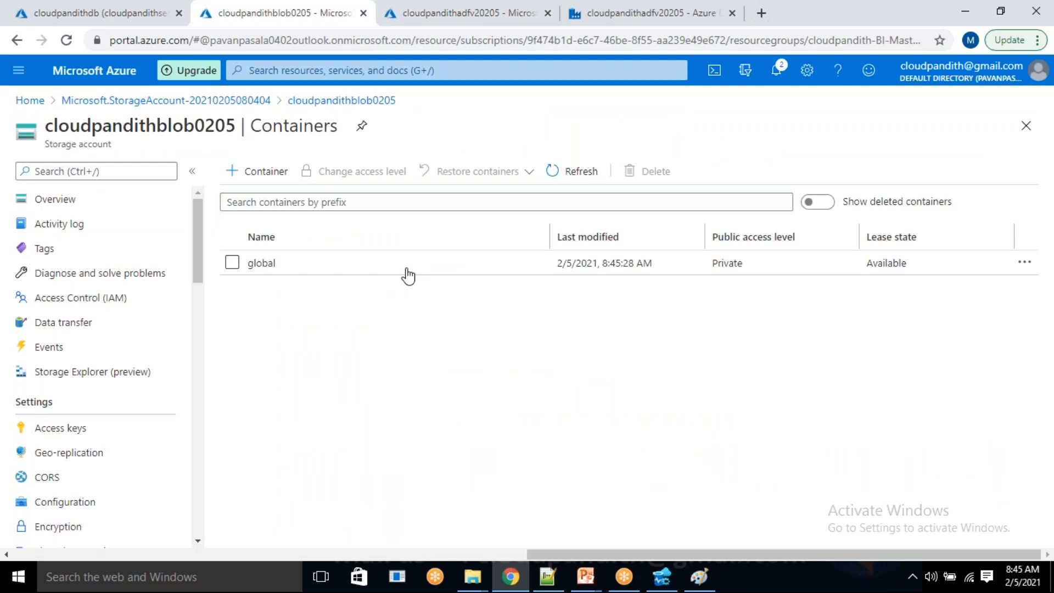
# Open the global container to find dbo.cust.txt in cloudpandith, then reselect Copy data1 in the pipeline
pyautogui.click(377, 269)
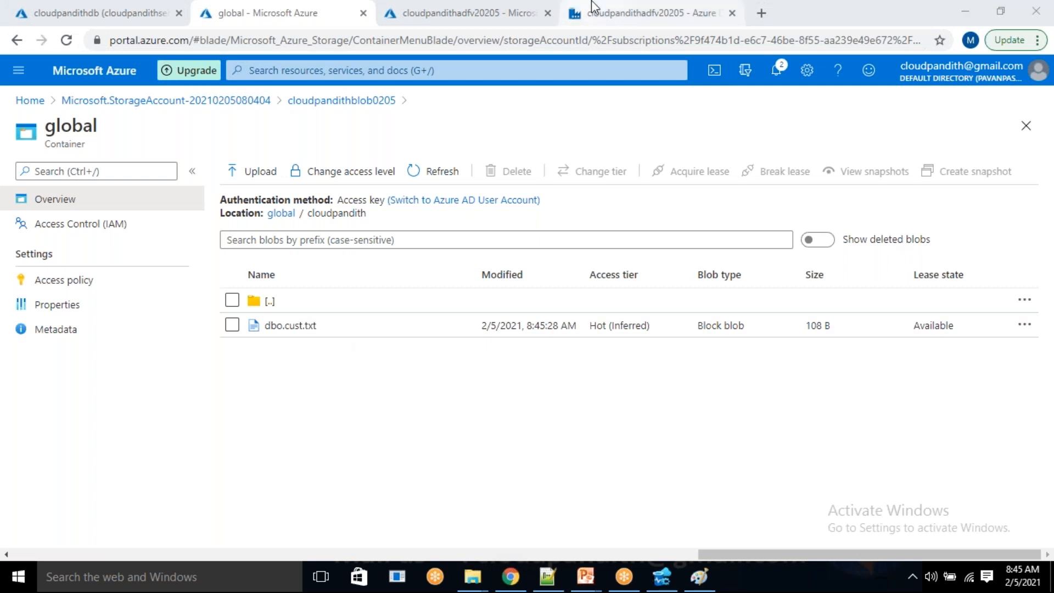
pyautogui.click(647, 12)
pyautogui.click(723, 248)
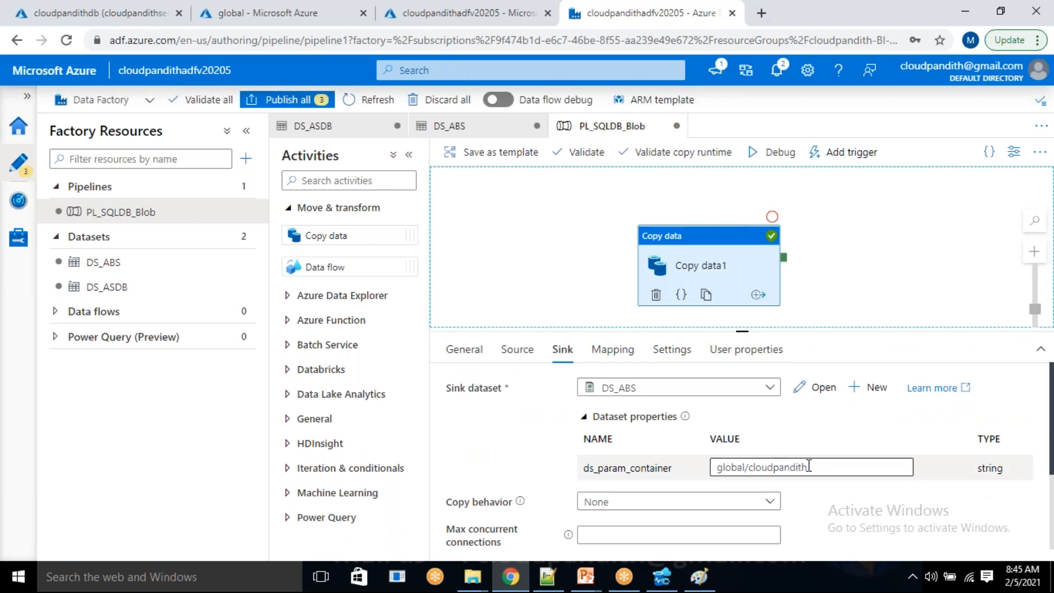
# Create a String pipeline parameter PL_PARAM_Container, fixing the misspelled name, then reselect the sink container value
pyautogui.moveTo(808, 466); pyautogui.dragTo(713, 465)
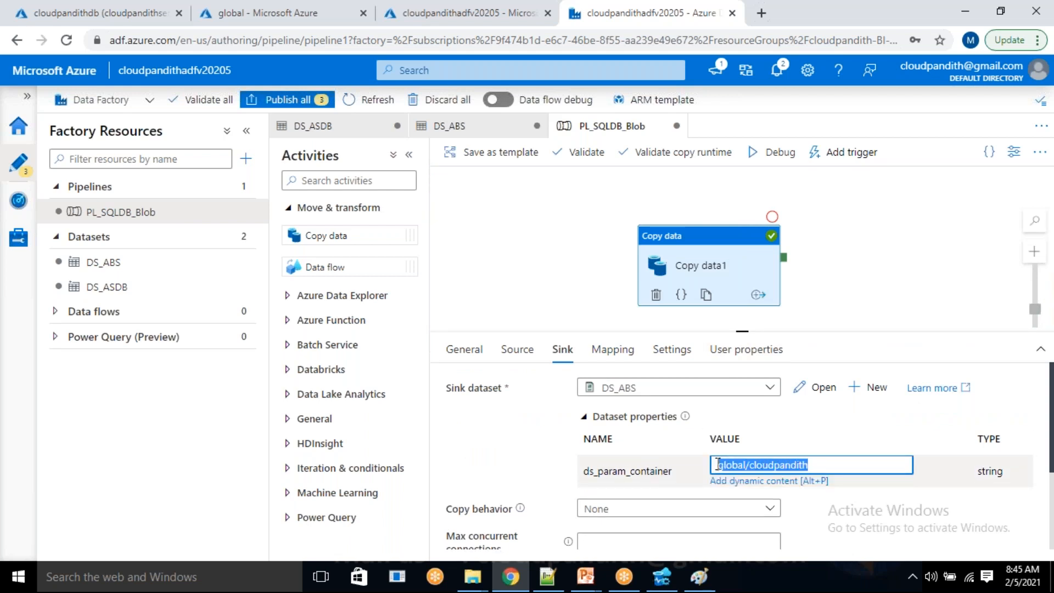
pyautogui.click(573, 257)
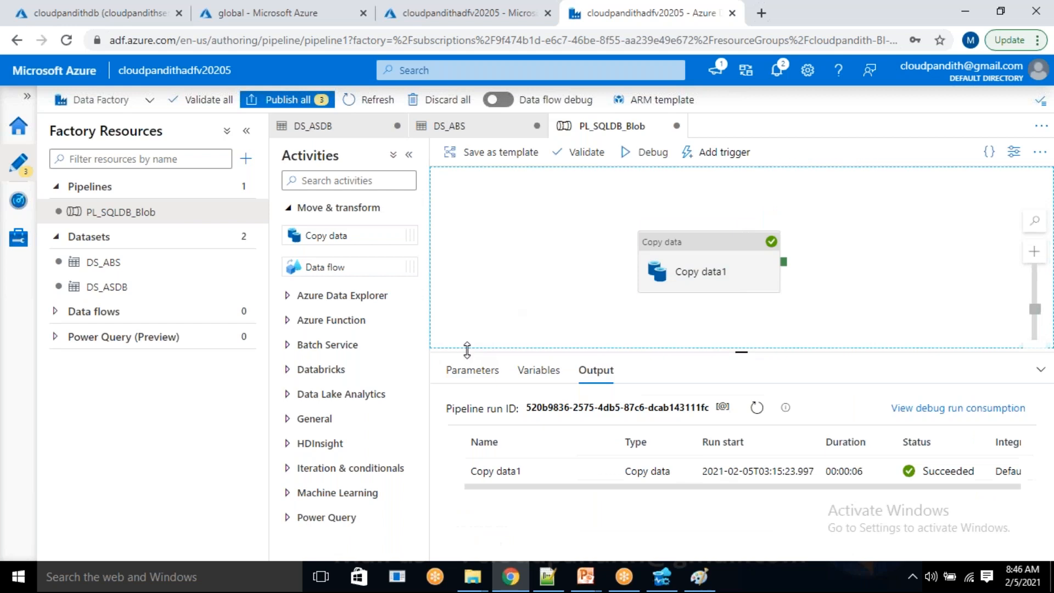
pyautogui.click(468, 378)
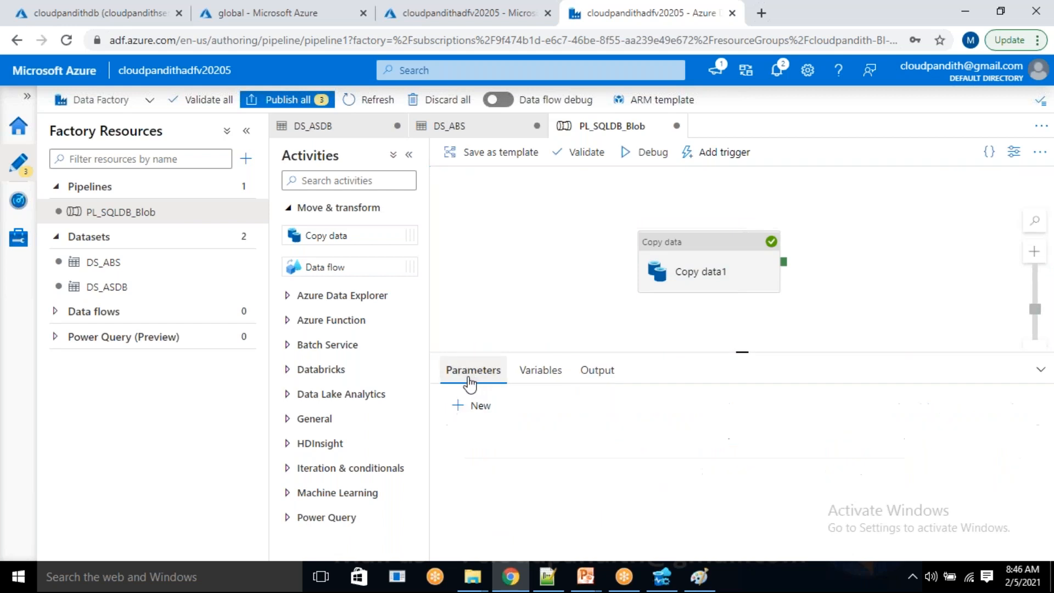
pyautogui.click(497, 416)
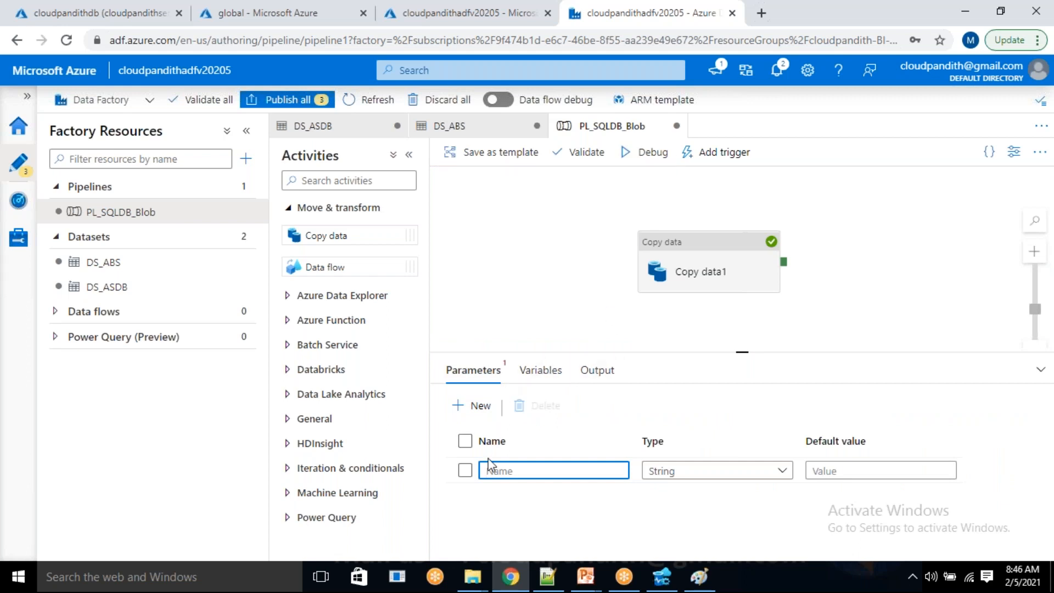
pyautogui.write('PL_PARAM_')
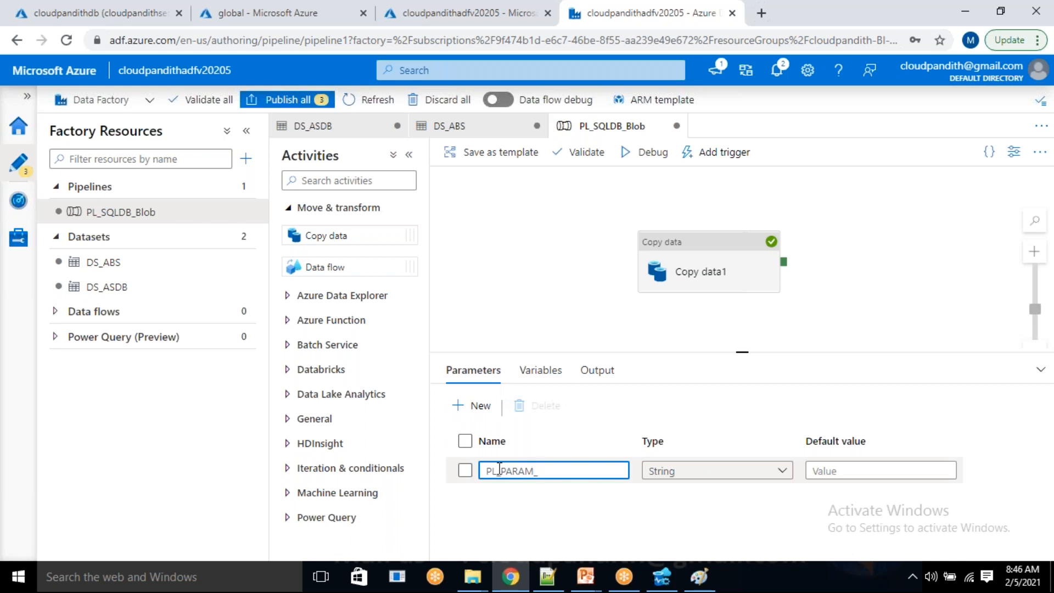
pyautogui.write('C')
pyautogui.write('ontianer')
pyautogui.press('BackSpace')
pyautogui.press('BackSpace')
pyautogui.press('BackSpace')
pyautogui.press('BackSpace')
pyautogui.press('BackSpace')
pyautogui.write('ainer')
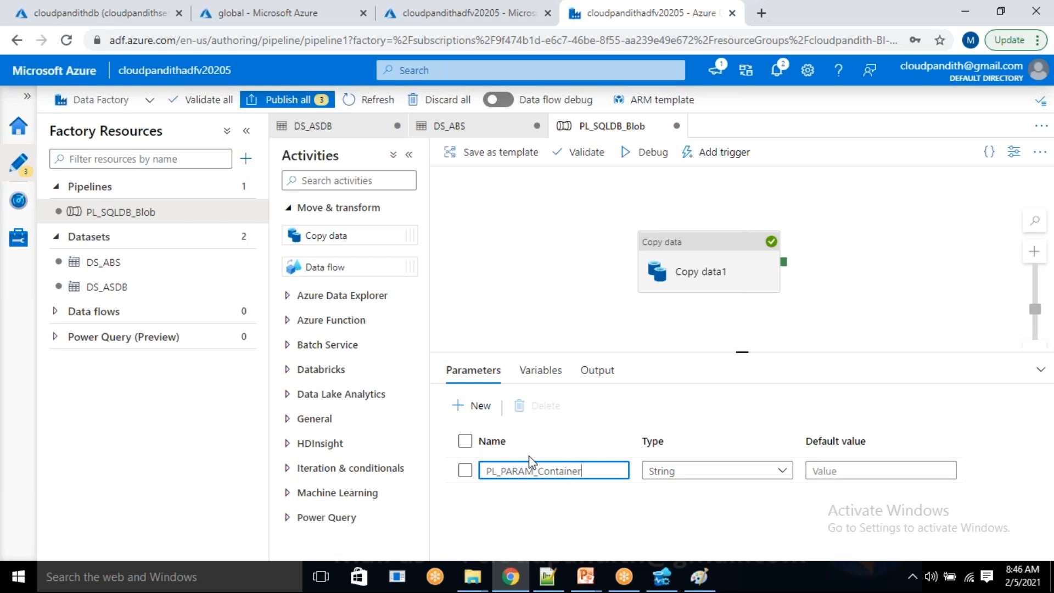
pyautogui.click(683, 275)
pyautogui.tripleClick(716, 465)
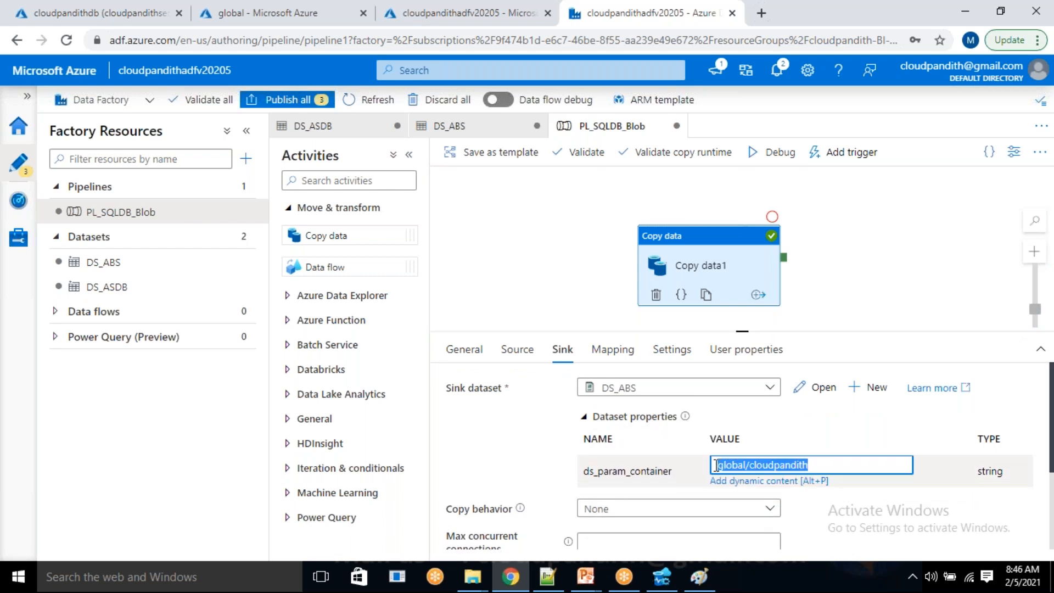
pyautogui.press('BackSpace')
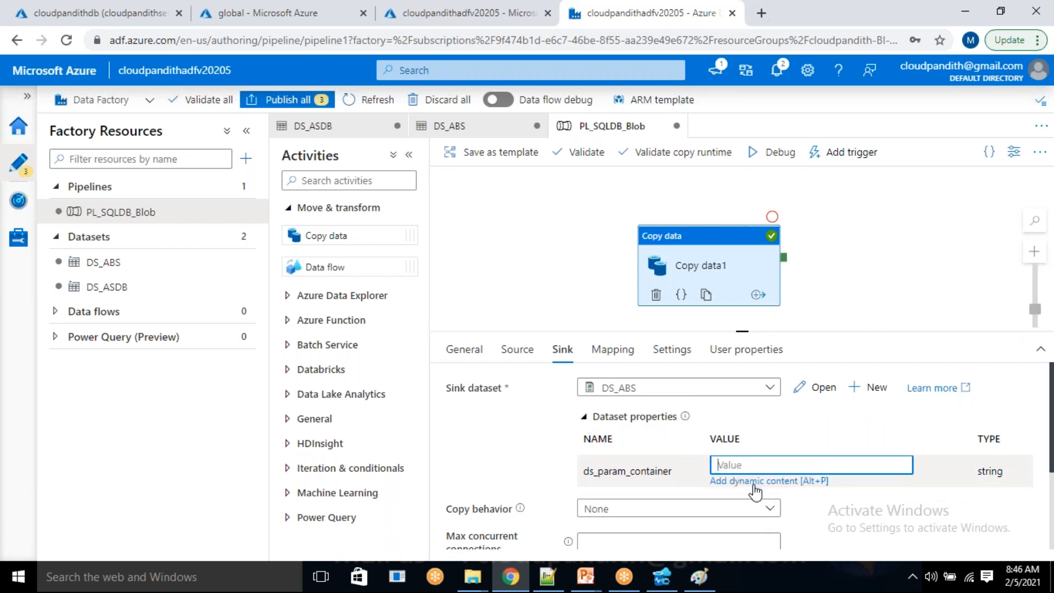
pyautogui.click(753, 482)
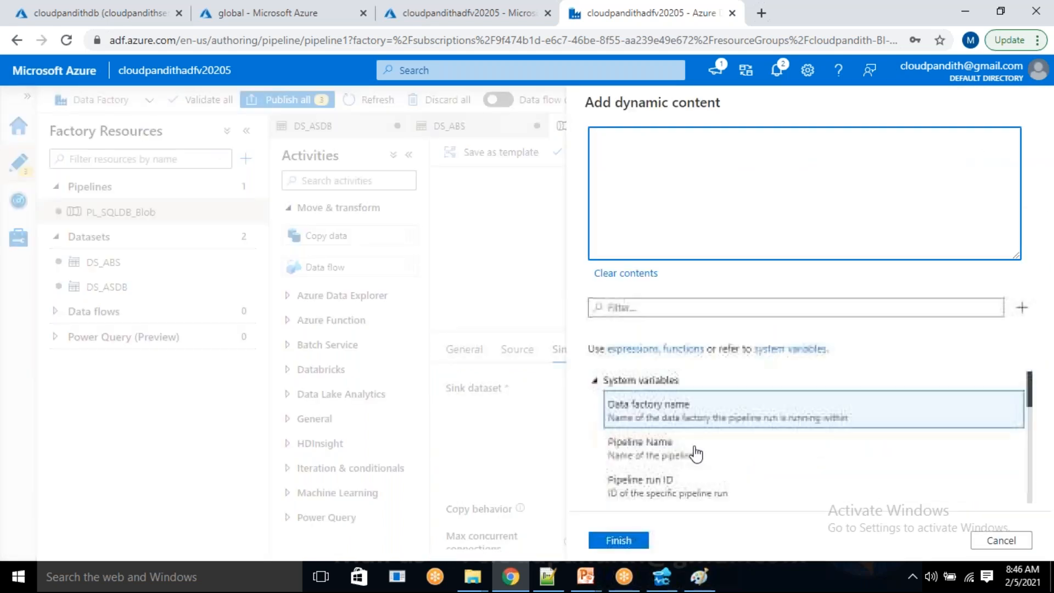
pyautogui.scroll(-10, 694, 447)
pyautogui.click(629, 493)
pyautogui.click(619, 540)
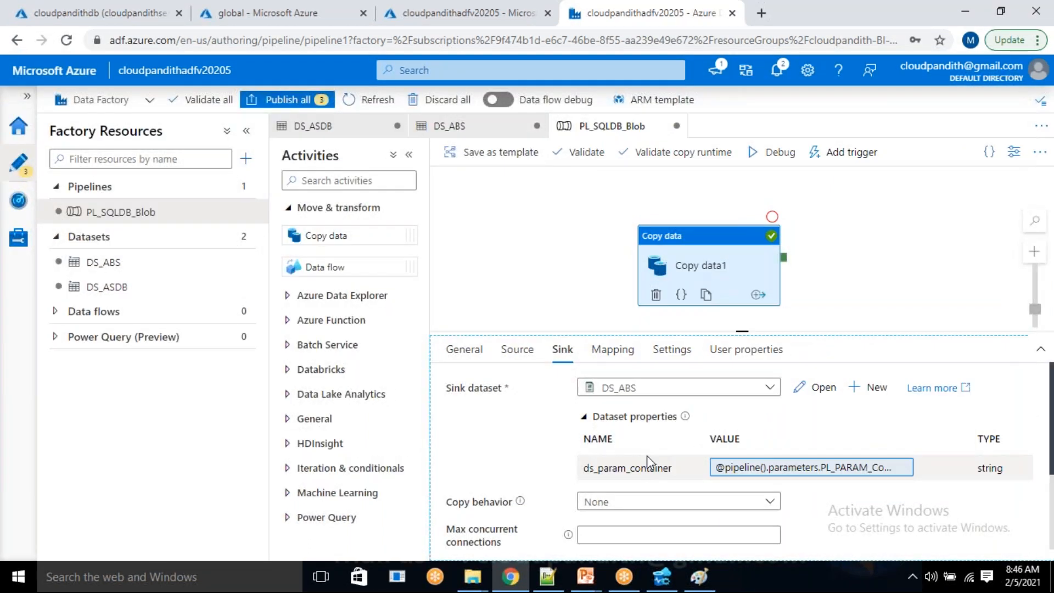
# Start and cancel a debug run, then open dbo.cust.txt in the portal's storage container
pyautogui.click(764, 158)
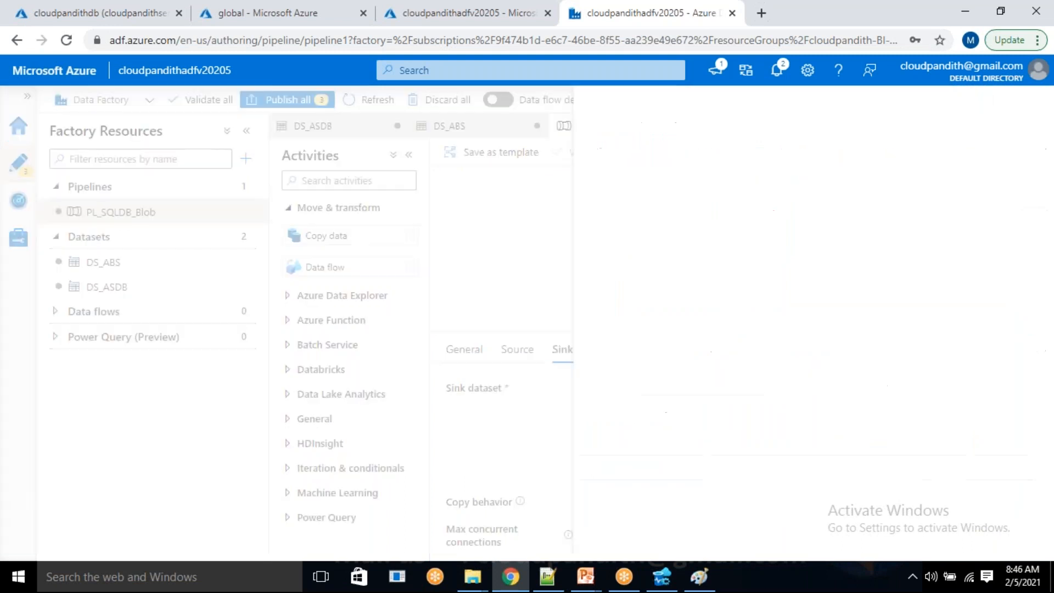
pyautogui.click(985, 540)
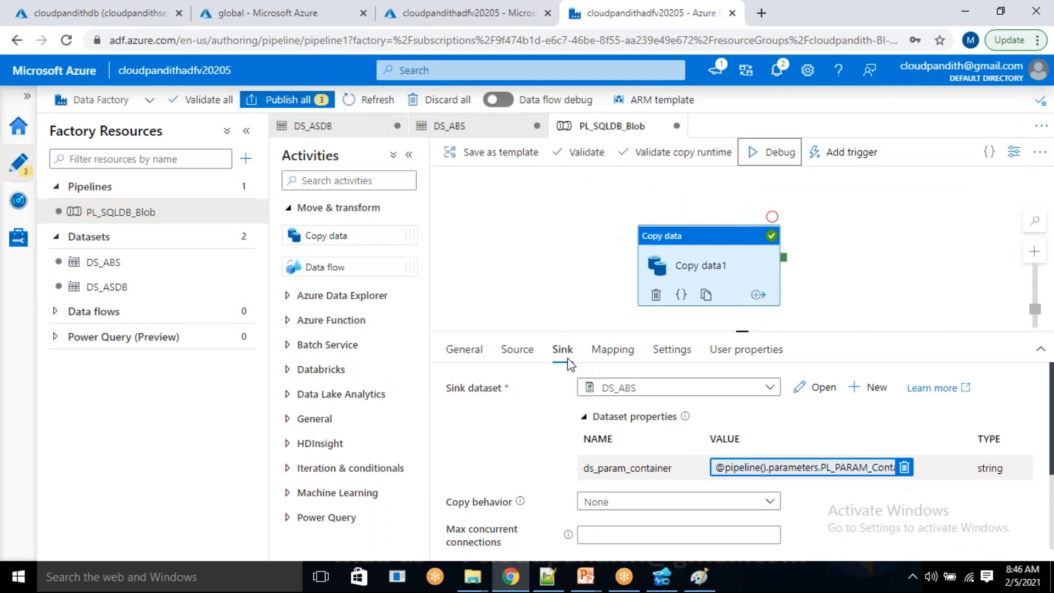
pyautogui.click(269, 12)
pyautogui.click(292, 325)
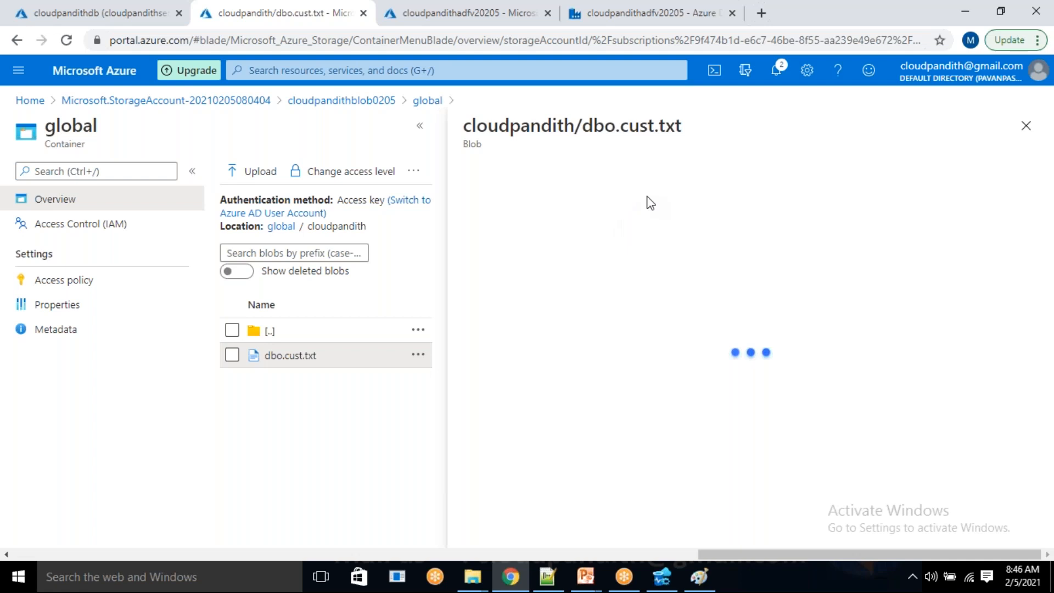
# Review the exported file's text contents, then close the file view
pyautogui.click(671, 208)
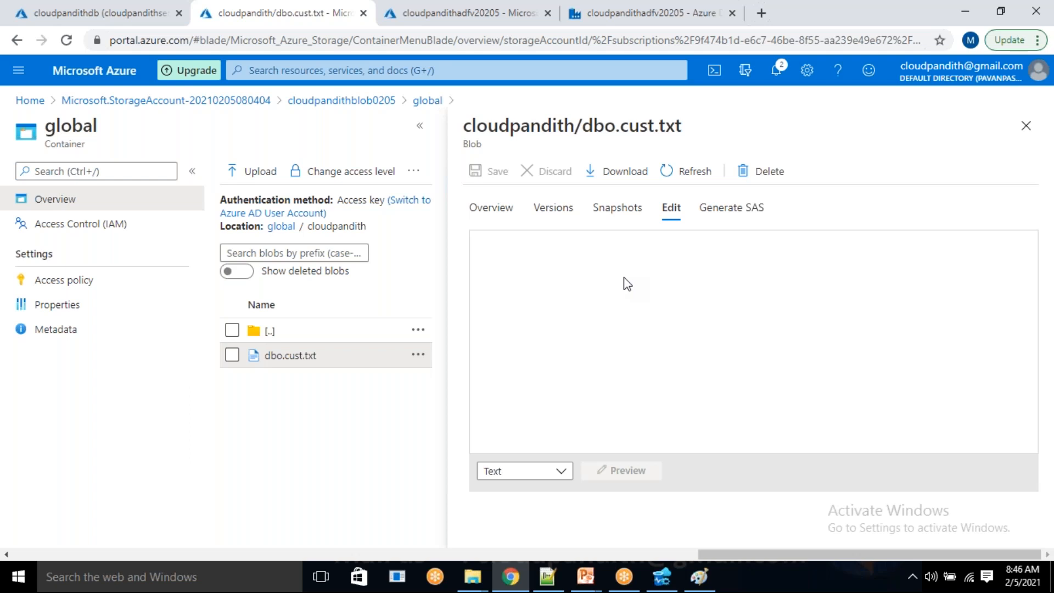
pyautogui.moveTo(665, 296); pyautogui.dragTo(749, 230)
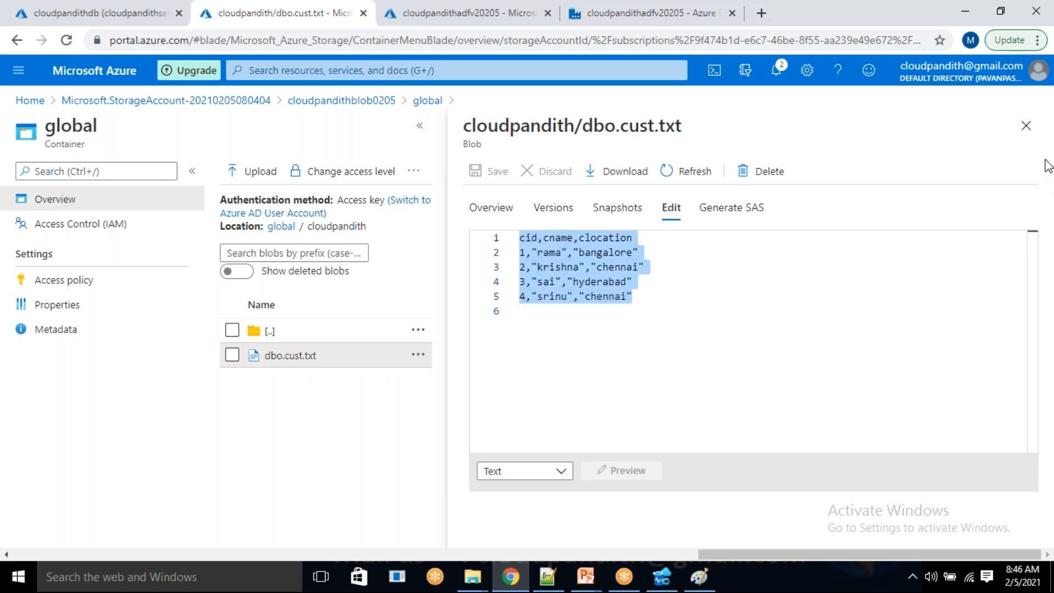
pyautogui.click(1025, 126)
# Switch Copy data1's source to use a query and bring up the cust queries in Azure Data Studio
pyautogui.click(603, 13)
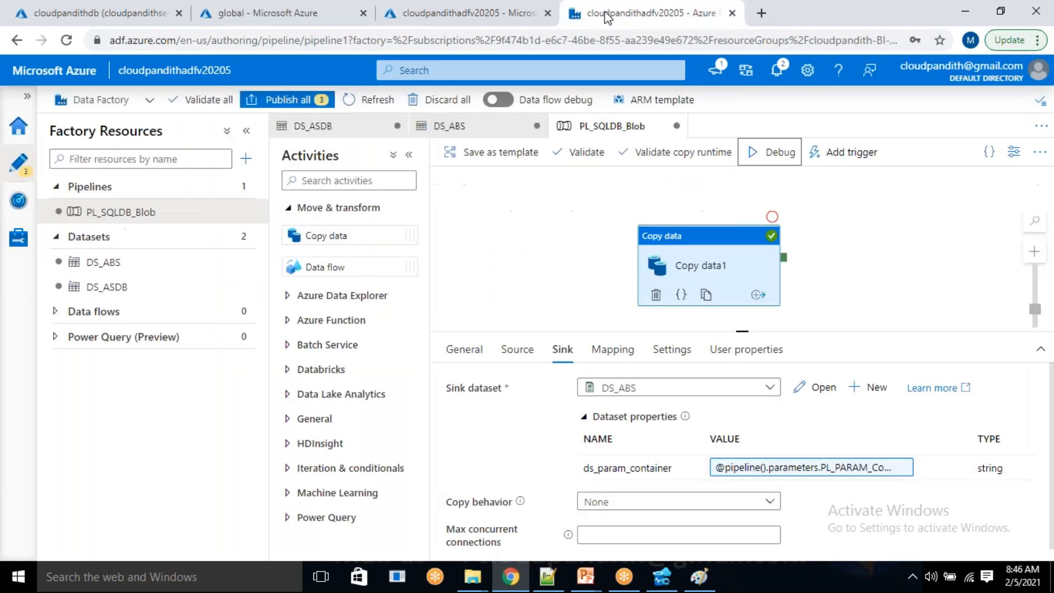
pyautogui.click(513, 356)
pyautogui.click(634, 447)
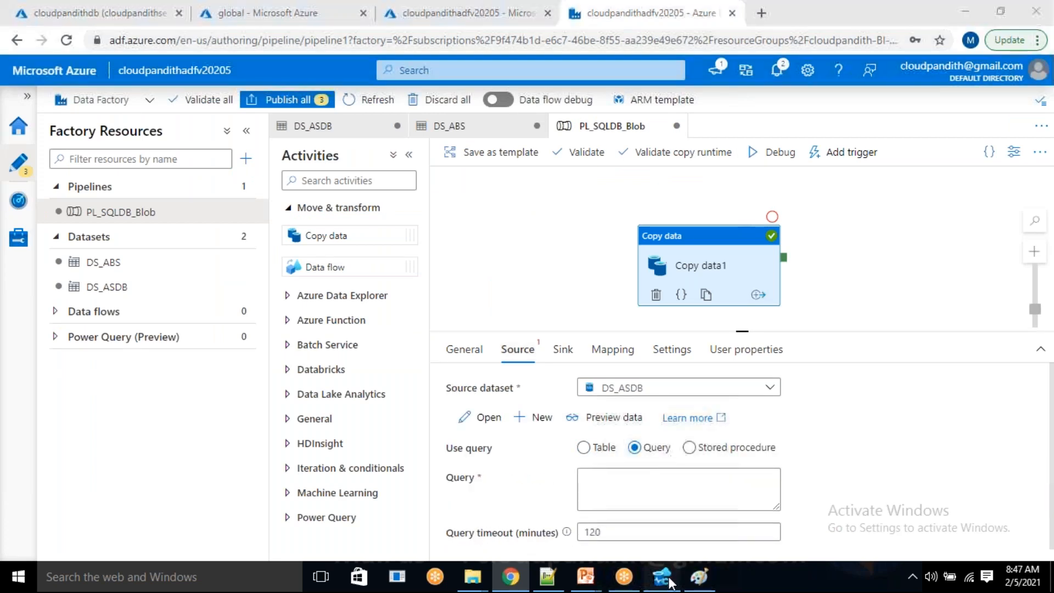
pyautogui.click(669, 582)
pyautogui.scroll(2, 527, 170)
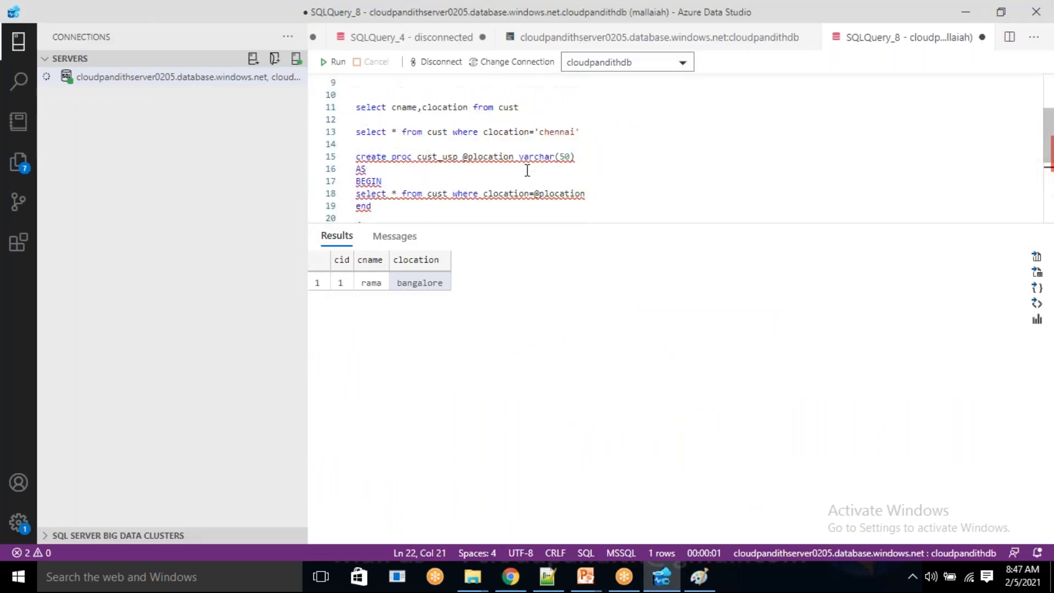
# Run 'select cname,clocation from cust' in Azure Data Studio and paste it as Copy data1's source query
pyautogui.click(533, 114)
pyautogui.moveTo(525, 107); pyautogui.dragTo(356, 108)
pyautogui.click(340, 67)
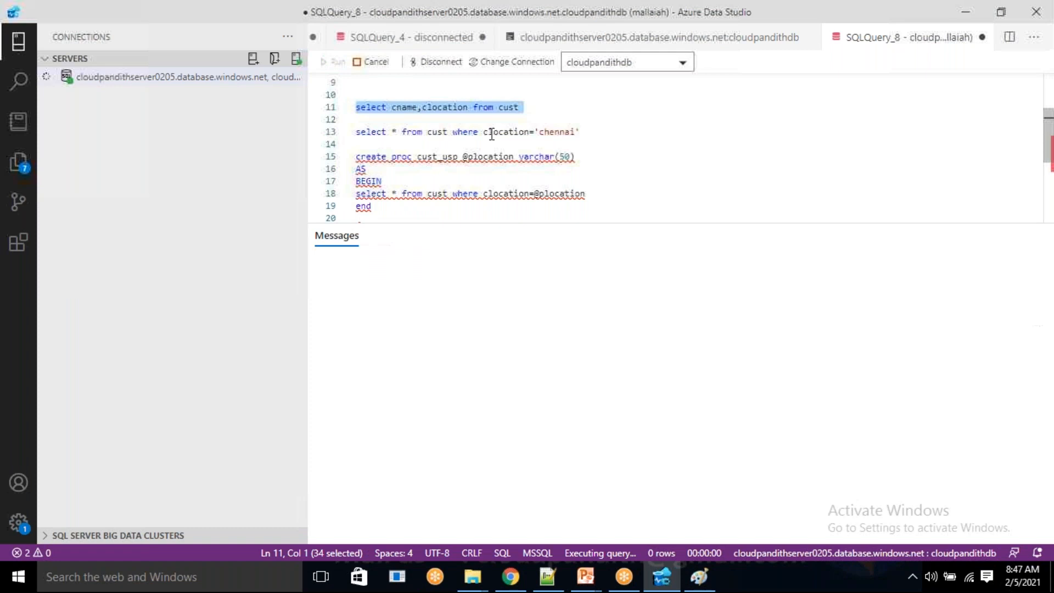
pyautogui.moveTo(532, 105); pyautogui.dragTo(355, 101)
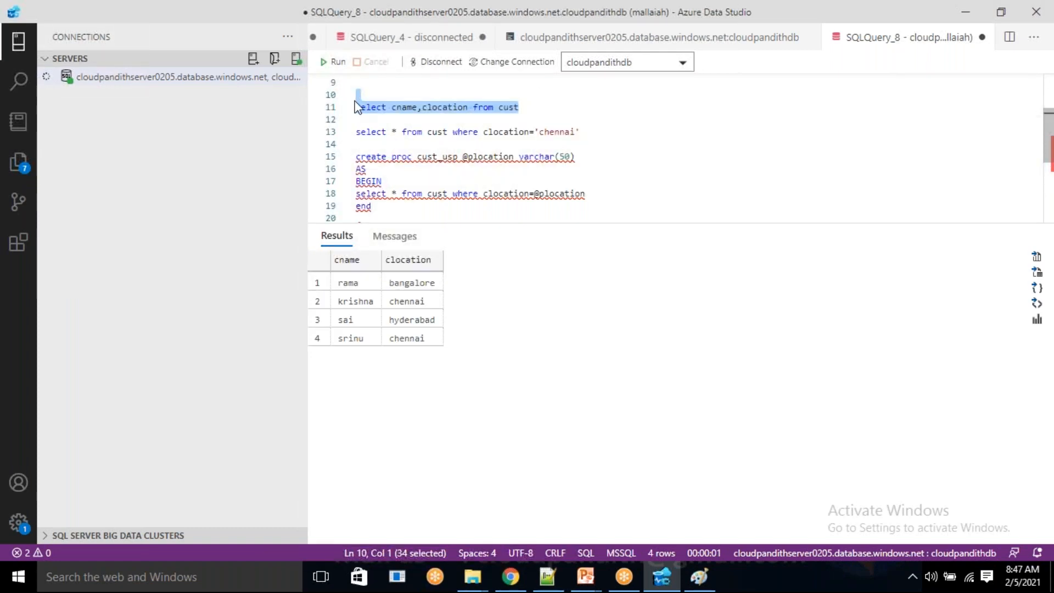
pyautogui.hotkey('alt', 'Tab')
pyautogui.click(618, 484)
pyautogui.hotkey('ctrl', 'v')
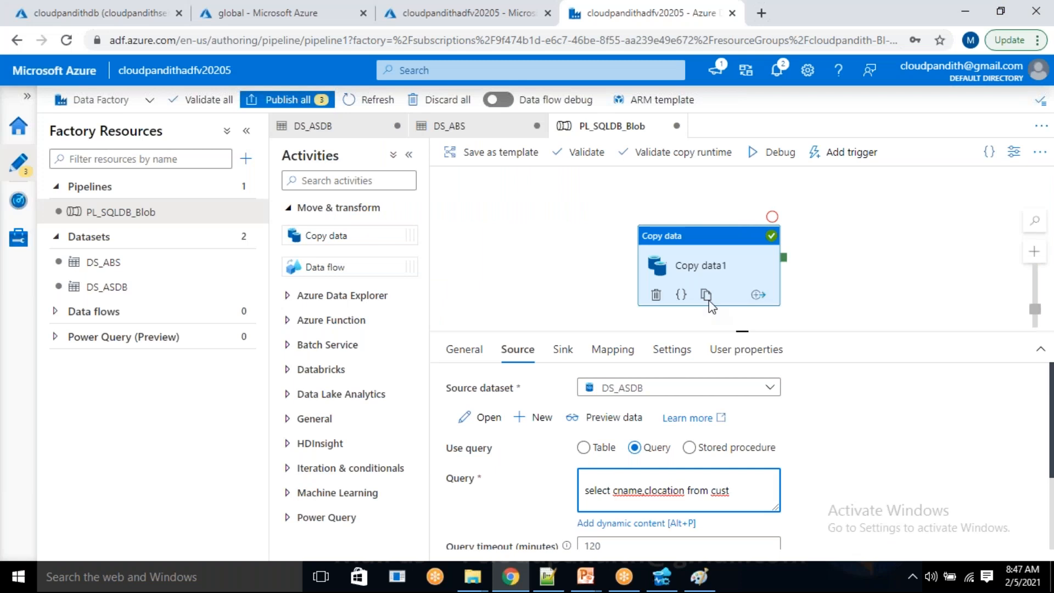
# Launch a debug run with PL_PARAM_Container set to selectedcols, then return to the storage container page
pyautogui.click(788, 156)
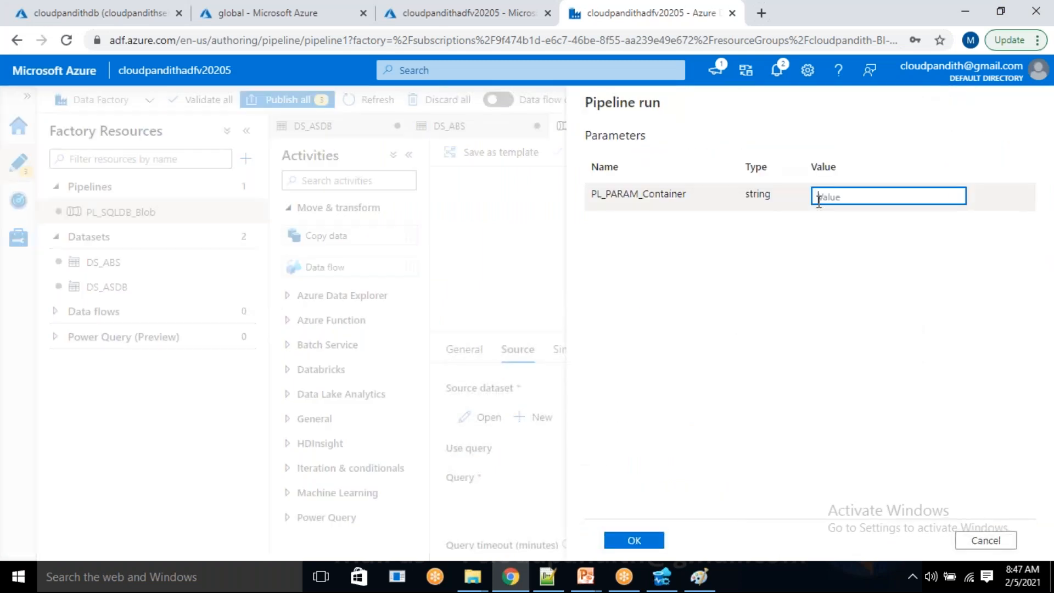
pyautogui.write('selected')
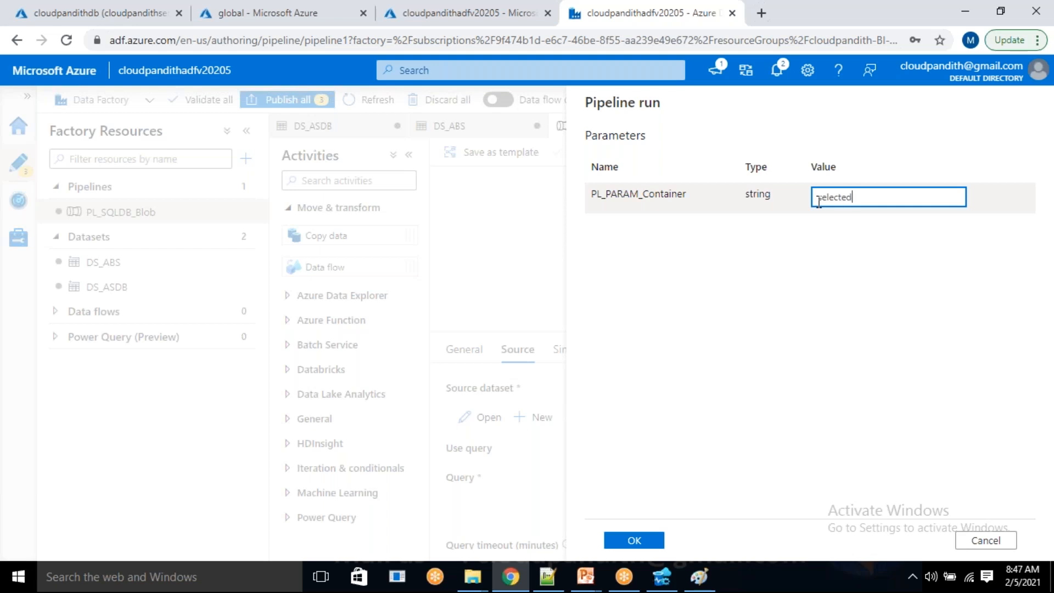
pyautogui.write('cols')
pyautogui.moveTo(876, 197); pyautogui.dragTo(817, 197)
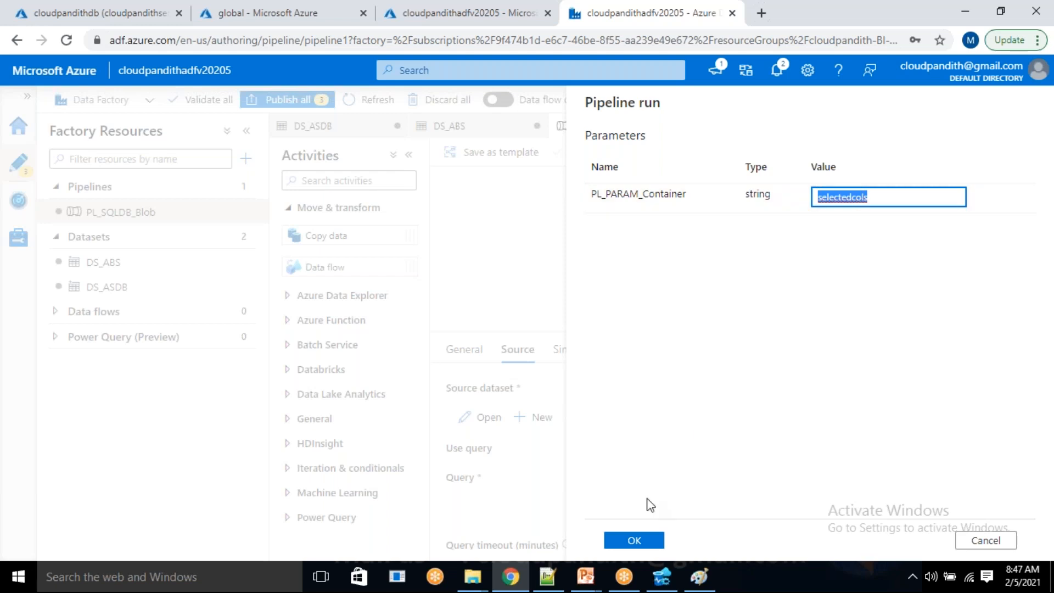
pyautogui.click(634, 543)
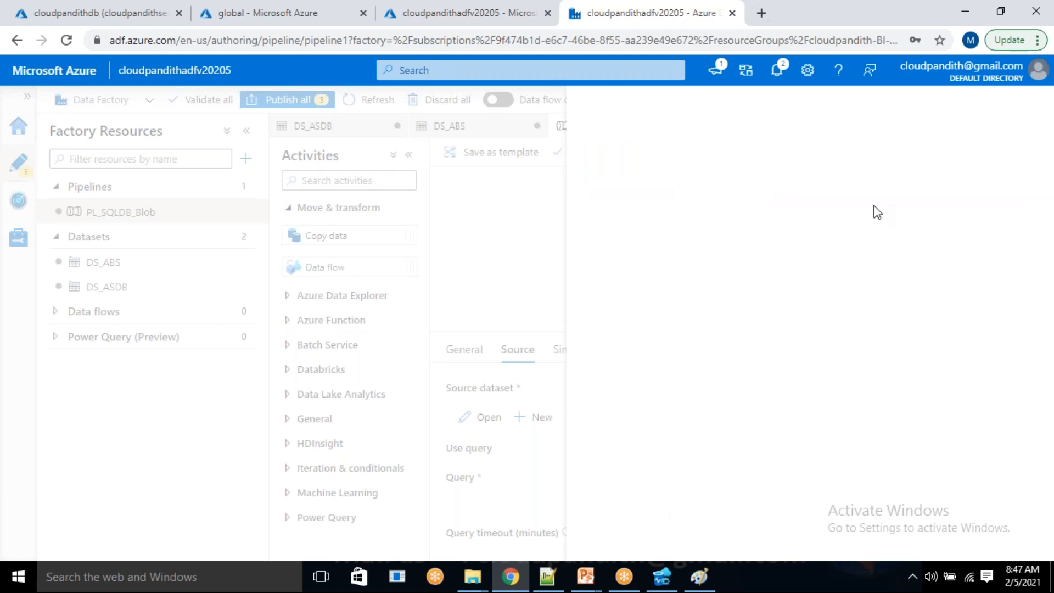
pyautogui.click(267, 13)
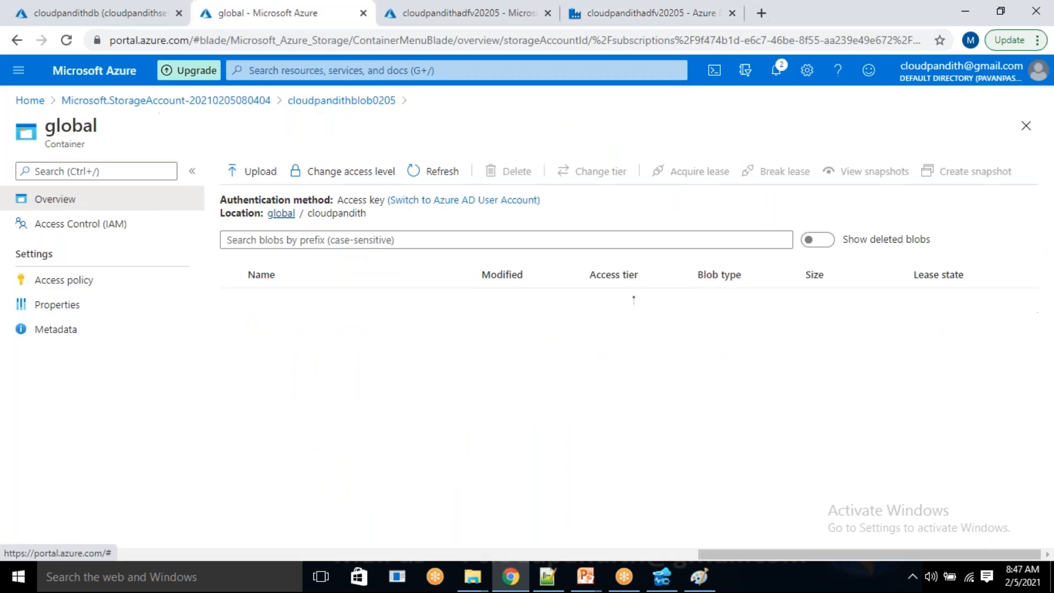
# Open the data file in the new selectedcols container and check its cname,clocation CSV rows
pyautogui.click(324, 113)
pyautogui.click(576, 180)
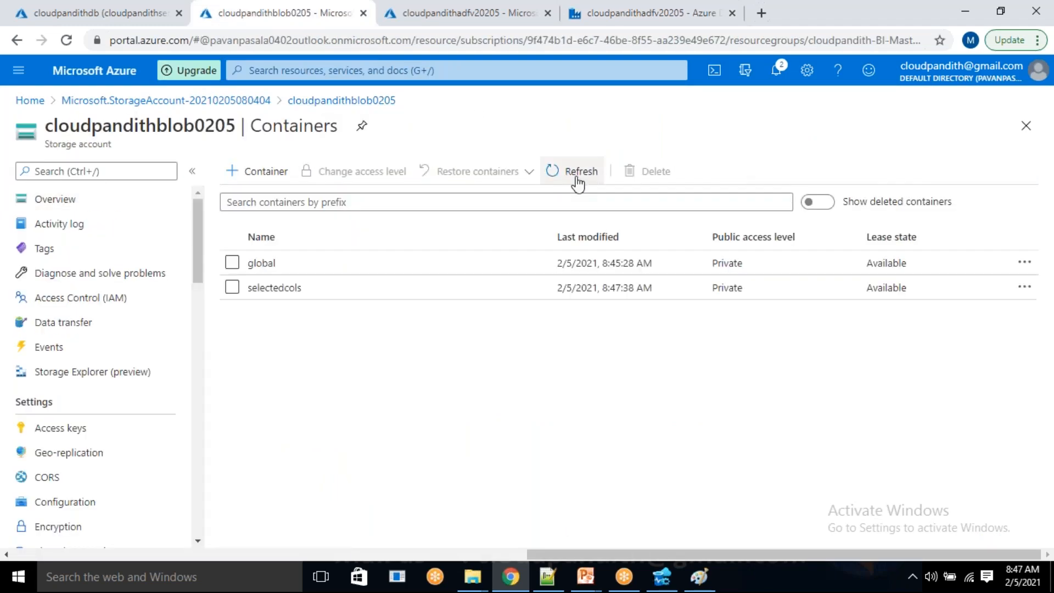
pyautogui.click(299, 288)
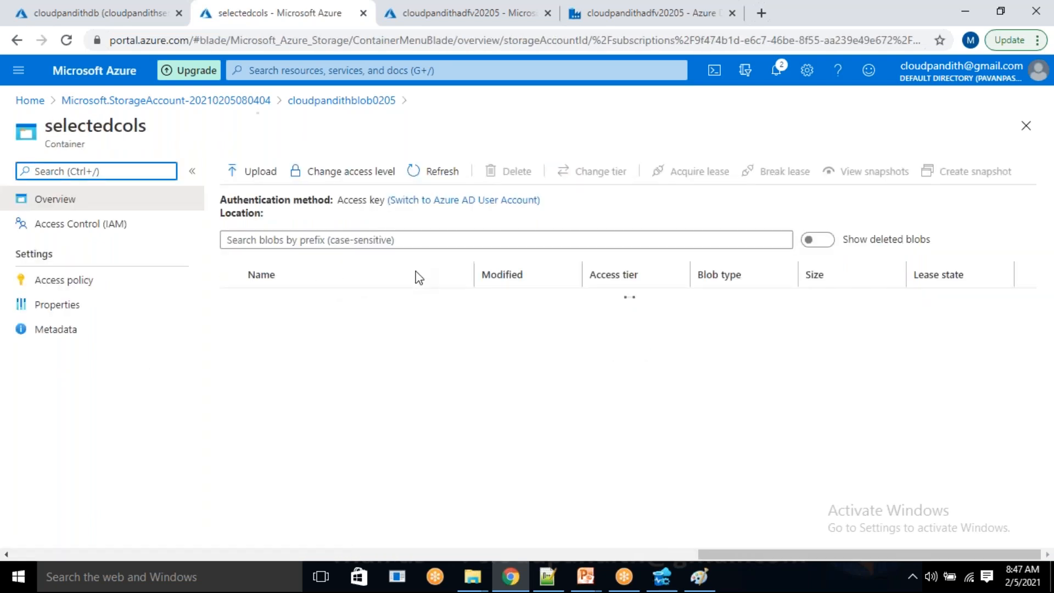
pyautogui.click(382, 301)
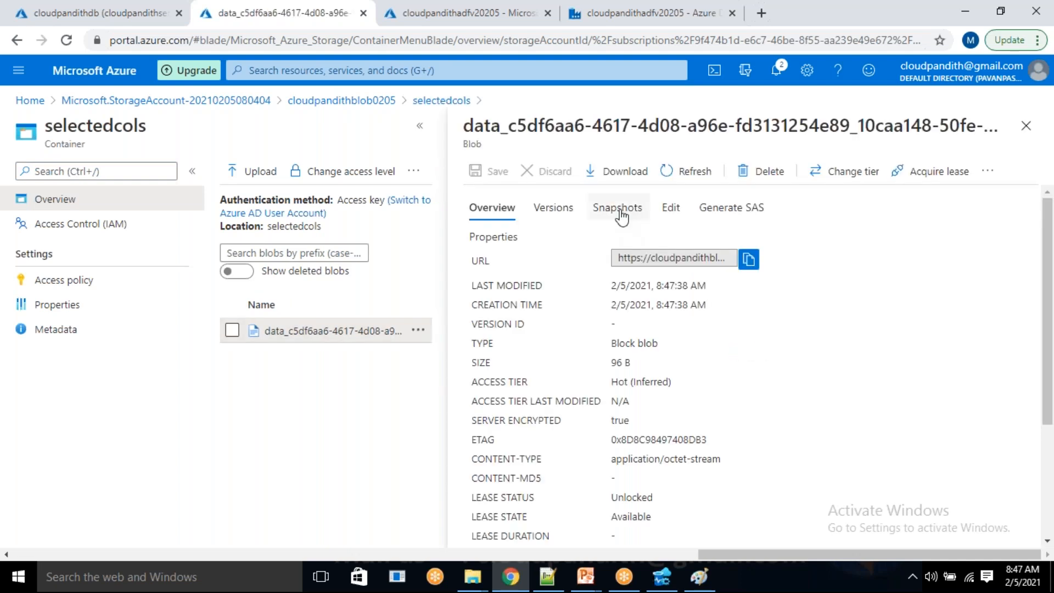
pyautogui.click(669, 208)
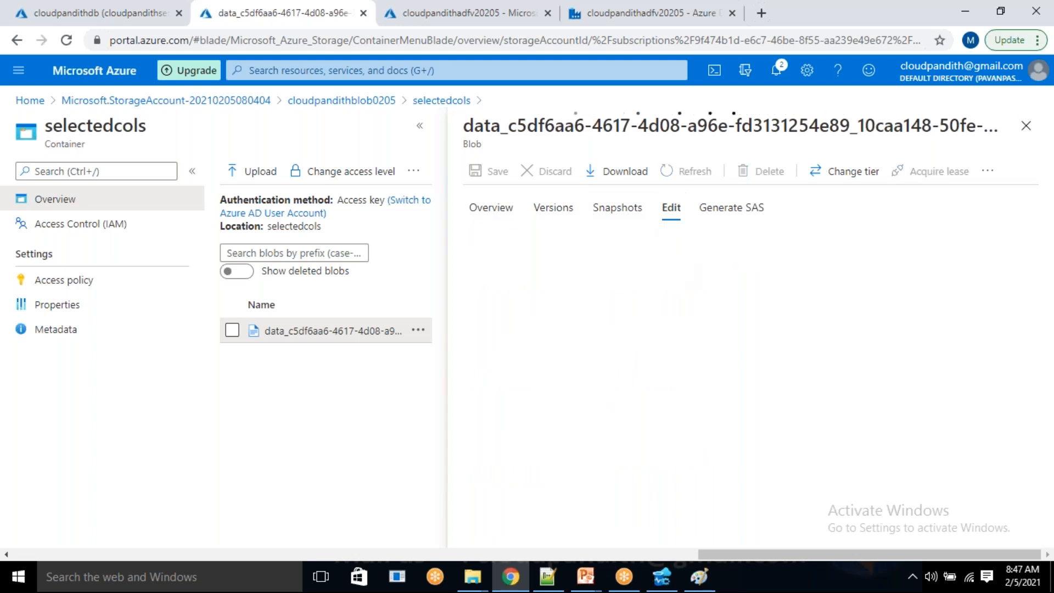
pyautogui.click(648, 303)
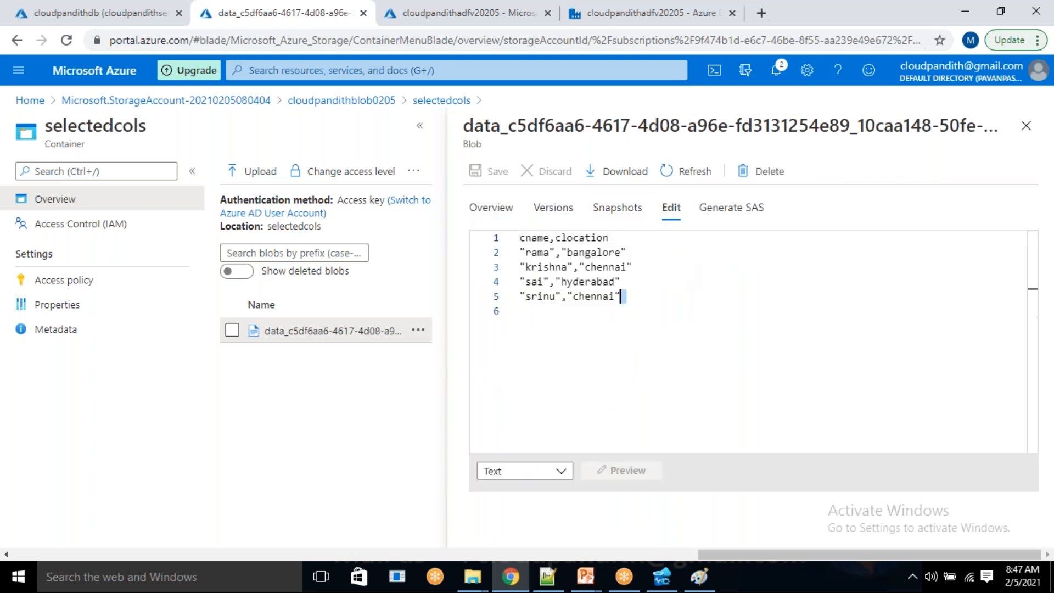
pyautogui.click(615, 15)
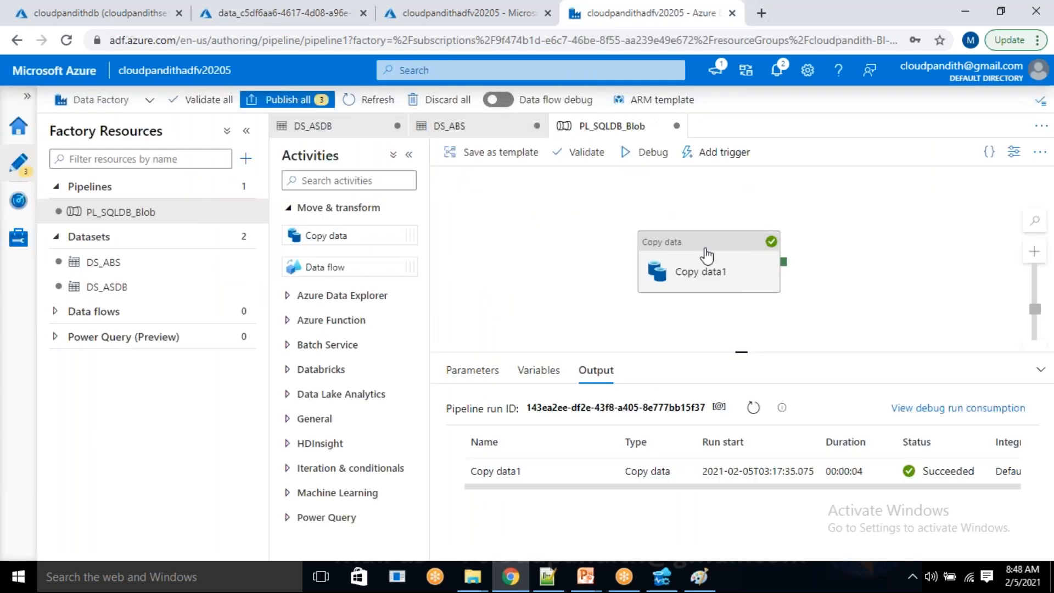
# Replace Copy data1's source query with select * from cust where clocation='chennai'
pyautogui.click(706, 255)
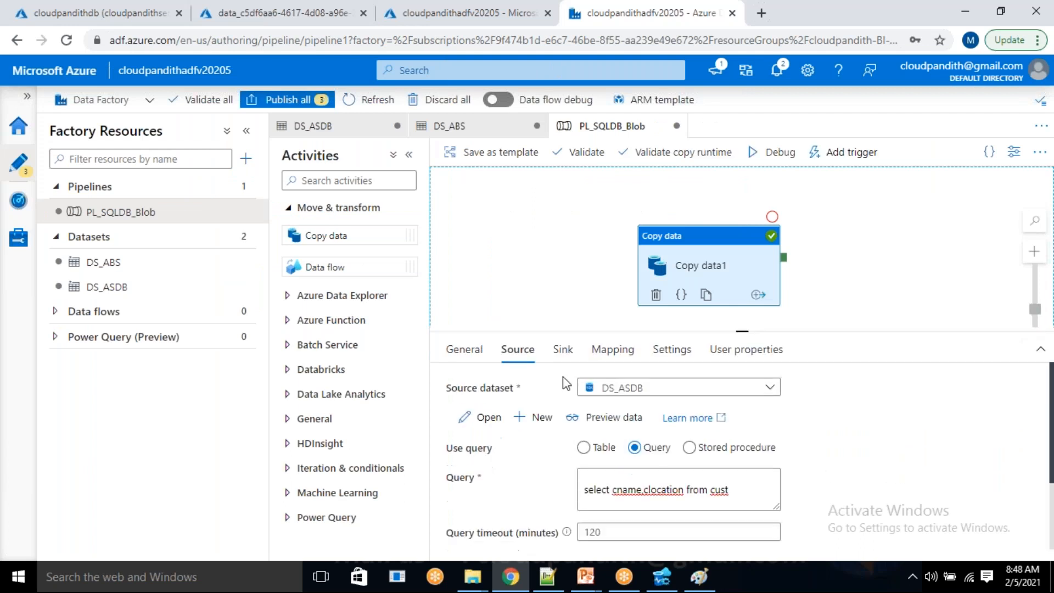
pyautogui.click(662, 576)
pyautogui.moveTo(581, 133); pyautogui.dragTo(356, 129)
pyautogui.click(335, 62)
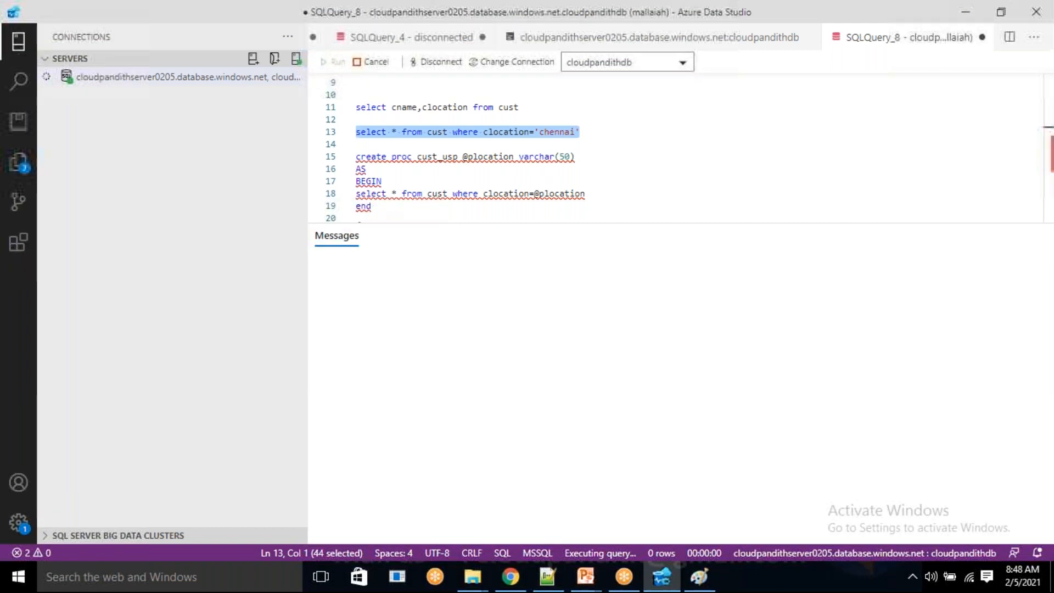
pyautogui.hotkey('alt', 'Tab')
pyautogui.tripleClick(682, 496)
pyautogui.hotkey('ctrl', 'v')
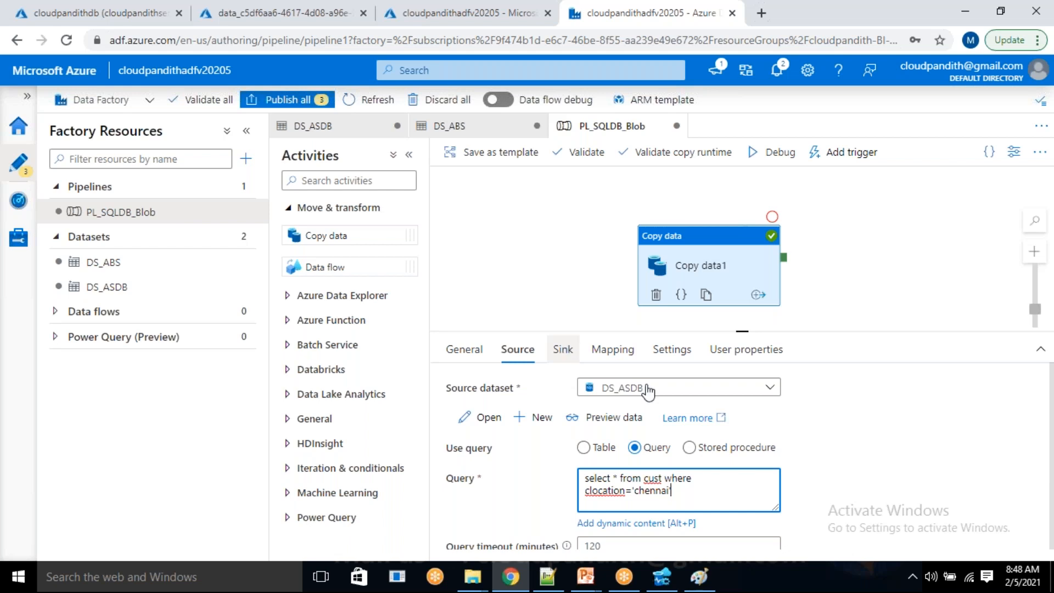
pyautogui.click(563, 349)
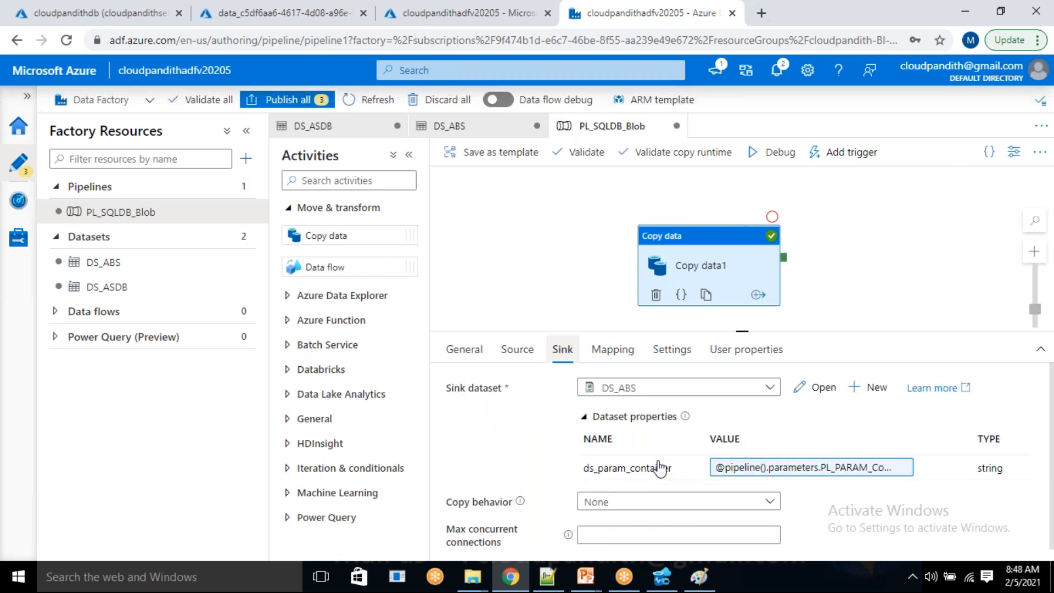
# Launch a PL_SQLDB_Blob debug run with PL_PARAM_Container set to cloudpandith/chennai
pyautogui.click(779, 155)
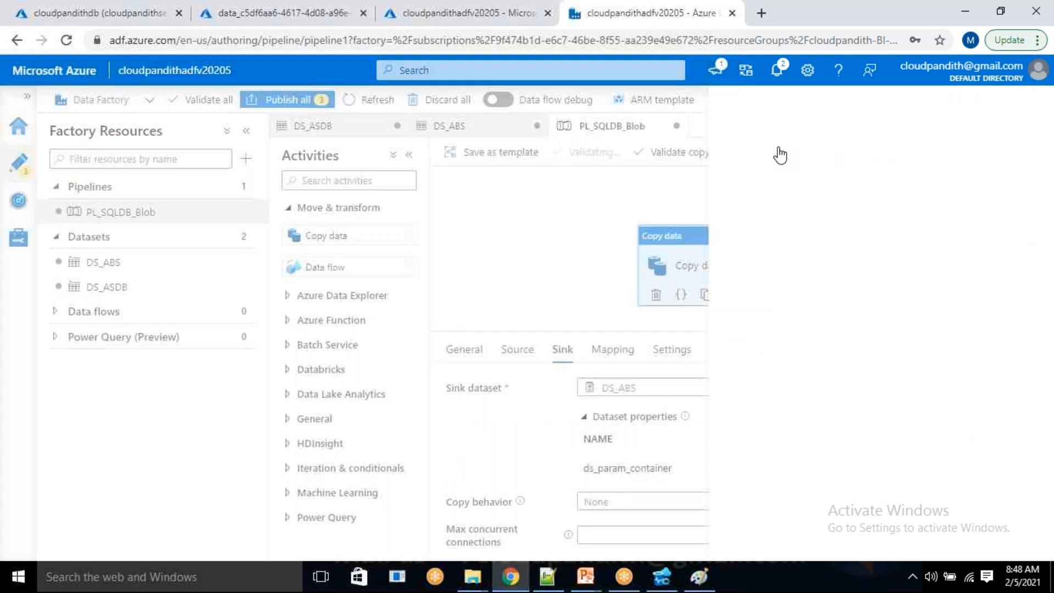
pyautogui.click(825, 196)
pyautogui.write('cloudpandith/')
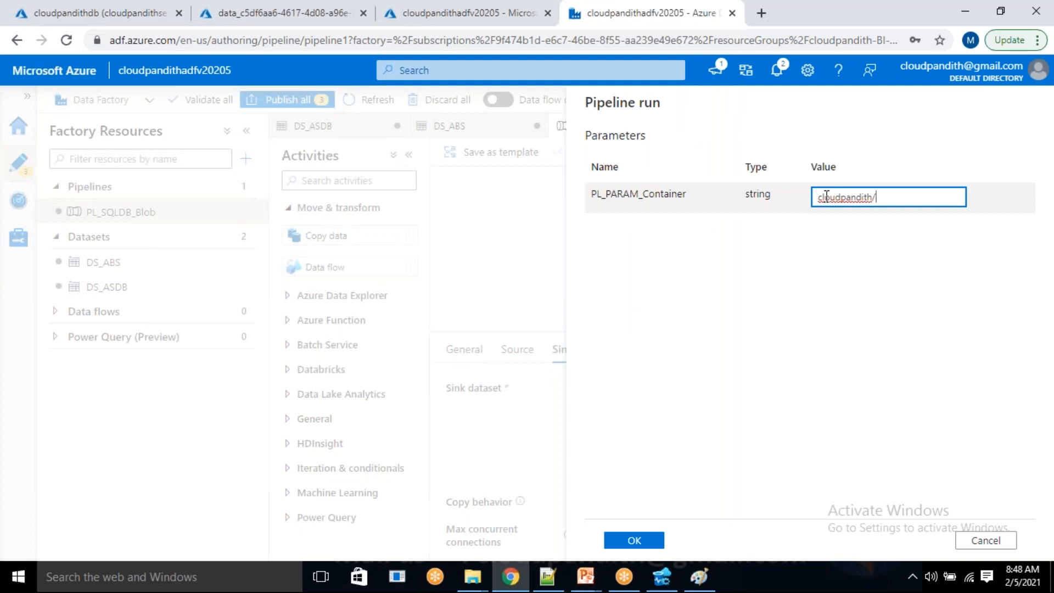
pyautogui.write('chennai')
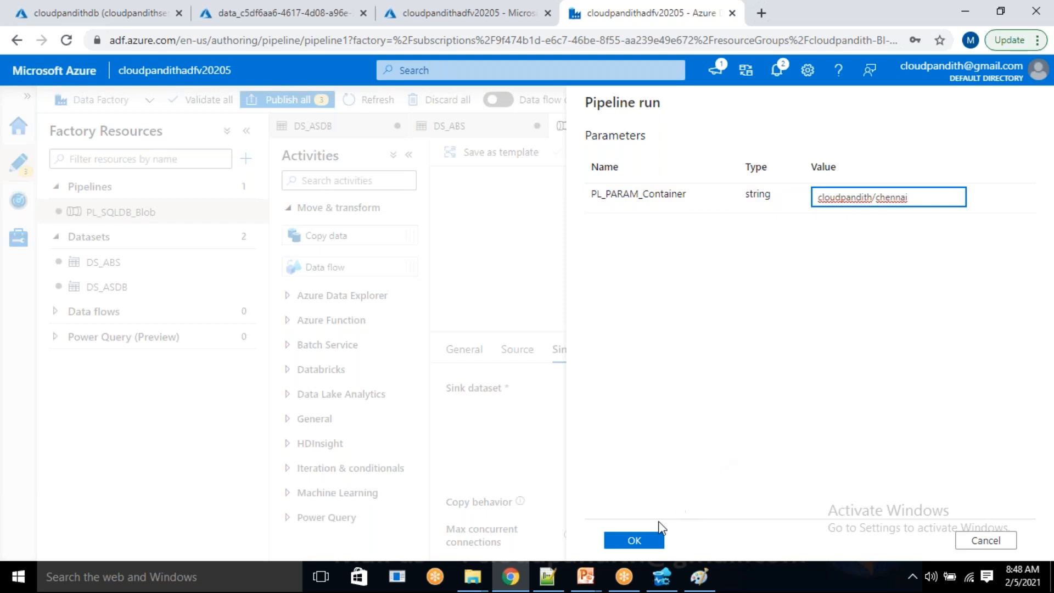
pyautogui.click(639, 542)
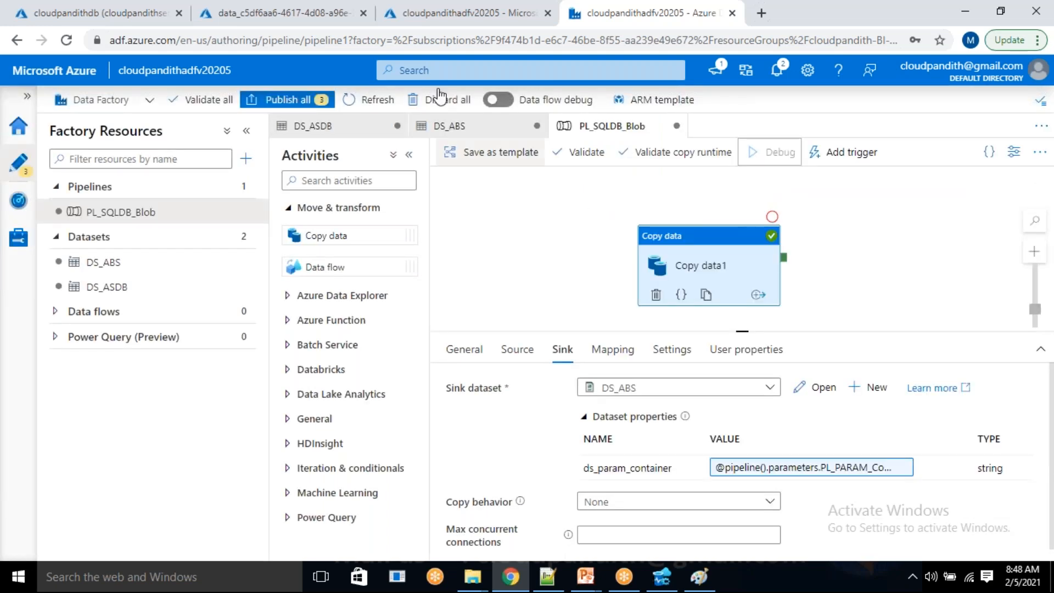
# Refresh the containers and open the new data file in cloudpandith's chennai folder
pyautogui.click(283, 11)
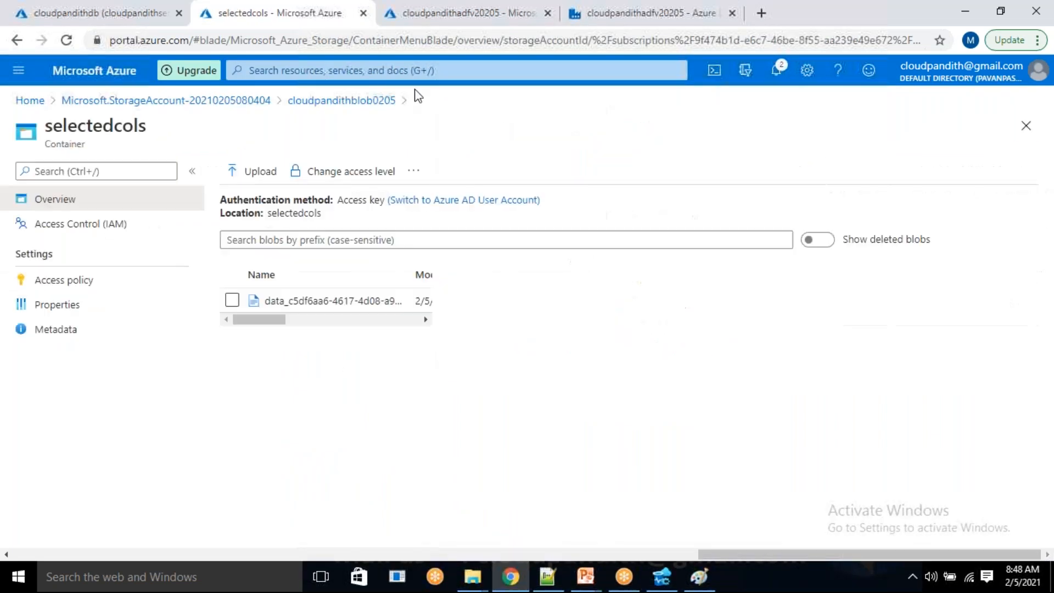
pyautogui.click(341, 100)
pyautogui.click(583, 172)
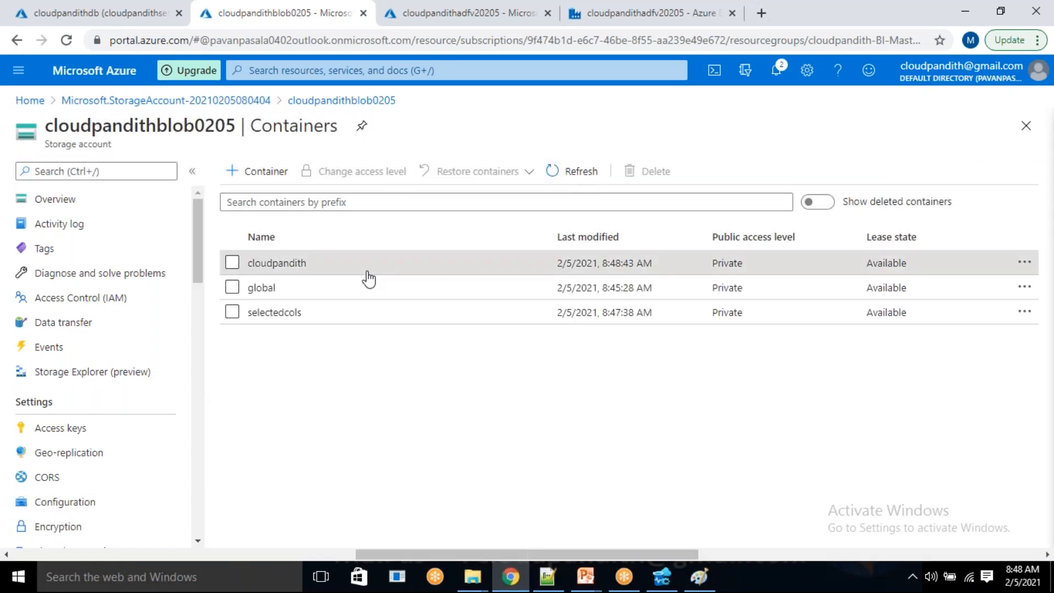
pyautogui.click(367, 272)
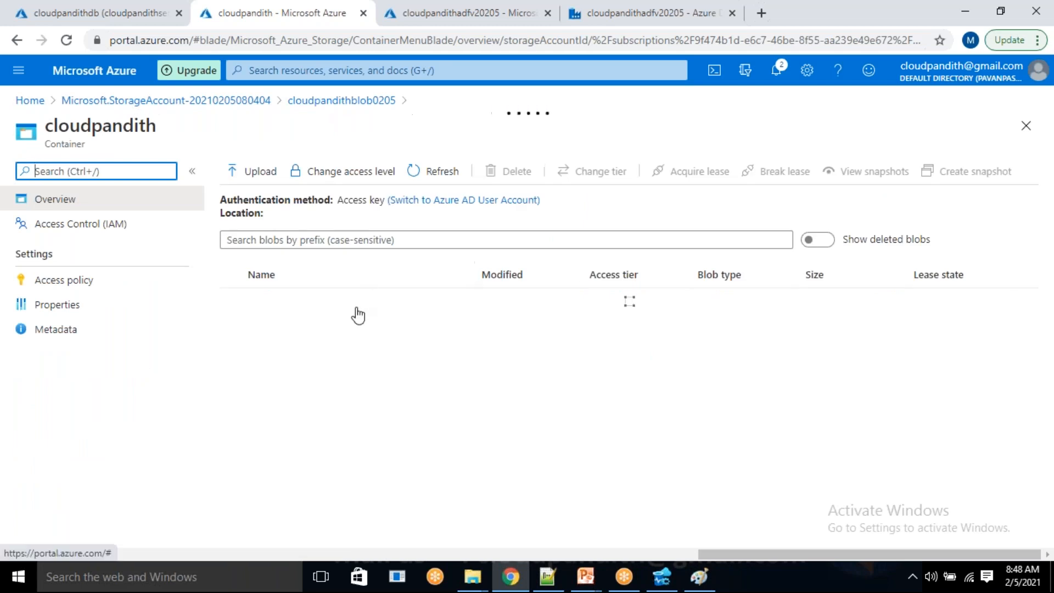
pyautogui.click(356, 307)
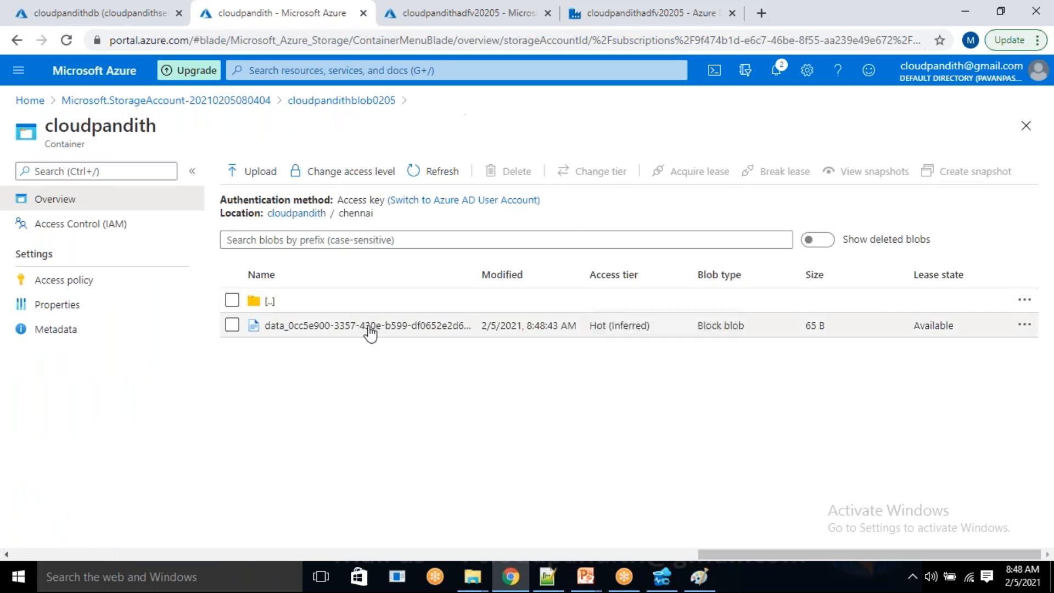
pyautogui.click(370, 332)
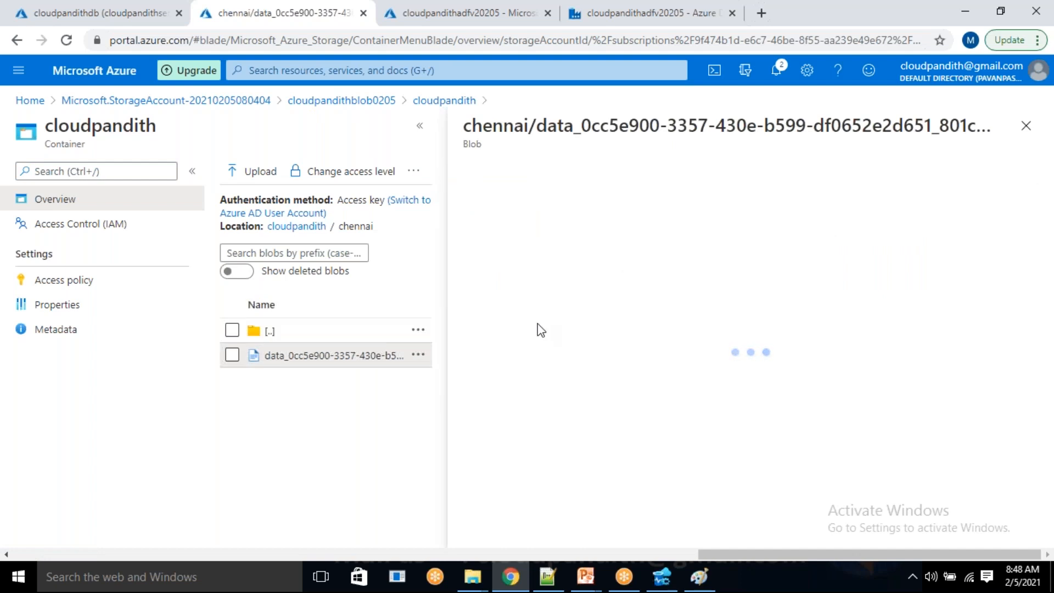
# Check the file's three CSV rows, close it, and widen the Name column
pyautogui.click(673, 209)
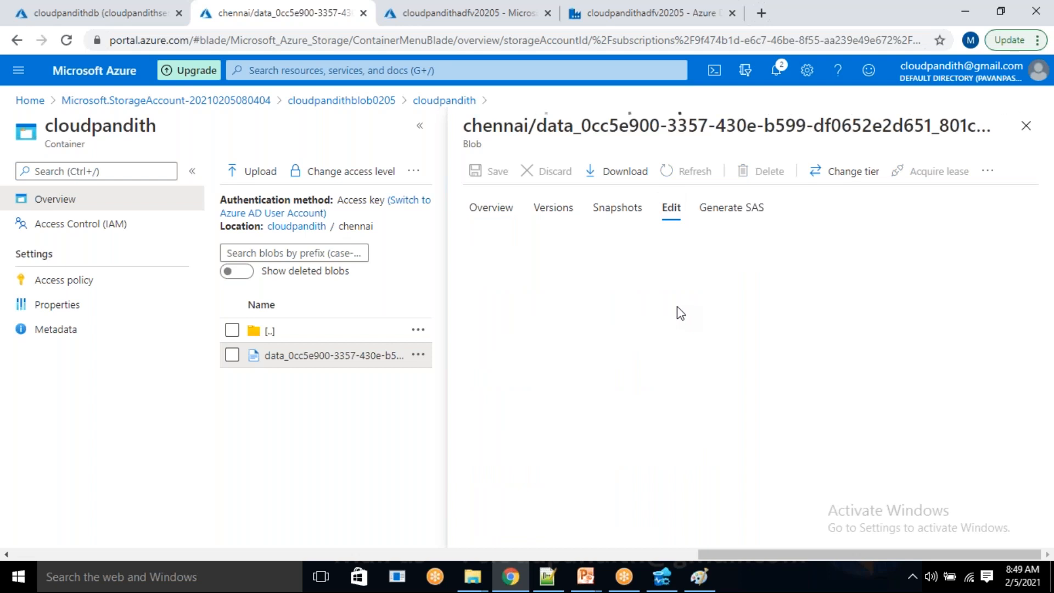
pyautogui.moveTo(665, 278); pyautogui.dragTo(522, 237)
pyautogui.click(613, 312)
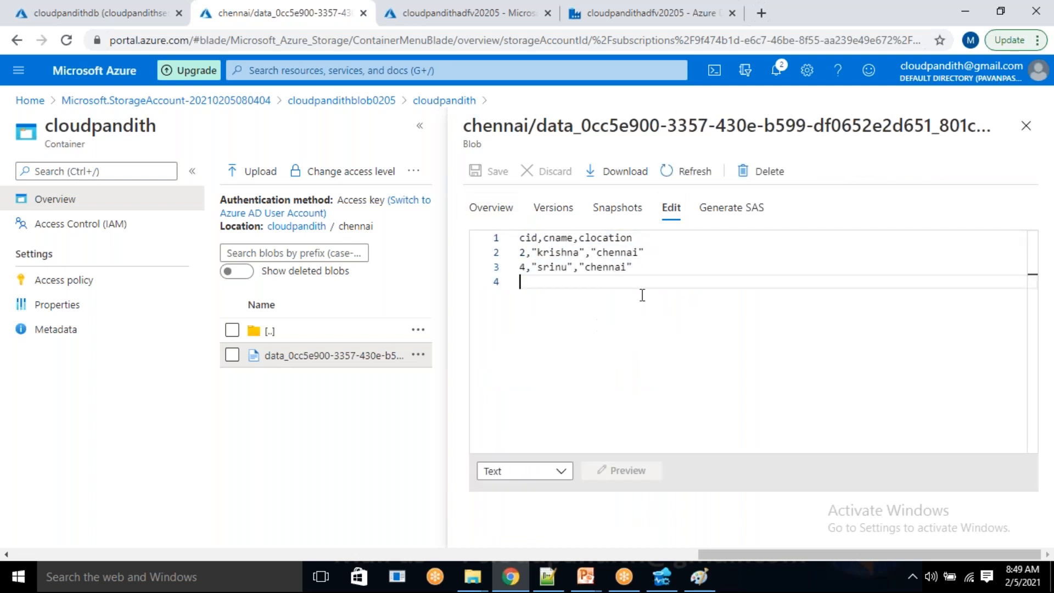
pyautogui.moveTo(635, 267); pyautogui.dragTo(510, 231)
pyautogui.moveTo(629, 279); pyautogui.dragTo(519, 238)
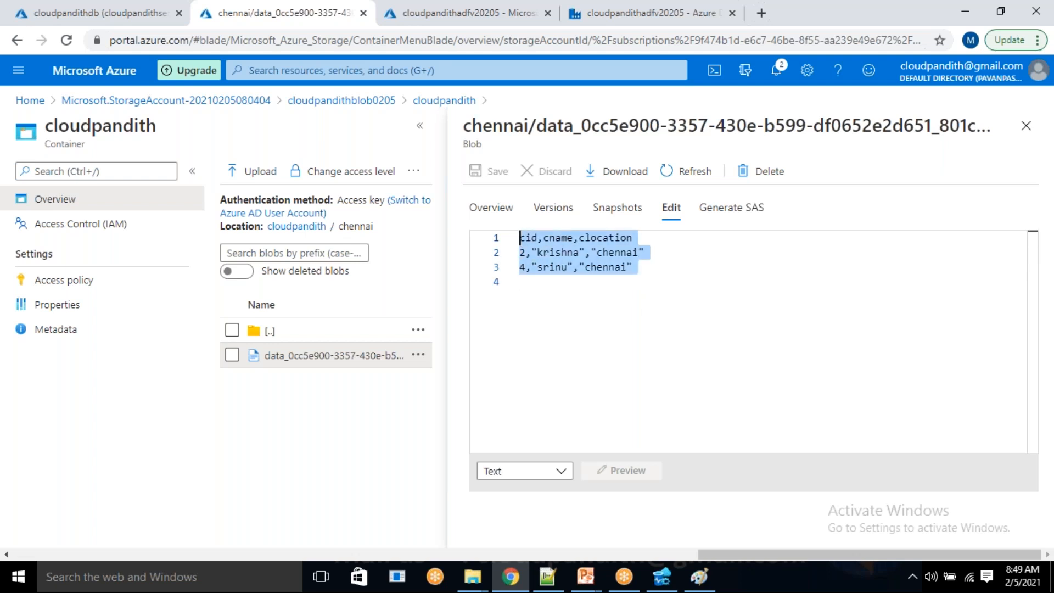
pyautogui.click(673, 314)
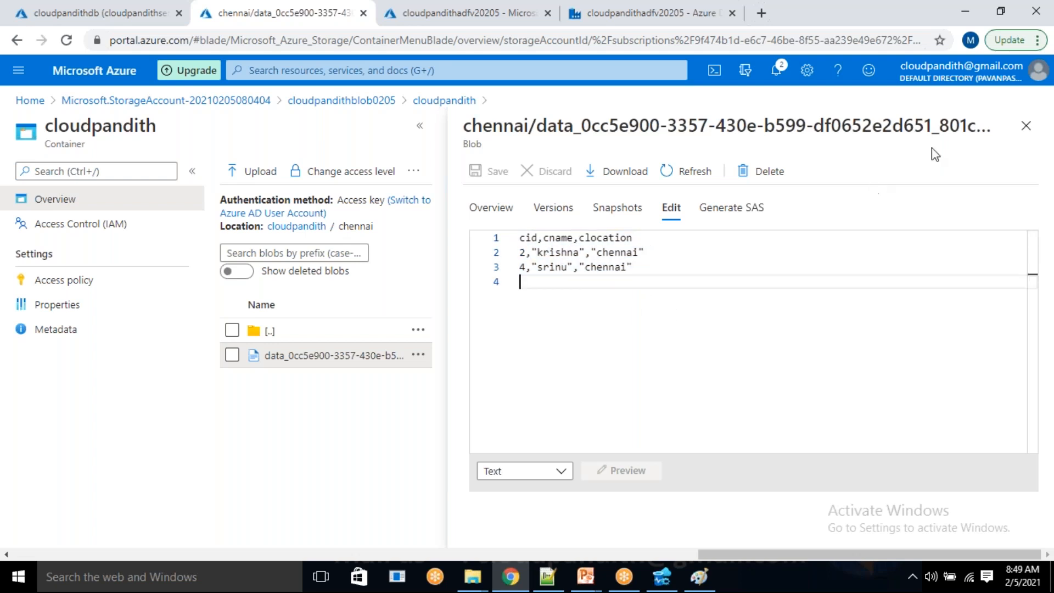
pyautogui.click(1025, 127)
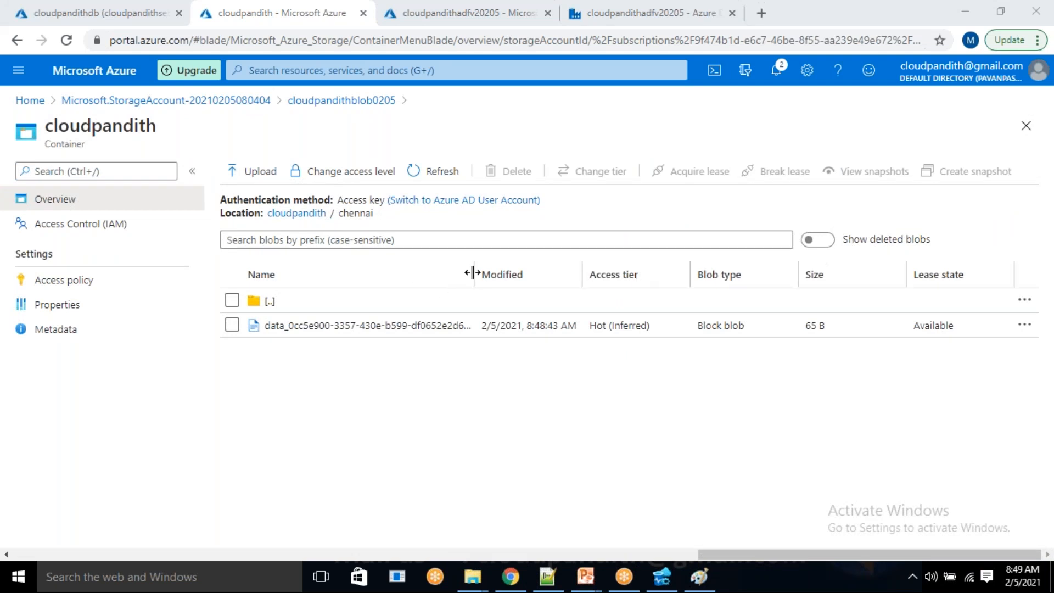
pyautogui.moveTo(473, 272); pyautogui.dragTo(658, 275)
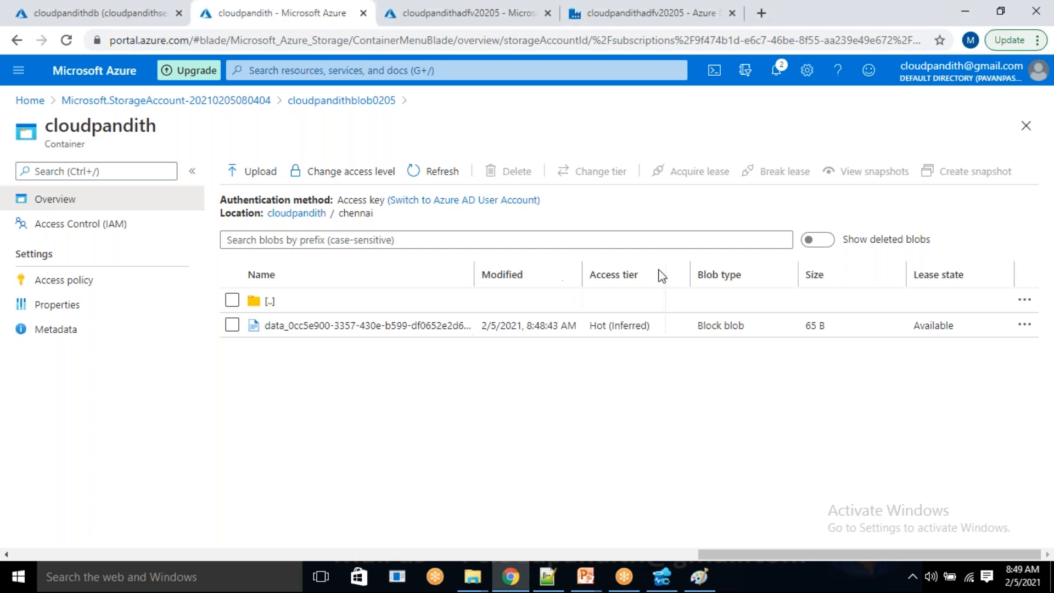
pyautogui.click(618, 8)
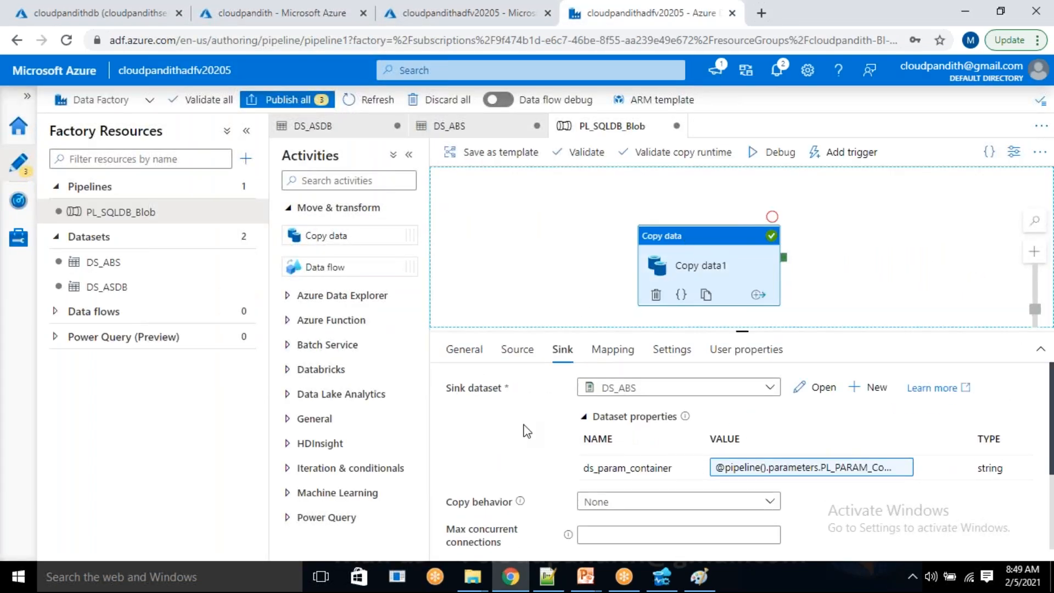
# Change Copy data1's sink file extension from .txt to .csv
pyautogui.scroll(-1, 525, 430)
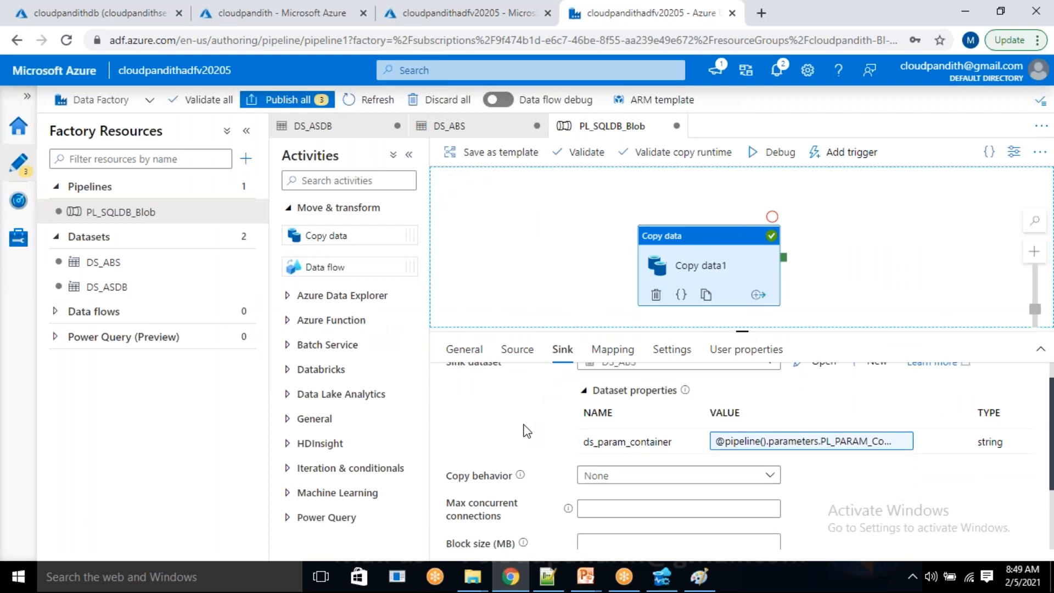
pyautogui.scroll(-3, 525, 429)
pyautogui.doubleClick(591, 500)
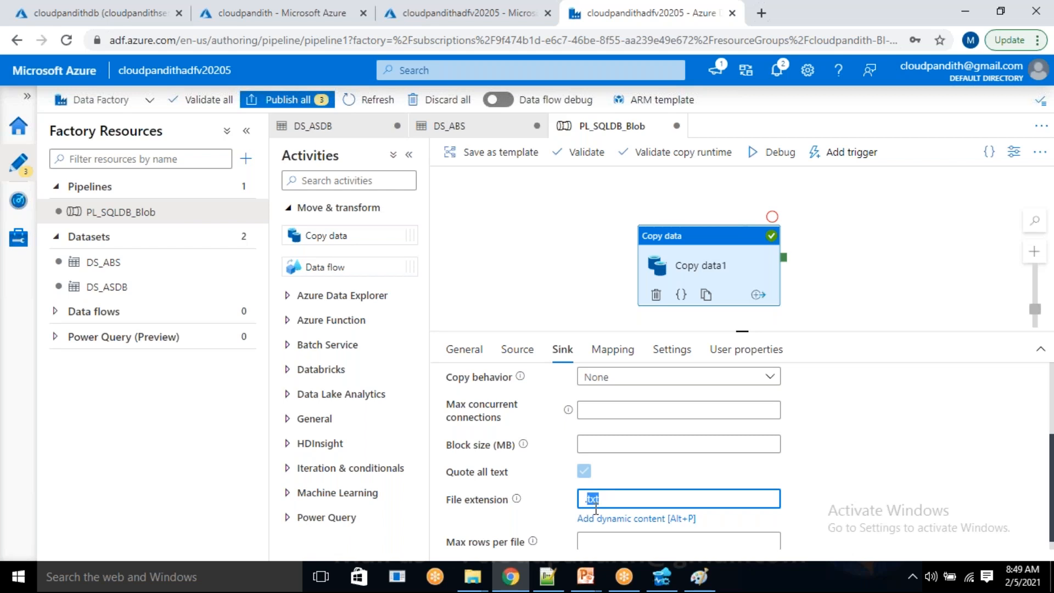
pyautogui.click(472, 7)
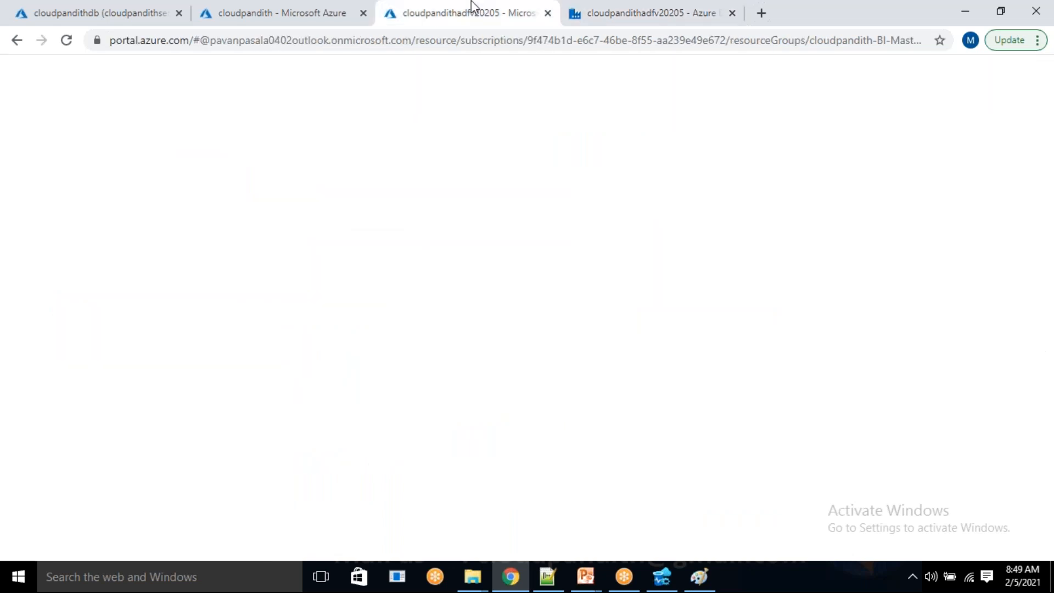
pyautogui.click(281, 13)
pyautogui.click(424, 331)
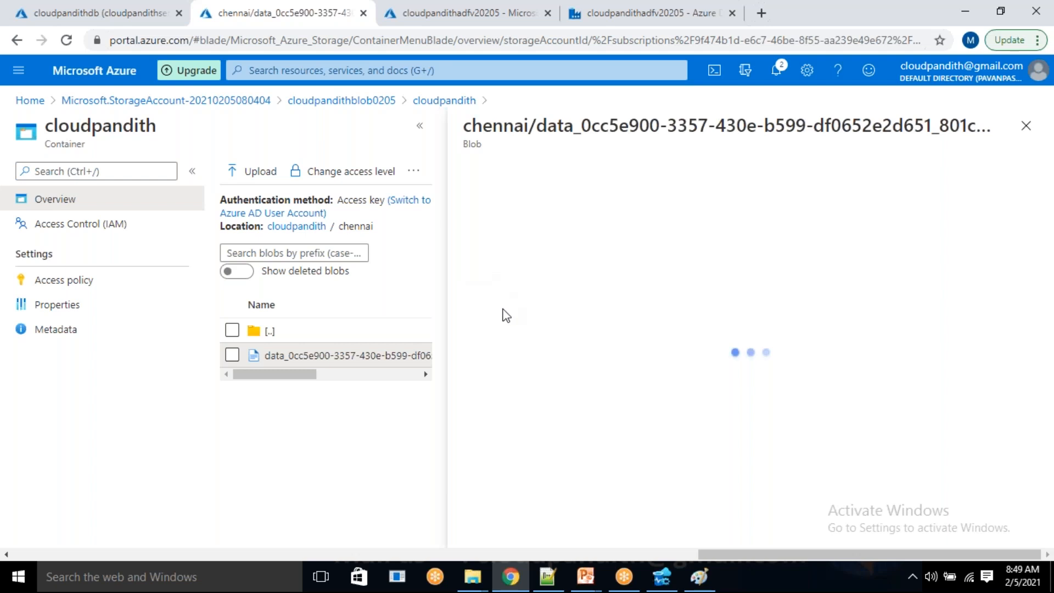
pyautogui.click(681, 7)
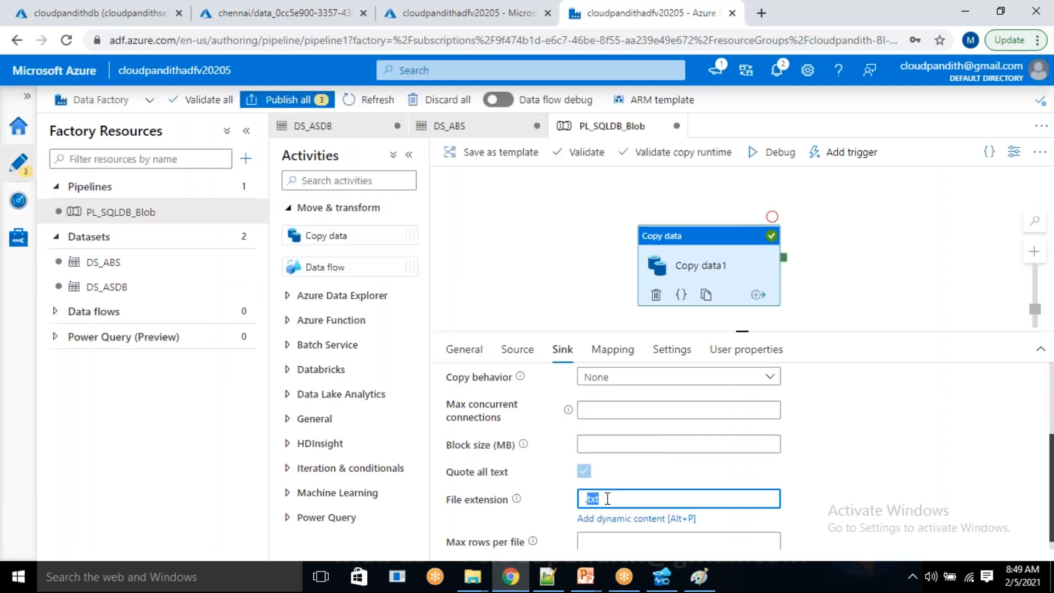
pyautogui.press('BackSpace')
pyautogui.write('.csv')
pyautogui.click(781, 66)
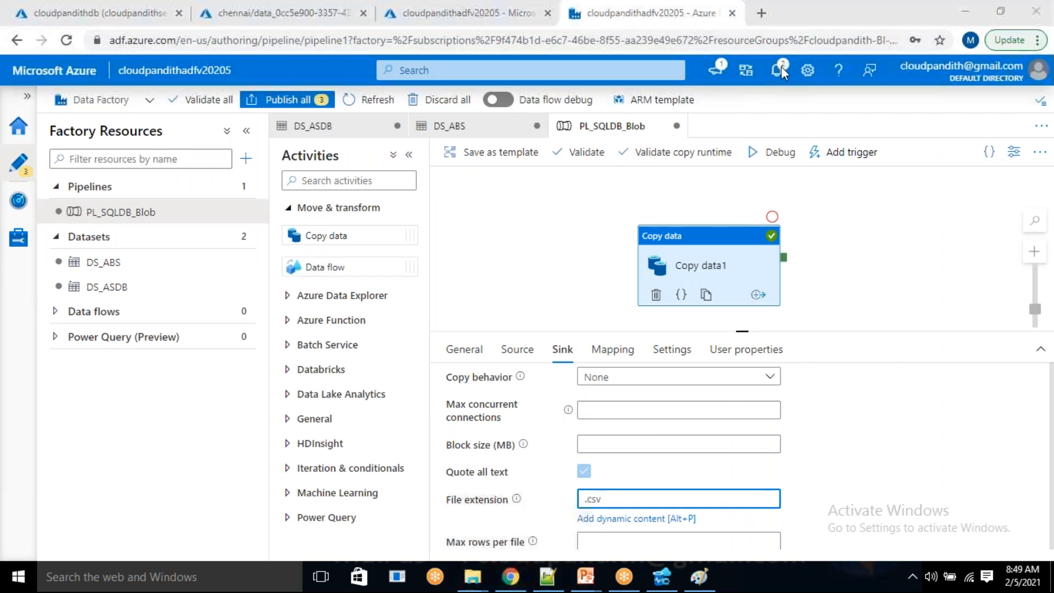
pyautogui.click(776, 161)
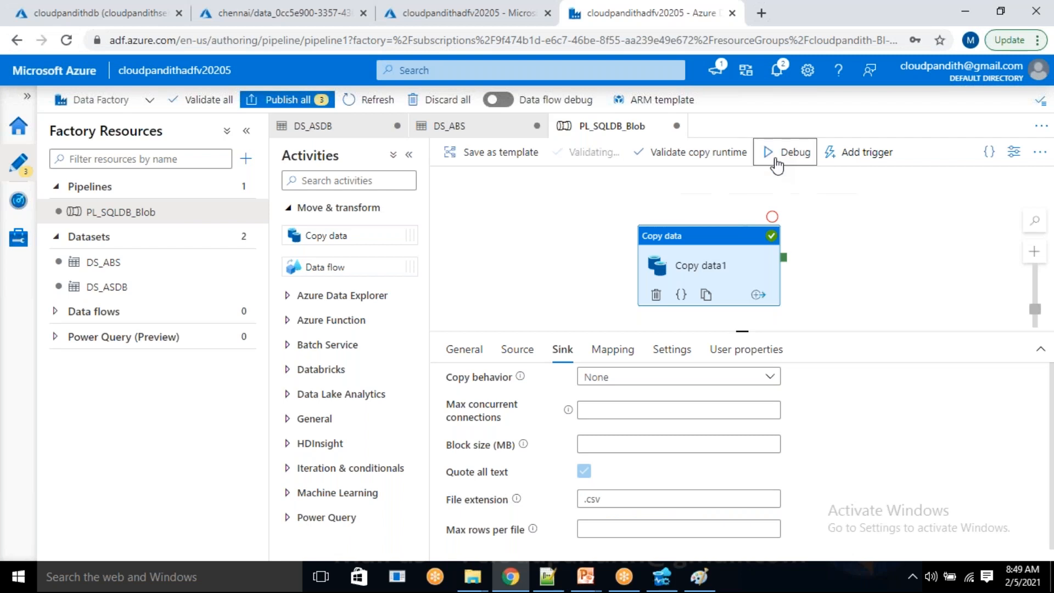
# Start the debug run with PL_PARAM_Container = cloudpandith/chennai and refresh the run status
pyautogui.click(828, 195)
pyautogui.write('cloudpandith/chennai')
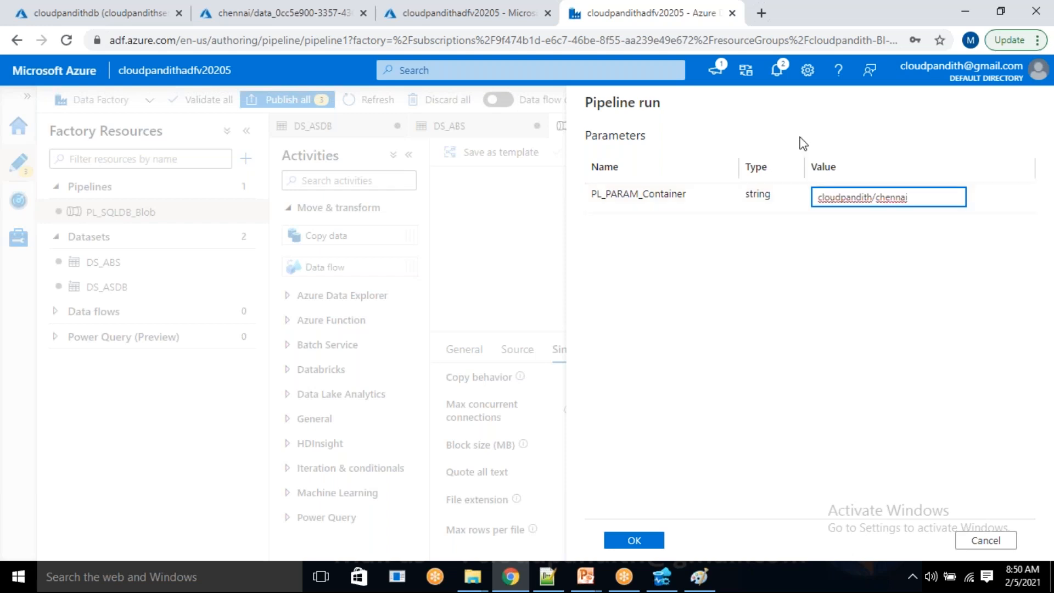
pyautogui.click(643, 540)
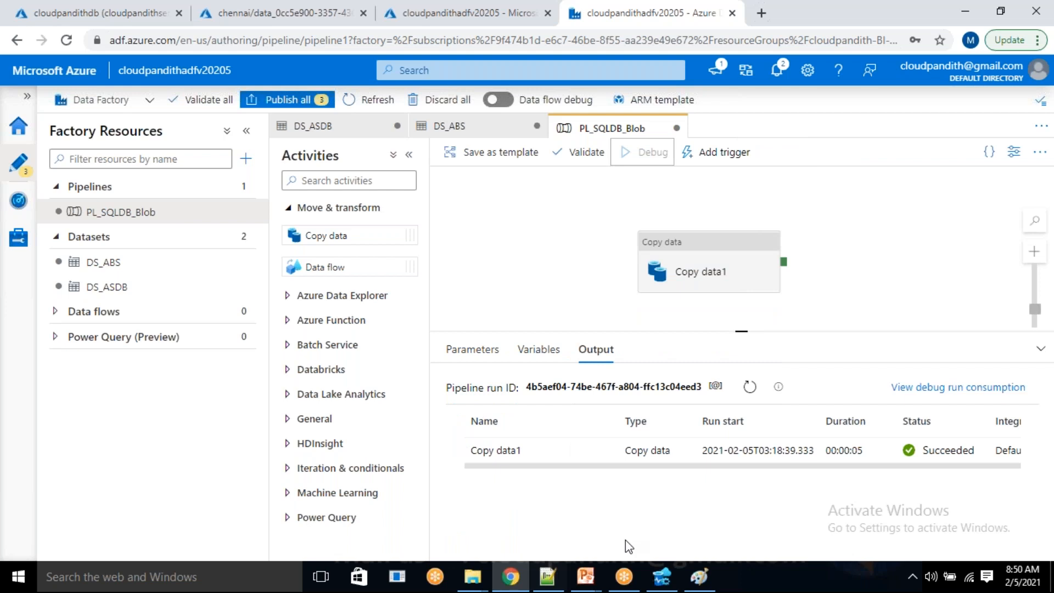
pyautogui.click(749, 409)
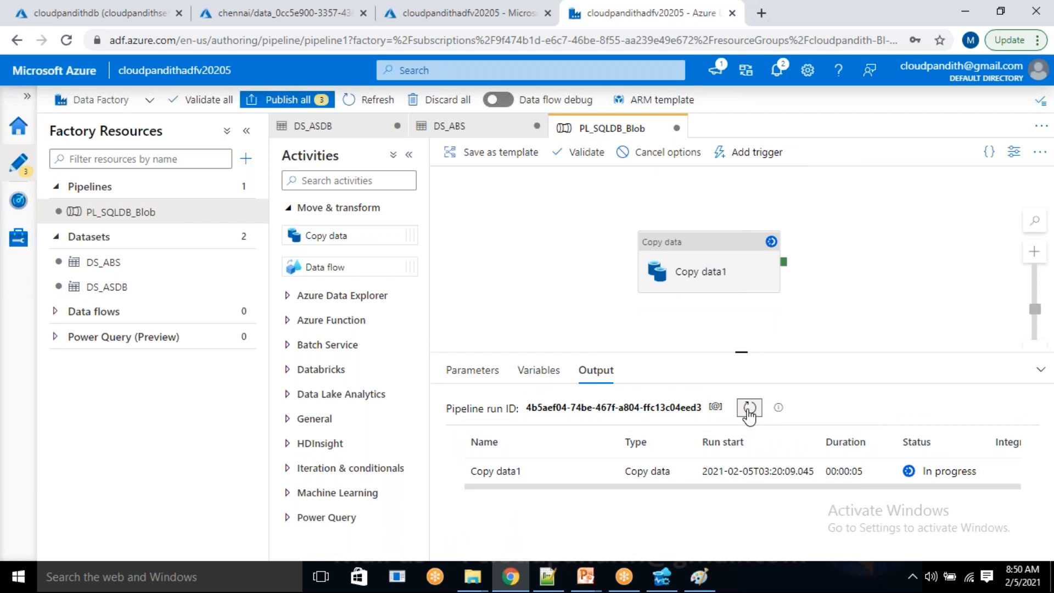
# Refresh the chennai folder's file list to find the new .csv beside the older .txt file
pyautogui.click(275, 12)
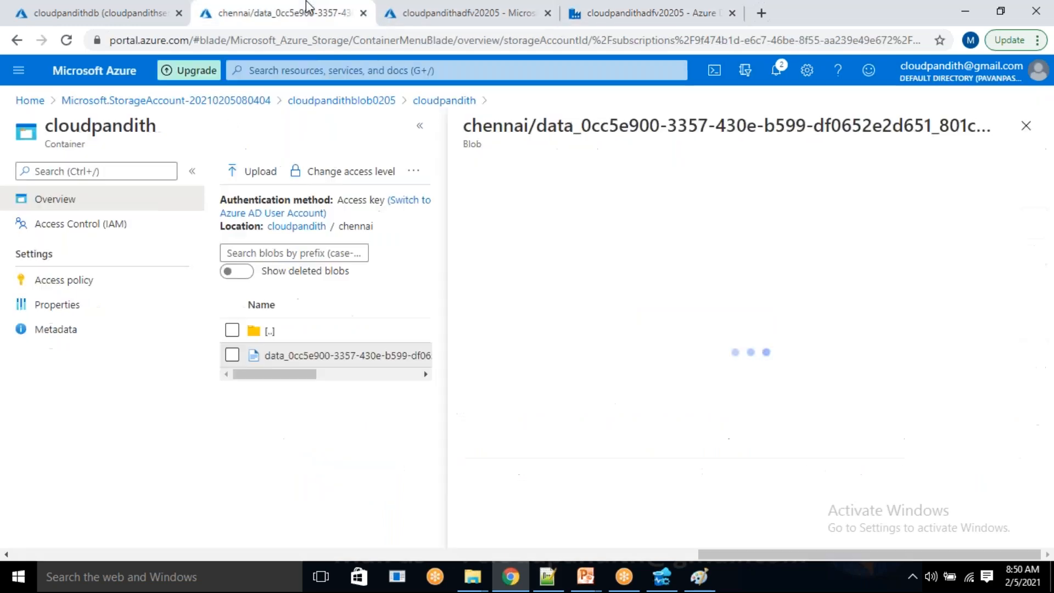
pyautogui.click(1024, 125)
pyautogui.click(438, 173)
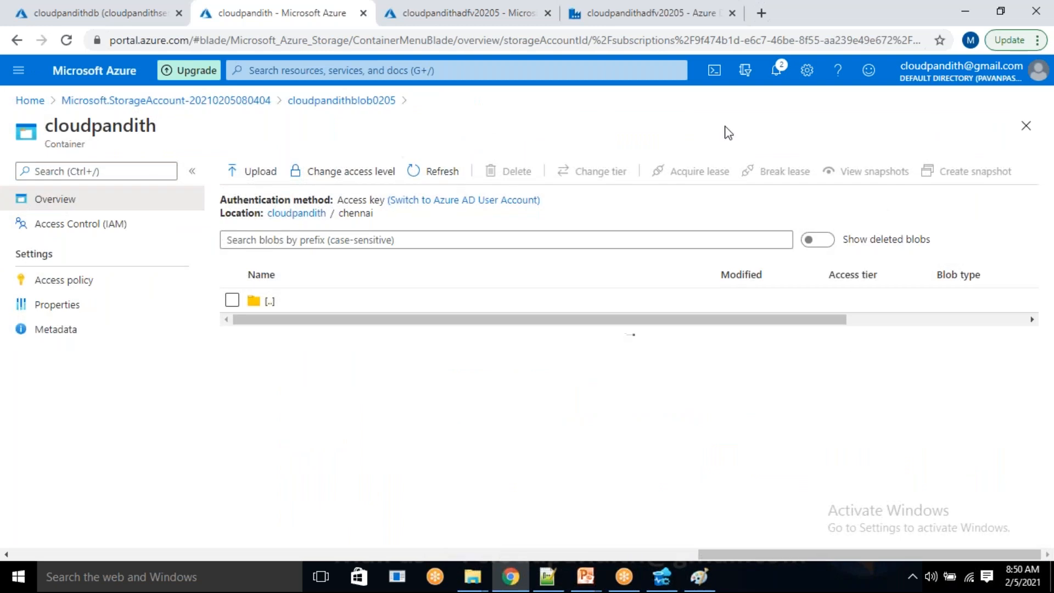
pyautogui.click(745, 23)
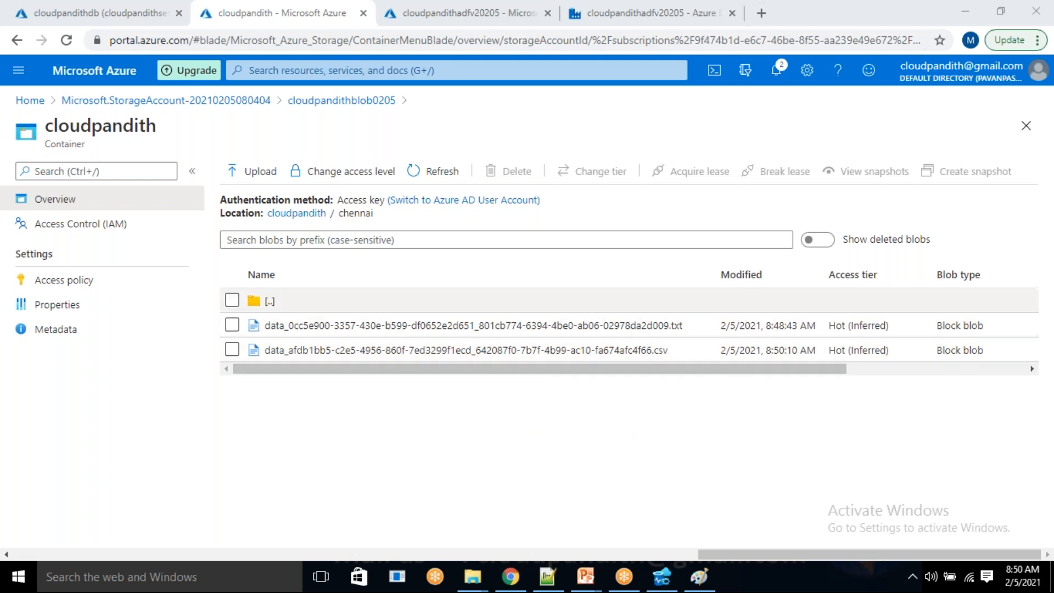
pyautogui.moveTo(683, 328); pyautogui.dragTo(653, 327)
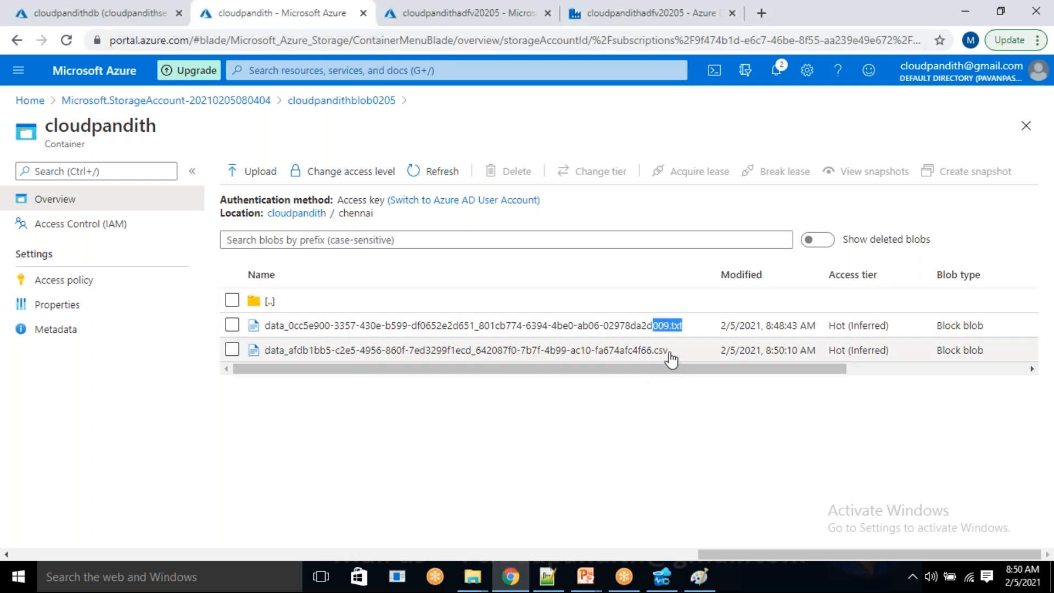
# Open the new .csv file and check its cid,cname,clocation header and chennai rows
pyautogui.click(553, 349)
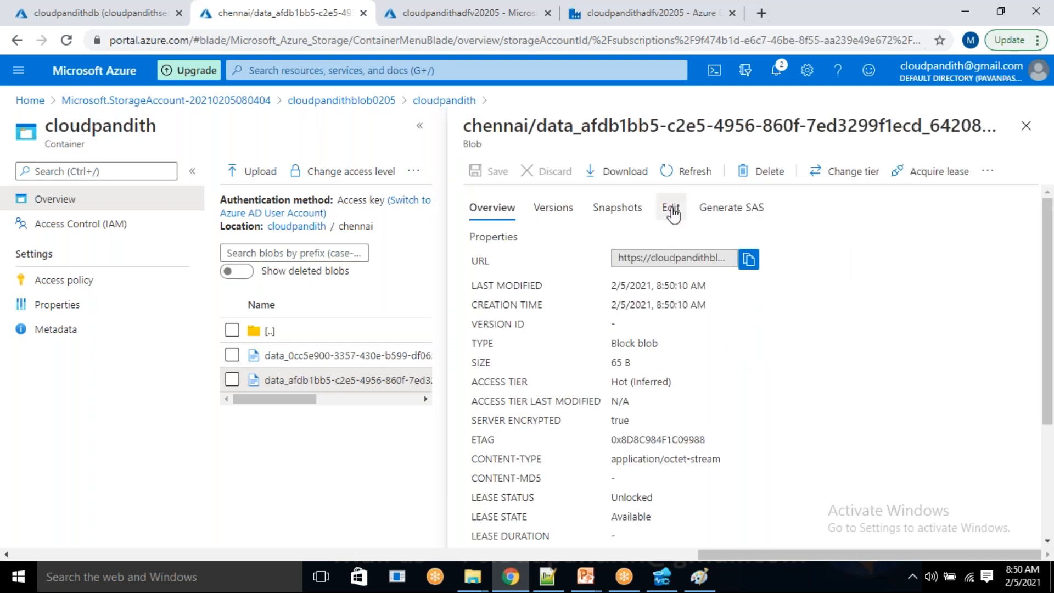
pyautogui.click(671, 208)
pyautogui.moveTo(653, 285); pyautogui.dragTo(520, 238)
pyautogui.click(1025, 127)
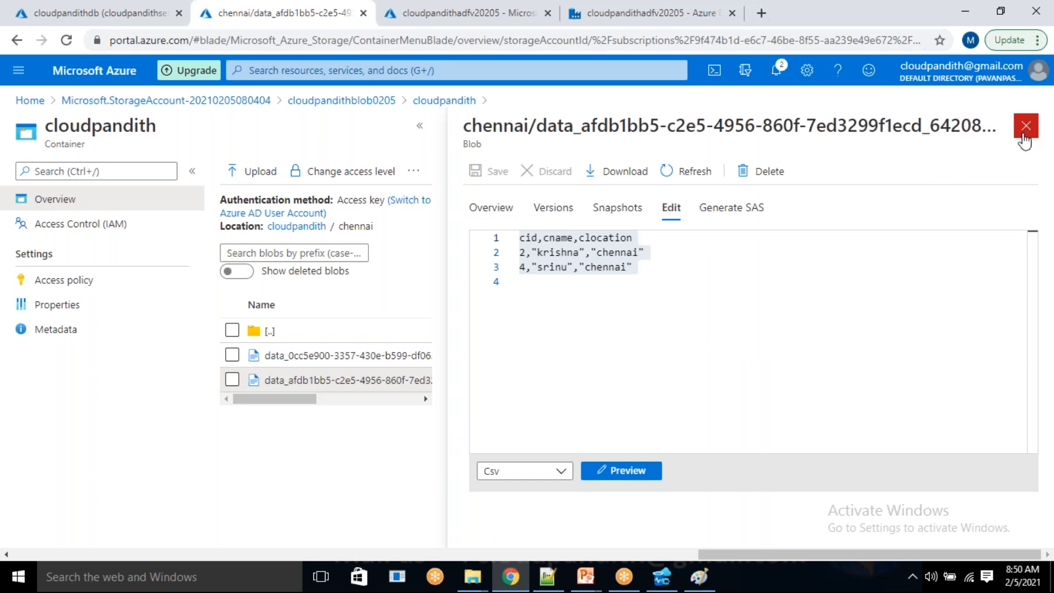
pyautogui.click(1023, 137)
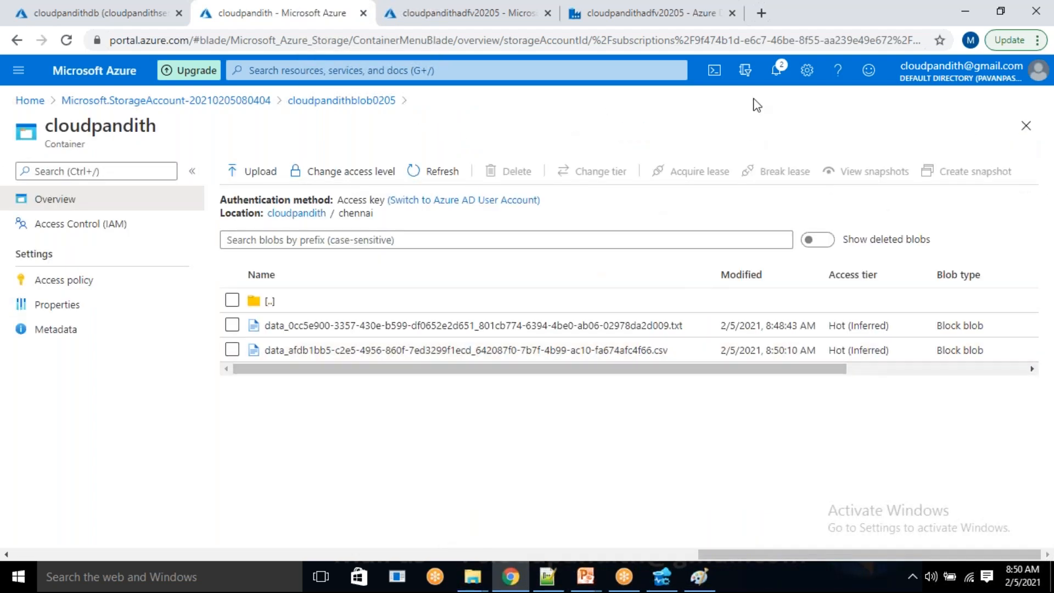
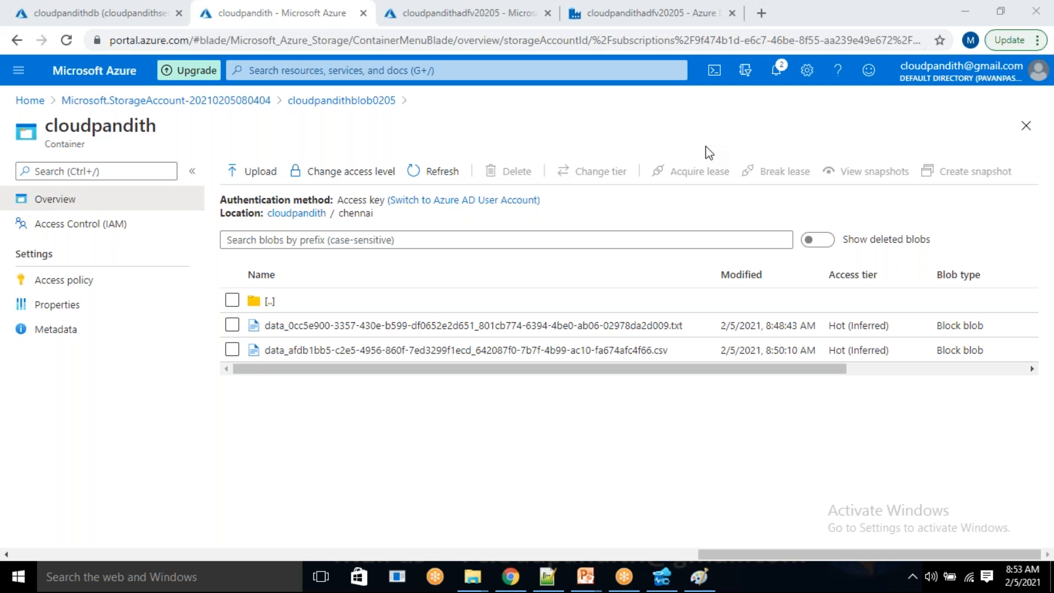
# Leave the chennai folder listing and switch back to the data factory's authoring page
pyautogui.click(548, 9)
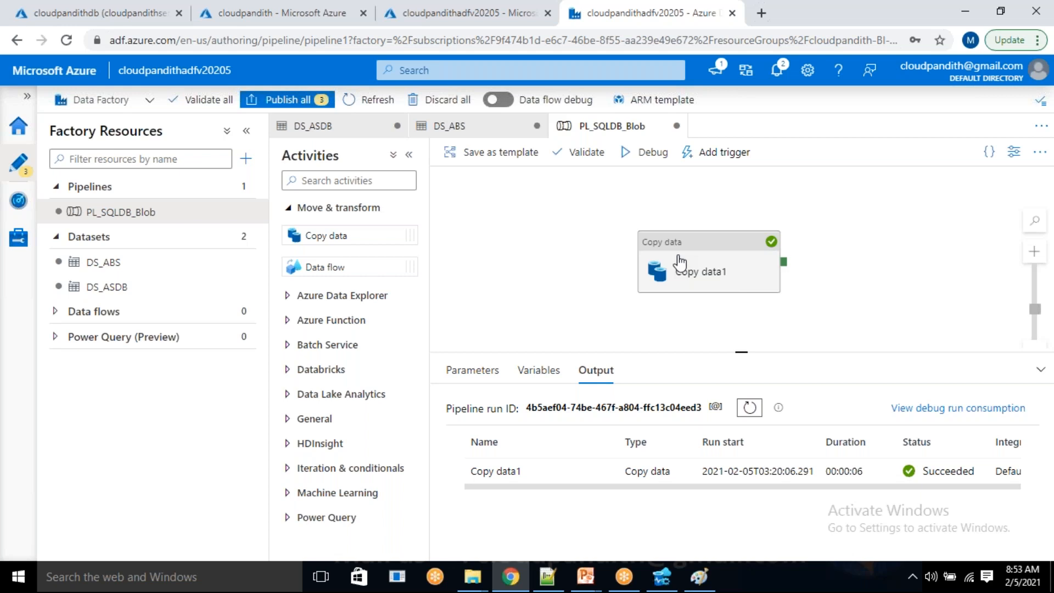
# Show the PL_SQLDB_Blob pipeline's PL_PARAM_Container parameter and move Copy data1 up and left
pyautogui.click(490, 377)
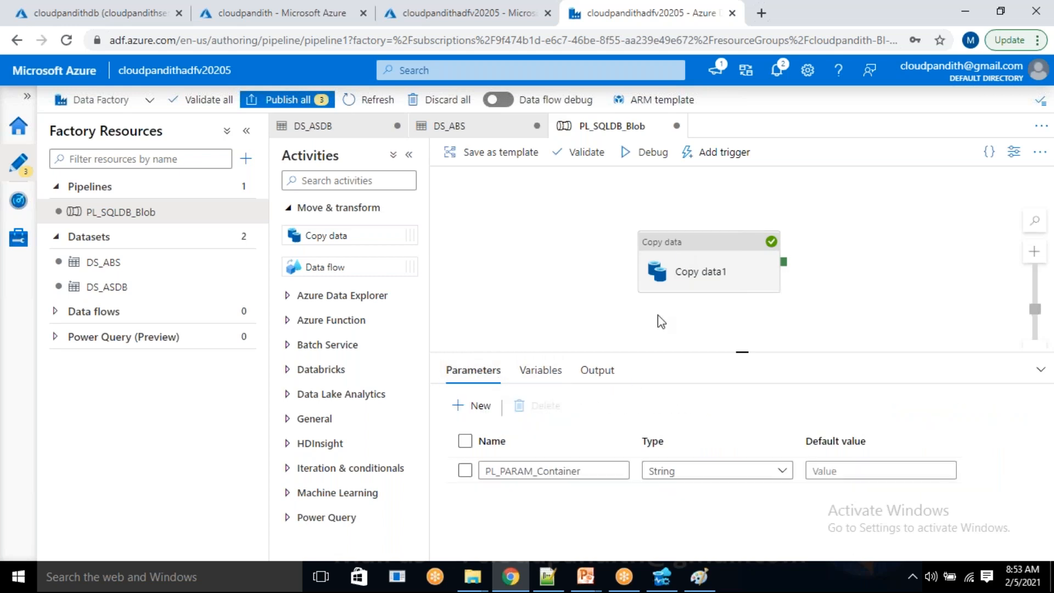
pyautogui.moveTo(689, 270); pyautogui.dragTo(630, 233)
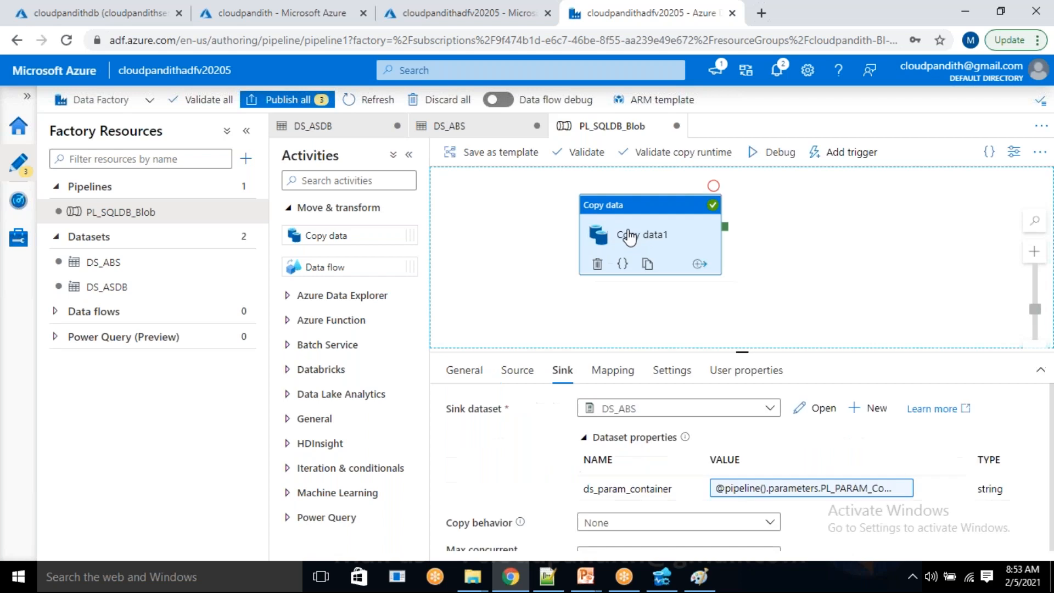
pyautogui.click(776, 175)
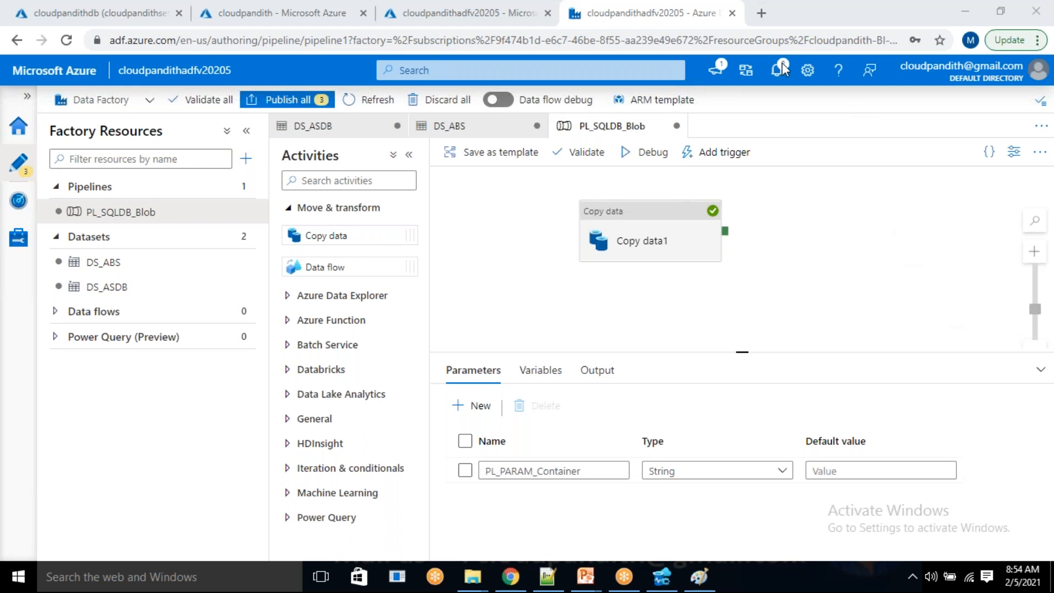
# Nudge Copy data1 right to bring up its DS_ABS sink settings
pyautogui.moveTo(631, 242); pyautogui.dragTo(660, 243)
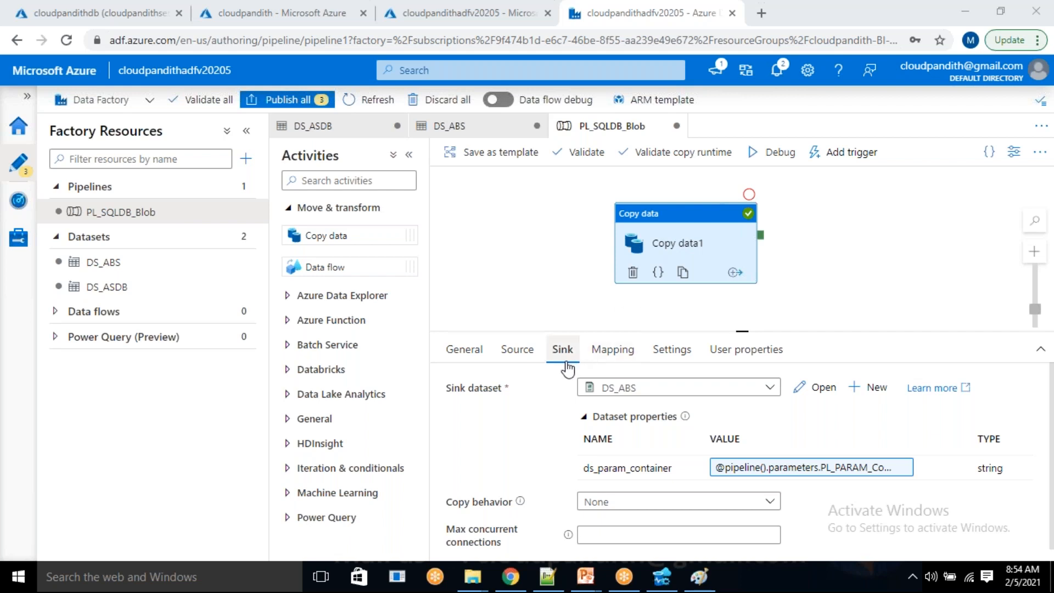
# Set the DS_ABS dataset's file name to cp.csv, then return to PL_SQLDB_Blob
pyautogui.click(814, 391)
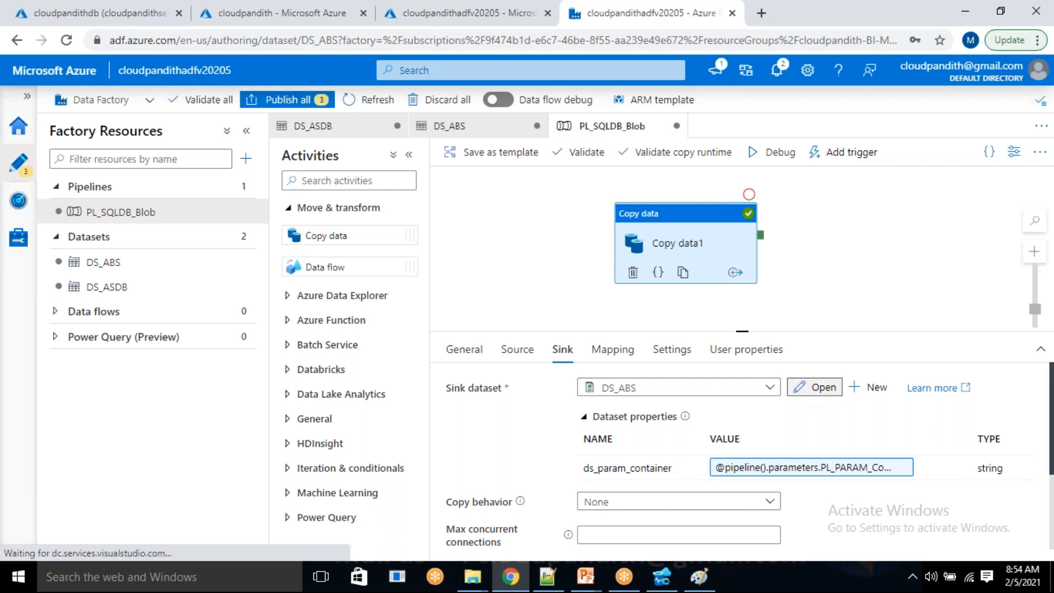
pyautogui.click(1014, 151)
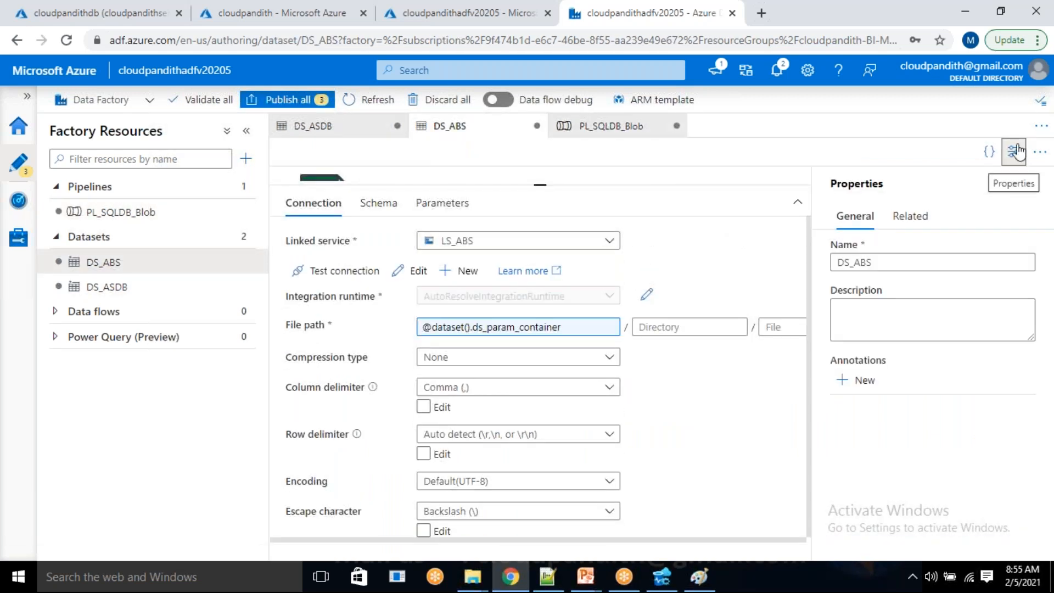
pyautogui.click(787, 306)
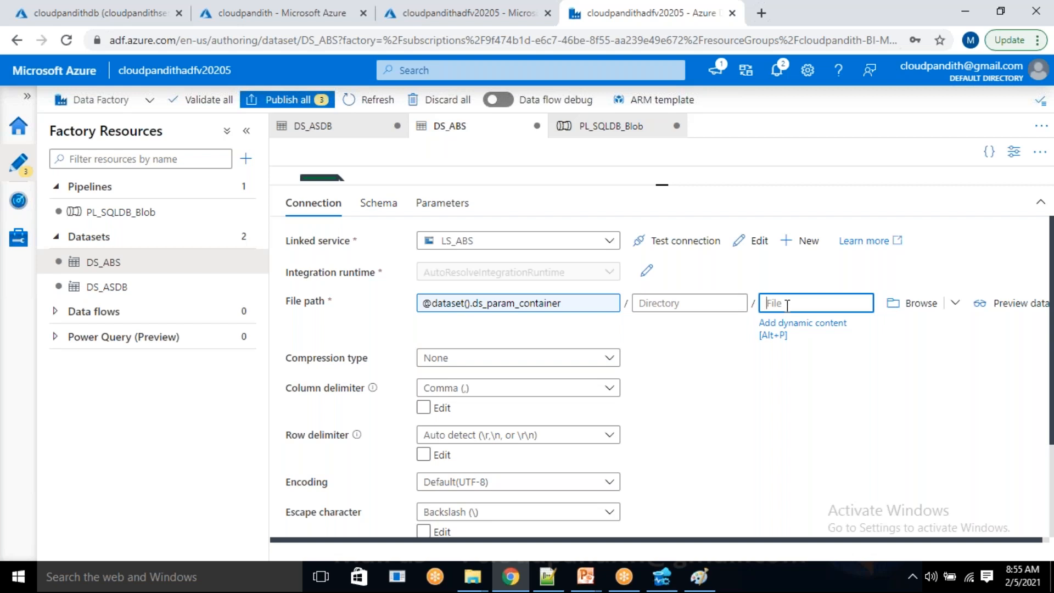
pyautogui.write('cp.csv')
pyautogui.moveTo(796, 303); pyautogui.dragTo(762, 299)
pyautogui.click(802, 303)
pyautogui.click(636, 130)
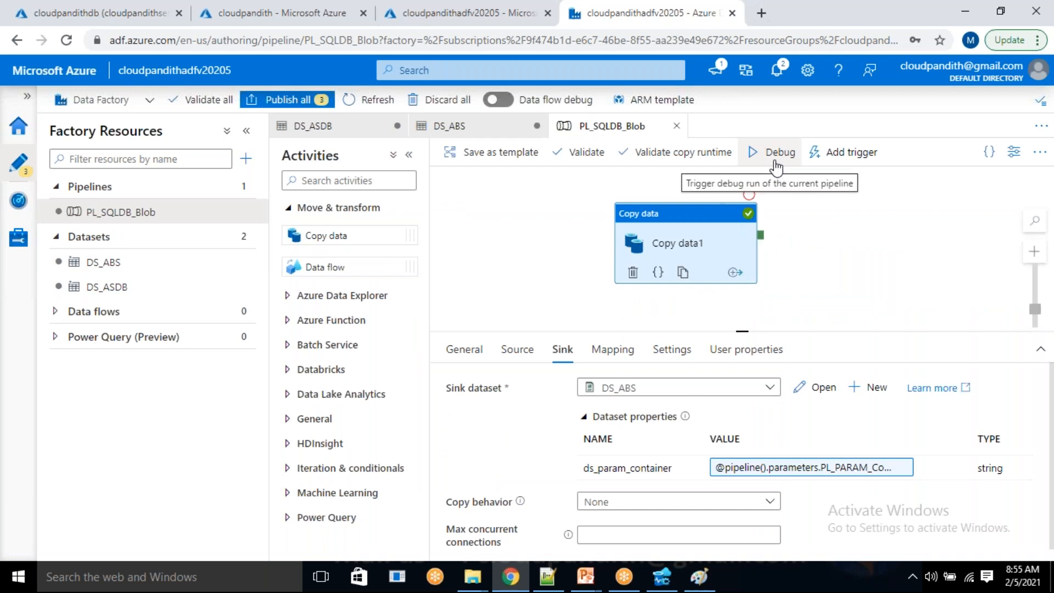
# Debug-run the pipeline with PL_PARAM_Container set to cloudpandith/chennai
pyautogui.click(517, 349)
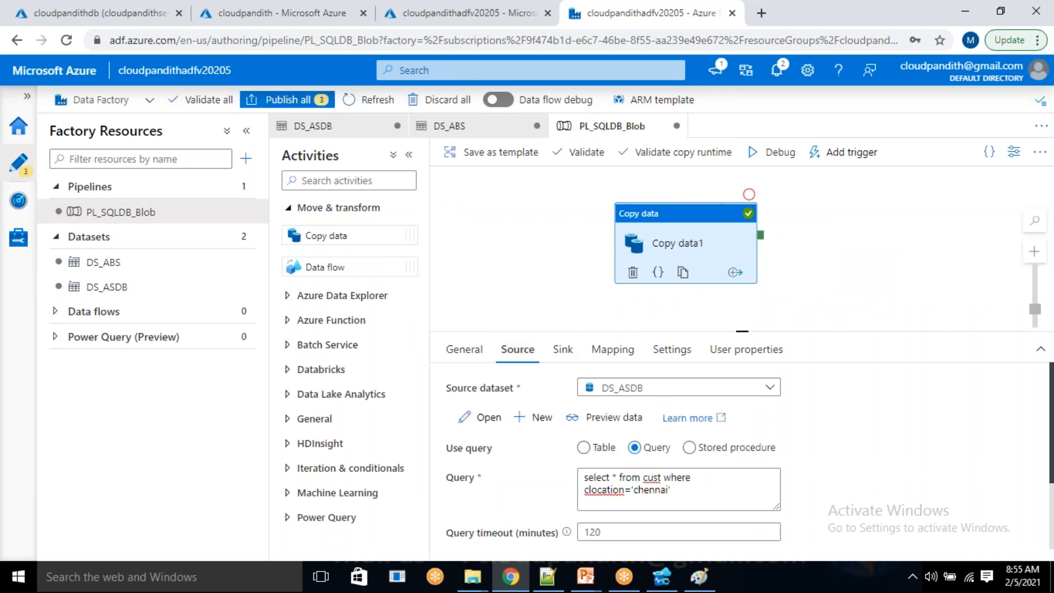
pyautogui.click(787, 157)
pyautogui.click(828, 195)
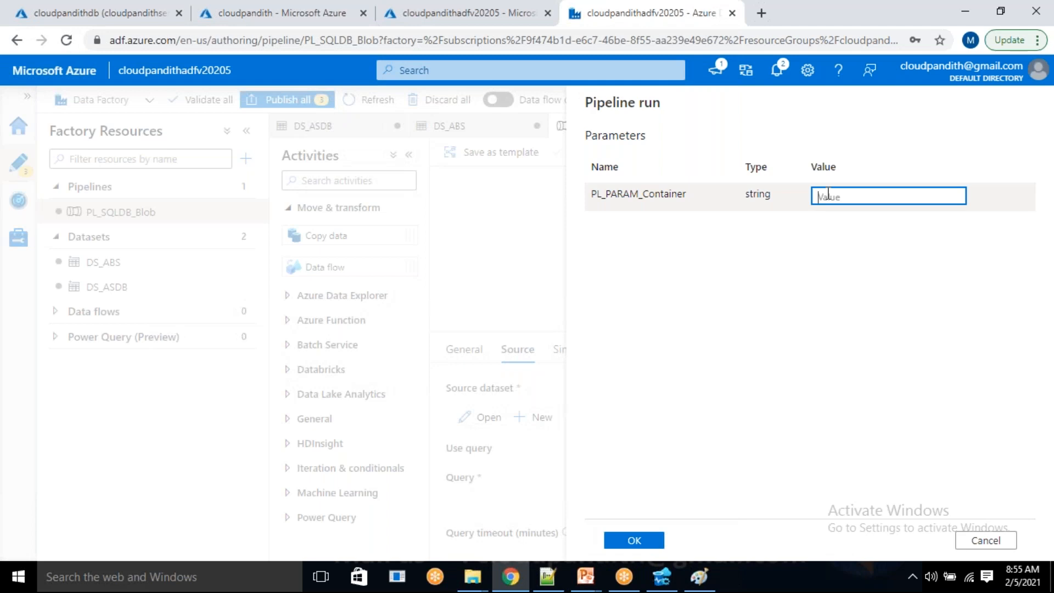
pyautogui.write('cloudpan')
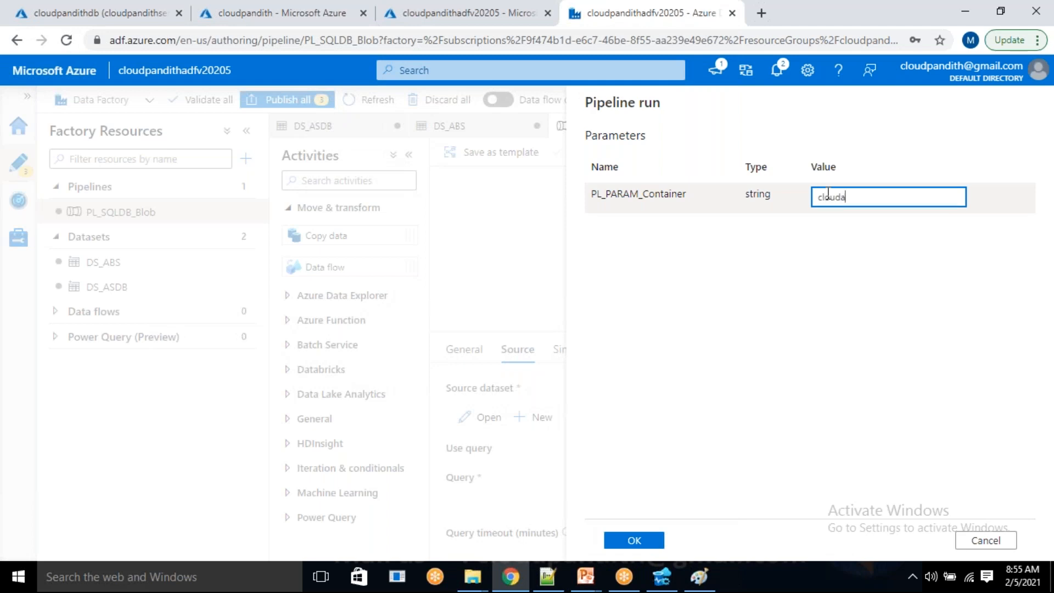
pyautogui.write('dith/chennai')
pyautogui.click(634, 542)
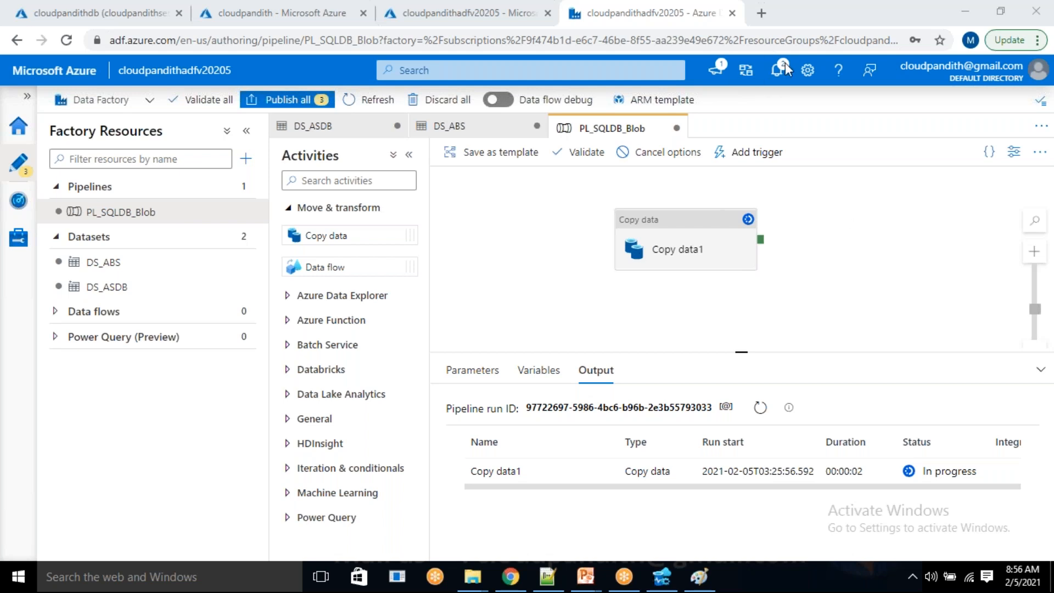
# Check Copy data1's run, then go to the storage container's chennai folder
pyautogui.click(659, 250)
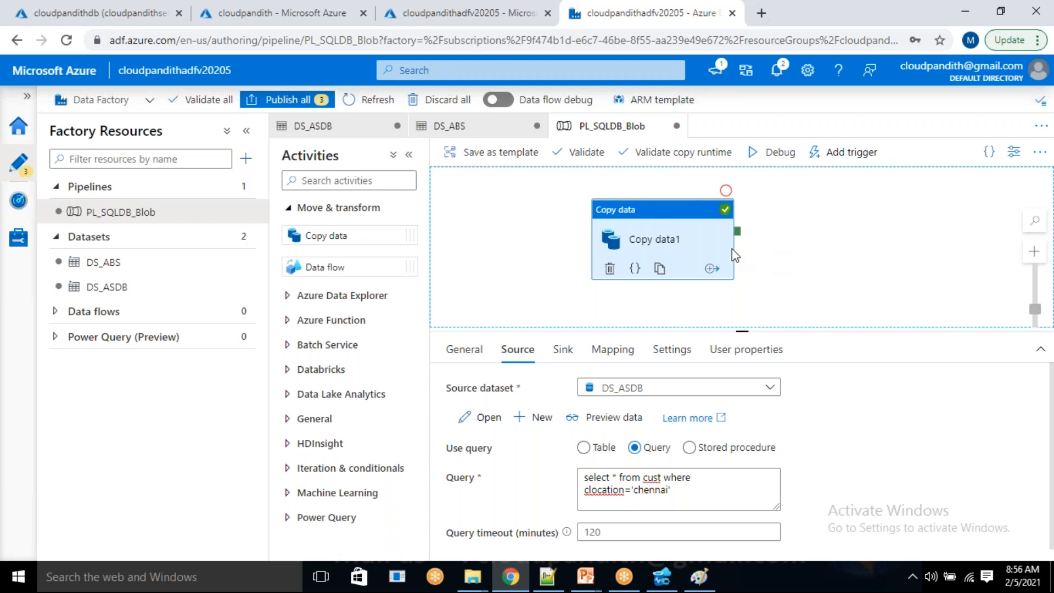
pyautogui.click(466, 12)
pyautogui.click(307, 9)
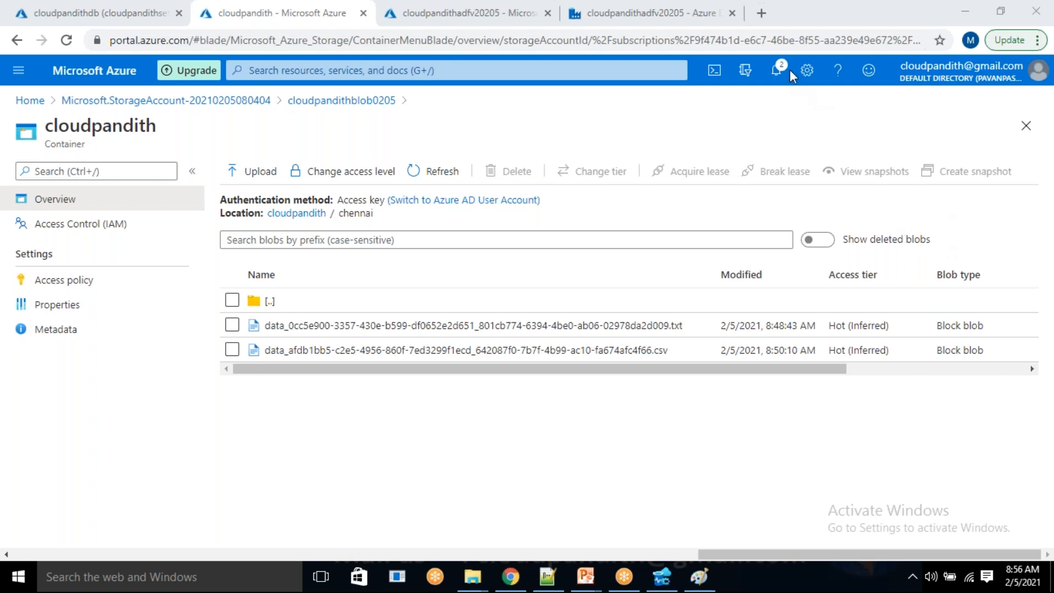
# Refresh the chennai folder and view cp.csv's two chennai customer rows
pyautogui.click(445, 172)
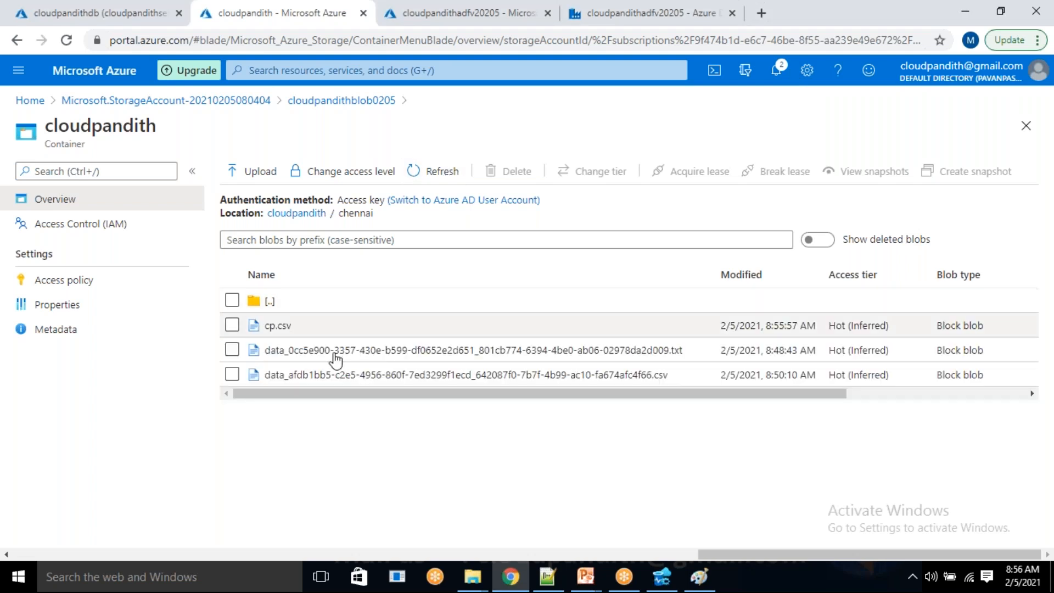
pyautogui.click(299, 332)
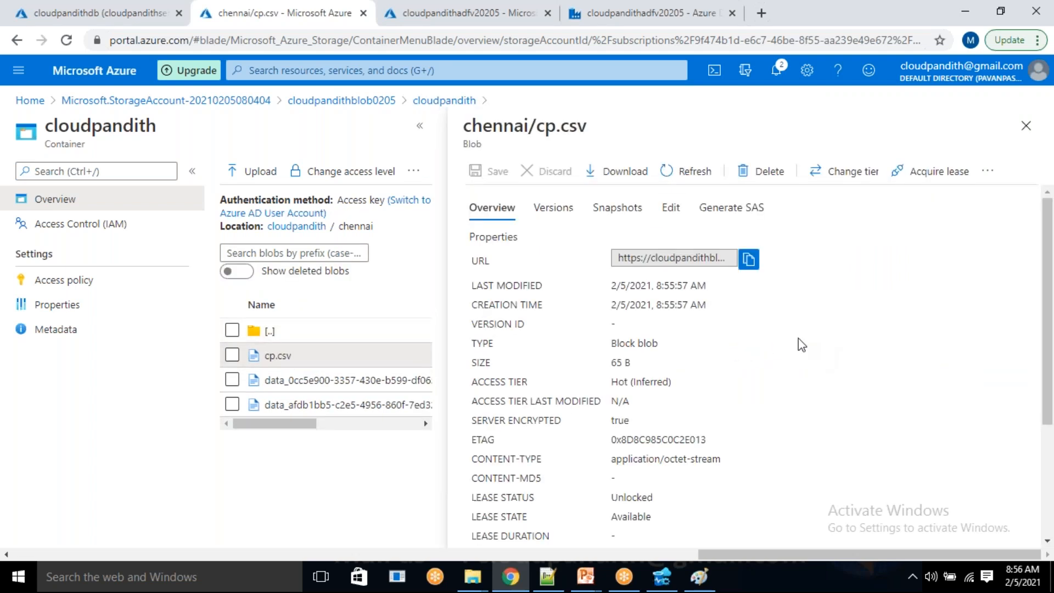
pyautogui.click(656, 206)
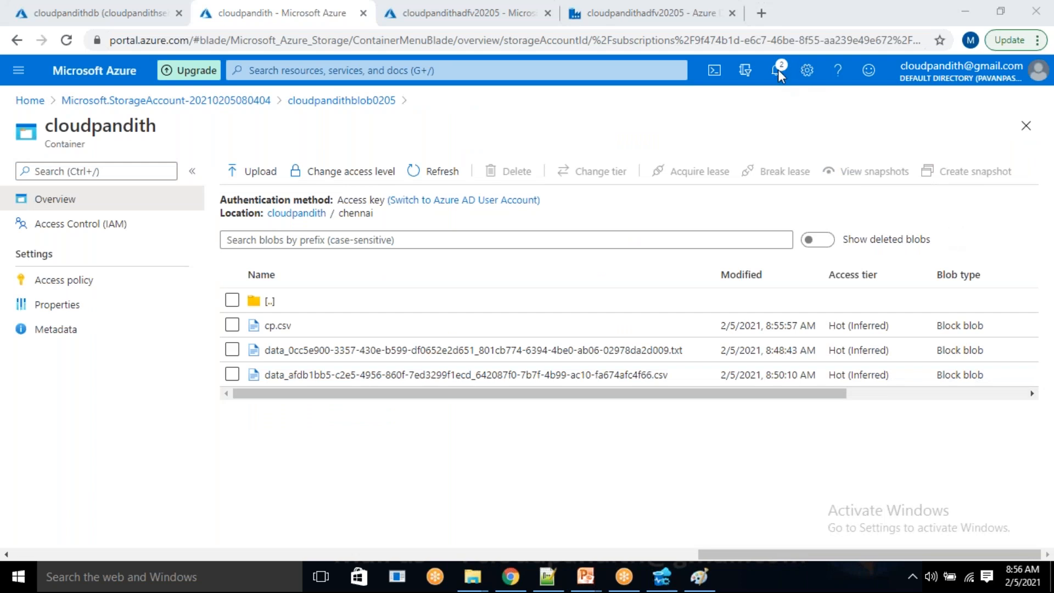
pyautogui.click(620, 11)
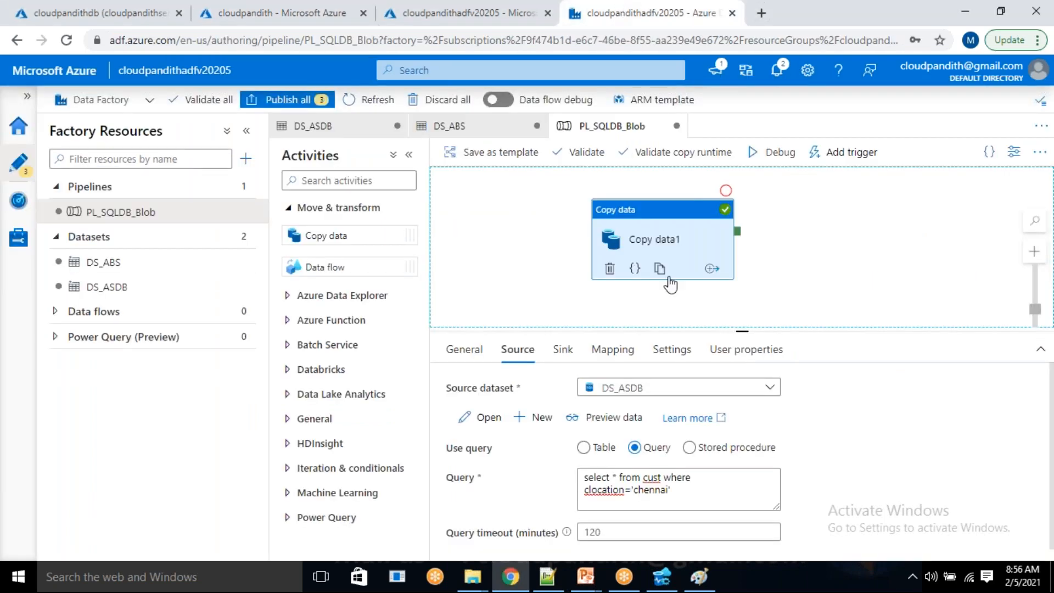
# Switch the copy source to the [dbo].[cust_usp] stored procedure and import its parameters
pyautogui.click(690, 448)
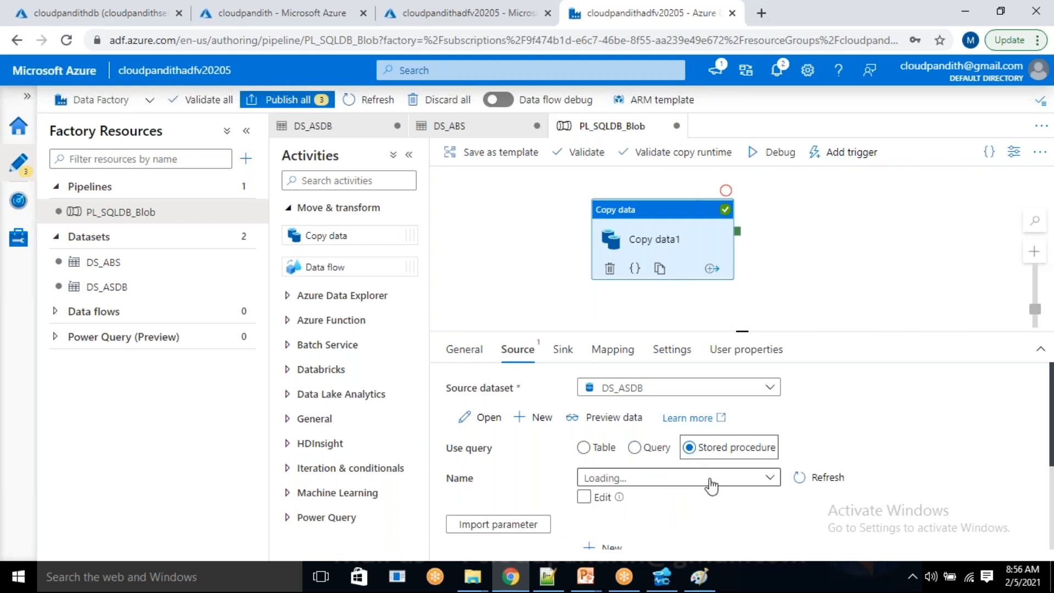
pyautogui.click(704, 479)
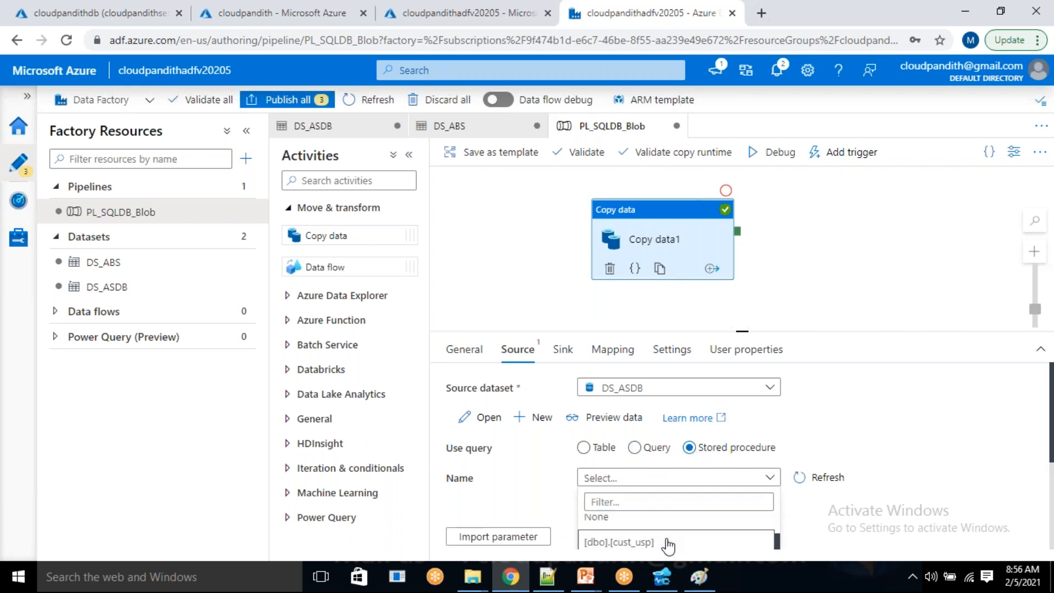
pyautogui.click(668, 542)
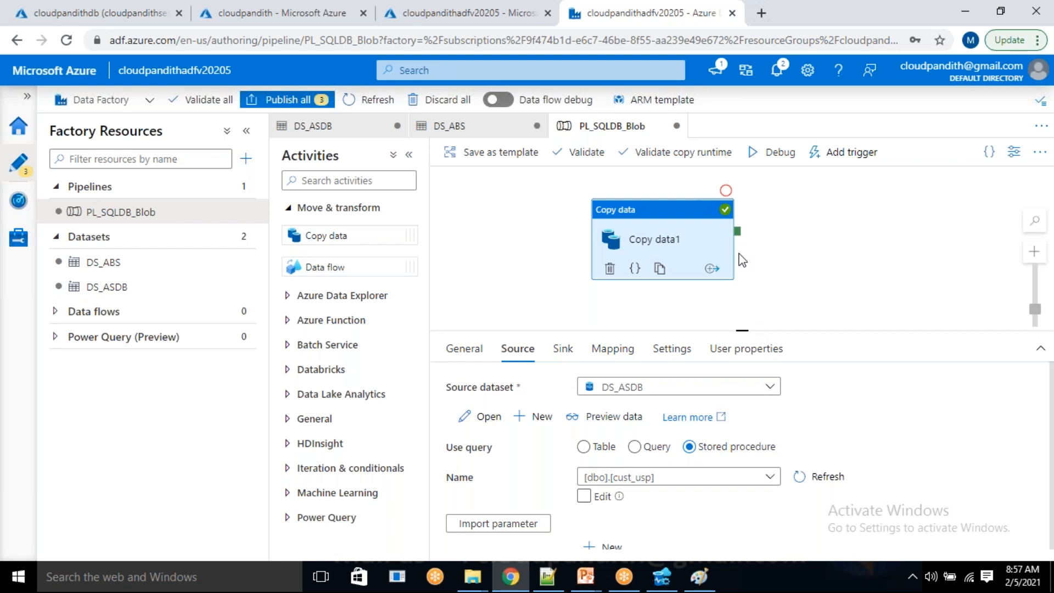
pyautogui.moveTo(742, 331); pyautogui.dragTo(740, 254)
pyautogui.click(506, 447)
# Set the stored procedure's plocation parameter value to hyderabad
pyautogui.click(846, 527)
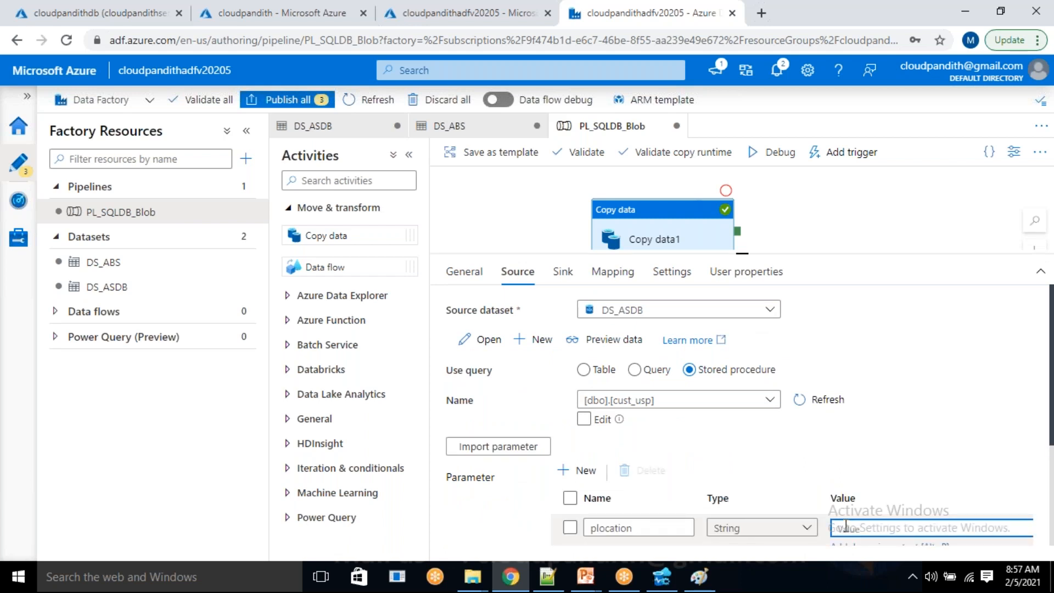
pyautogui.scroll(-2, 846, 527)
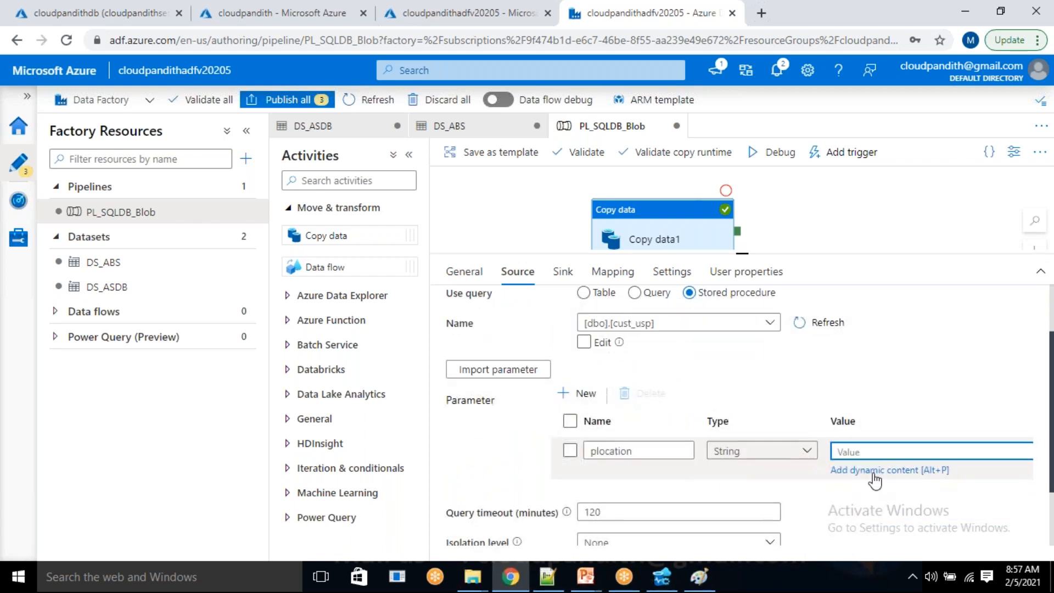
pyautogui.click(872, 474)
pyautogui.click(998, 540)
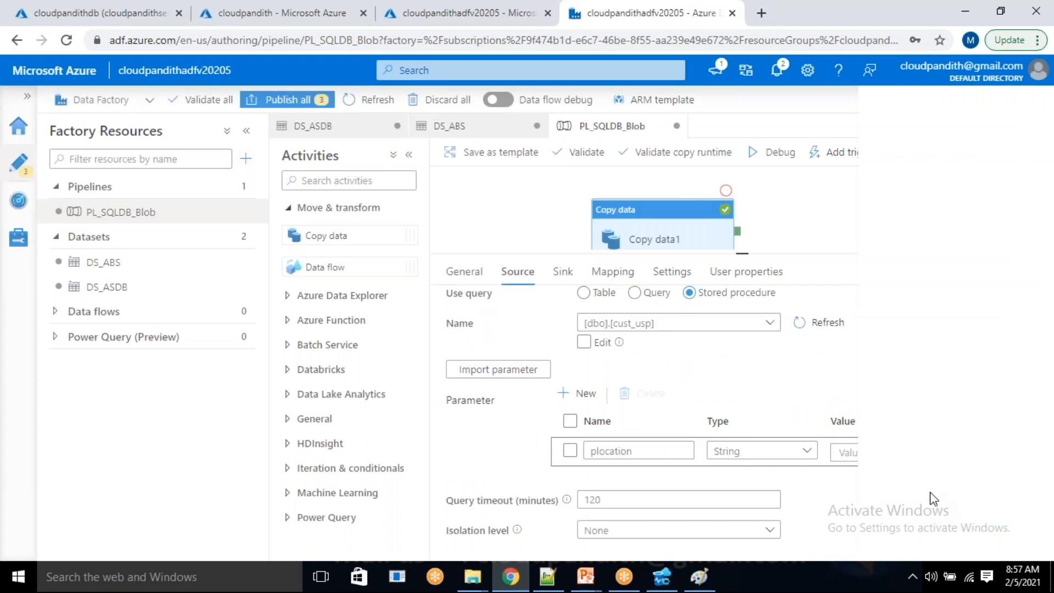
pyautogui.click(855, 453)
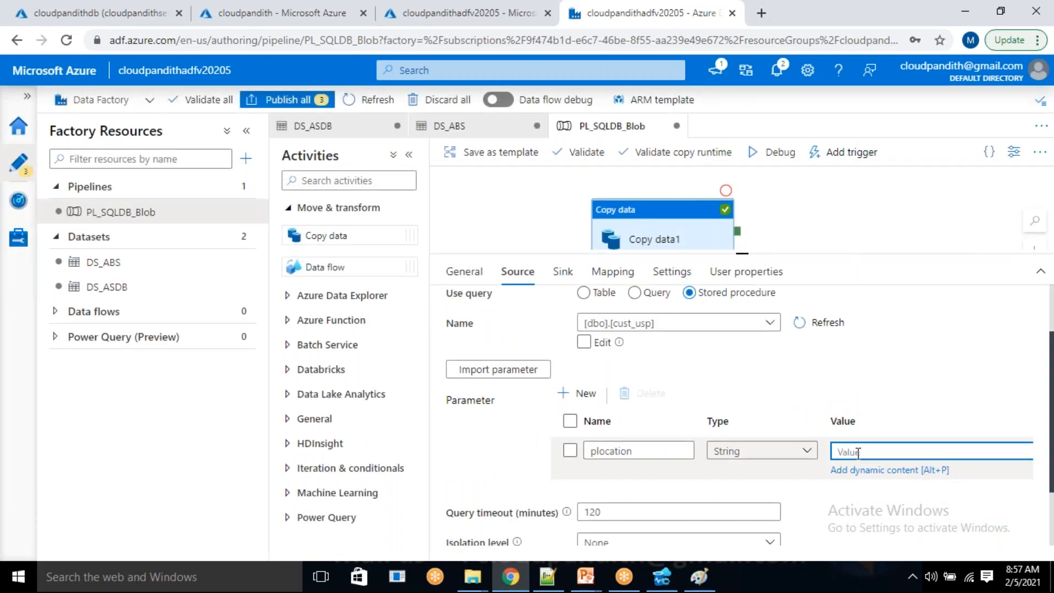
pyautogui.write('hyderabad')
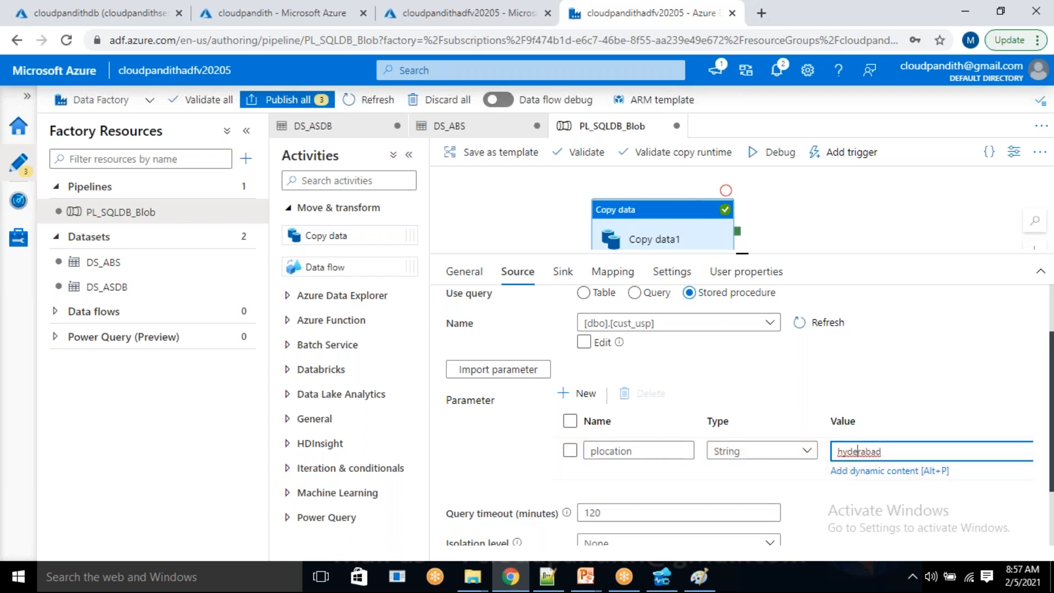
pyautogui.click(563, 272)
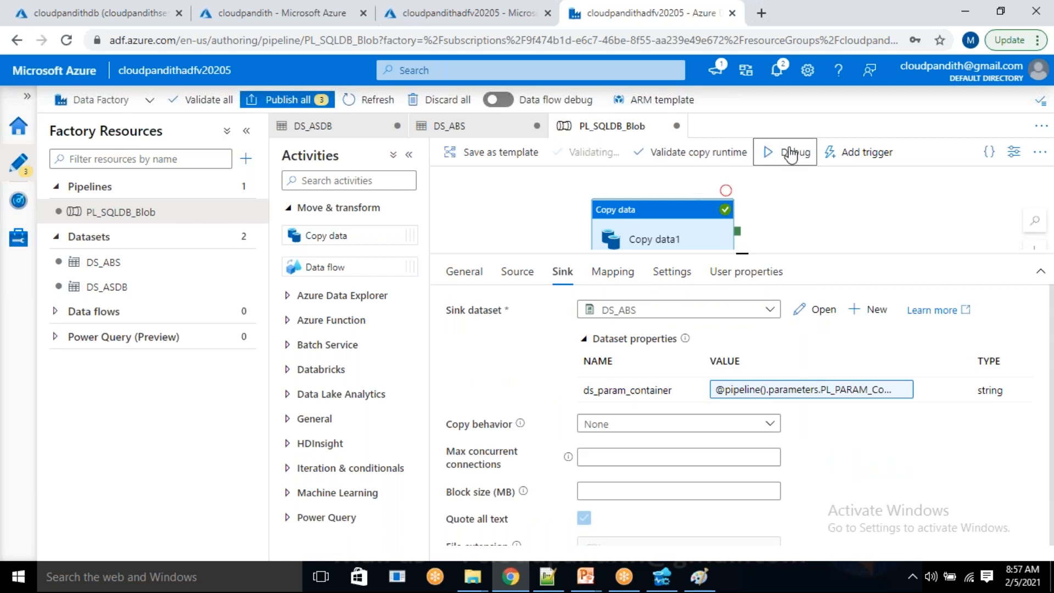
# Debug-run with PL_PARAM_Container = cloudpandith/hyderabad and view the container's top level
pyautogui.click(789, 153)
pyautogui.write('clo')
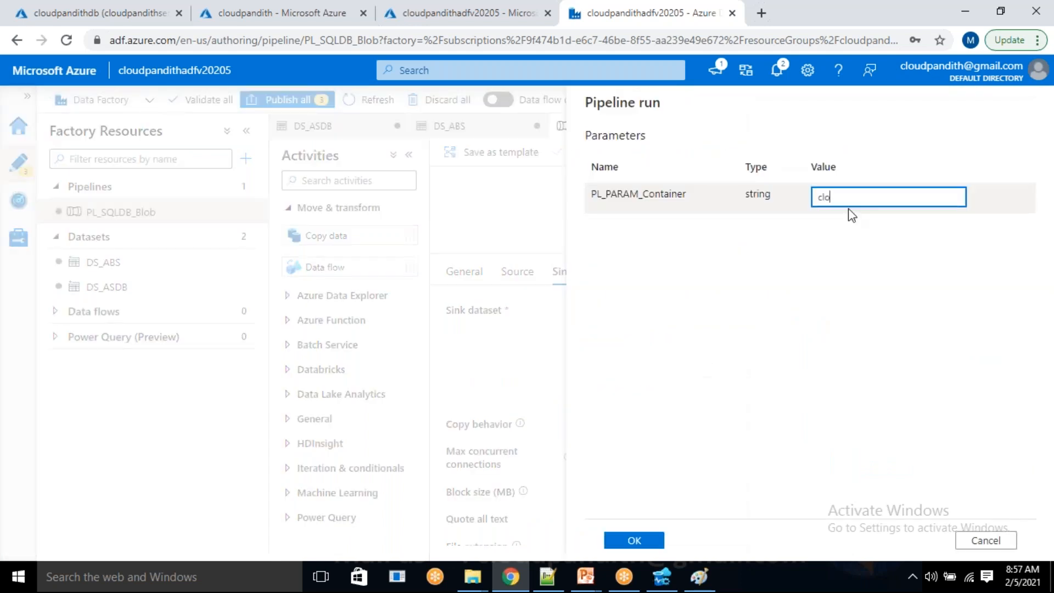
pyautogui.write('udpandith/hyderabad')
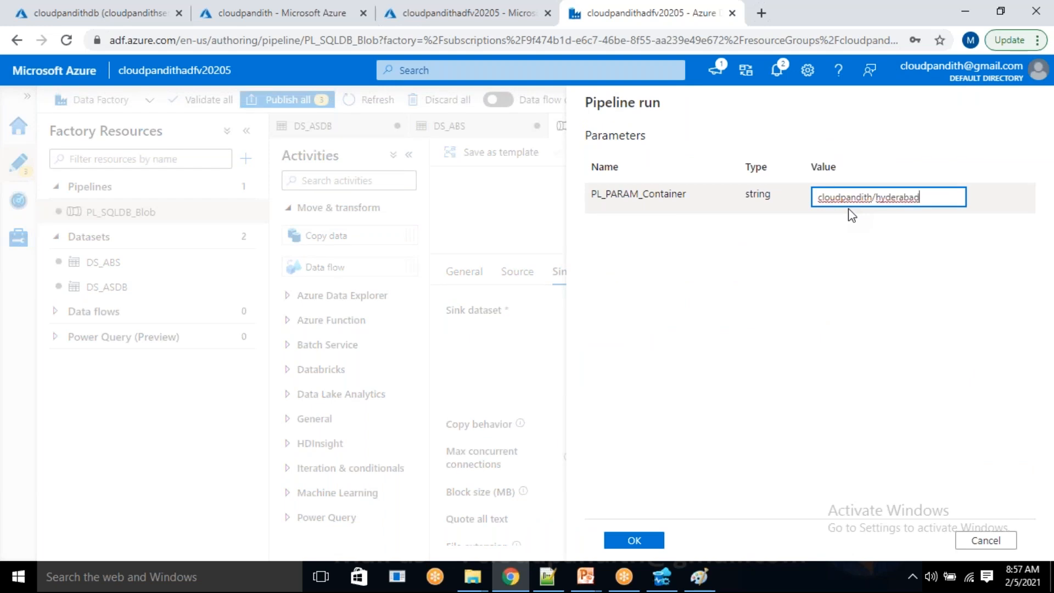
pyautogui.click(644, 541)
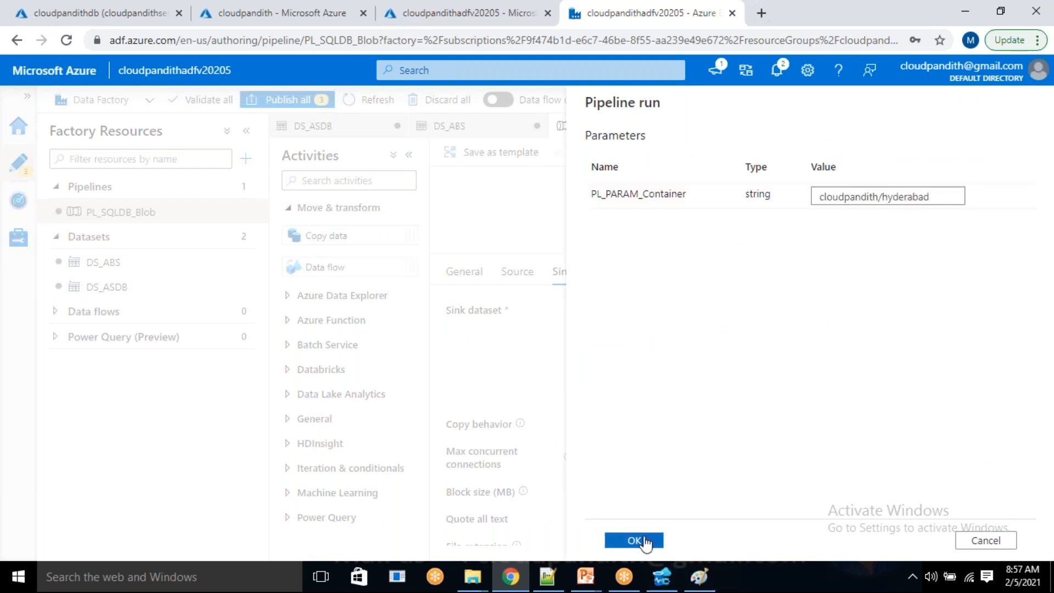
pyautogui.click(644, 541)
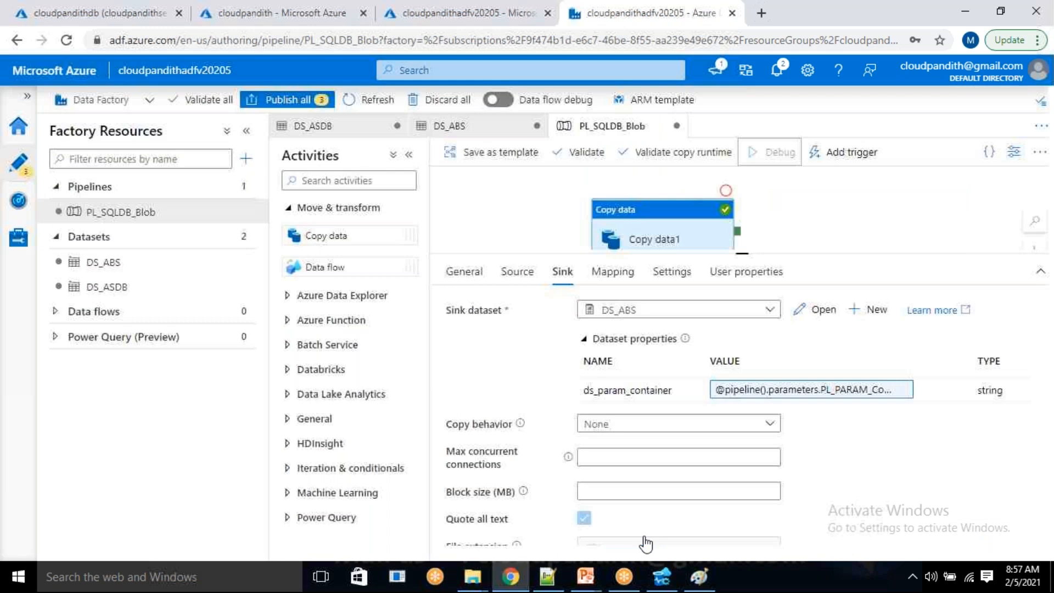
pyautogui.click(281, 13)
pyautogui.click(305, 214)
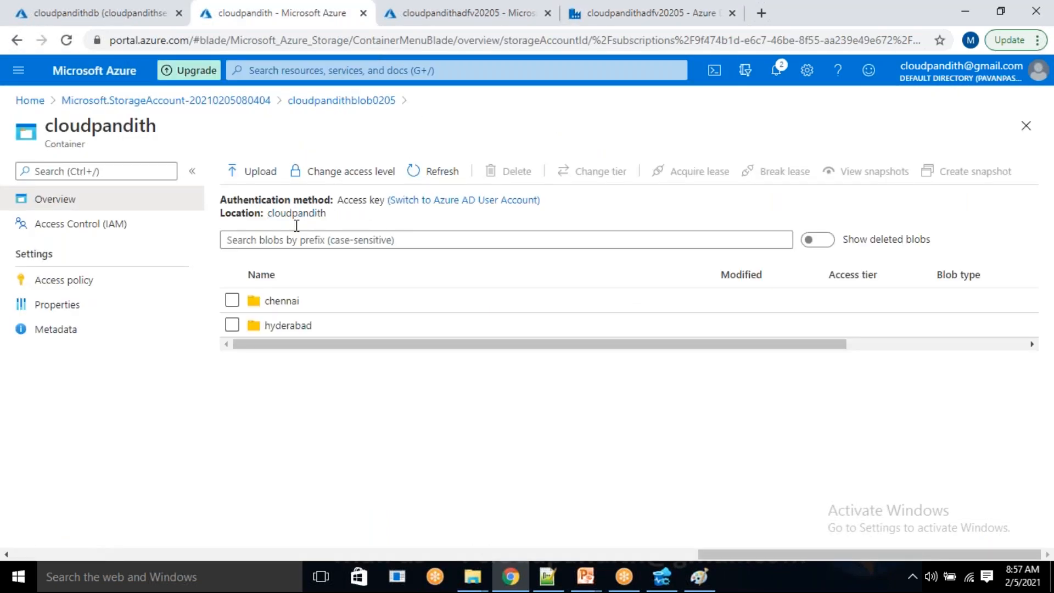
# Open hyderabad/cp.csv and confirm a header plus one hyderabad customer row
pyautogui.click(293, 327)
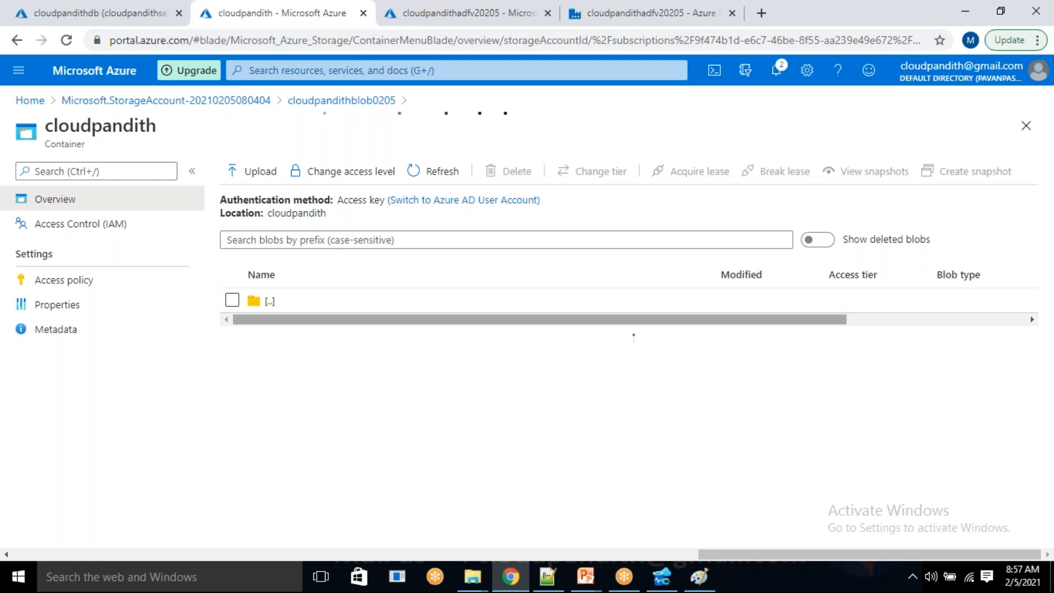
pyautogui.click(293, 326)
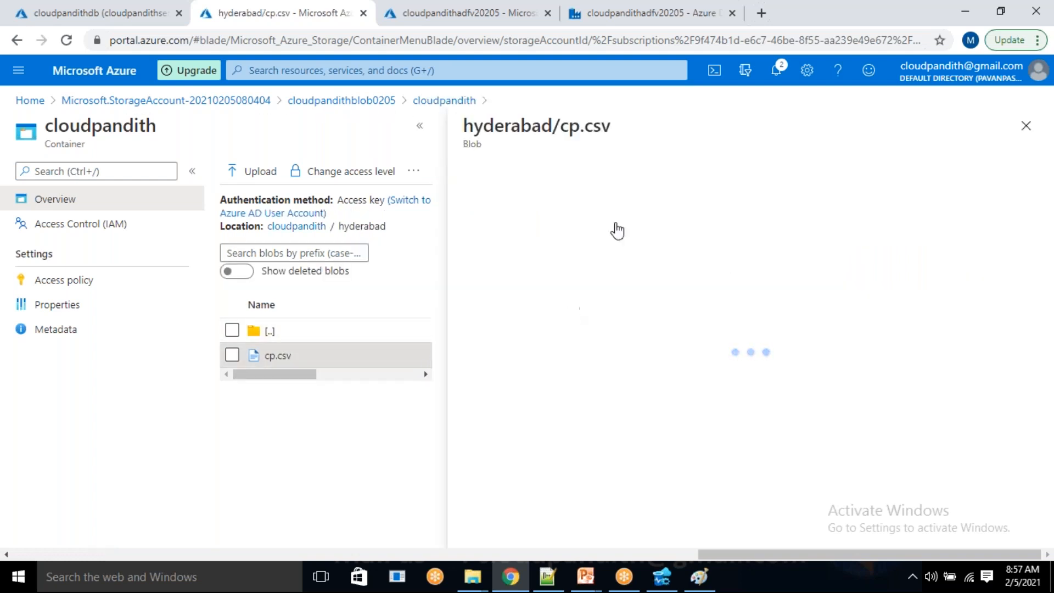
pyautogui.moveTo(578, 135); pyautogui.dragTo(630, 136)
pyautogui.click(680, 220)
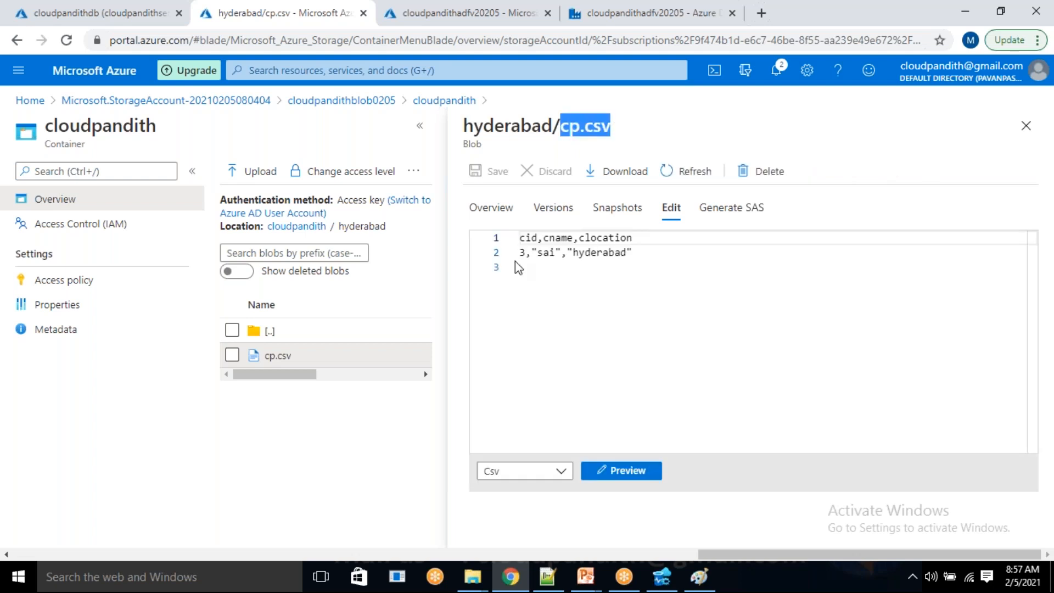
pyautogui.moveTo(644, 246); pyautogui.dragTo(513, 235)
pyautogui.click(586, 264)
pyautogui.click(646, 252)
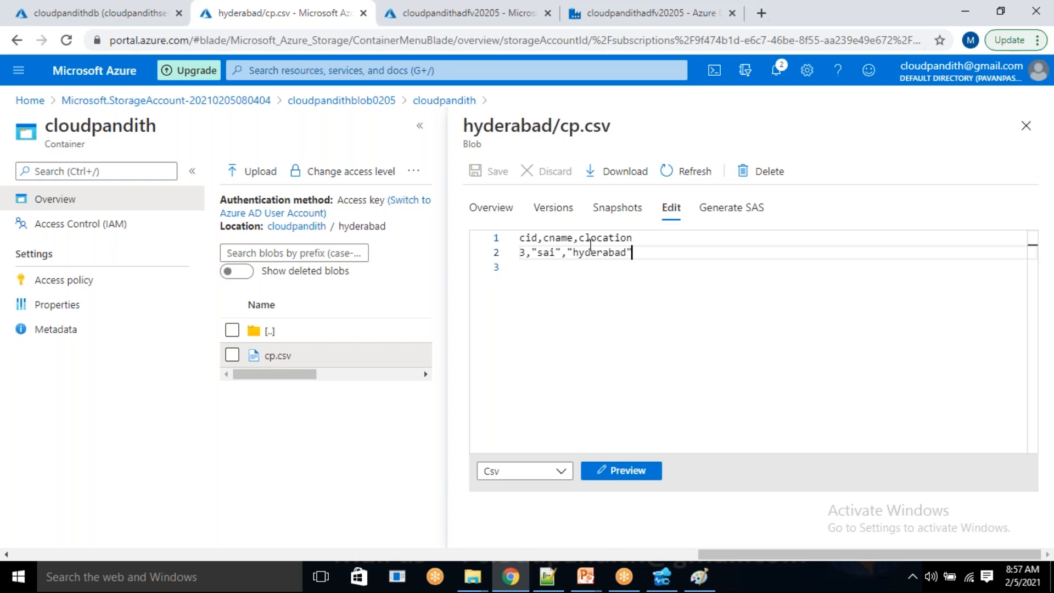
pyautogui.click(1024, 125)
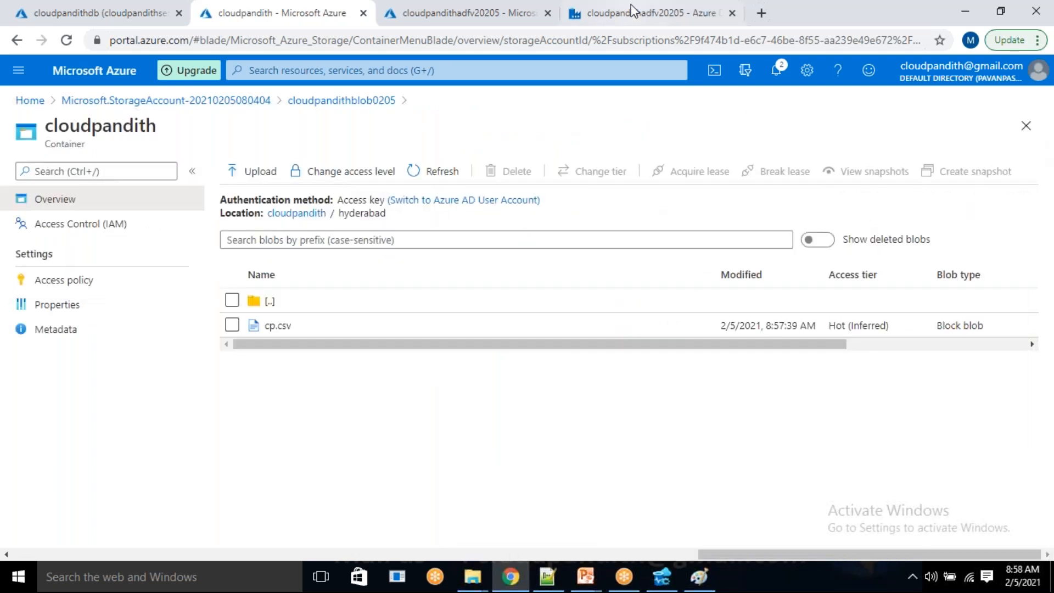
pyautogui.click(632, 10)
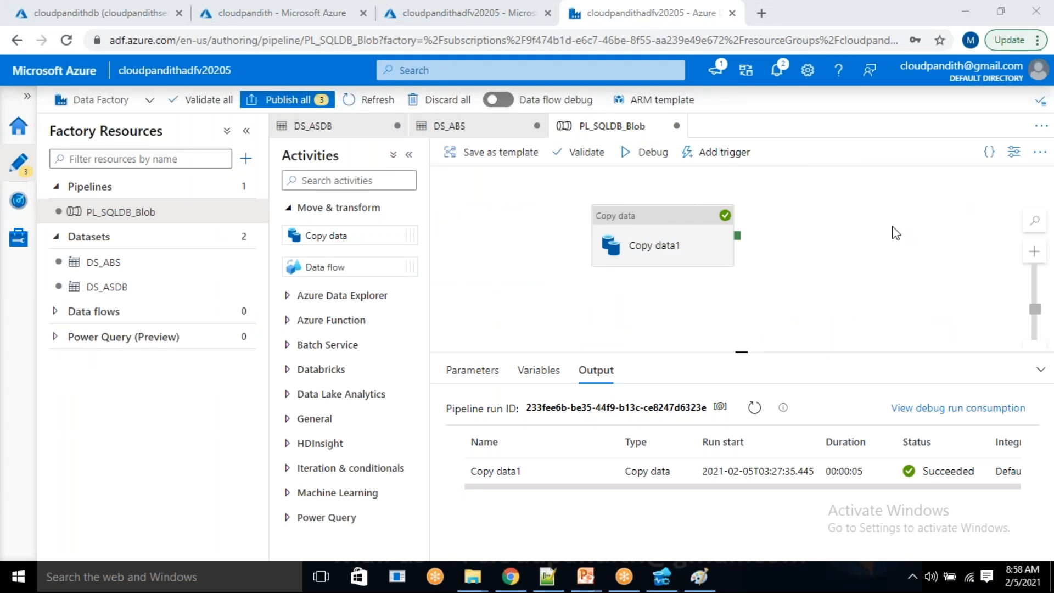
# Browse the chennai folder in storage and inspect a data file's details
pyautogui.click(272, 8)
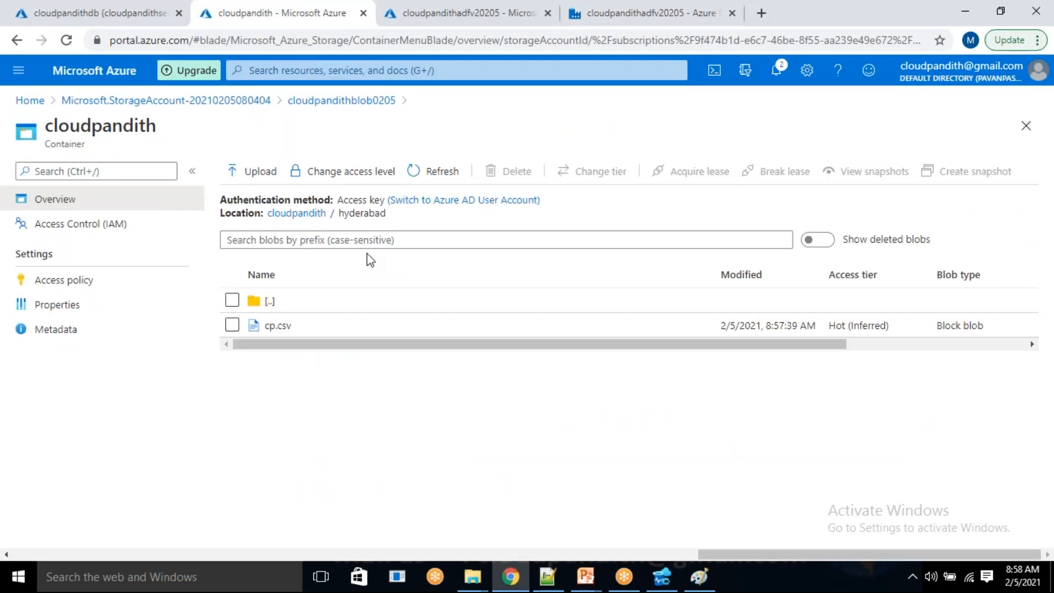
pyautogui.click(302, 213)
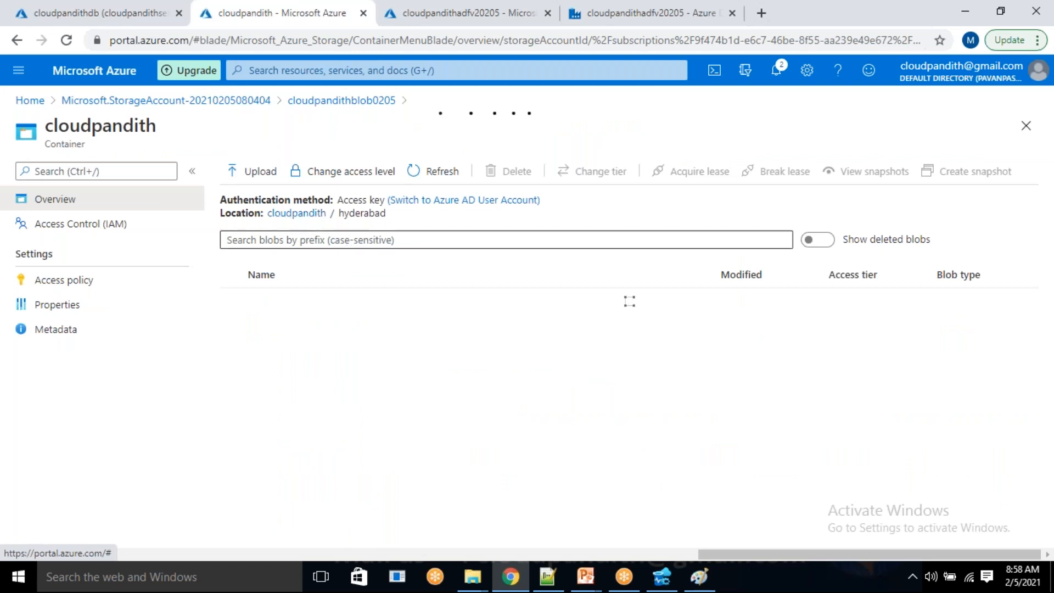
pyautogui.click(344, 315)
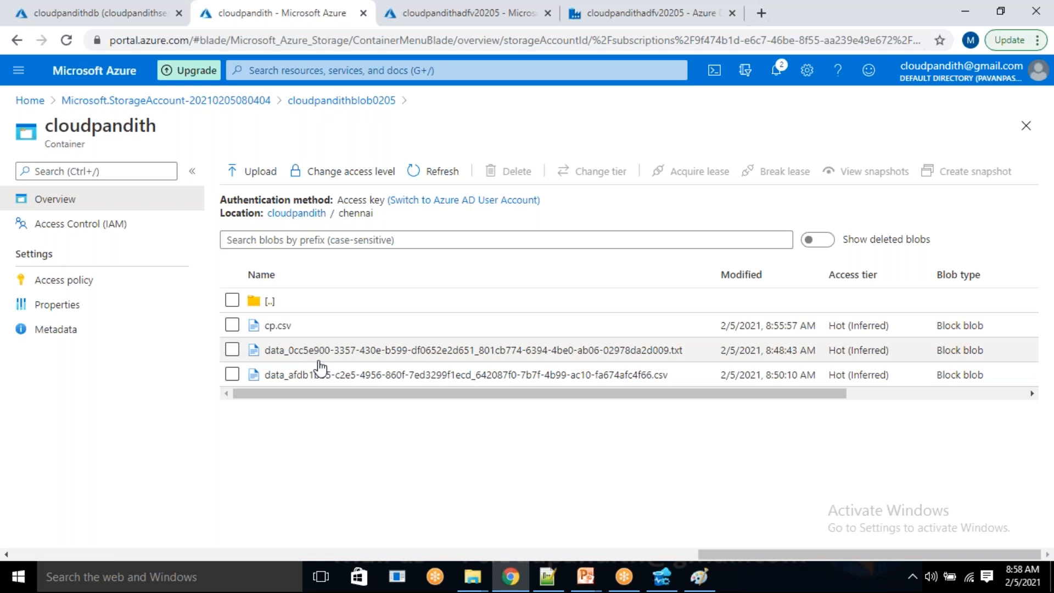
pyautogui.click(321, 357)
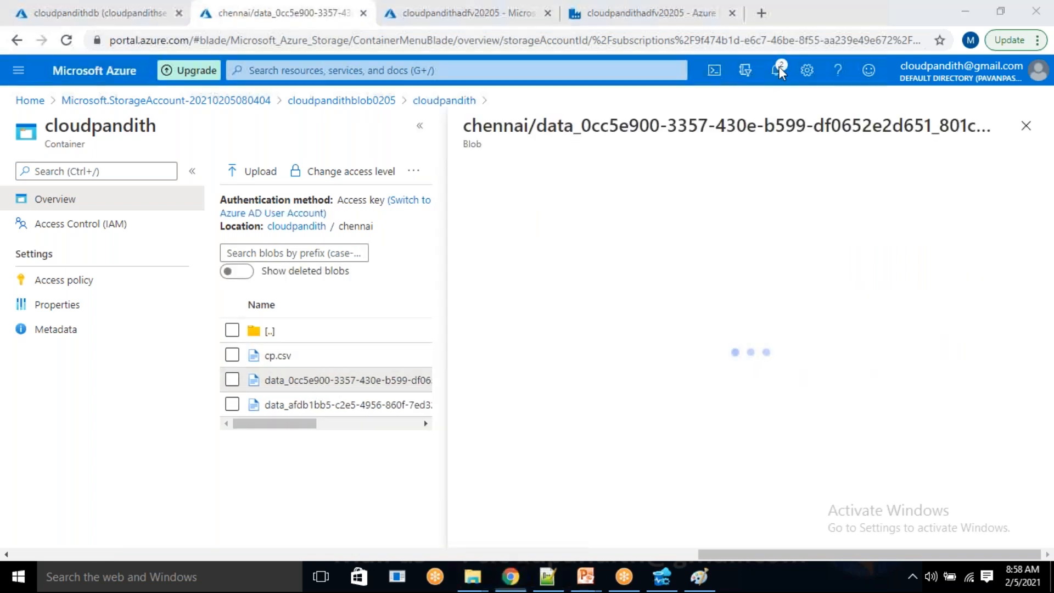
pyautogui.click(1028, 130)
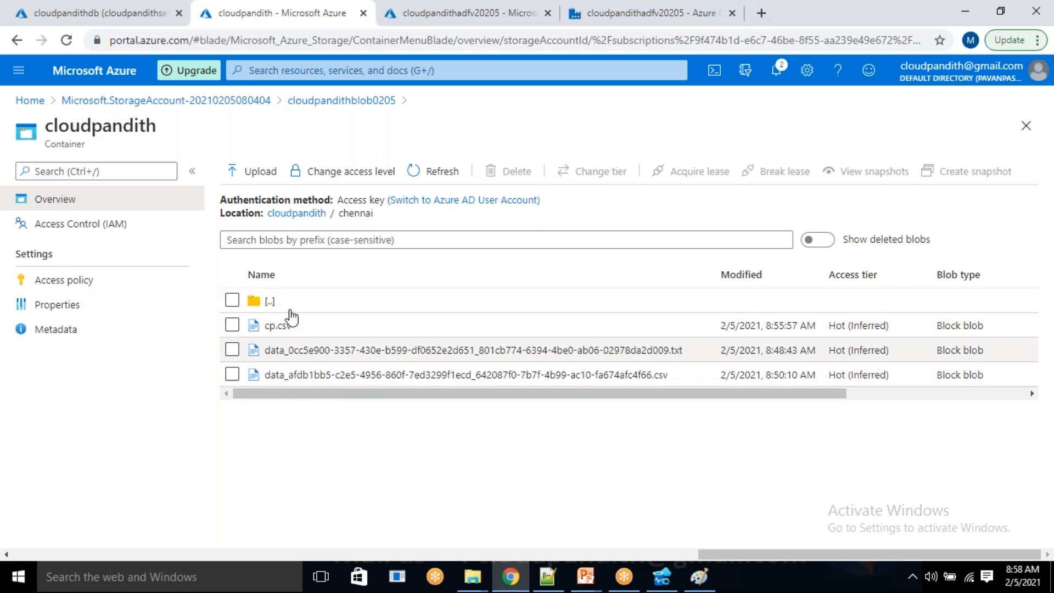
# Back in Data Factory, select Copy data1 and show its source settings
pyautogui.click(616, 14)
pyautogui.moveTo(636, 240); pyautogui.dragTo(666, 237)
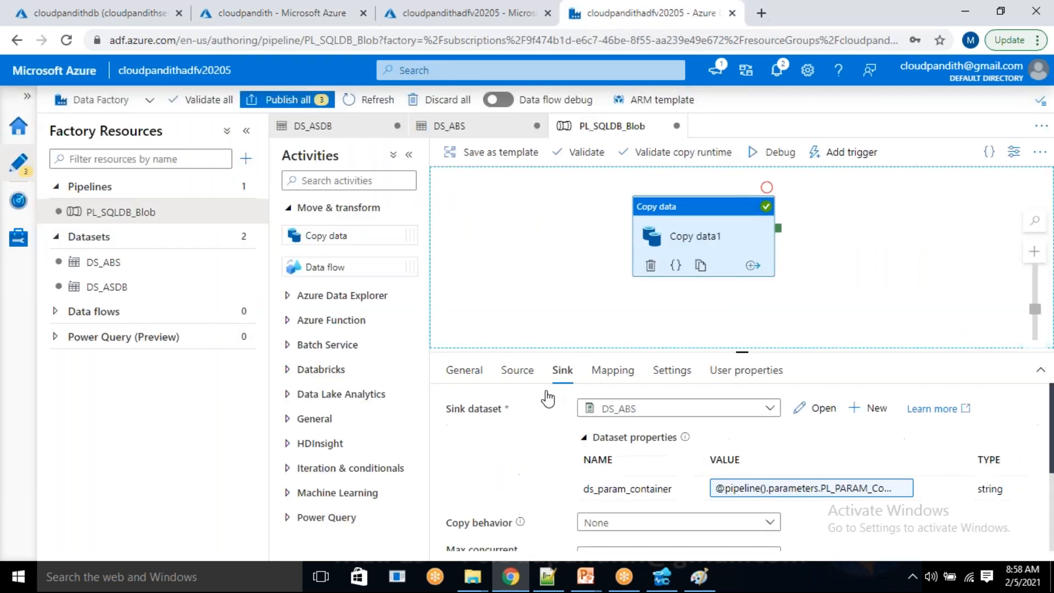
pyautogui.click(518, 348)
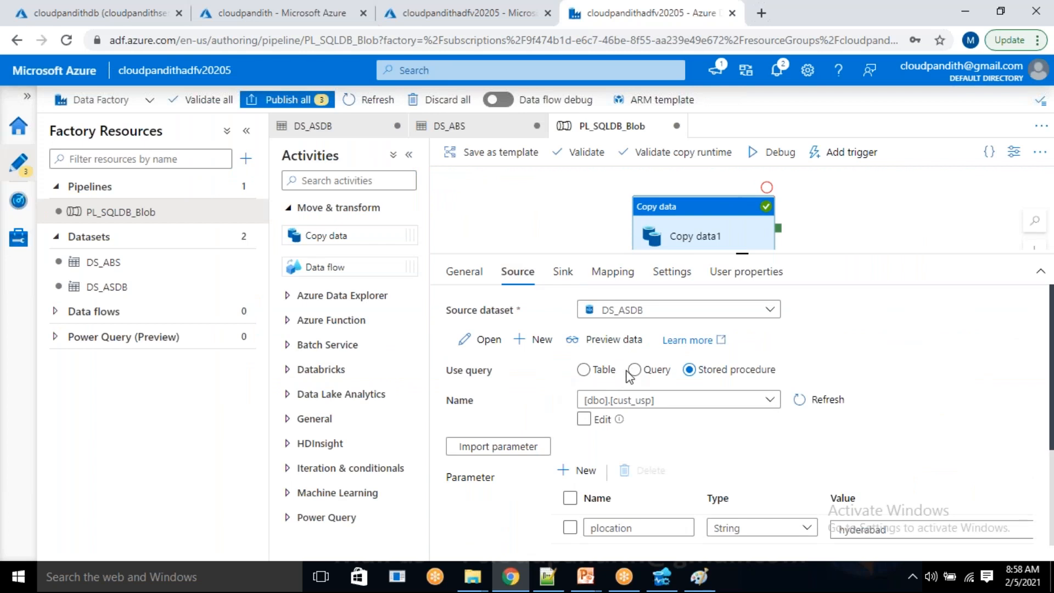
# Change the plocation parameter from hyderabad to chennai and preview the two chennai customer rows
pyautogui.doubleClick(861, 524)
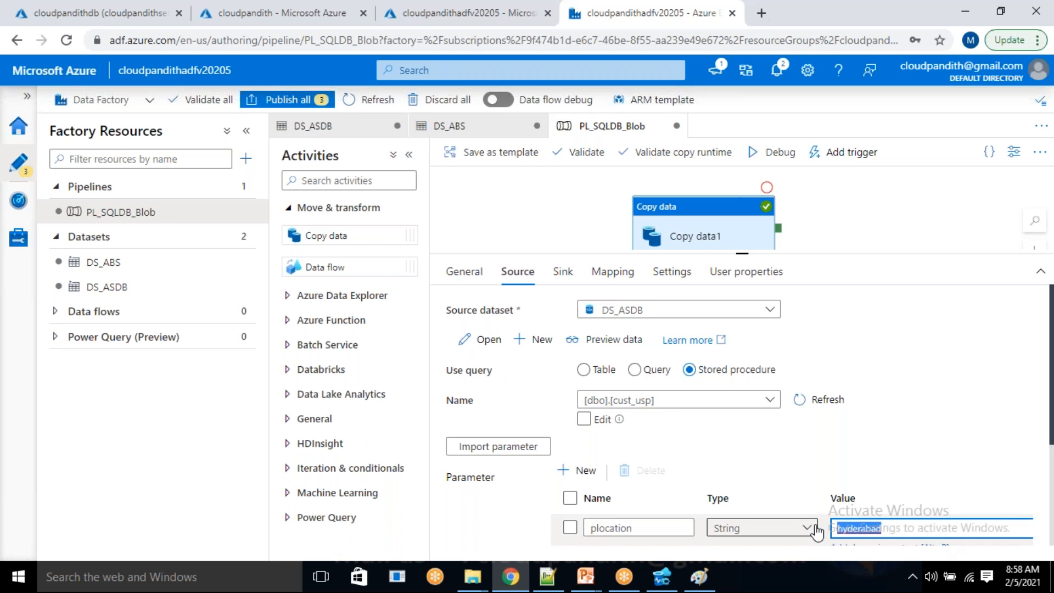
pyautogui.write('chennai')
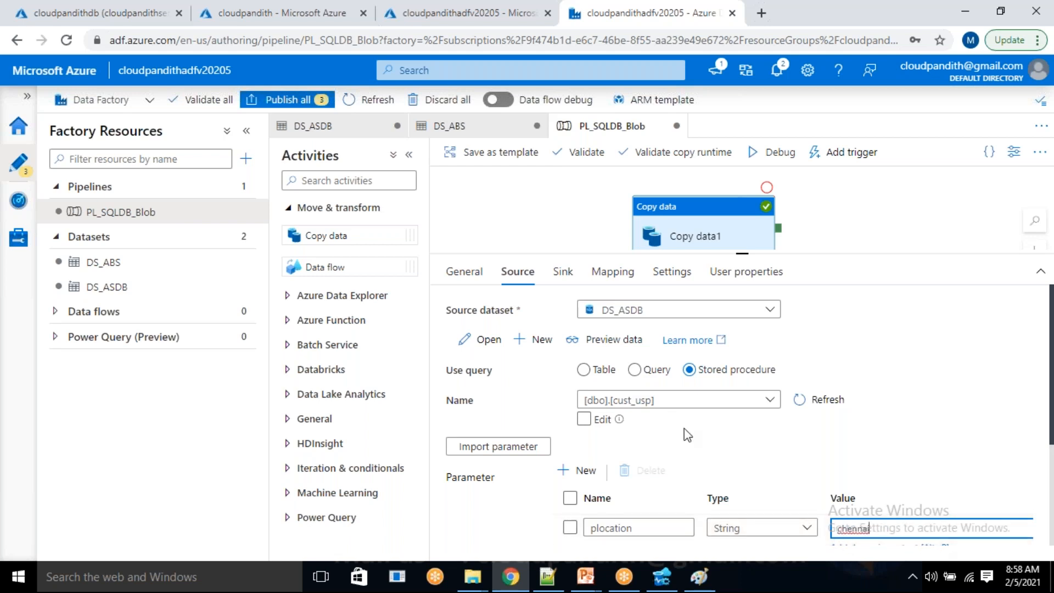
pyautogui.click(612, 340)
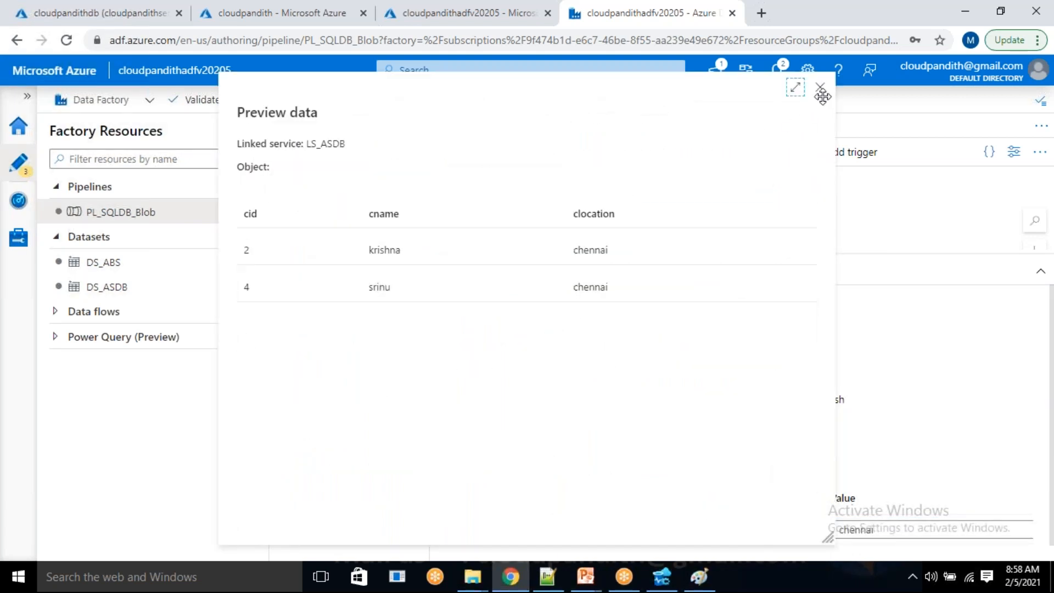
pyautogui.click(821, 94)
pyautogui.click(562, 271)
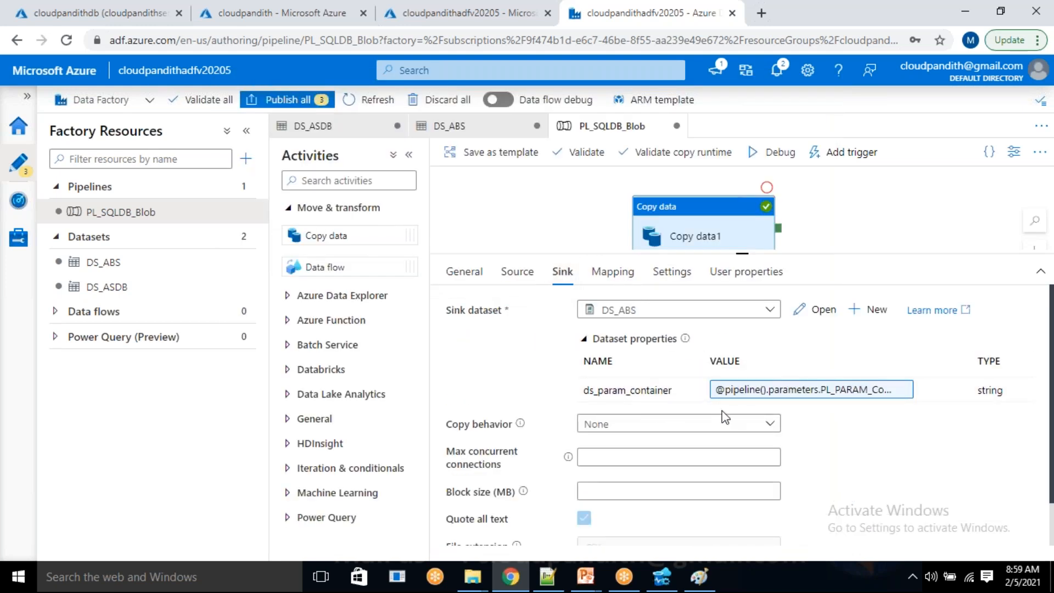
# Begin a debug run with container cloudpandith/chennai while checking the chennai folder's cp.csv blob
pyautogui.click(782, 156)
pyautogui.write('cloudpan')
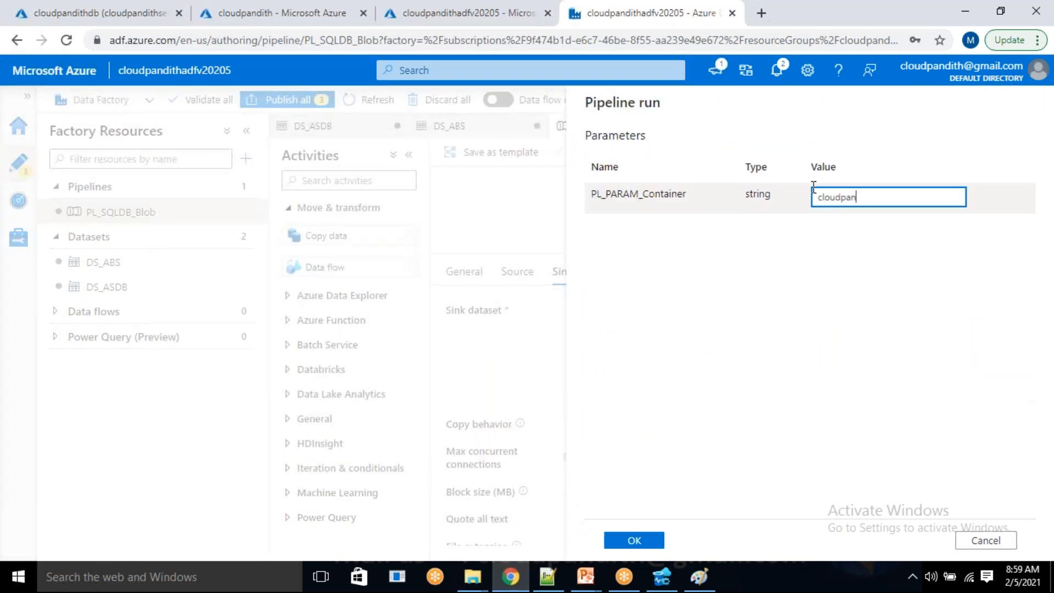
pyautogui.write('dith/chennai')
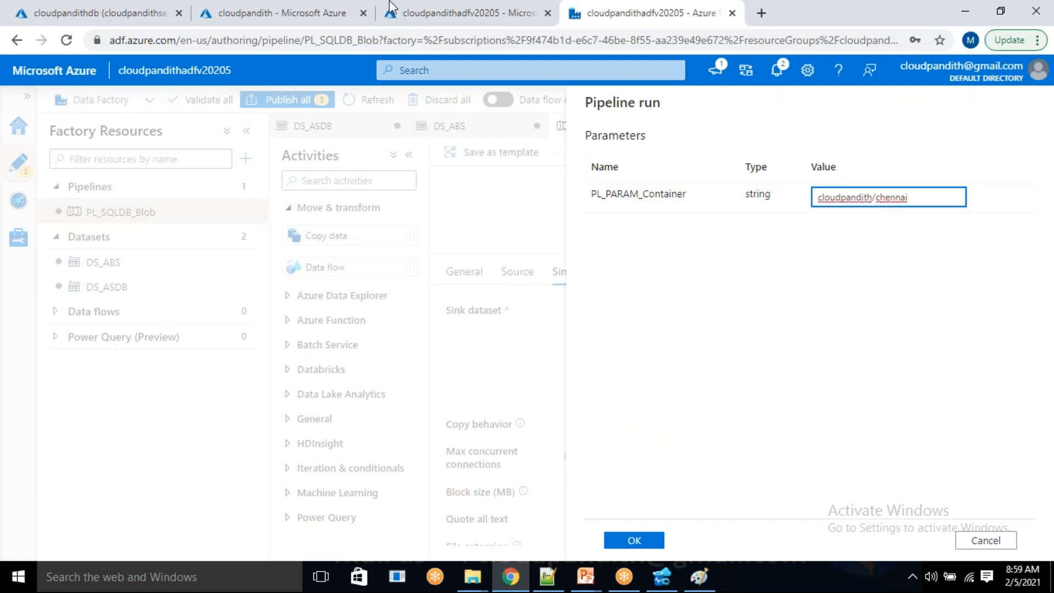
pyautogui.click(358, 3)
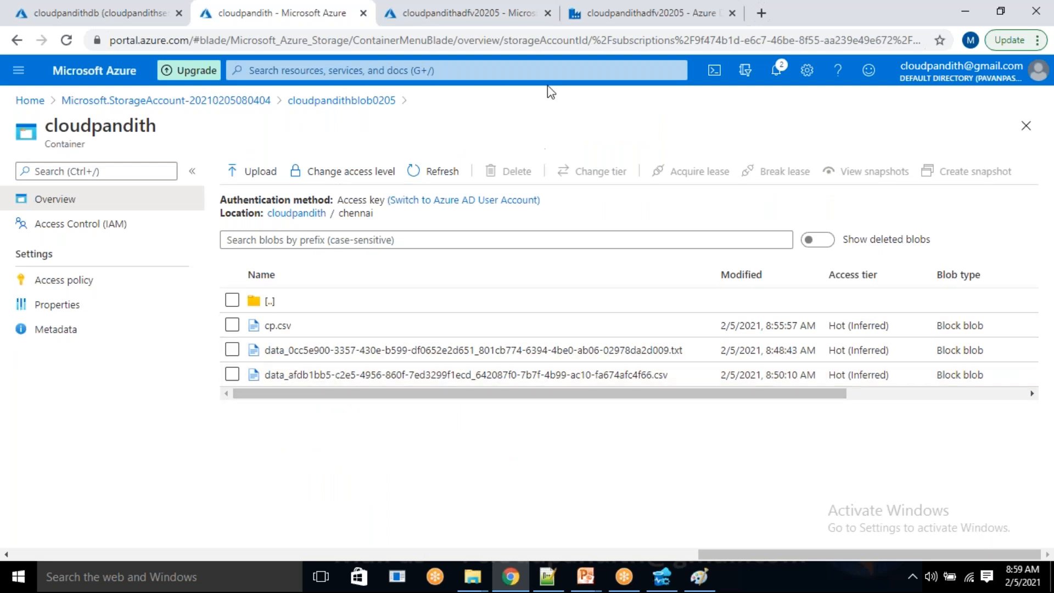
pyautogui.click(608, 14)
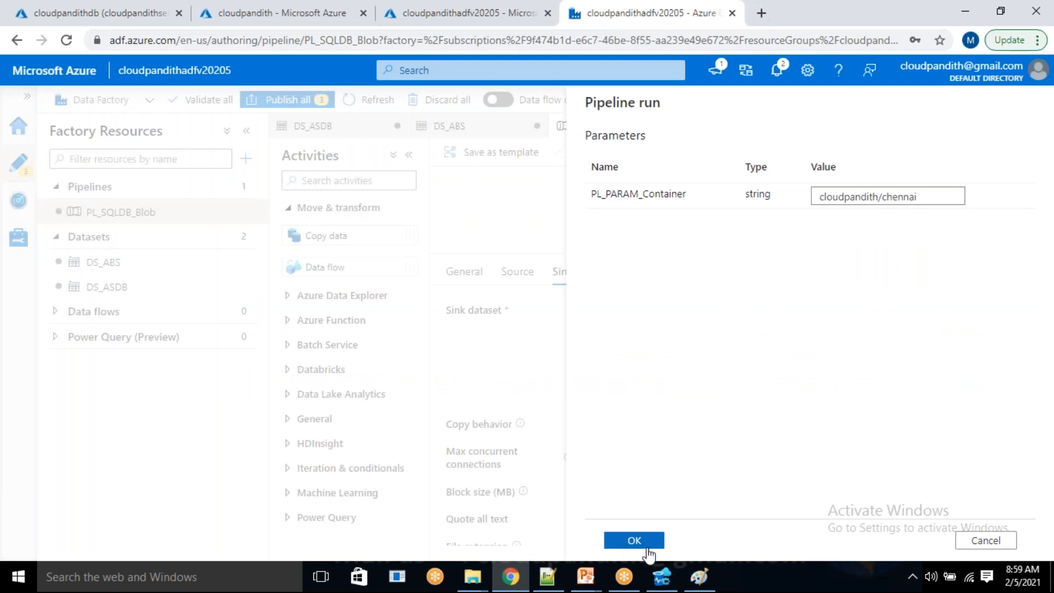
pyautogui.click(357, 12)
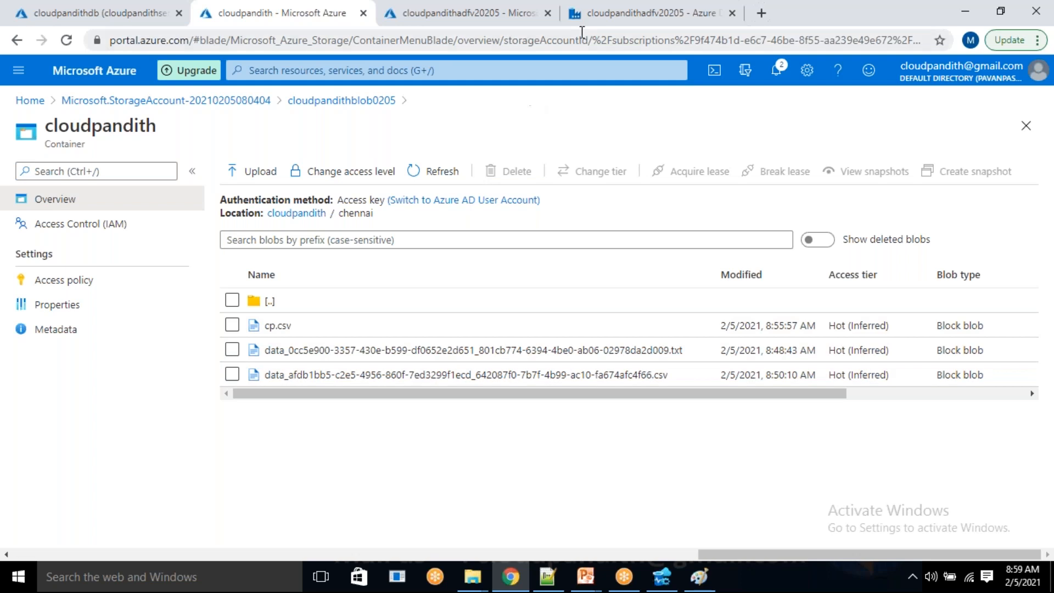
pyautogui.click(607, 2)
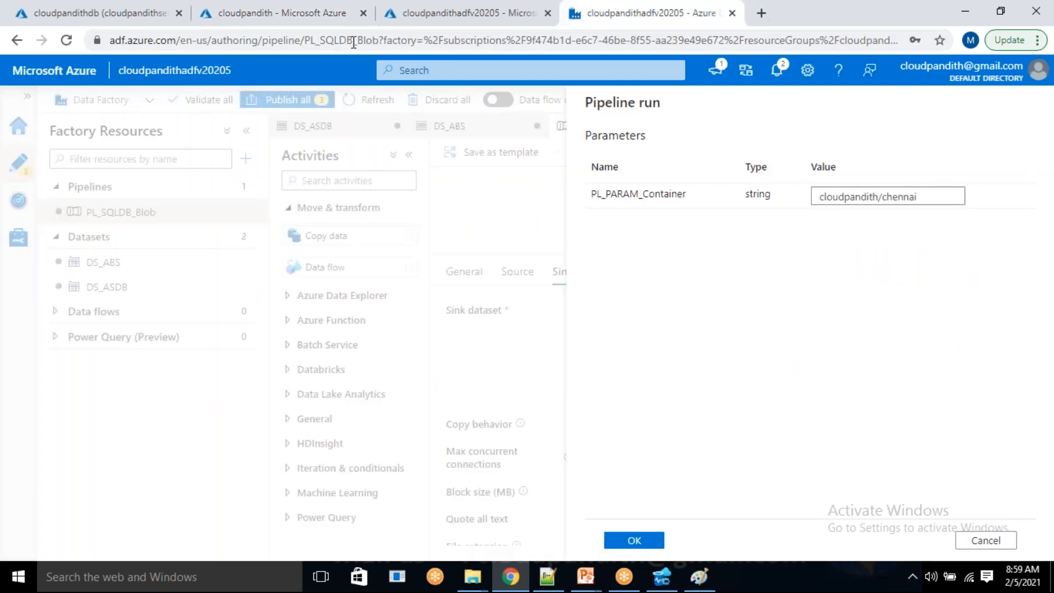
pyautogui.click(335, 2)
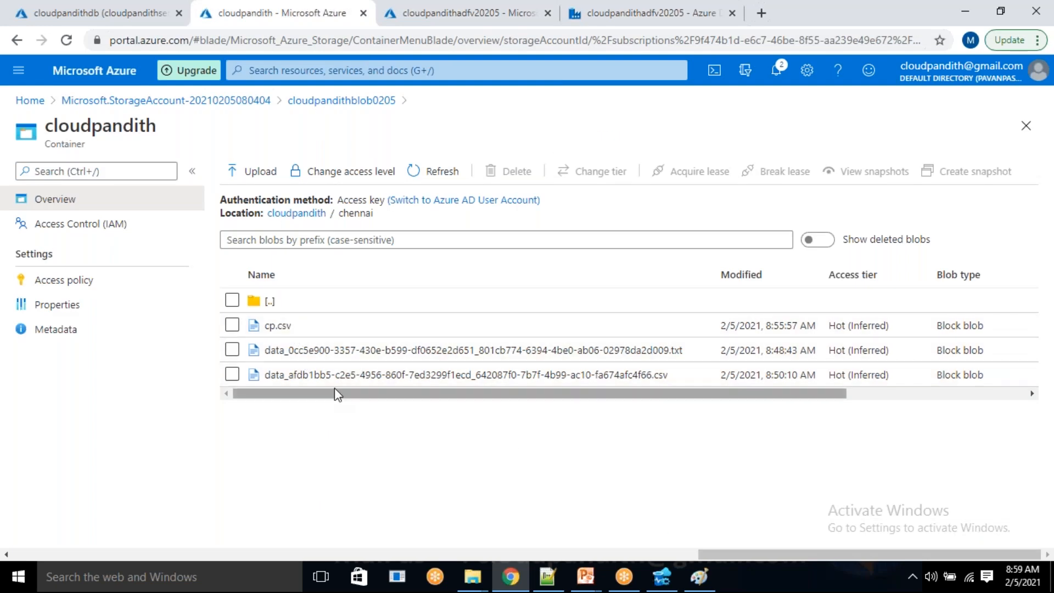
pyautogui.click(329, 325)
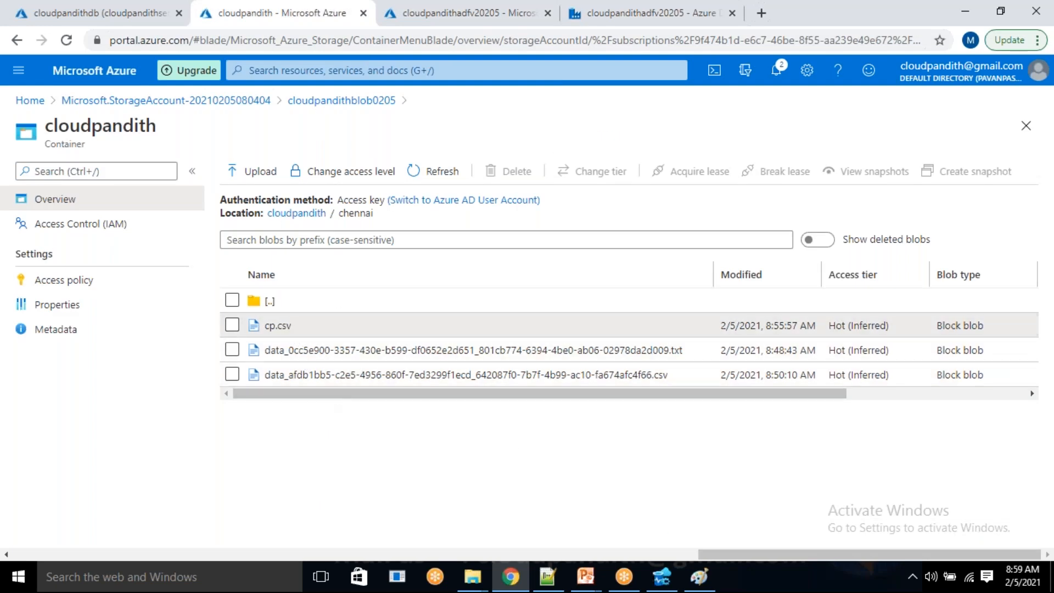
# Dismiss the run prompt, review the DS_ABS and DS_ASDB datasets, and return to PL_SQLDB_Blob
pyautogui.click(604, 16)
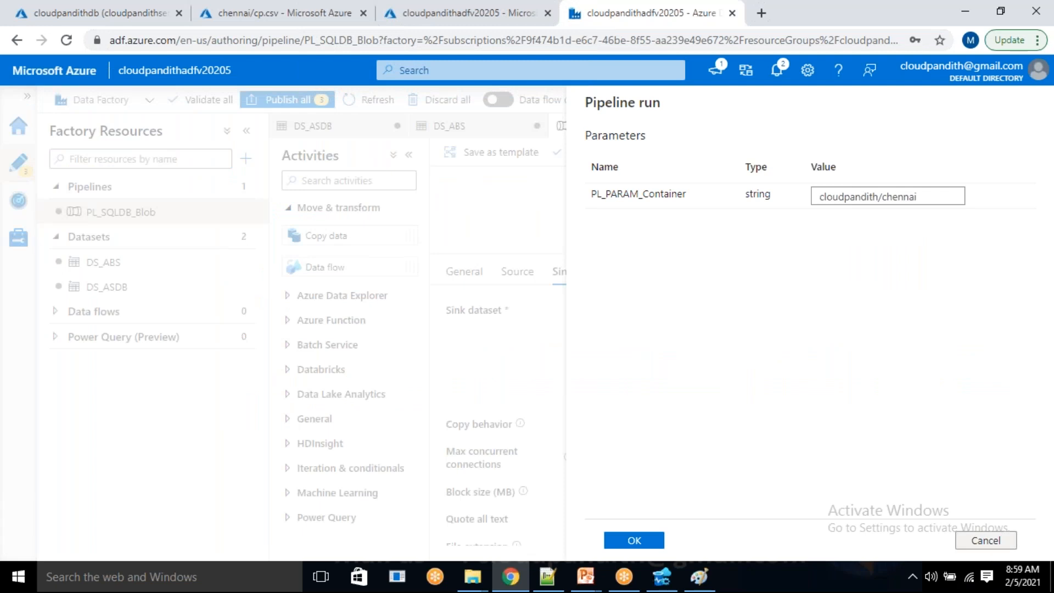
pyautogui.click(985, 540)
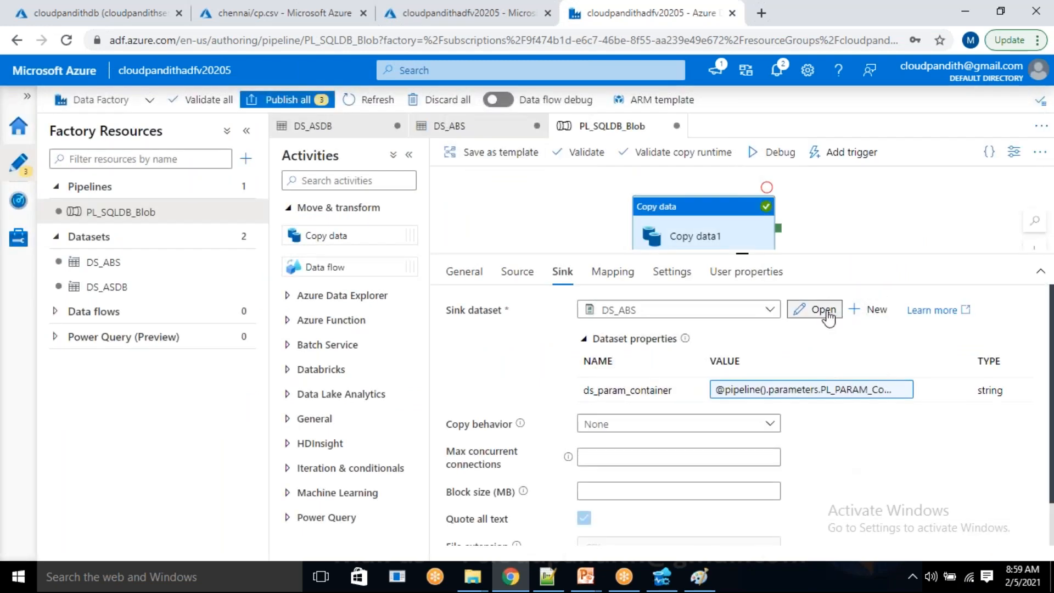
pyautogui.click(823, 310)
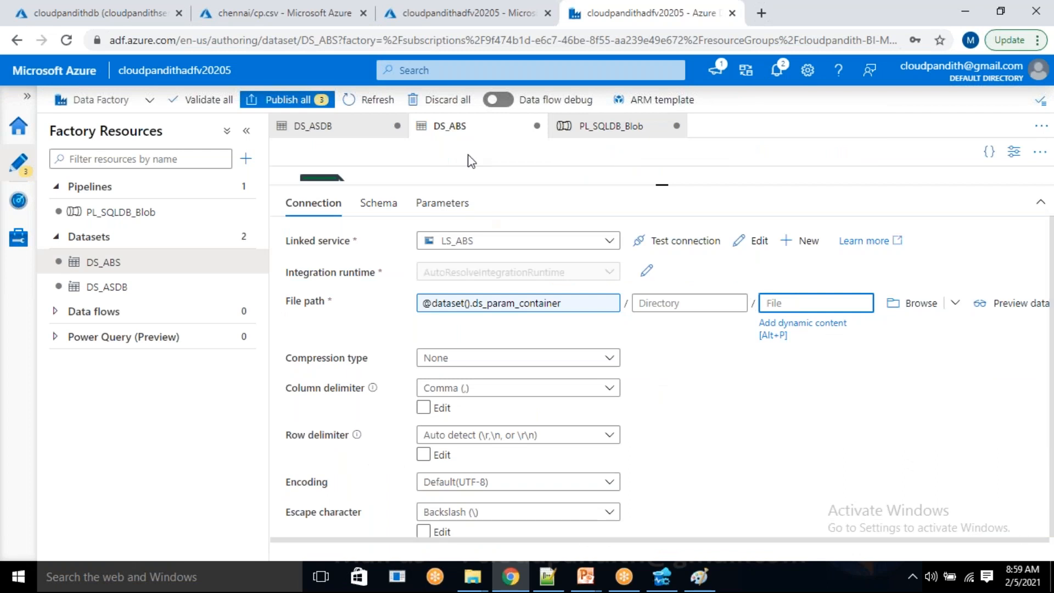
pyautogui.click(320, 127)
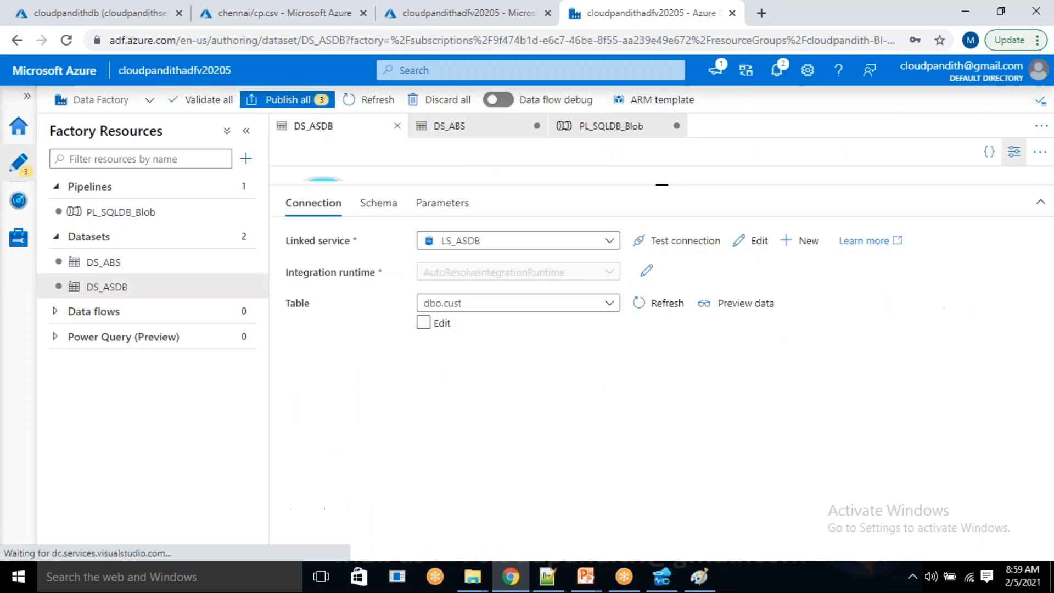
pyautogui.click(588, 127)
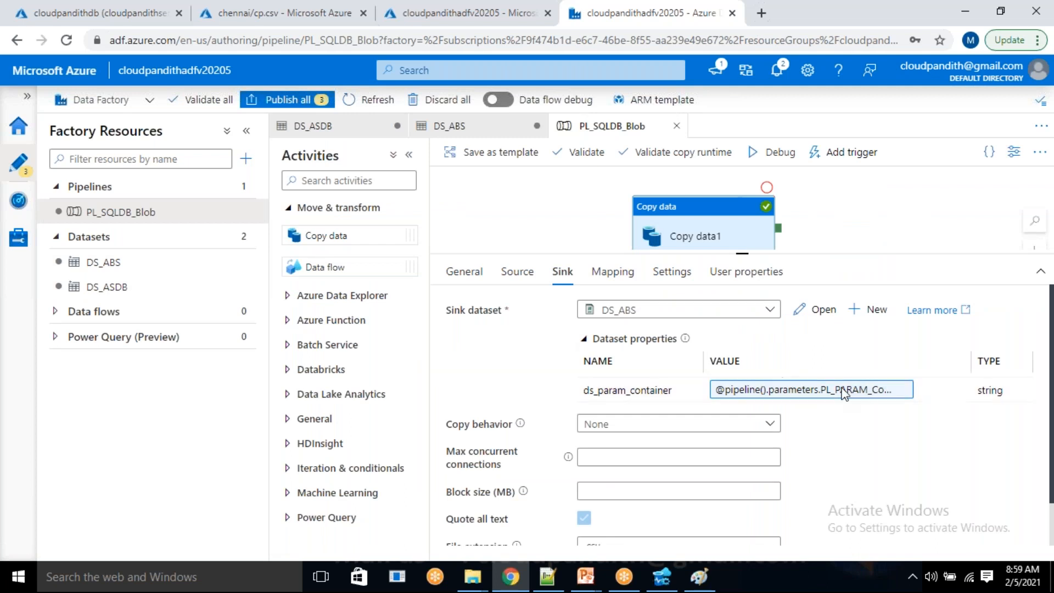
pyautogui.click(315, 8)
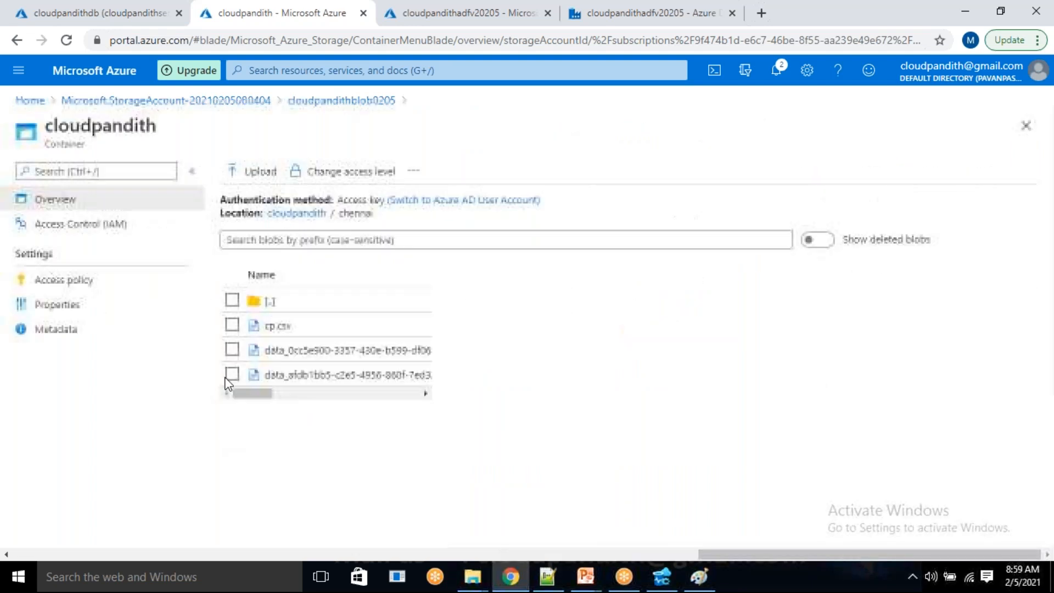
# Debug-run the pipeline with PL_PARAM_Container set to cloudpandith/chennai
pyautogui.click(650, 13)
pyautogui.click(761, 159)
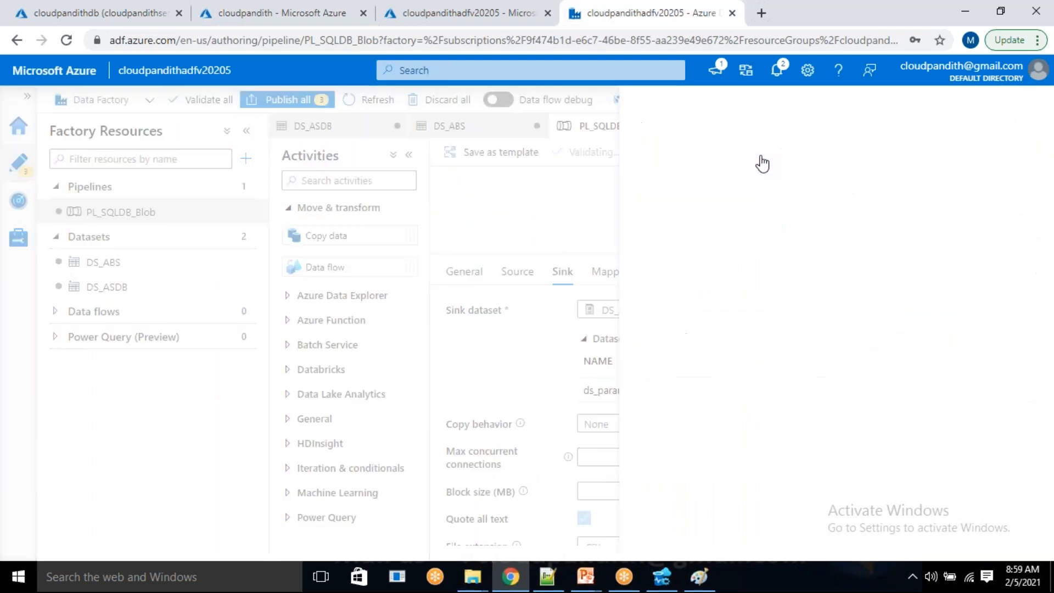
pyautogui.write('cloudpa')
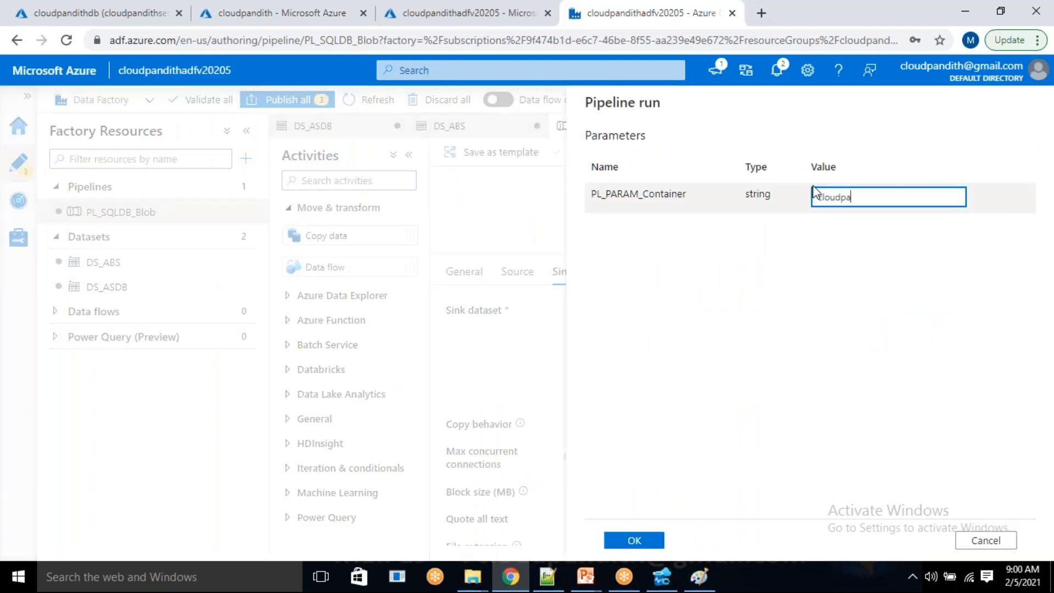
pyautogui.write('ndith/chennai')
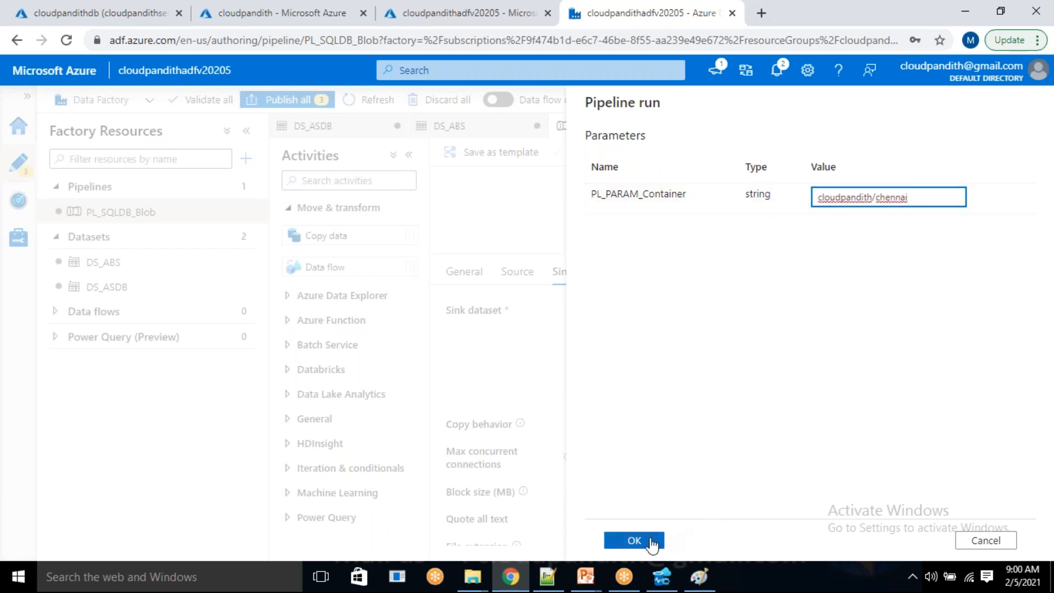
pyautogui.click(631, 541)
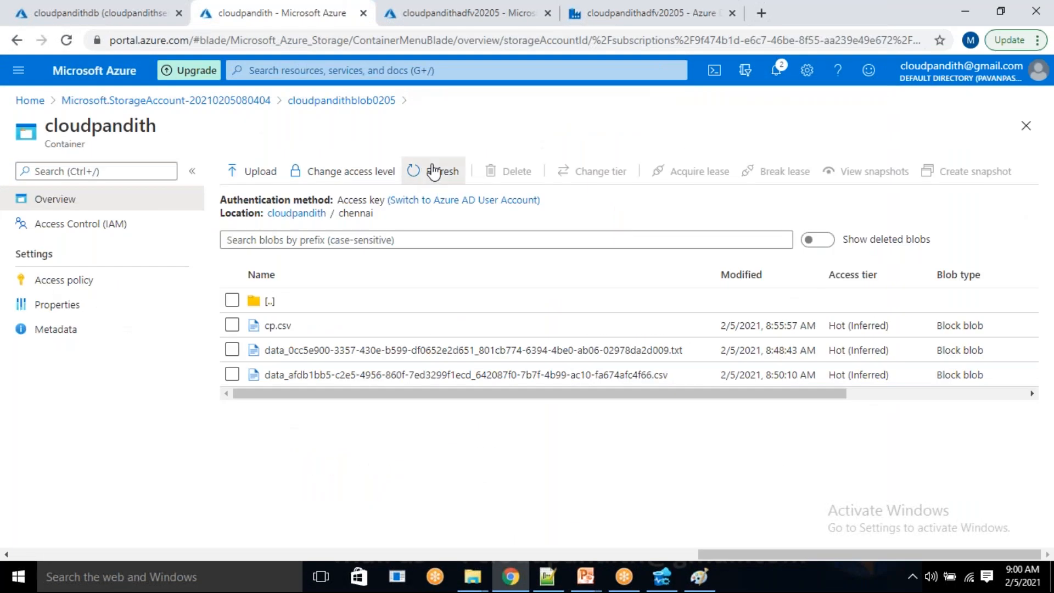
# Refresh the chennai folder until the new CSV appears, modified at 9:00:15
pyautogui.click(433, 172)
pyautogui.click(440, 173)
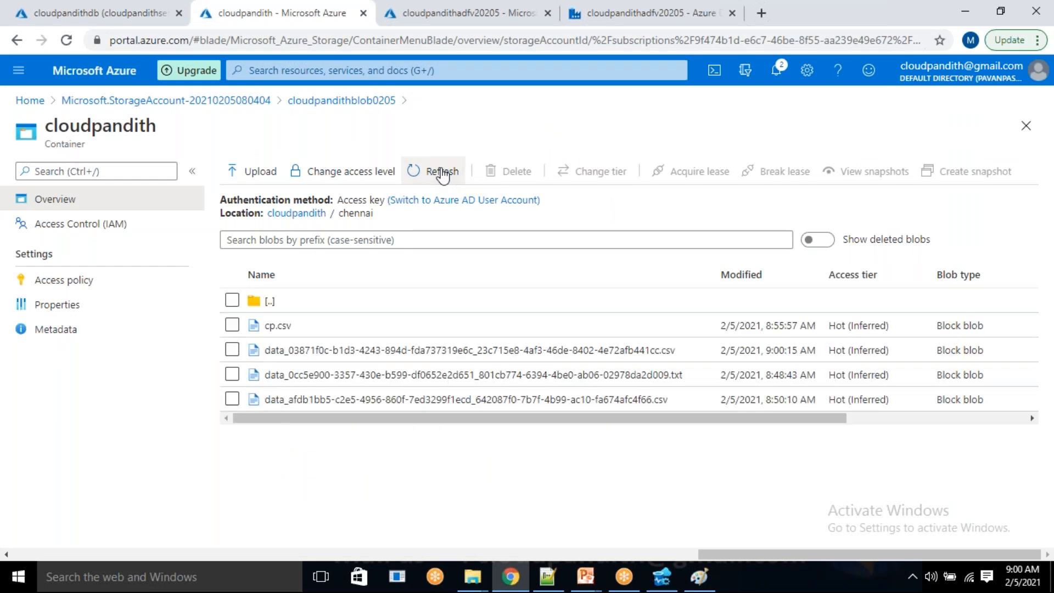
pyautogui.click(442, 173)
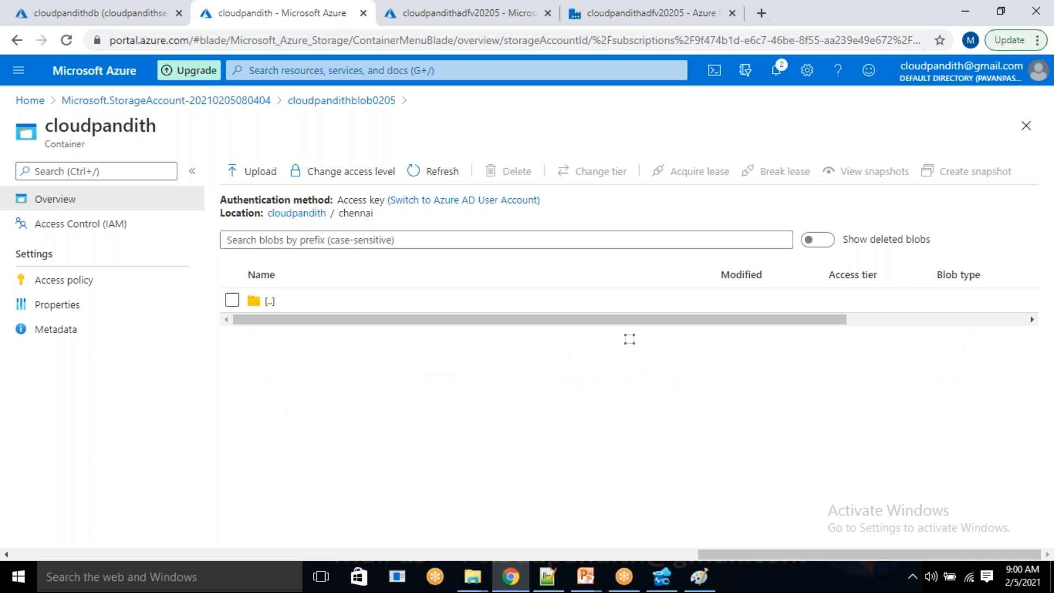
pyautogui.moveTo(766, 351); pyautogui.dragTo(792, 354)
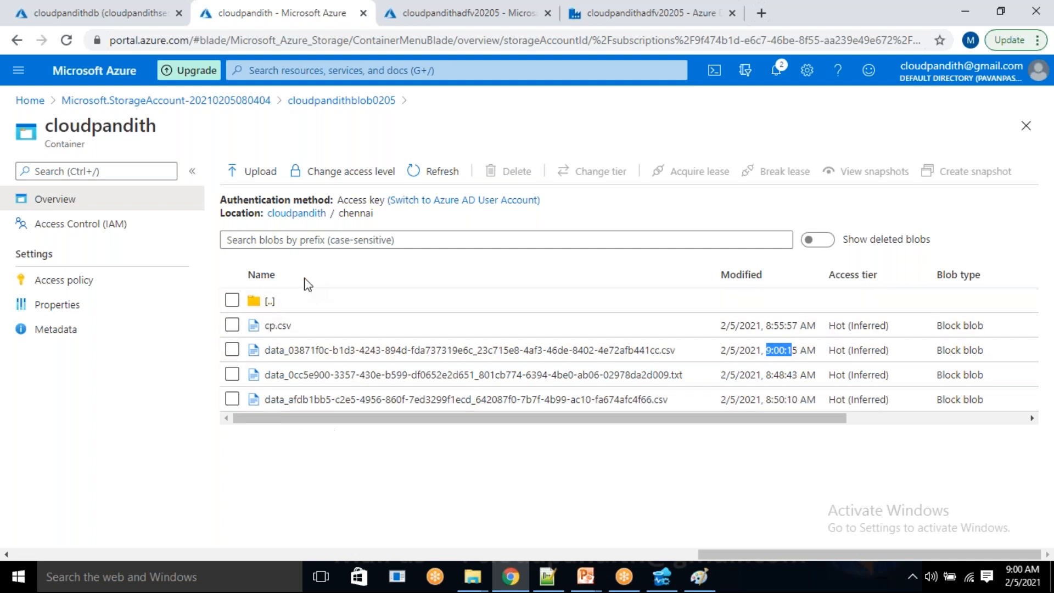
pyautogui.click(631, 21)
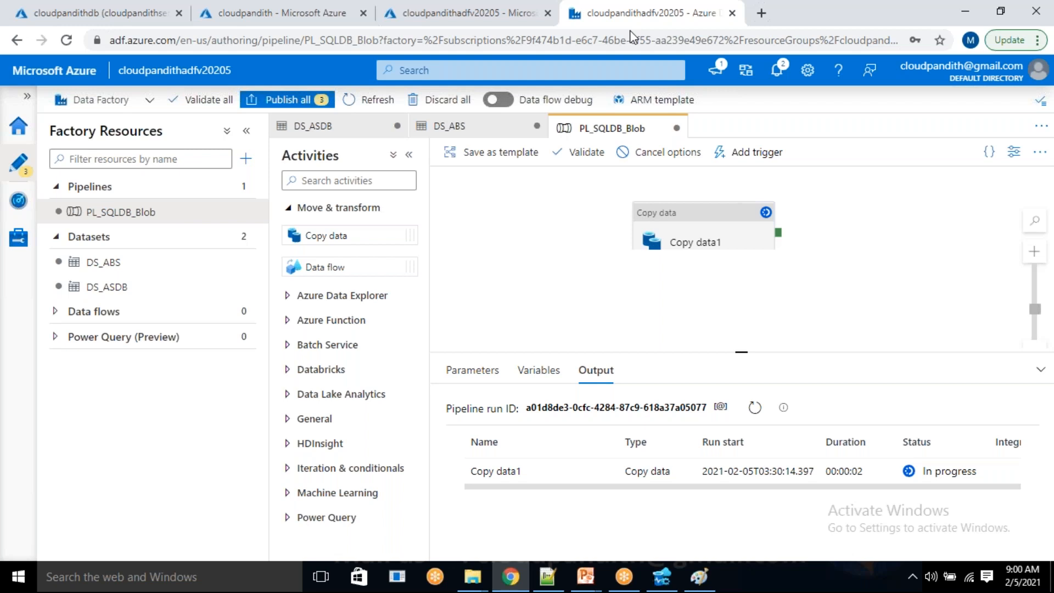
# Place a Delete activity on the canvas, linked on success into Copy data1
pyautogui.click(689, 215)
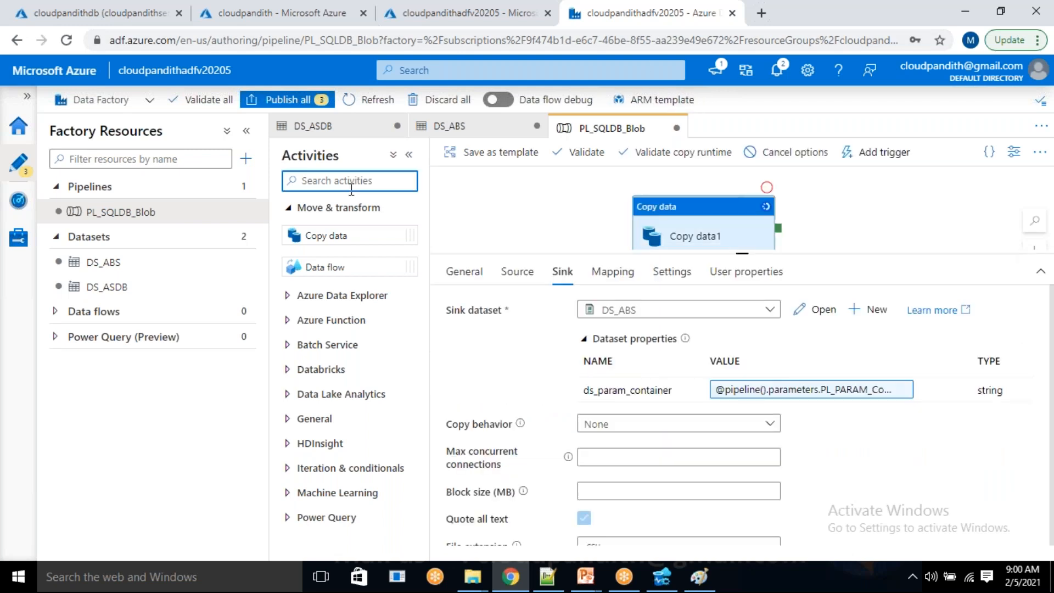
pyautogui.write('delete')
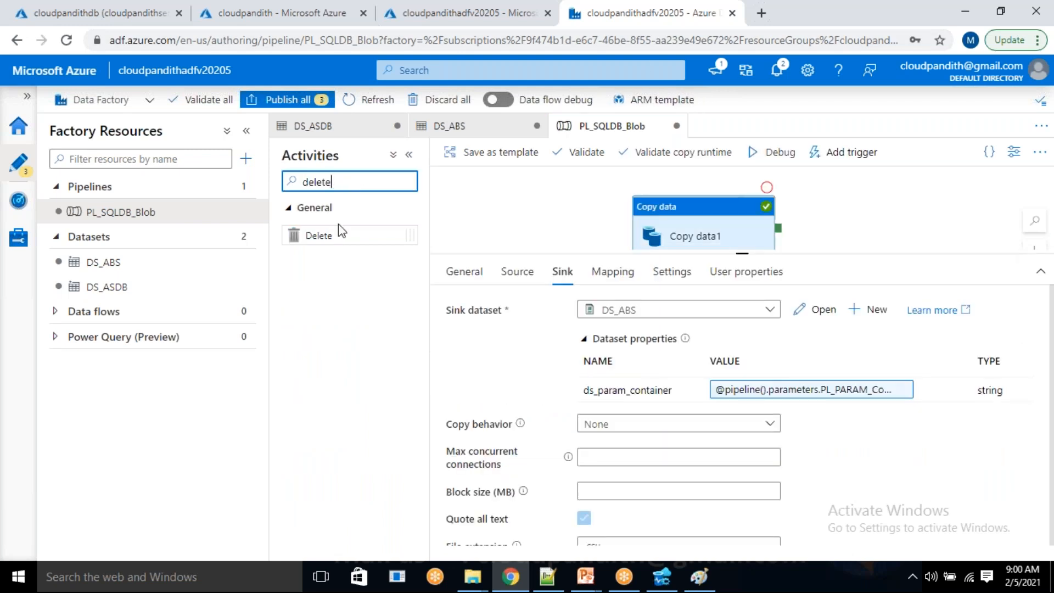
pyautogui.moveTo(329, 233); pyautogui.dragTo(527, 210)
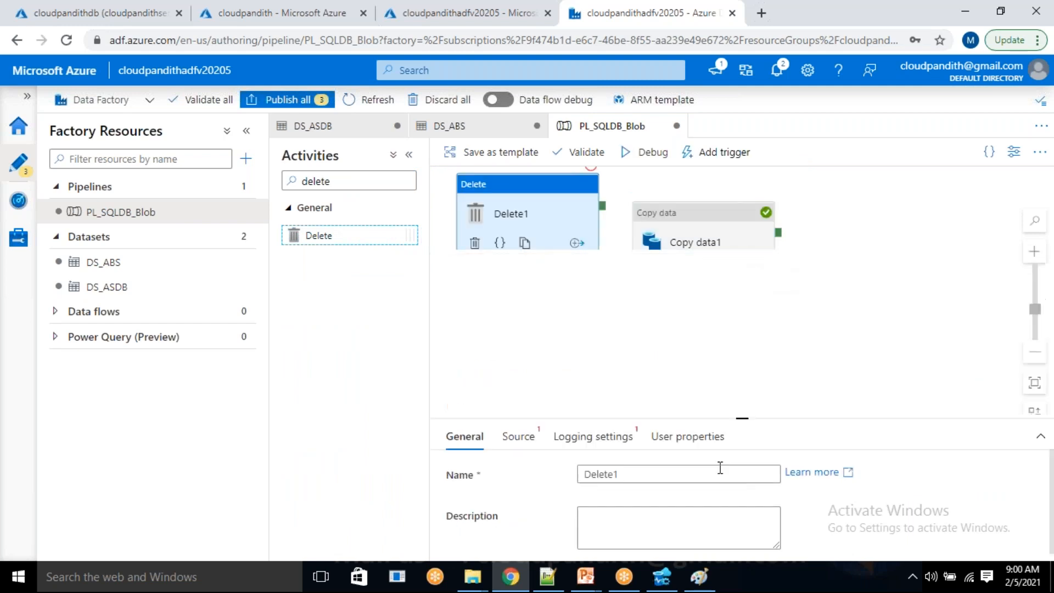
pyautogui.moveTo(668, 239); pyautogui.dragTo(743, 256)
pyautogui.moveTo(559, 212)
pyautogui.mouseDown()
pyautogui.moveTo(590, 313)
pyautogui.moveTo(740, 256)
pyautogui.mouseUp()
pyautogui.click(663, 316)
pyautogui.rightClick(671, 300)
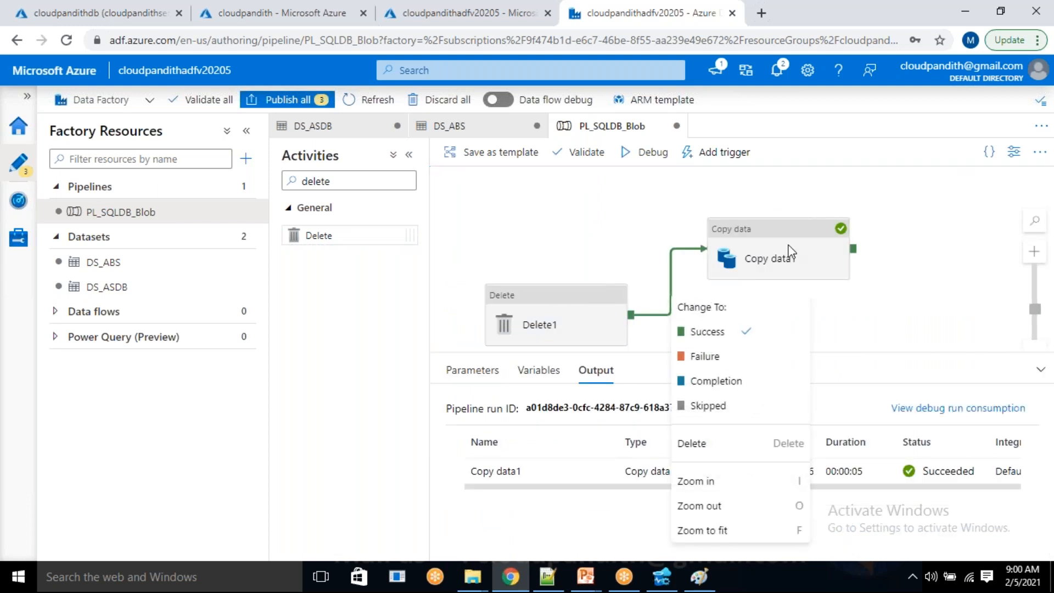
pyautogui.click(633, 307)
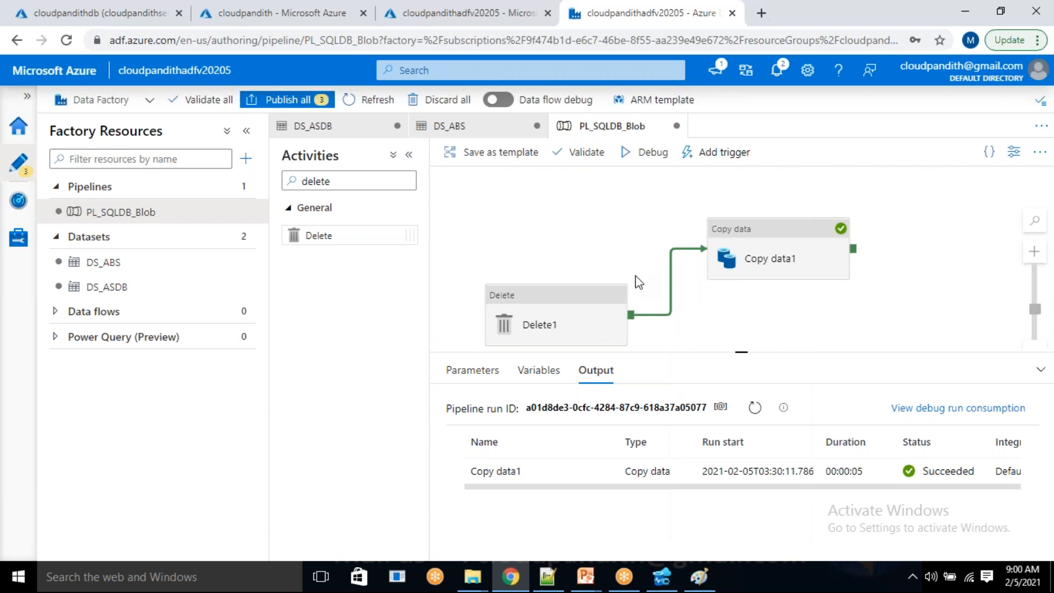
pyautogui.moveTo(574, 305); pyautogui.dragTo(595, 245)
pyautogui.moveTo(738, 472); pyautogui.dragTo(734, 384)
pyautogui.click(518, 402)
# Choose DS_ABS as the dataset Delete1 clears
pyautogui.click(642, 441)
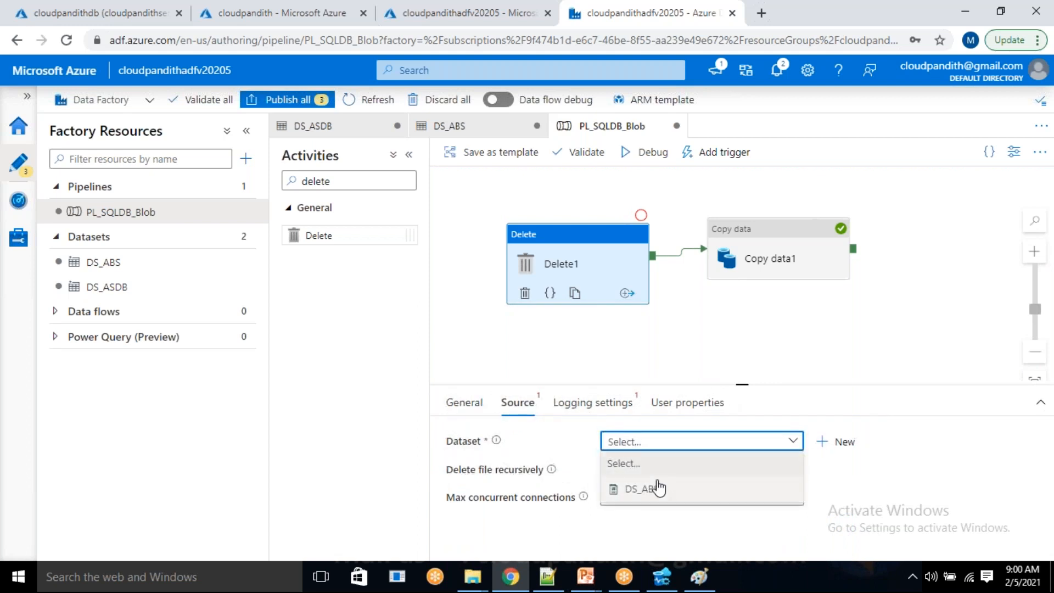
pyautogui.click(657, 488)
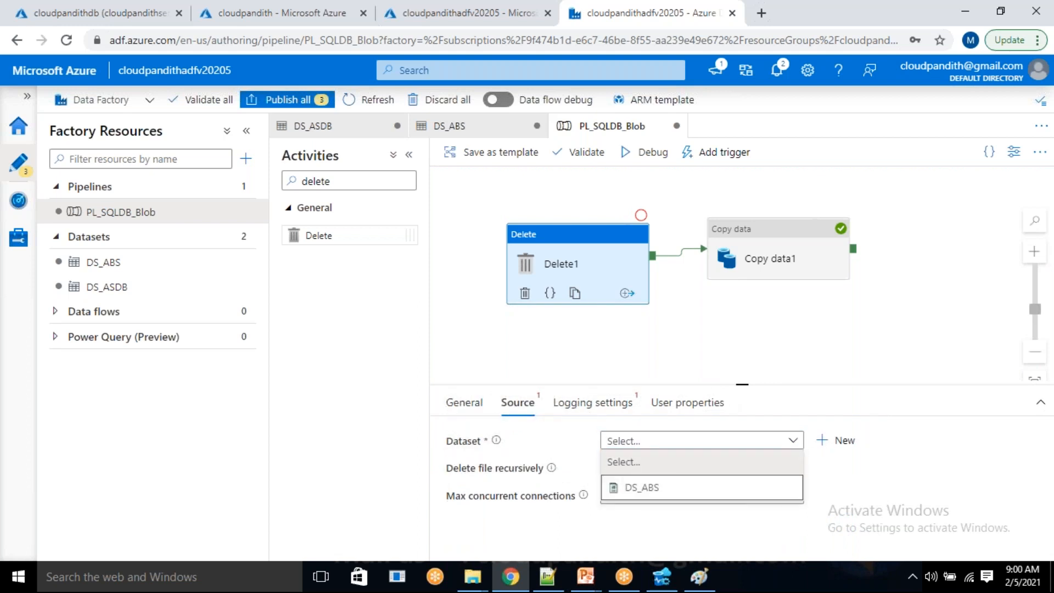
pyautogui.scroll(-2, 766, 491)
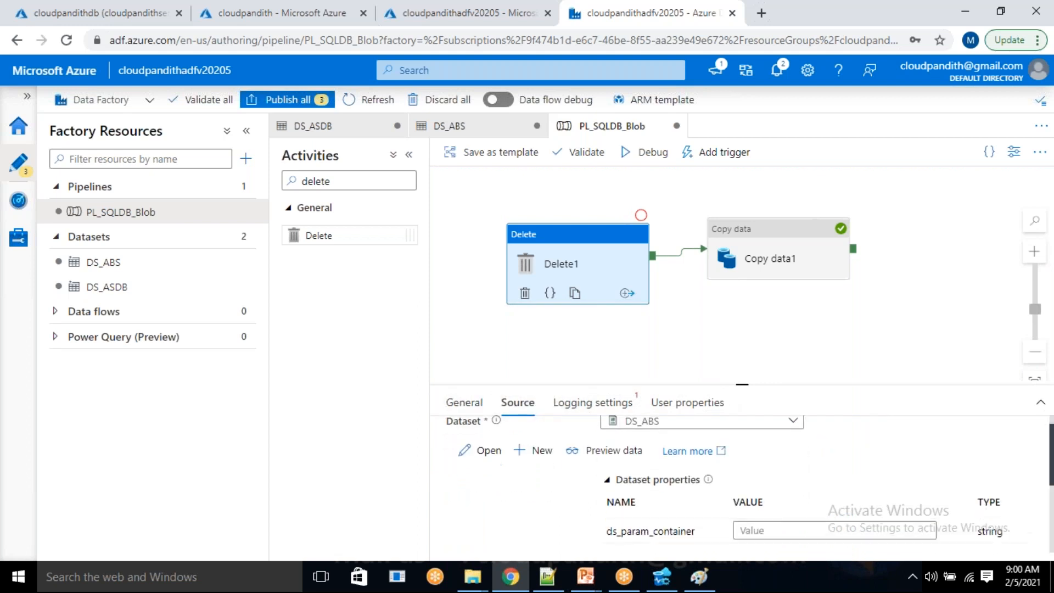
pyautogui.click(758, 474)
pyautogui.click(774, 488)
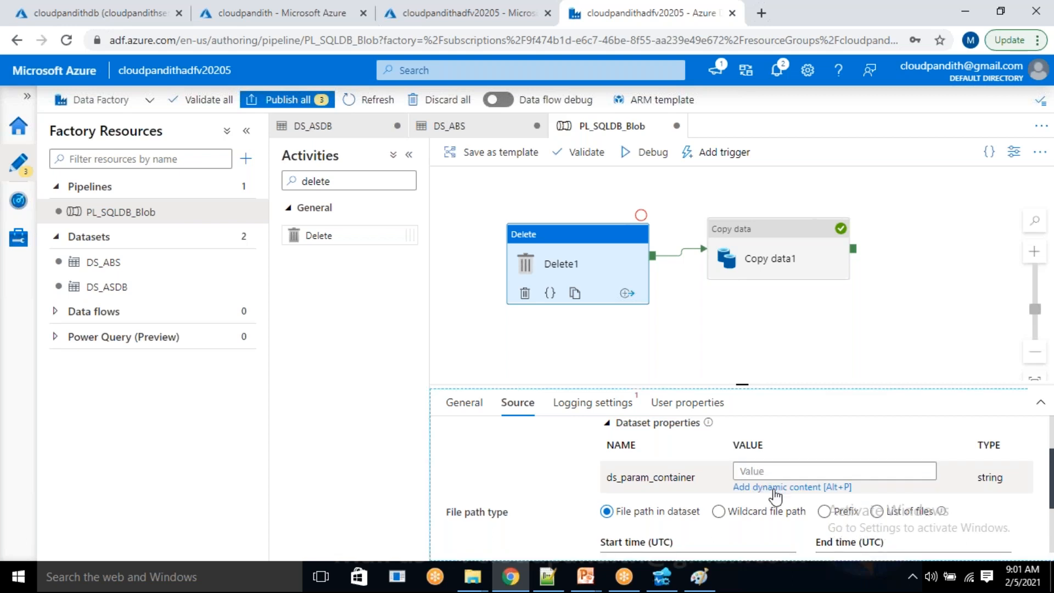
pyautogui.click(775, 489)
pyautogui.scroll(-3, 690, 470)
pyautogui.click(656, 493)
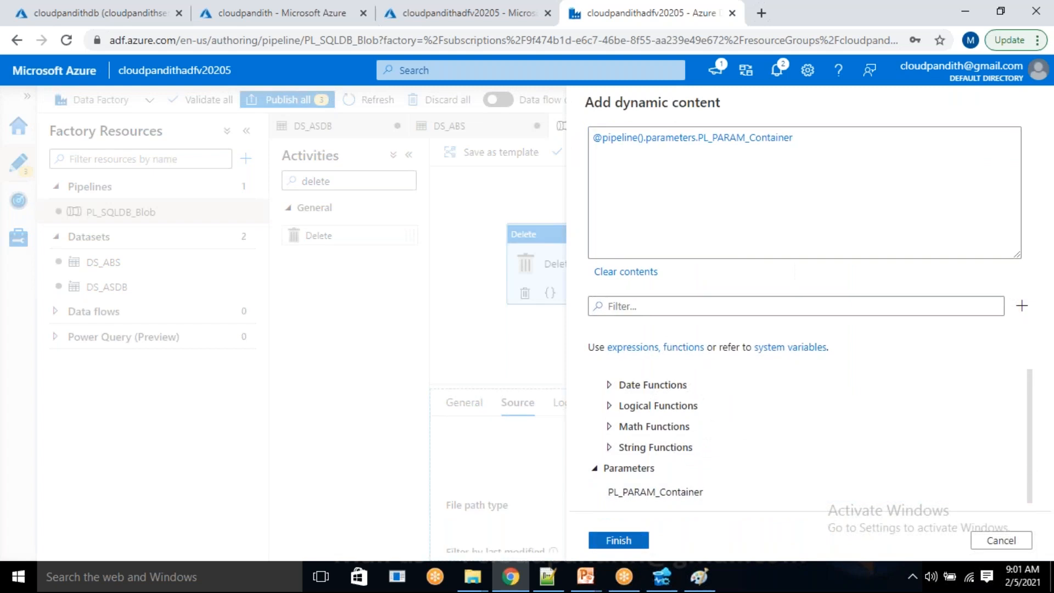
pyautogui.click(618, 540)
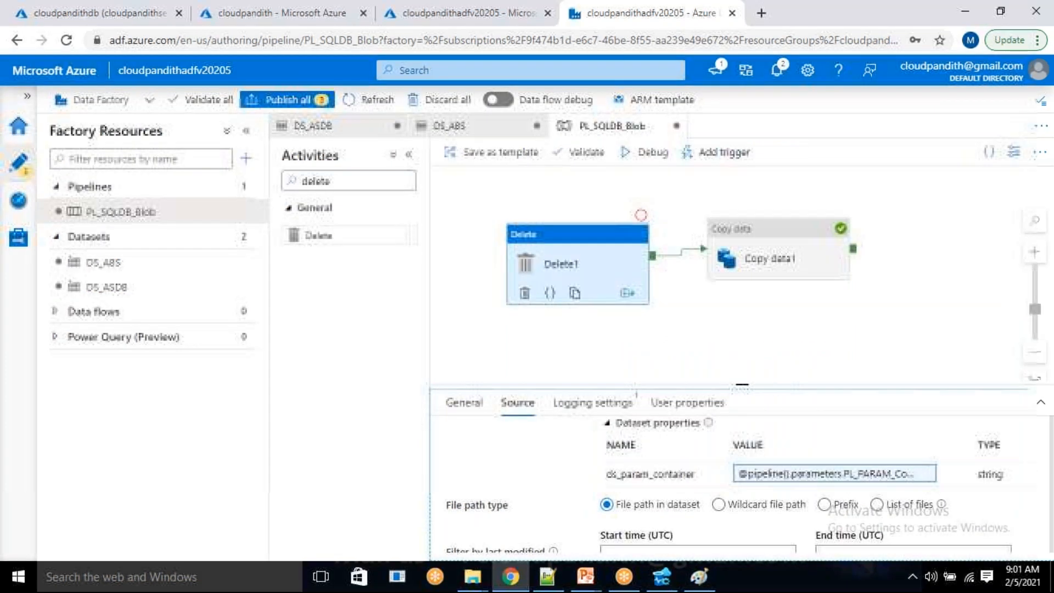
pyautogui.click(657, 159)
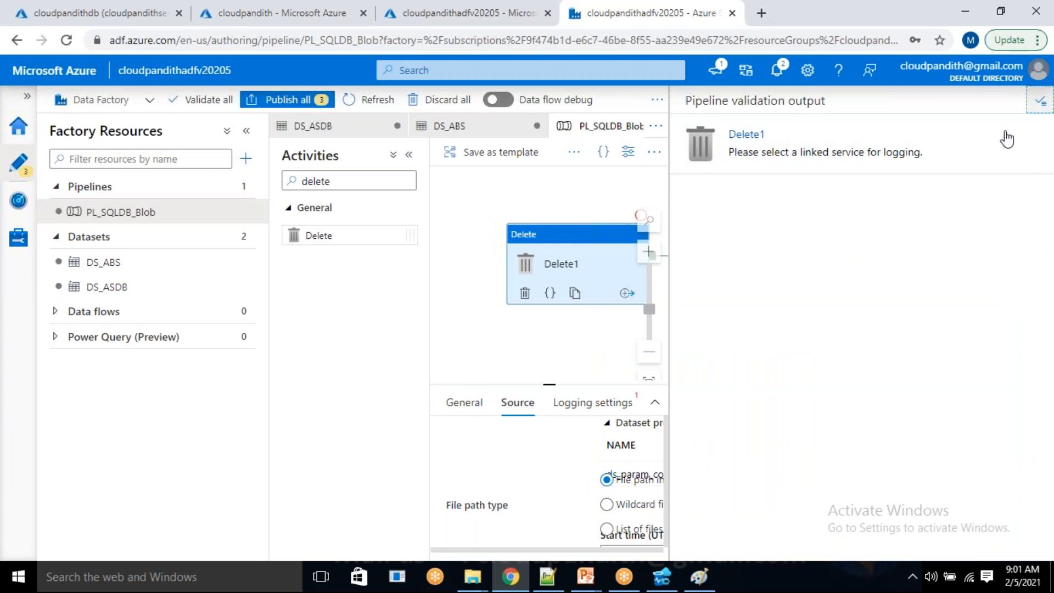
# Dismiss the validation error and disable logging on Delete1
pyautogui.click(600, 366)
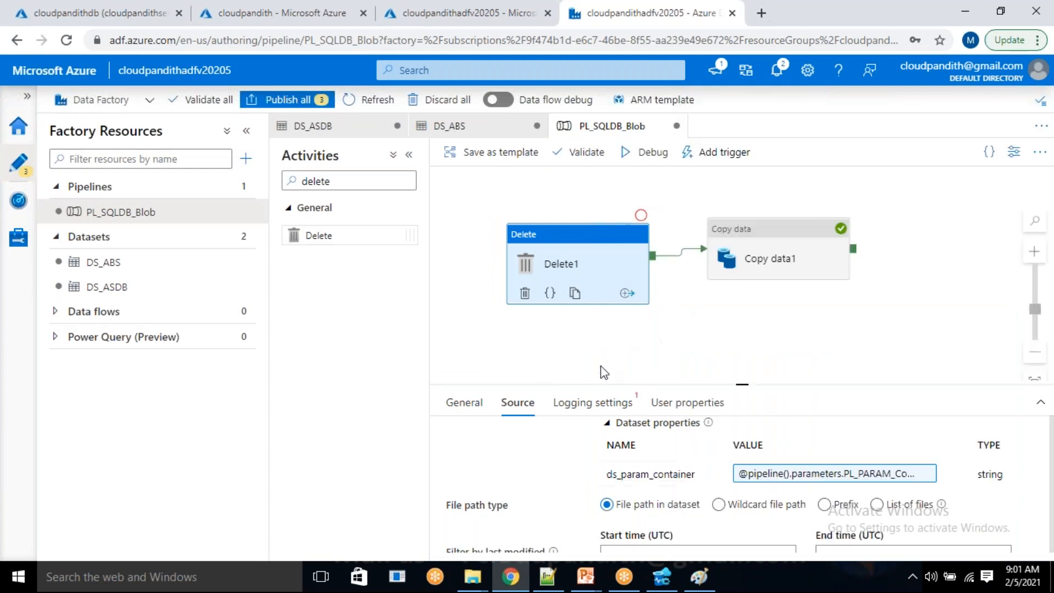
pyautogui.click(588, 406)
pyautogui.click(615, 436)
pyautogui.click(517, 405)
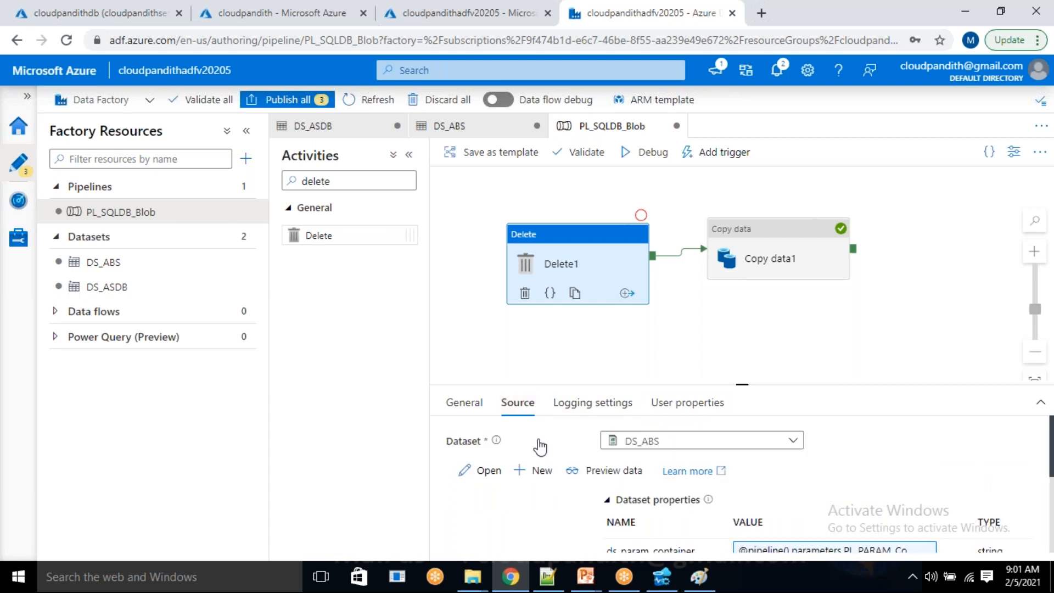
pyautogui.scroll(-3, 502, 503)
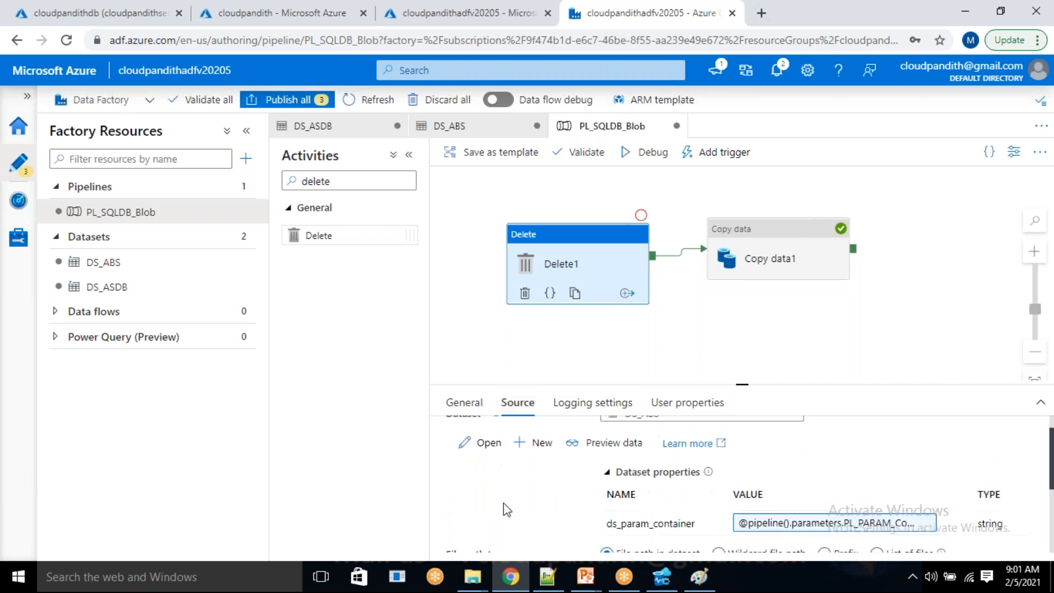
# Start a debug run, clear the cloudpandith/chennai container value, and cancel without running
pyautogui.click(653, 155)
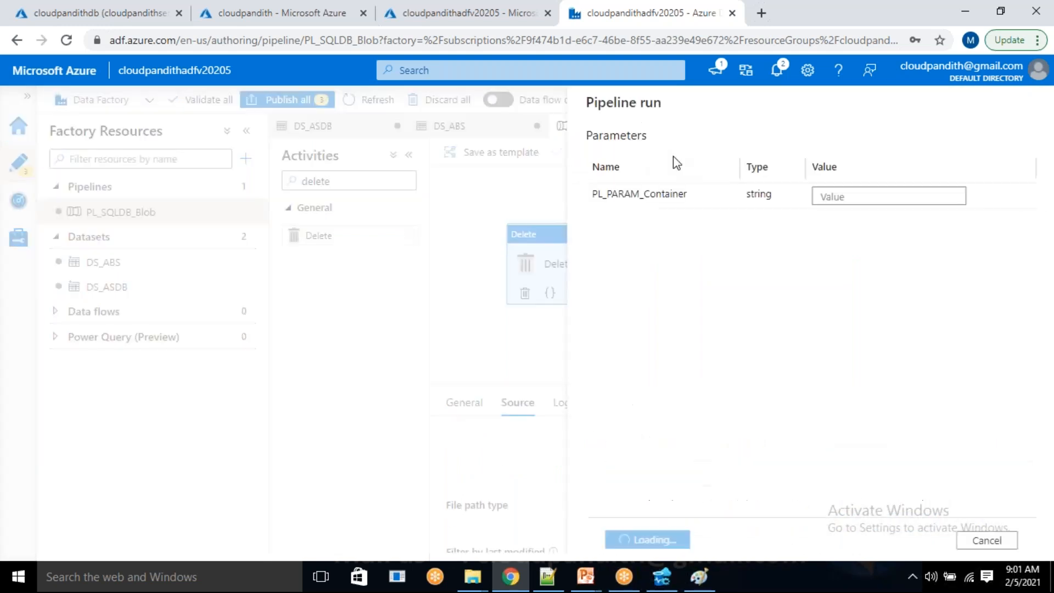
pyautogui.write('cloudpa')
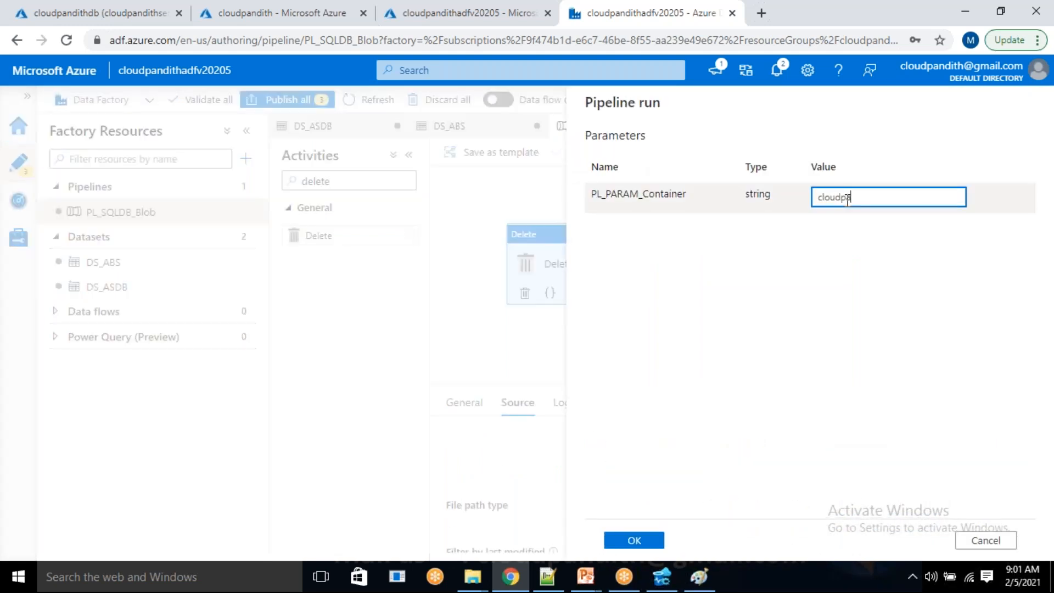
pyautogui.write('ndith/chennai')
pyautogui.tripleClick(846, 200)
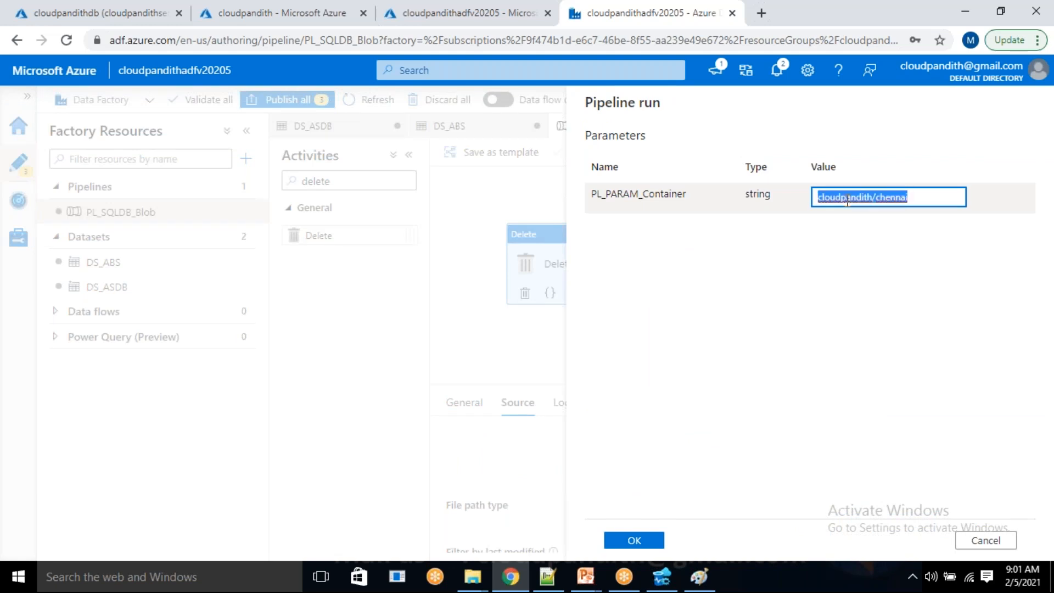
pyautogui.press('BackSpace')
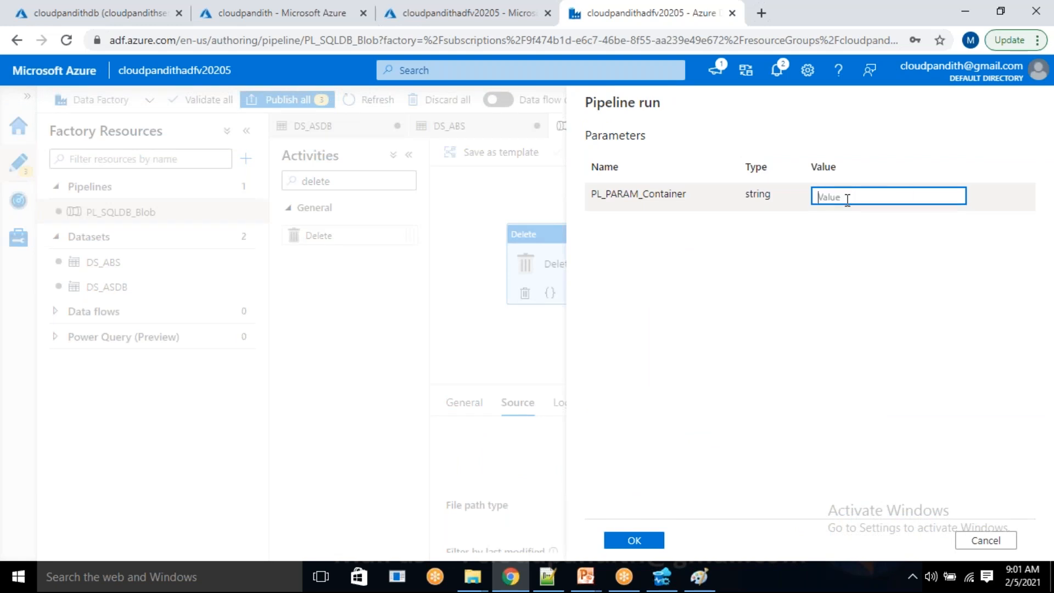
pyautogui.click(985, 540)
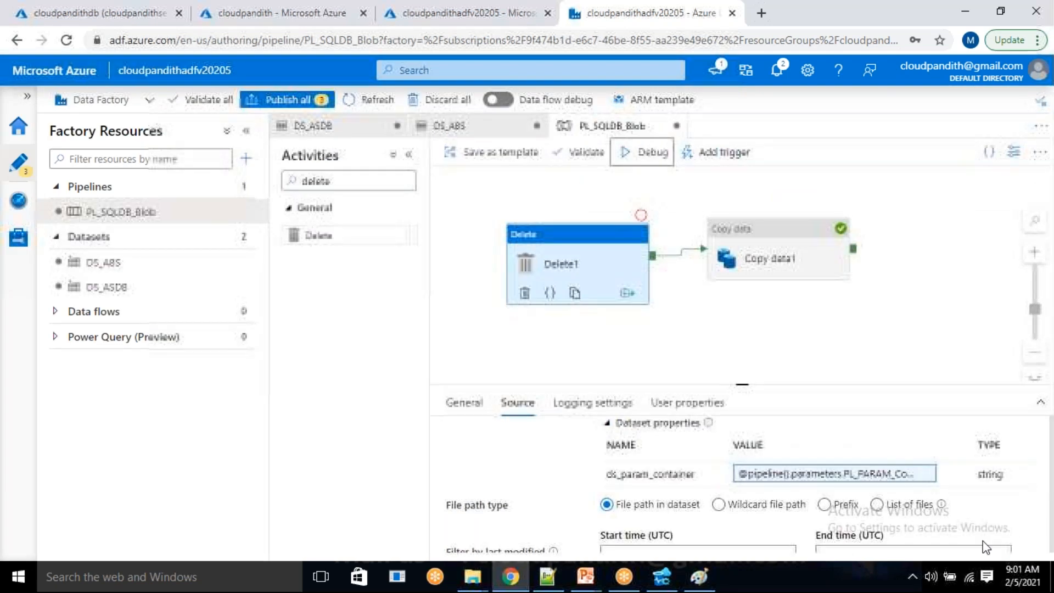
pyautogui.click(530, 263)
pyautogui.scroll(-2, 693, 498)
# Set Delete1's file path type to Prefix with * as the prefix
pyautogui.scroll(1, 802, 454)
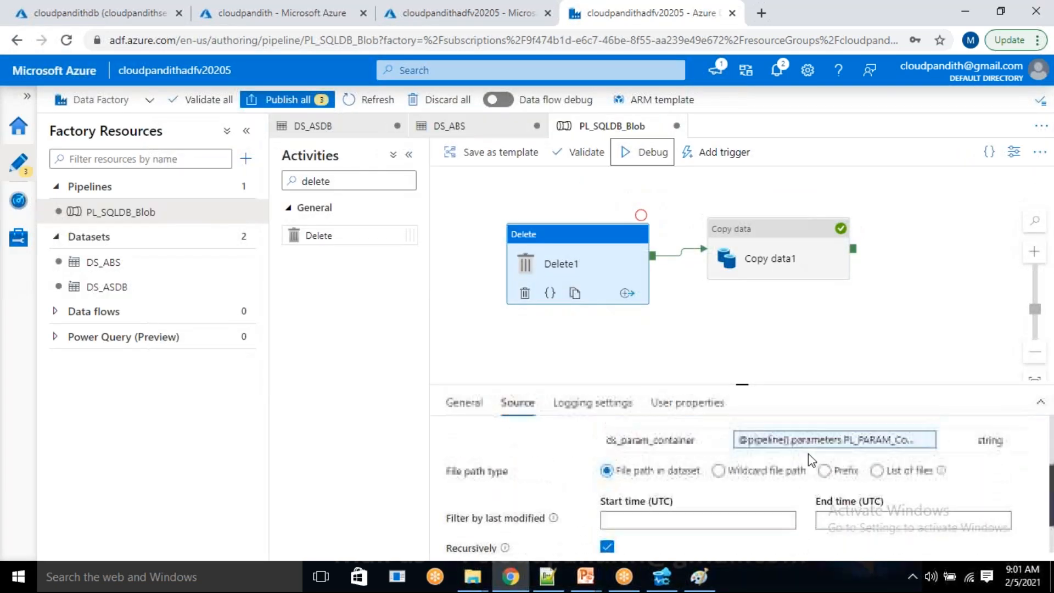
pyautogui.scroll(1, 806, 472)
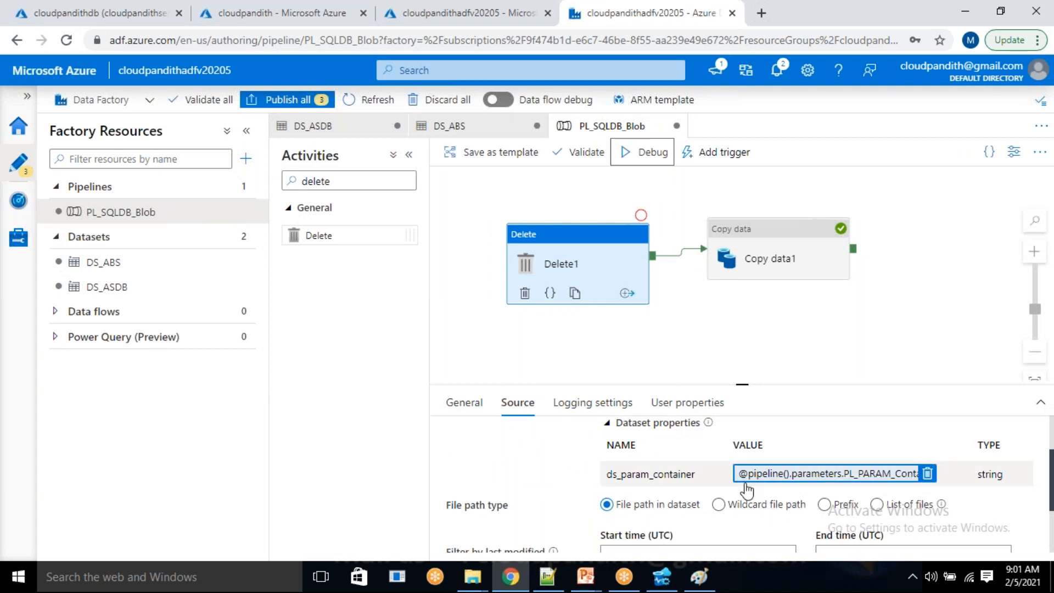
pyautogui.click(823, 504)
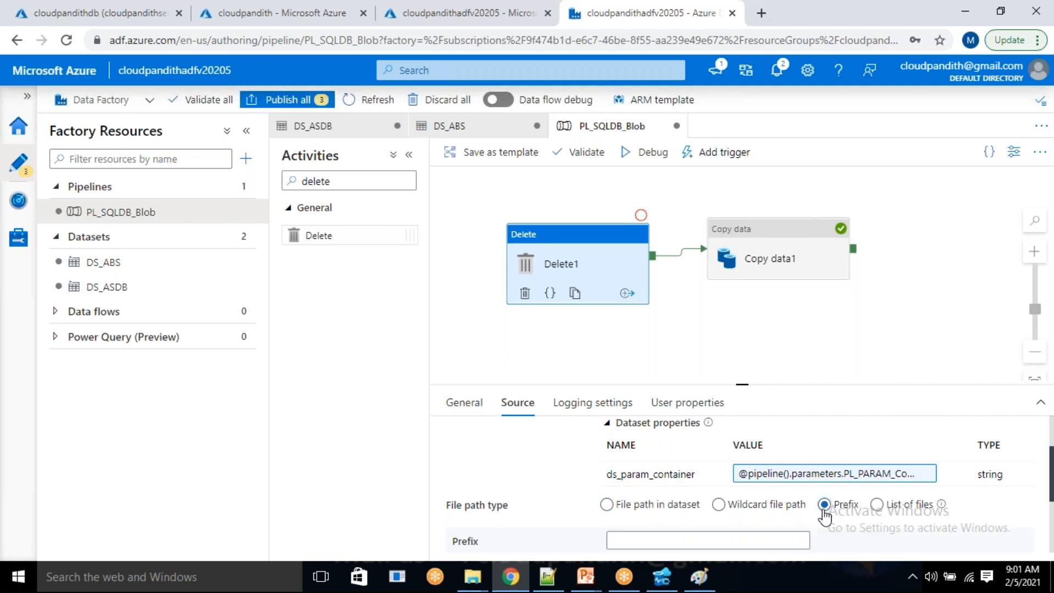
pyautogui.scroll(-2, 823, 514)
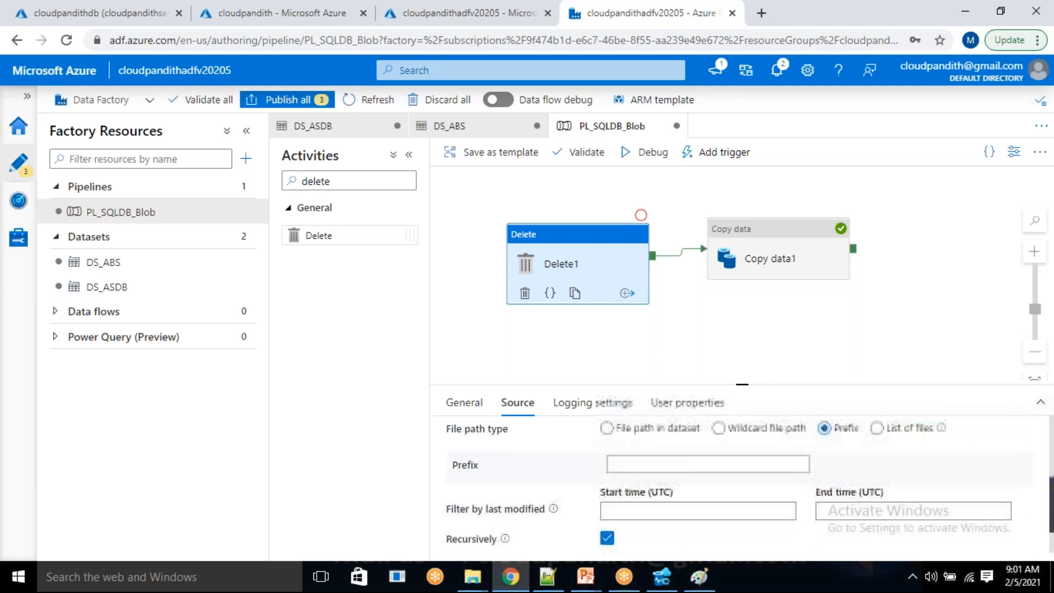
pyautogui.click(702, 462)
pyautogui.write('*')
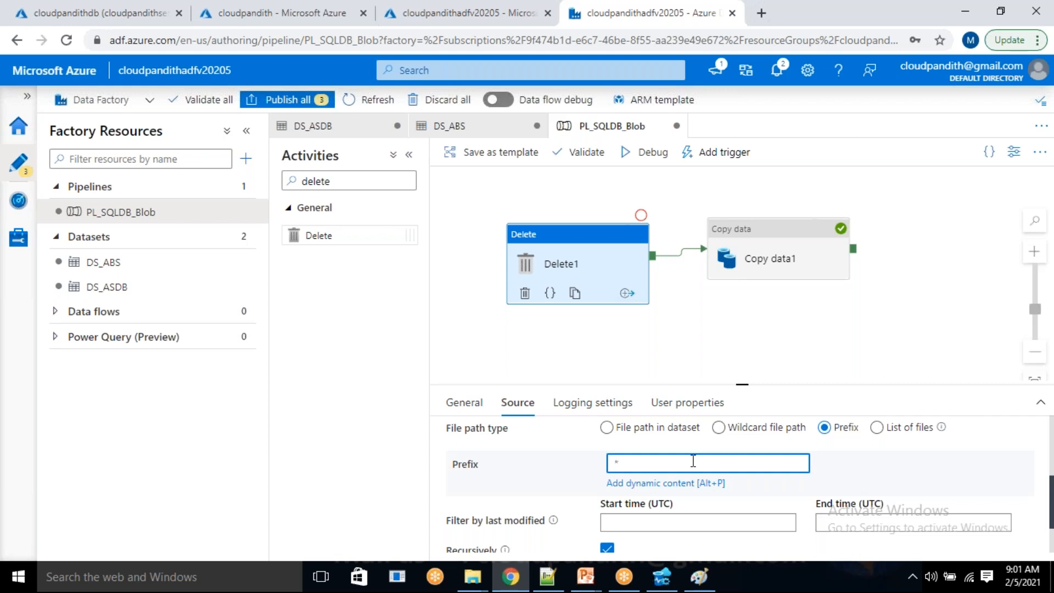
pyautogui.click(767, 254)
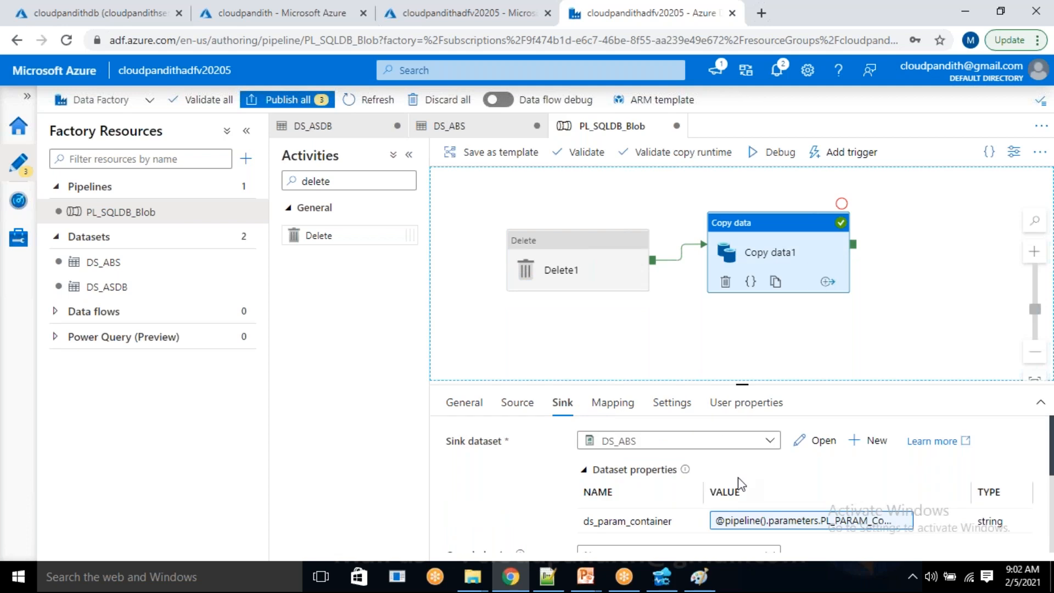
pyautogui.click(548, 269)
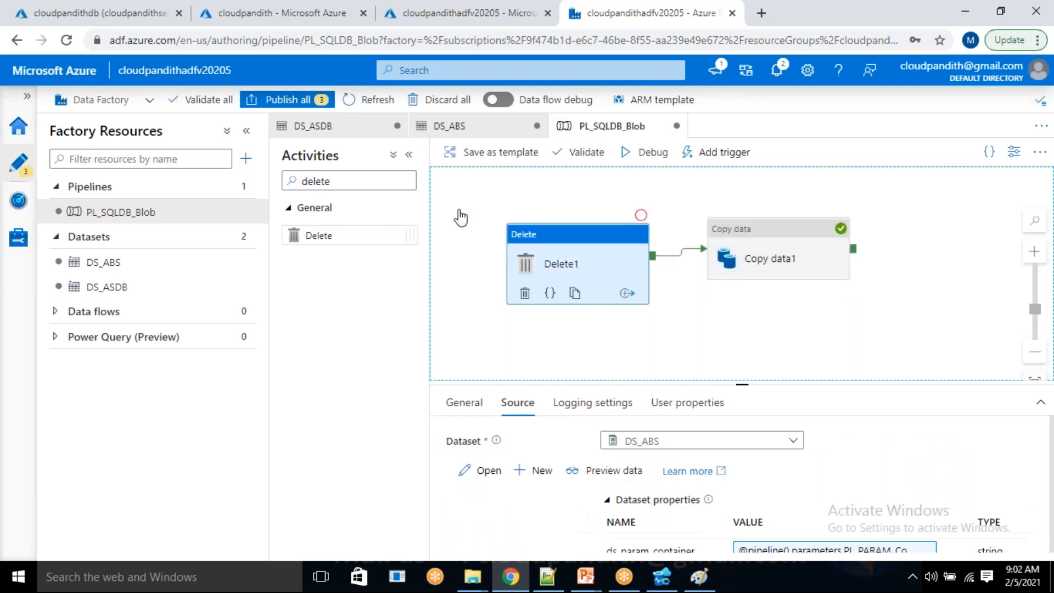
# Check the blob folder, then debug-run PL_SQLDB_Blob with container cloudpandith/chennai and view output
pyautogui.click(267, 9)
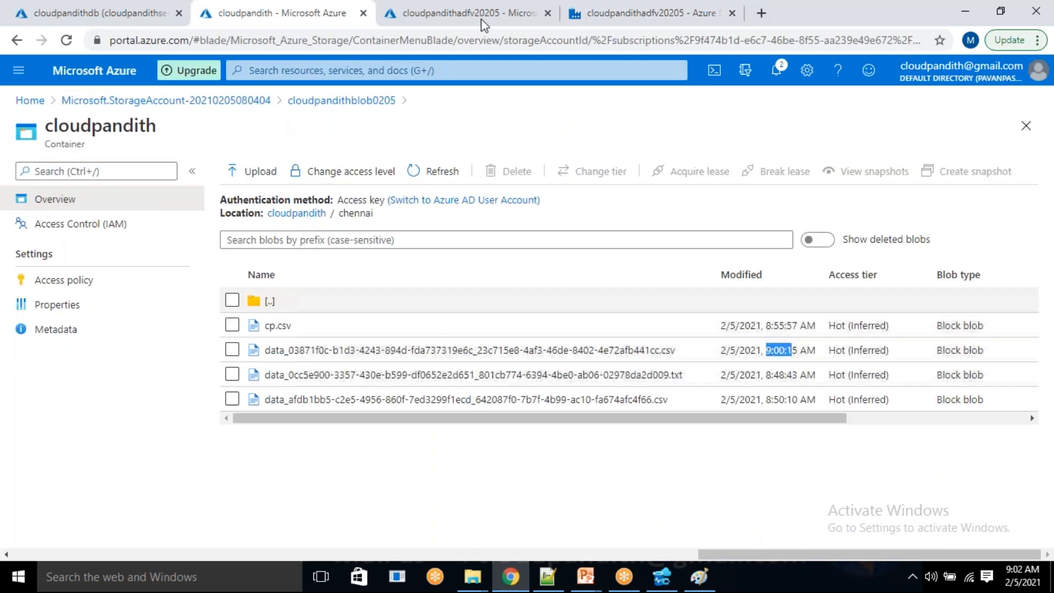
pyautogui.click(604, 13)
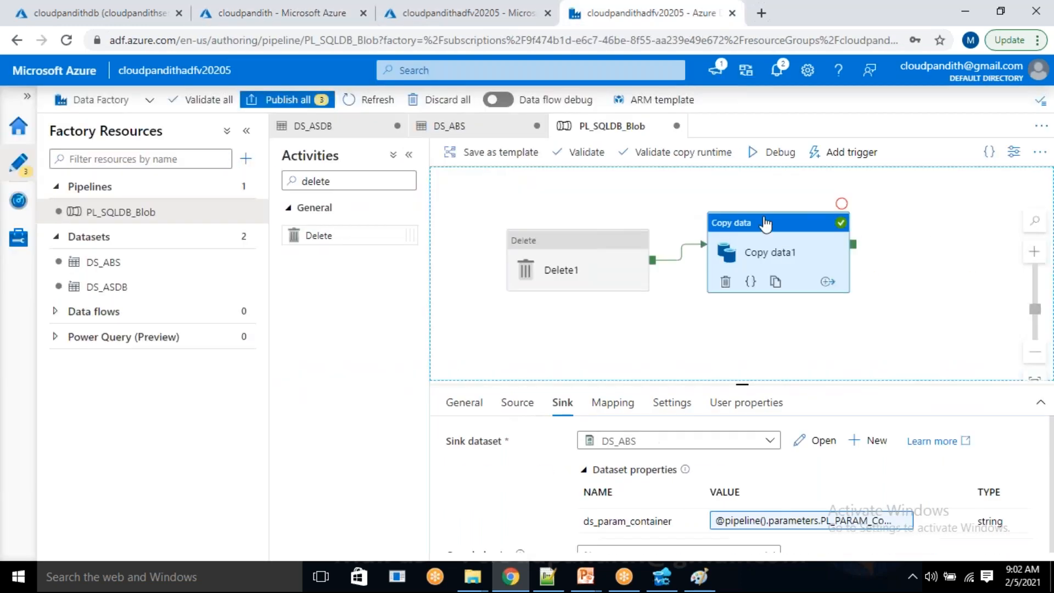
pyautogui.click(774, 163)
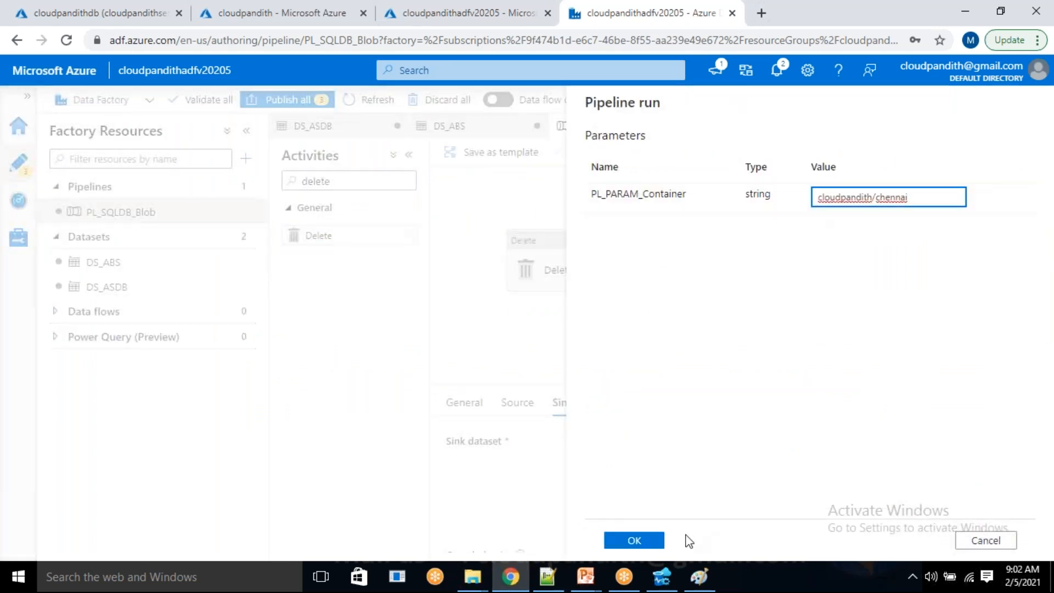
pyautogui.click(661, 541)
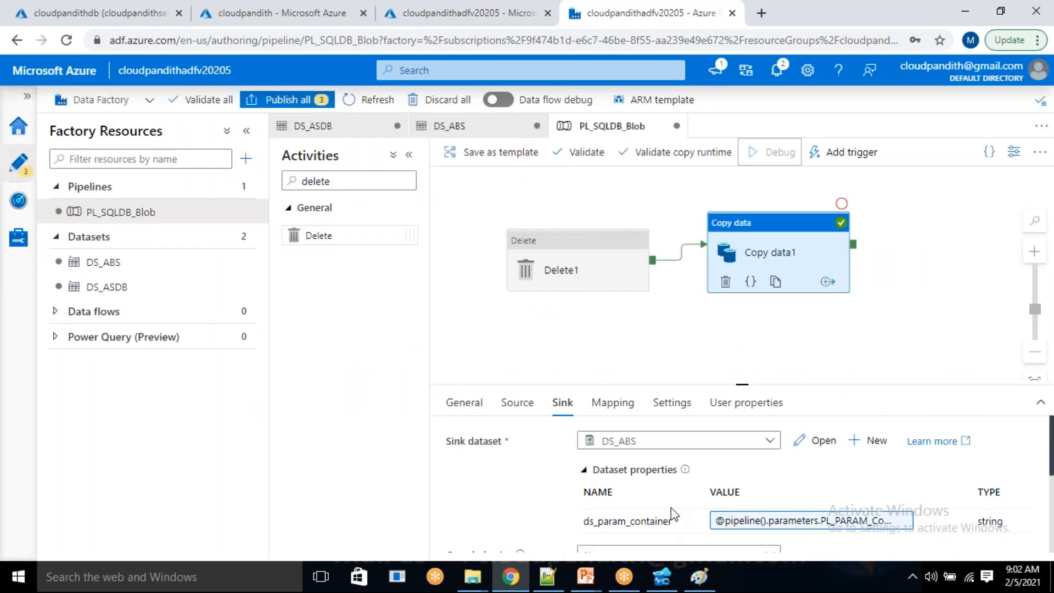
pyautogui.click(900, 332)
pyautogui.click(756, 408)
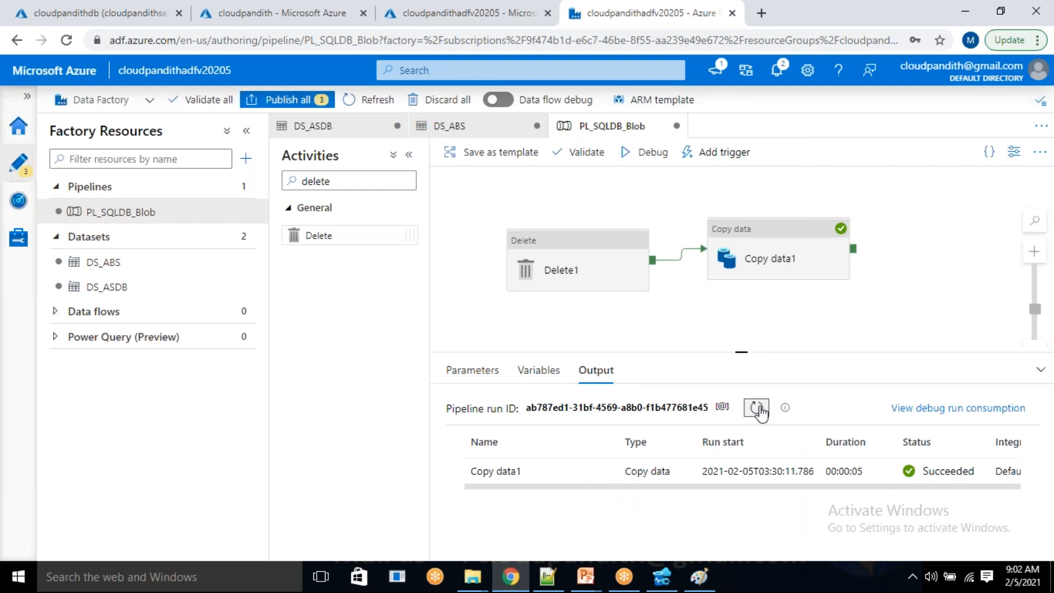
# Refresh the output and read Delete1's error 3701: required blob missing in cloudpandith/chennai/
pyautogui.click(756, 407)
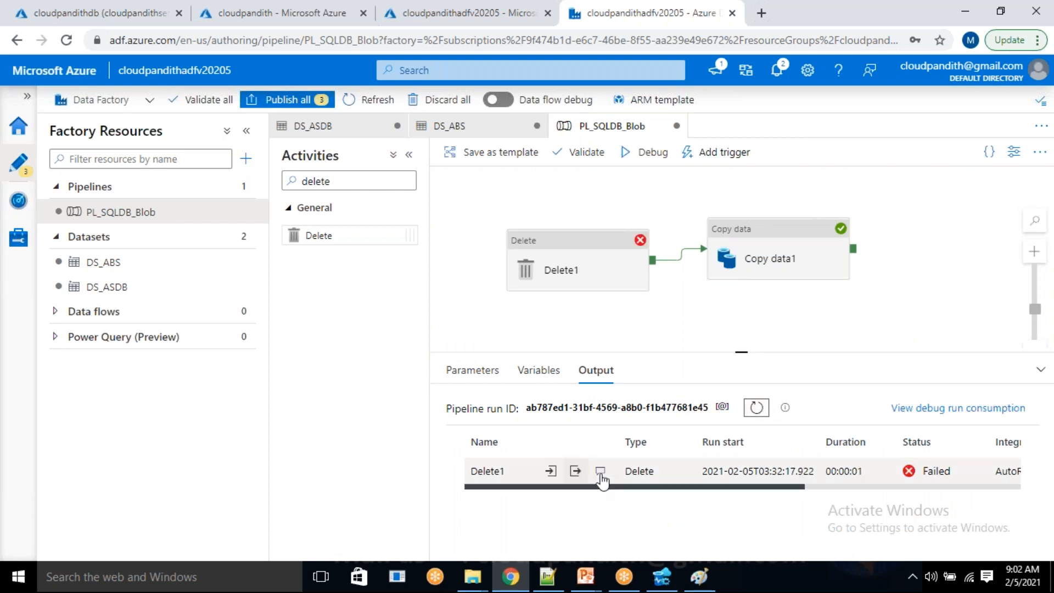
pyautogui.click(600, 470)
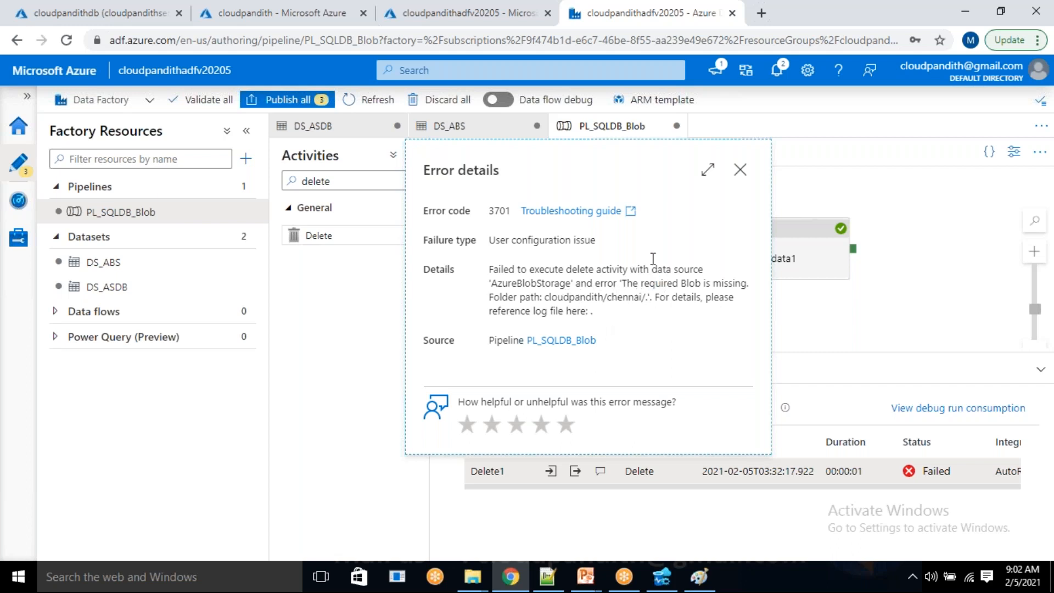
pyautogui.click(782, 18)
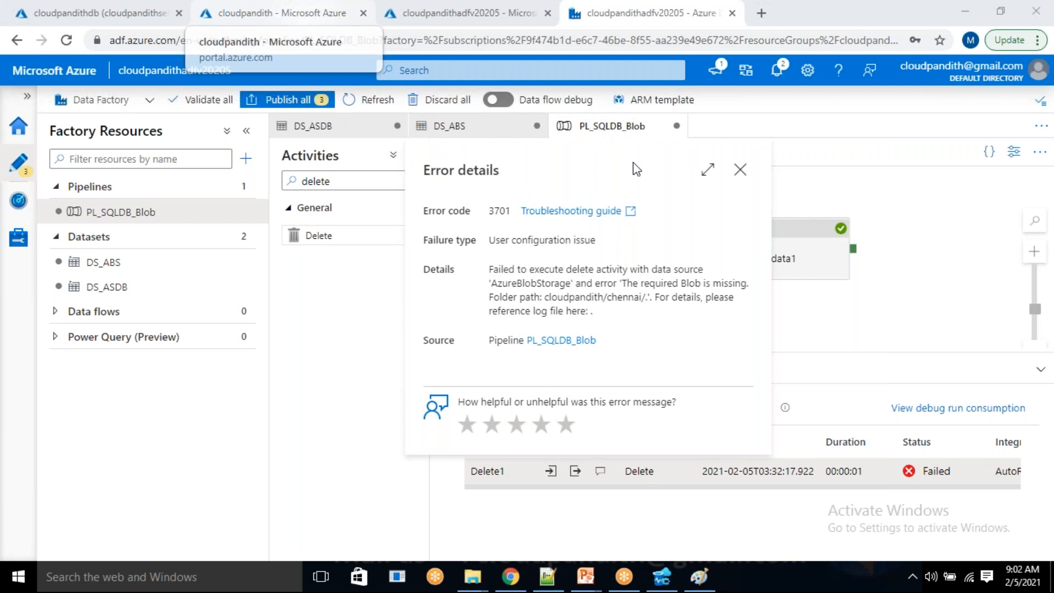
pyautogui.click(739, 170)
pyautogui.click(587, 275)
pyautogui.scroll(-3, 598, 471)
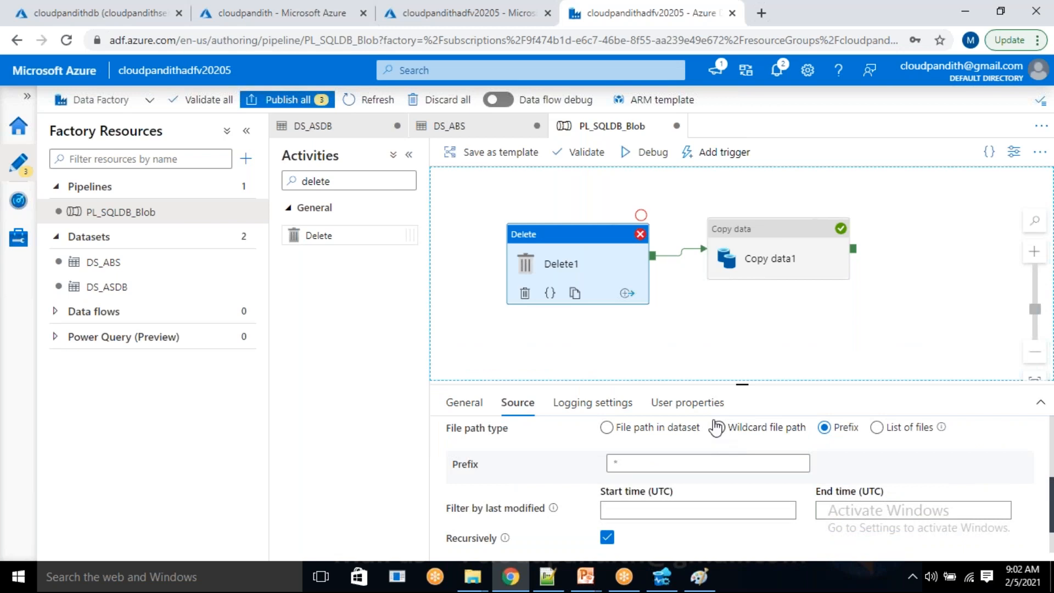
# Switch Delete1 to a wildcard file name of *
pyautogui.click(717, 428)
pyautogui.click(679, 466)
pyautogui.write('*')
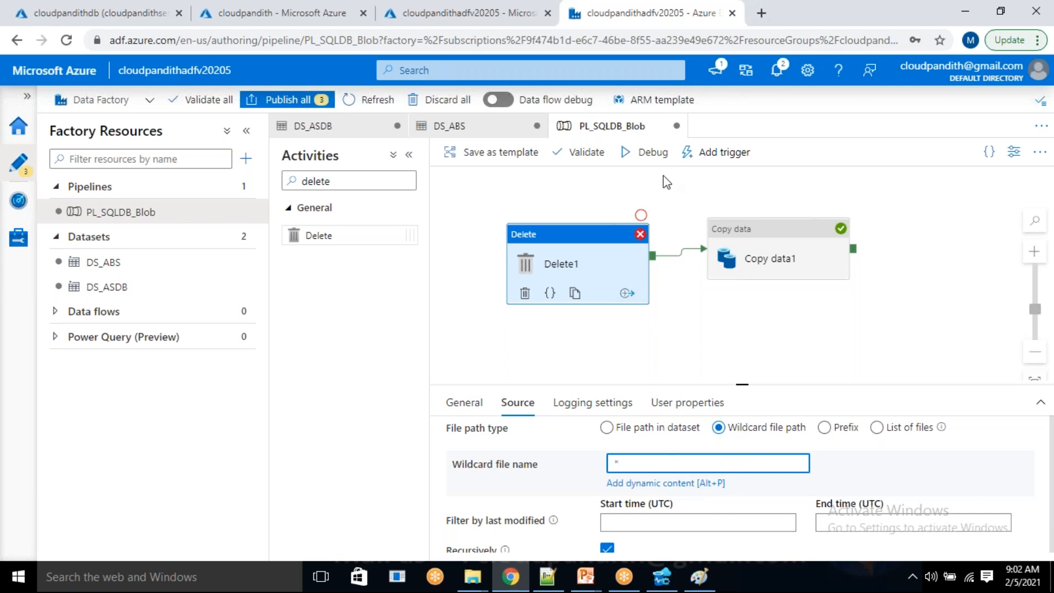
# Rerun debug with cloudpandith/chennai until Delete1 succeeds, leaving one new data CSV in chennai
pyautogui.click(658, 160)
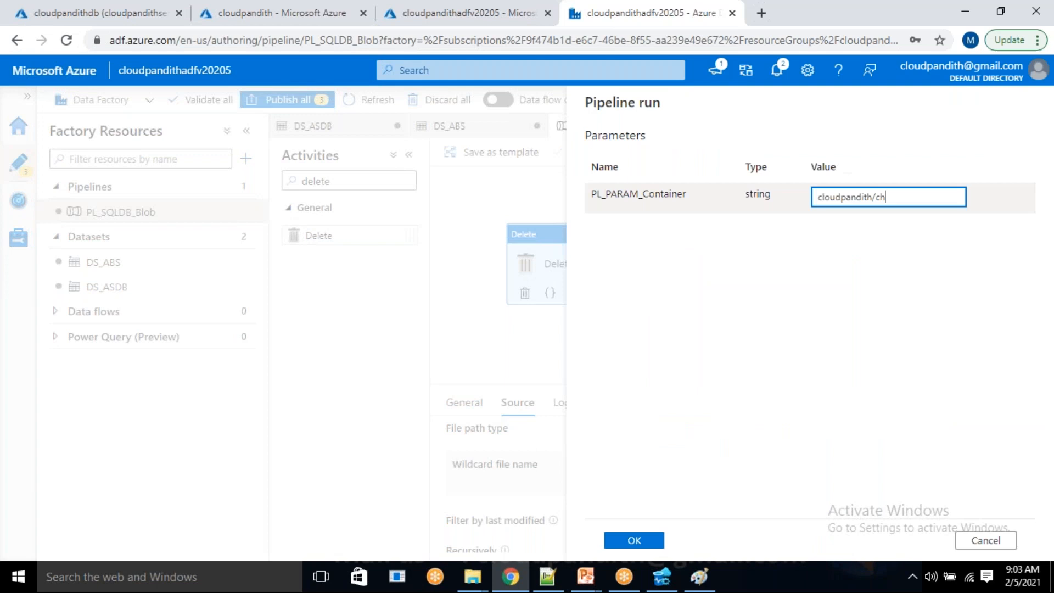
pyautogui.write('ennai')
pyautogui.press('Return')
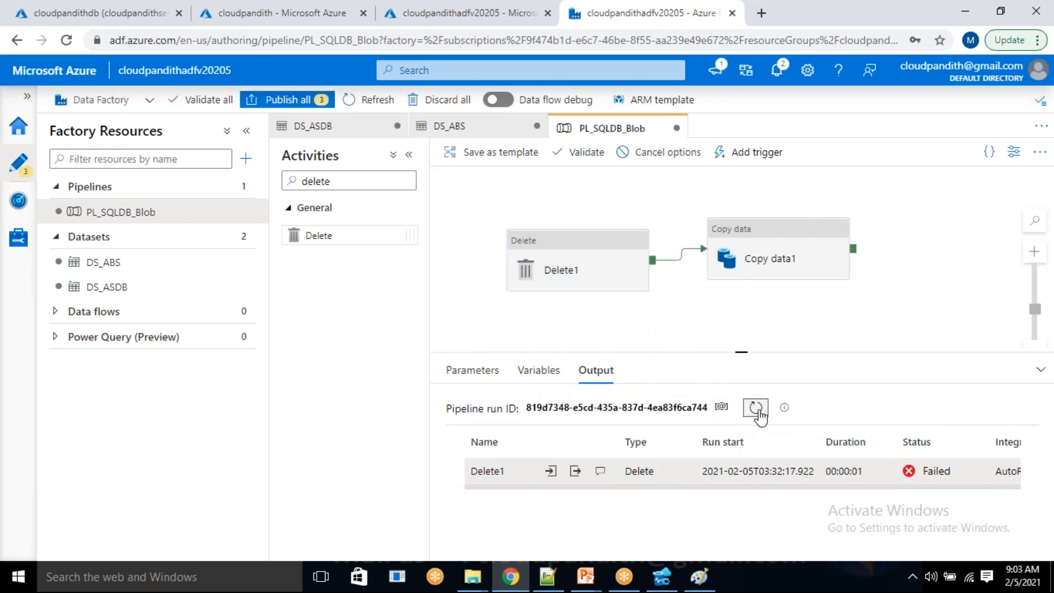
pyautogui.click(756, 408)
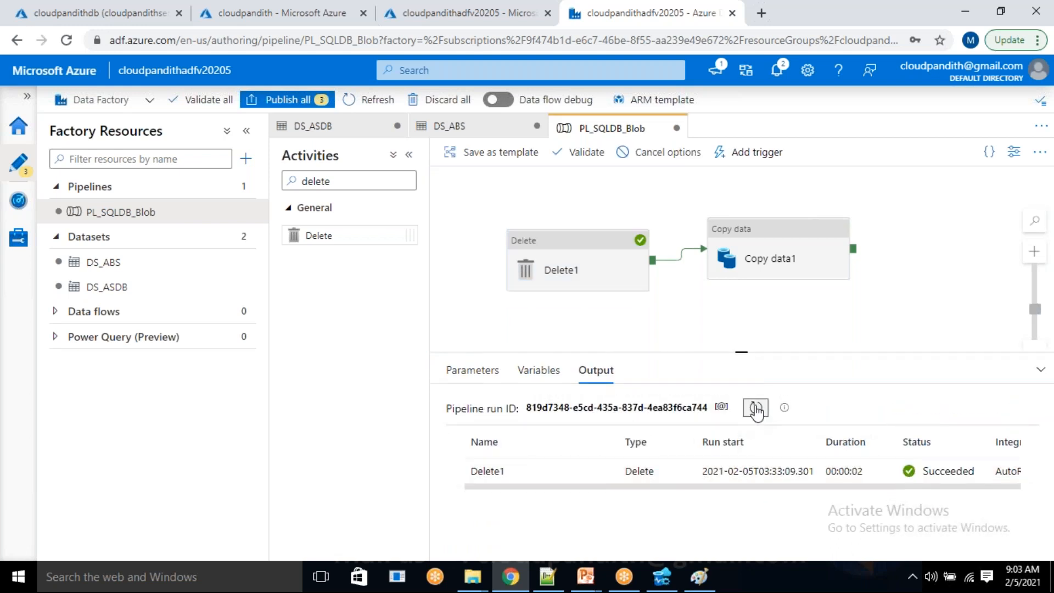
pyautogui.click(248, 7)
pyautogui.click(437, 172)
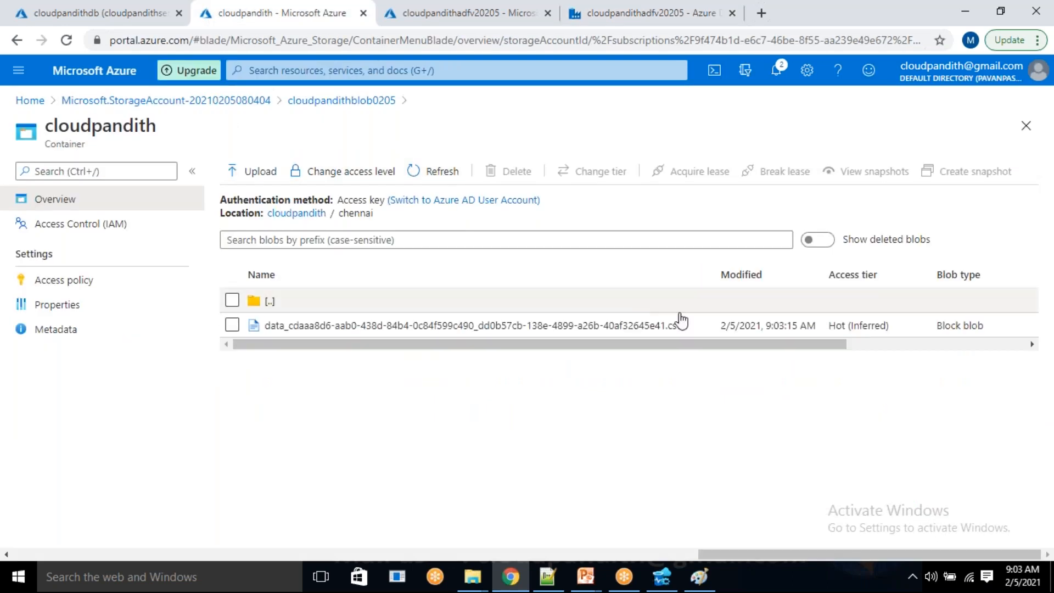
# Refresh the chennai container and check that the single CSV shows Modified 9:03:15 AM
pyautogui.moveTo(765, 325); pyautogui.dragTo(816, 327)
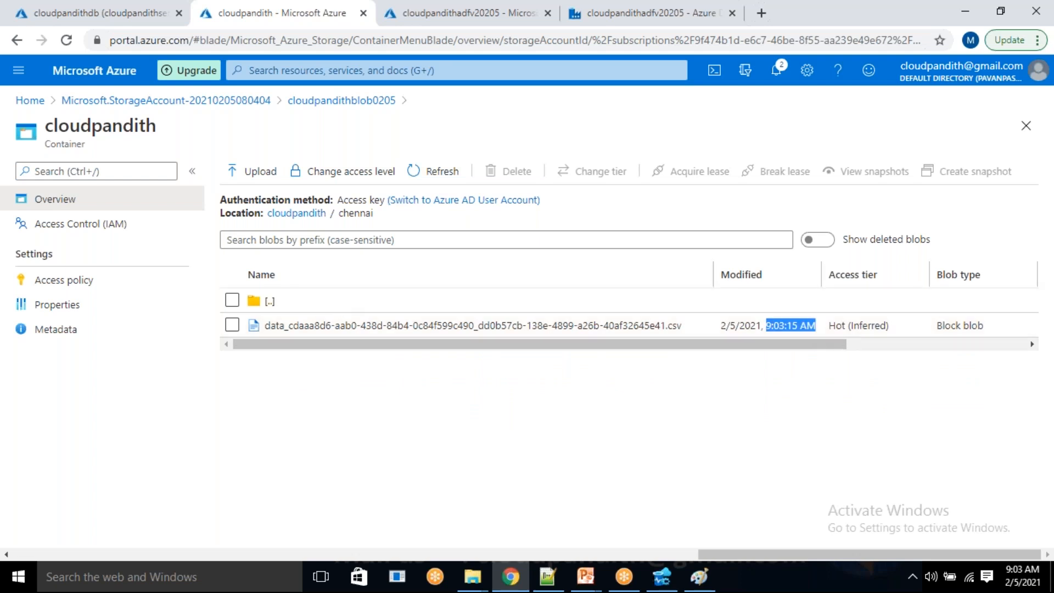
pyautogui.click(433, 173)
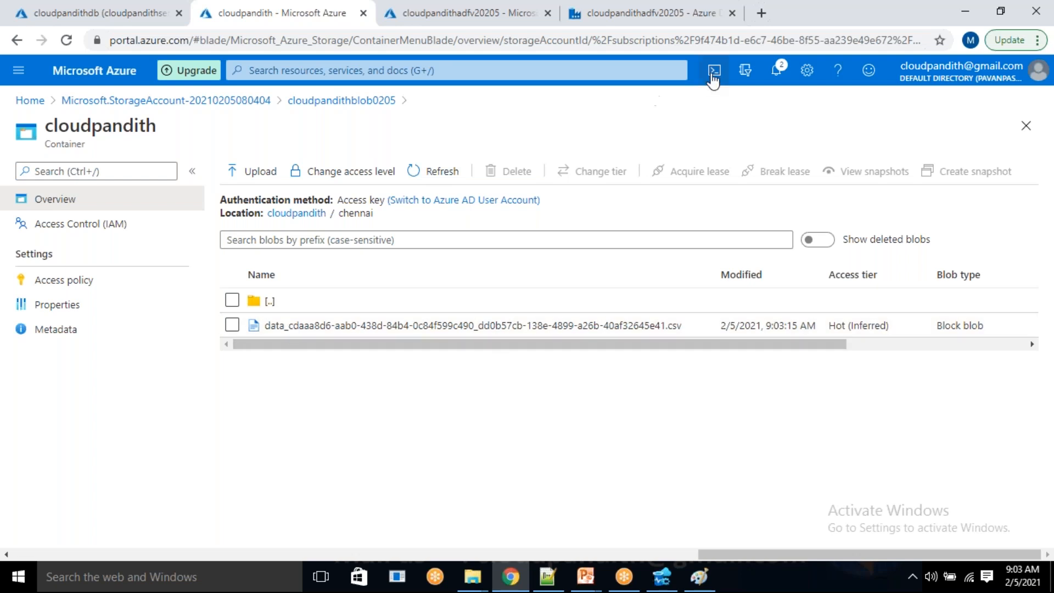
pyautogui.click(751, 29)
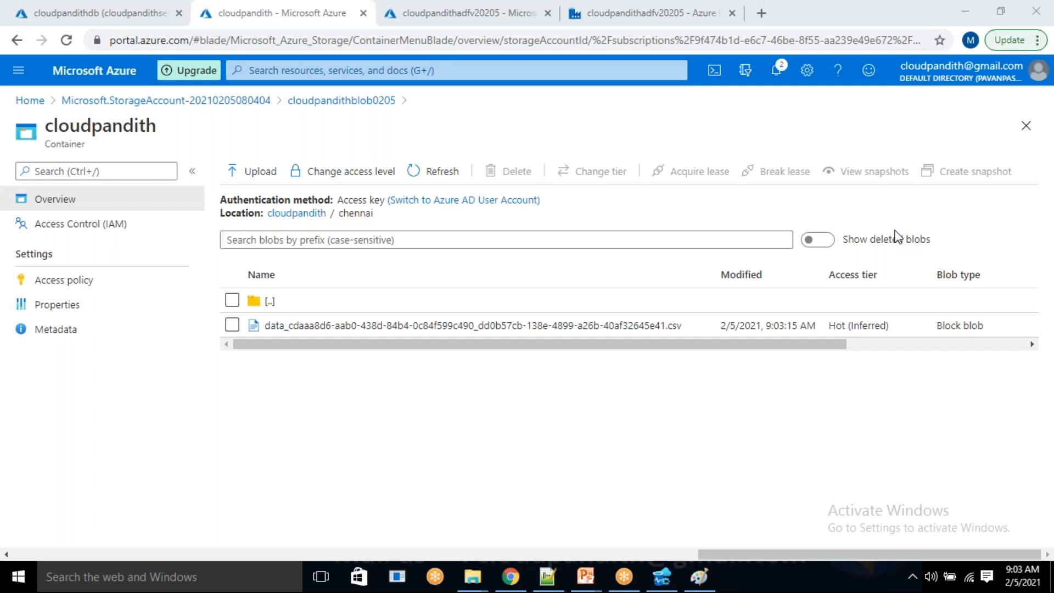
pyautogui.click(626, 1)
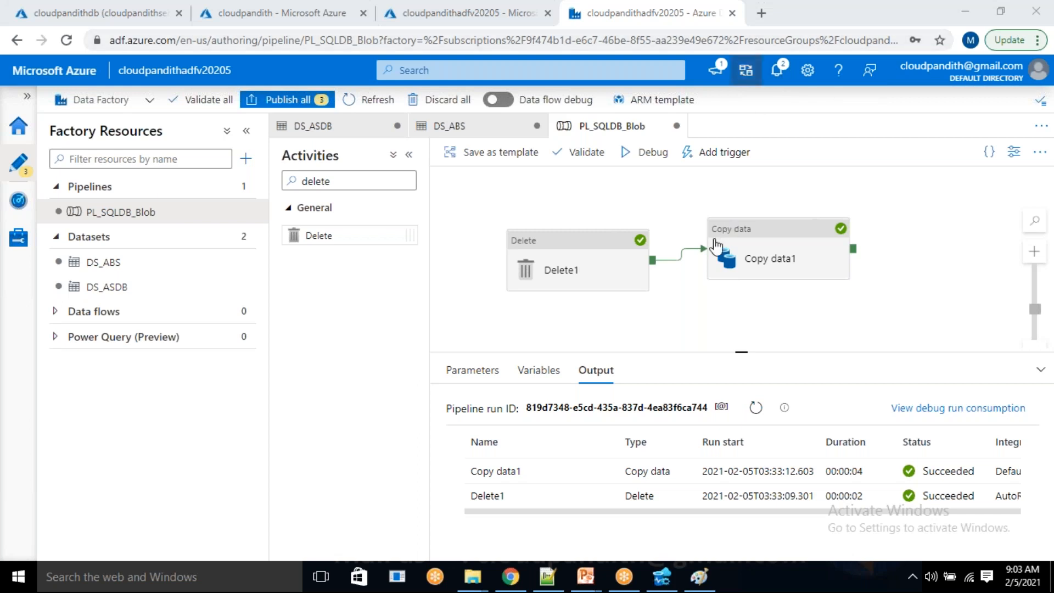
# Enlarge the properties pane and review the pipeline's debug run output
pyautogui.click(584, 271)
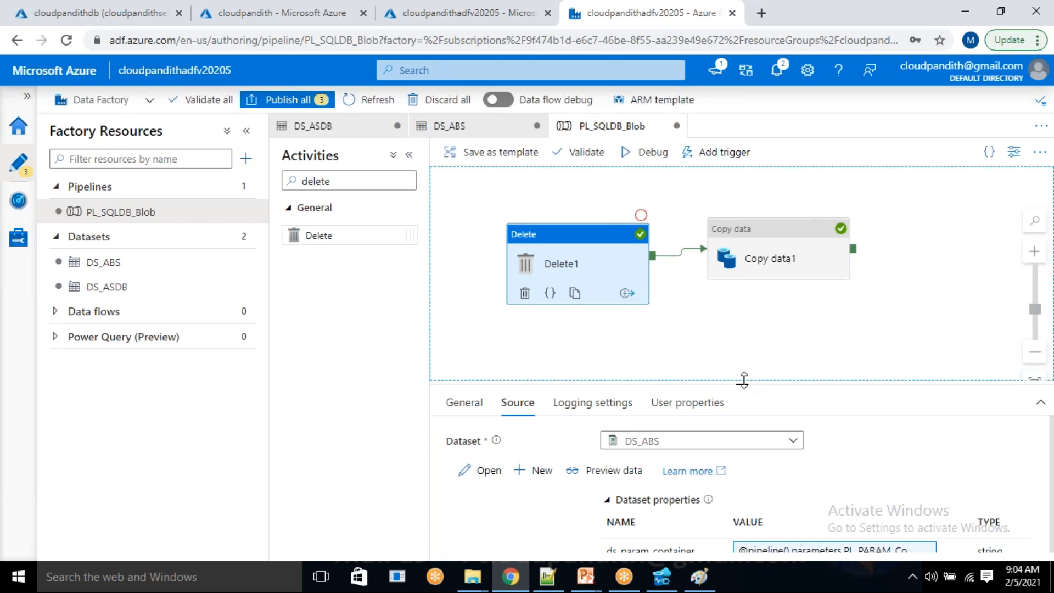
pyautogui.moveTo(743, 379); pyautogui.dragTo(716, 345)
pyautogui.click(700, 207)
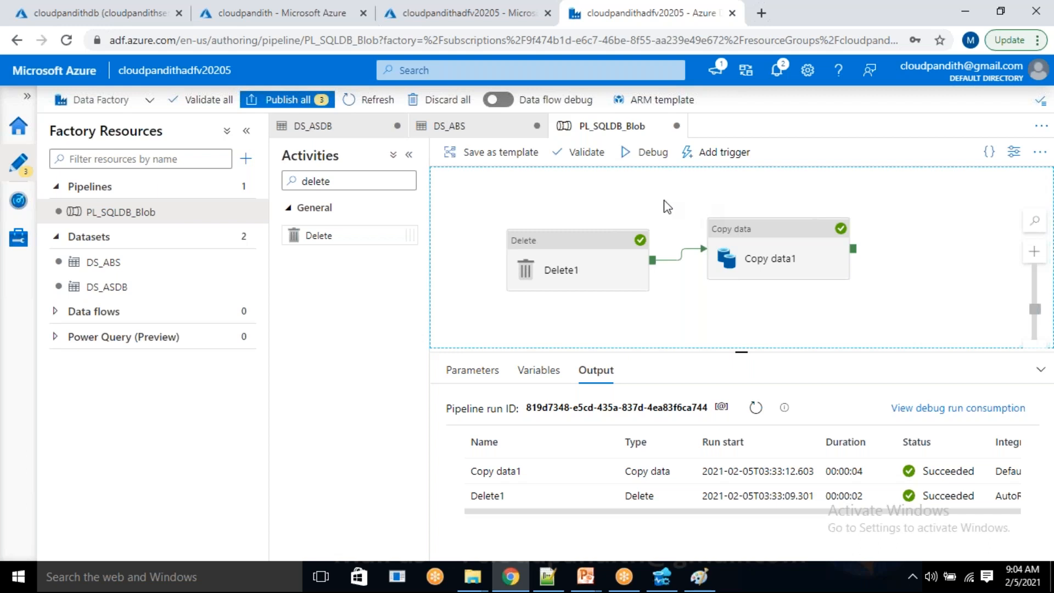
# Show Delete1's Source settings and open its DS_ABS dataset with the ds_param_container path
pyautogui.click(577, 273)
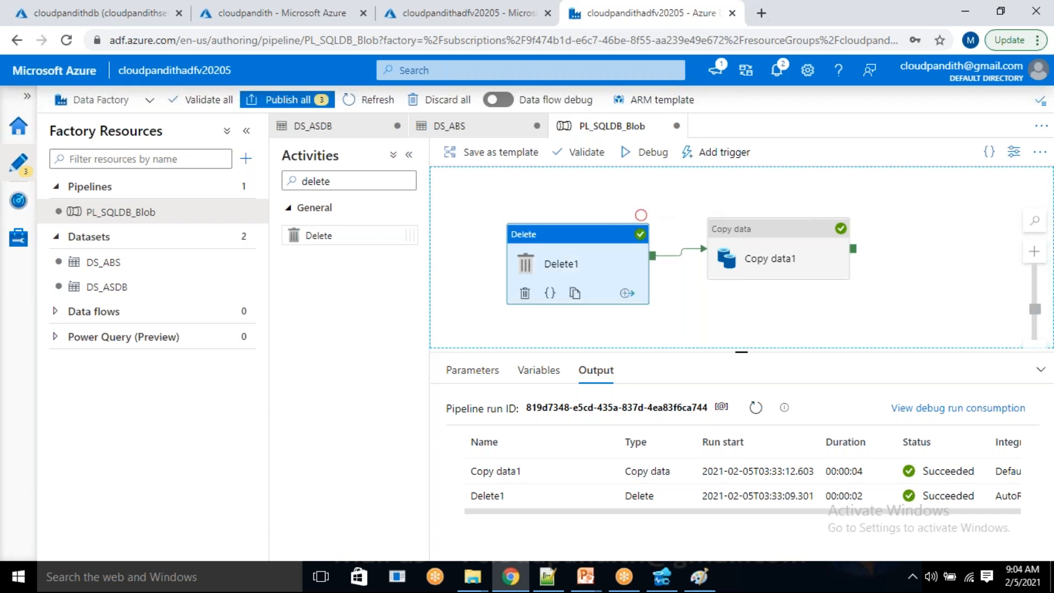
pyautogui.click(579, 272)
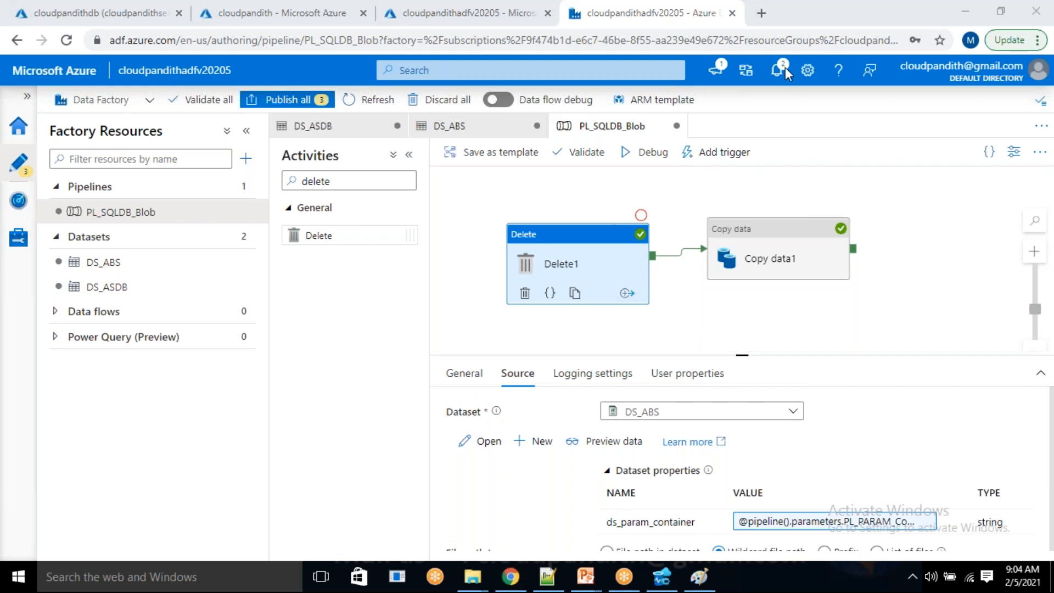
pyautogui.click(743, 353)
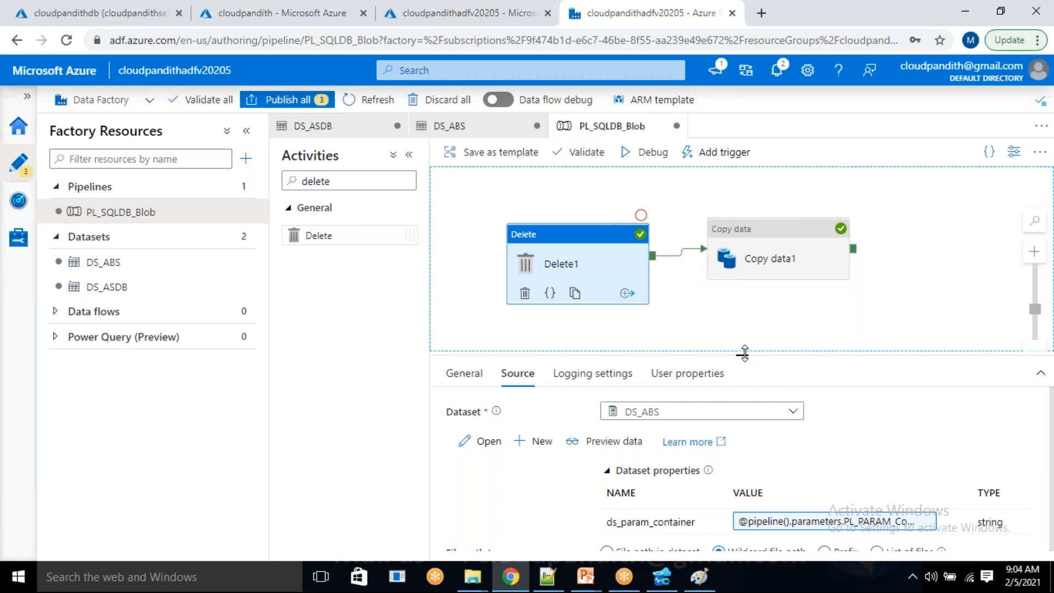
pyautogui.moveTo(743, 353); pyautogui.dragTo(743, 325)
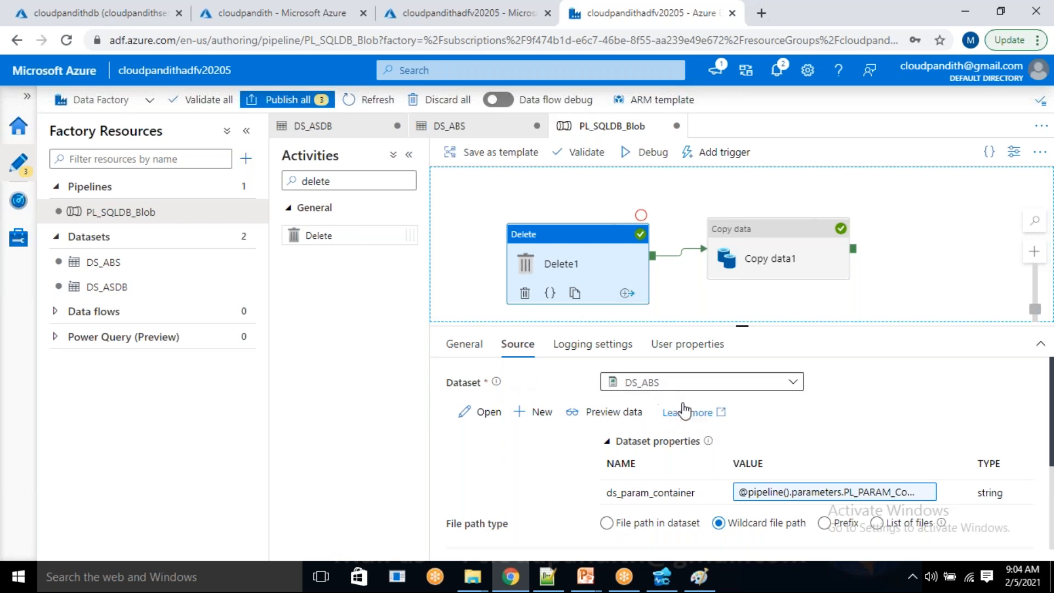
pyautogui.click(483, 418)
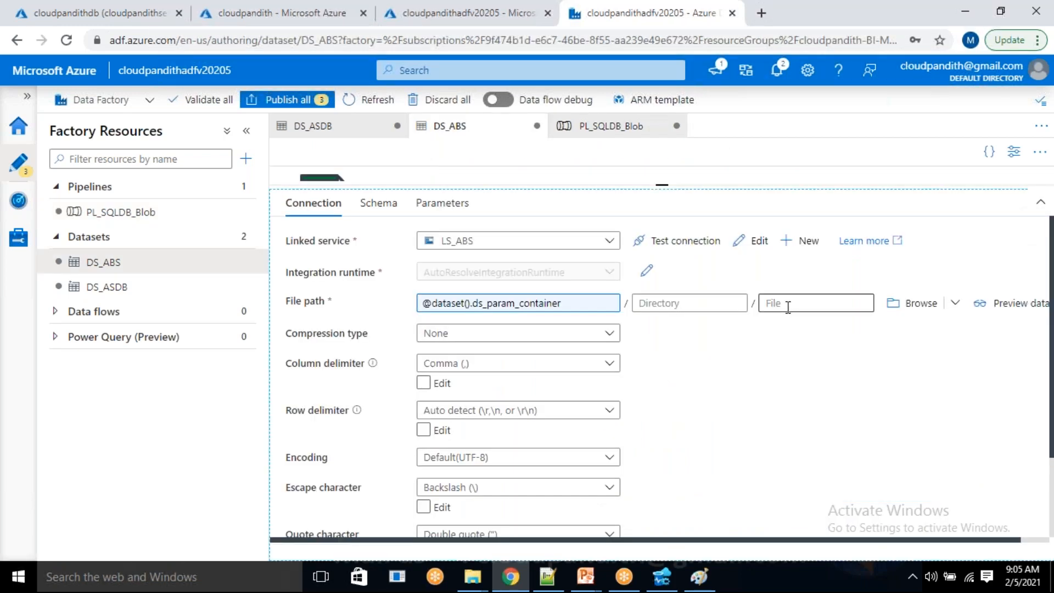
pyautogui.click(787, 305)
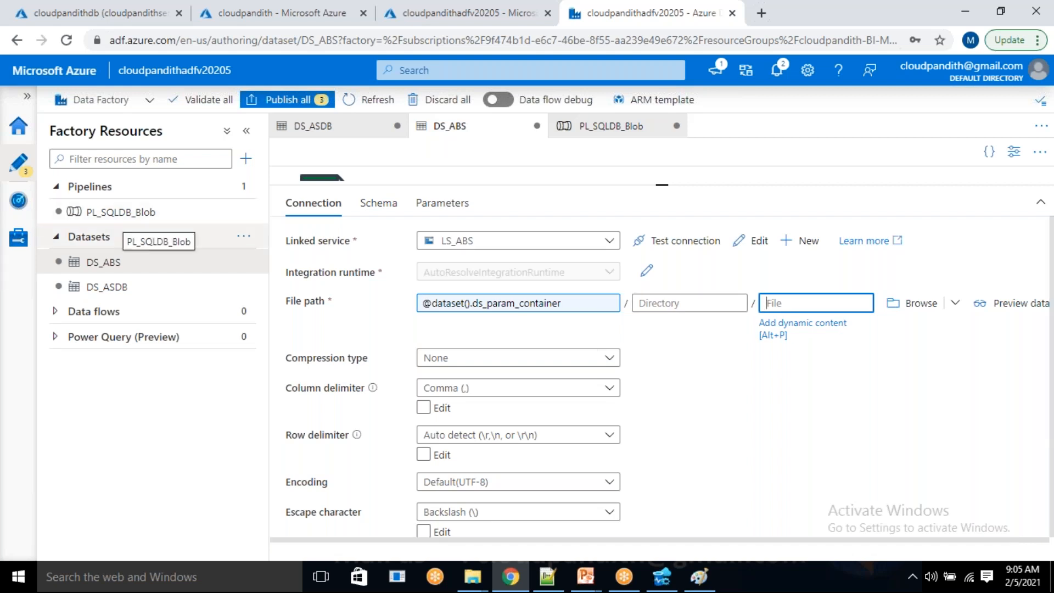
pyautogui.moveTo(570, 299); pyautogui.dragTo(488, 318)
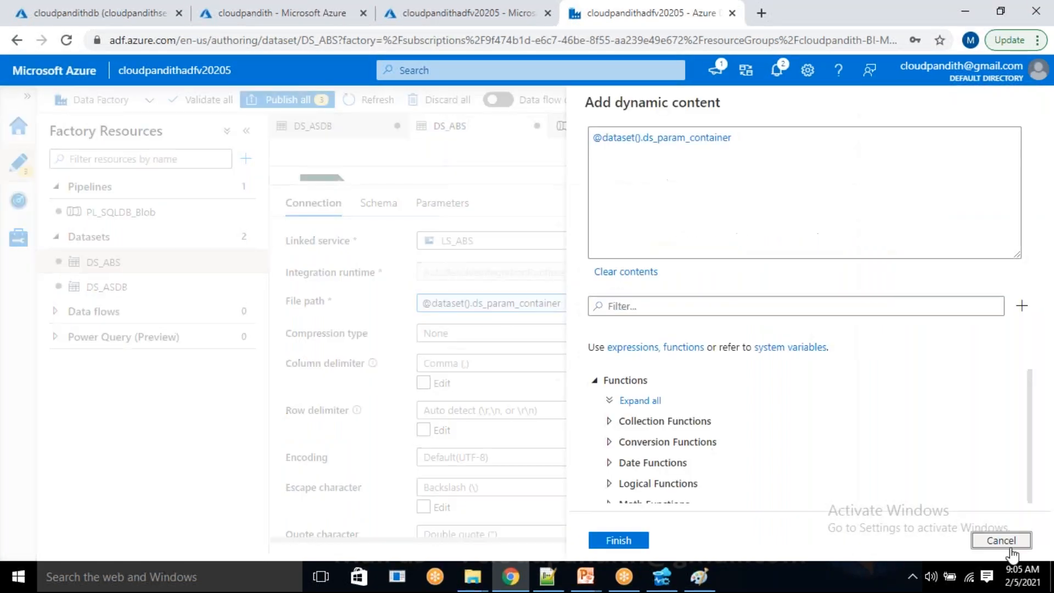
pyautogui.click(1009, 546)
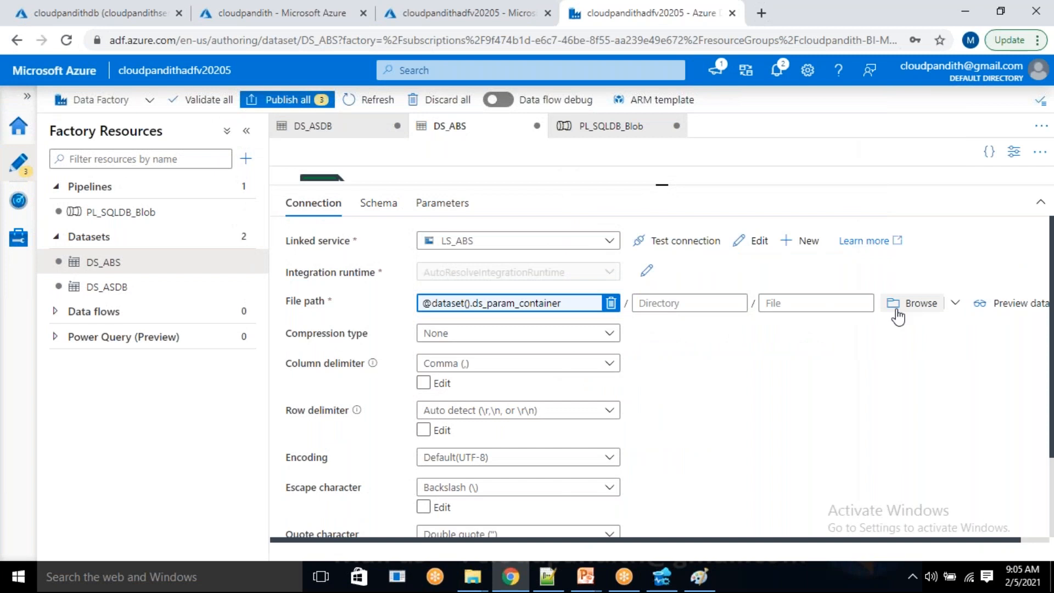
pyautogui.click(209, 217)
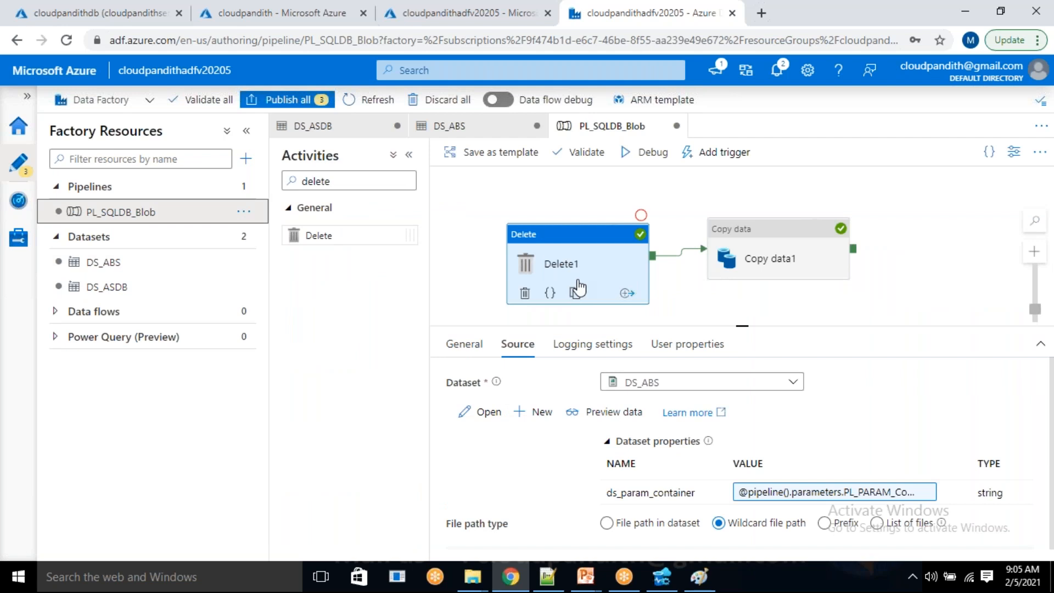
# Change Delete1's Source File path type from Wildcard file path to File path in dataset
pyautogui.moveTo(975, 463); pyautogui.dragTo(848, 487)
pyautogui.scroll(-3, 752, 529)
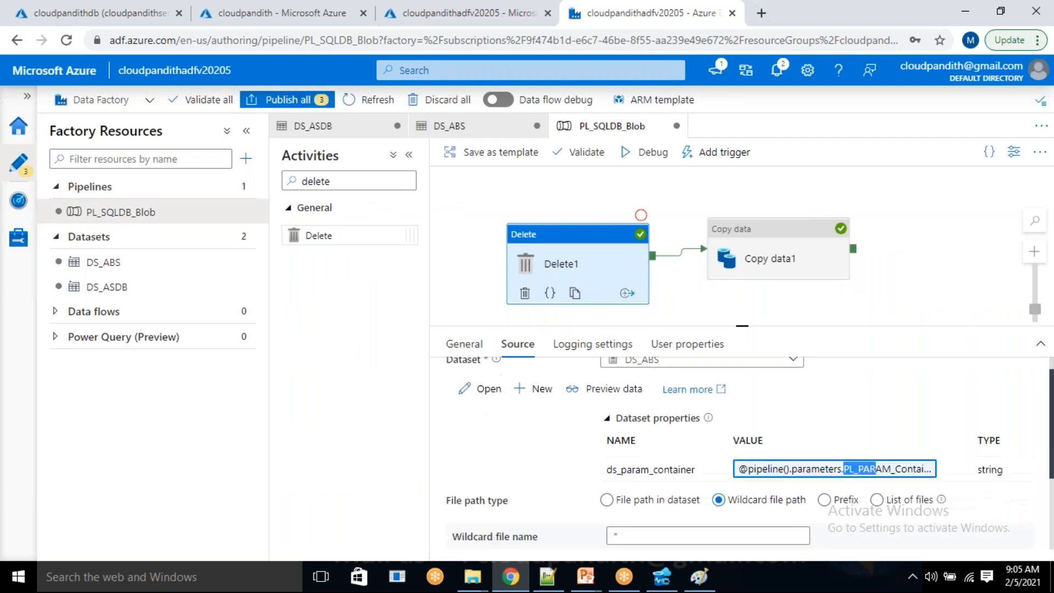
pyautogui.scroll(1, 739, 460)
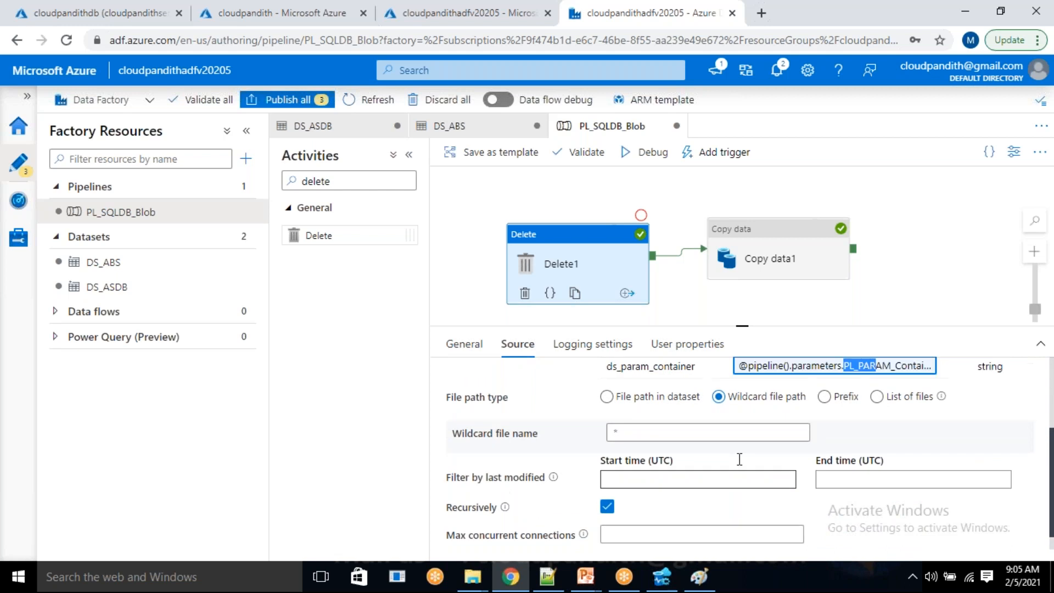
pyautogui.scroll(3, 739, 459)
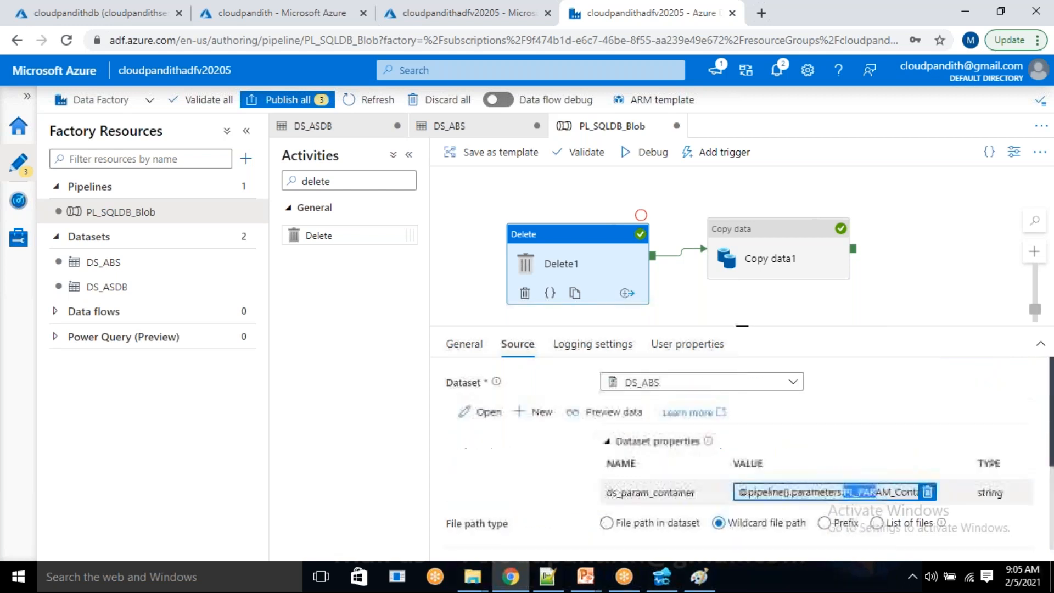
pyautogui.scroll(-2, 682, 475)
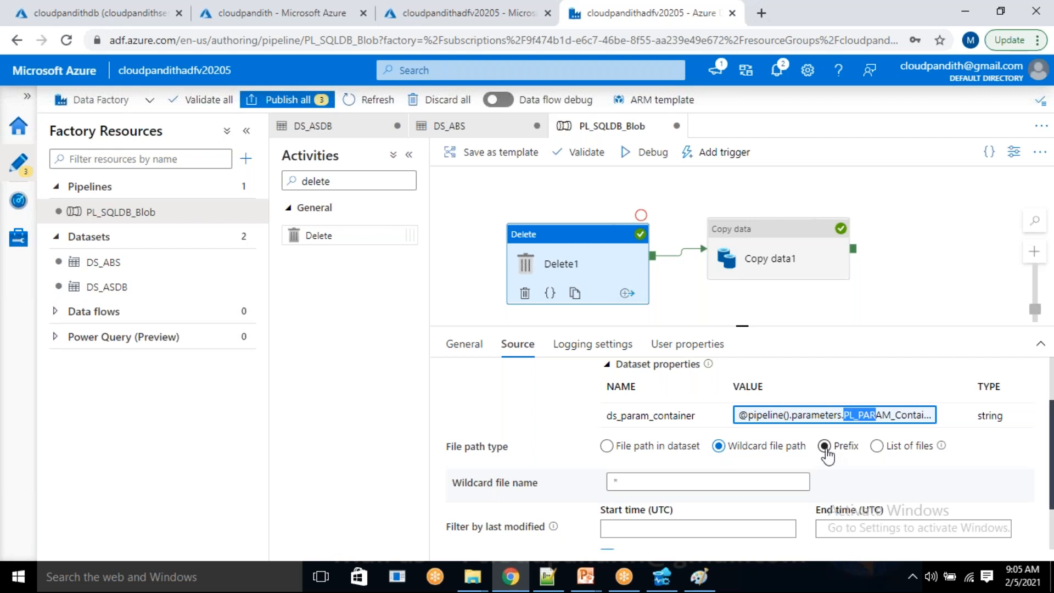
pyautogui.click(825, 447)
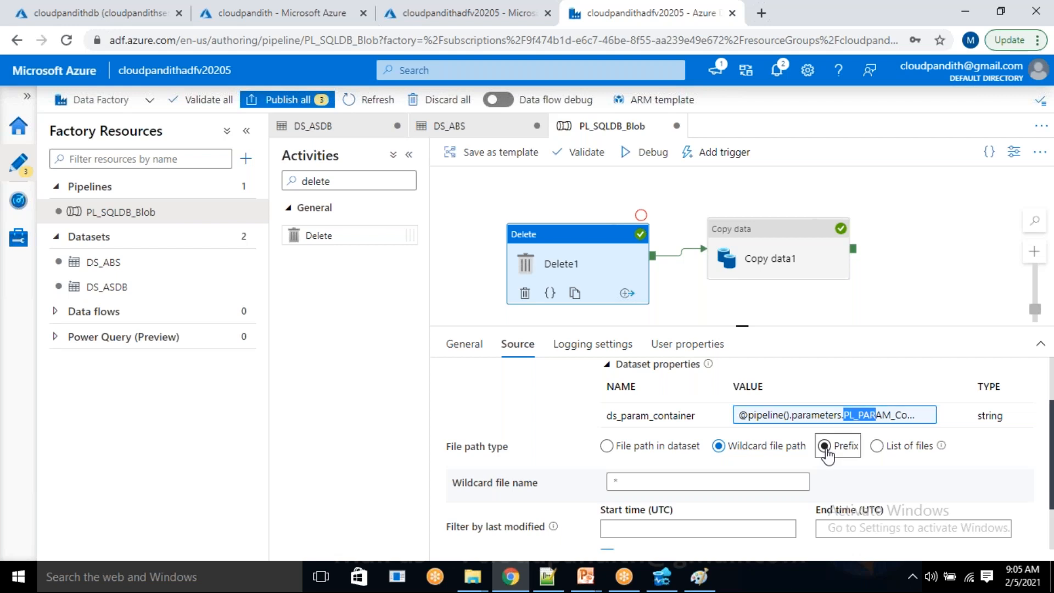
pyautogui.click(607, 445)
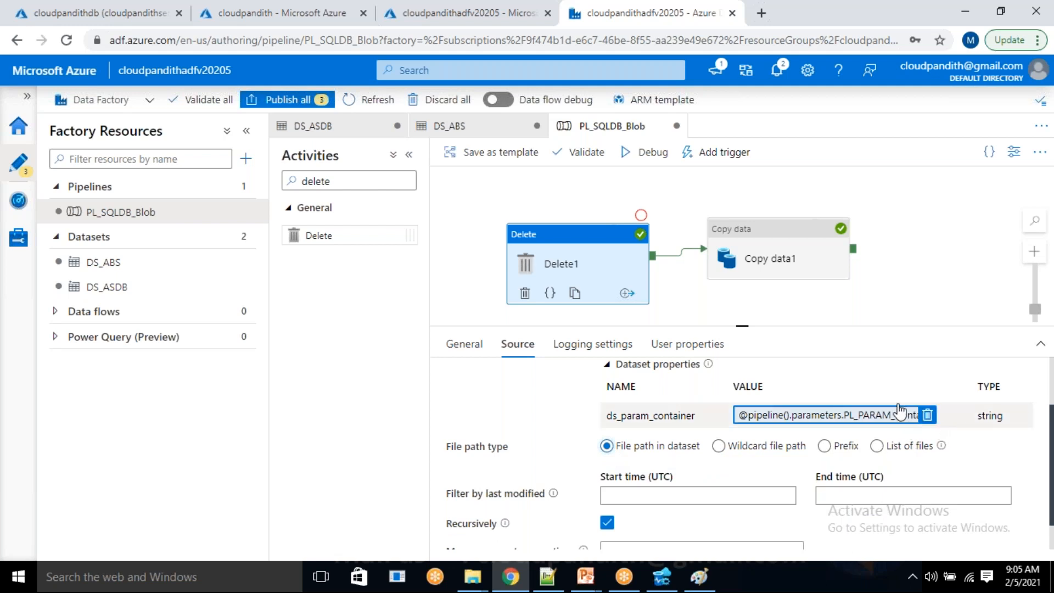
pyautogui.scroll(1, 656, 420)
pyautogui.scroll(3, 656, 421)
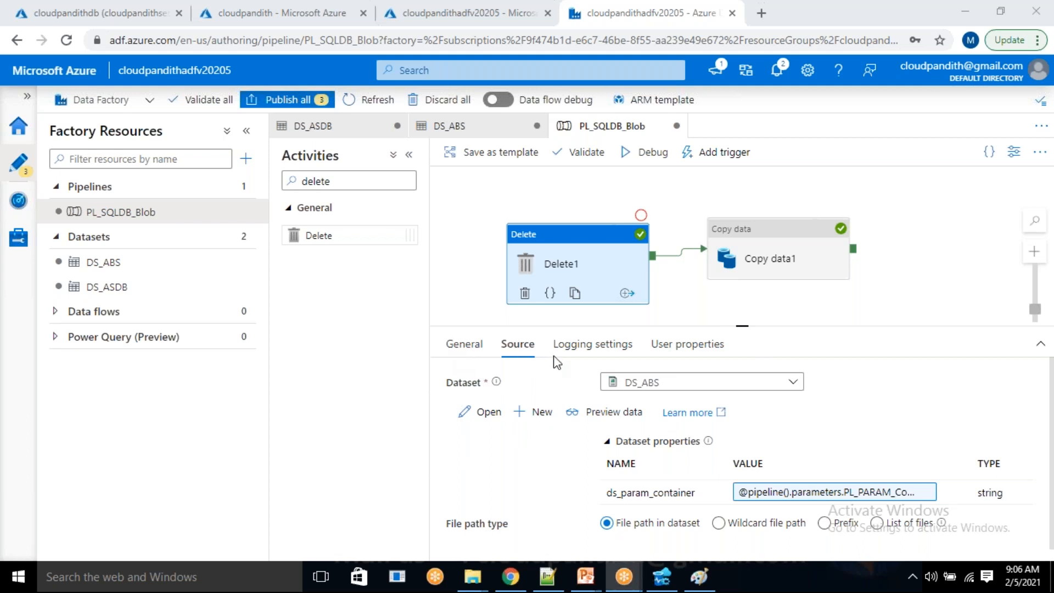
pyautogui.click(668, 350)
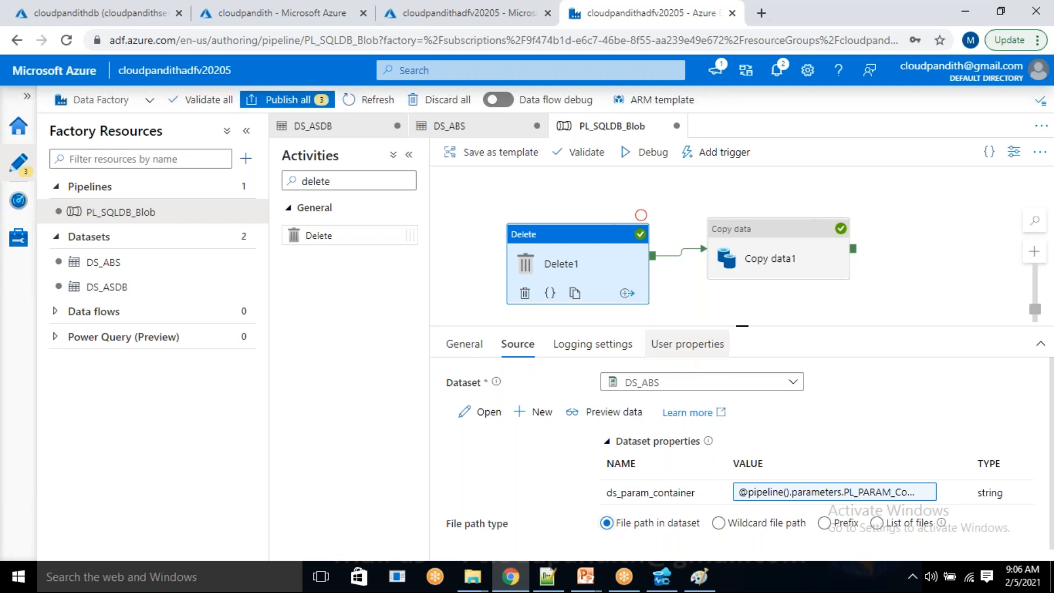